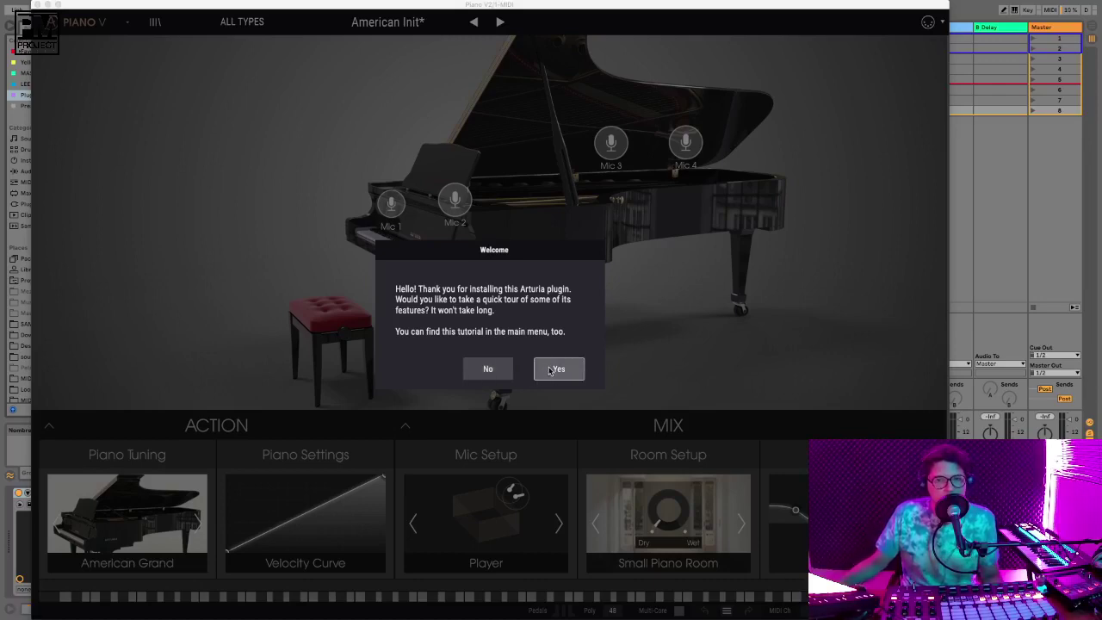
Decline the Arturia welcome tour and close the Piano V2 plugin window
left_click(500, 371)
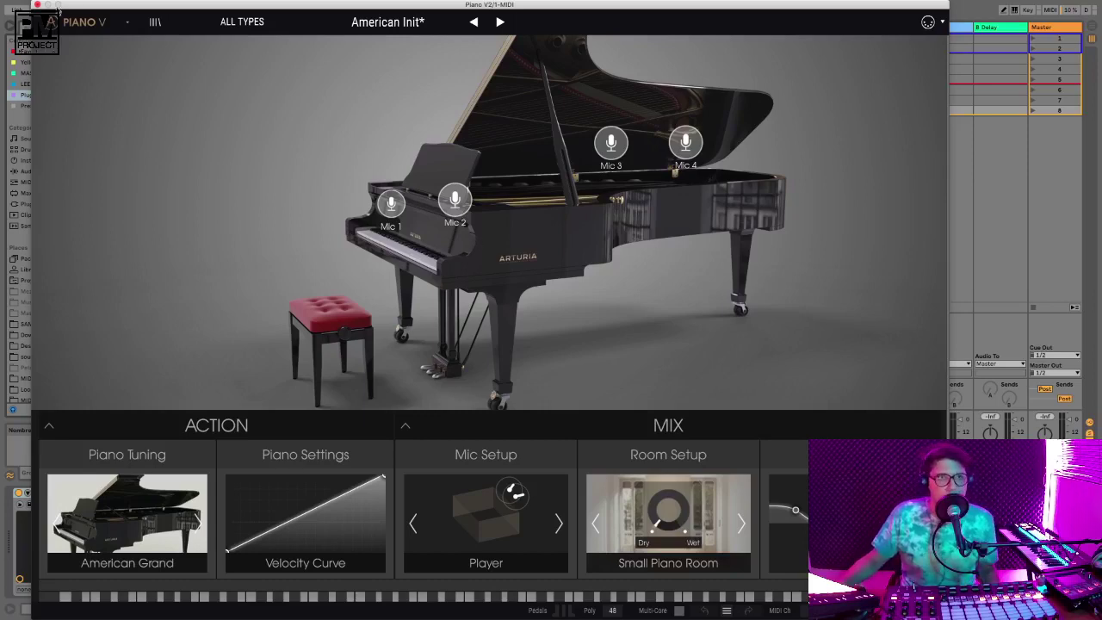
left_click(38, 4)
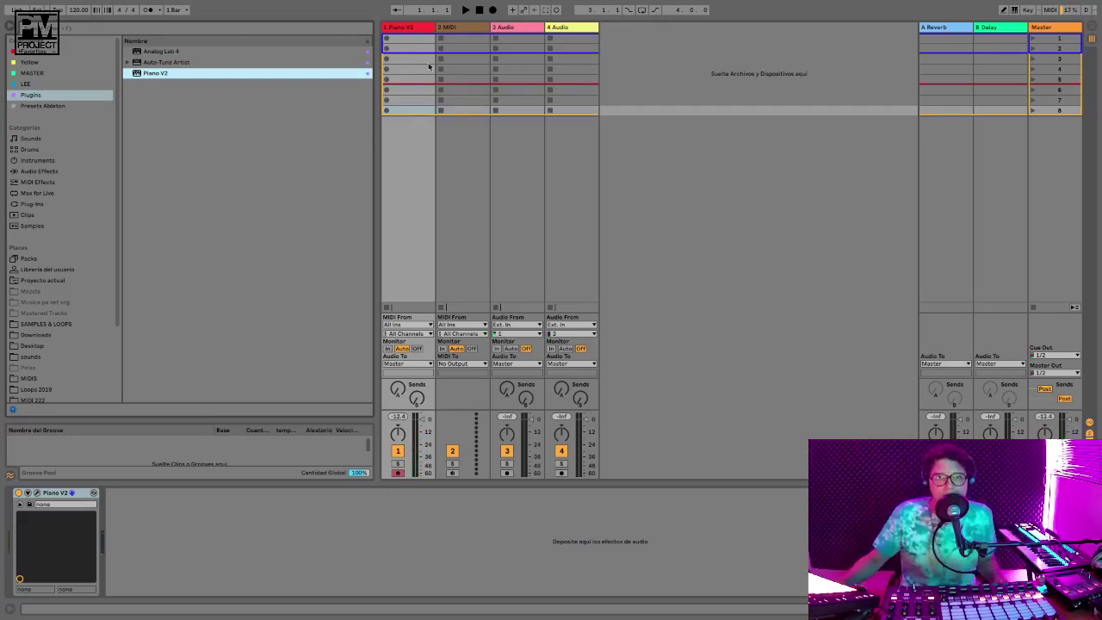
Create an empty MIDI clip in the first slot of the Piano V2 track and show its note editor
double_click(405, 41)
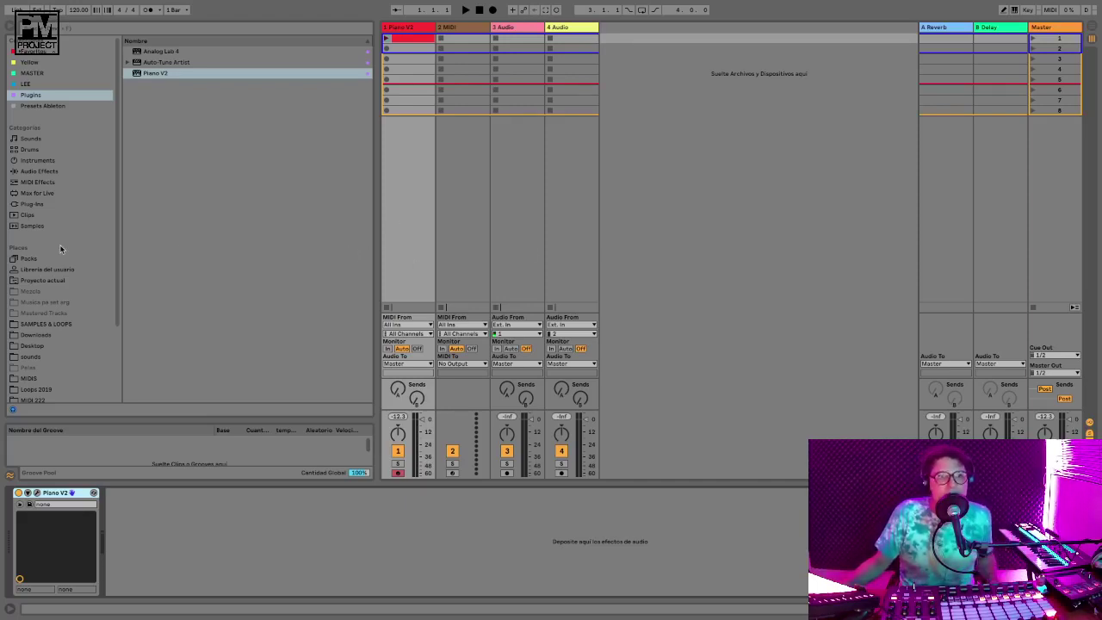
scroll(61, 249, "down", 3)
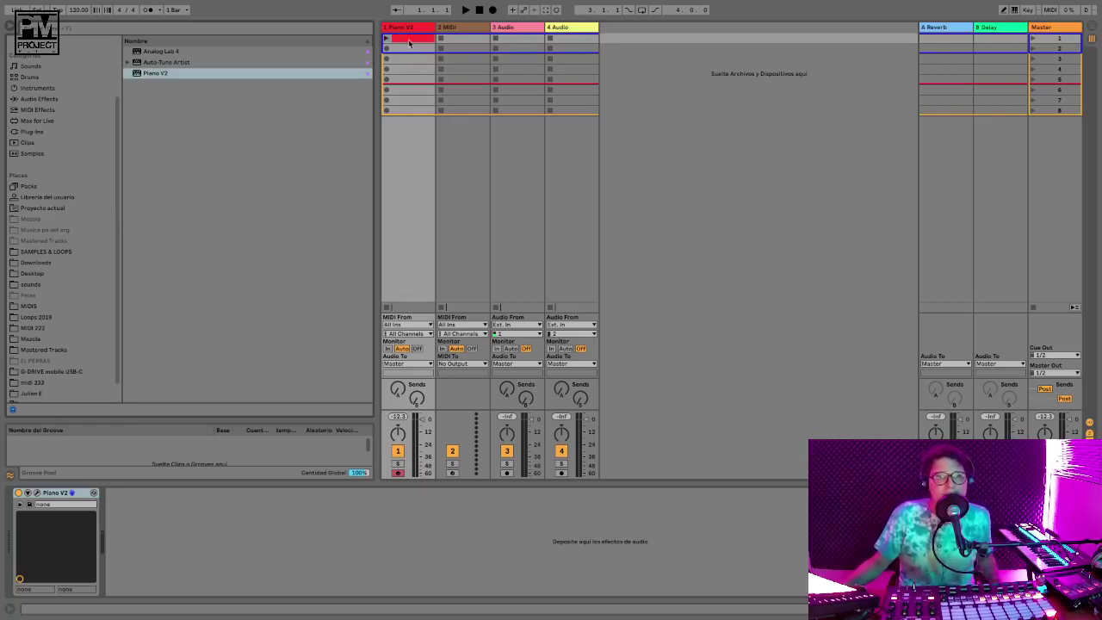
key("shift+Tab")
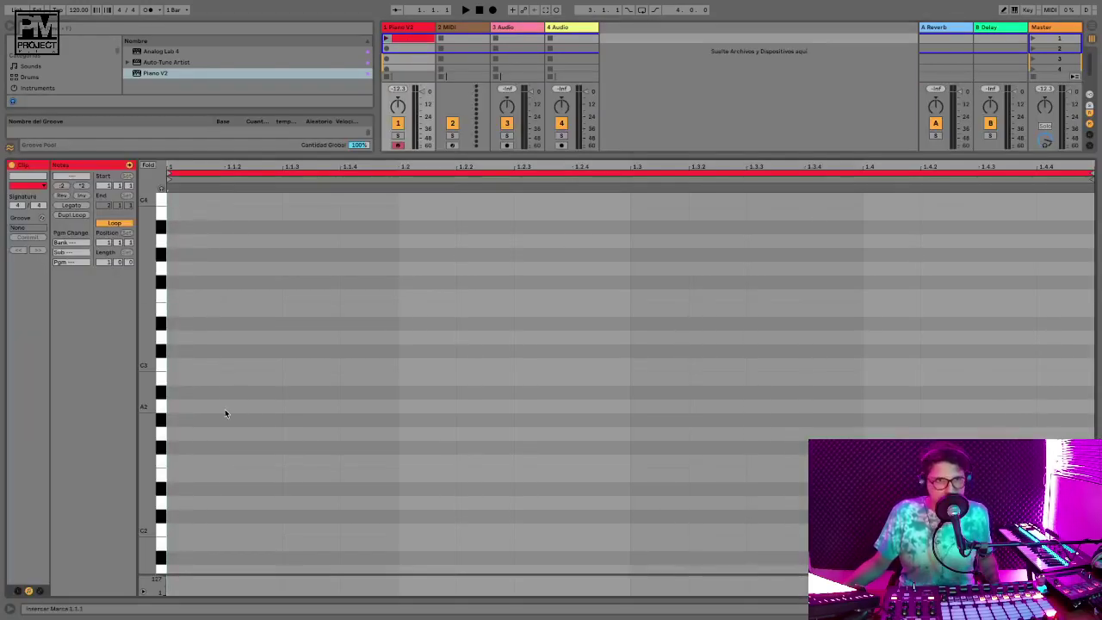
Stack sixteenth notes C3, D3, E3, F3, G3, A3, B3 and C4 at the start of the clip
double_click(180, 365)
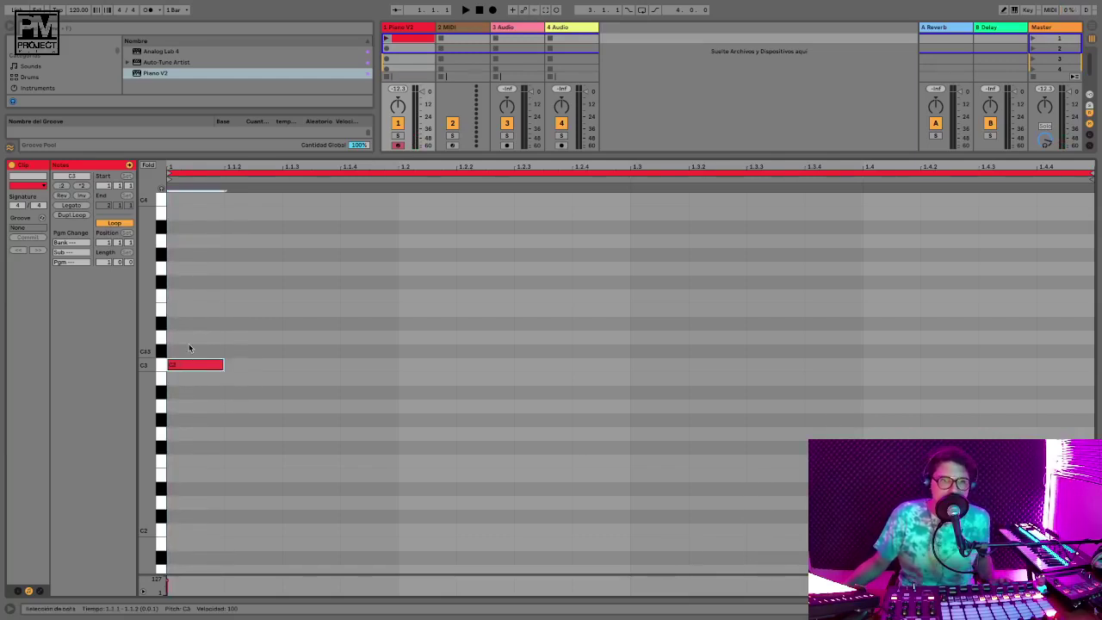
double_click(191, 337)
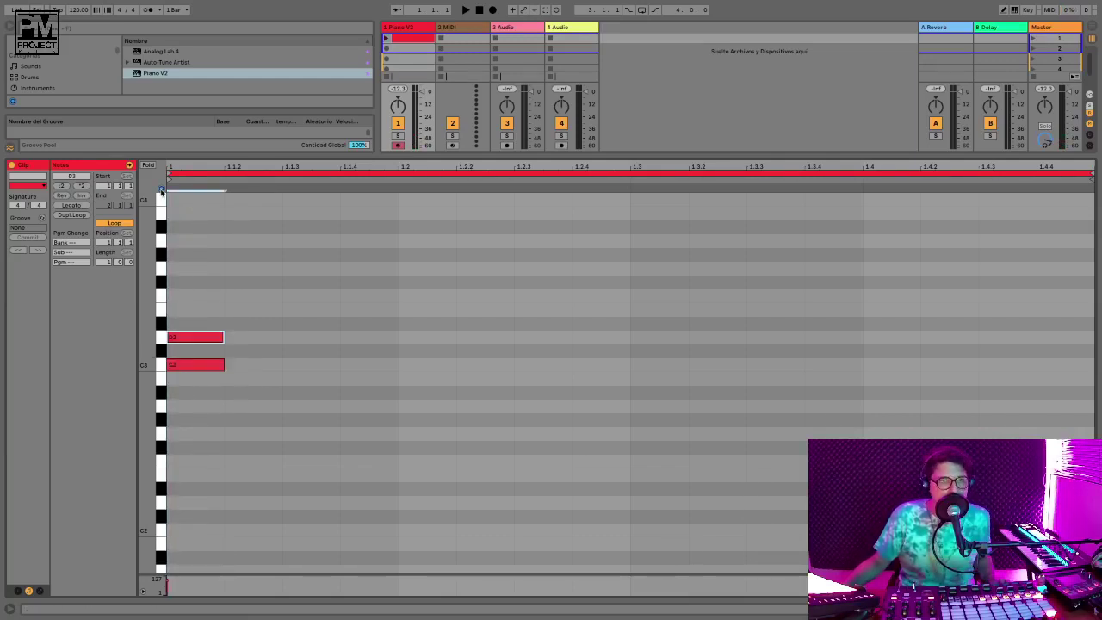
double_click(198, 309)
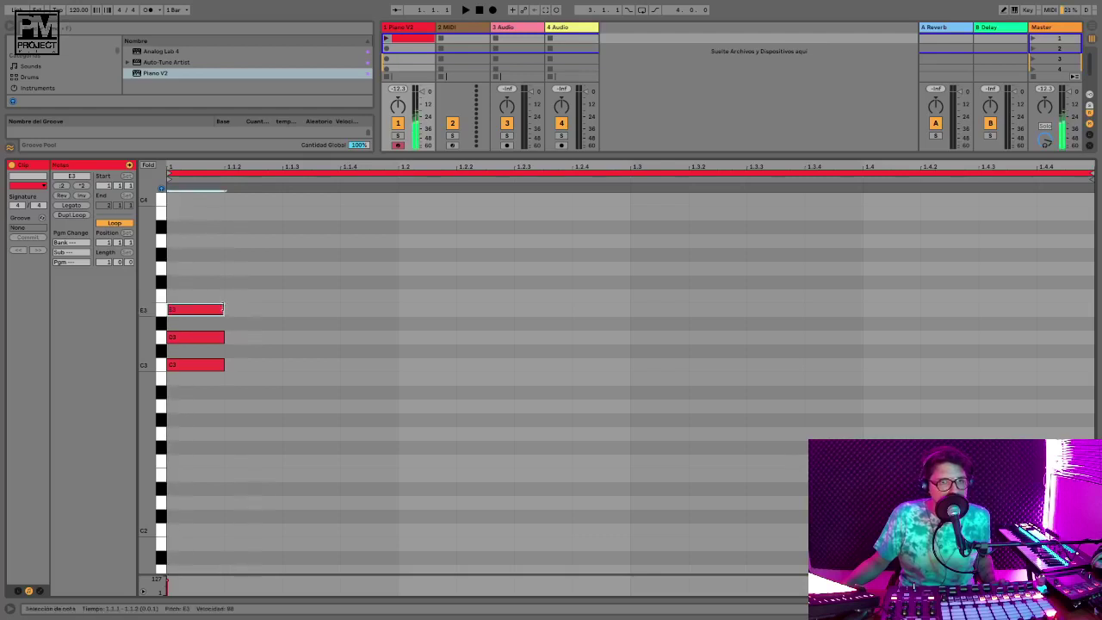
double_click(212, 296)
double_click(205, 270)
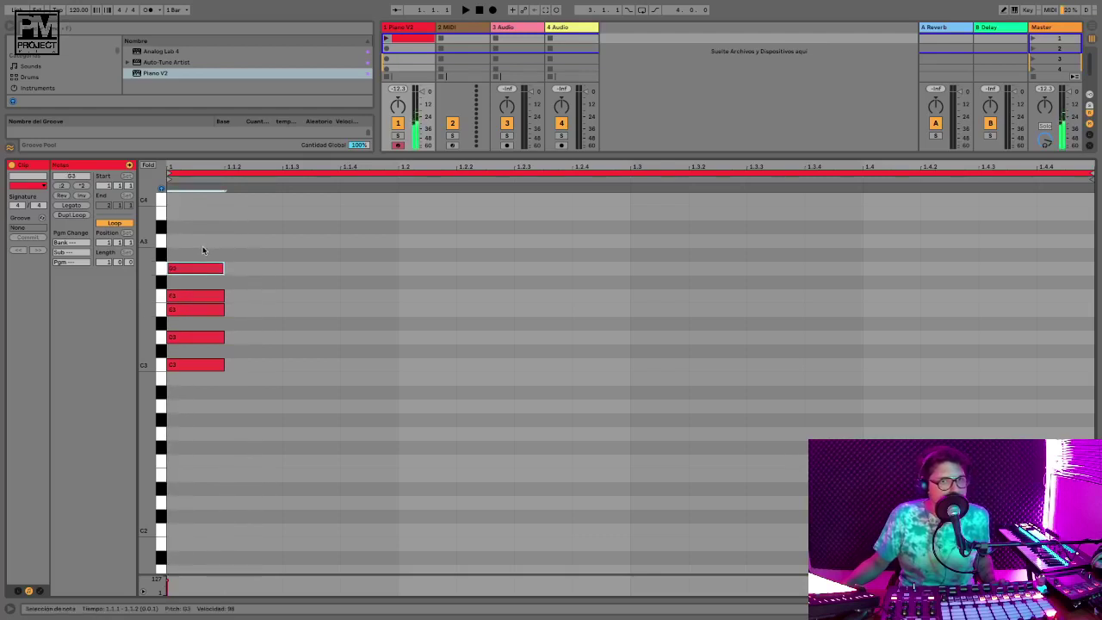
double_click(201, 241)
double_click(195, 213)
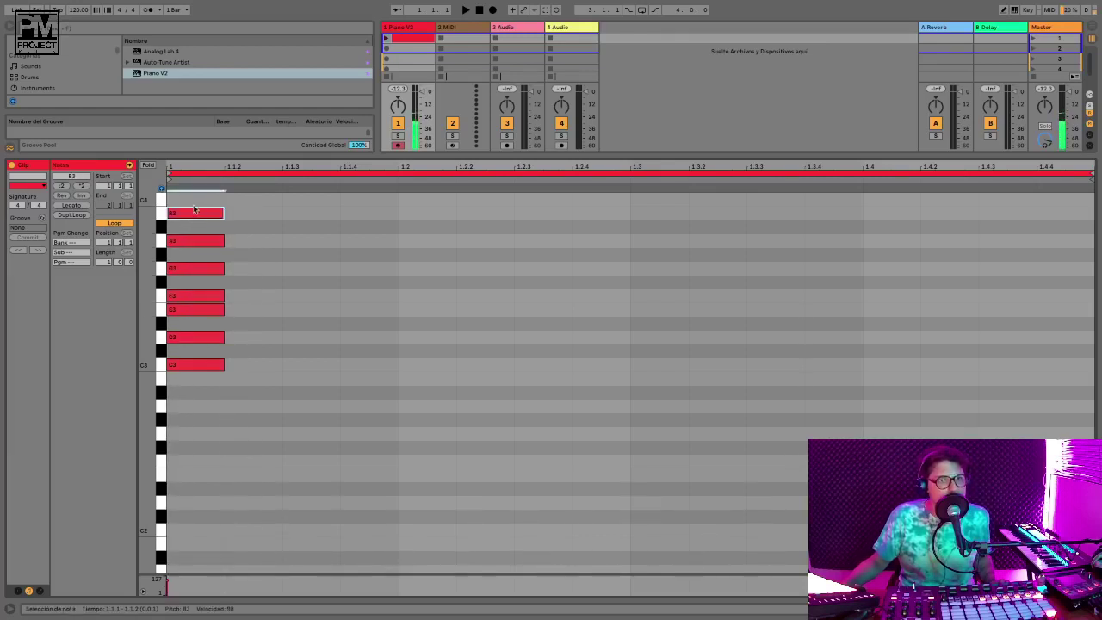
double_click(196, 199)
left_click_drag(263, 403, 226, 203)
left_click(281, 320)
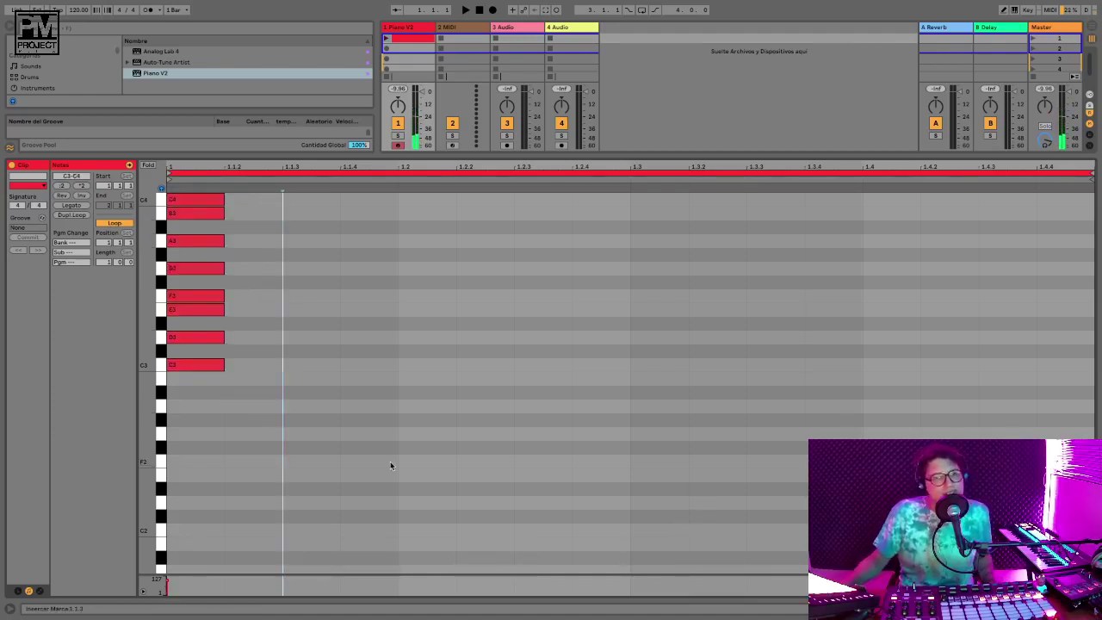
Delete all the notes from C3 to C4 in the clip and return to the track's device chain
scroll(426, 474, "up", 2)
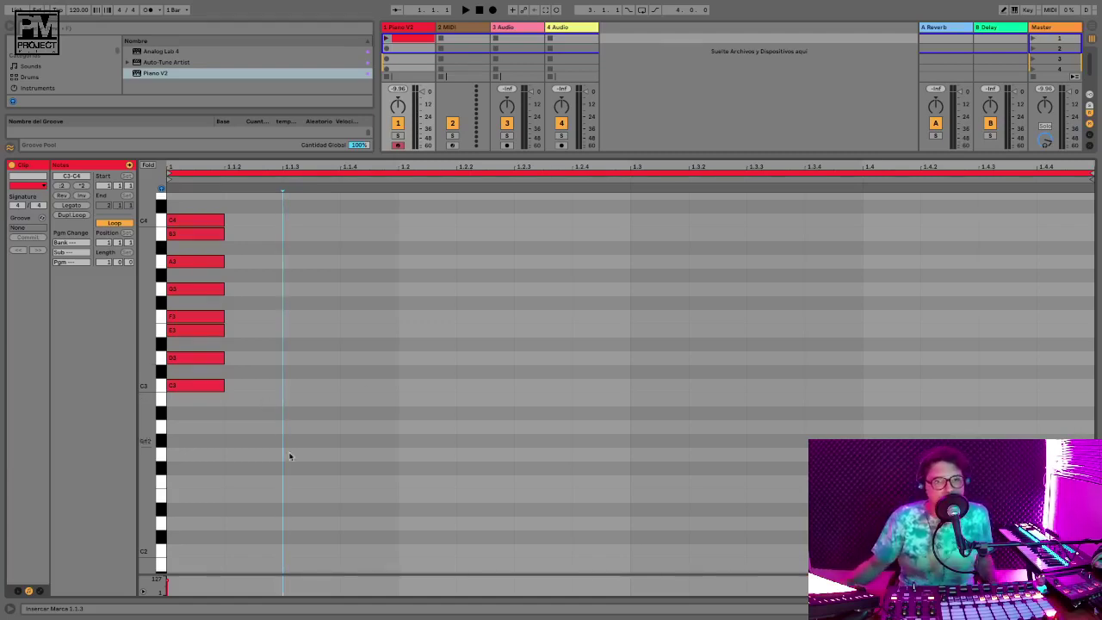
left_click_drag(267, 503, 222, 206)
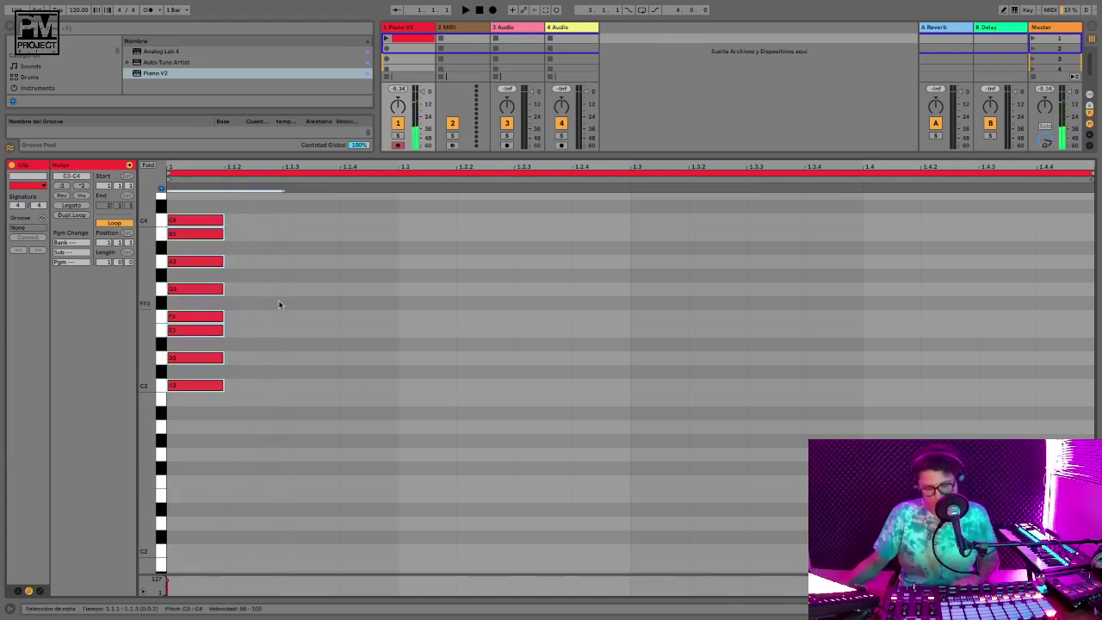
key("Delete")
left_click(1045, 609)
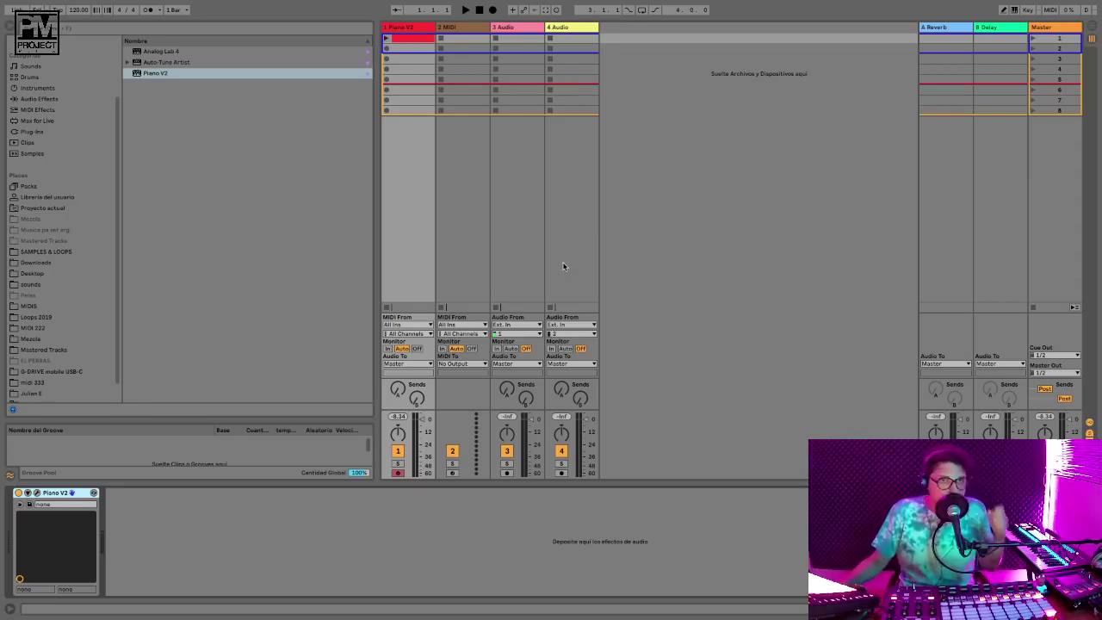
Look through the MIDI effects in the browser and expand the presets of the Scale effect
left_click(407, 28)
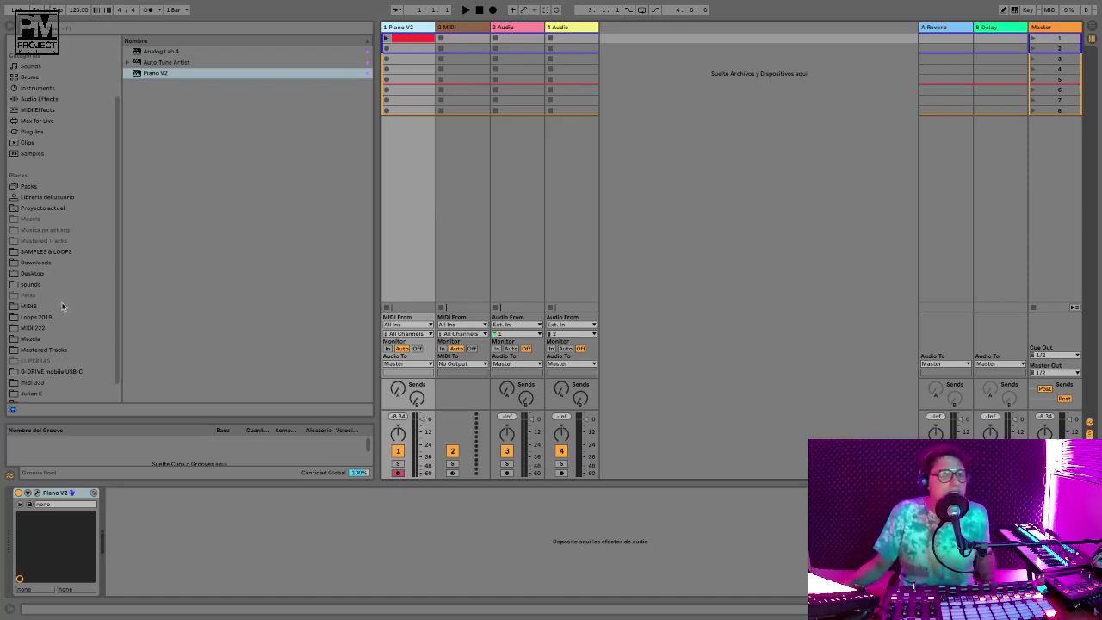
scroll(50, 232, "up", 3)
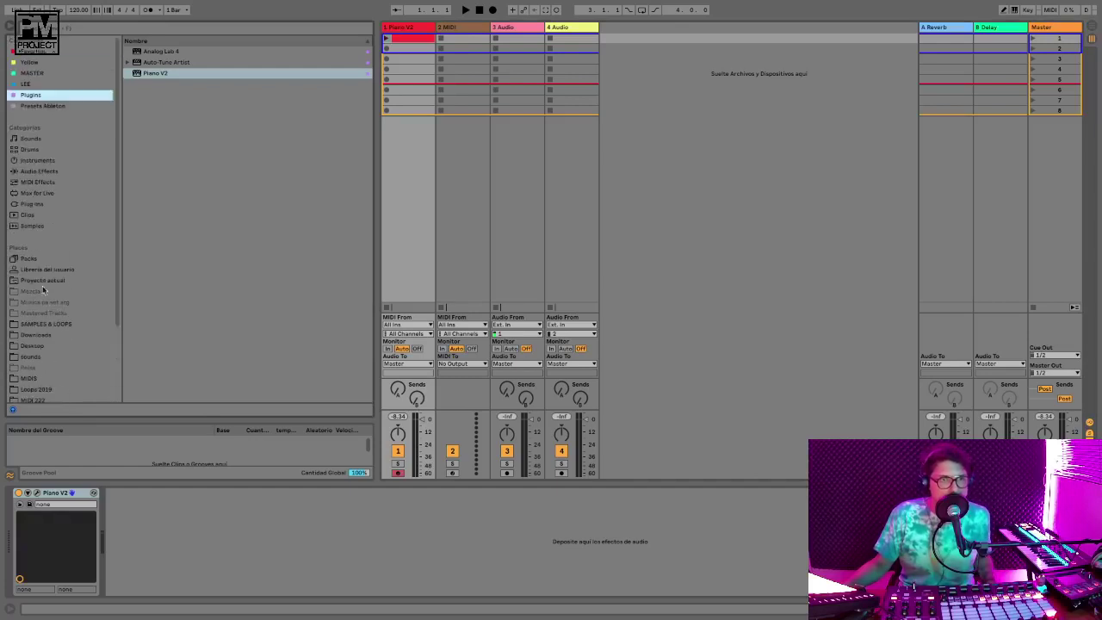
left_click(42, 183)
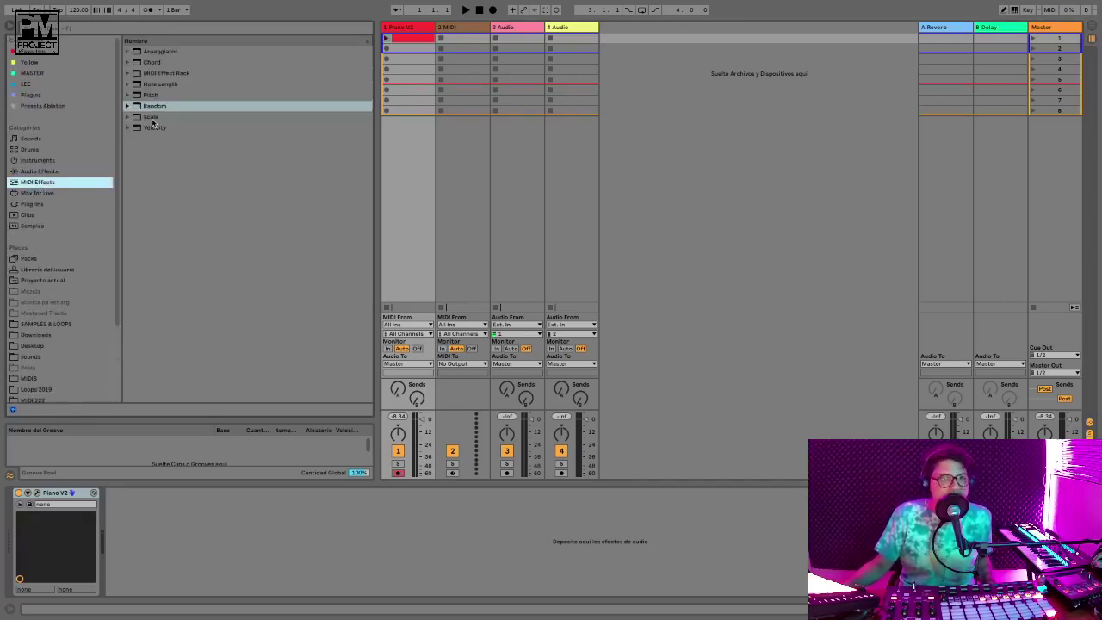
left_click(148, 63)
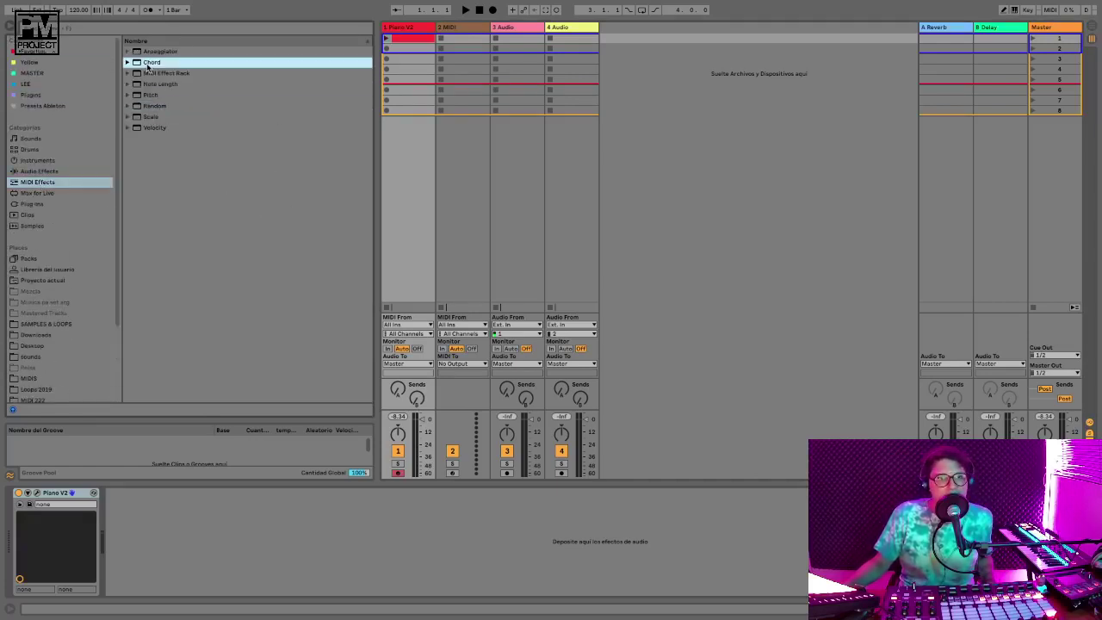
left_click(166, 52)
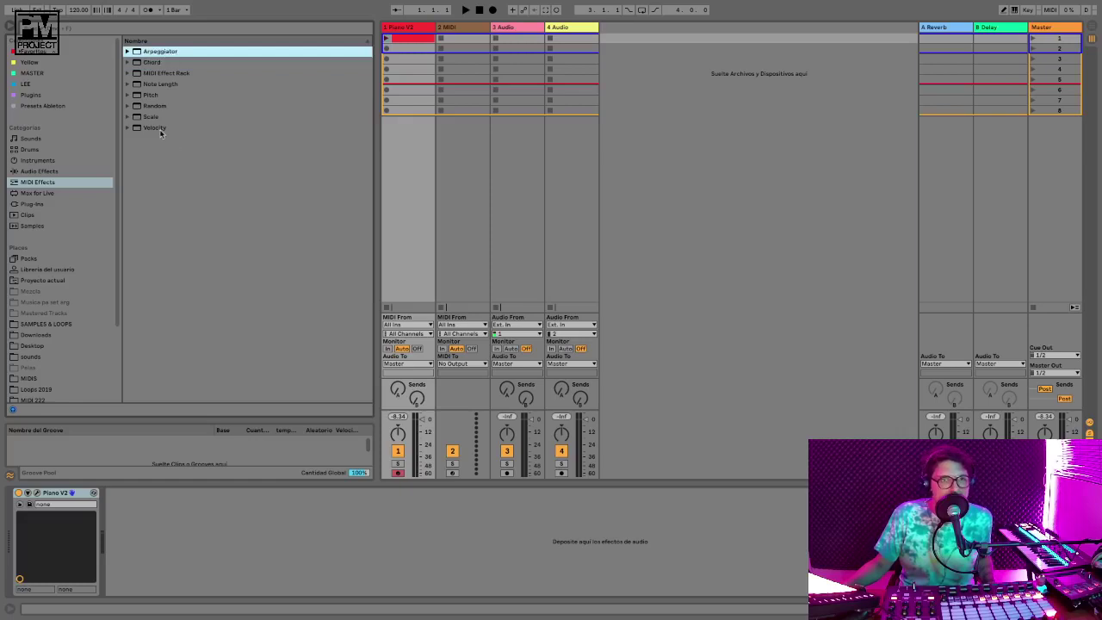
left_click(159, 129)
left_click(148, 116)
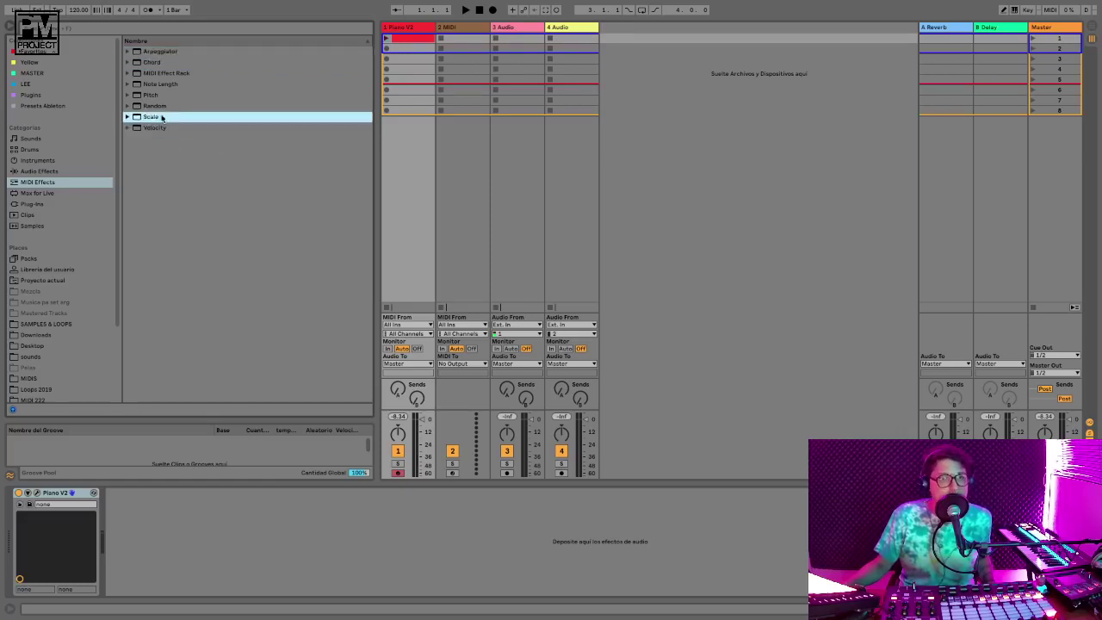
left_click(127, 117)
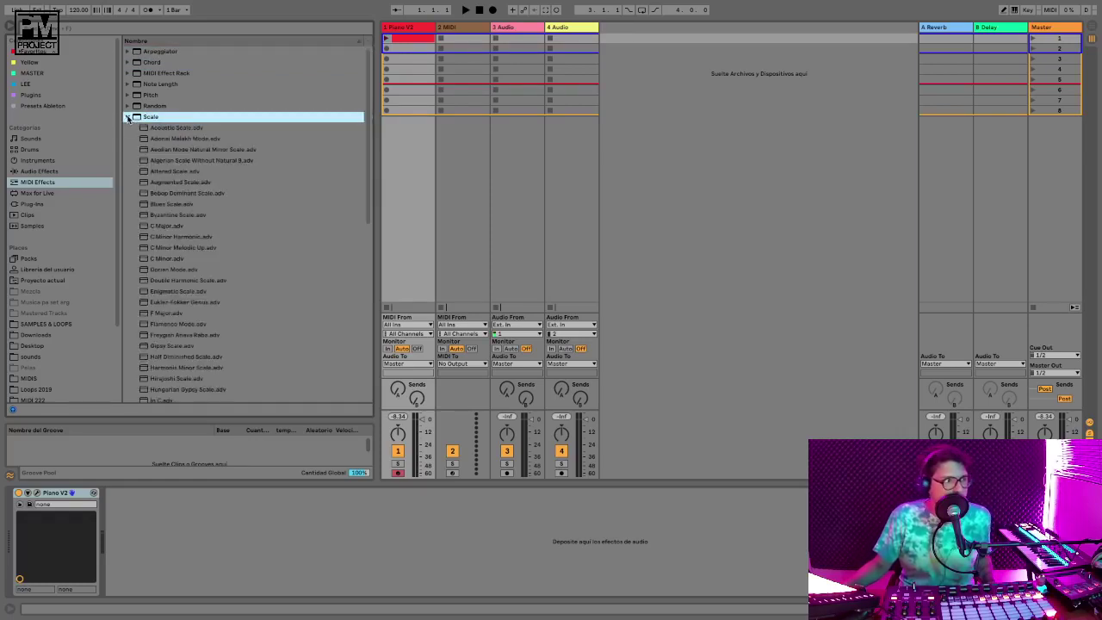
Examine the Scale presets, from Acoustic Scale through the C major and minor variants to F Major
left_click(182, 130)
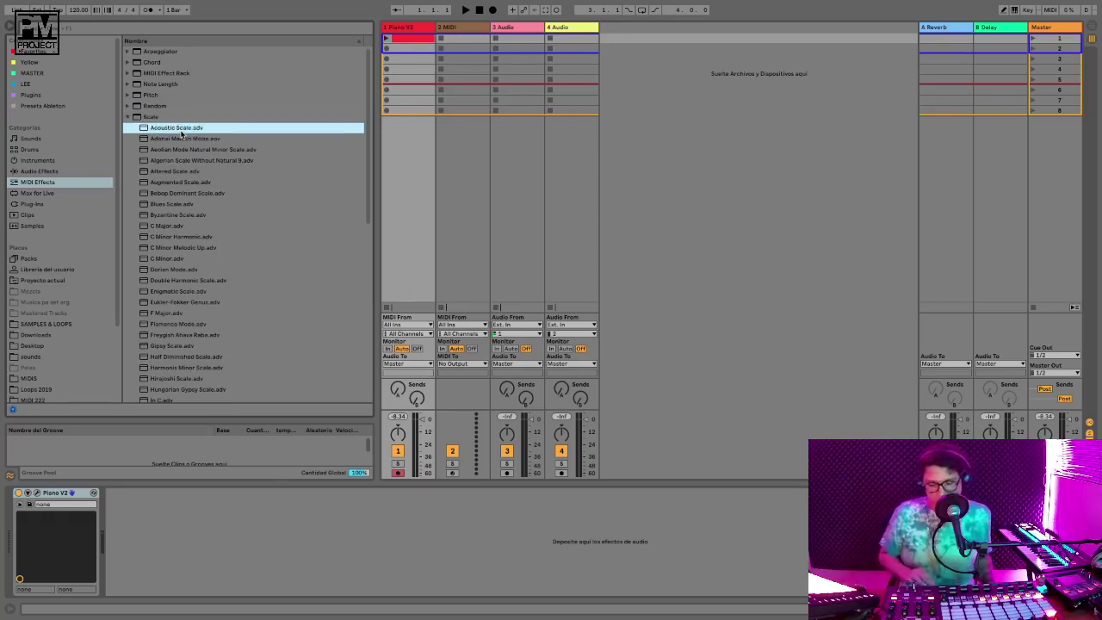
key("Down")
key("Down")
key("Down")
key("Down")
key("Down")
key("Down")
key("Down")
key("Down")
key("Down")
key("Down")
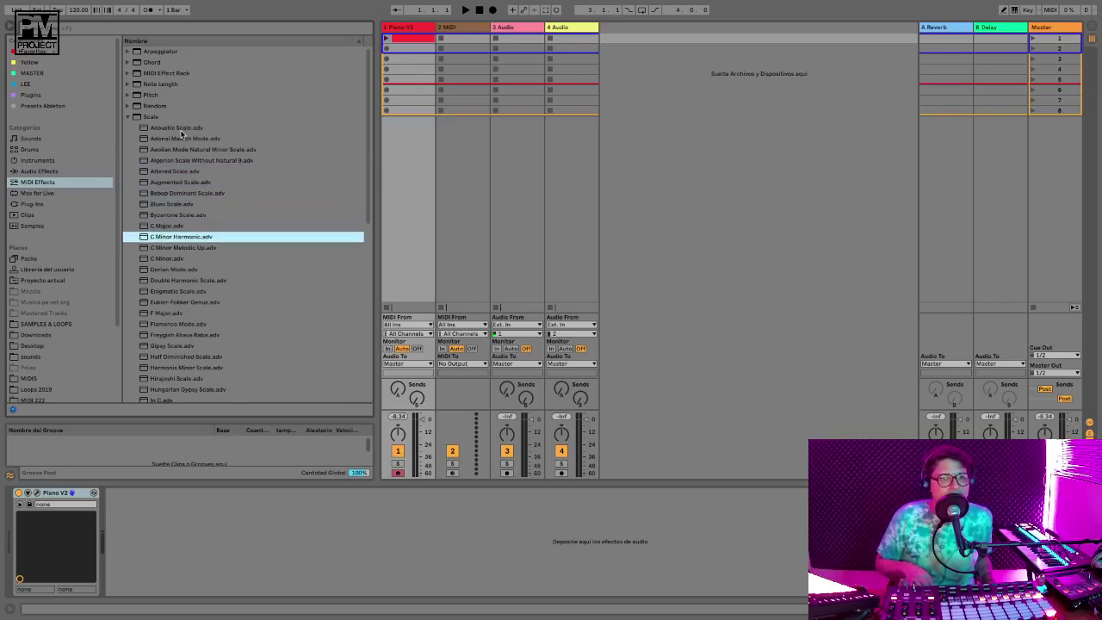
key("Down")
key("Down")
key("Down")
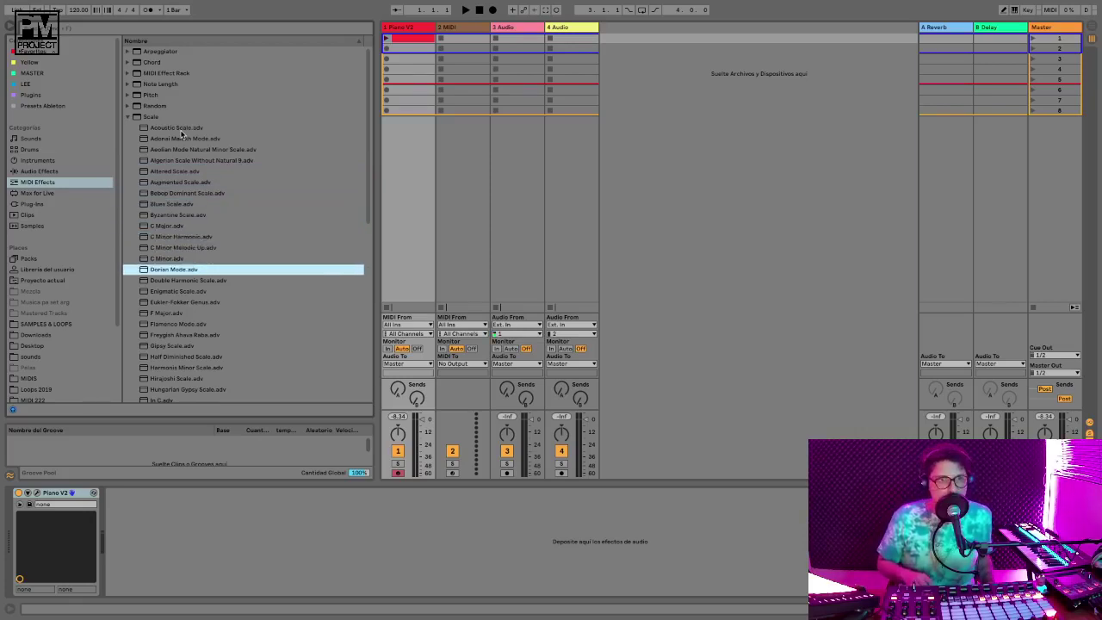
key("Up")
key("Up")
key("Up")
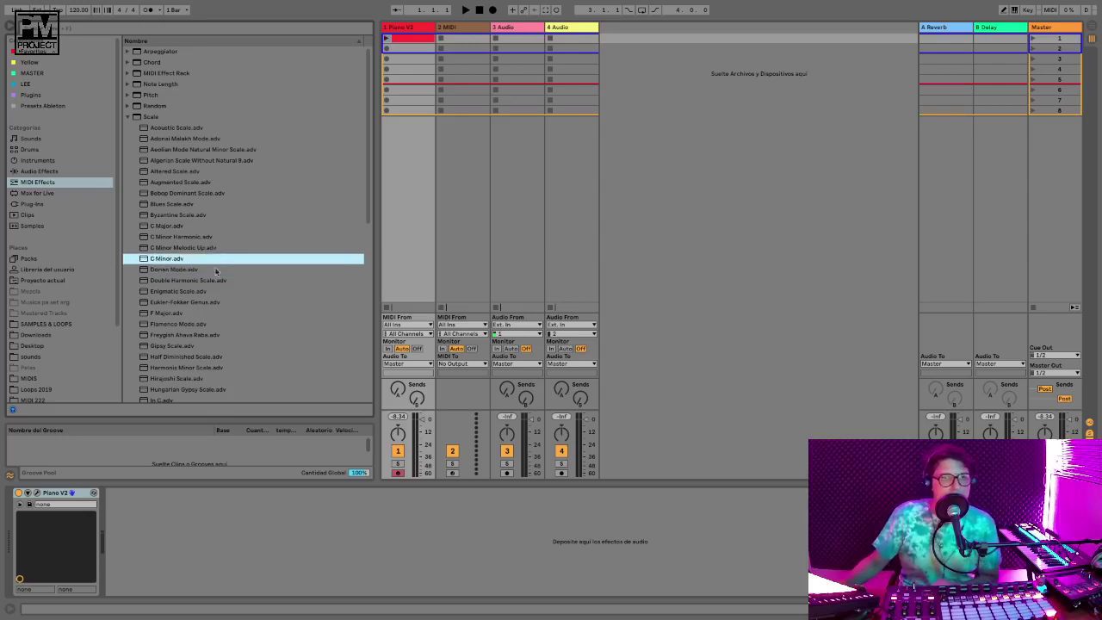
key("Down")
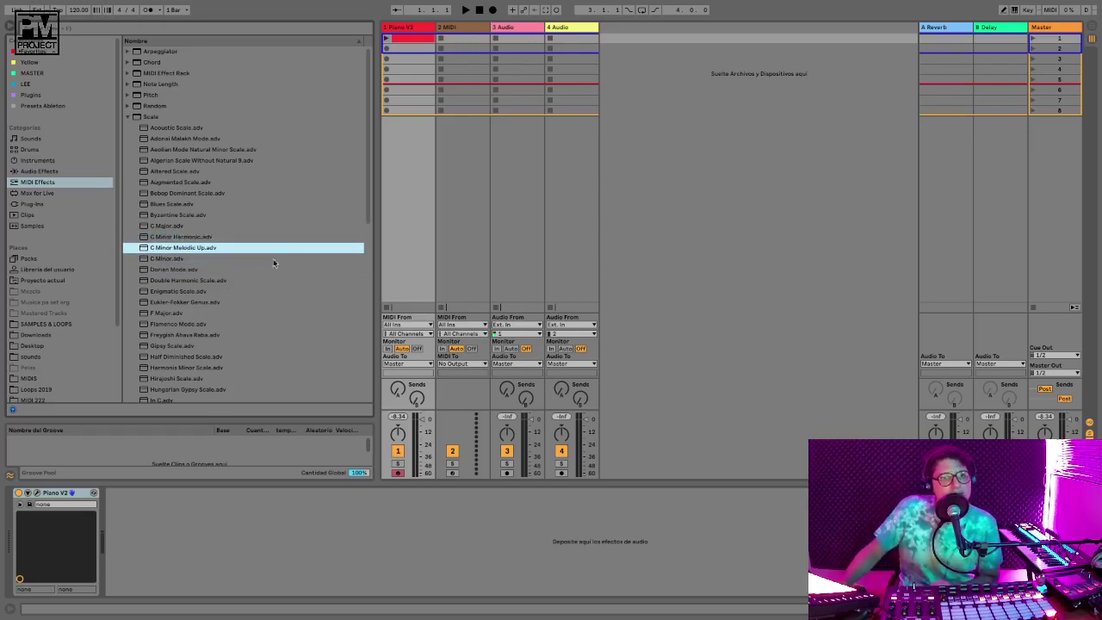
scroll(240, 292, "down", 2)
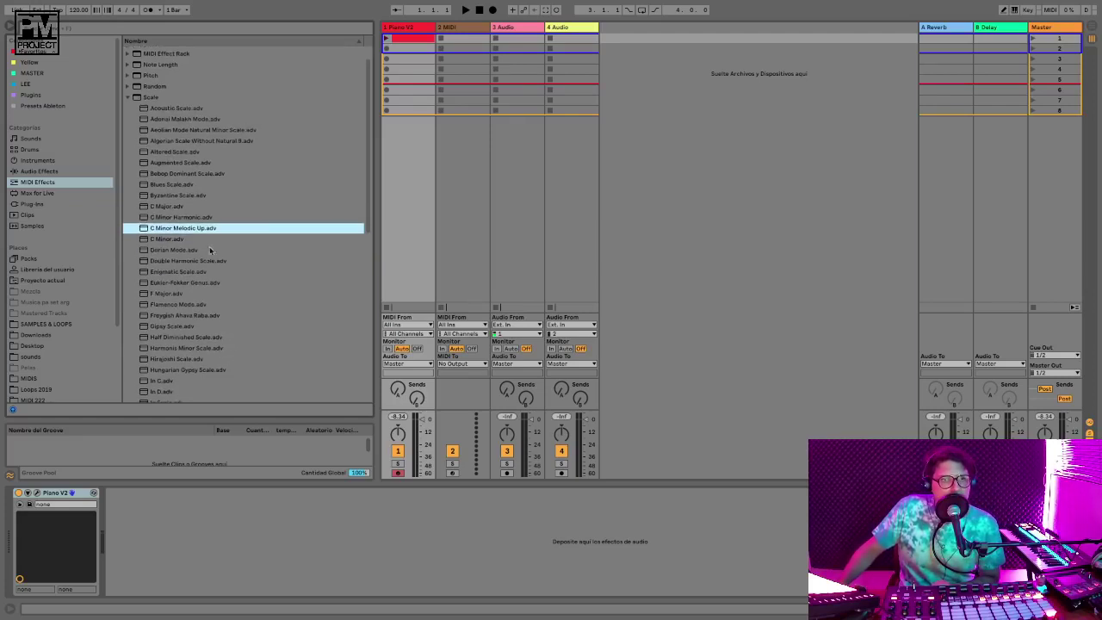
key("Down")
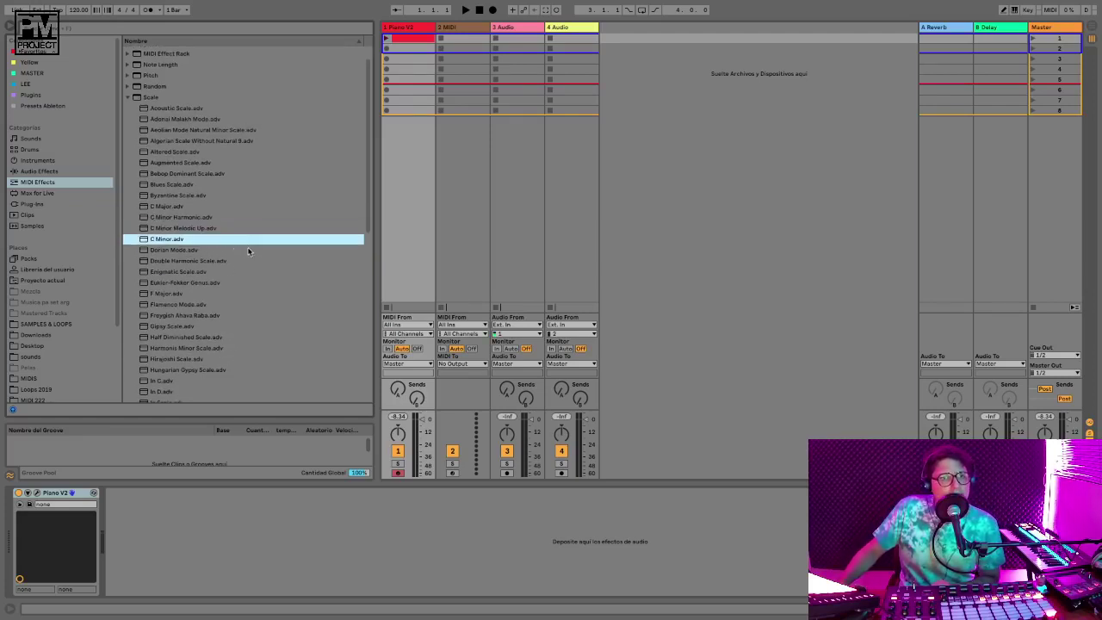
key("Down")
key("Down")
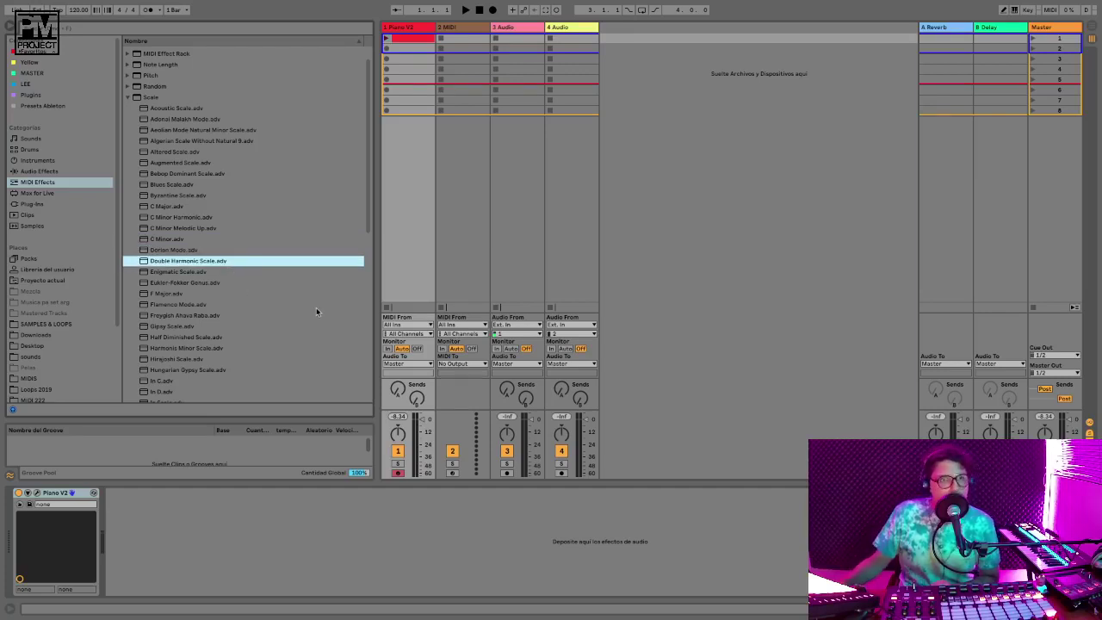
left_click(194, 293)
scroll(240, 253, "up", 1)
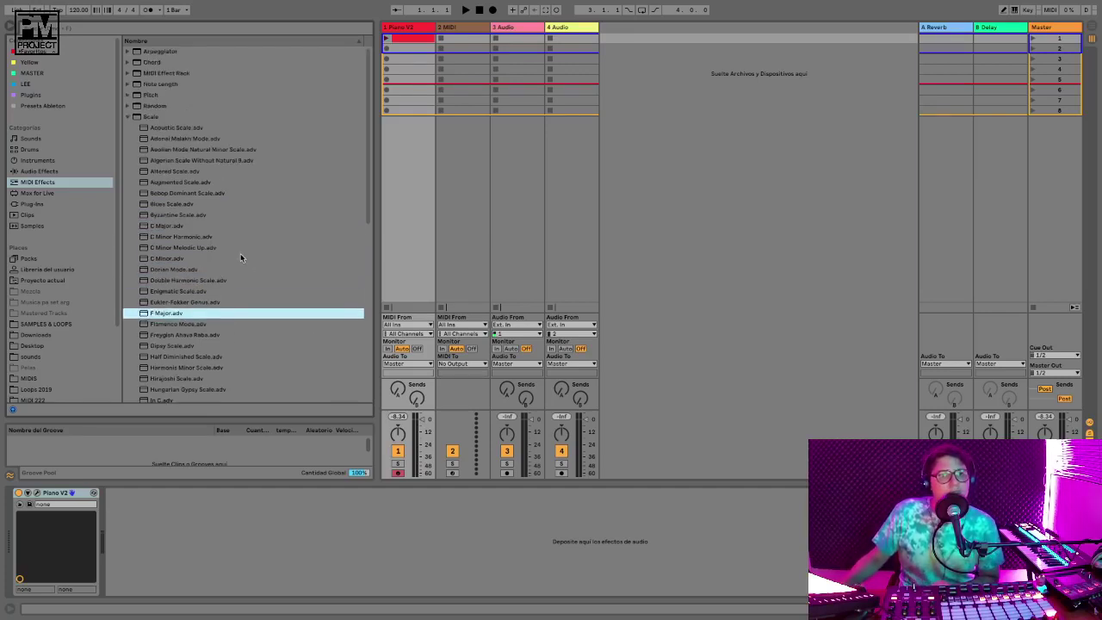
Load the C Major scale preset in front of Piano V2 and set its base note to F
left_click(173, 226)
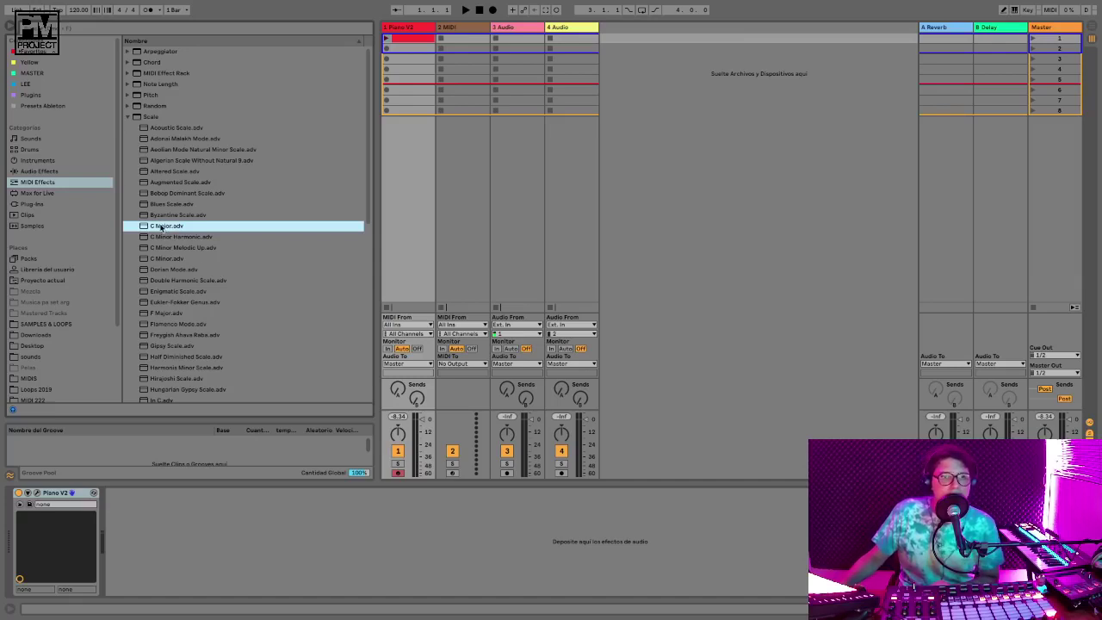
left_click_drag(161, 227, 50, 538)
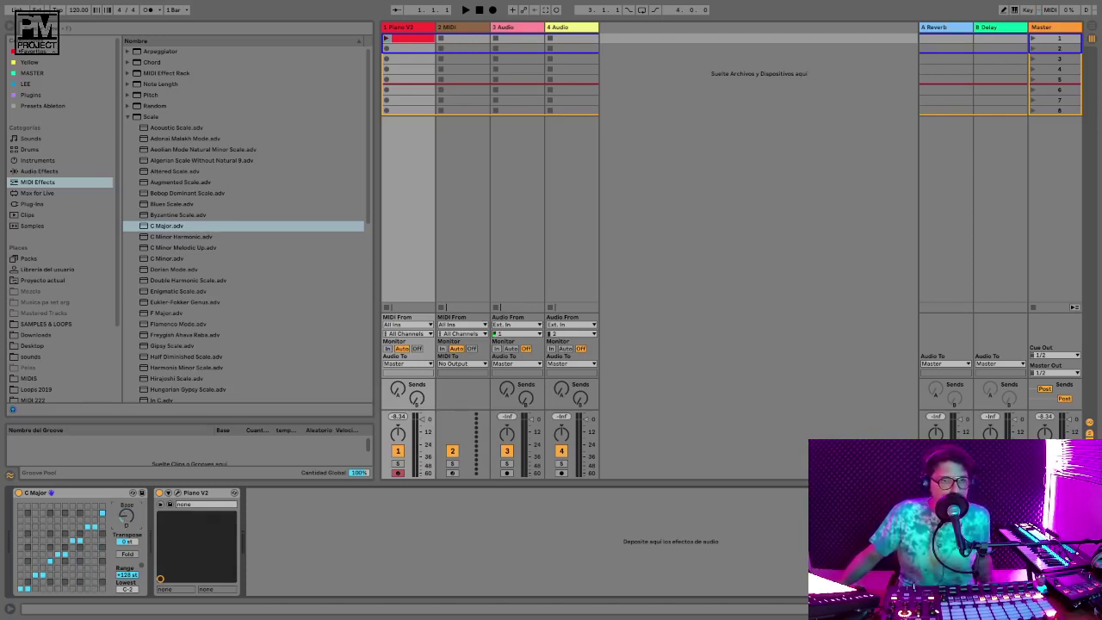
left_click_drag(127, 515, 126, 535)
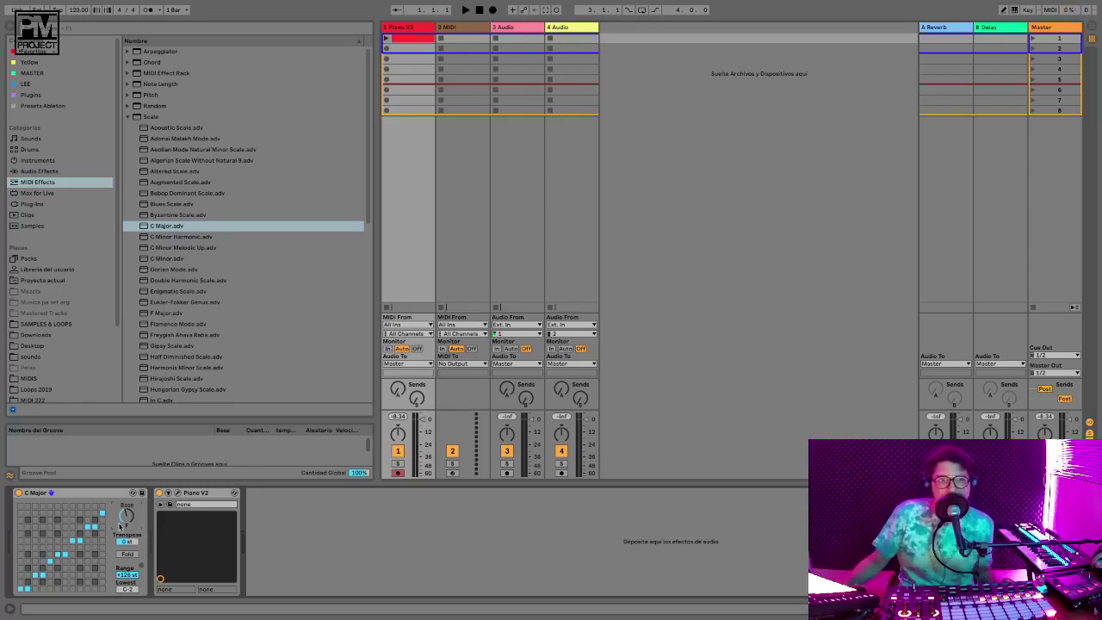
Remove the C Major scale effect from the Piano V2 track
left_click(93, 493)
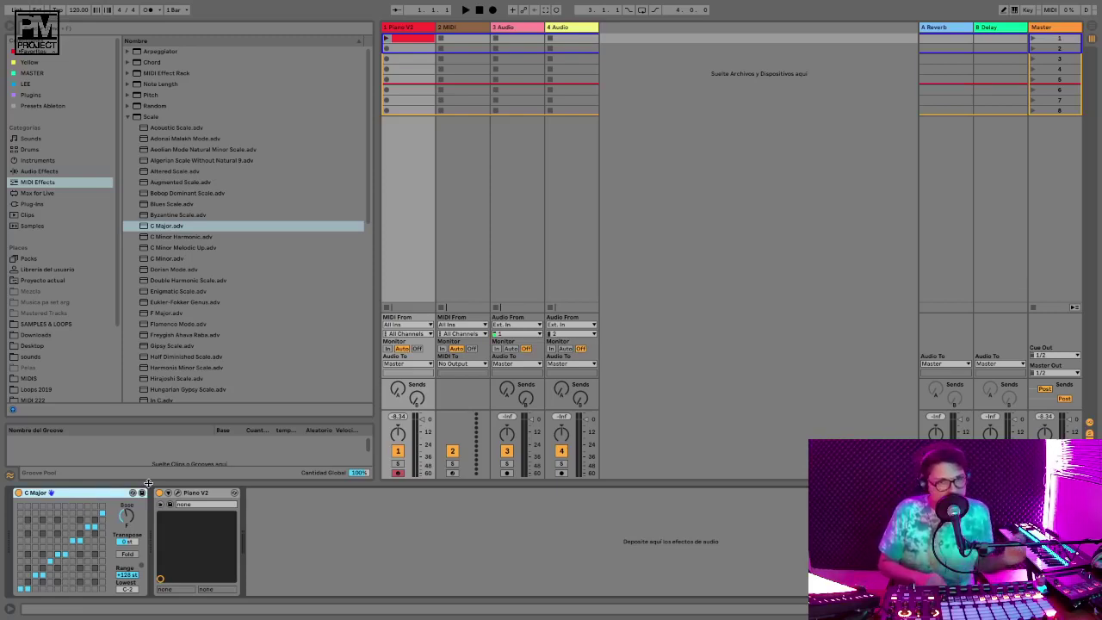
key("Delete")
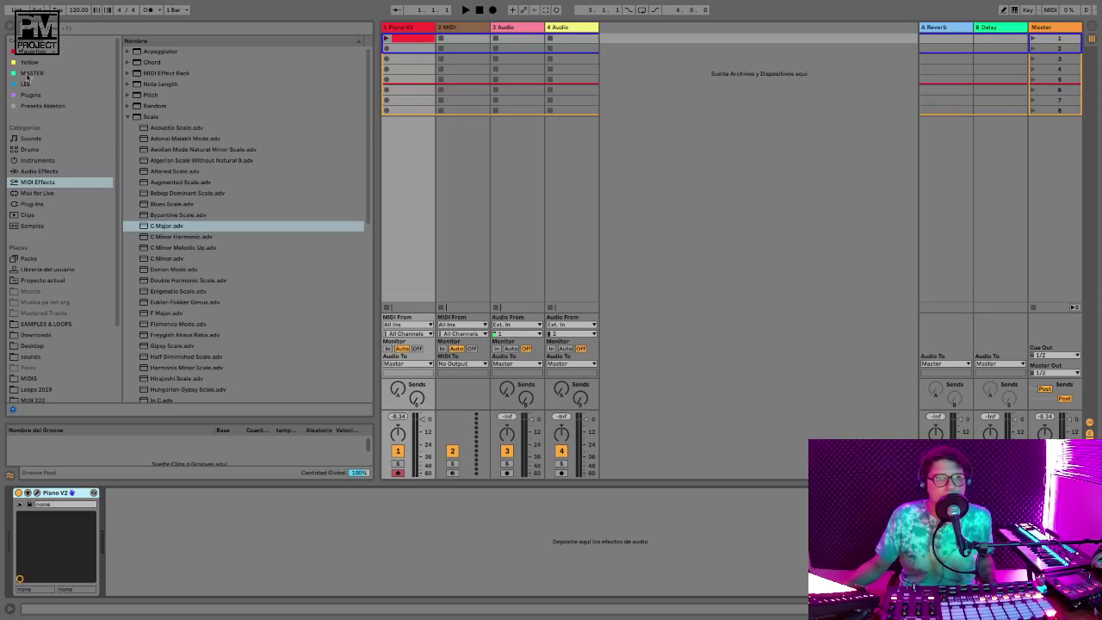
Insert the BAJO group from plantilla kick bajo.als in Presets Ableton between the 2 MIDI track and the first audio track
left_click(45, 106)
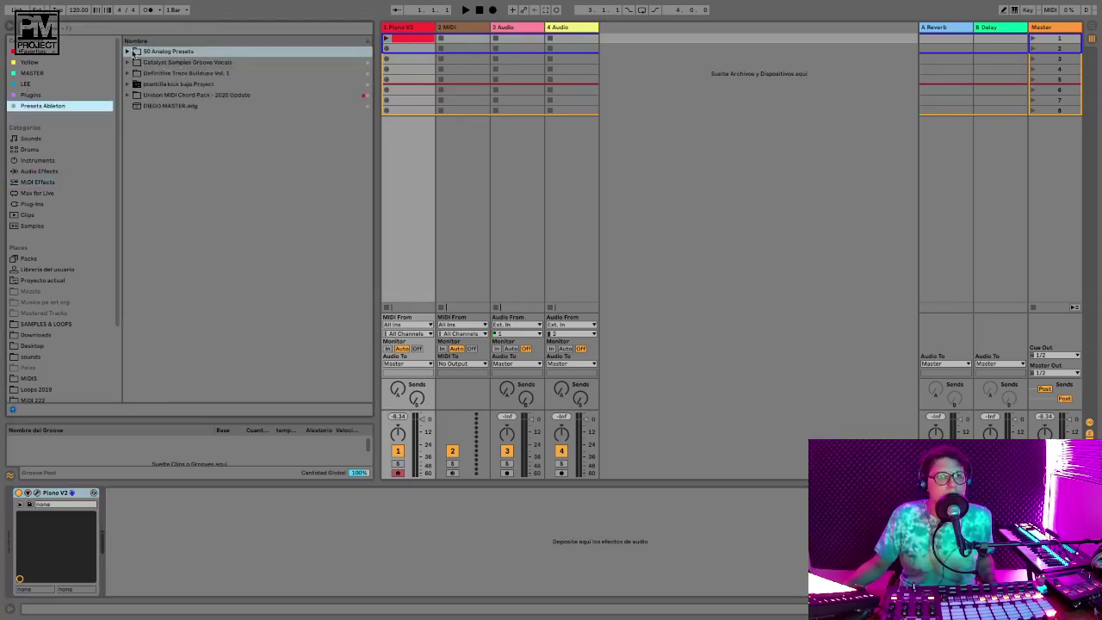
left_click(128, 83)
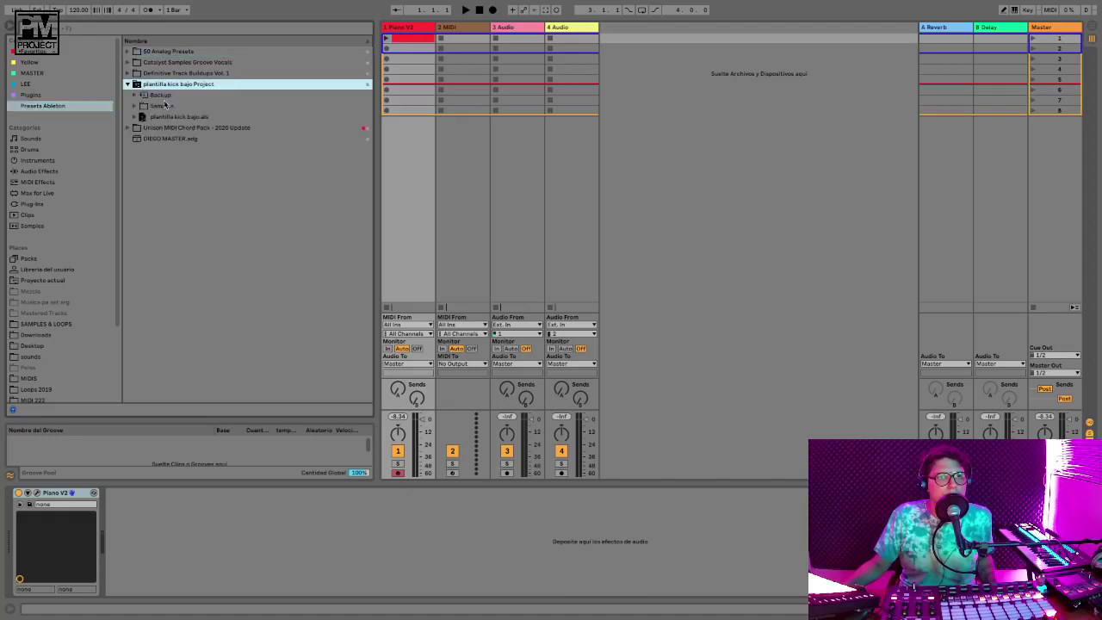
left_click(142, 118)
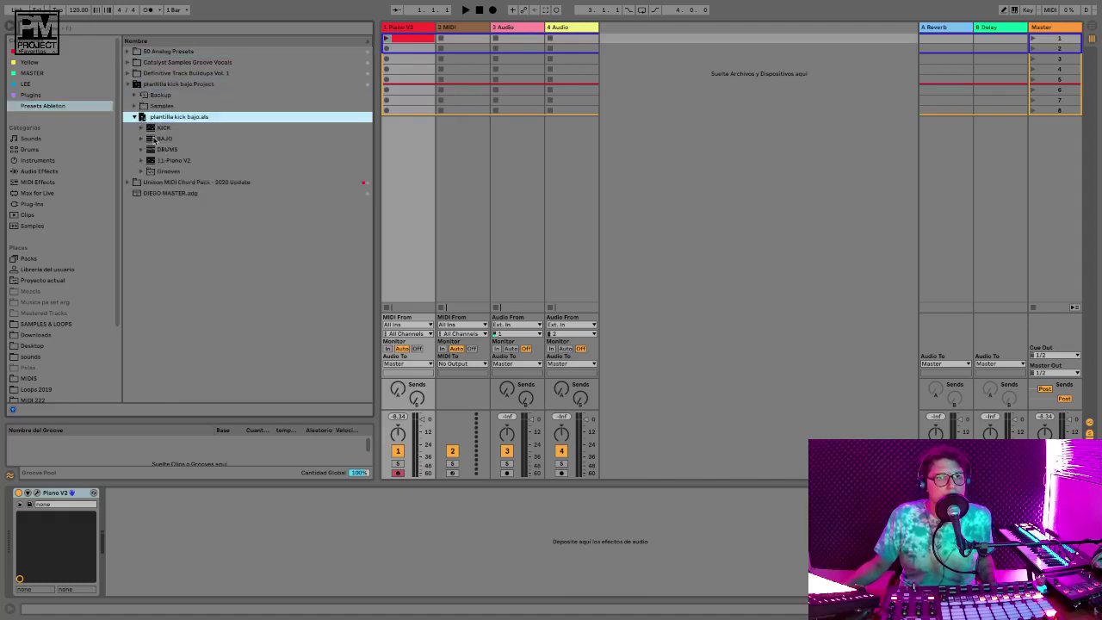
left_click(160, 138)
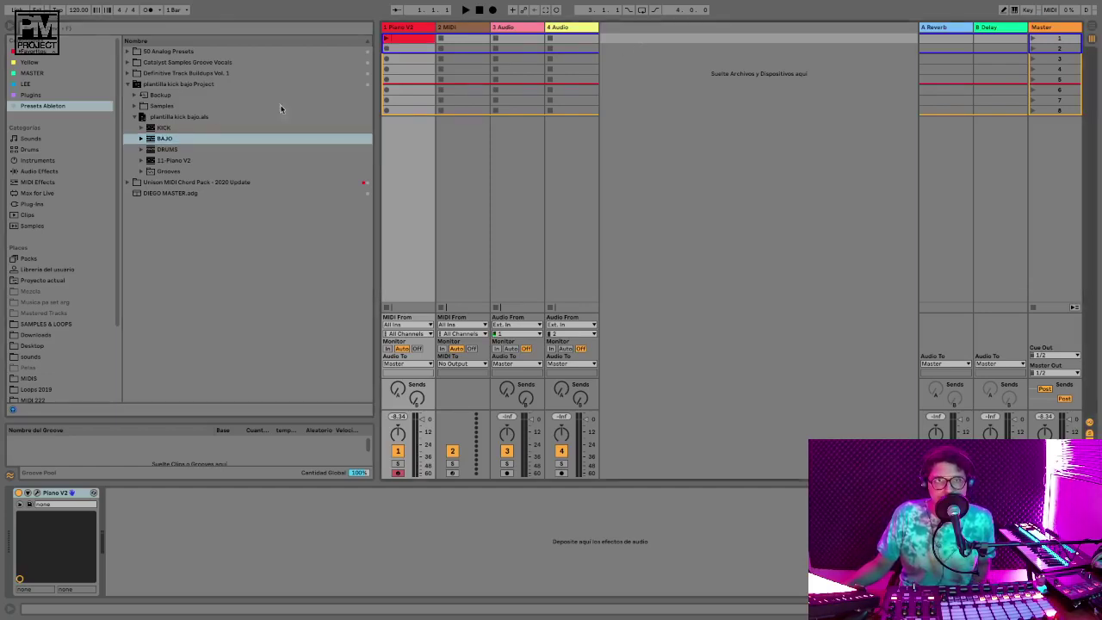
left_click_drag(287, 141, 496, 31)
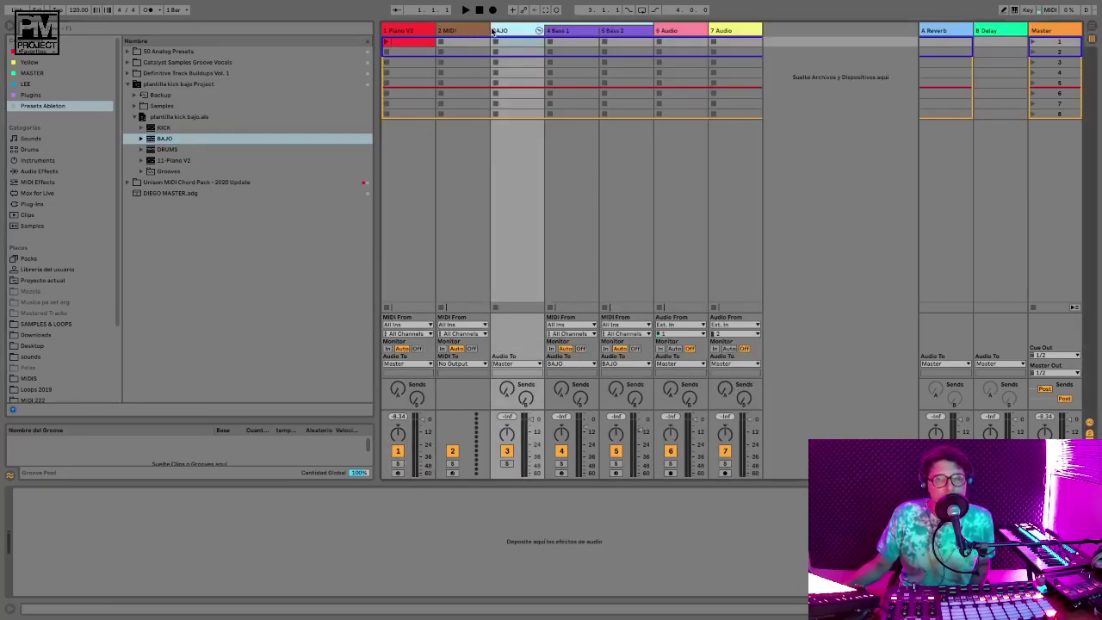
Arm the Bass 1 and Bass 2 tracks together and record a bass take into the arrangement
left_click(561, 43)
left_click(561, 473)
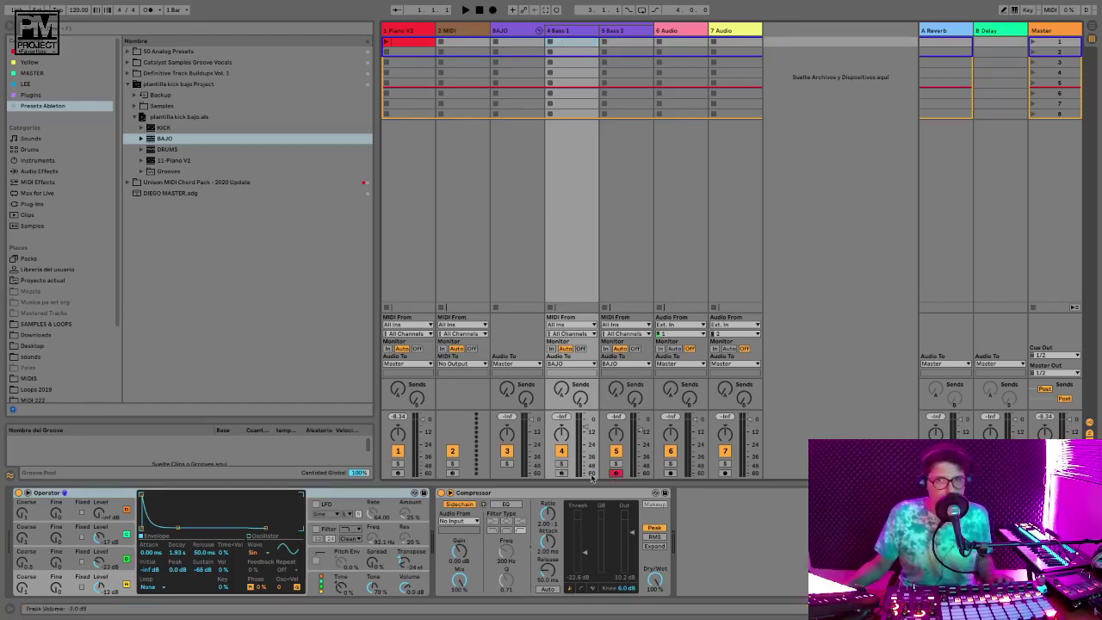
left_click(616, 473)
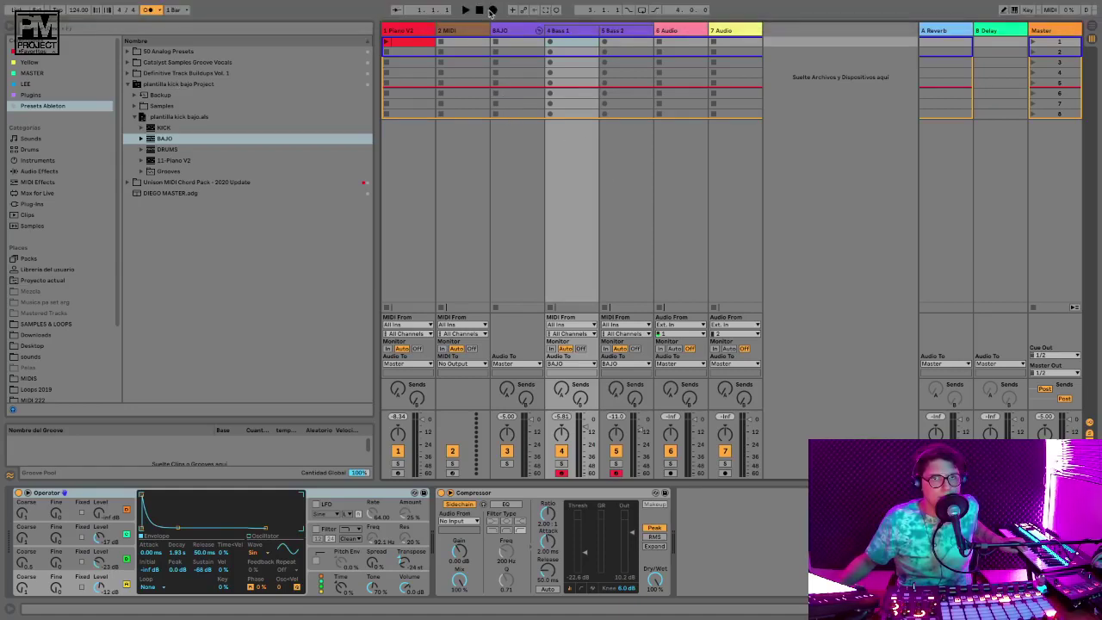
left_click(492, 9)
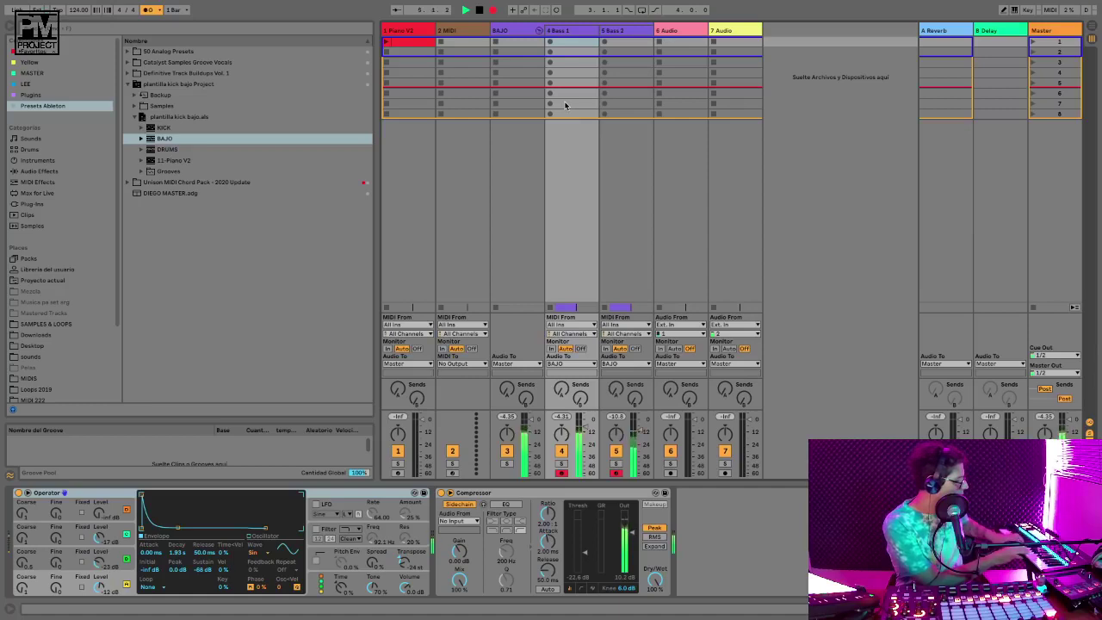
key("space")
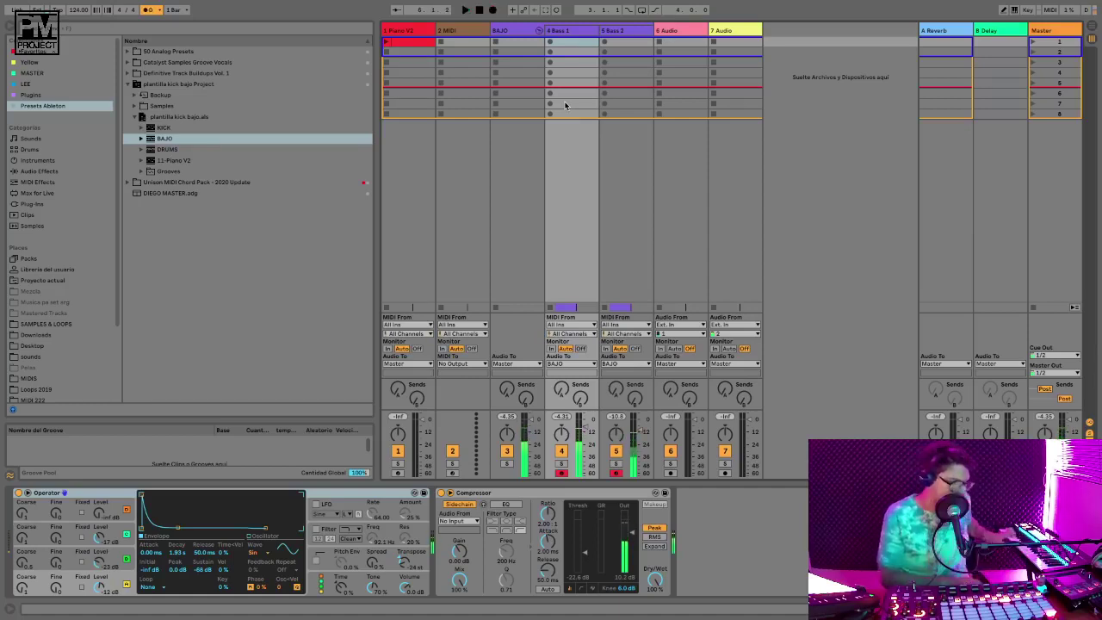
Record a bass line as a session clip in the first slot of Bass 1
left_click(558, 43)
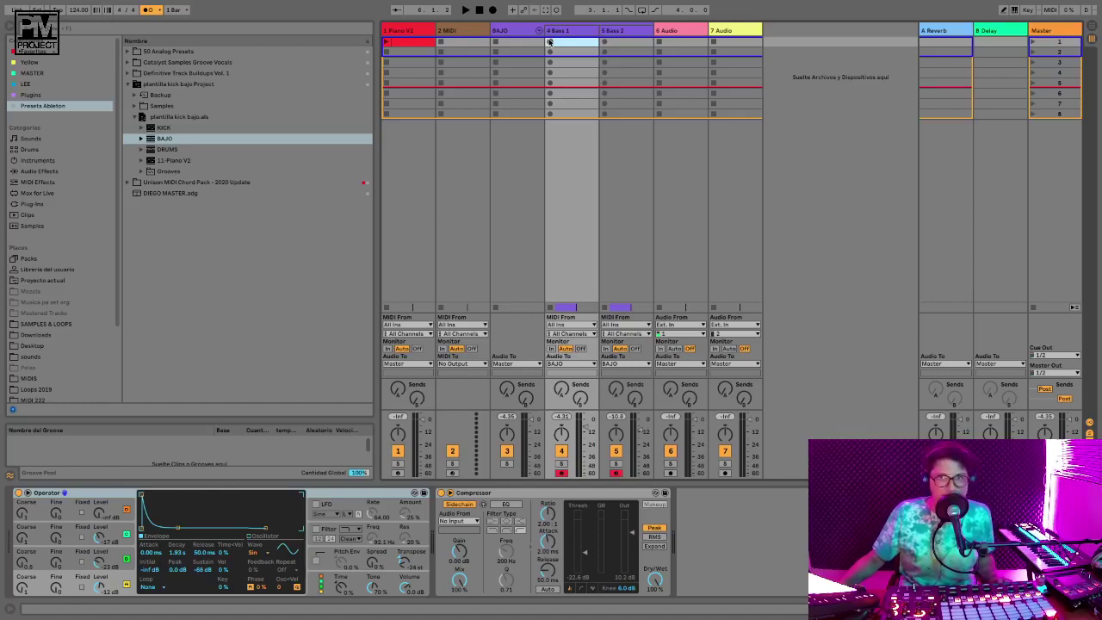
left_click(549, 41)
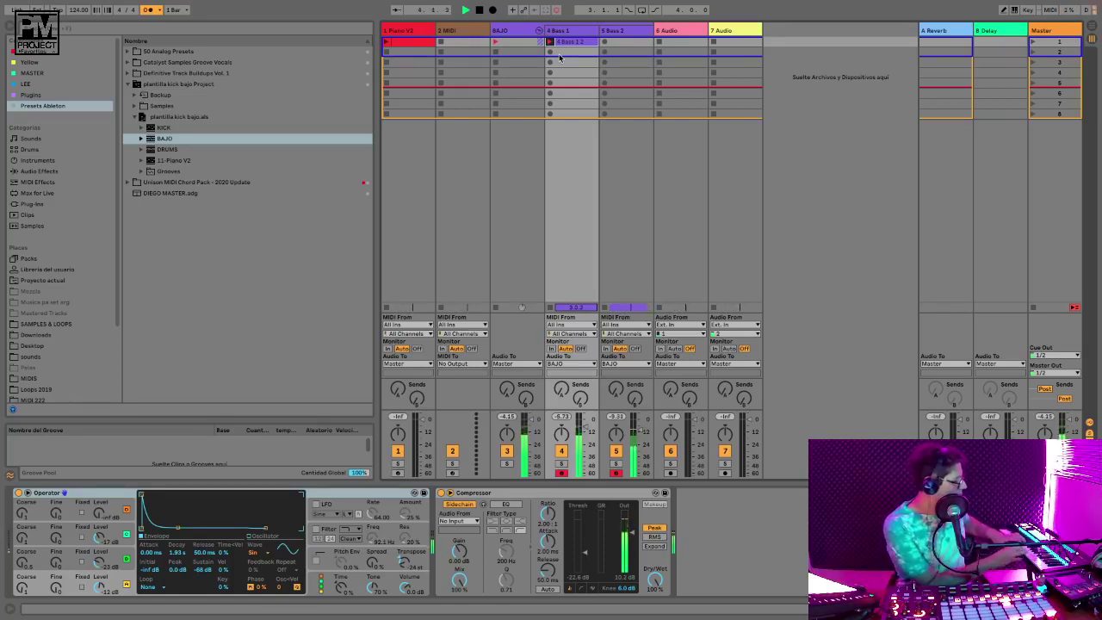
key("space")
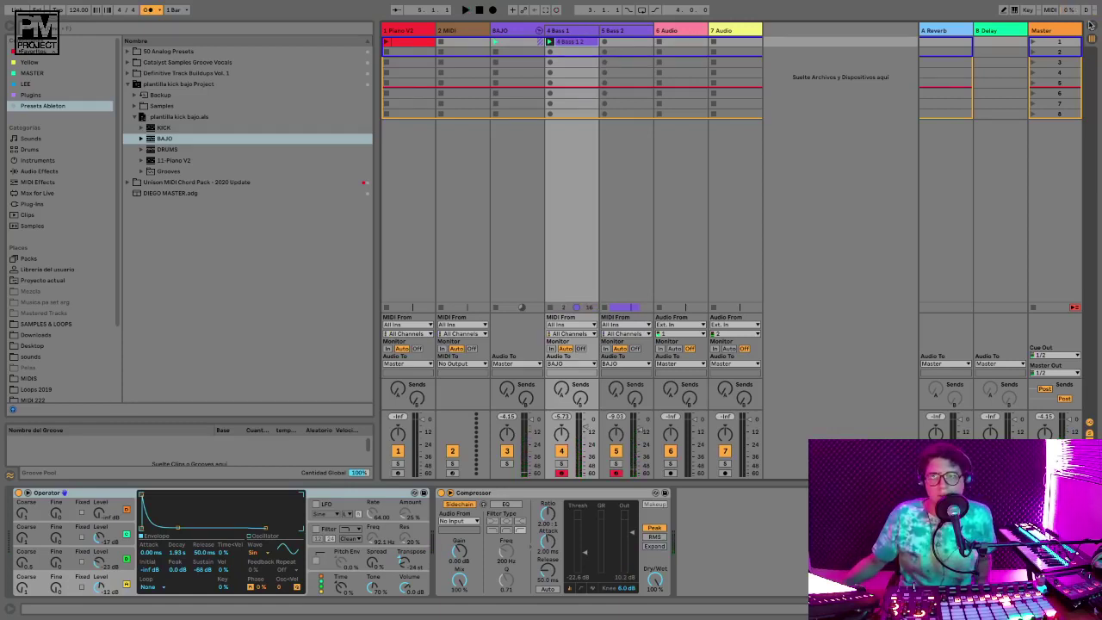
Delete the recorded clips of Bass 1 and Bass 2 from the Arrangement View and return to the Session View
key("Tab")
left_click(398, 223)
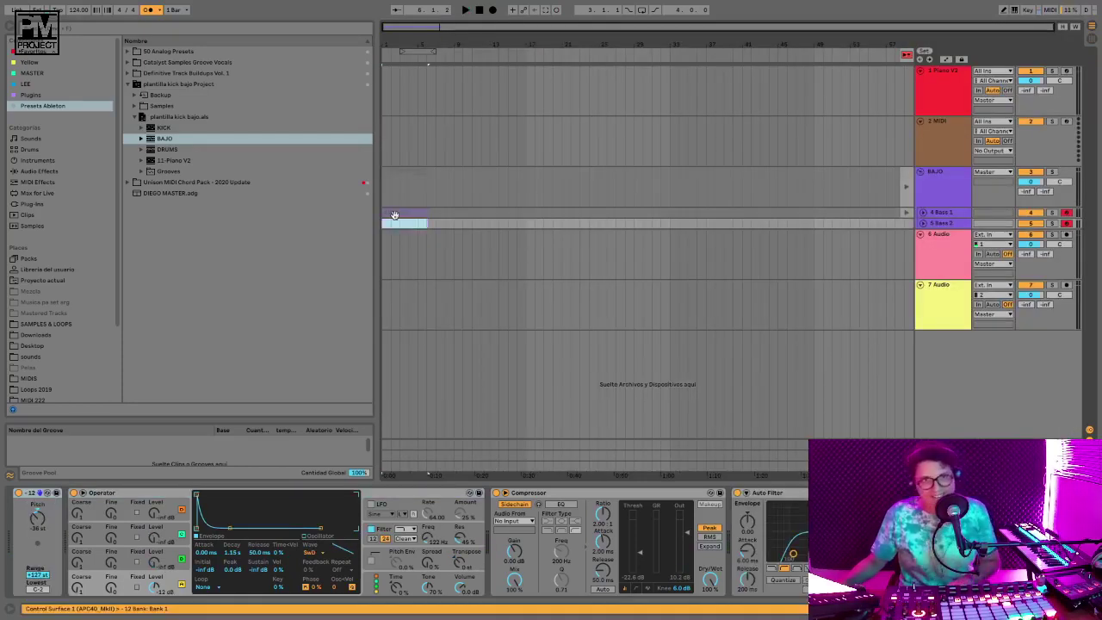
left_click(396, 214)
key("Tab")
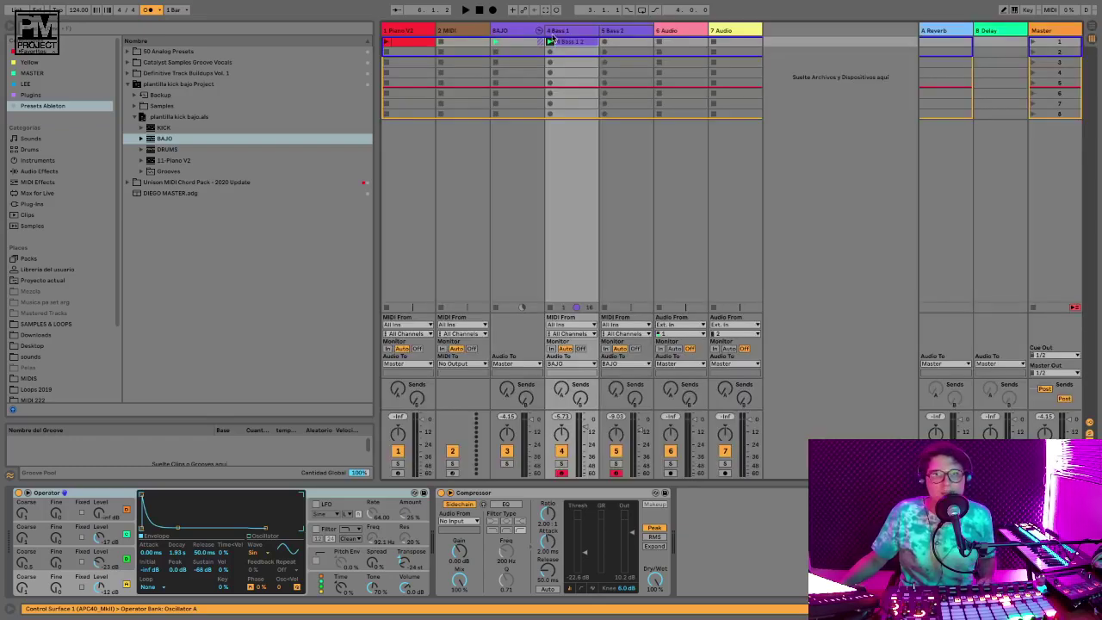
Open the recorded Bass 1 clip in the note editor and quantize all its notes
left_click(904, 609)
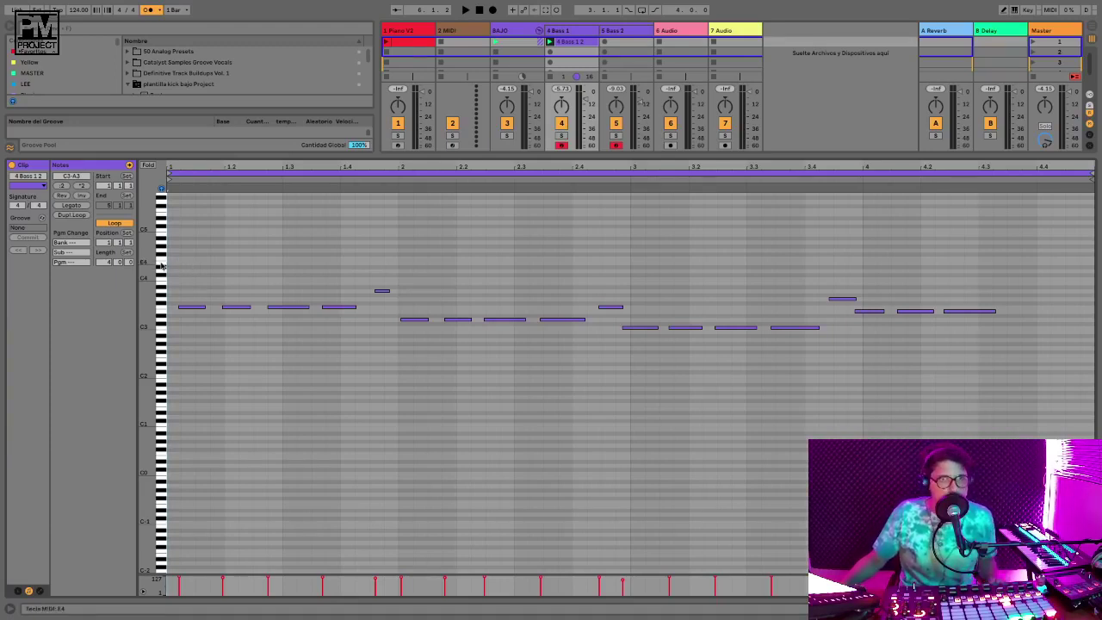
key("ctrl+a")
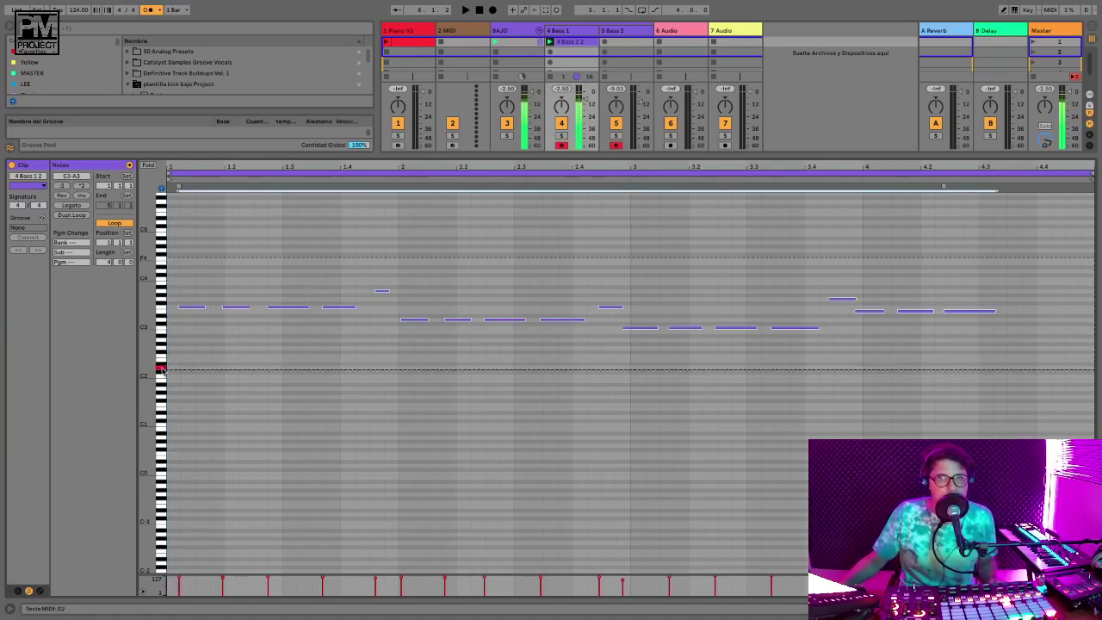
right_click(729, 328)
left_click(807, 348)
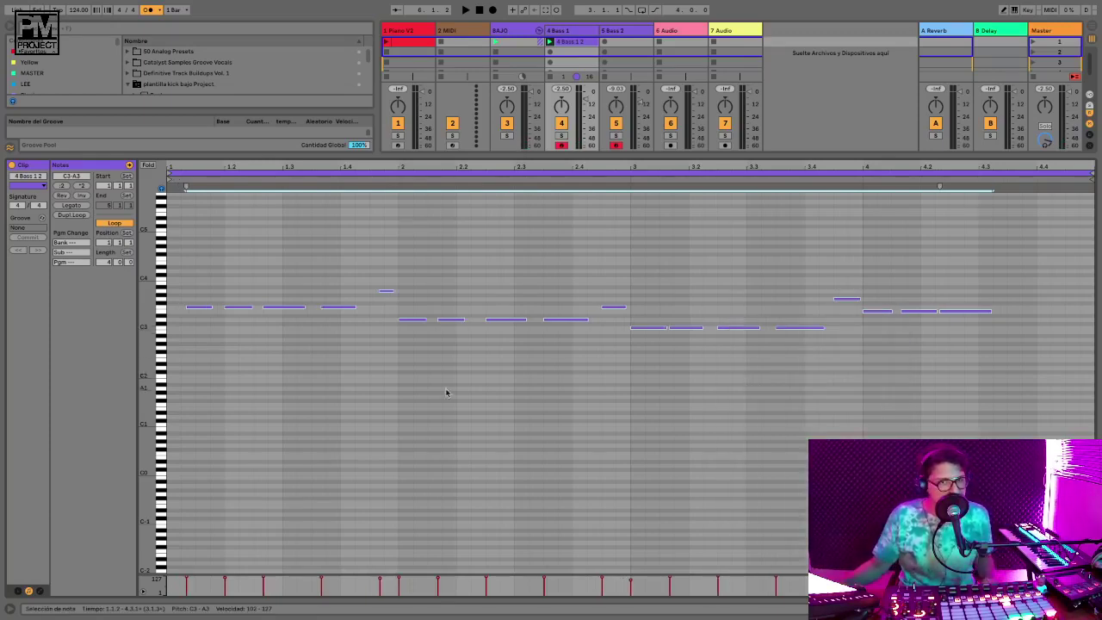
Play back the quantized Bass 1 clip and switch the metronome off
key("space")
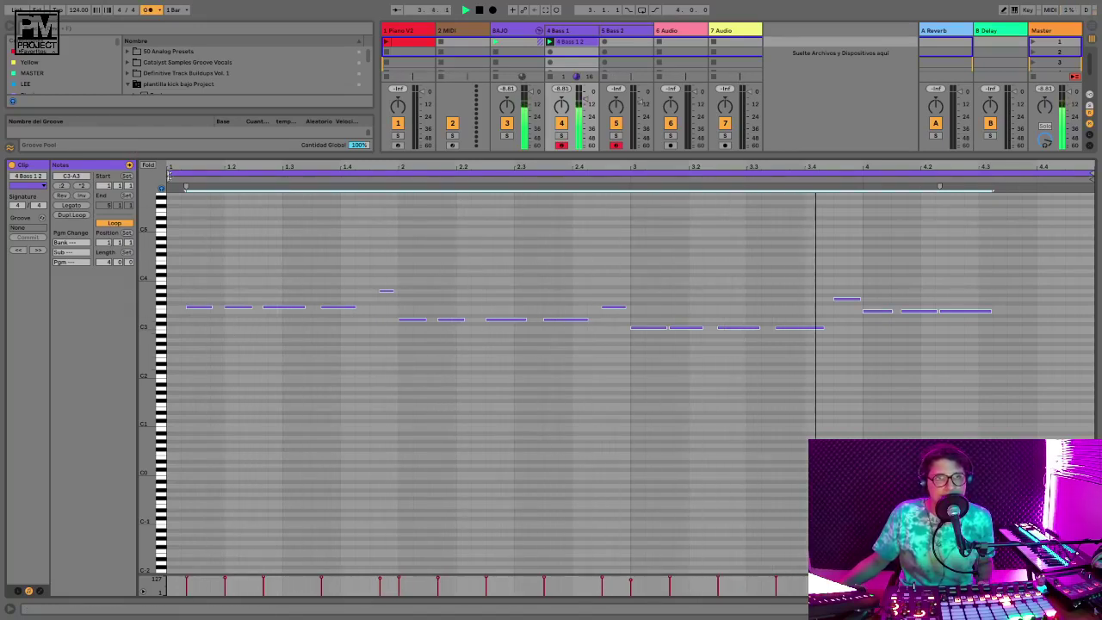
key("space")
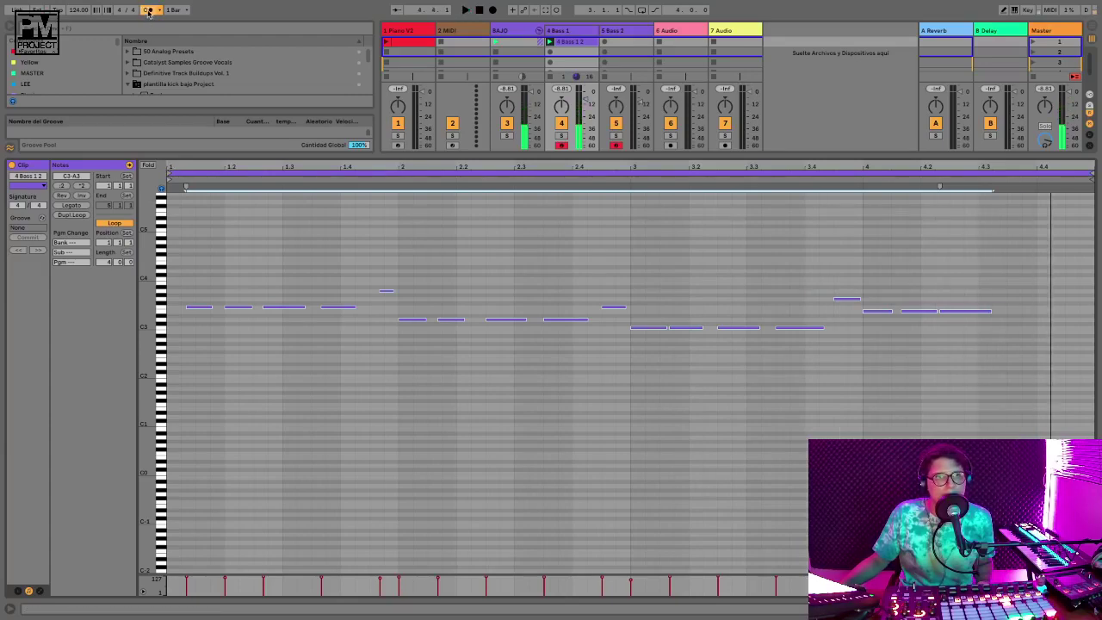
left_click(148, 10)
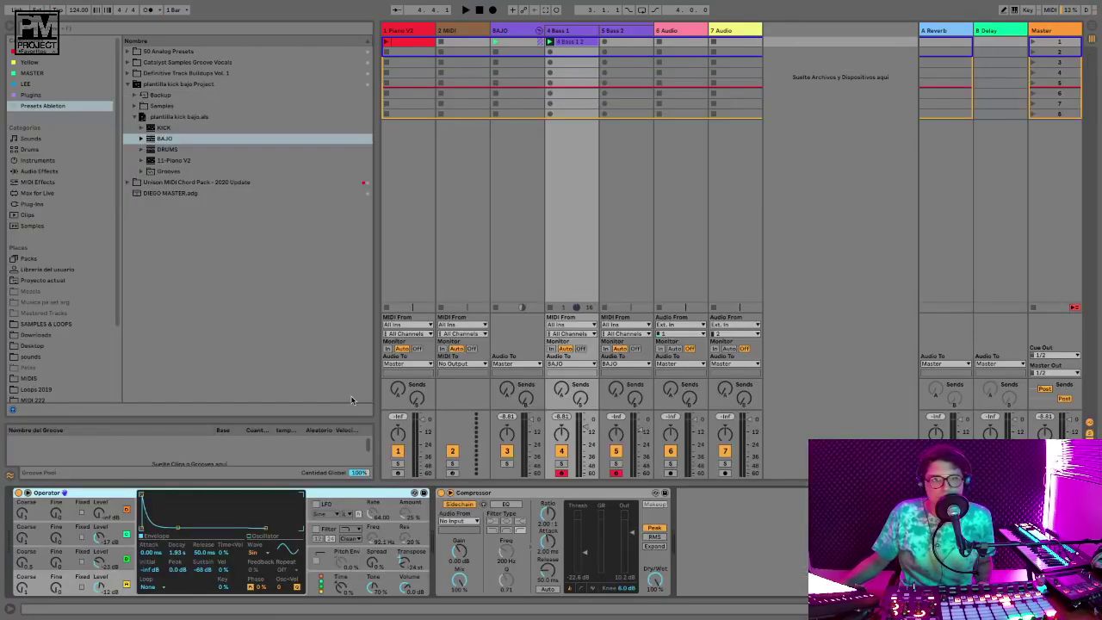
Load the C Major scale preset from the MIDI effects in front of Operator on the Bass 1 track
left_click(516, 31)
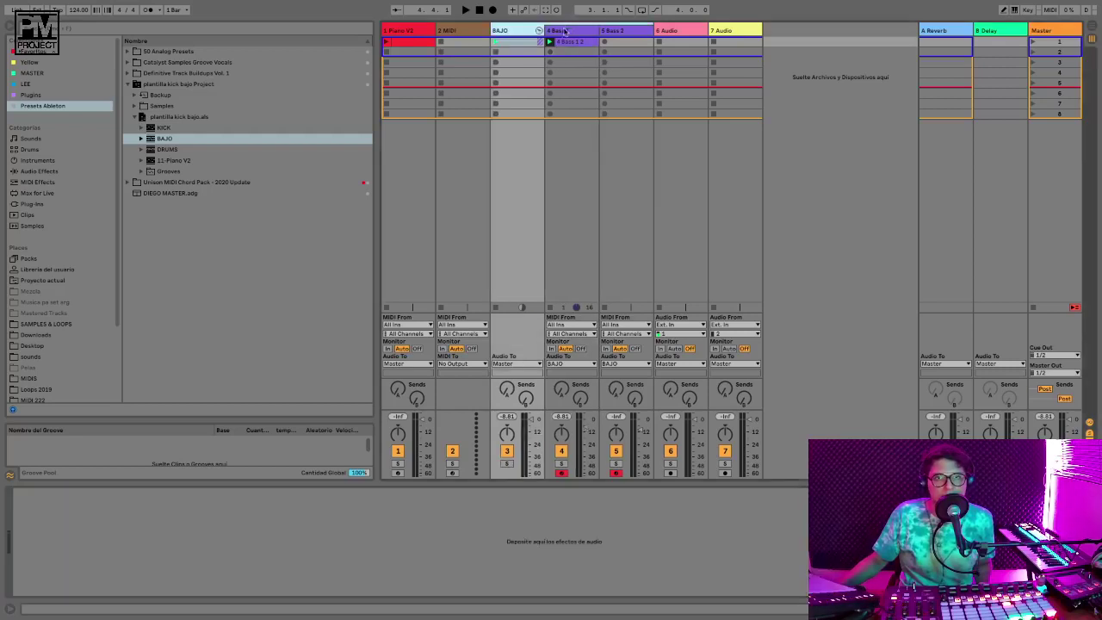
left_click(566, 32)
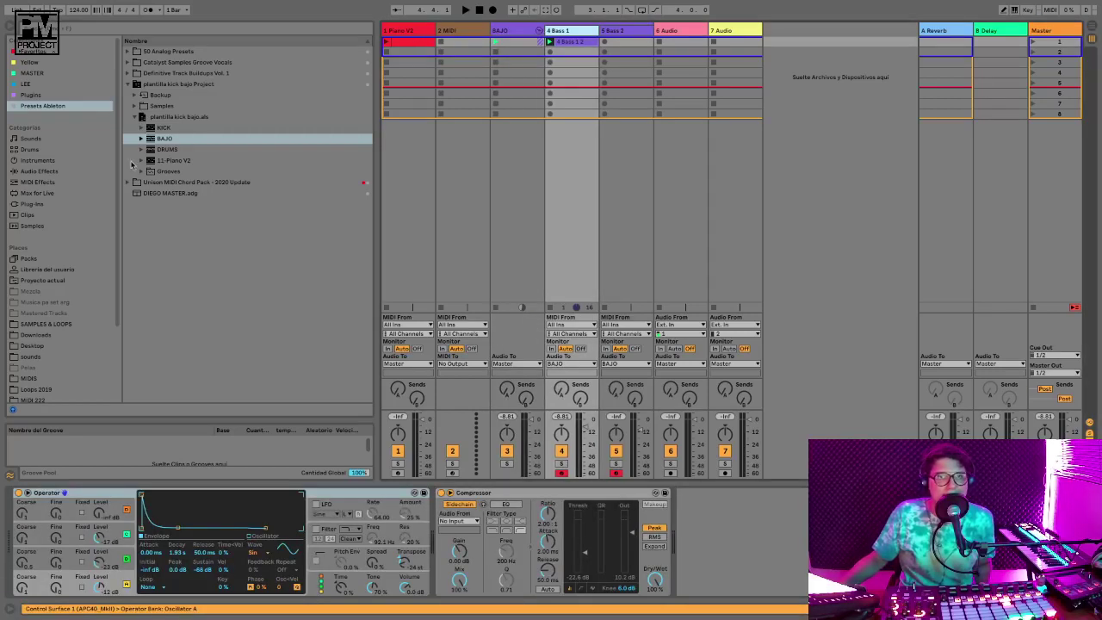
left_click(457, 33)
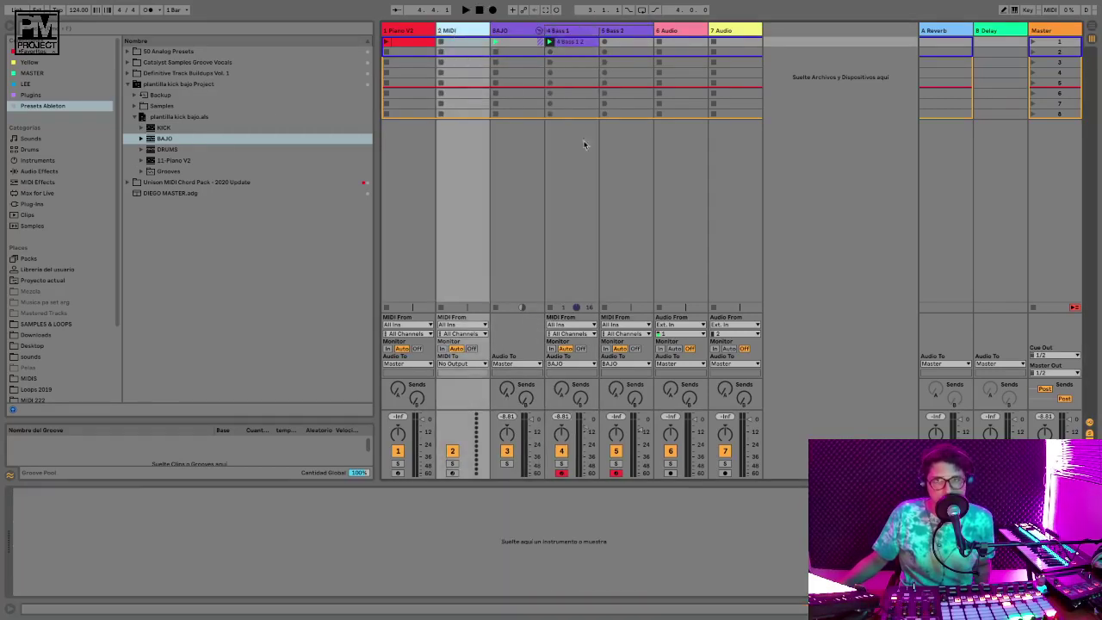
left_click(412, 33)
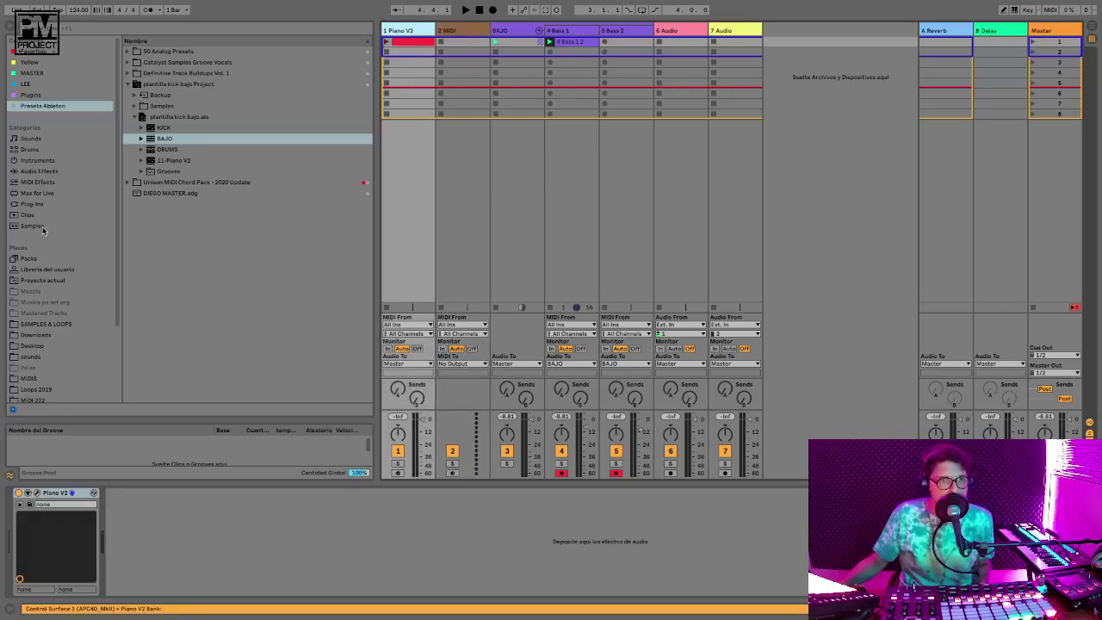
left_click(44, 183)
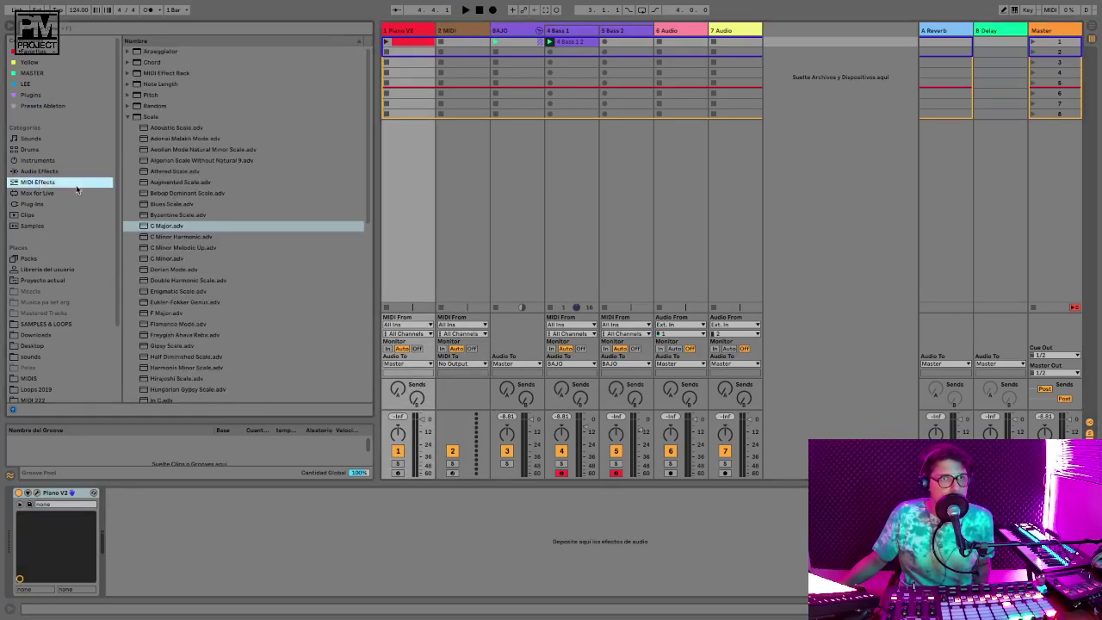
left_click(158, 226)
left_click(561, 42)
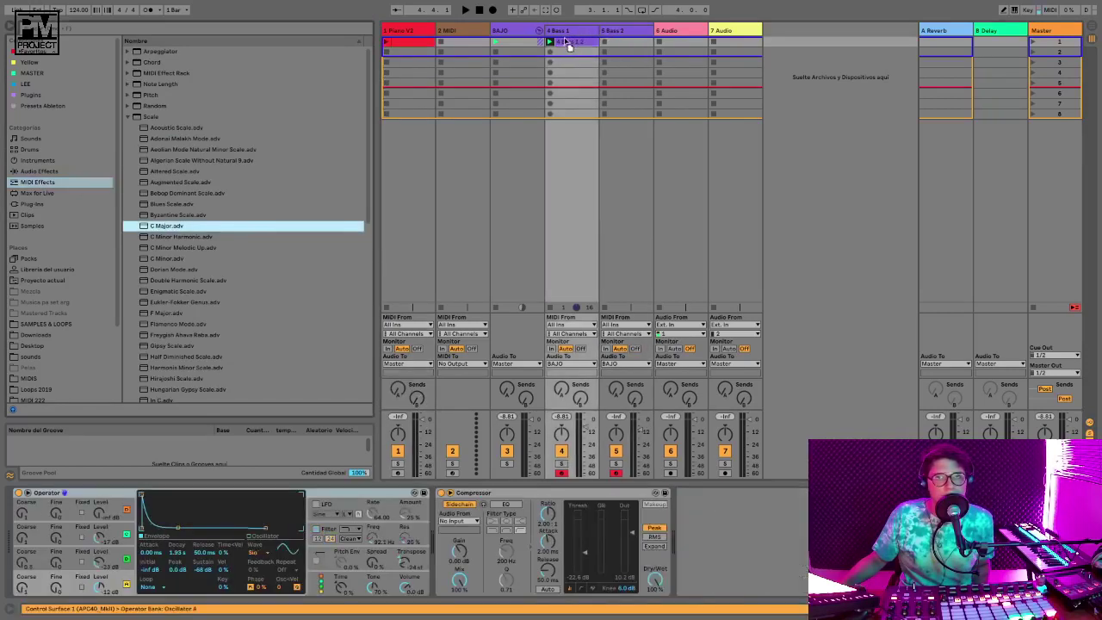
left_click_drag(467, 448, 78, 512)
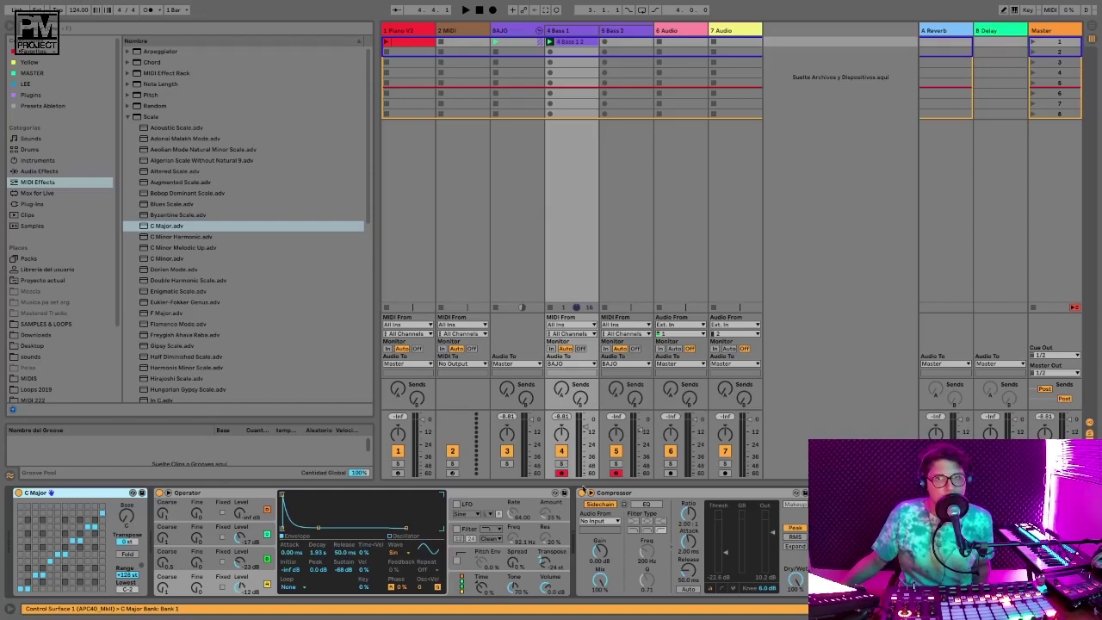
Listen to the Bass 1 clip through the C Major scale effect and change the effect's base note
key("space")
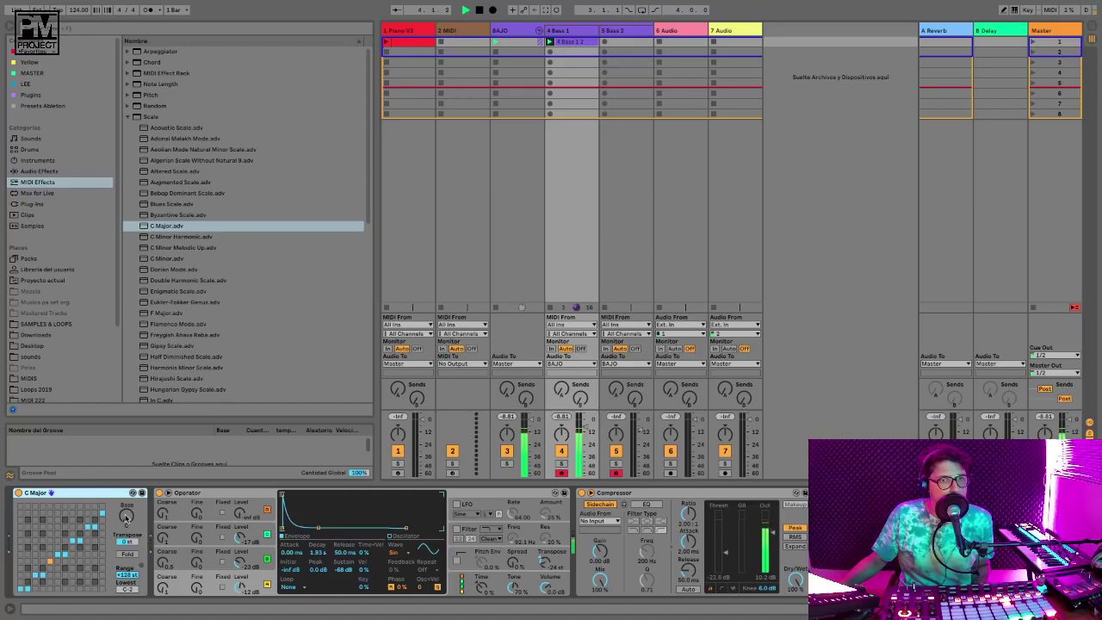
key("space")
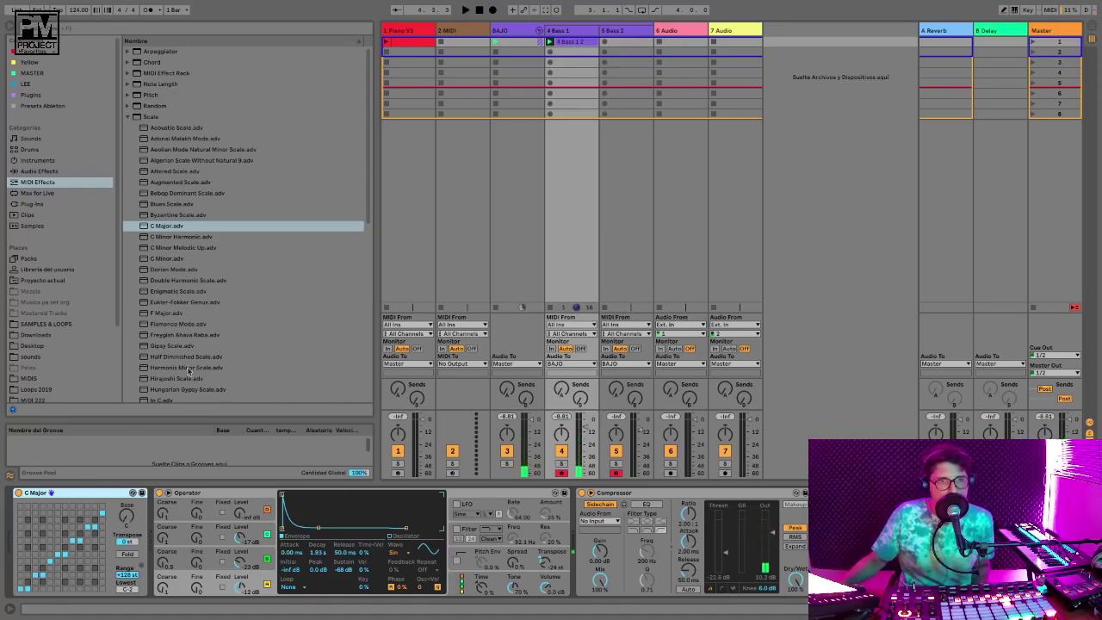
left_click_drag(127, 519, 127, 492)
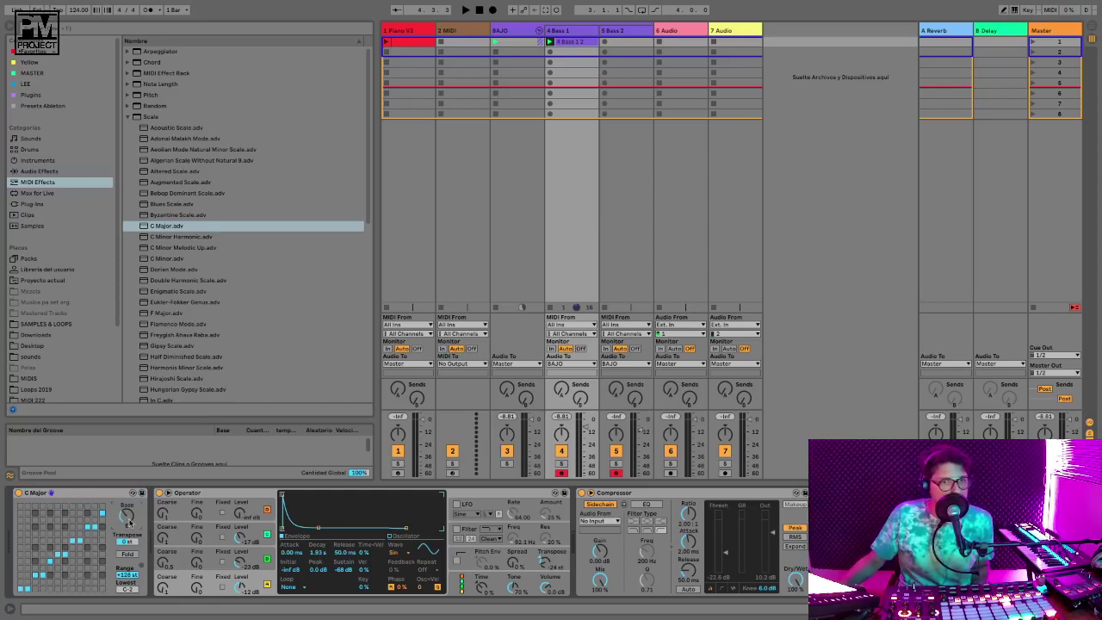
key("space")
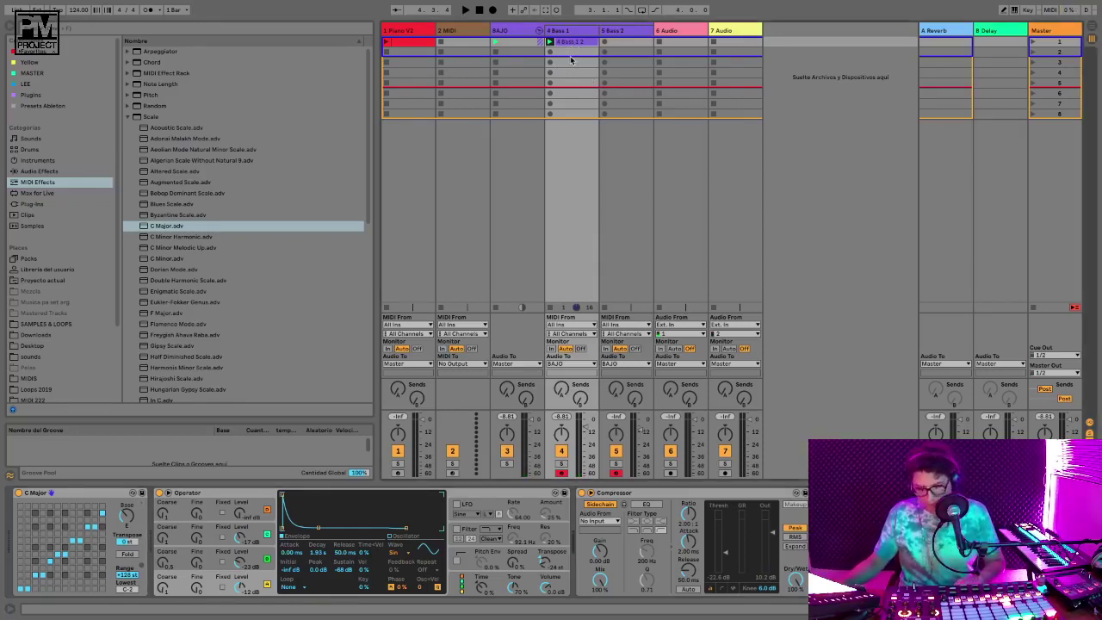
Delete the recorded Bass 1 clip and open the empty clip in the first slot of Piano V2 for note editing
key("Delete")
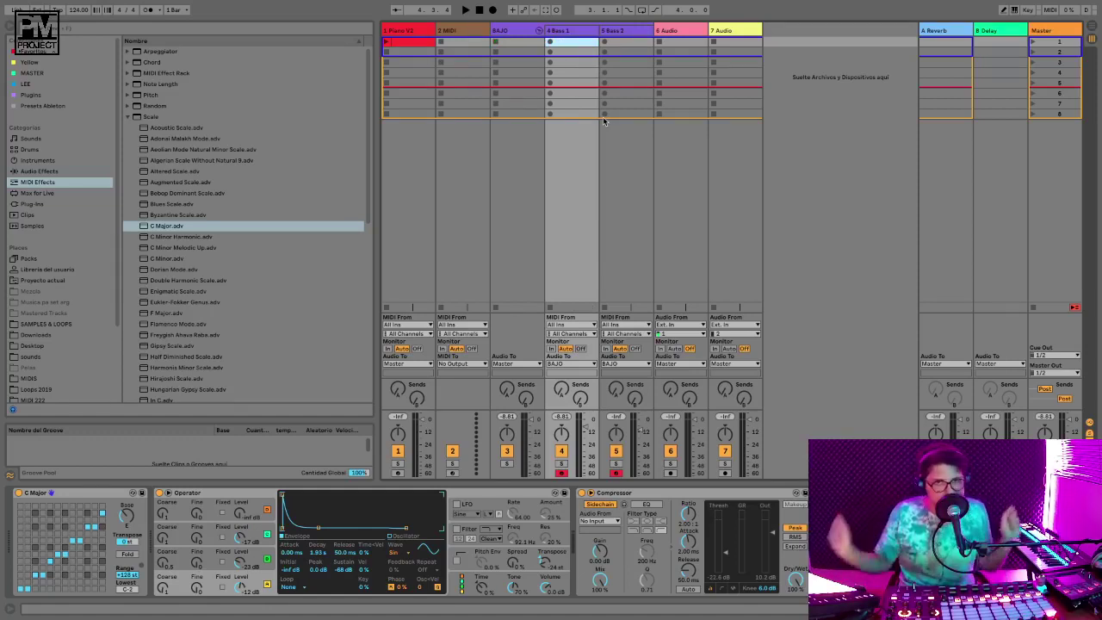
left_click(417, 56)
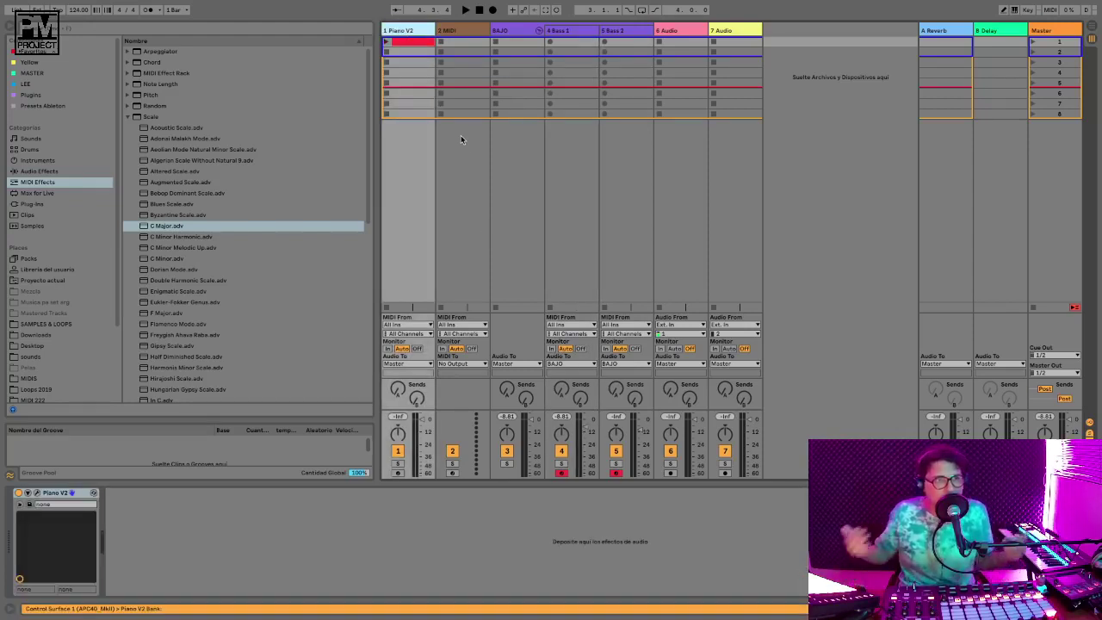
left_click(410, 41)
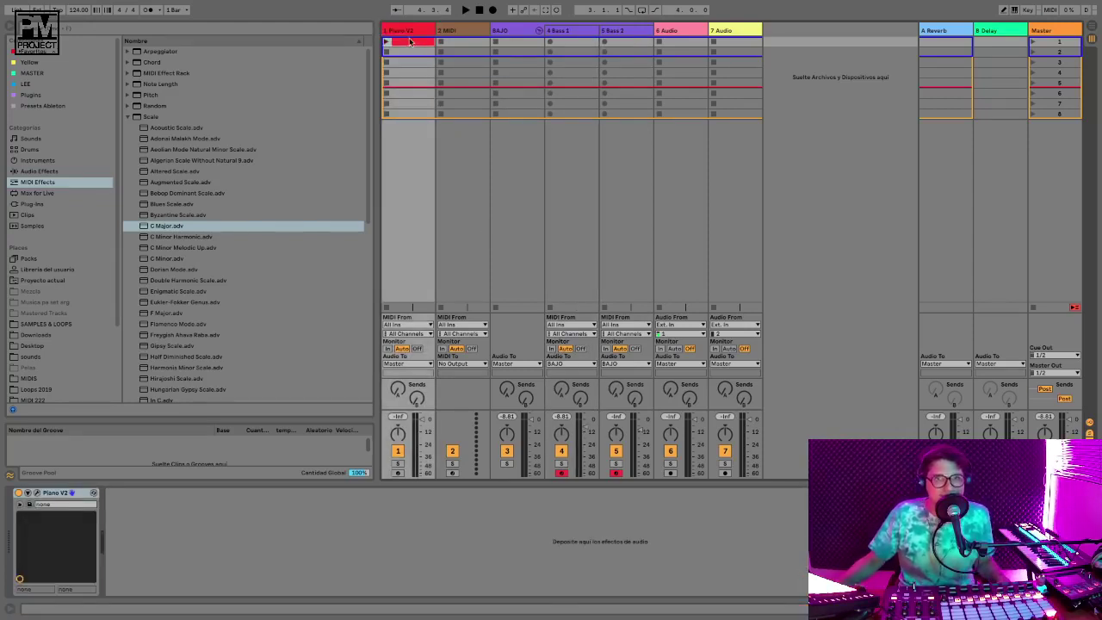
double_click(411, 41)
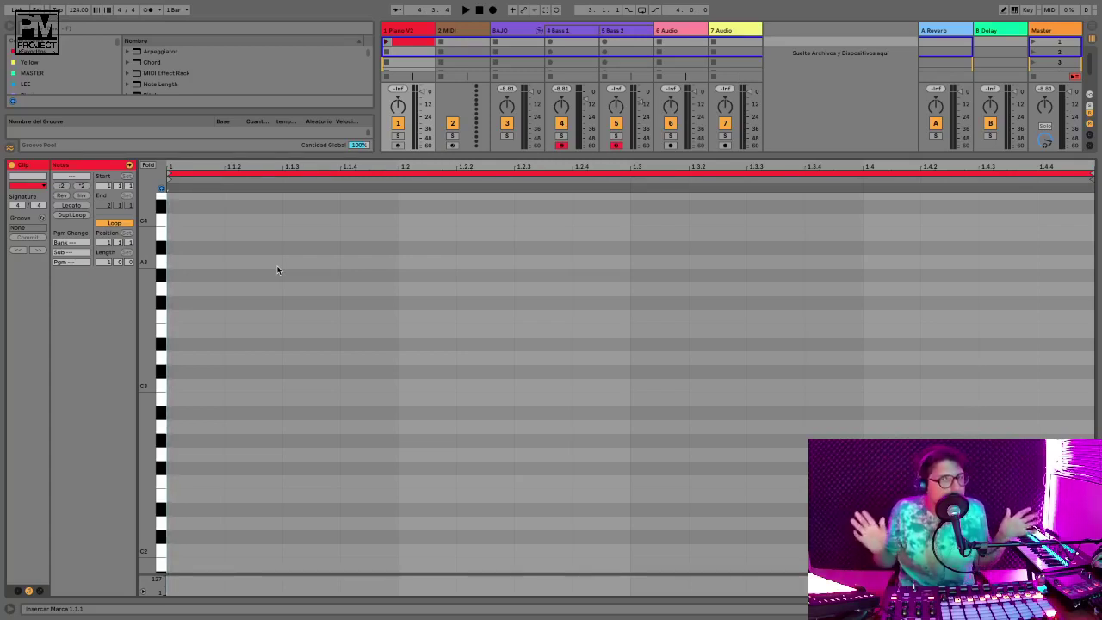
Audition C3, G3, A3 and neighbouring notes on the piano roll keyboard of the empty Piano V2 clip
left_click(159, 399)
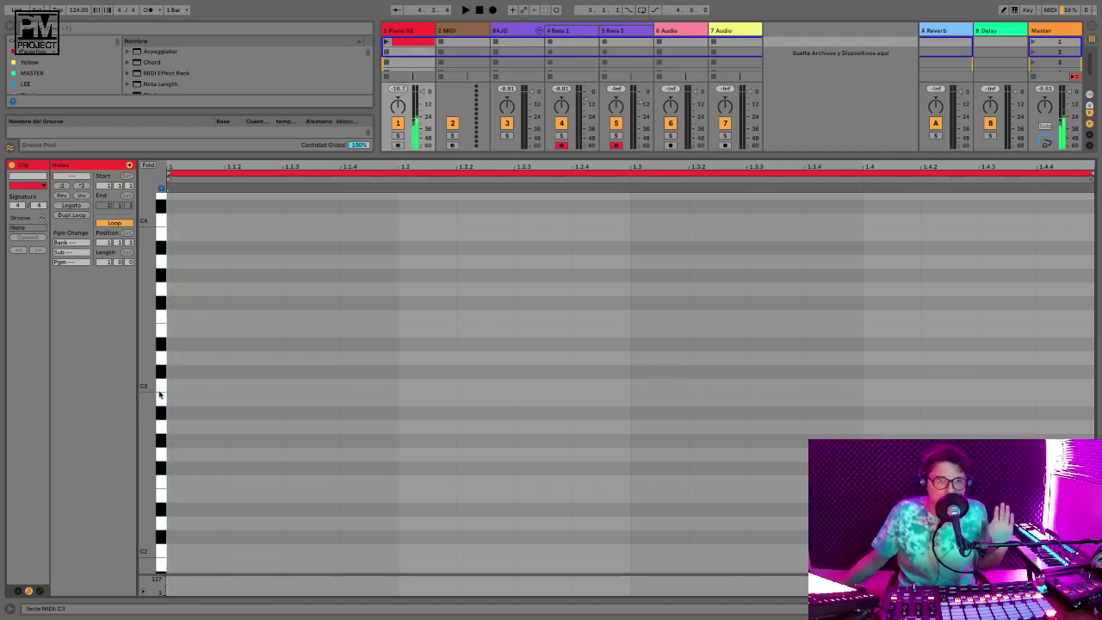
left_click(161, 388)
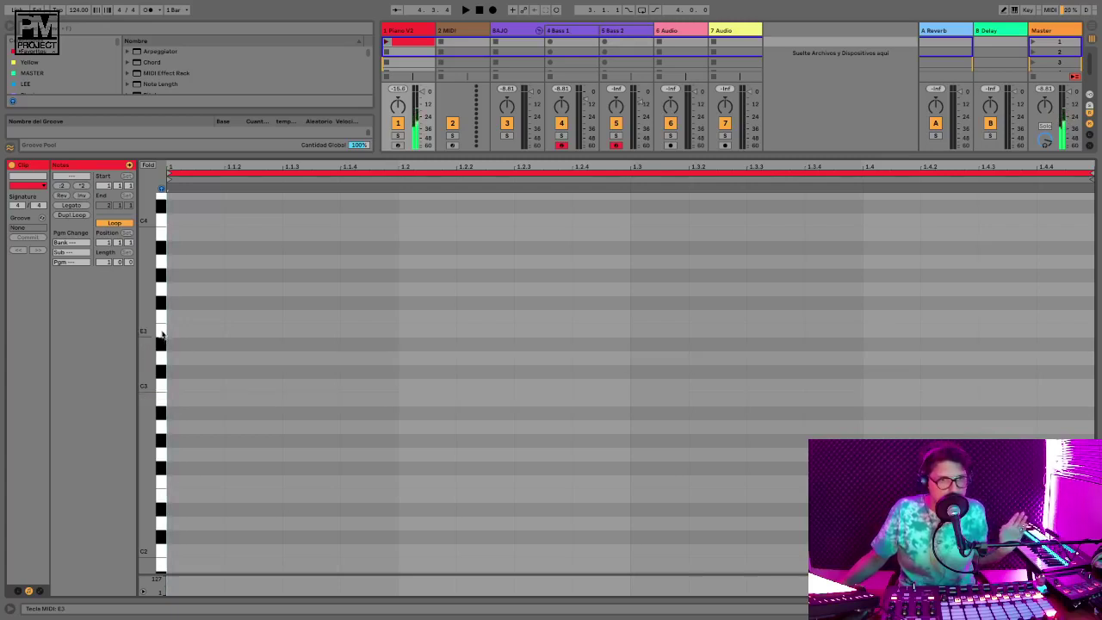
left_click(161, 290)
left_click(161, 263)
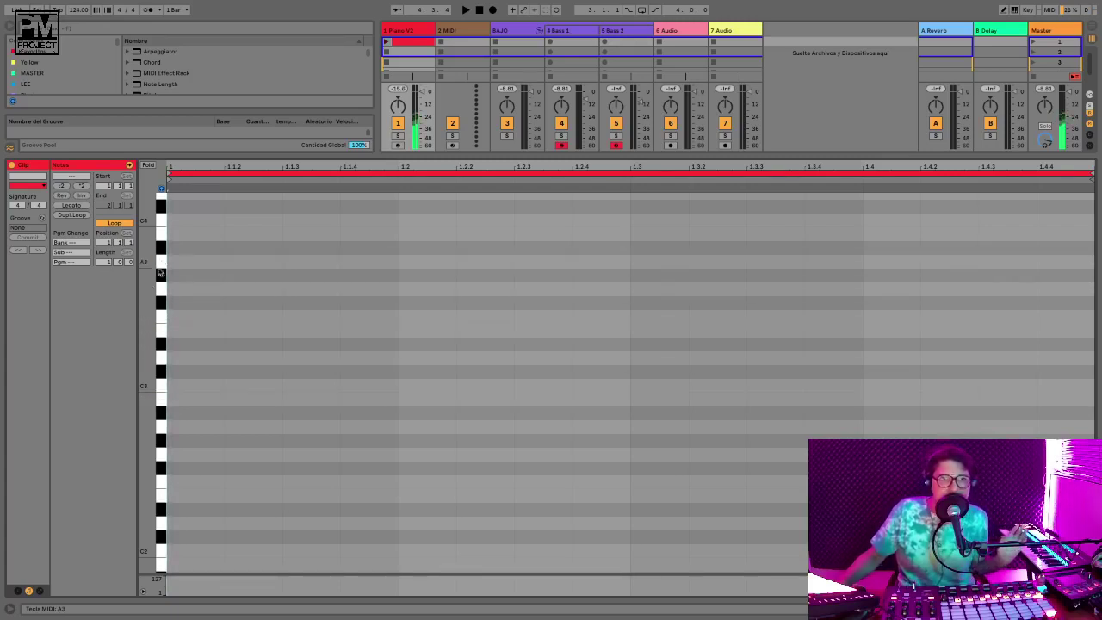
left_click(161, 387)
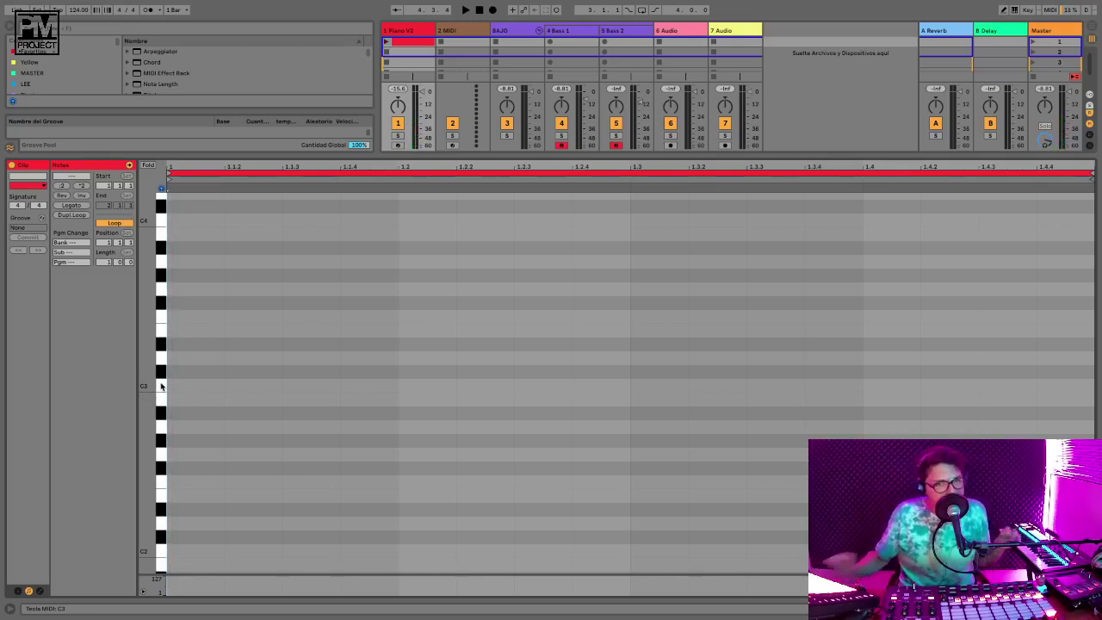
left_click(161, 386)
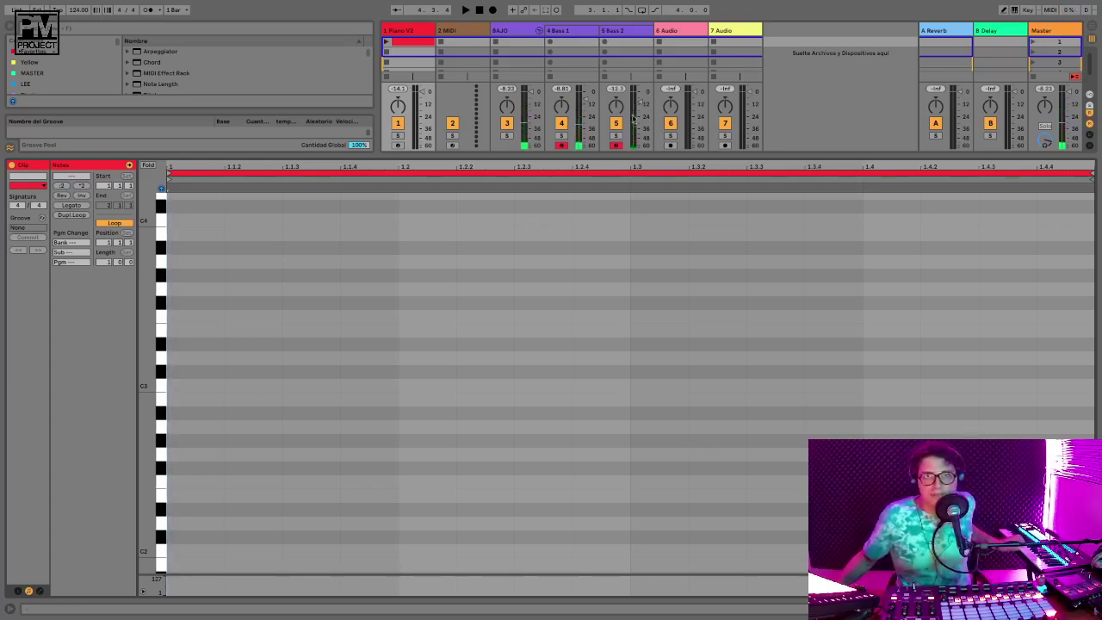
Arm the Piano V2 track and record a MIDI chord take in the arrangement with the metronome on
left_click(398, 145)
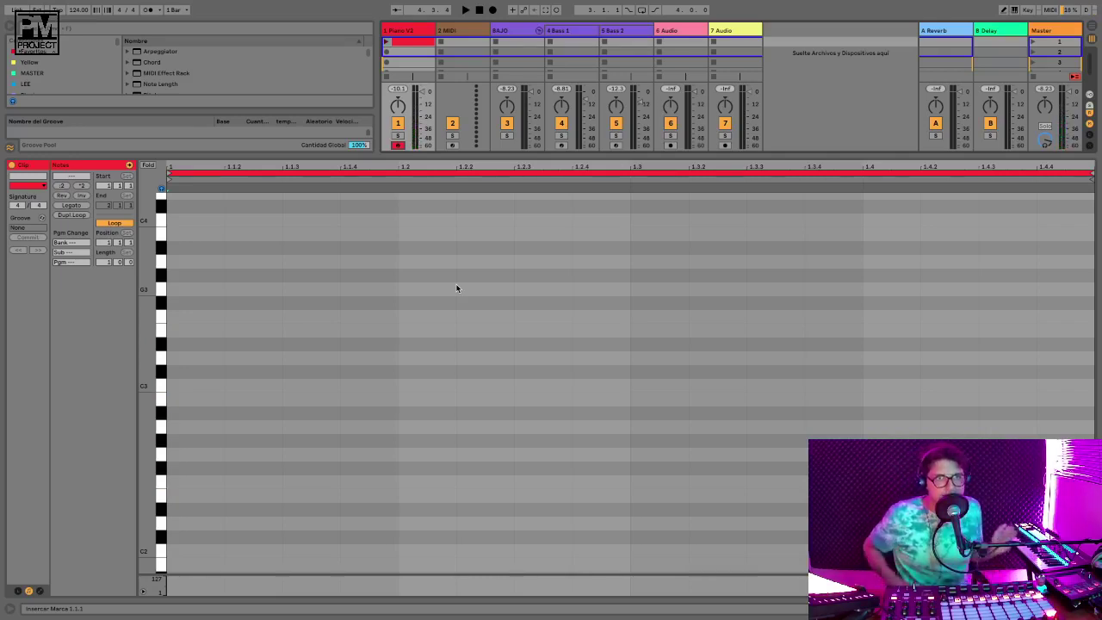
left_click(148, 9)
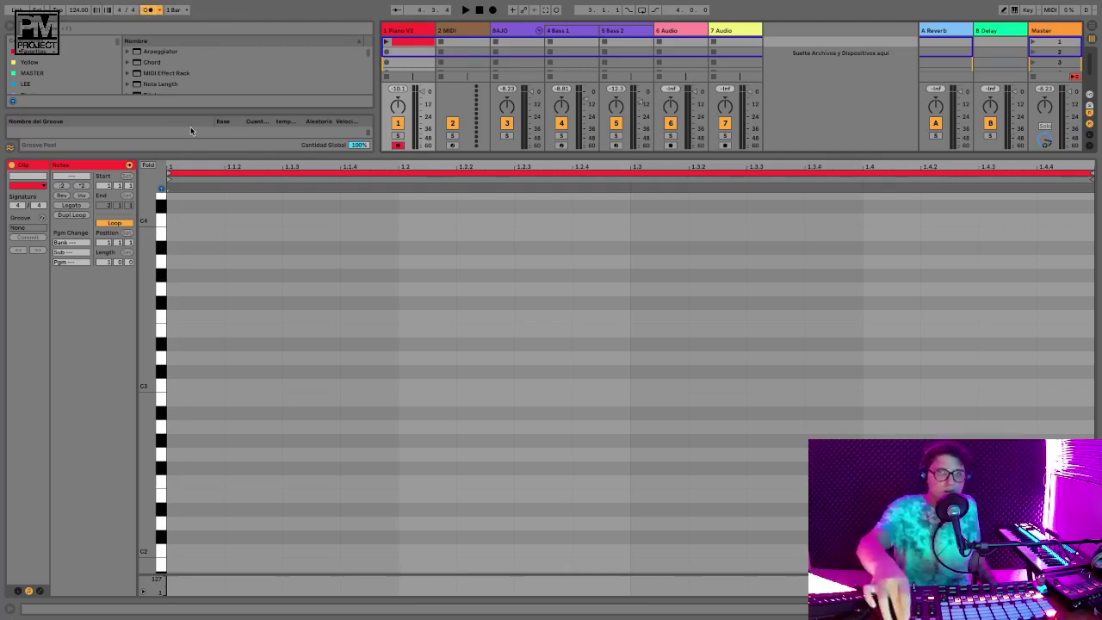
key("F9")
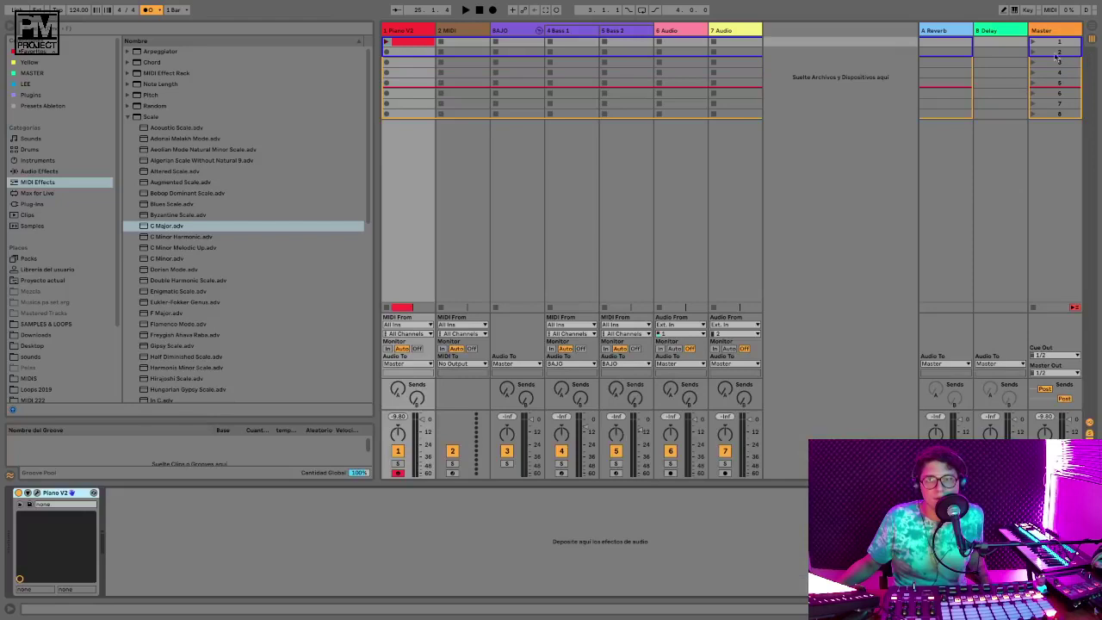
Bring the recorded Piano V2 clip from the arrangement into the track's first session slot and open its notes
left_click(1094, 33)
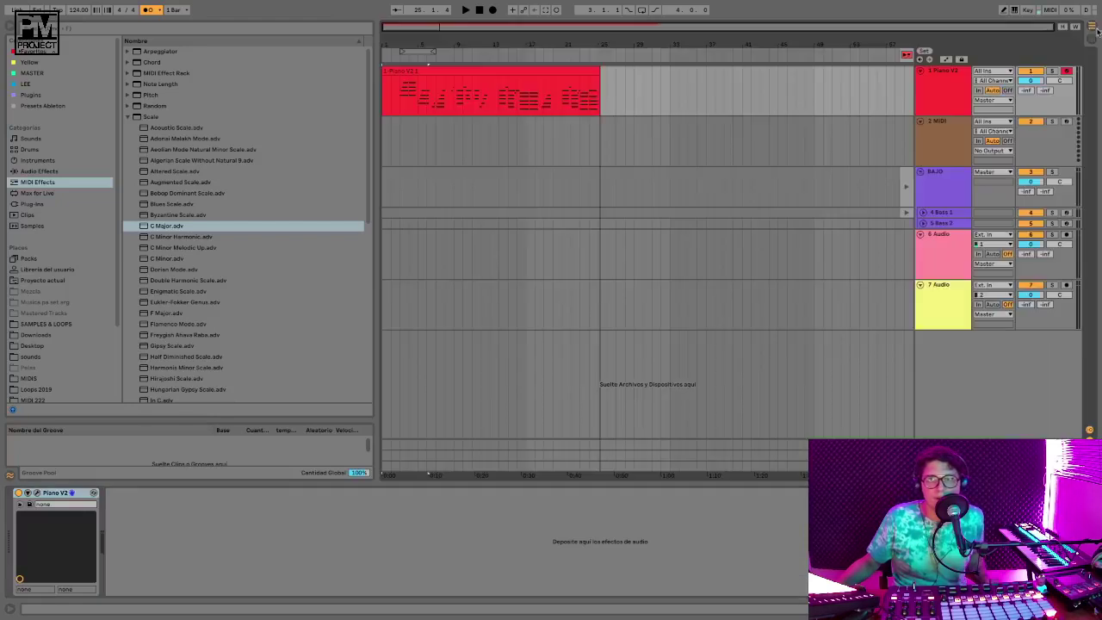
left_click(499, 71)
left_click_drag(450, 75, 417, 46)
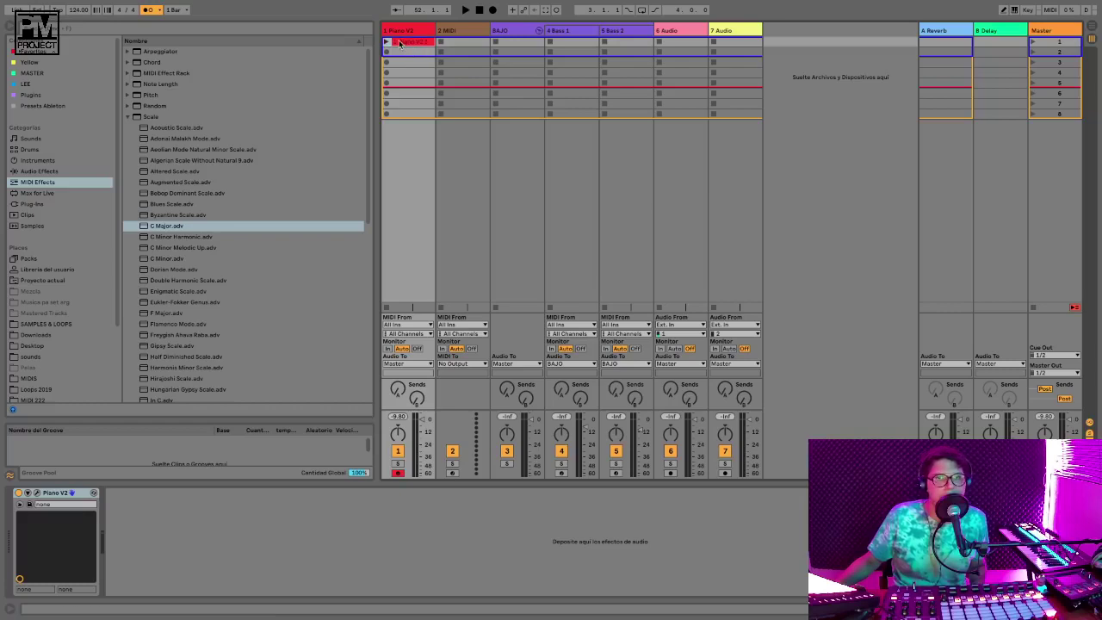
double_click(416, 43)
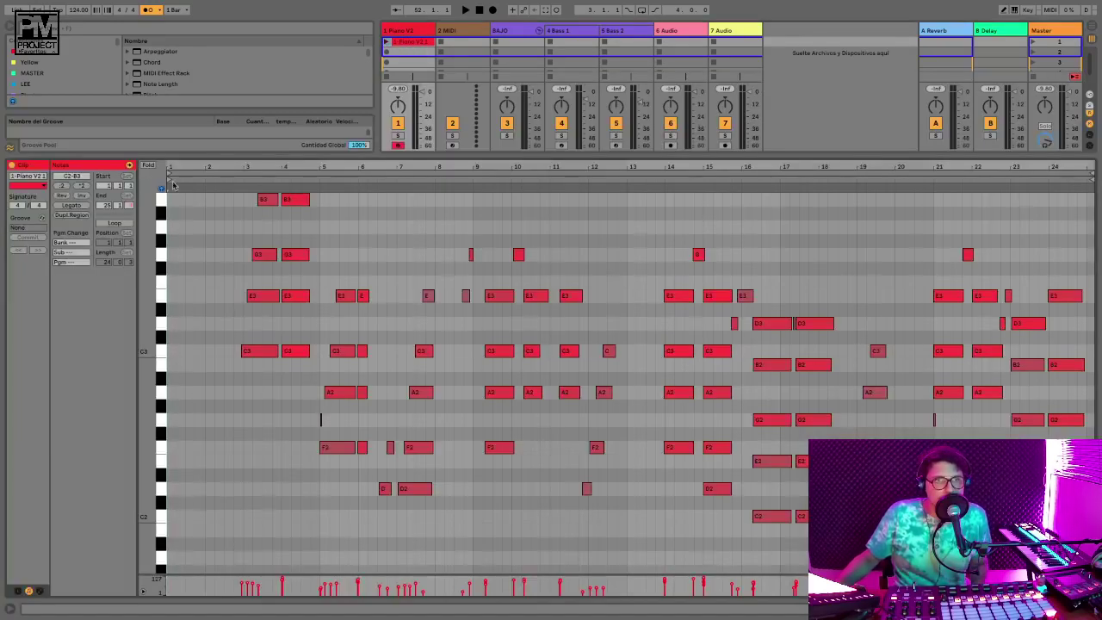
Move the recorded clip's start marker to bar 5 and listen from there
left_click_drag(168, 175, 465, 182)
left_click(168, 176)
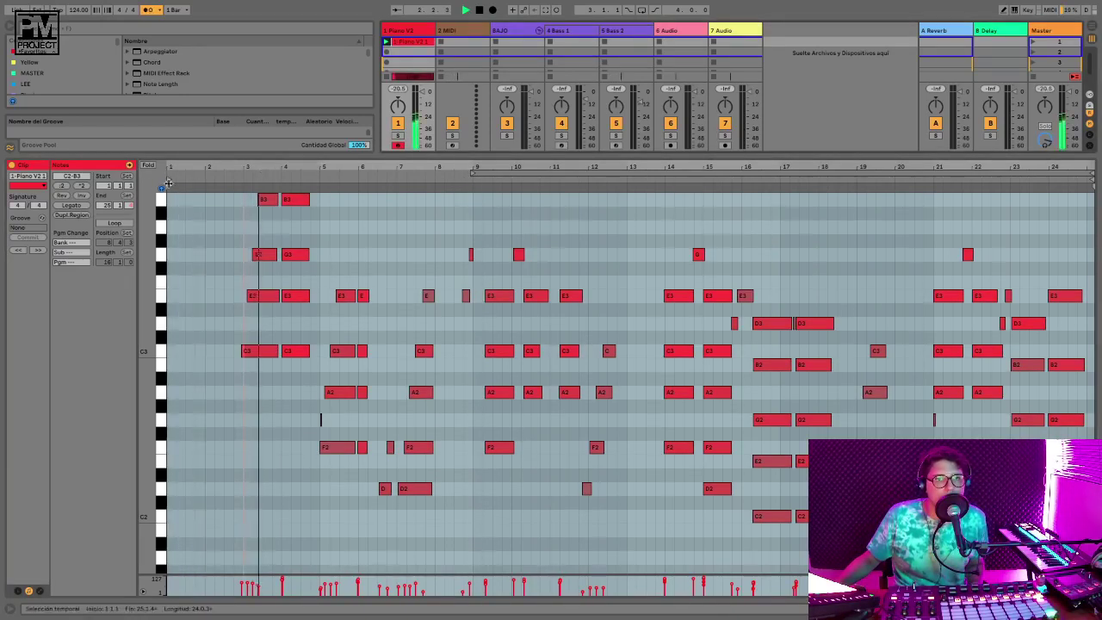
left_click_drag(170, 179, 321, 179)
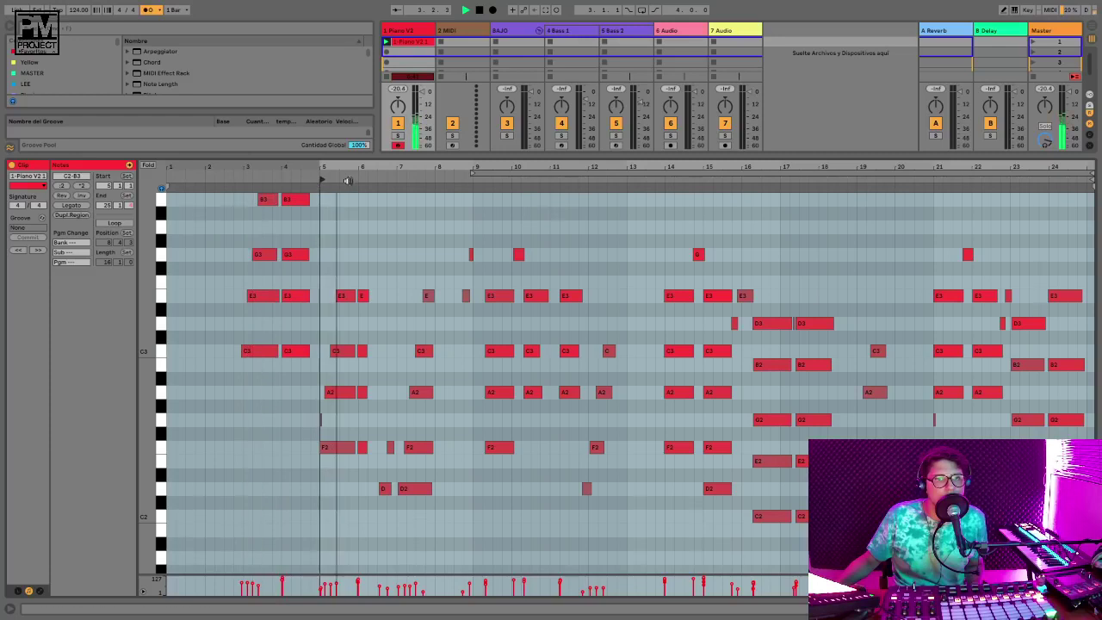
key("space")
key("space")
key("space")
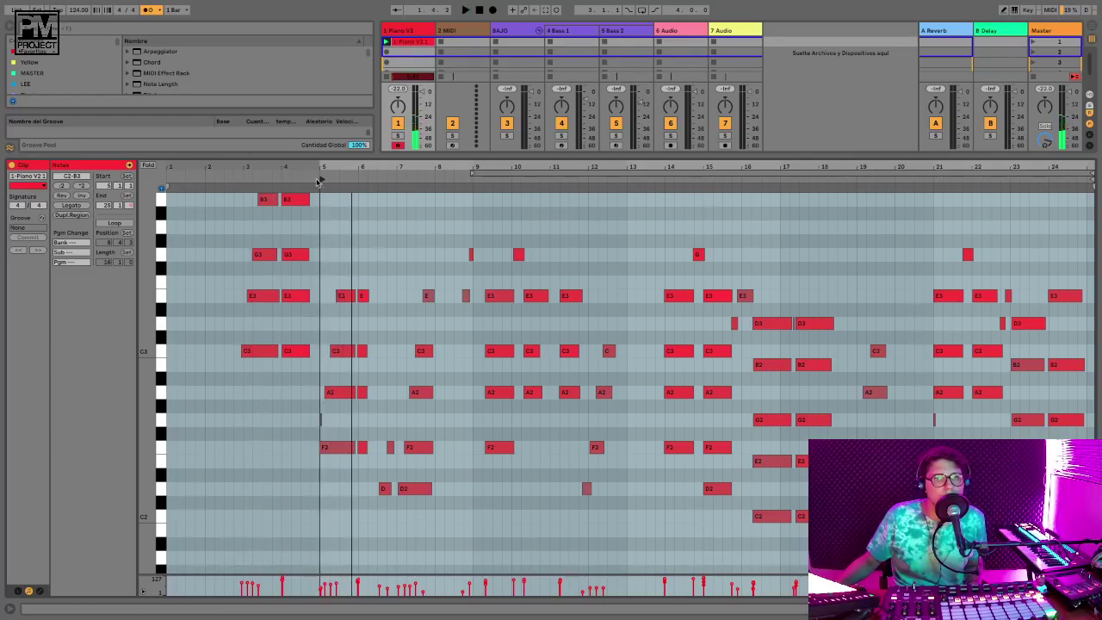
Move the clip's start to 9.2.1 and listen to that section
mouse_move(322, 179)
left_mouse_down()
mouse_move(488, 180)
mouse_move(481, 174)
left_mouse_up()
key("space")
key("space")
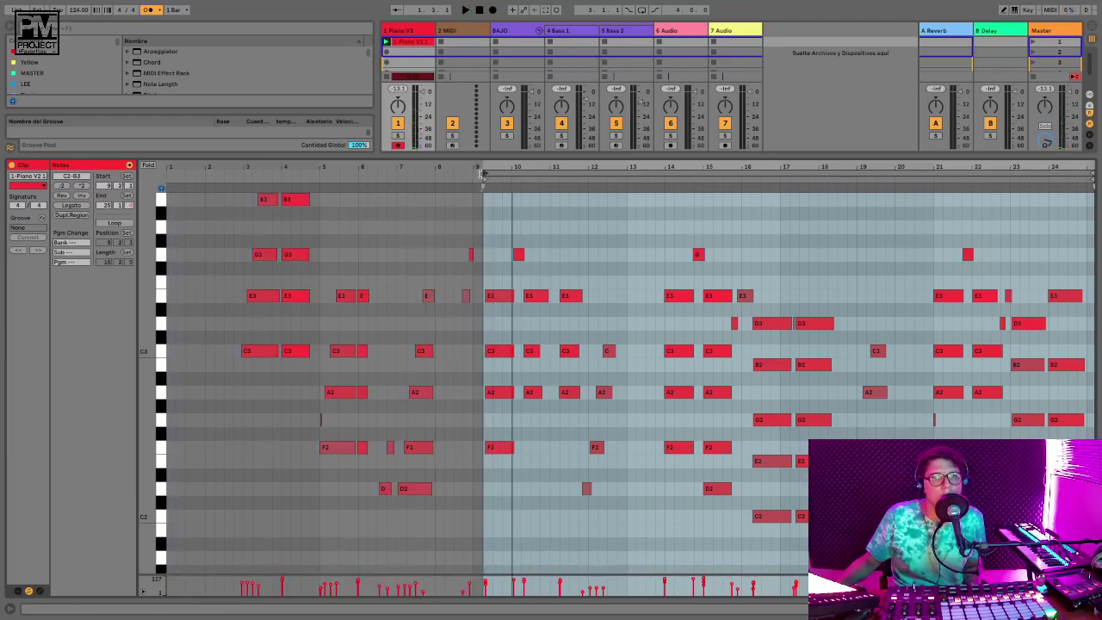
key("space")
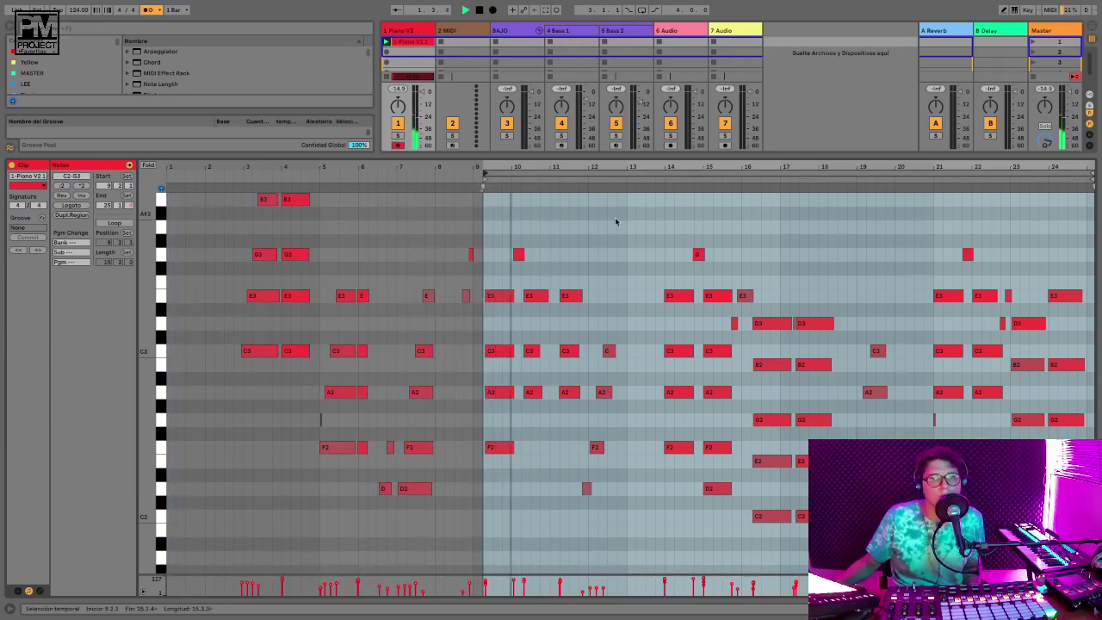
key("space")
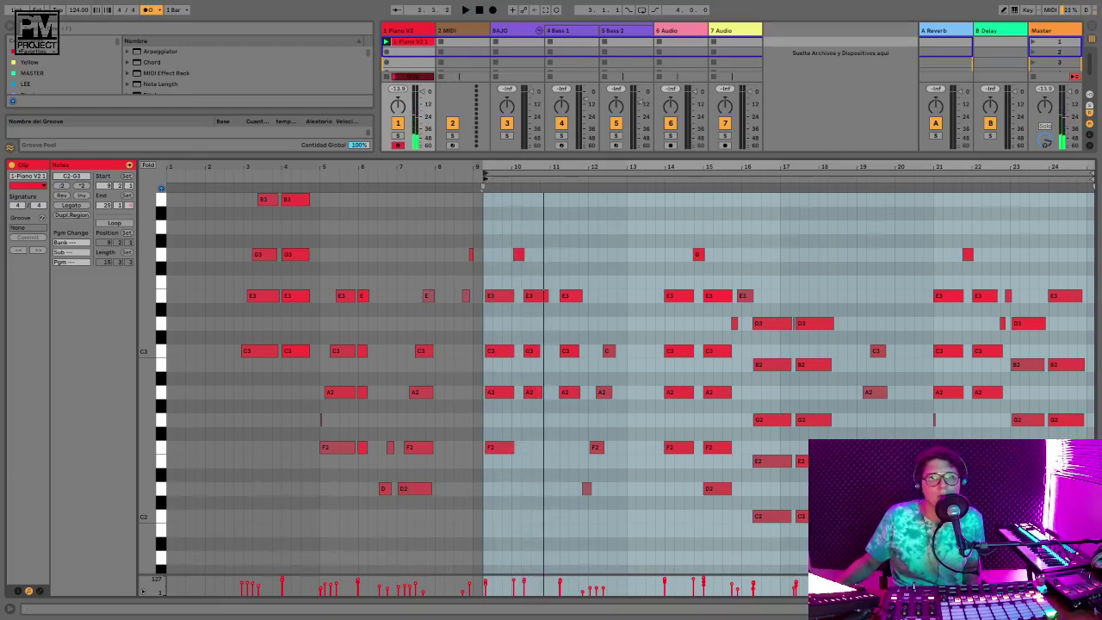
Move the clip's start marker and loop start to bar 14 and listen to the chords there
mouse_move(485, 179)
left_mouse_down()
mouse_move(695, 179)
mouse_move(657, 179)
mouse_move(666, 179)
left_mouse_up()
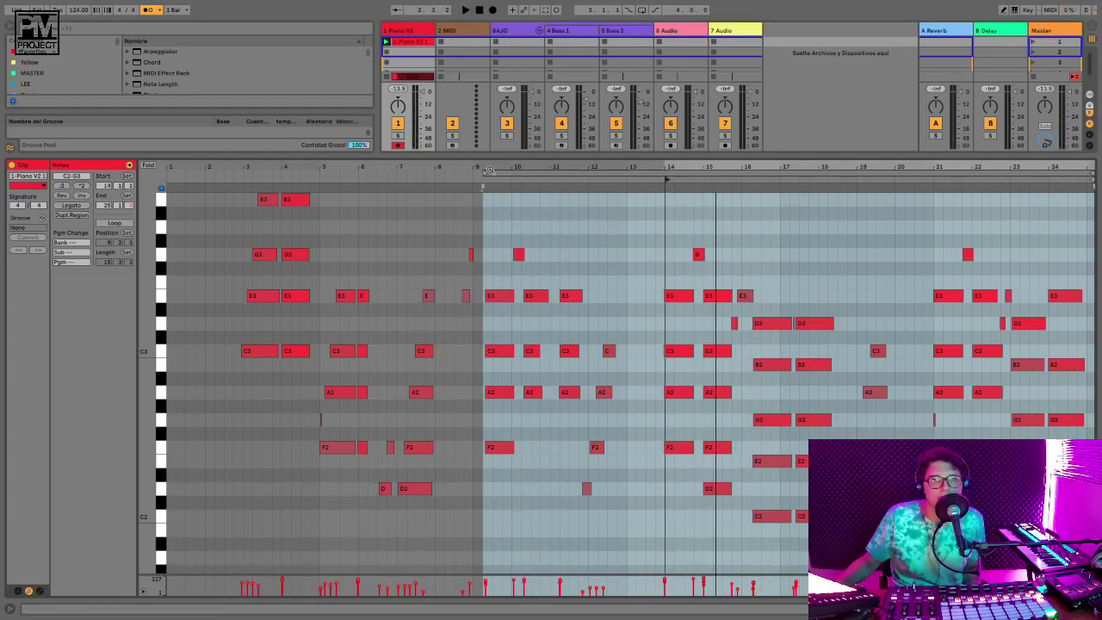
left_click_drag(485, 170, 666, 171)
key("space")
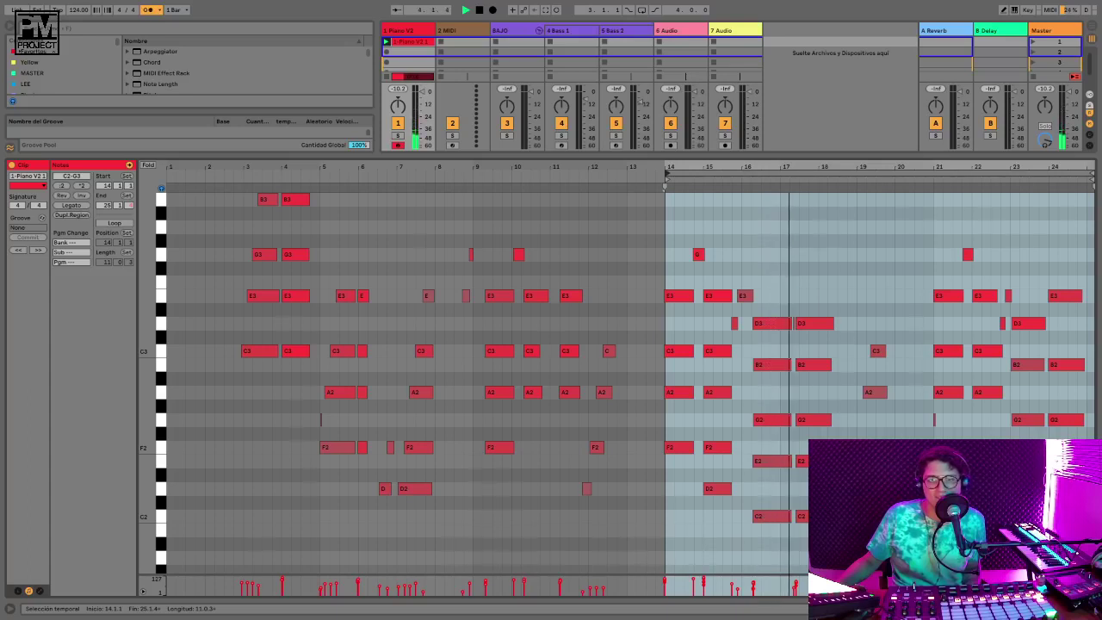
key("space")
Set the clip's start and loop start to bar 21 and play the last four bars
left_click_drag(667, 173, 936, 174)
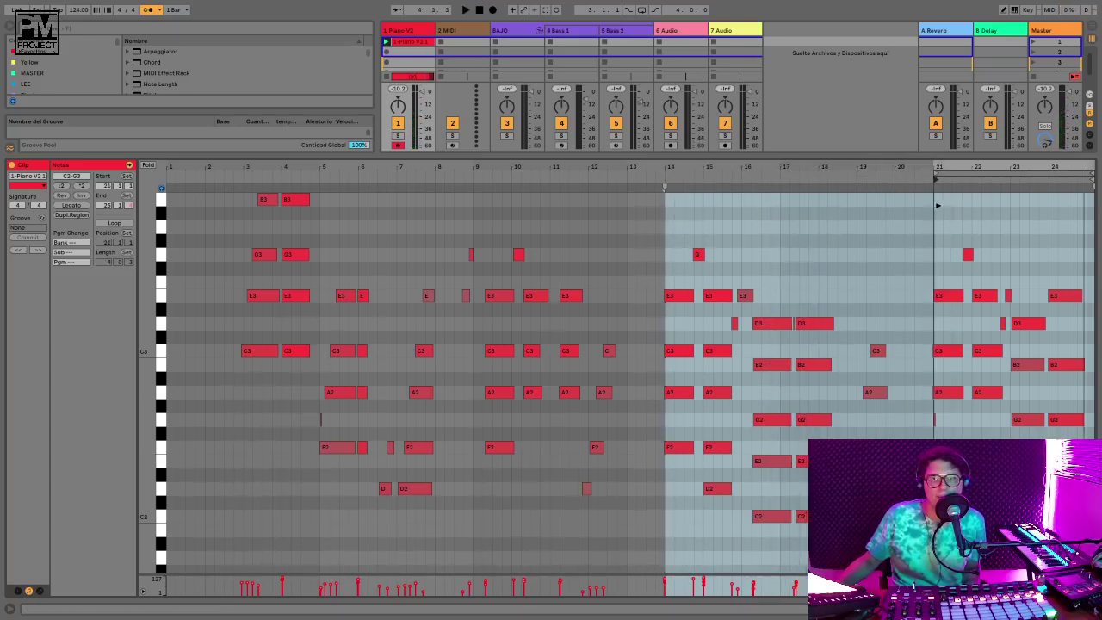
key("space")
left_click(666, 187)
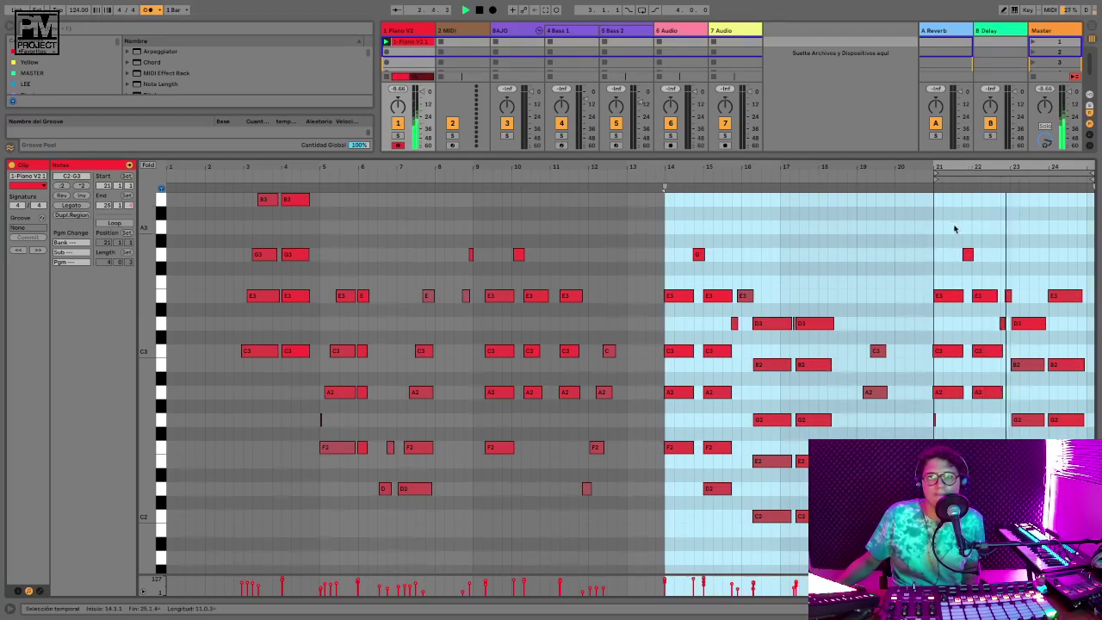
Select the notes of the first chord at bar 21 and quantize them
left_click_drag(954, 225, 1091, 517)
left_click(929, 254)
left_click_drag(930, 254, 945, 454)
right_click(937, 295)
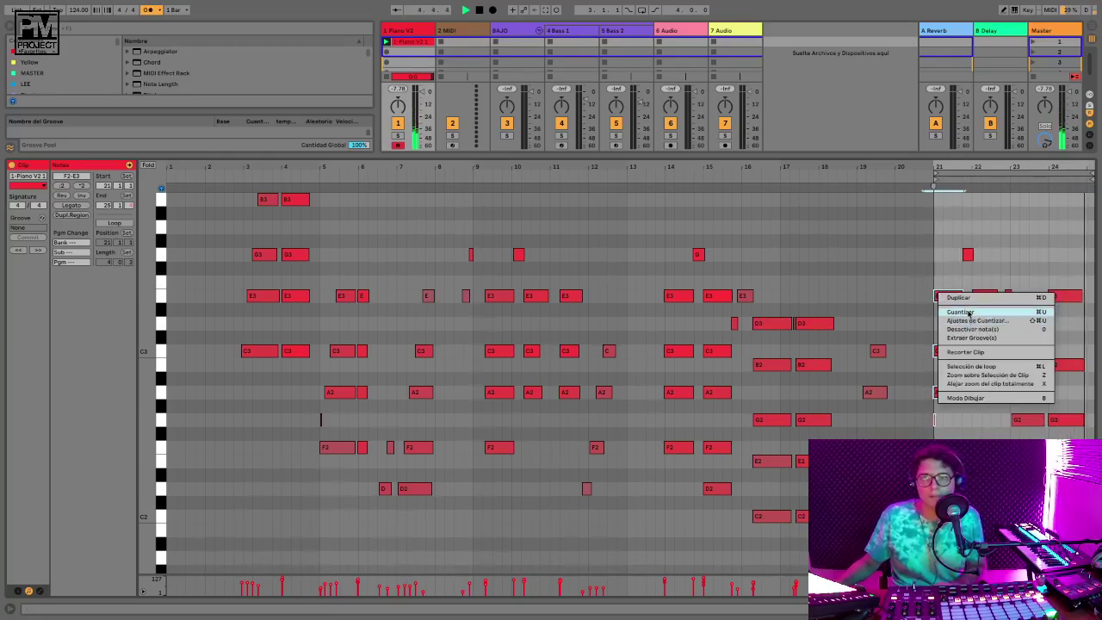
left_click(968, 314)
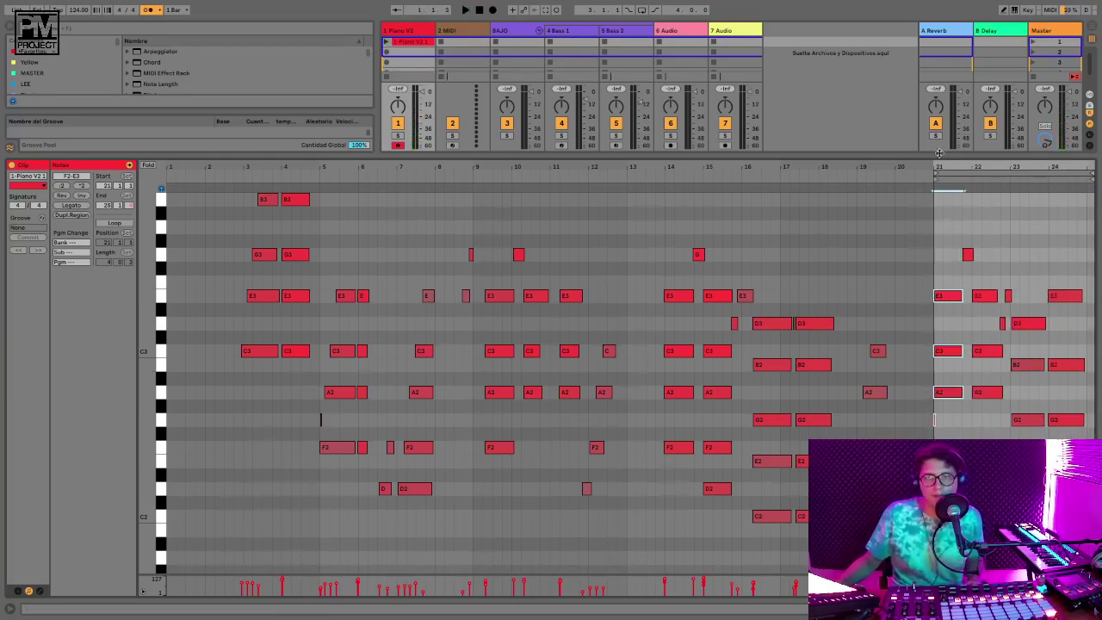
Crop the Piano V2 clip to the four-bar section starting at bar 21 and play it
right_click(954, 222)
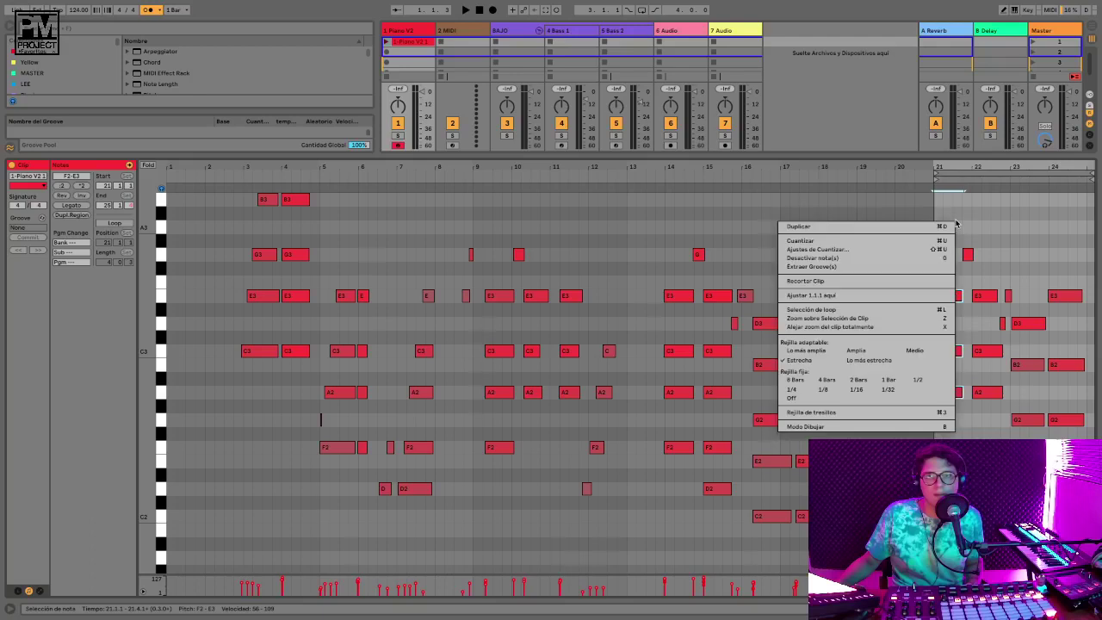
left_click(818, 309)
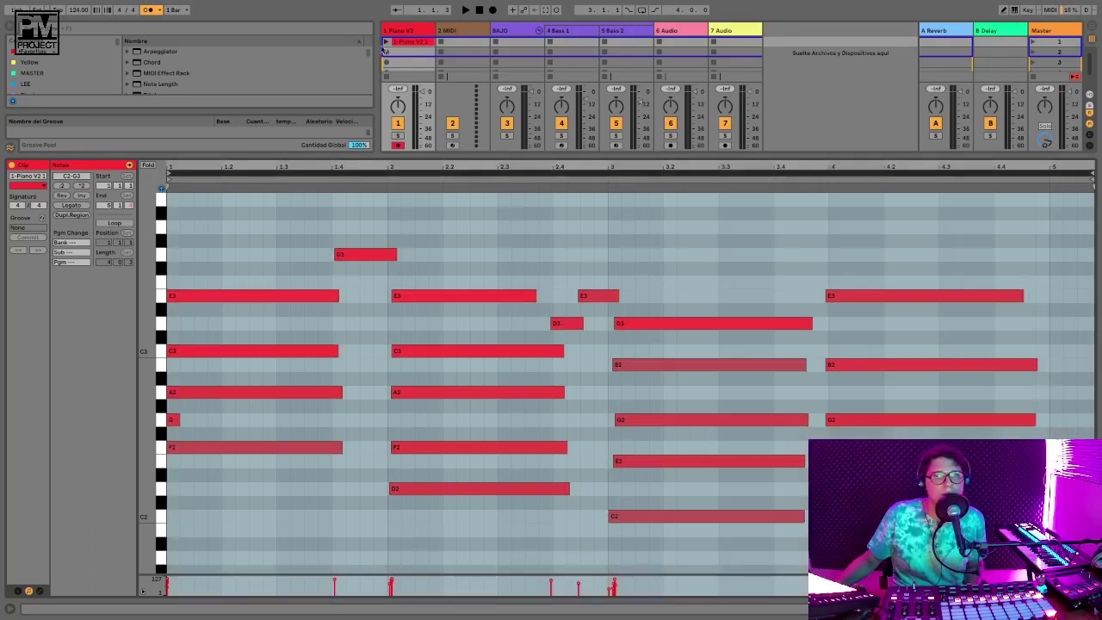
key("space")
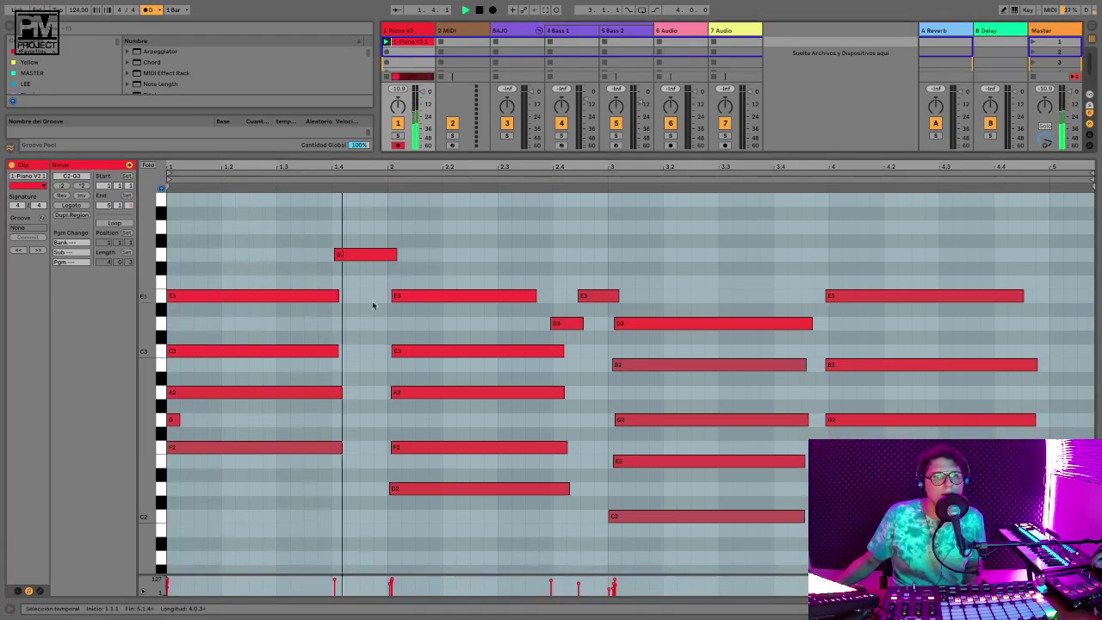
Delete the short stray G2 note at the clip's beginning and set the clip end to bar 5
left_click(171, 419)
key("Delete")
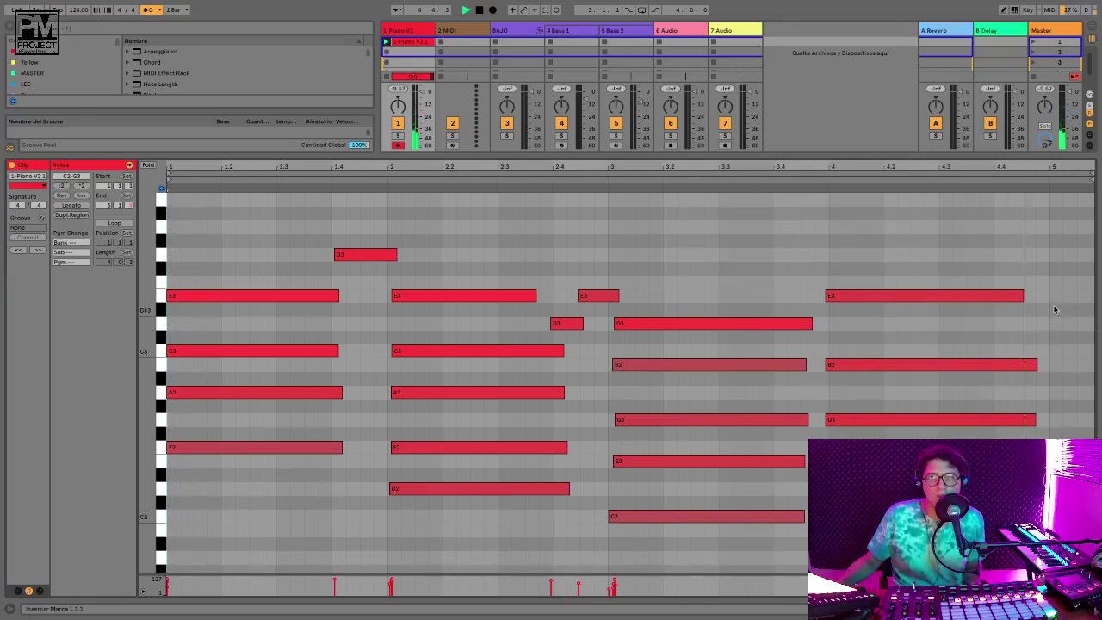
left_click_drag(1088, 175, 1050, 182)
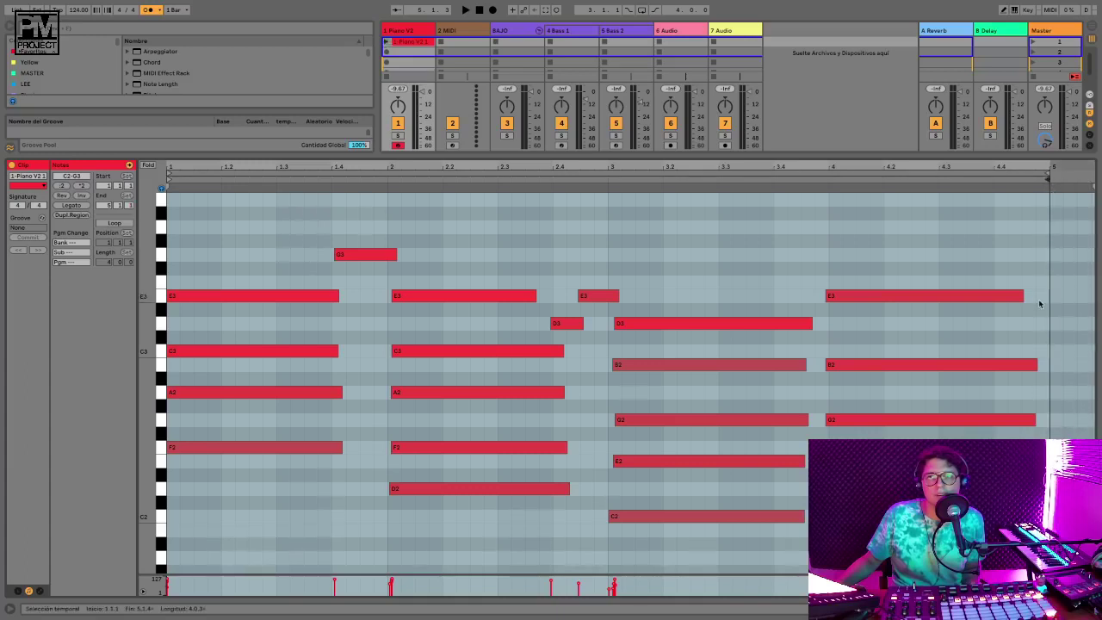
Select the last chord's notes, then launch the Piano V2 clip and listen to it
left_click_drag(1009, 265, 999, 531)
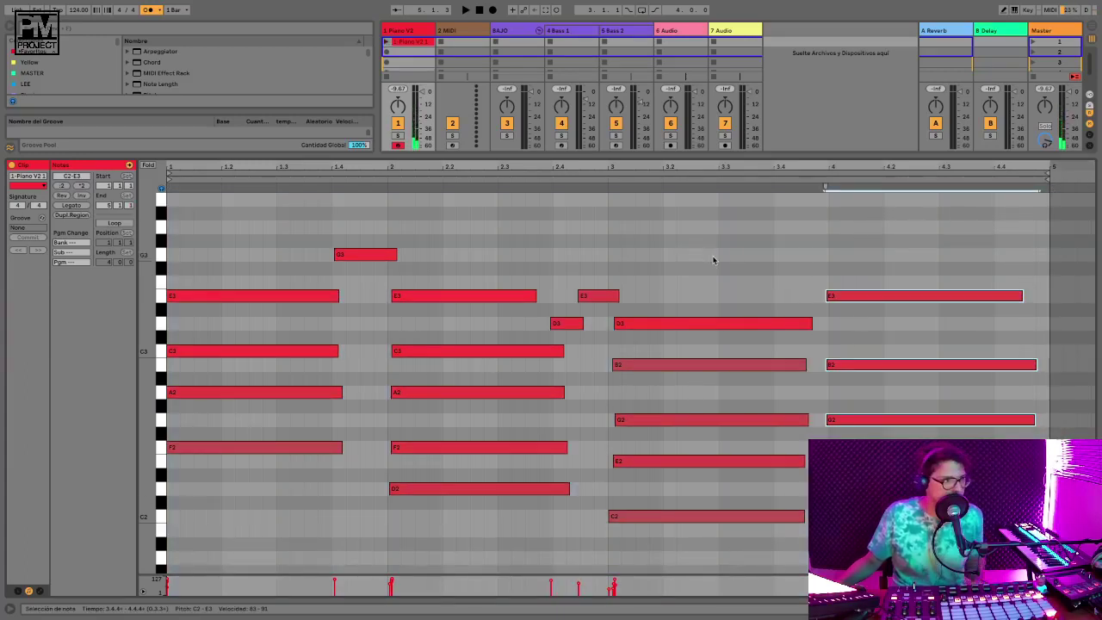
left_click(389, 41)
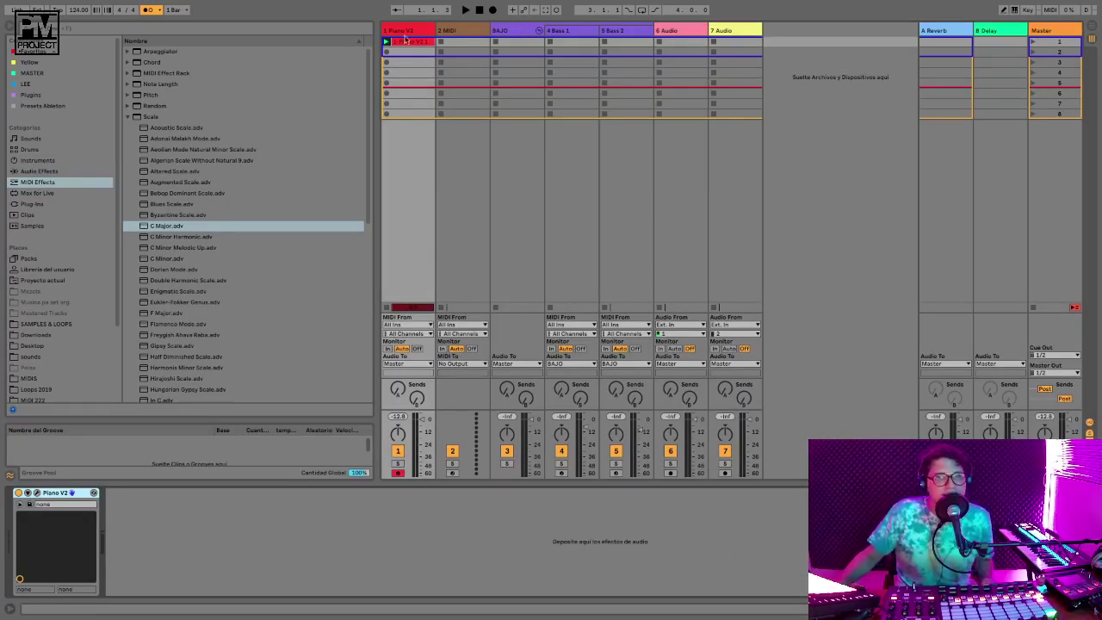
key("space")
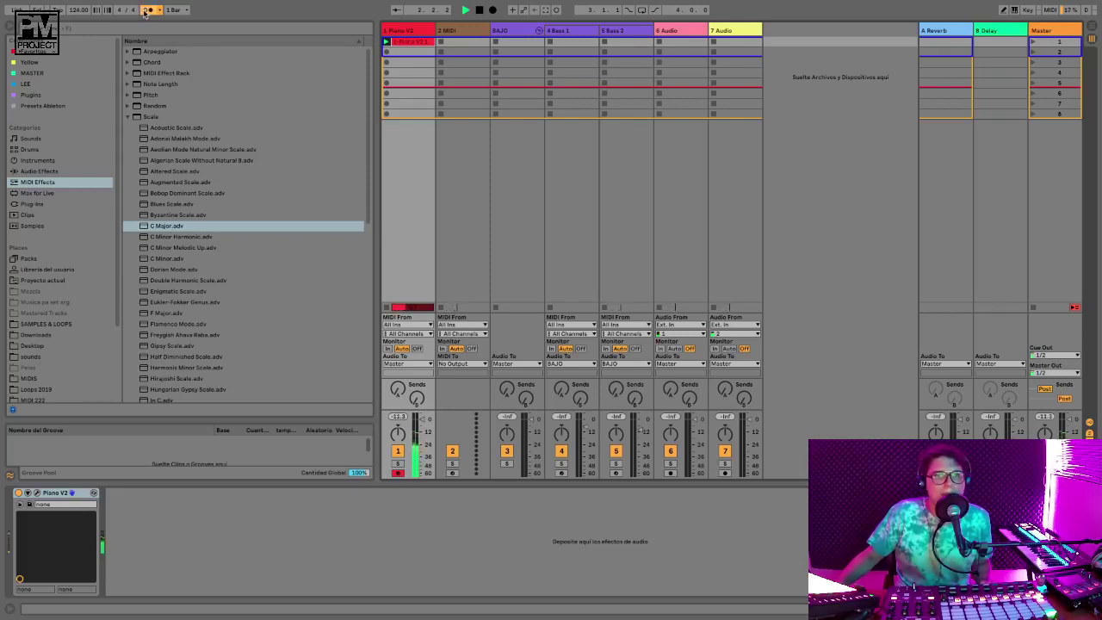
Quantize the Piano V2 clip's notes from bar 2 onward with the amount set to 65%, then play the result
double_click(412, 42)
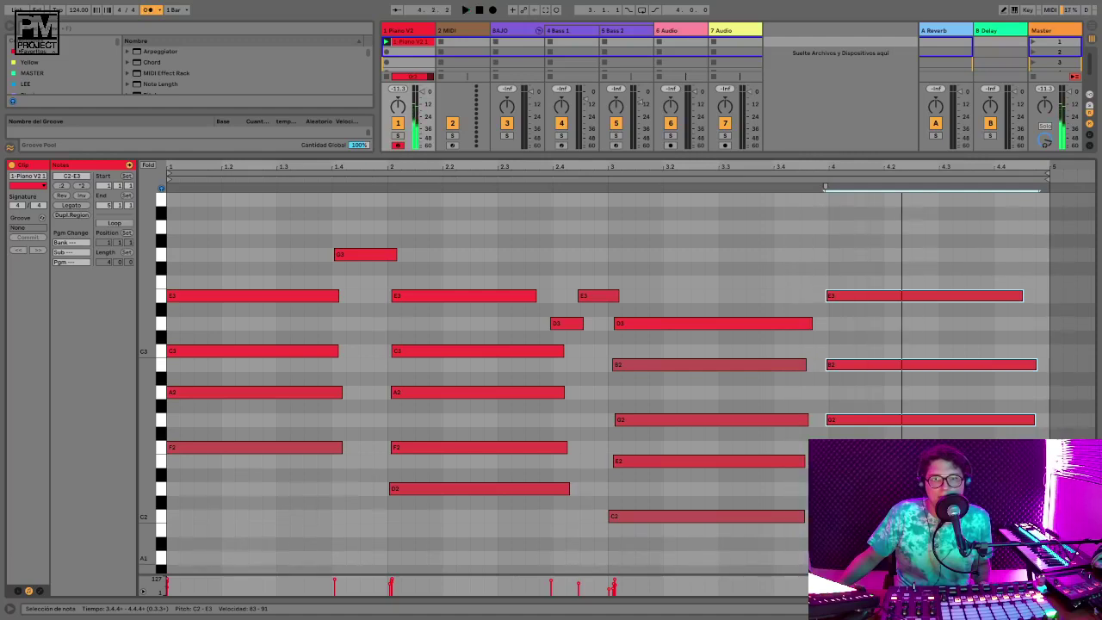
left_click_drag(798, 559, 413, 251)
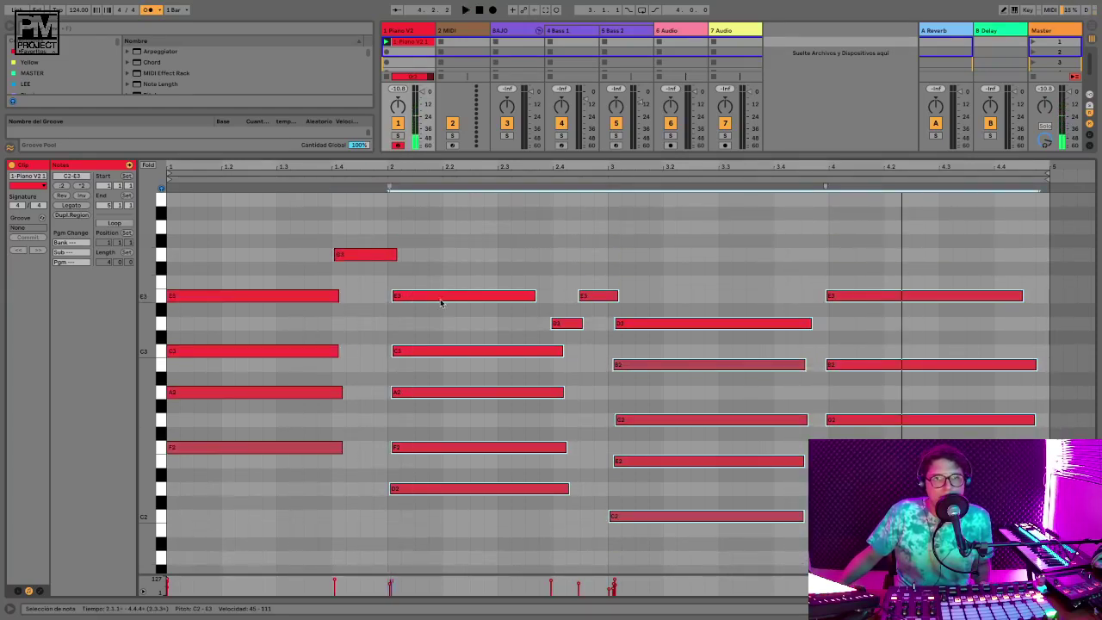
right_click(441, 301)
left_click(496, 330)
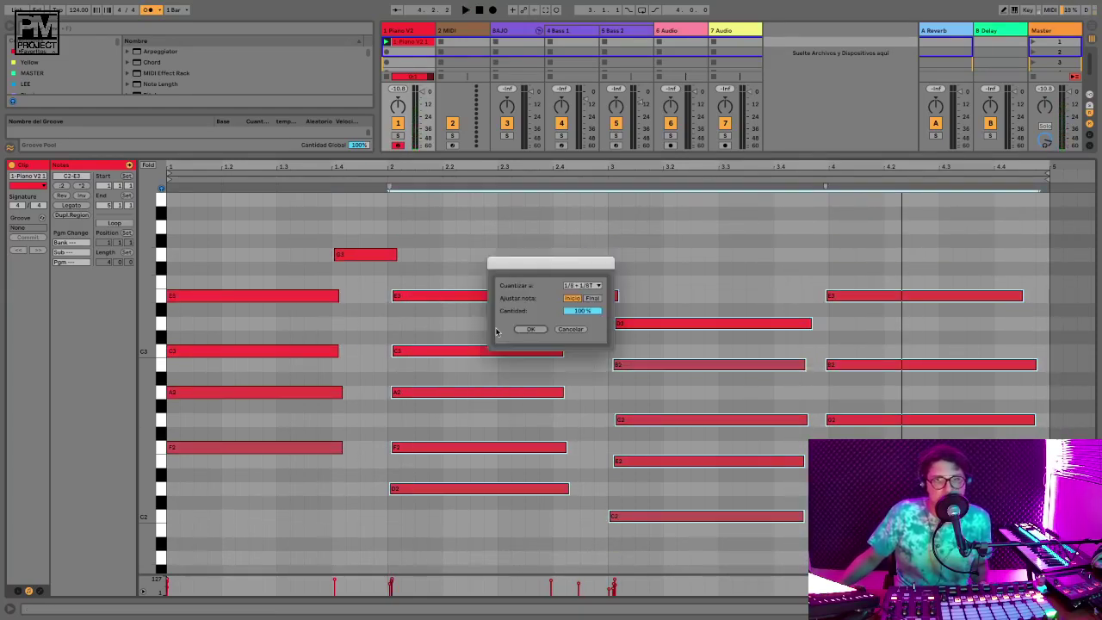
left_click_drag(586, 315, 586, 321)
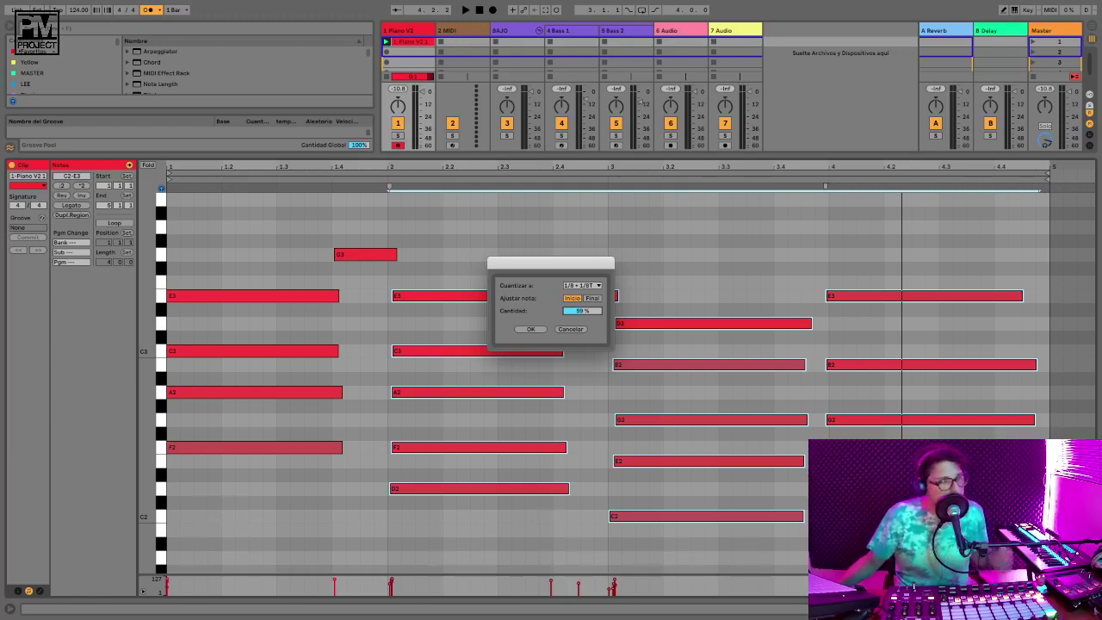
left_click_drag(586, 320, 605, 324)
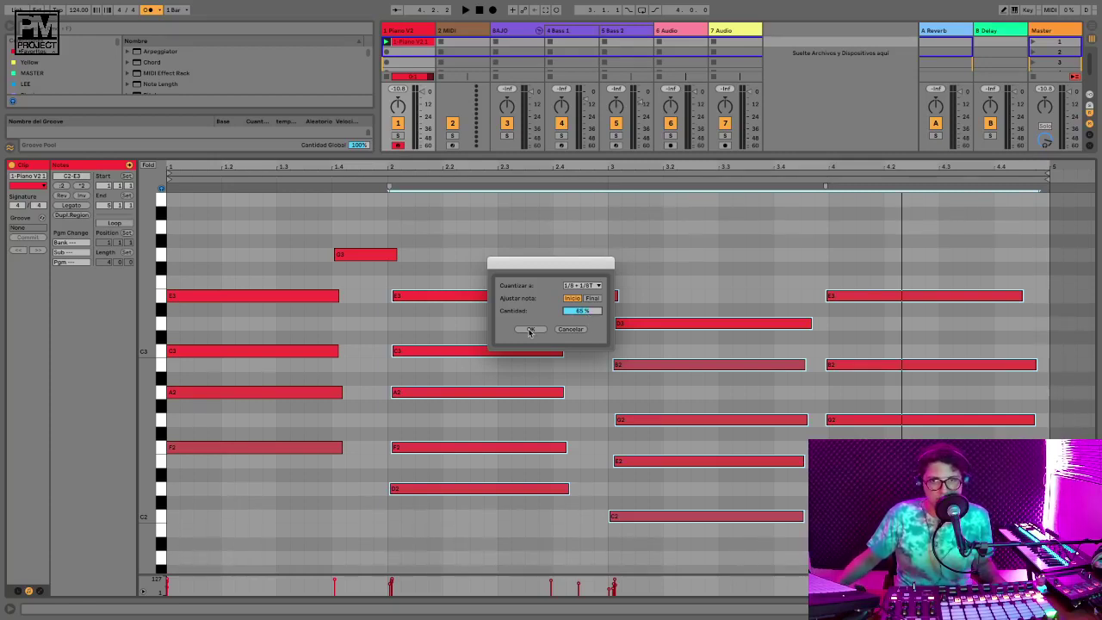
left_click(530, 330)
left_click(580, 256)
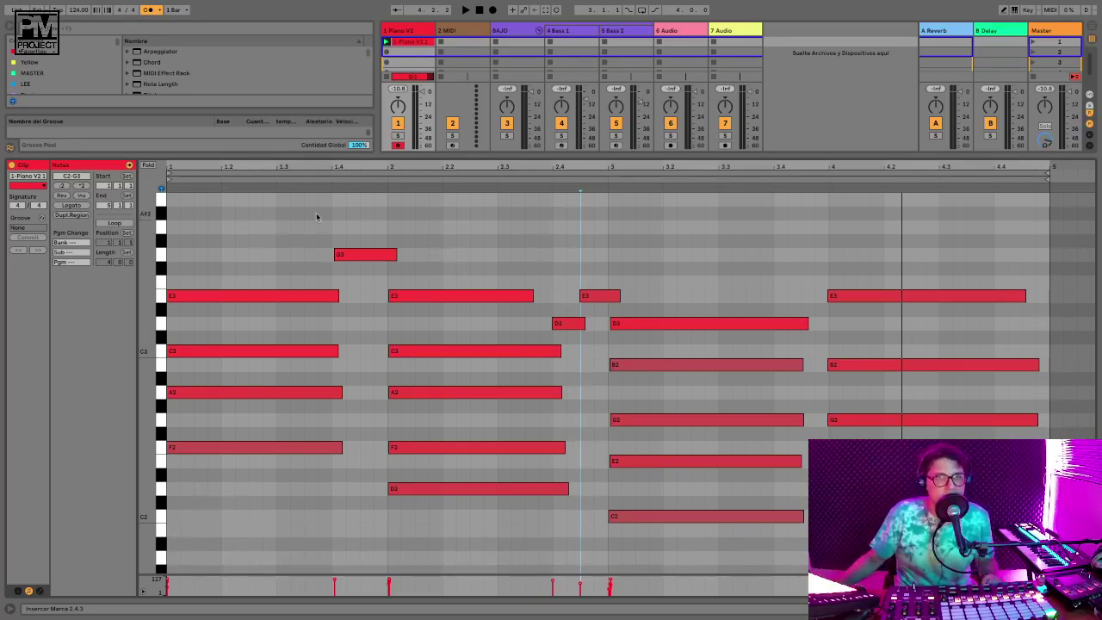
key("space")
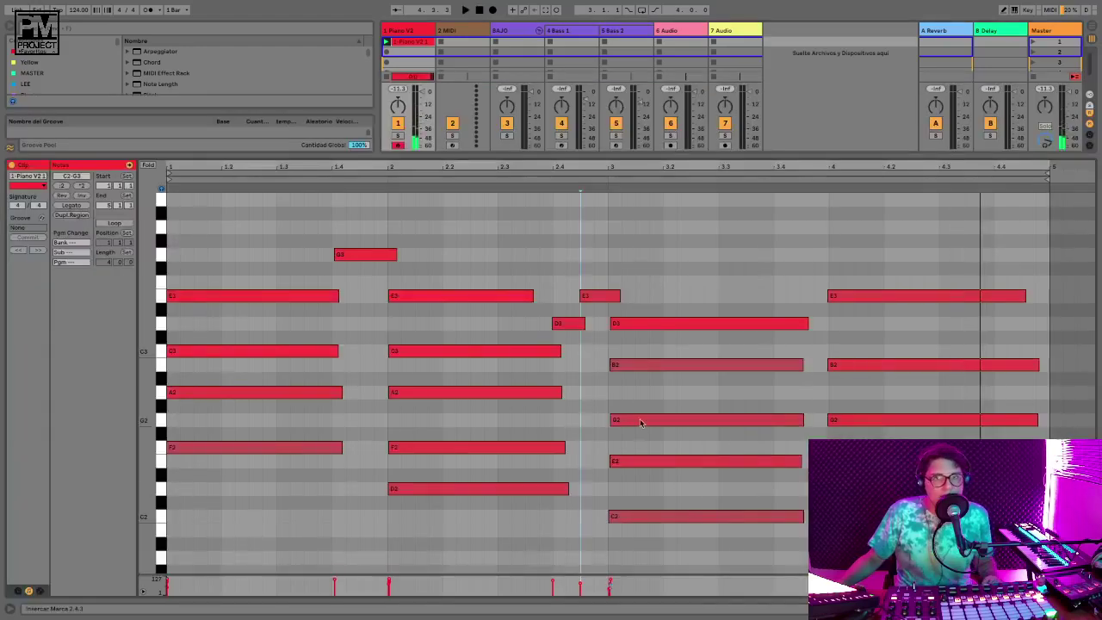
Duplicate the progression to extend the clip to eight bars, checking the folded note view and playback
left_click(148, 165)
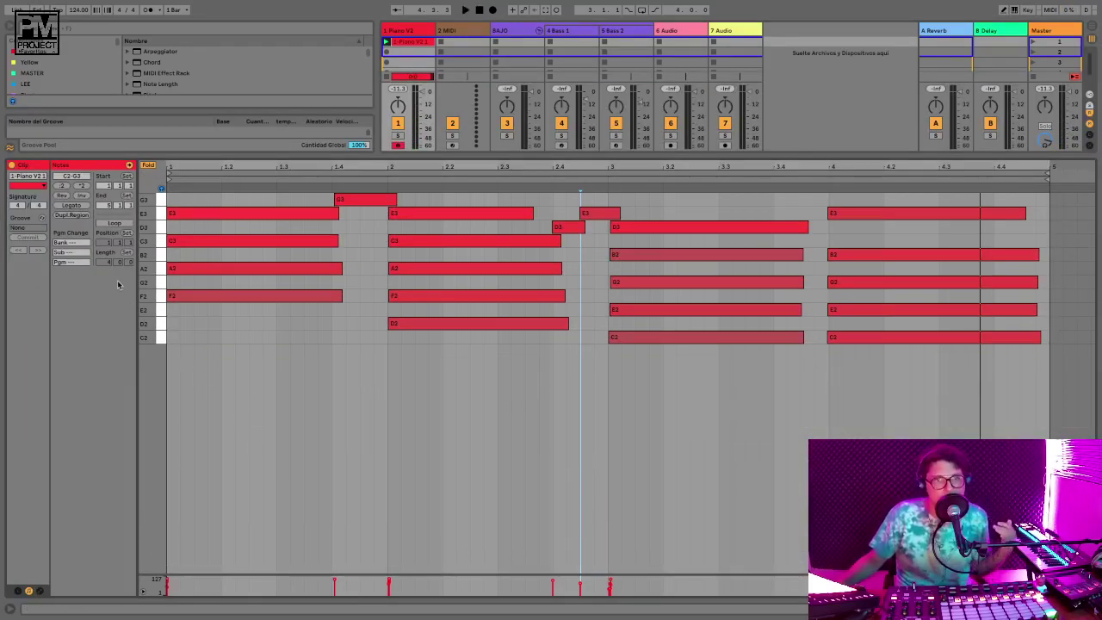
key("minus")
key("space")
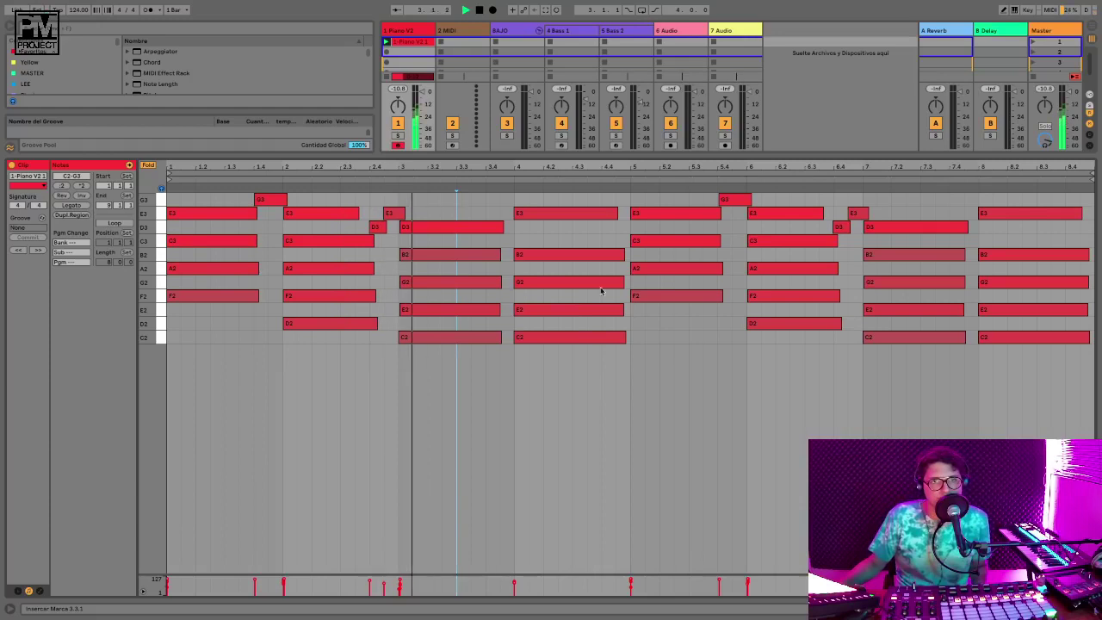
left_click(148, 165)
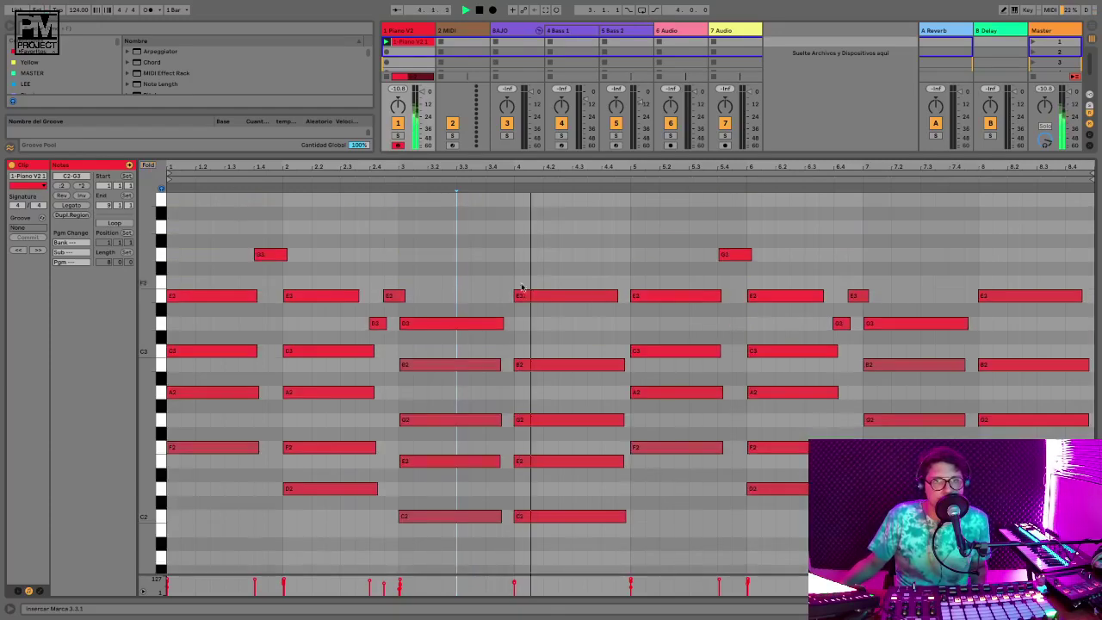
key("space")
Add a C3 note at 4.3 and a D3 note at 4.4 leading into bar 5, then play the clip
double_click(570, 326)
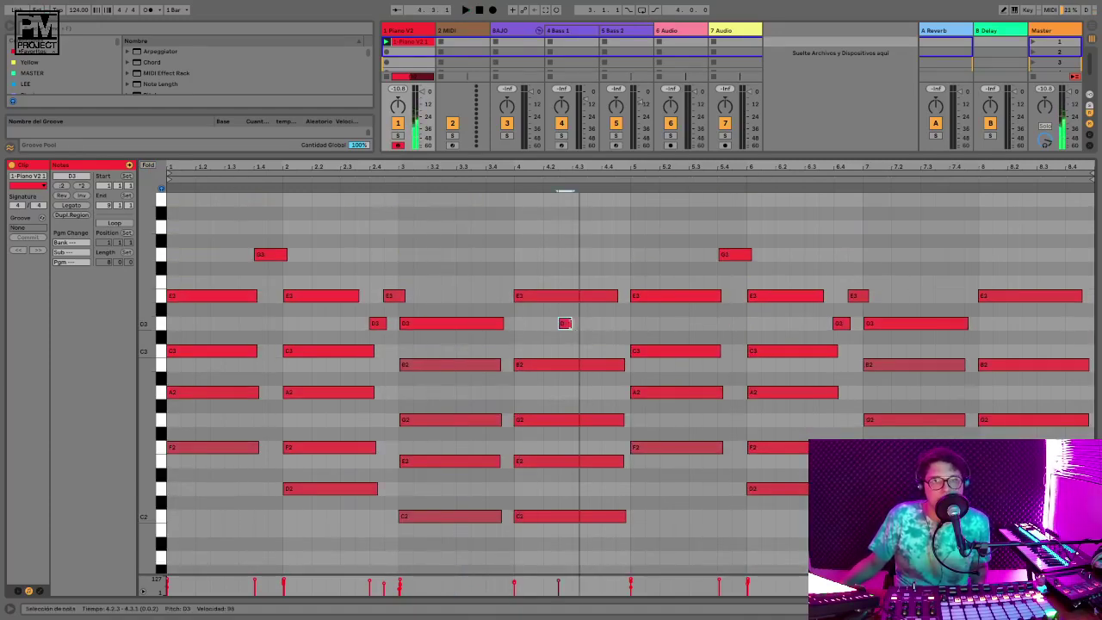
mouse_move(571, 327)
left_mouse_down()
mouse_move(579, 351)
mouse_move(628, 323)
left_mouse_up()
double_click(606, 323)
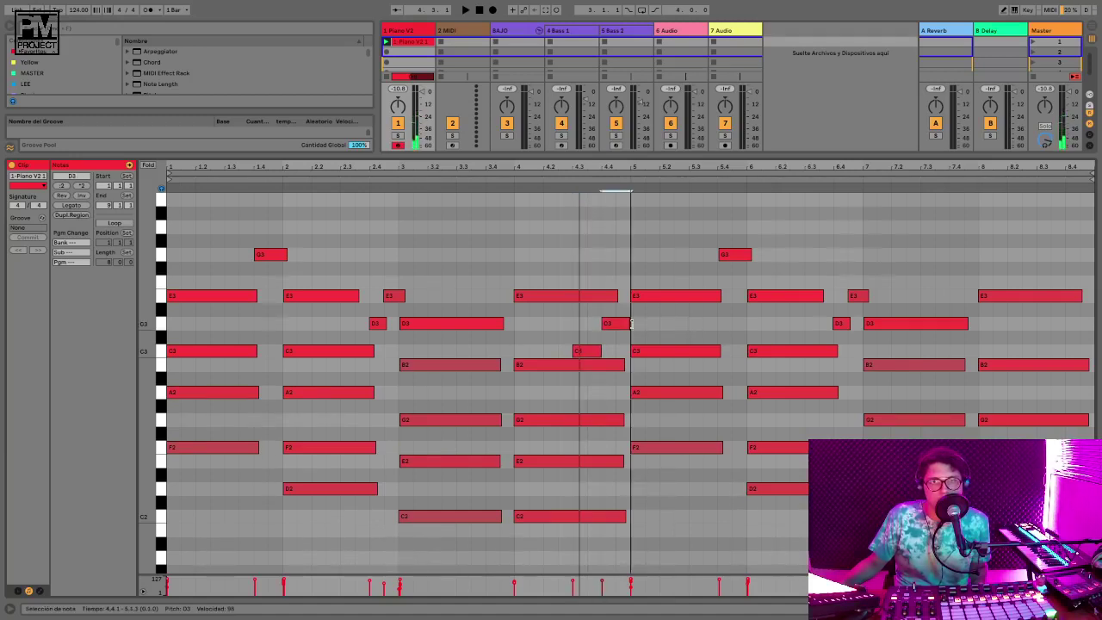
key("space")
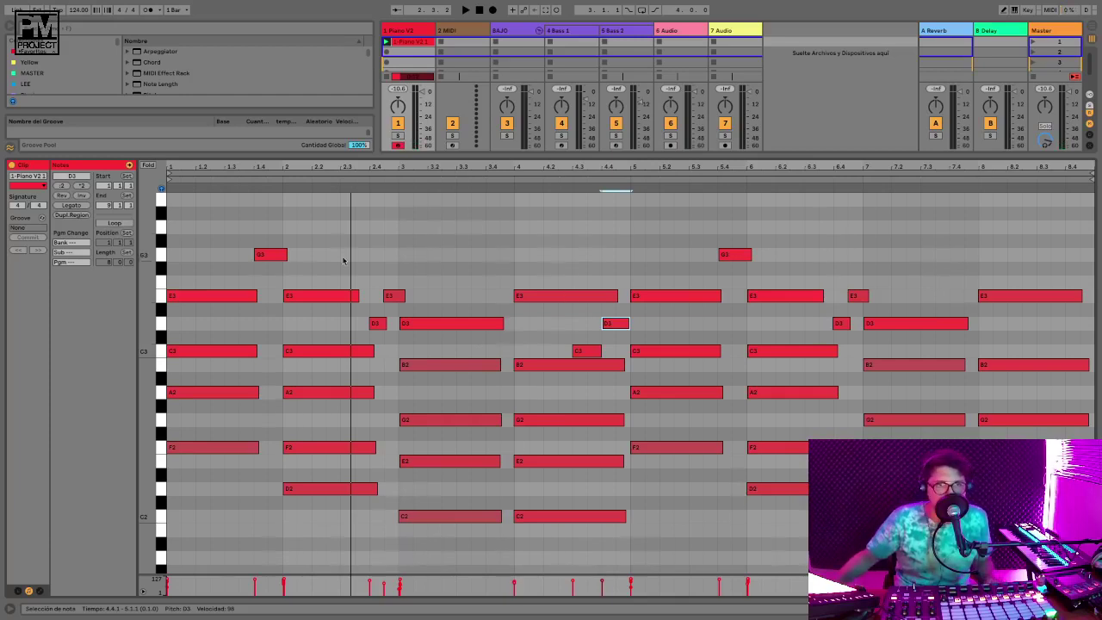
Audition piano roll keys around G3 and listen to the clip's melody
left_click(159, 252)
left_click(160, 228)
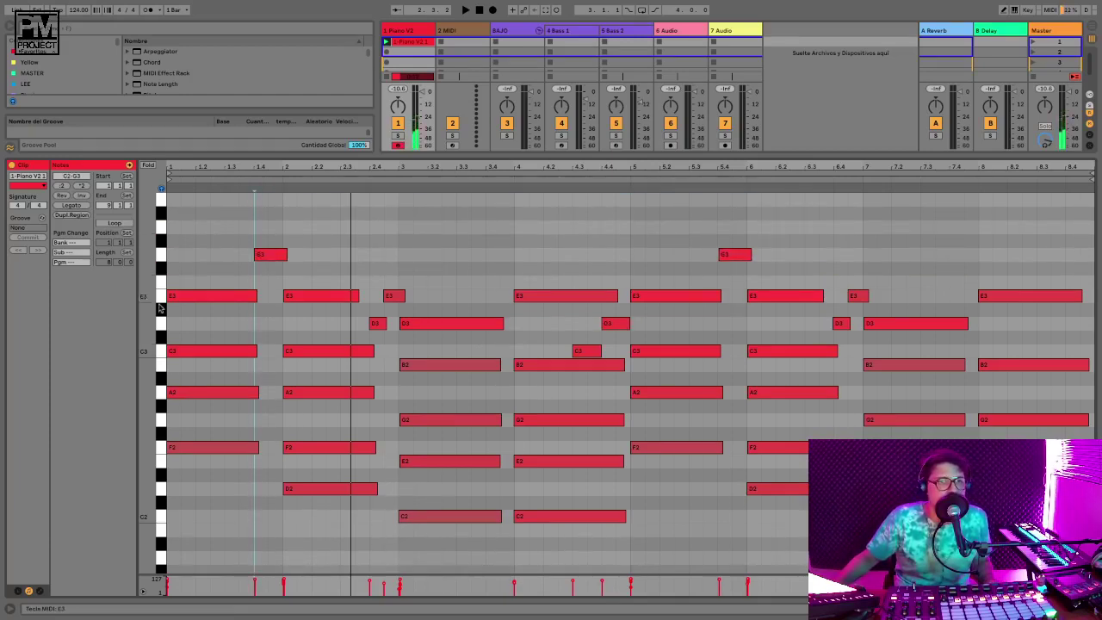
key("space")
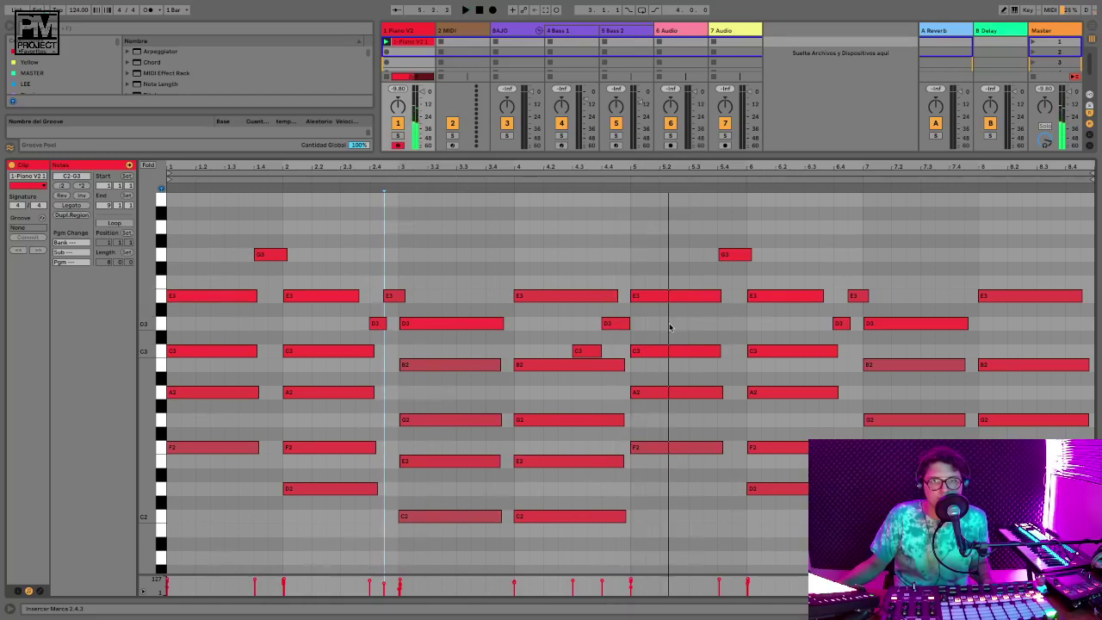
Add a short D3 note at 5.2.3 and shift bar 5's G3 note earlier to 5.3.1
double_click(680, 324)
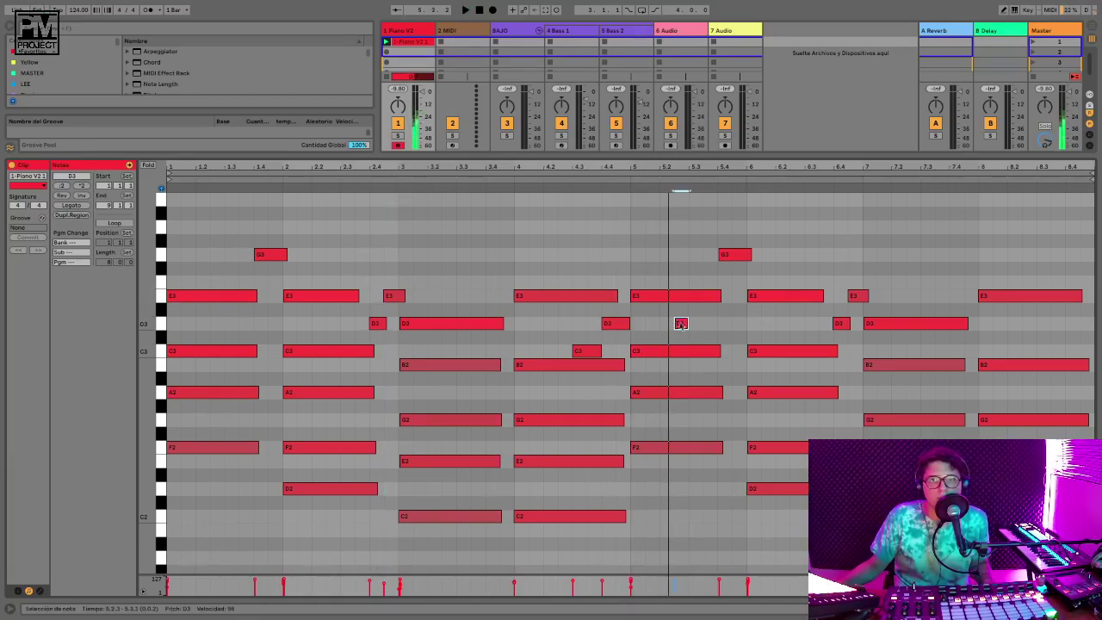
double_click(693, 268)
double_click(694, 269)
left_click(733, 256)
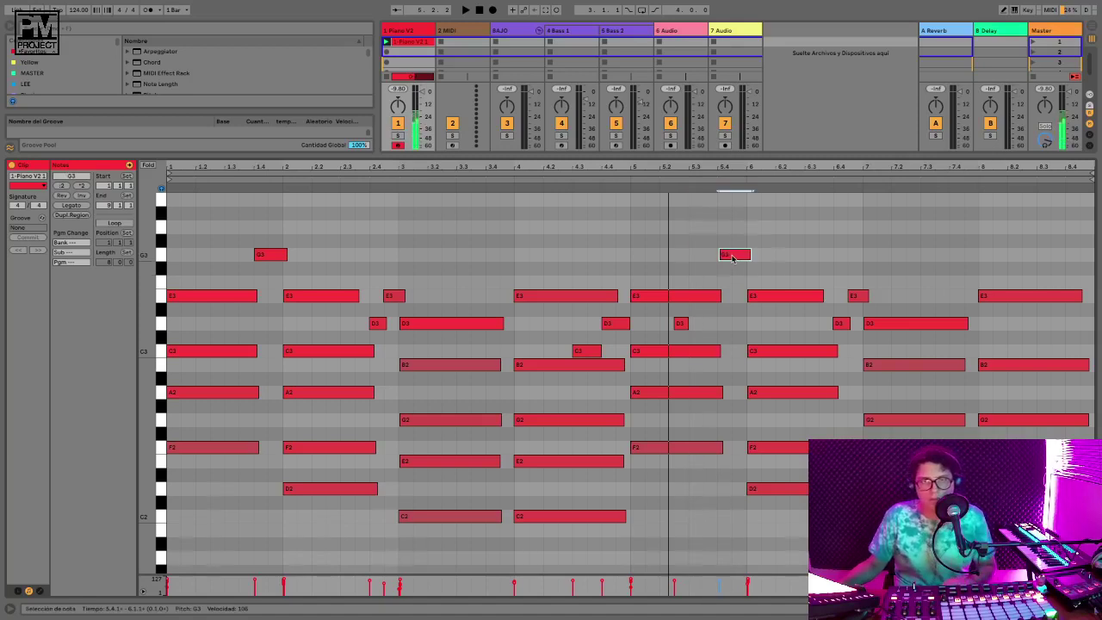
key("Left")
key("Left")
key("Left")
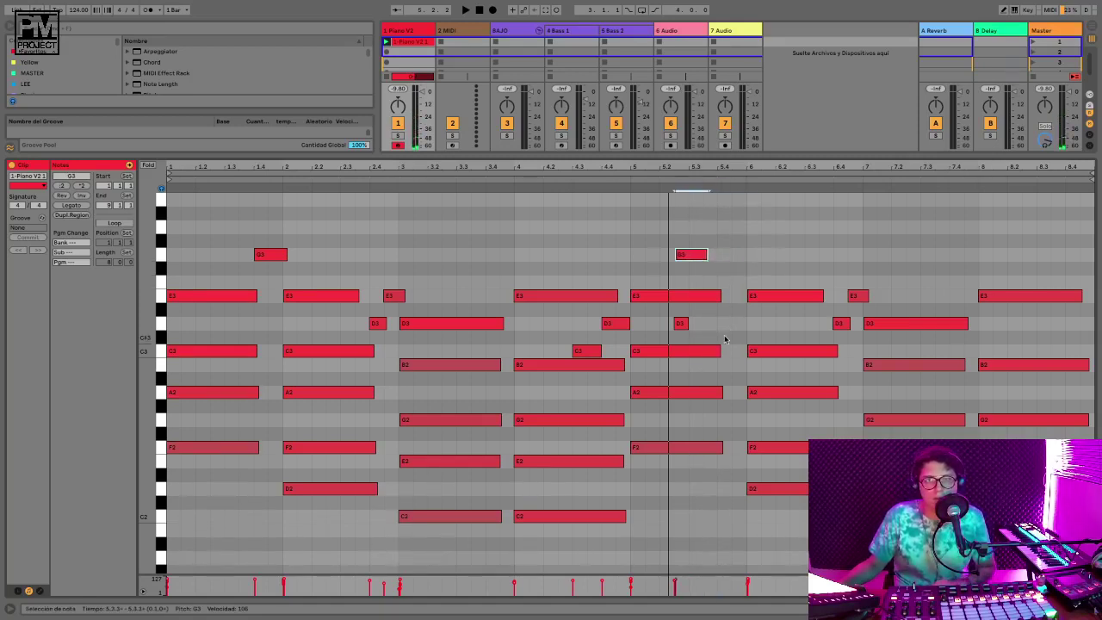
key("Right")
Add a short F3 note at 5.4.3 and lengthen the preceding G3 to meet it, playing back the section
double_click(740, 325)
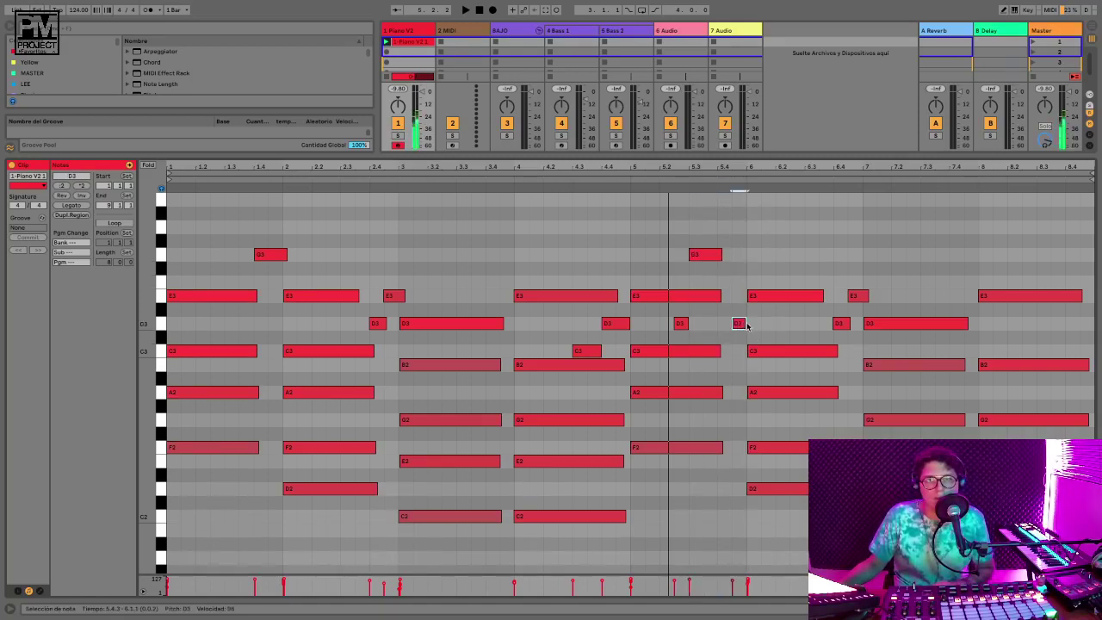
key("Up")
key("Up")
key("Up")
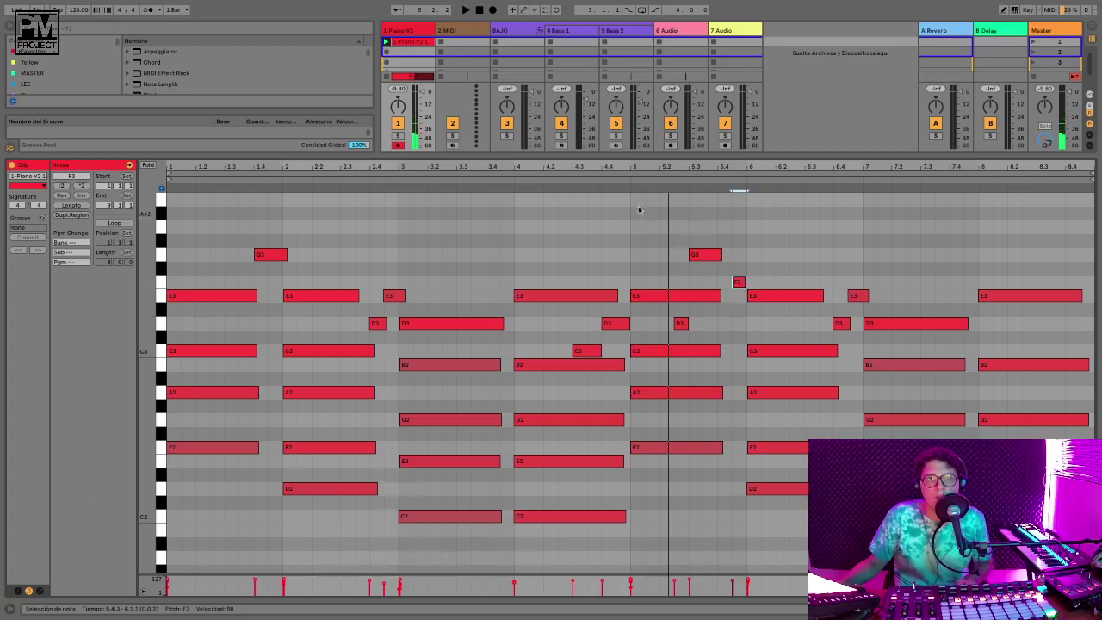
left_click(634, 177)
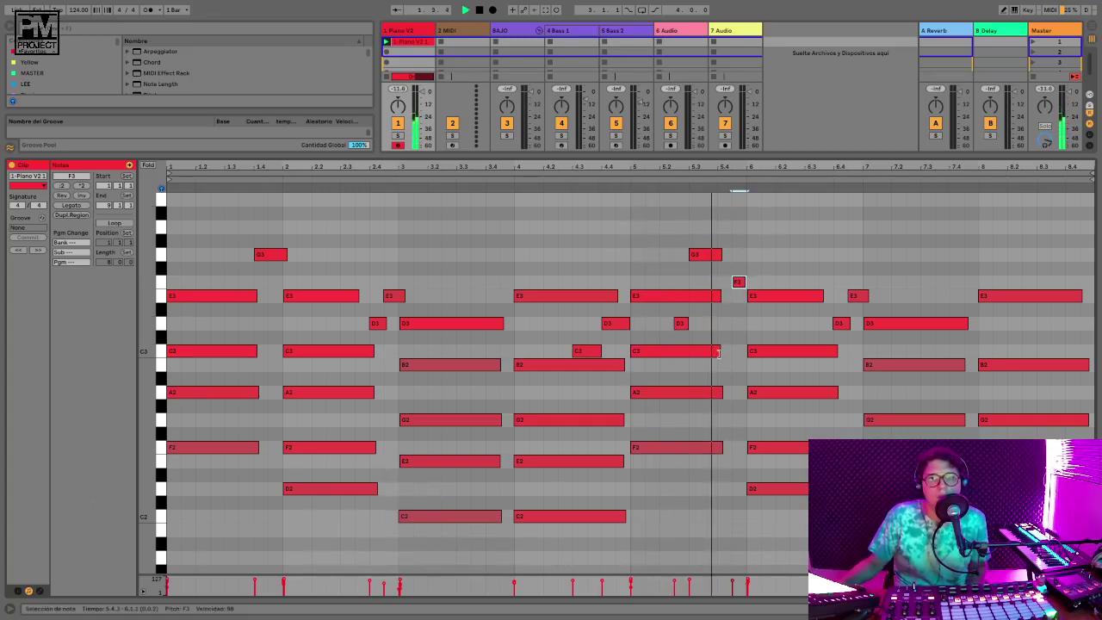
left_click_drag(720, 252, 731, 253)
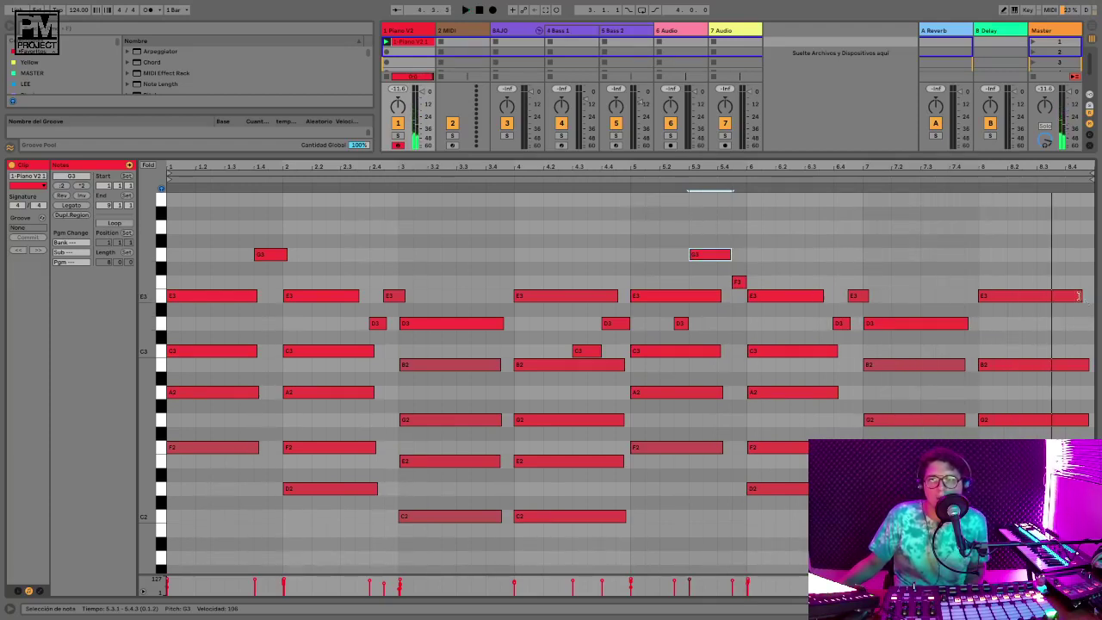
Shorten the last chord's E3 to 8.3.1, add C3 at 8.3 and D3 at 8.4, and listen to the ending
left_click_drag(1082, 300, 1065, 351)
double_click(1042, 323)
double_click(1071, 323)
key("space")
left_click(818, 196)
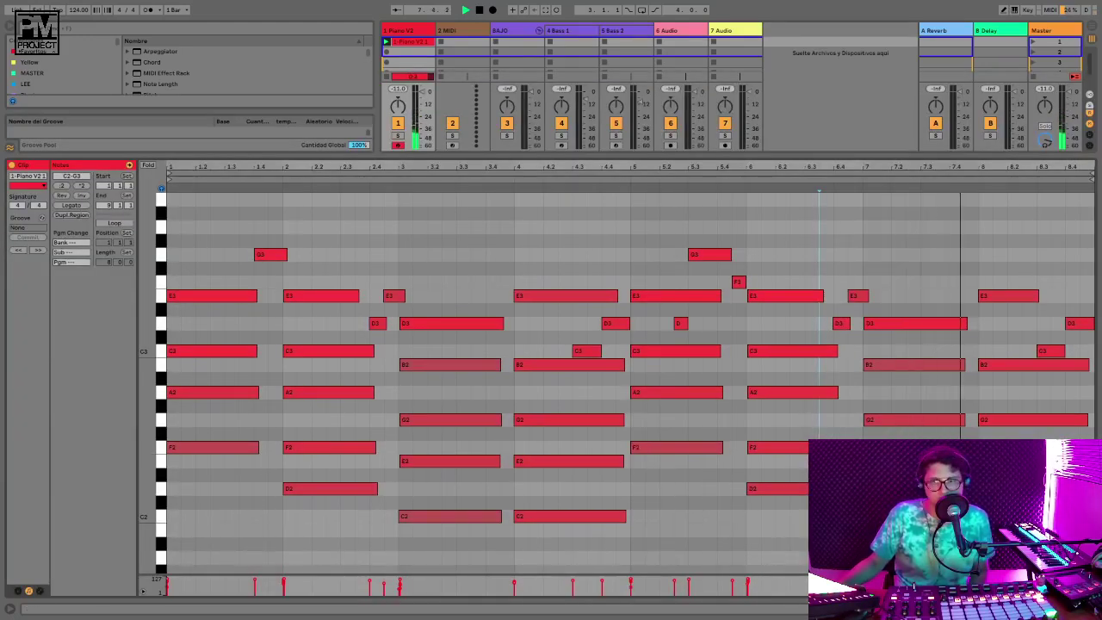
key("space")
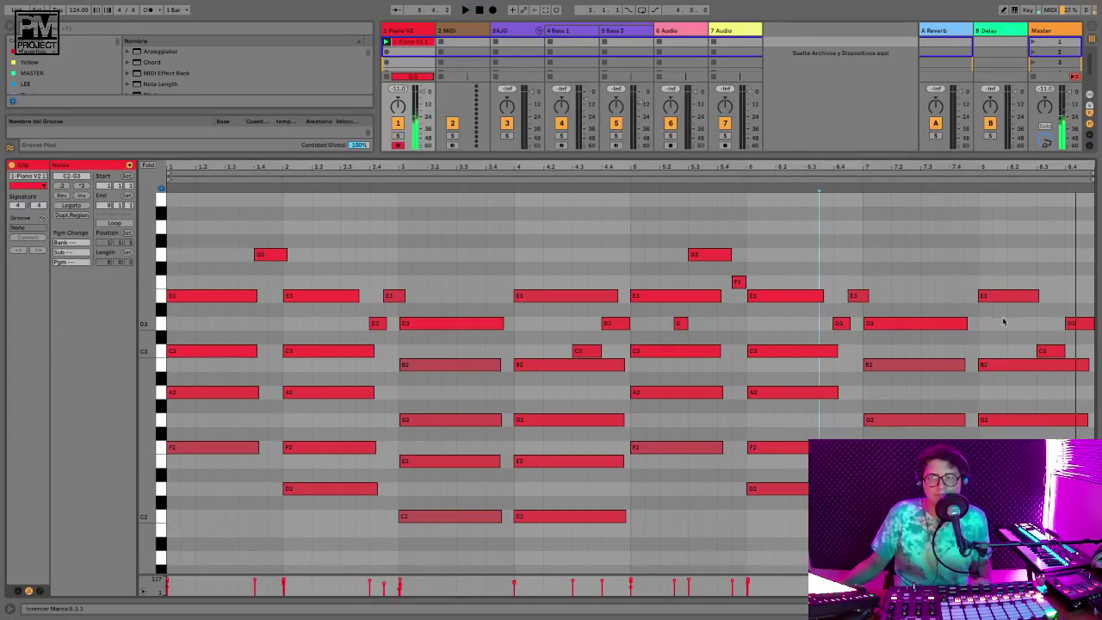
Adjust the velocity of the last chord's E3 note and play the clip
left_click(1007, 295)
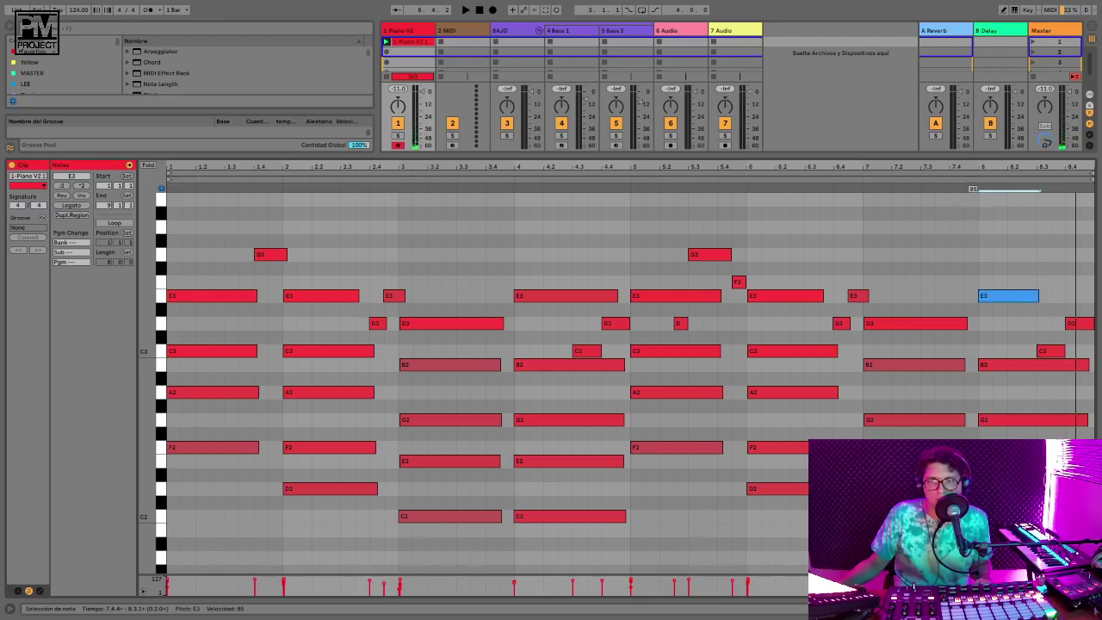
left_click_drag(979, 584, 979, 582)
key("space")
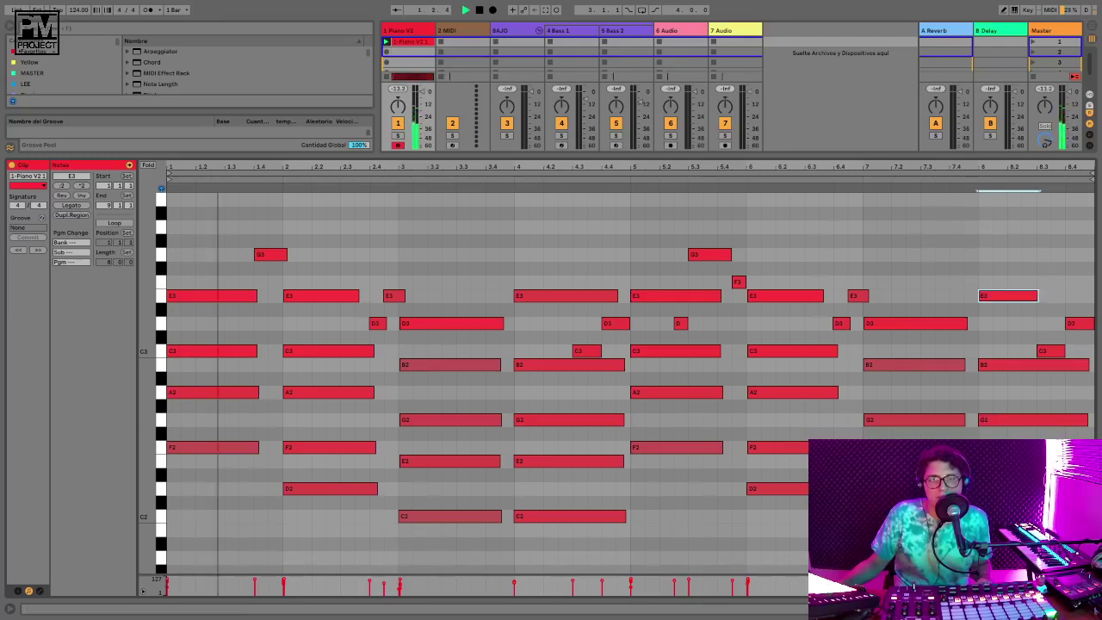
Load the KICK track from the plantilla kick bajo.als preset project and place it before the Piano V2 track
key("shift+Tab")
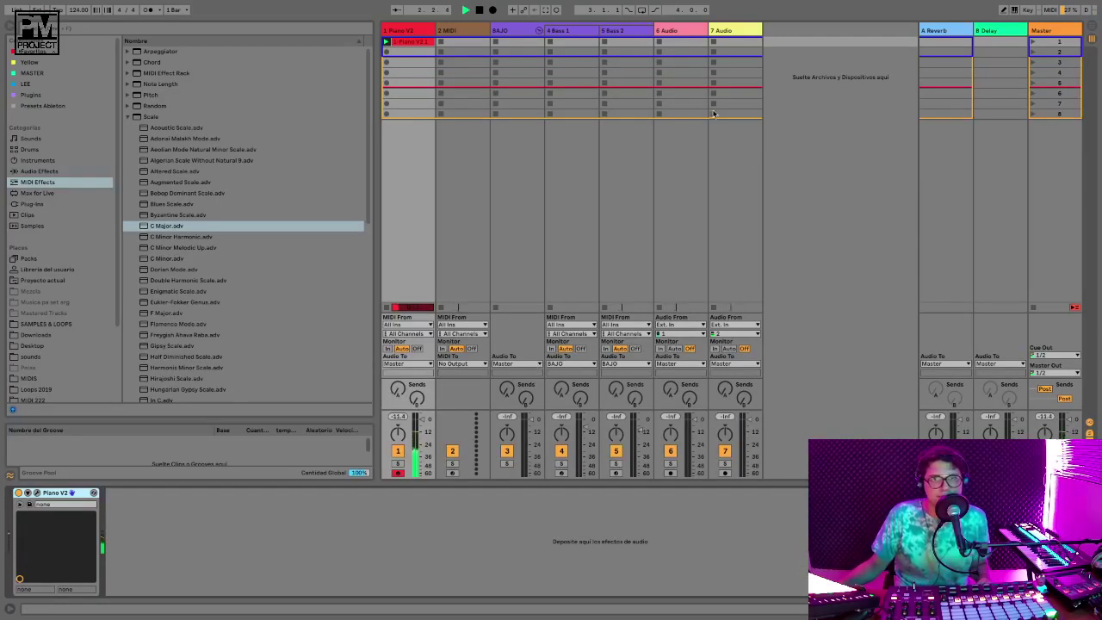
left_click(512, 32)
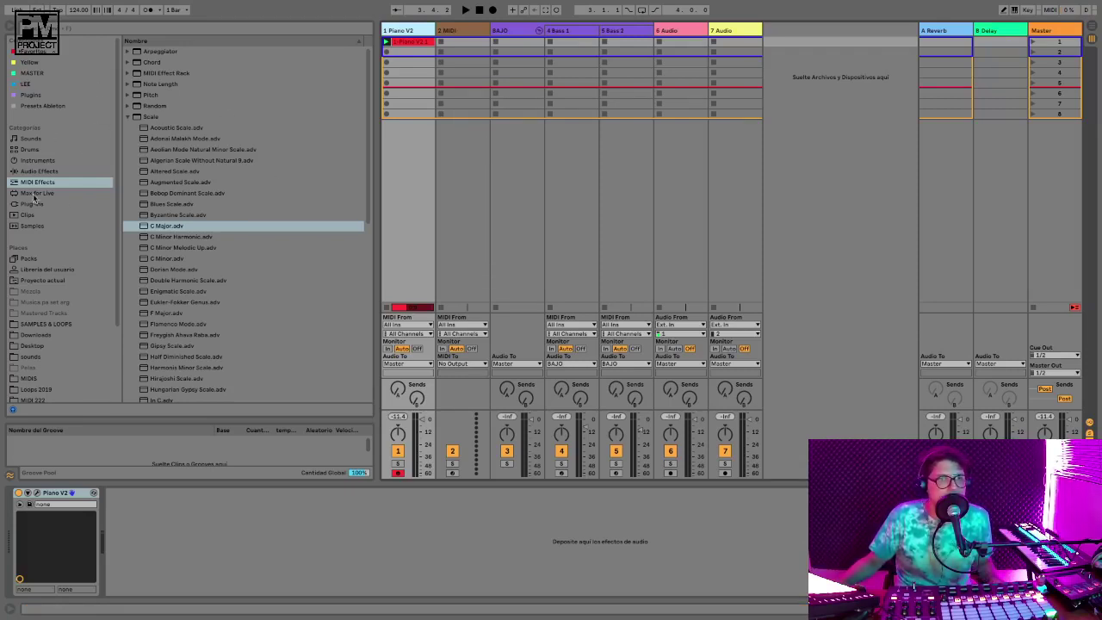
left_click(53, 106)
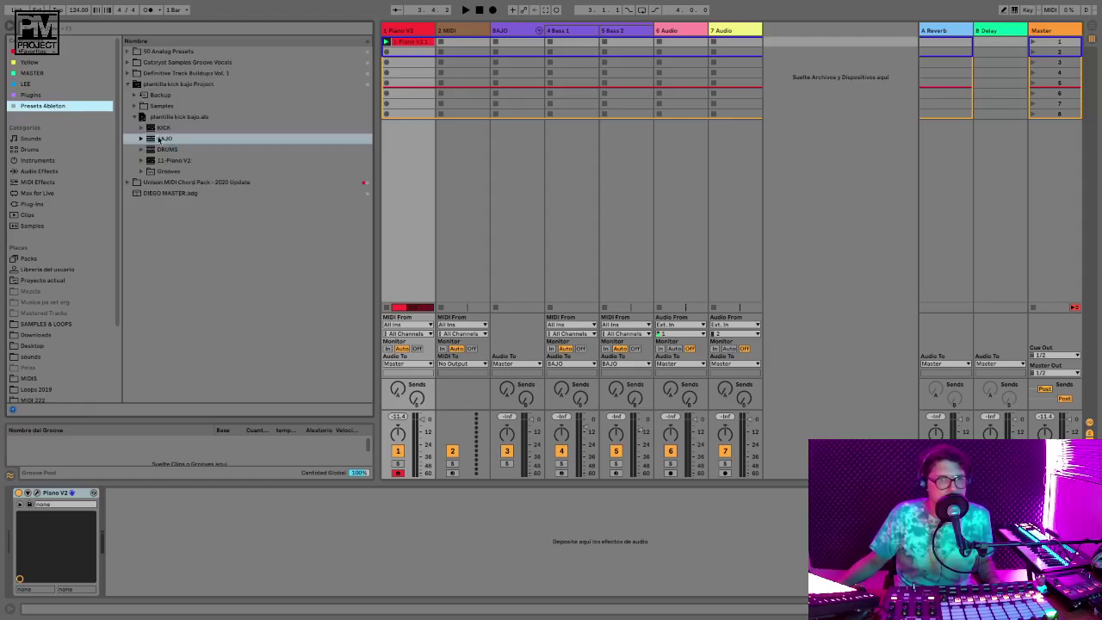
left_click(159, 128)
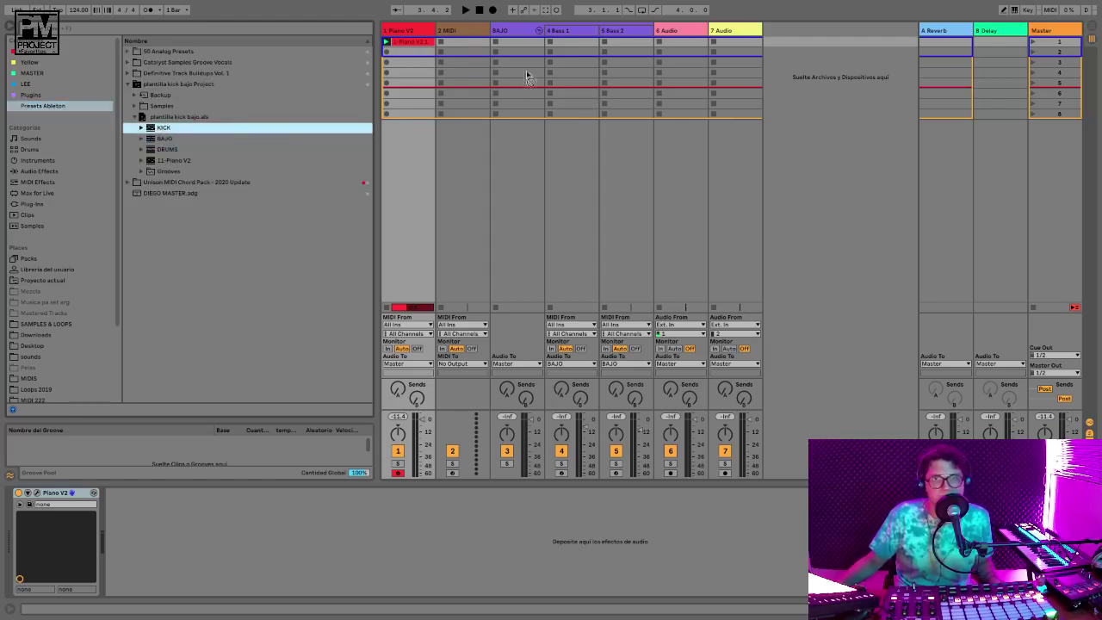
left_click_drag(782, 42, 767, 32)
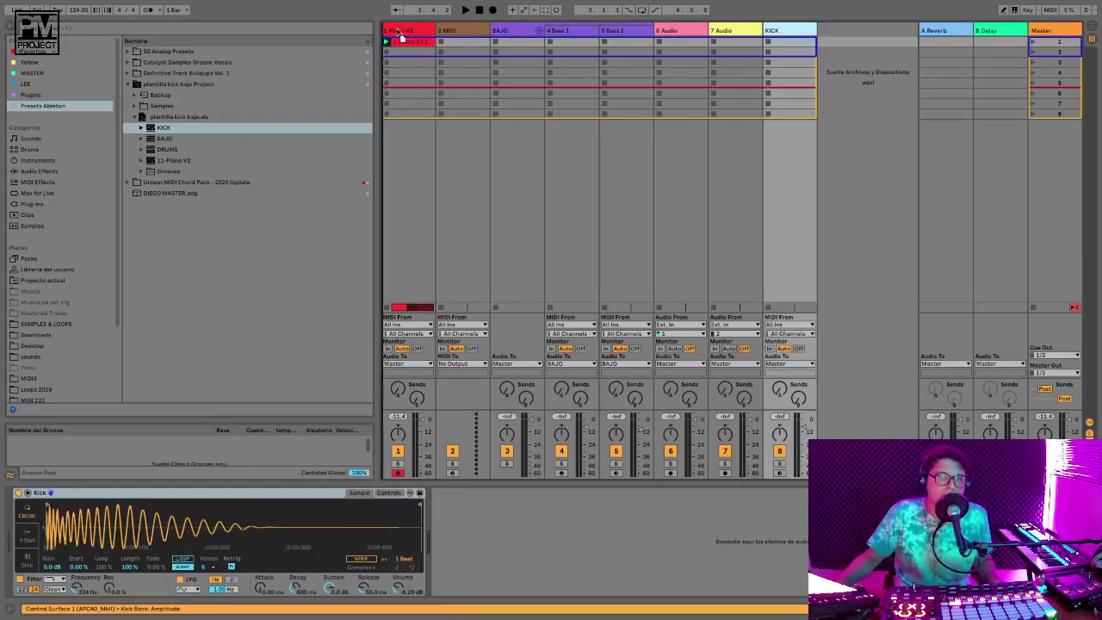
left_click_drag(401, 35, 409, 36)
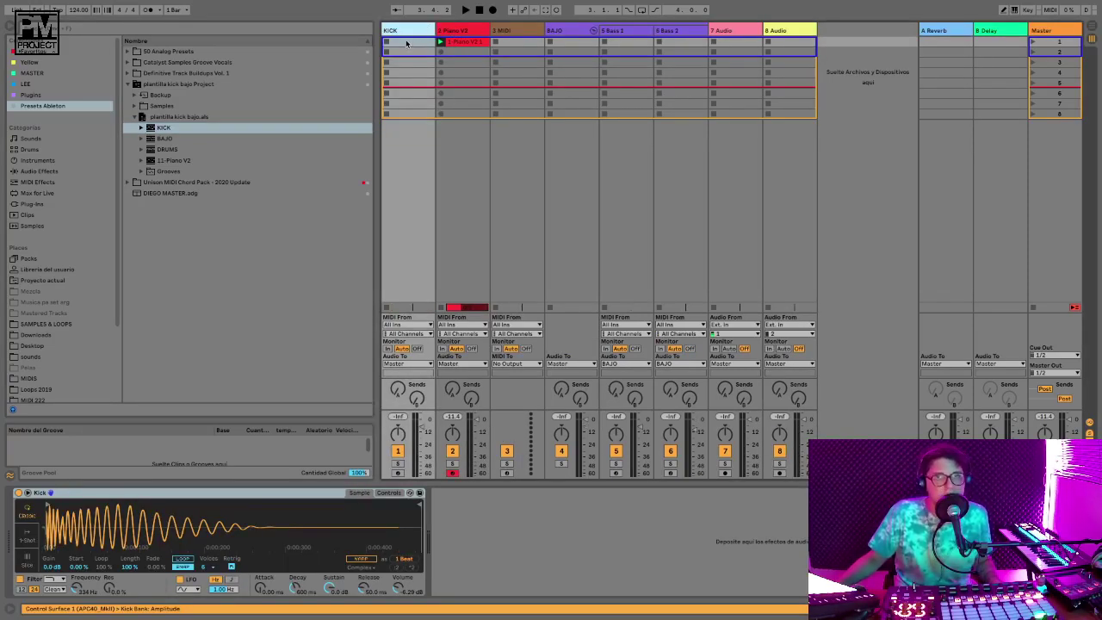
Create a MIDI clip in the KICK track's first slot with a C3 note from 1.1.1 to 1.1.3, and play it
double_click(406, 42)
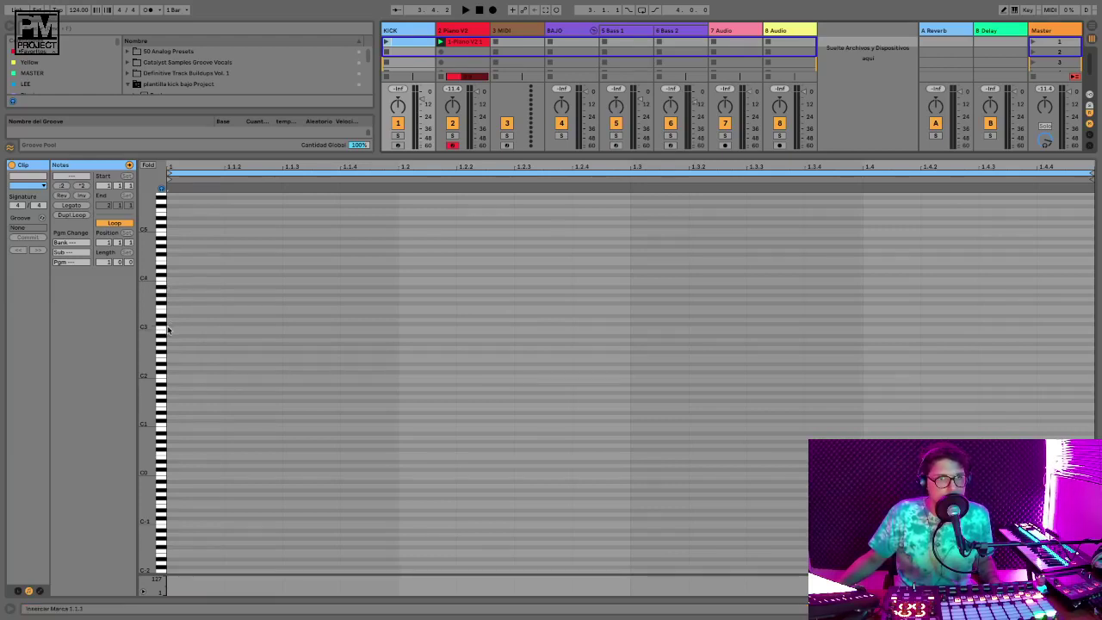
double_click(168, 328)
left_click_drag(225, 328, 281, 327)
key("space")
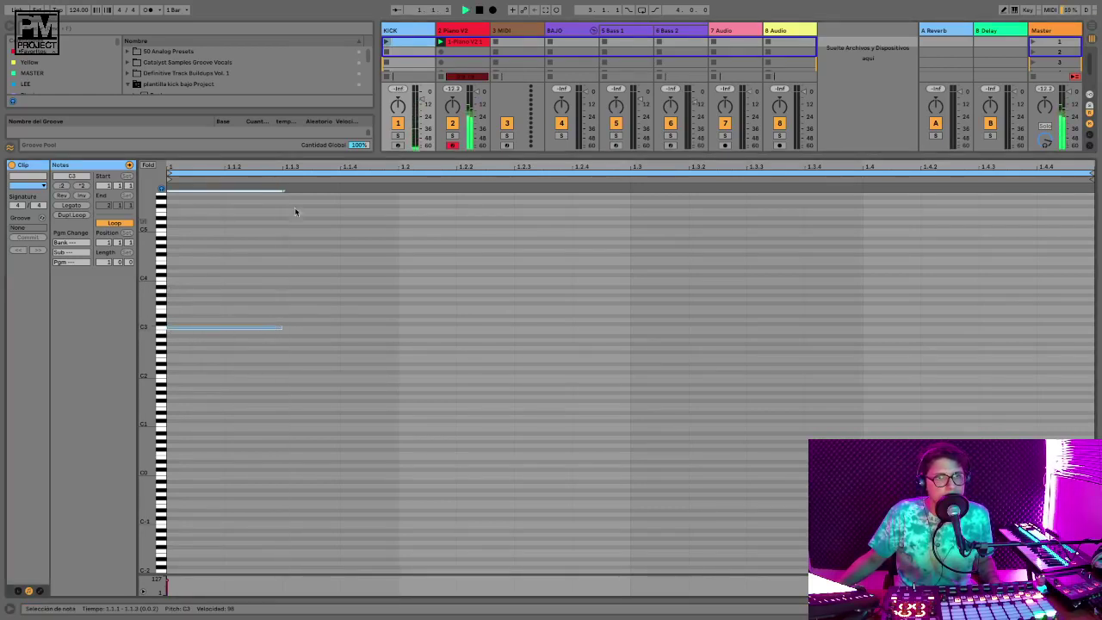
key("space")
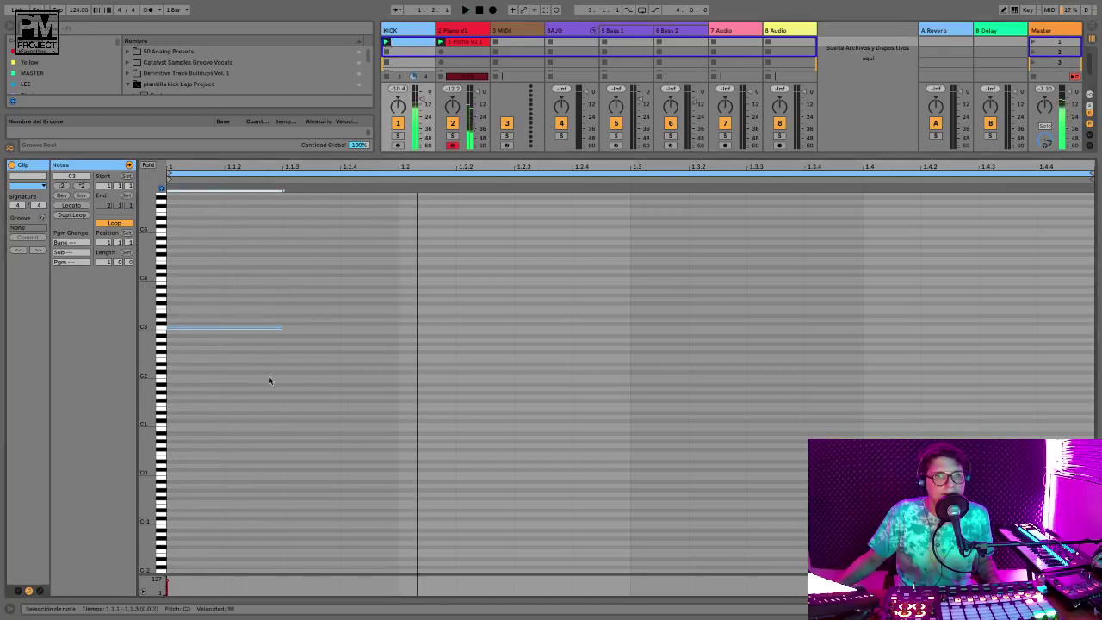
Duplicate the kick clip's C3 note to beat 1.2 and try applying Legato to both notes
key("super+d")
key("space")
key("space")
left_click_drag(296, 290, 326, 372)
key("Down")
key("Right")
key("Right")
key("Right")
key("Left")
left_click_drag(503, 276, 239, 414)
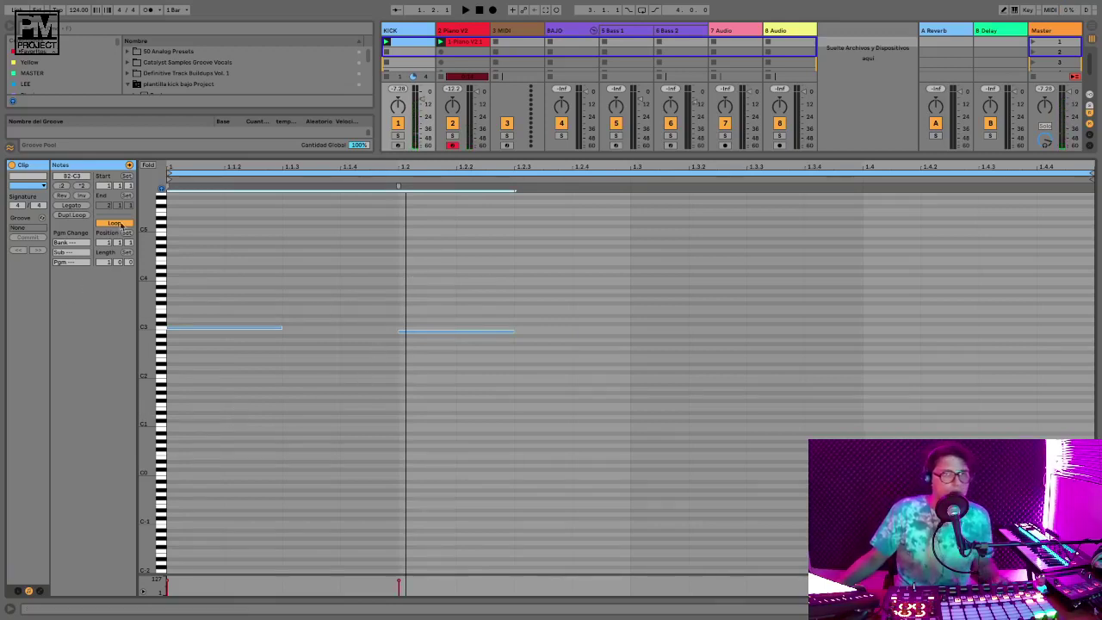
left_click(69, 206)
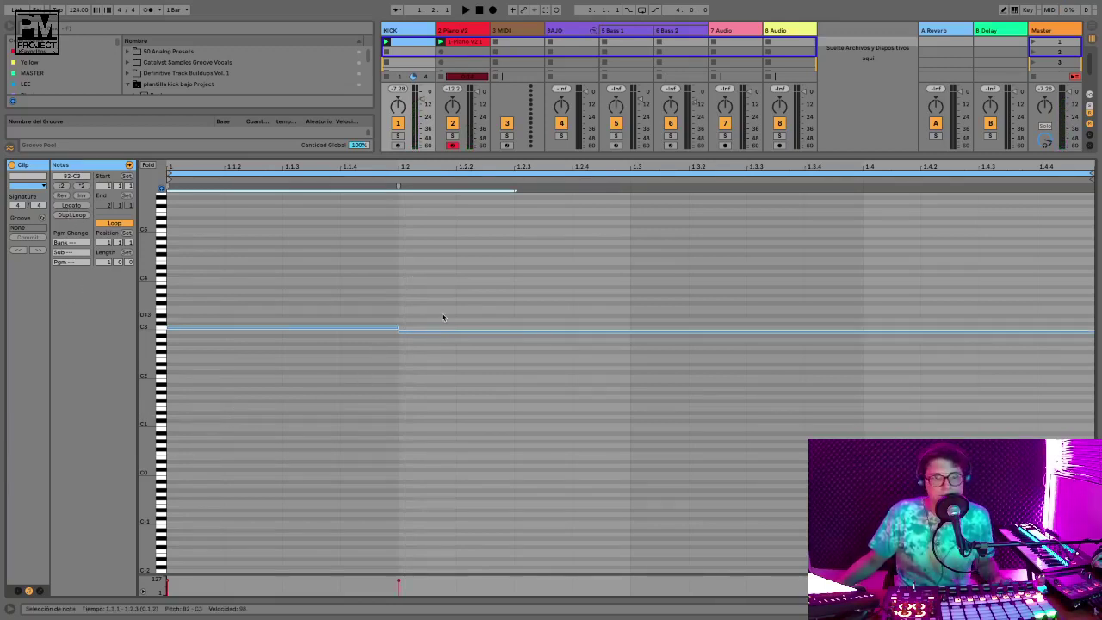
key("ctrl+z")
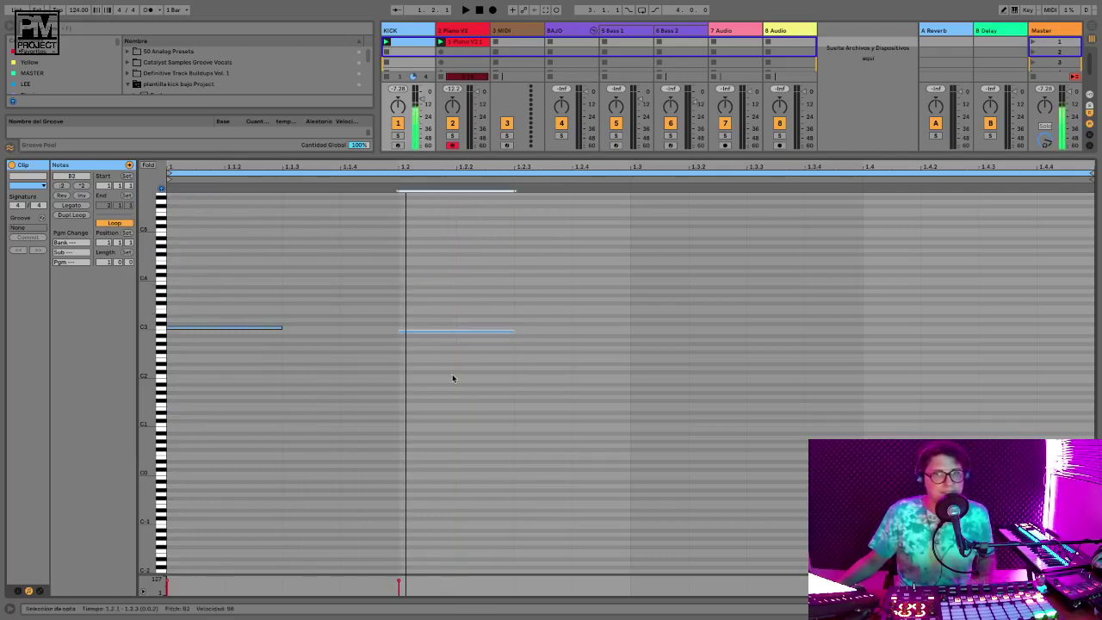
Raise the kick note at 1.2 to C3, duplicate the two one-beat notes to fill the bar, and play the clip
left_click(405, 328)
left_click_drag(254, 290, 605, 325)
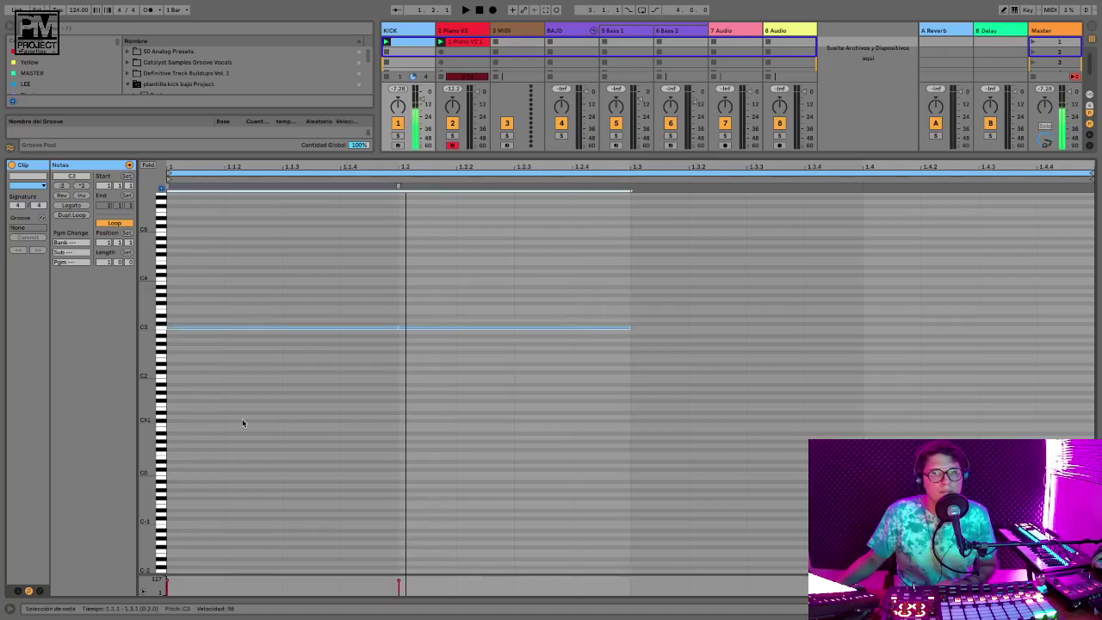
key("ctrl+d")
key("space")
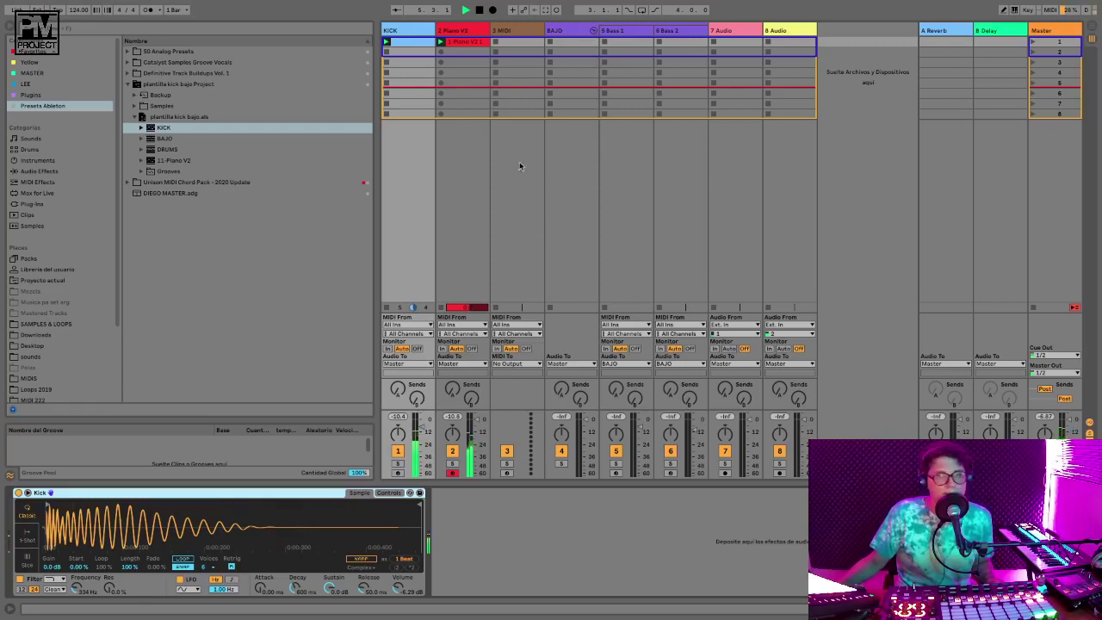
Search the whole browser library for 909 samples
left_click(138, 32)
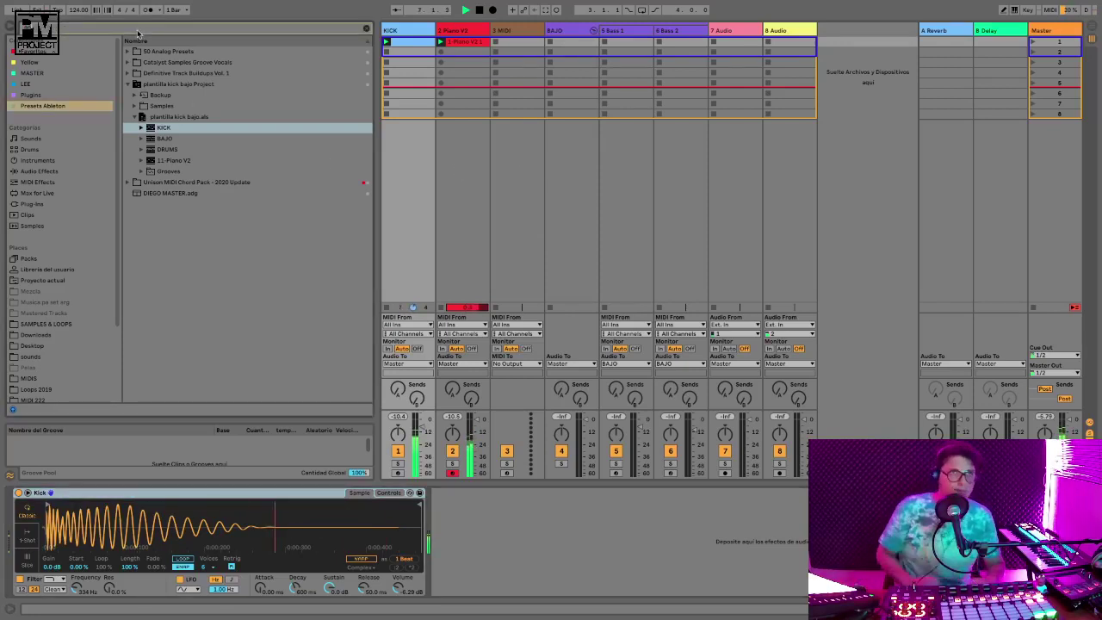
type("t")
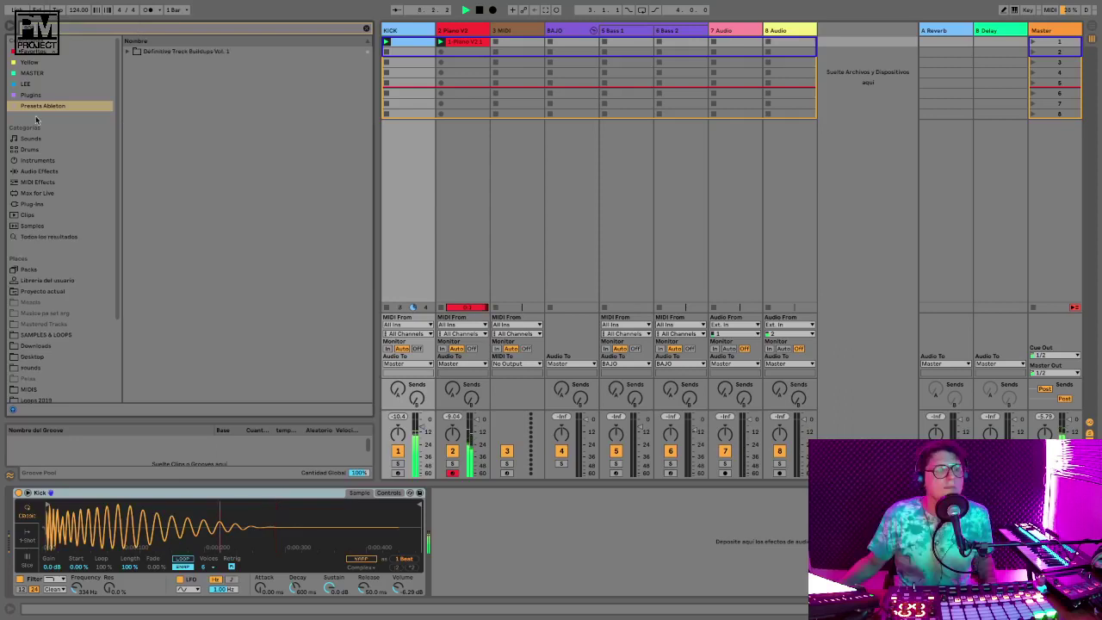
left_click(46, 239)
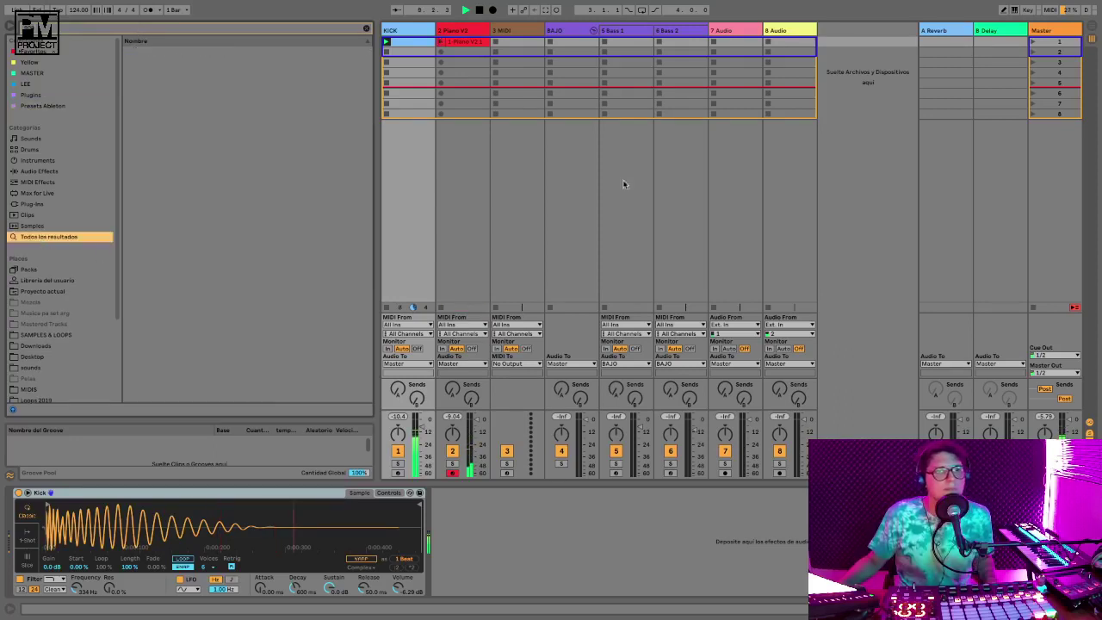
Launch the Piano V2 clip alongside the kick and enable looping for it
left_click(466, 32)
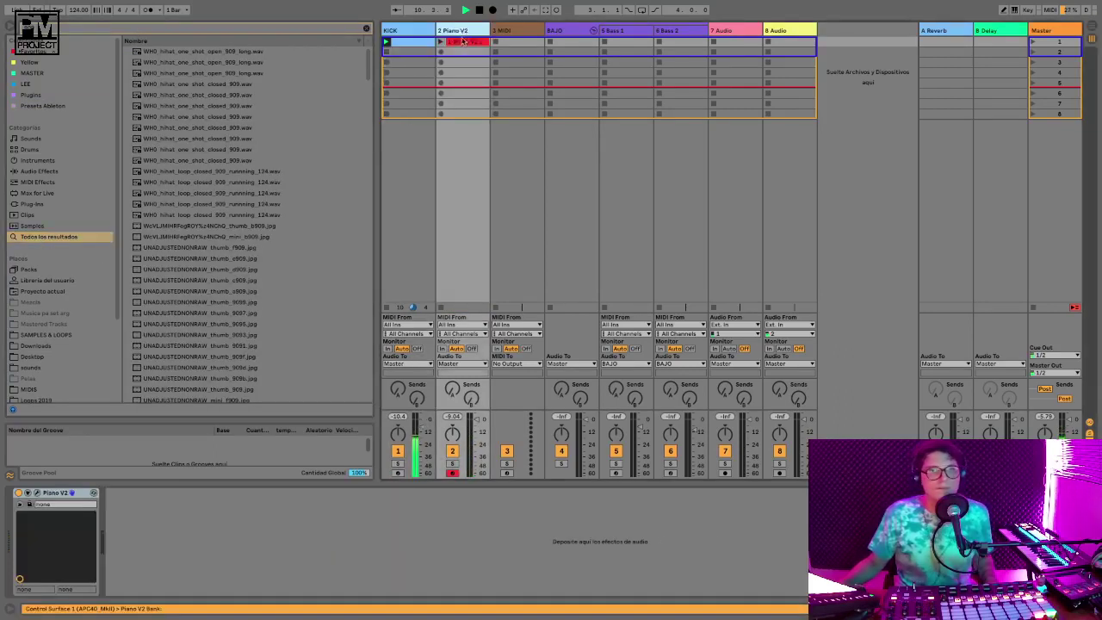
left_click(461, 40)
left_click(441, 42)
key("shift+Tab")
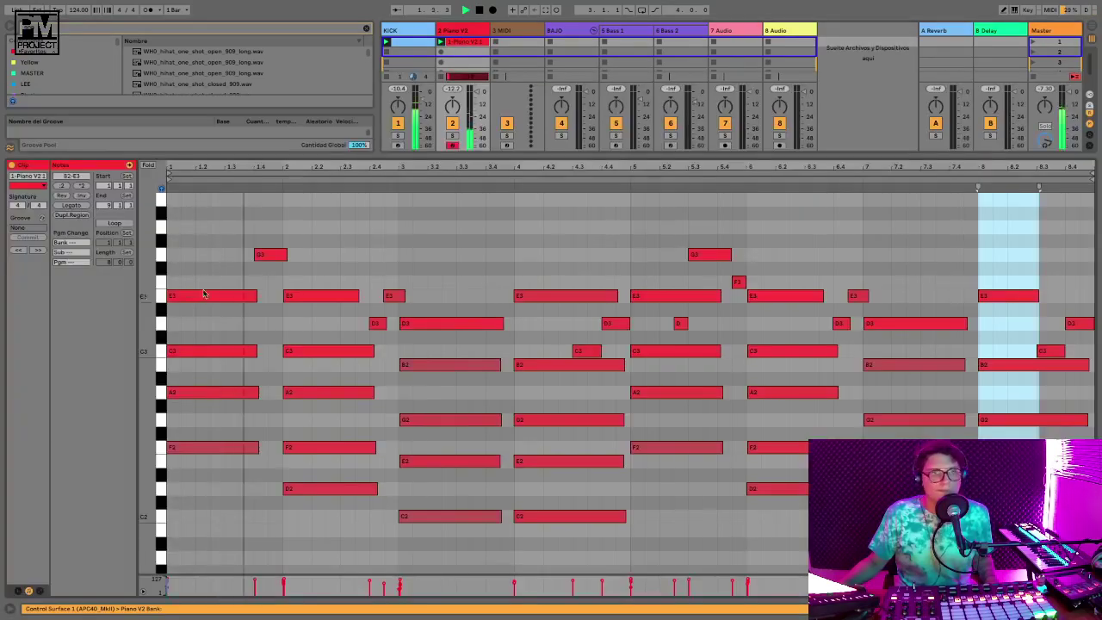
left_click(115, 223)
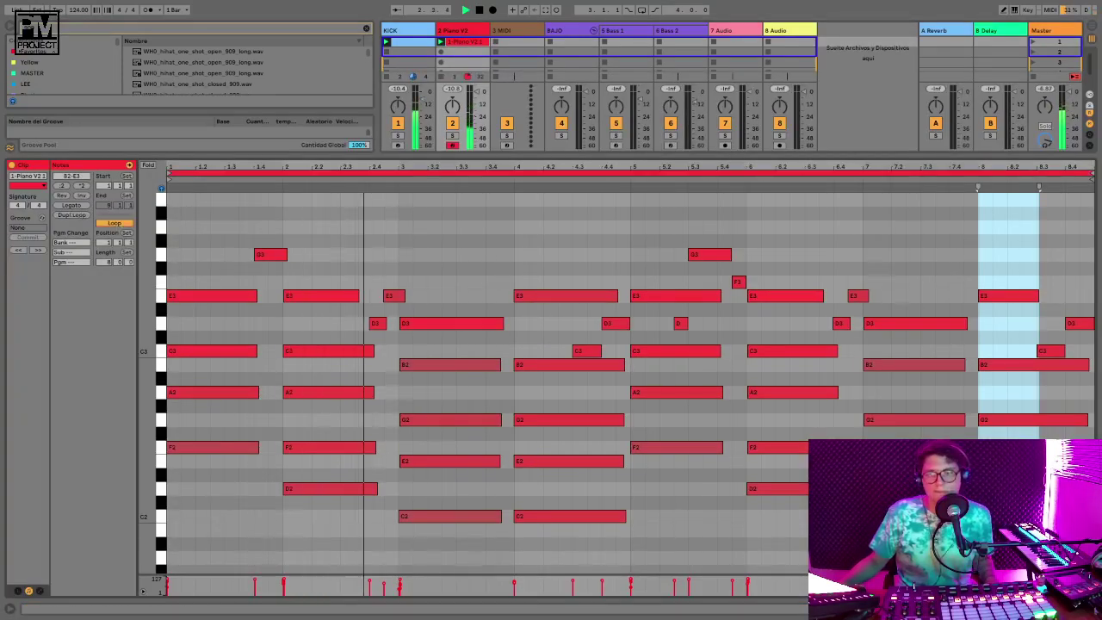
Audition the open 909 hi-hat one-shots and look through the remaining 909 results
key("shift+Tab")
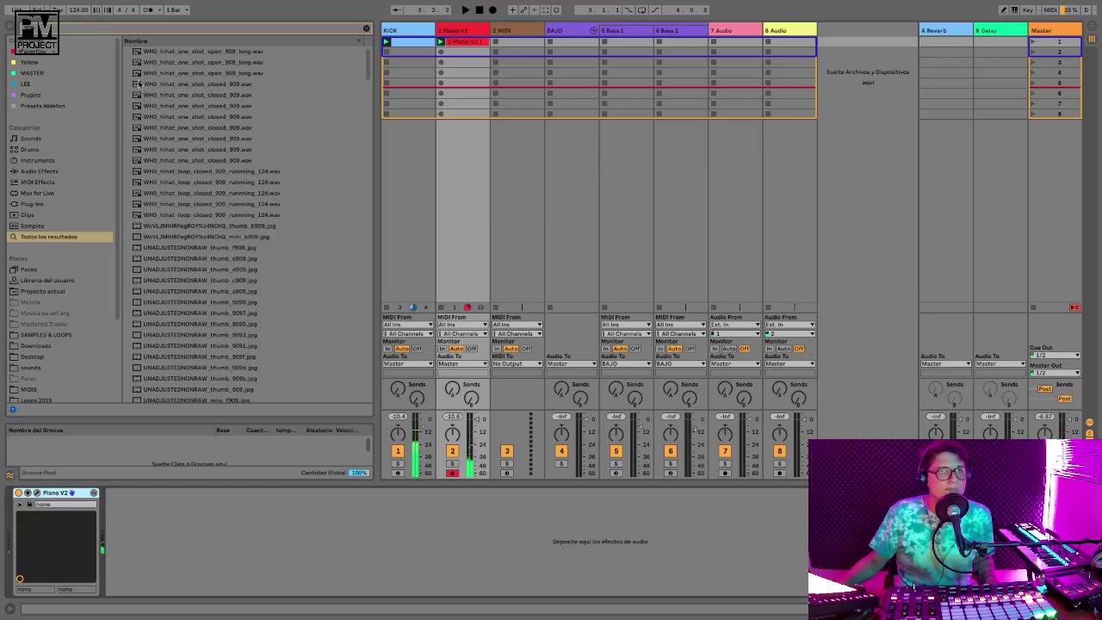
left_click(200, 51)
key("Down")
key("Down")
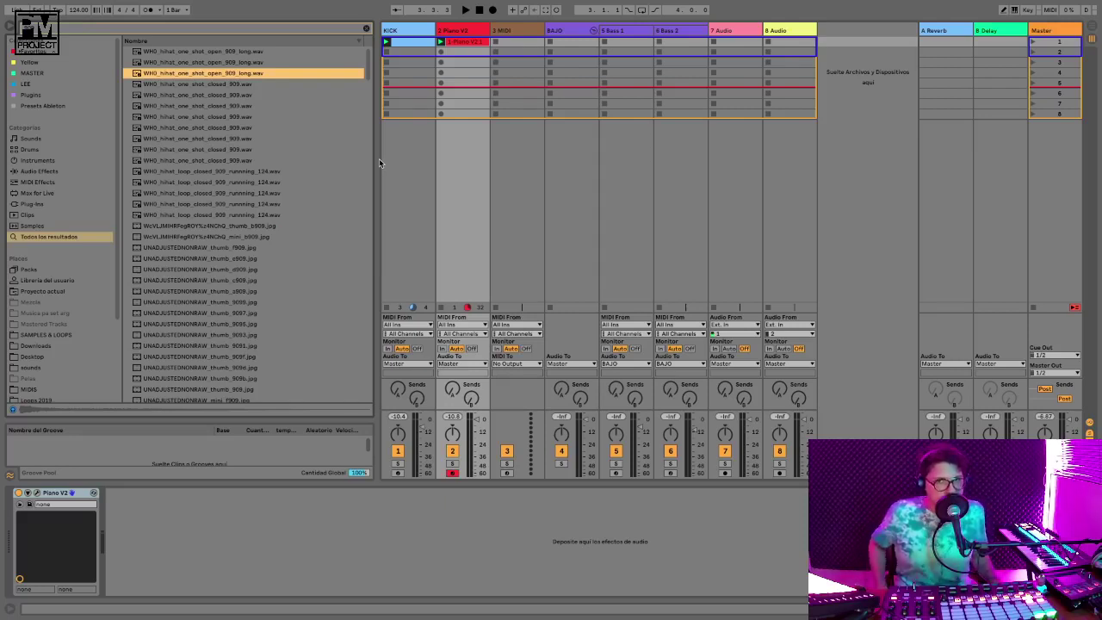
scroll(248, 138, "down", 3)
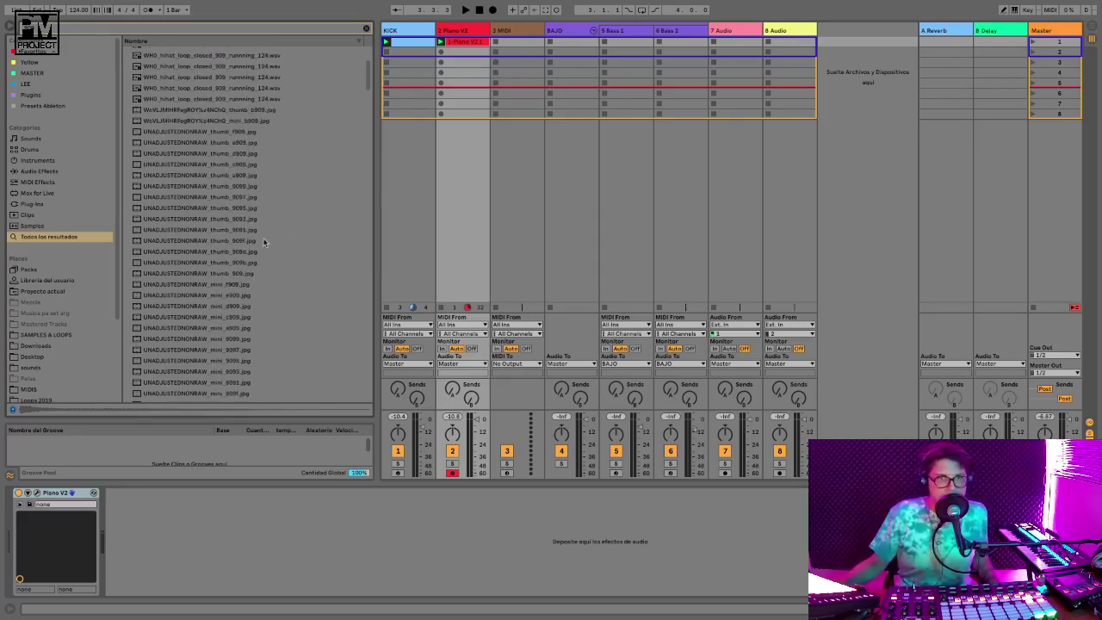
scroll(264, 243, "up", 3)
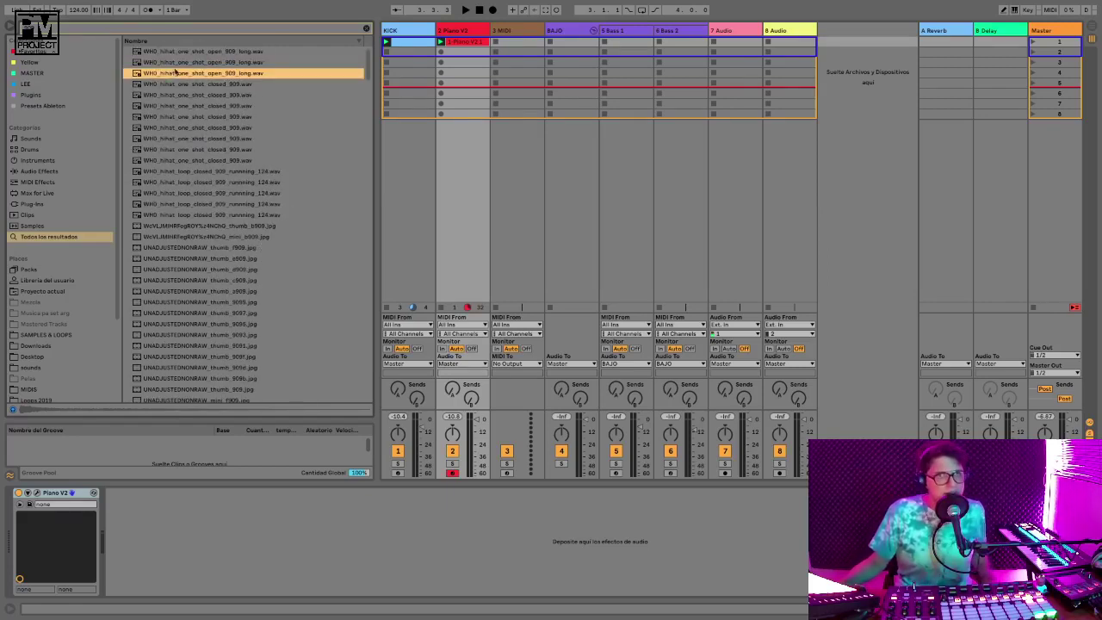
Search the library for "clap 909" and audition the Clap-909.aif samples
key("super+f")
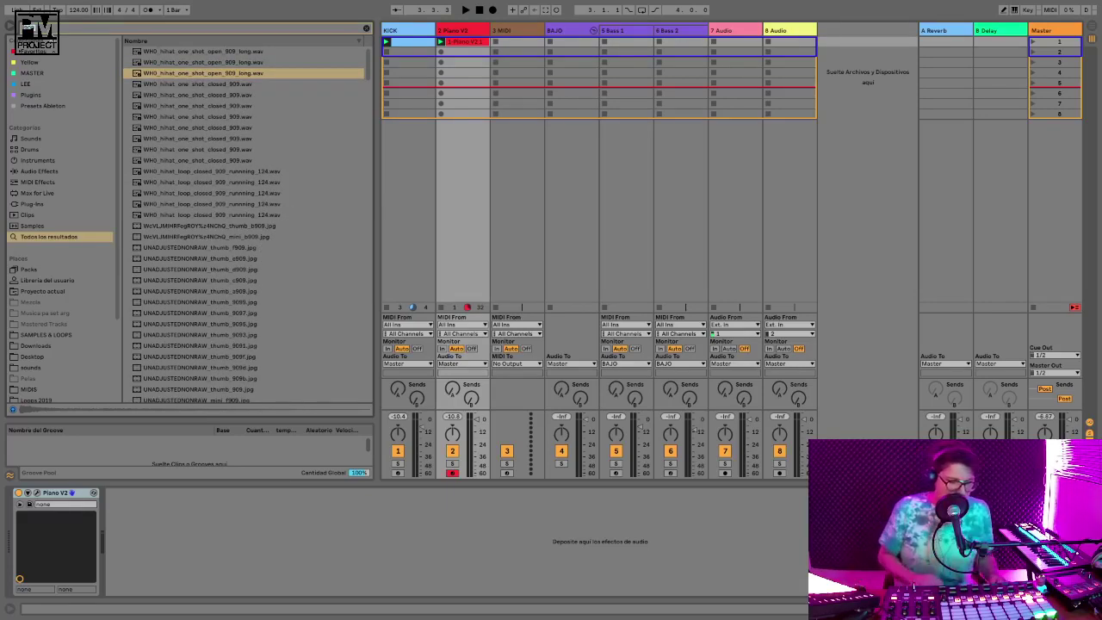
type("clap")
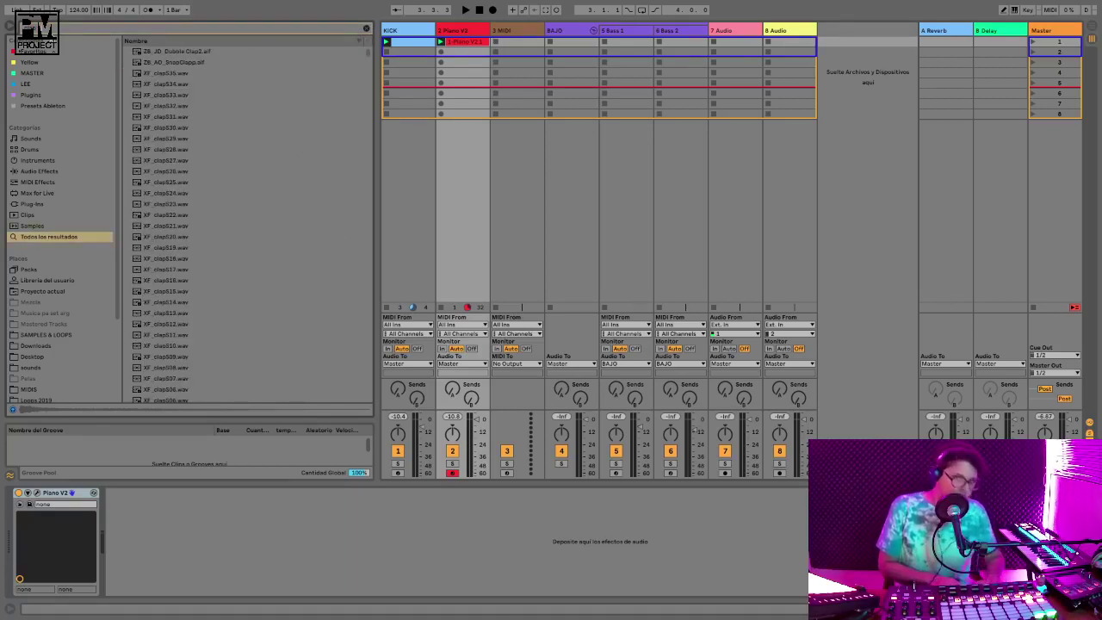
type(" 909")
left_click(200, 62)
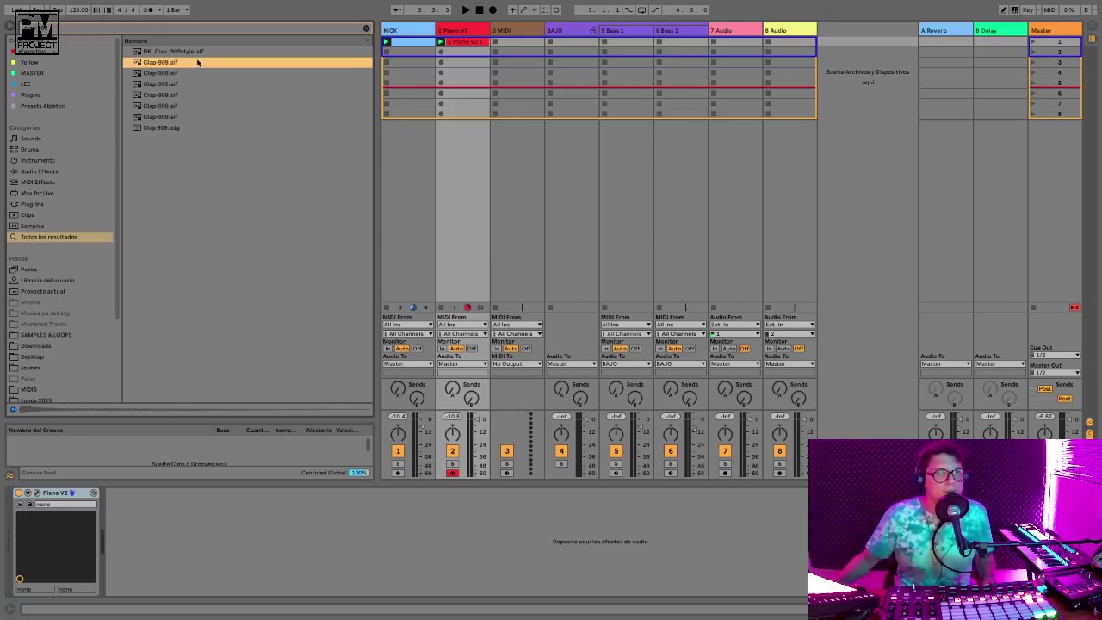
key("Up")
key("Down")
key("Down")
key("Down")
key("Down")
key("Down")
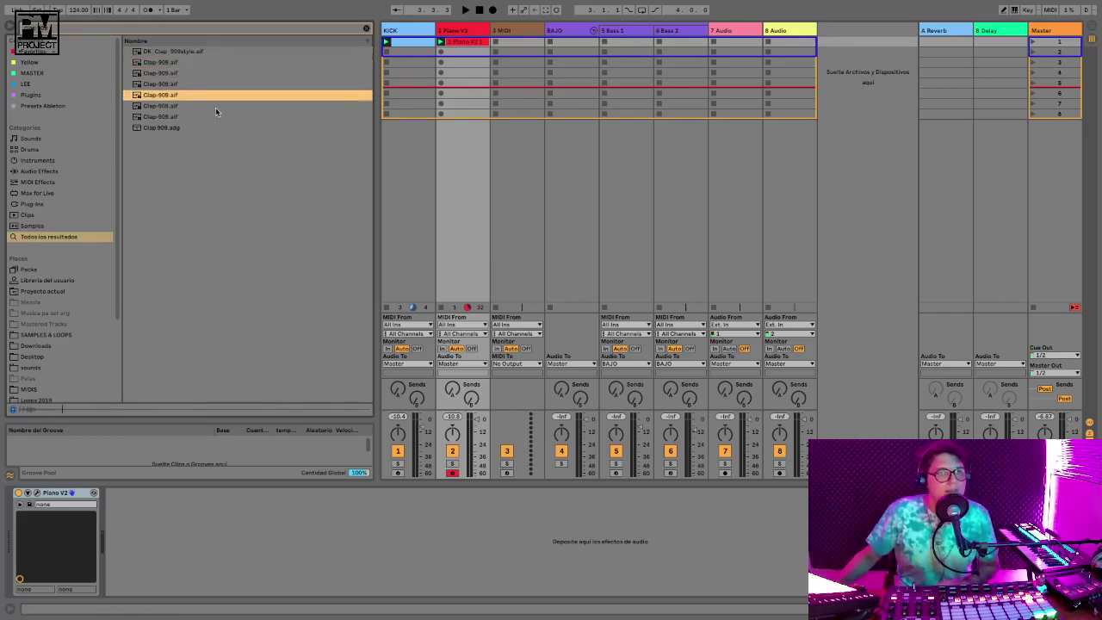
key("Up")
key("Down")
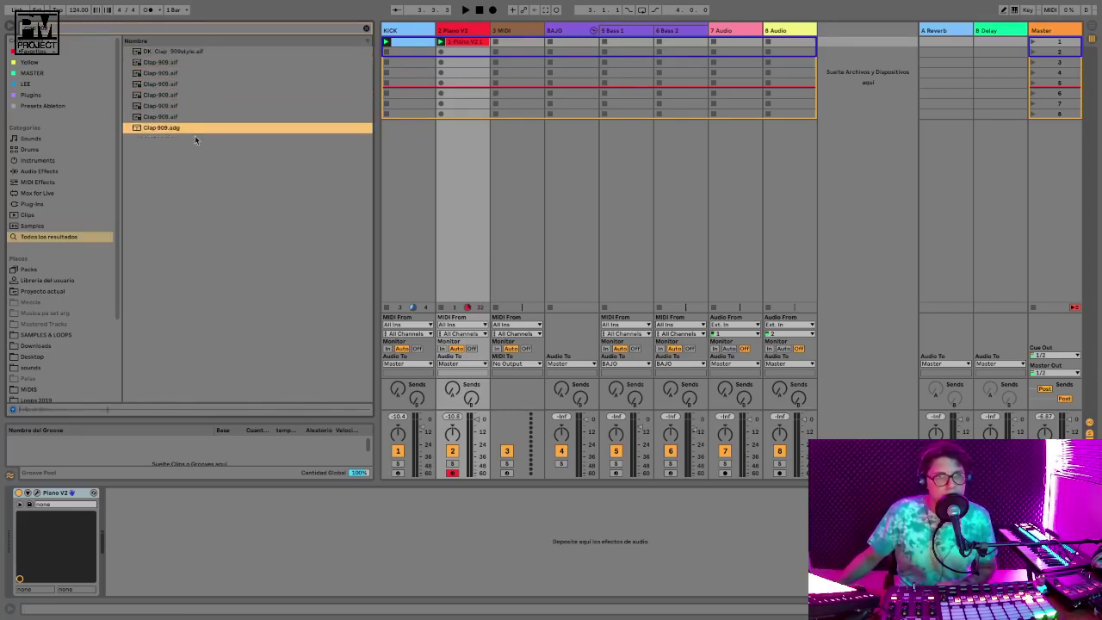
key("Up")
Try Clap-909.aif as a clip on a new audio track and on the 3 MIDI track, removing it each time
left_click_drag(163, 119, 838, 46)
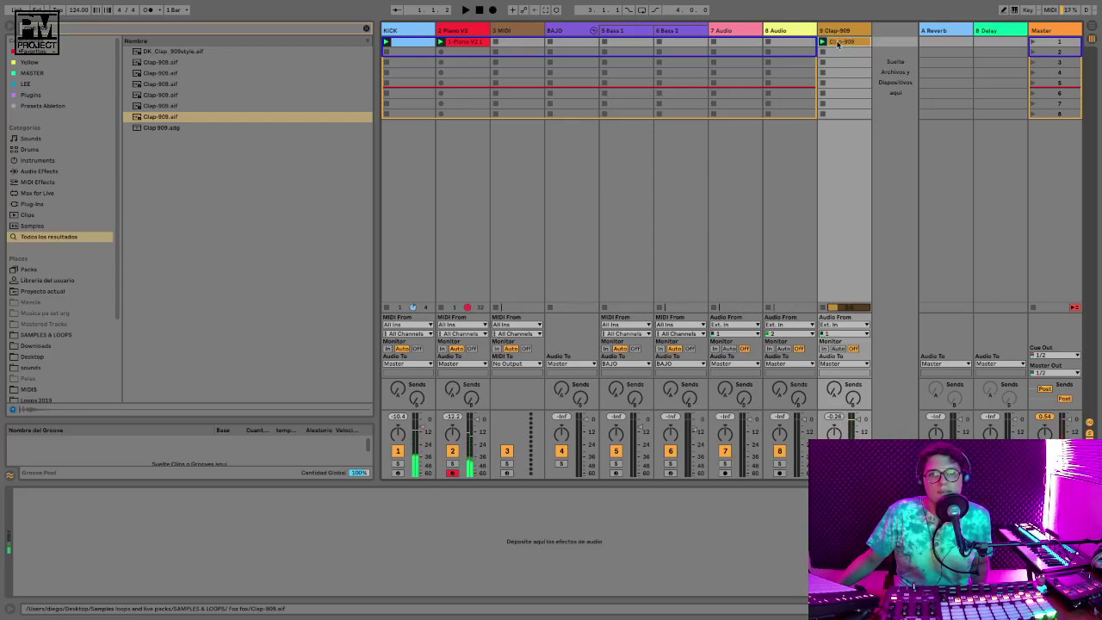
key("Delete")
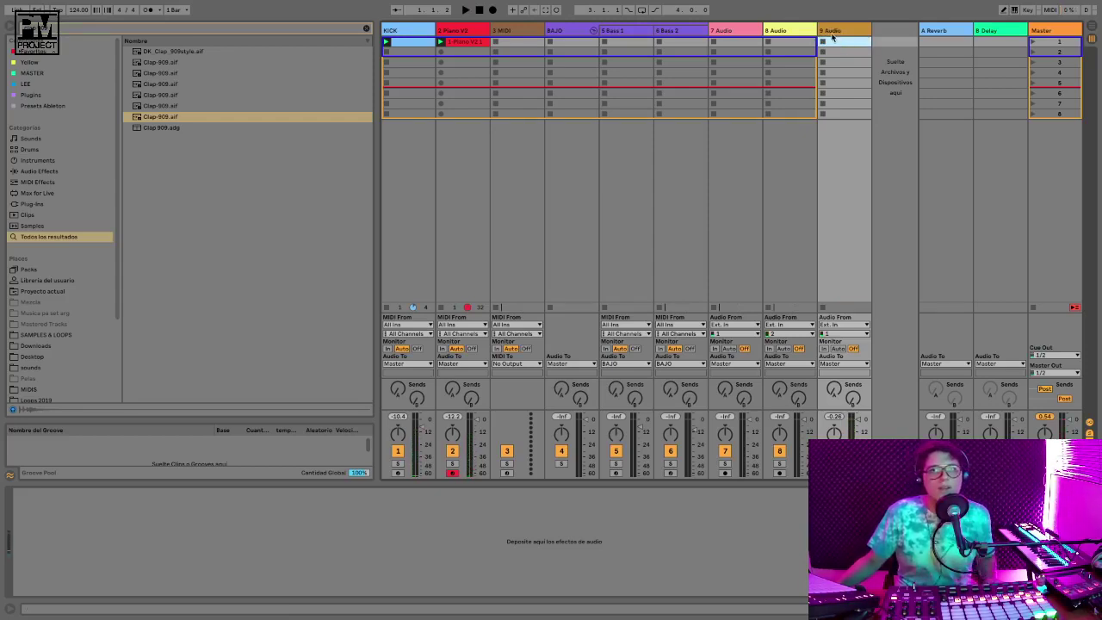
left_click(833, 32)
left_click(515, 38)
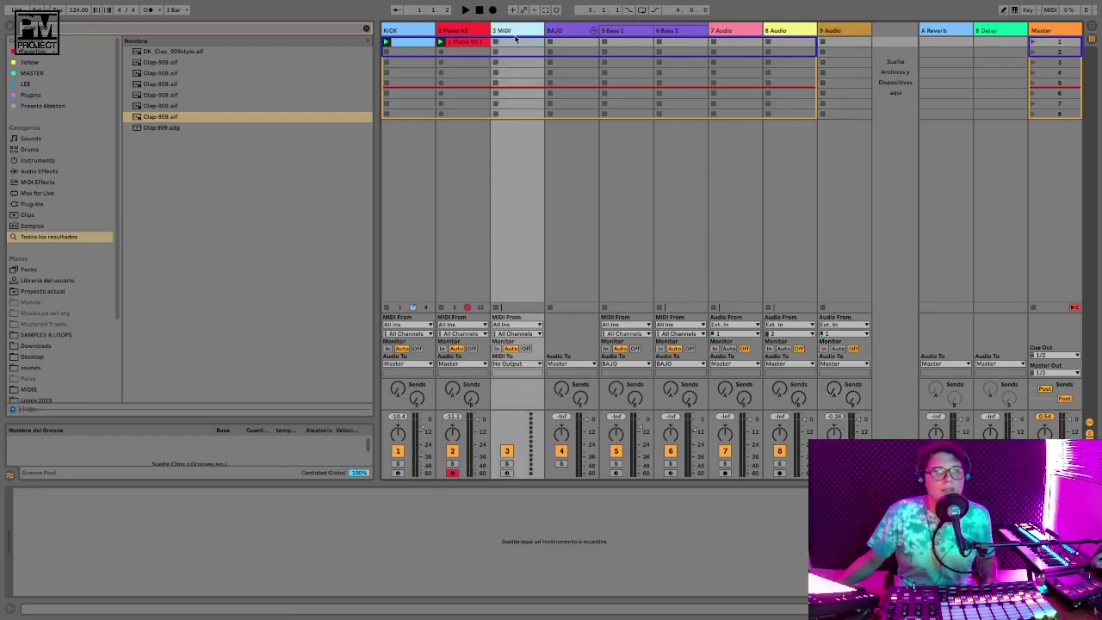
left_click_drag(192, 110, 507, 44)
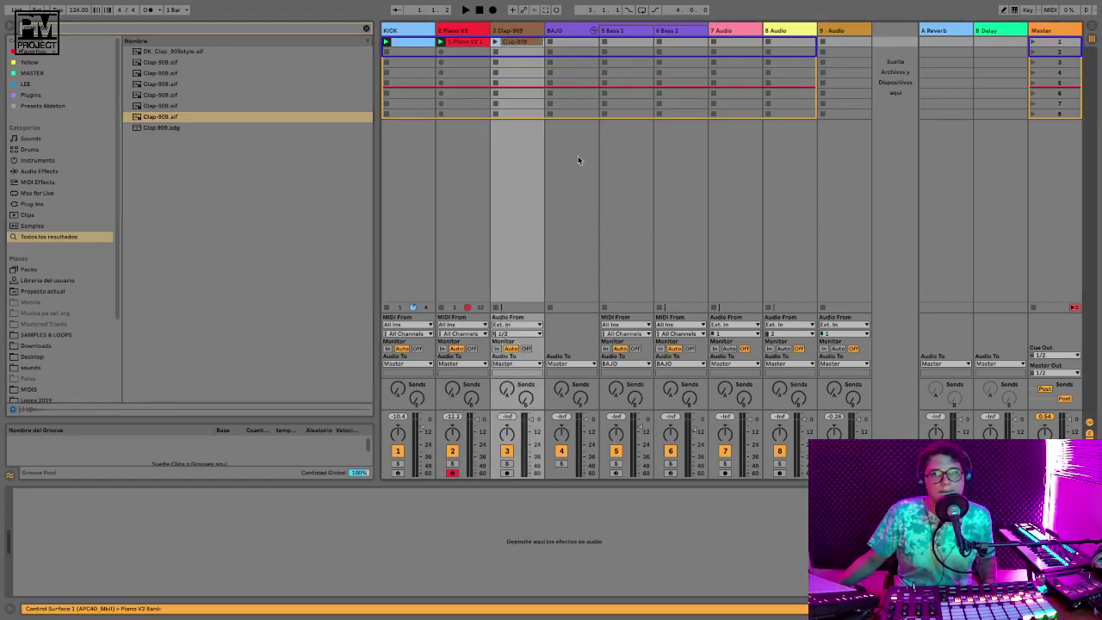
key("ctrl+z")
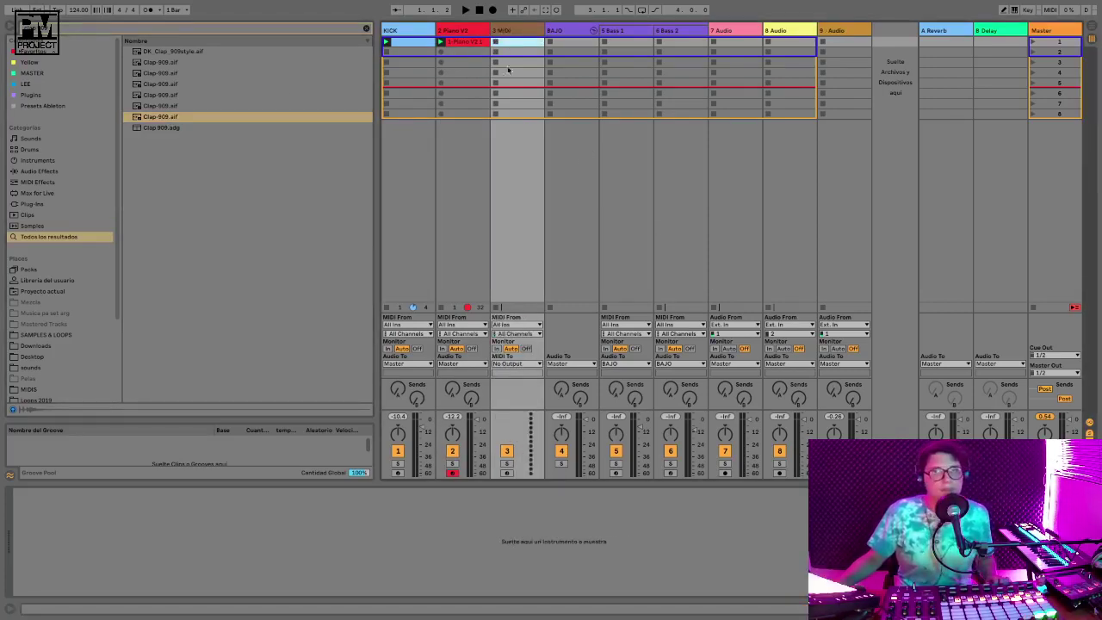
Insert an empty Drum Rack track between Piano V2 and the 3 MIDI track, and create a MIDI clip in its first slot
left_click(366, 29)
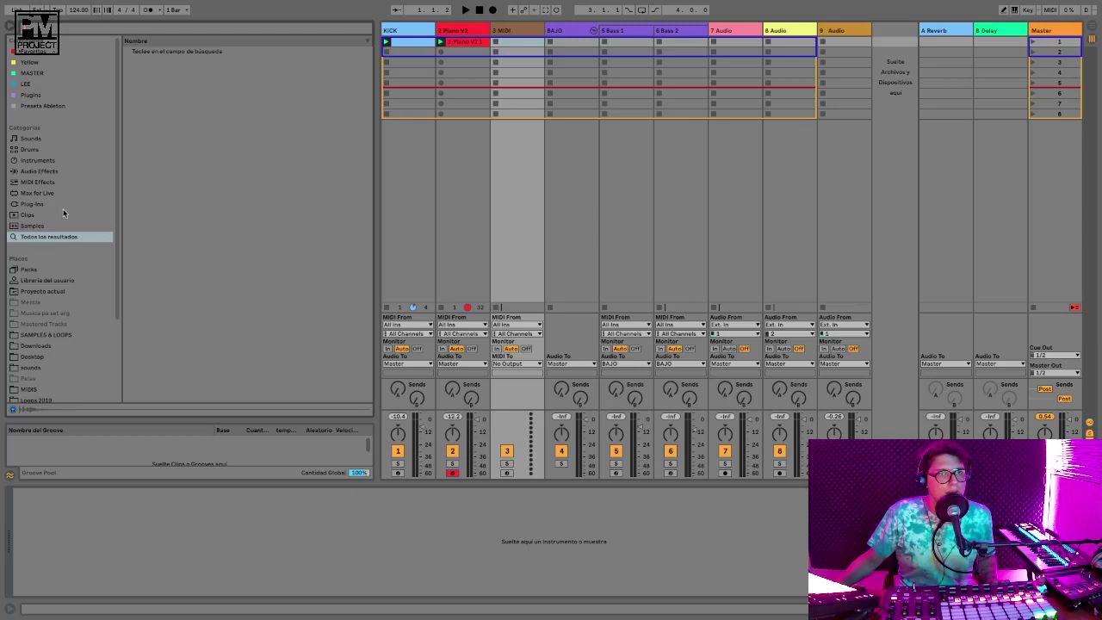
left_click(42, 222)
left_click(42, 217)
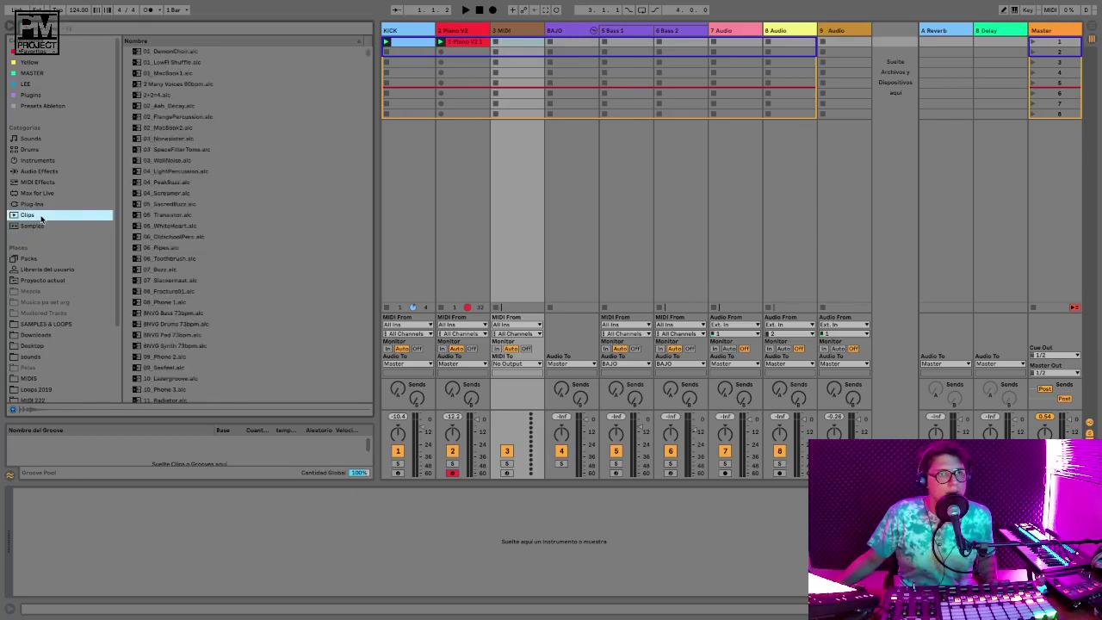
left_click(35, 225)
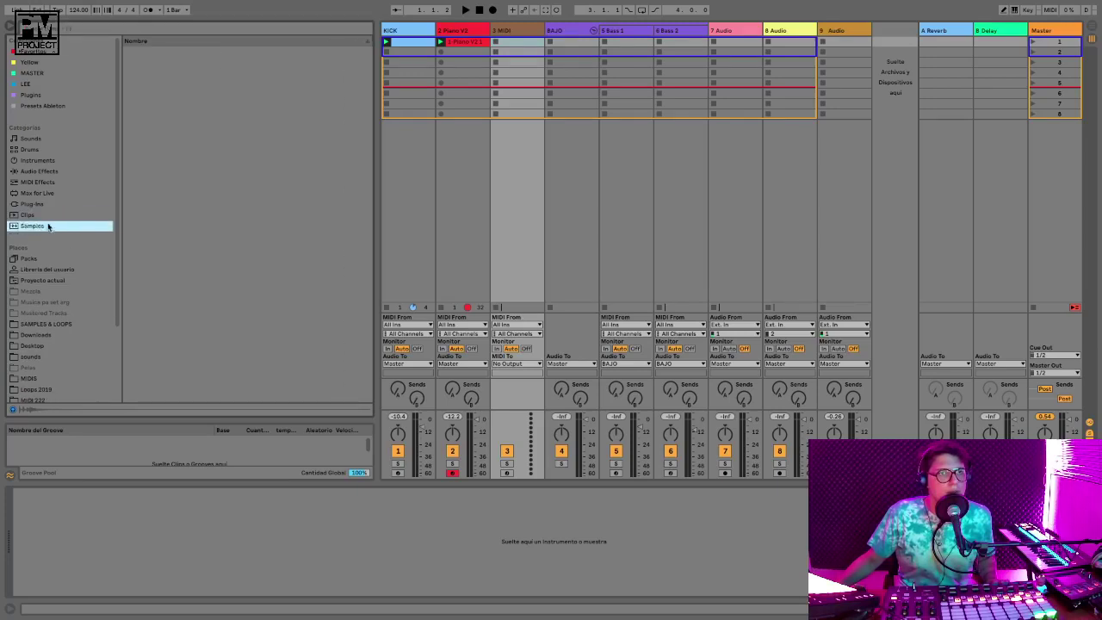
left_click(43, 181)
left_click(37, 160)
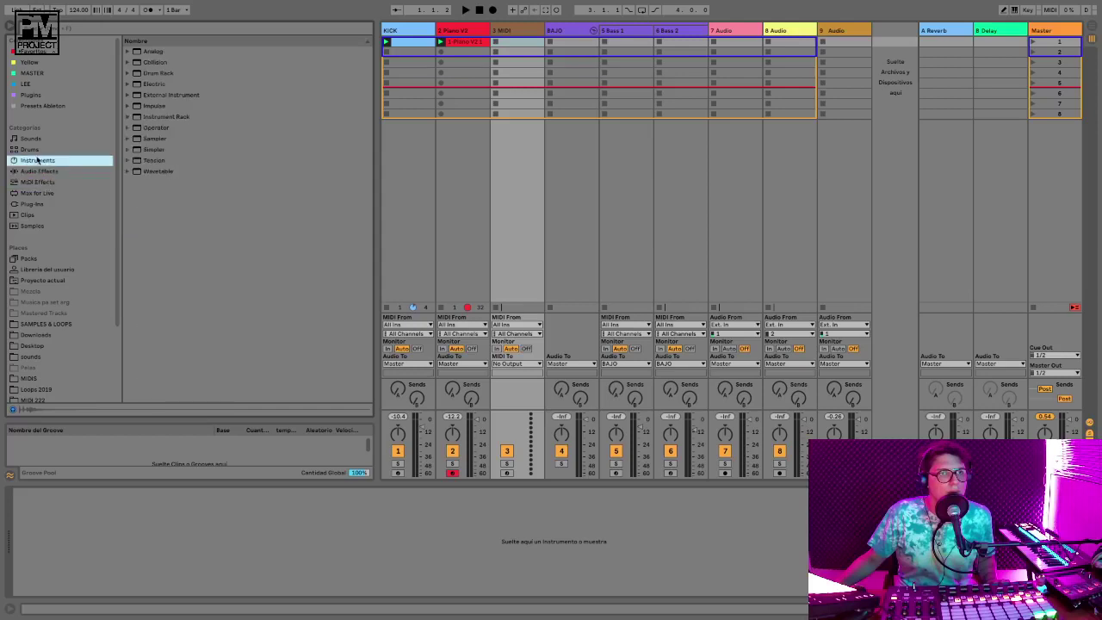
left_click(31, 150)
left_click_drag(147, 64, 491, 30)
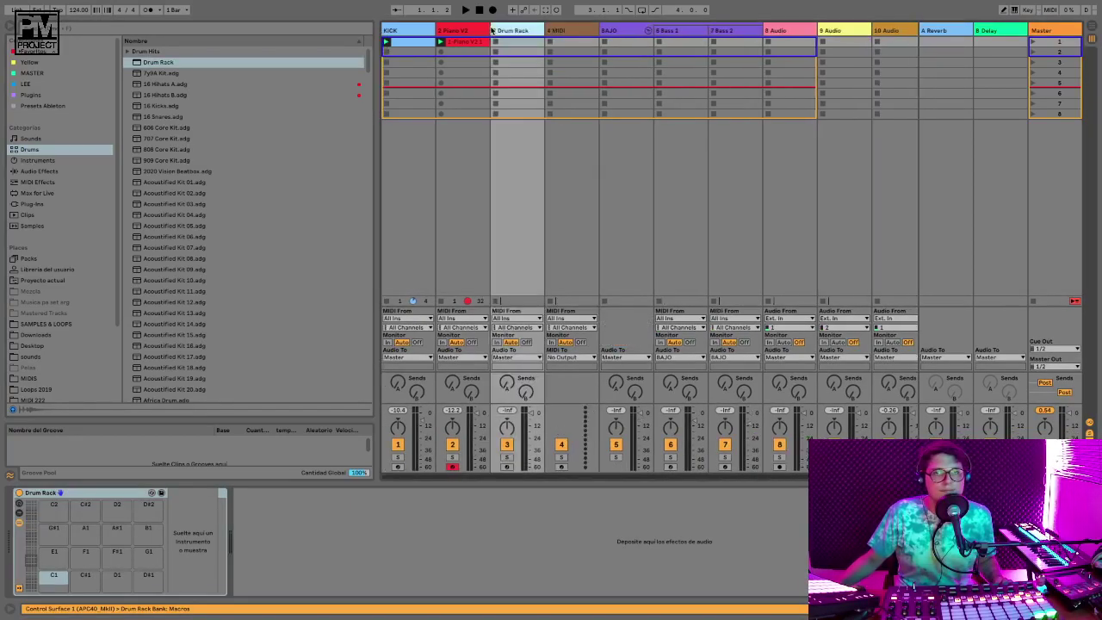
left_click(511, 44)
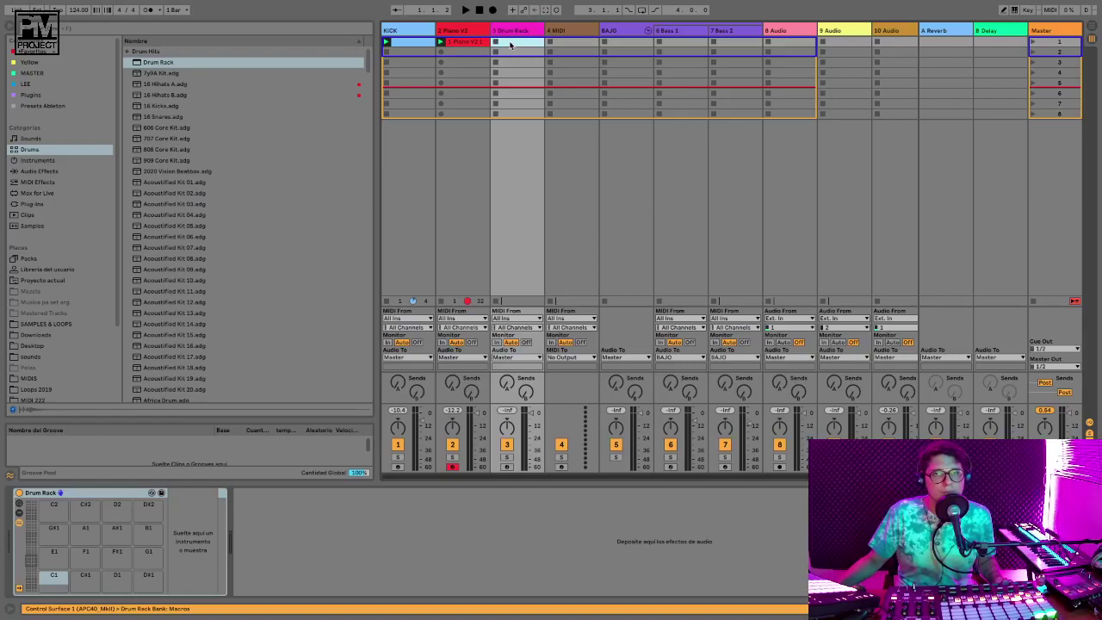
double_click(510, 44)
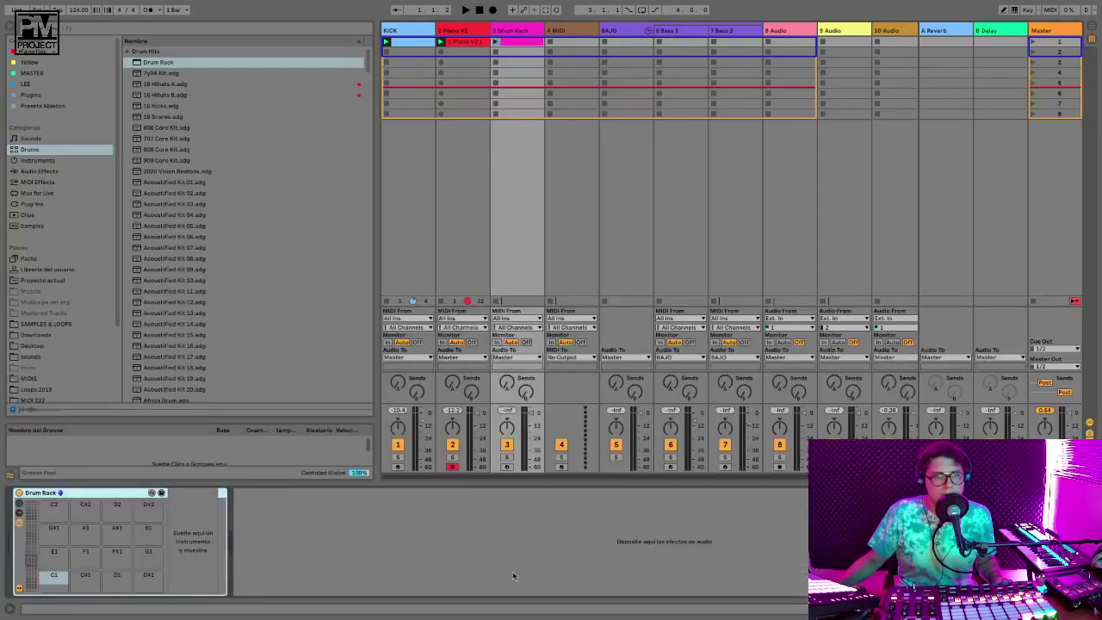
Search the library for "clap 909", audition the clap samples, and load Clap-909.aif onto the Drum Rack's C2 pad
left_click(91, 30)
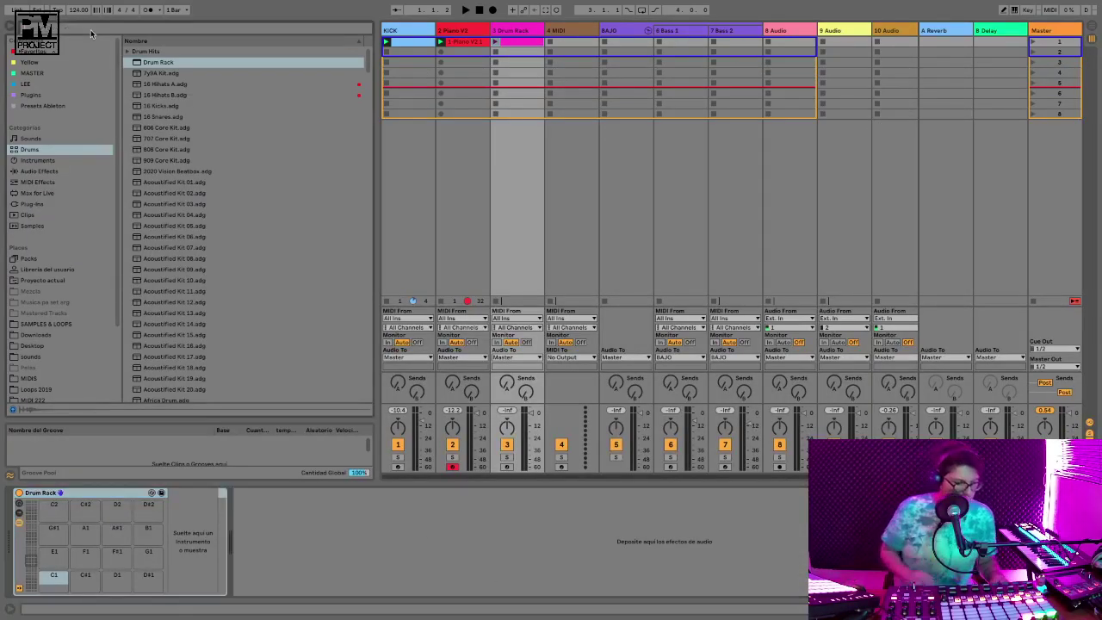
type("clap 808")
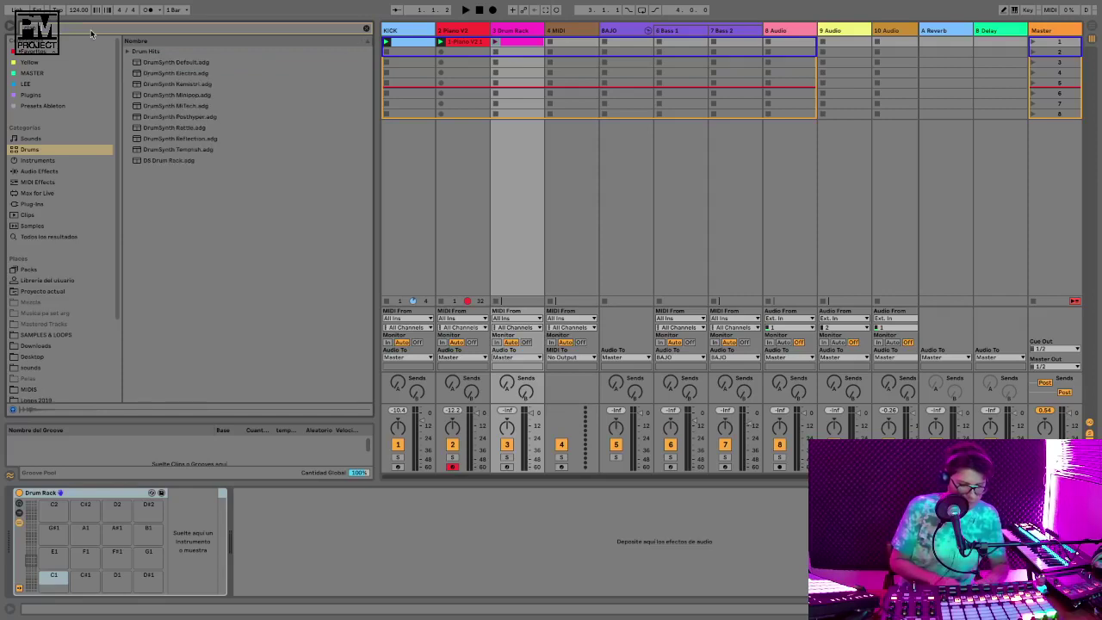
left_click(129, 51)
left_click(135, 63)
key("Down")
key("Down")
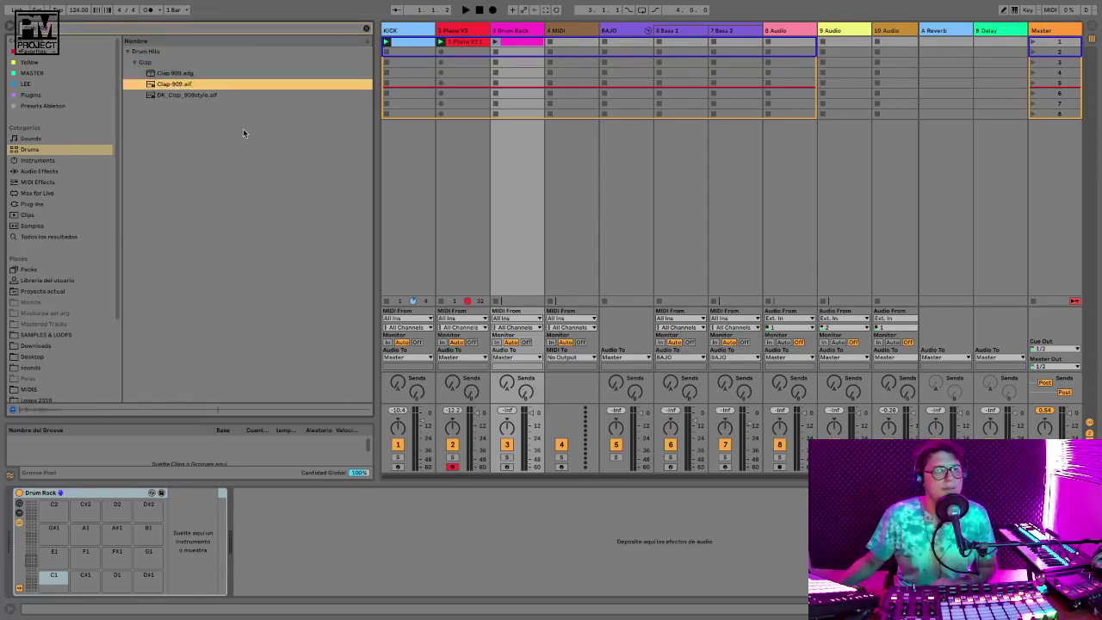
key("Down")
key("Up")
key("Down")
key("Up")
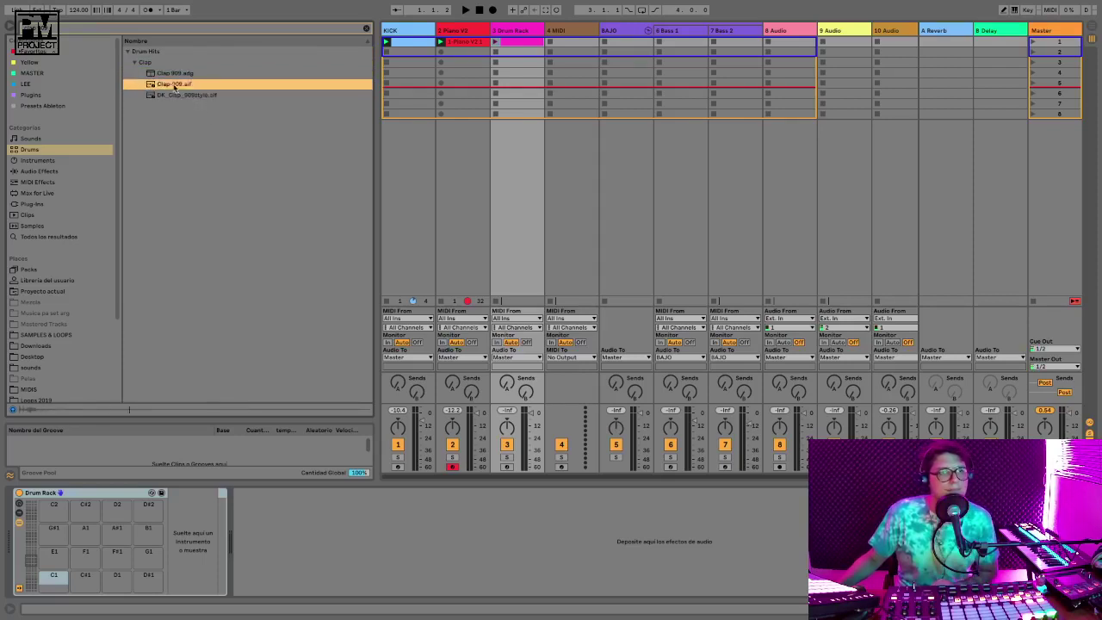
left_click_drag(174, 85, 56, 508)
Arm the Drum Rack track, add Clap-909 notes on beats 2 and 4 of its clip, and launch the clip
key("shift+Tab")
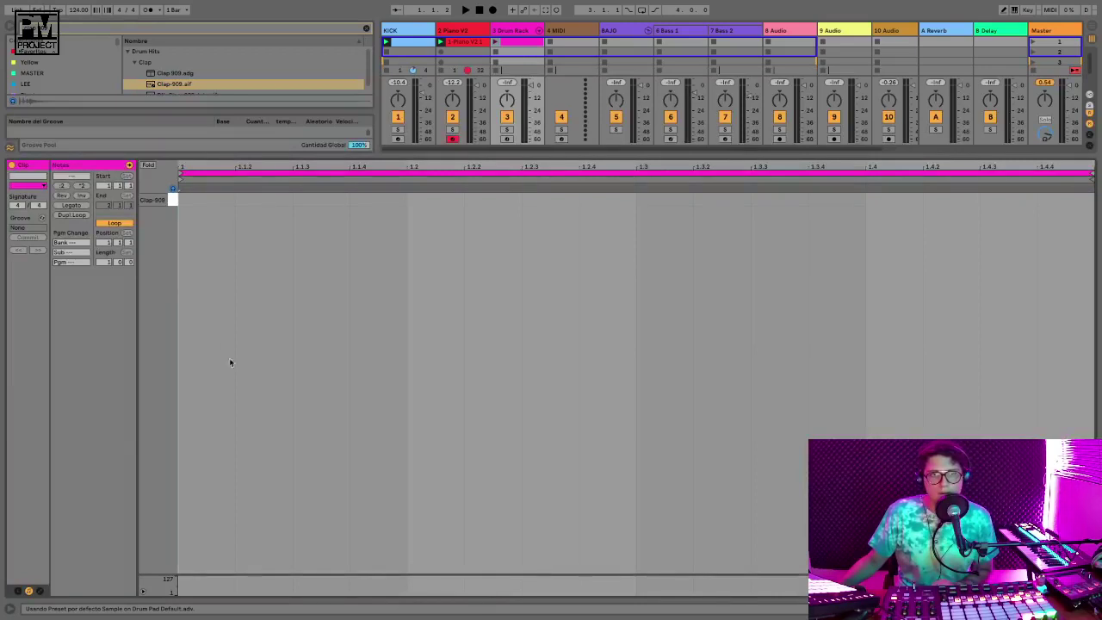
key("space")
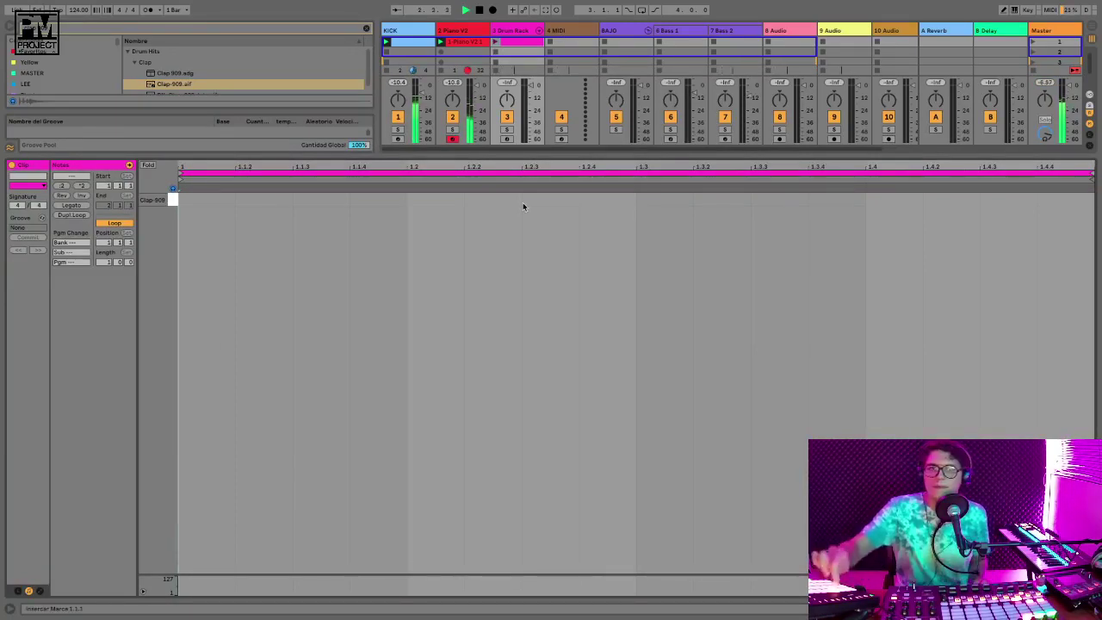
left_click(507, 140)
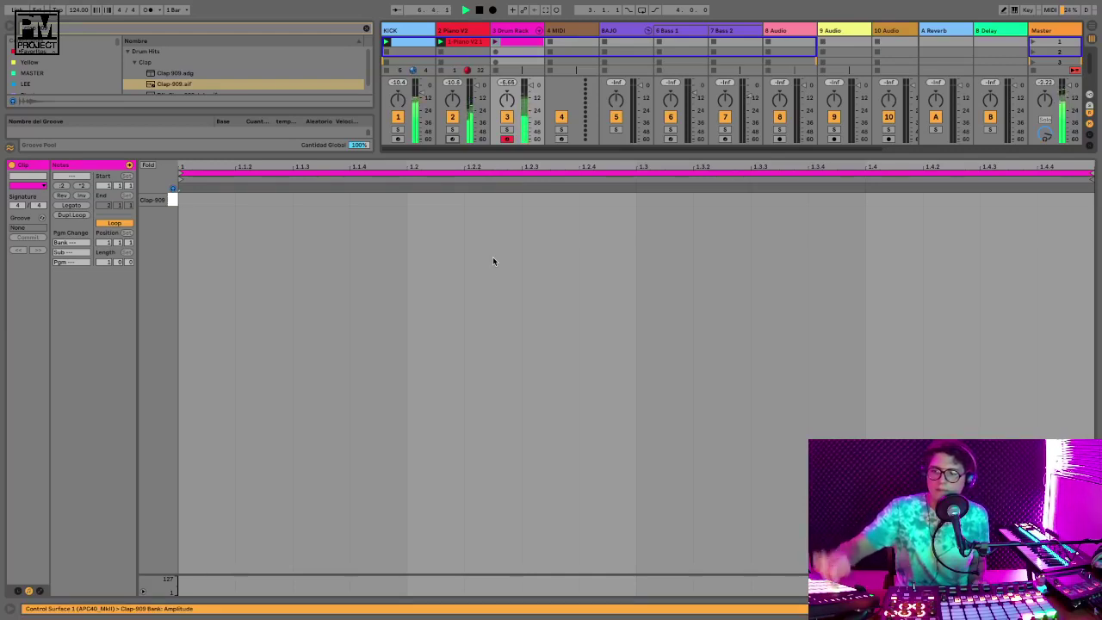
double_click(435, 199)
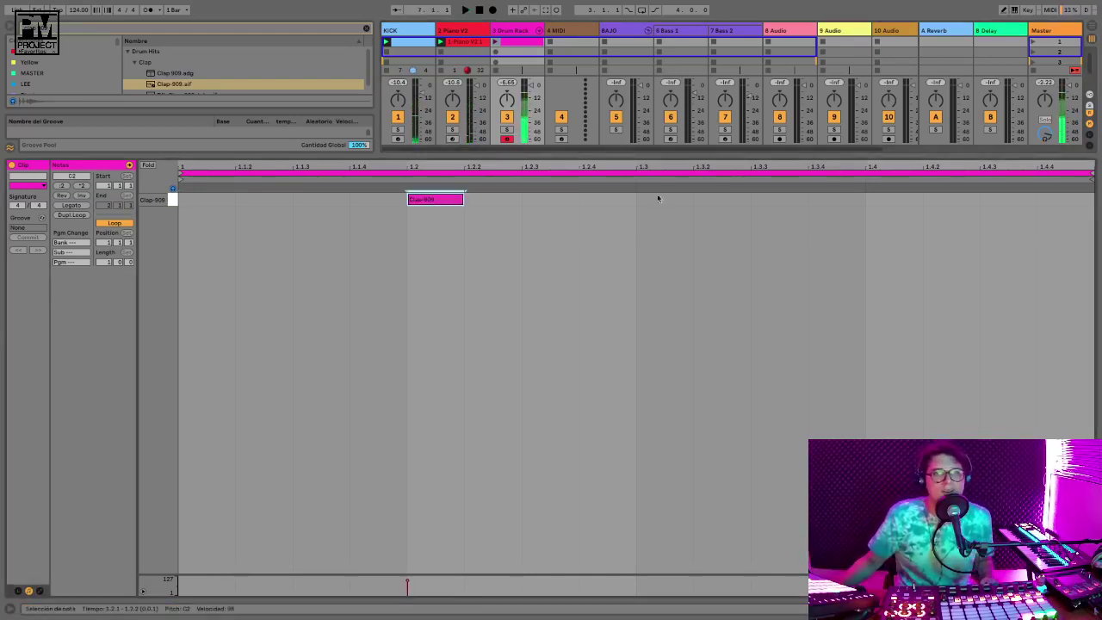
double_click(877, 199)
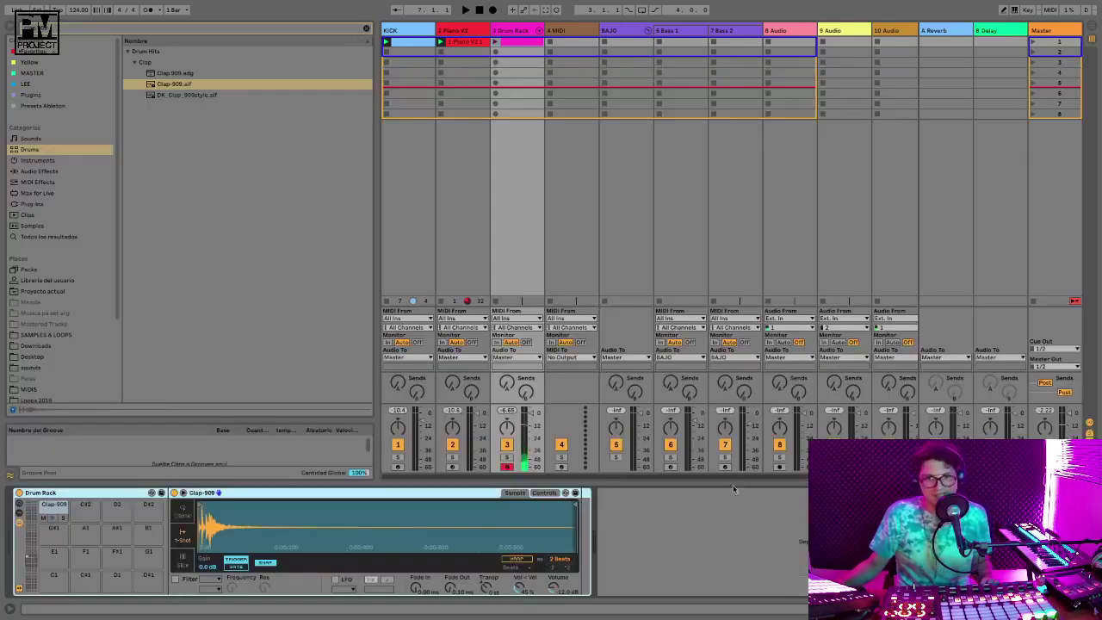
left_click(496, 41)
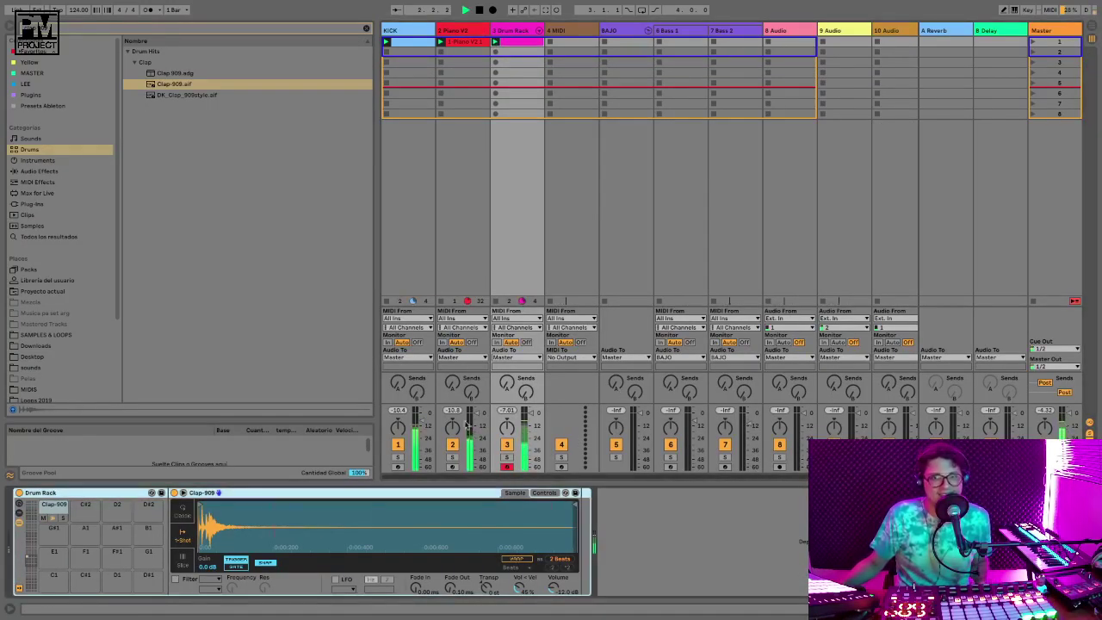
Insert a new return track after B Delay and load the Reverb audio effect onto it
left_click(366, 30)
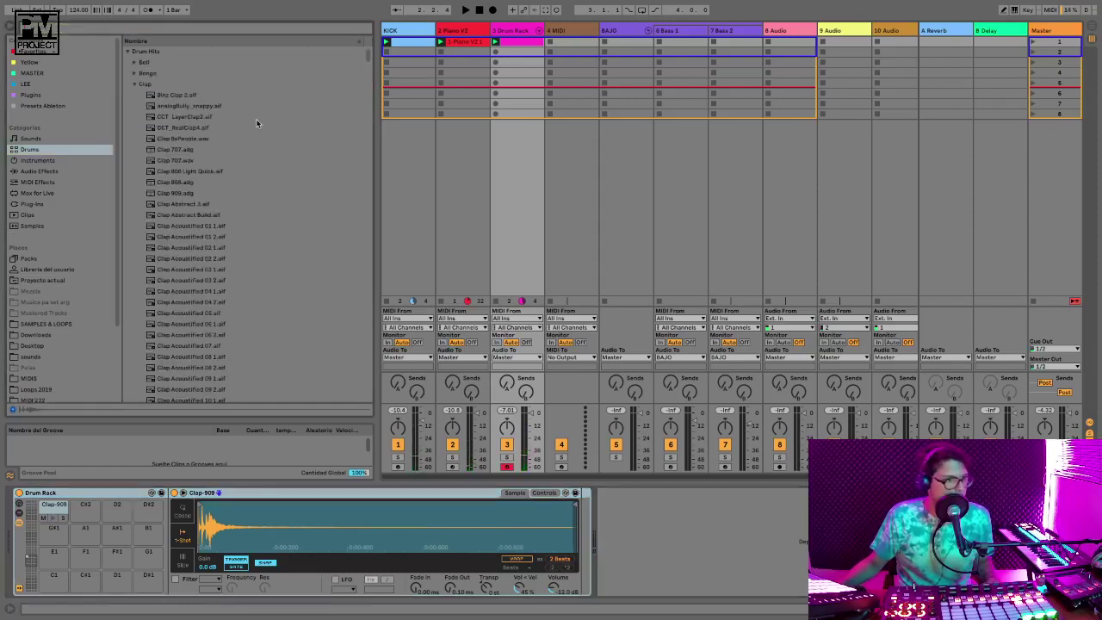
scroll(39, 191, "down", 1)
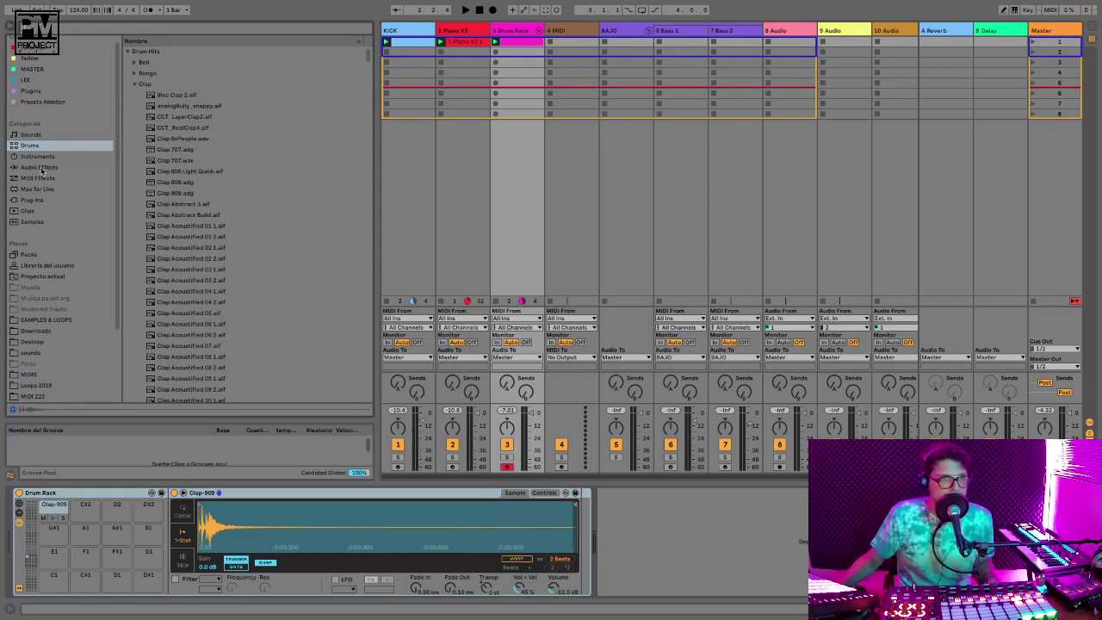
left_click(39, 168)
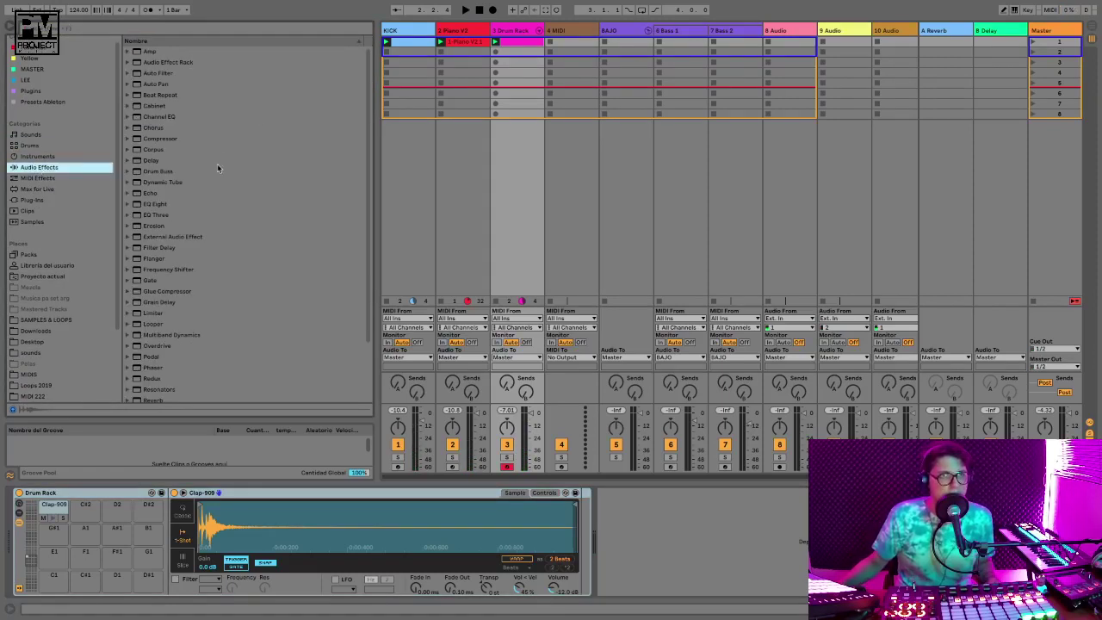
scroll(189, 249, "down", 4)
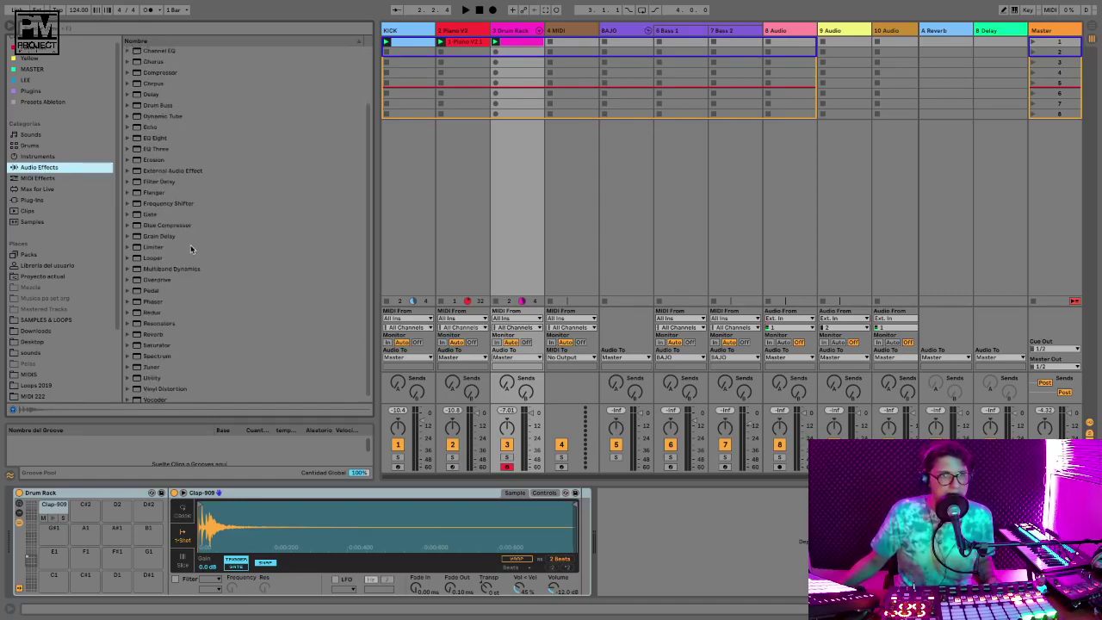
left_click(155, 334)
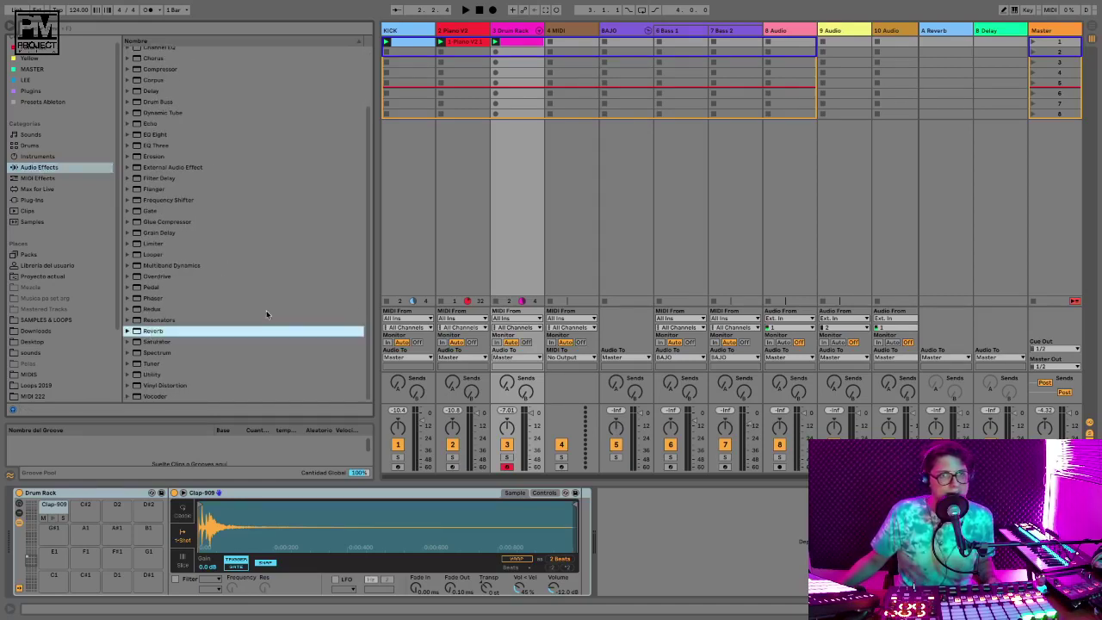
left_click(996, 32)
right_click(994, 33)
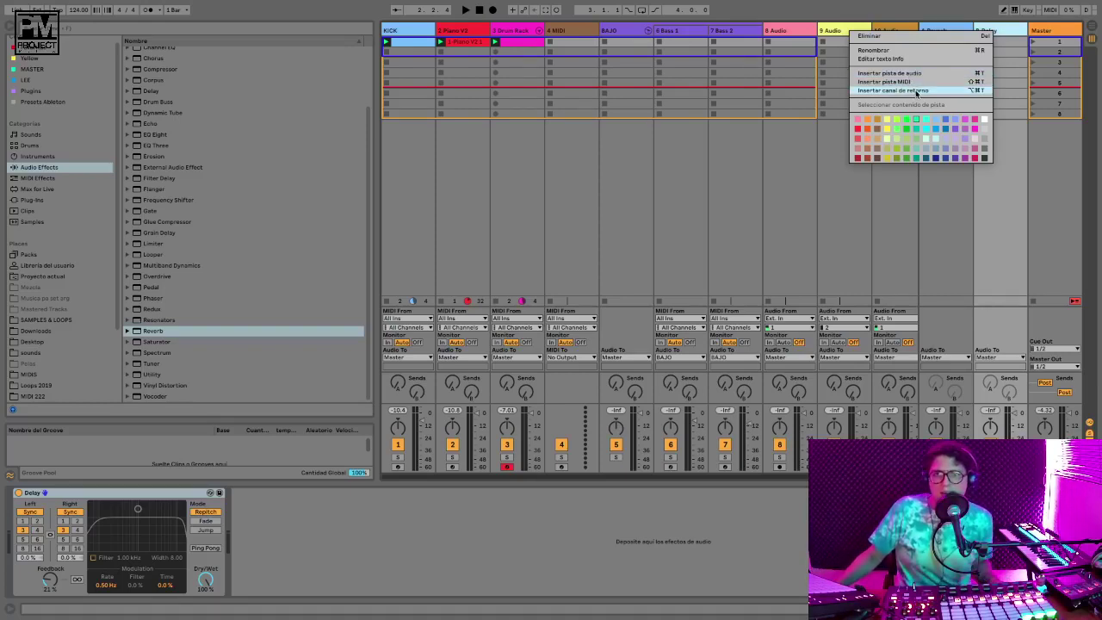
left_click(911, 92)
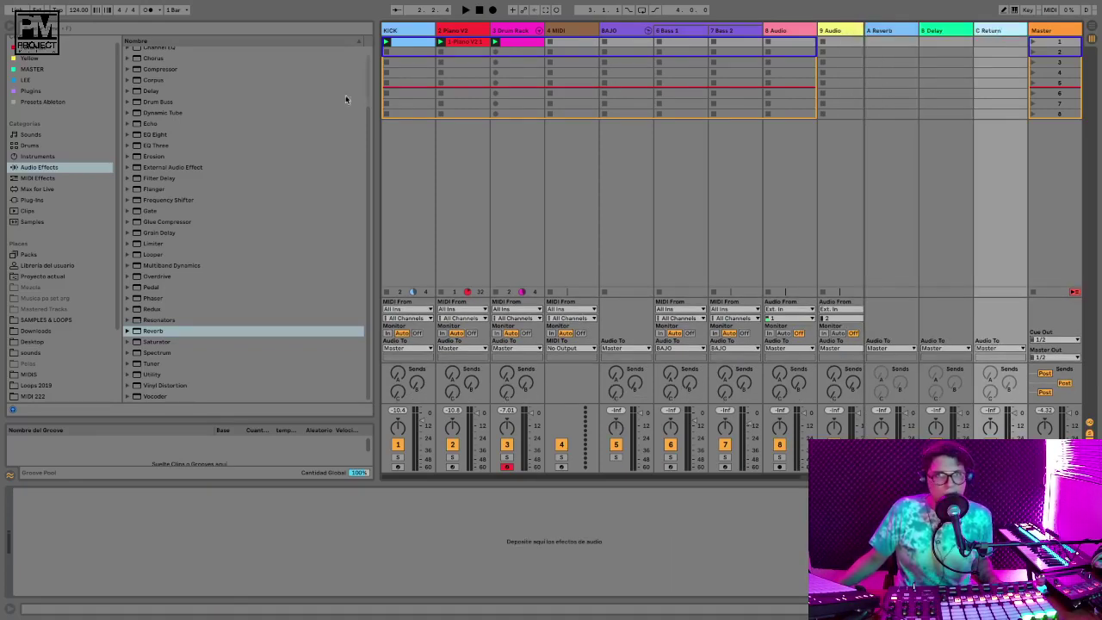
left_click_drag(152, 331, 987, 34)
Rename the new return track to "clap"
right_click(987, 35)
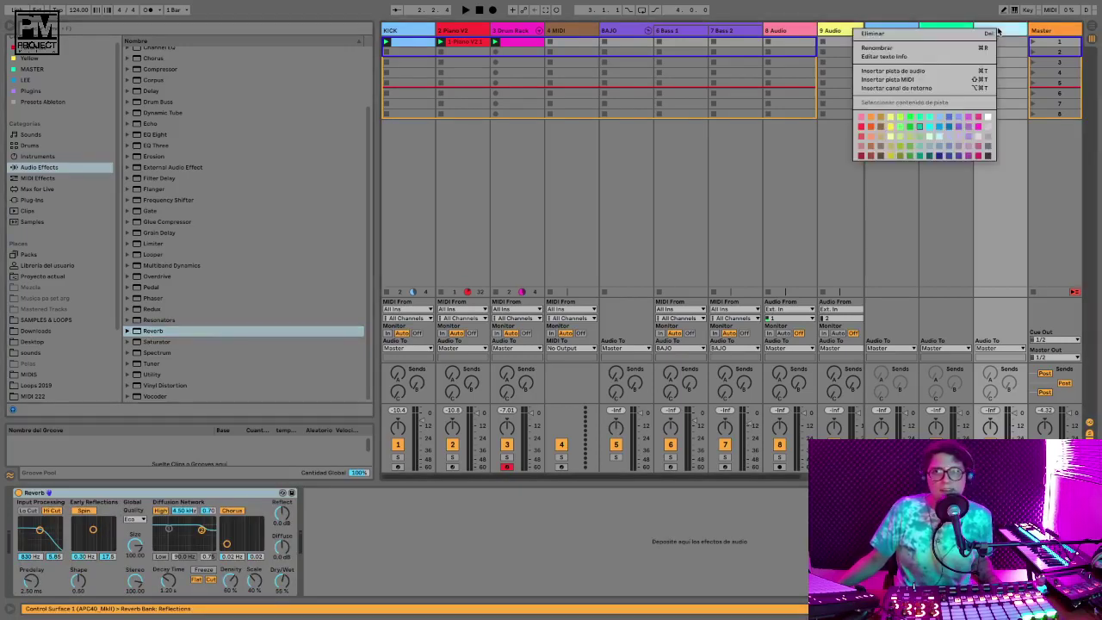
left_click(870, 47)
type("clap")
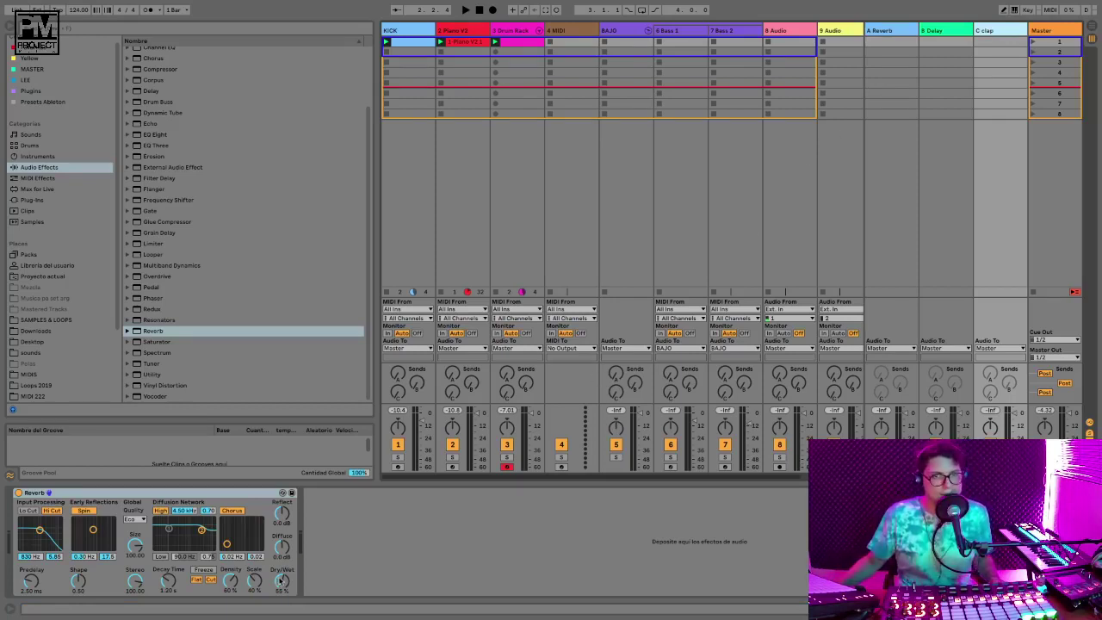
Set the Reverb to 100% wet with a decay time slightly above 2 s, and raise the Drum Rack track's send C during playback
left_click_drag(281, 581, 281, 534)
key("space")
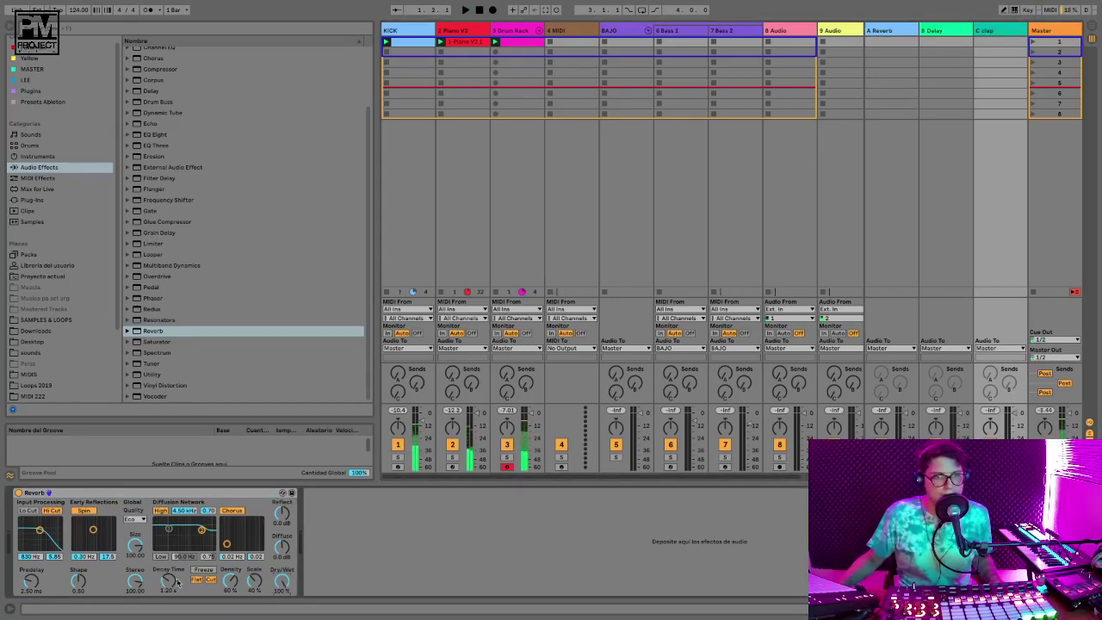
left_click_drag(506, 392, 506, 351)
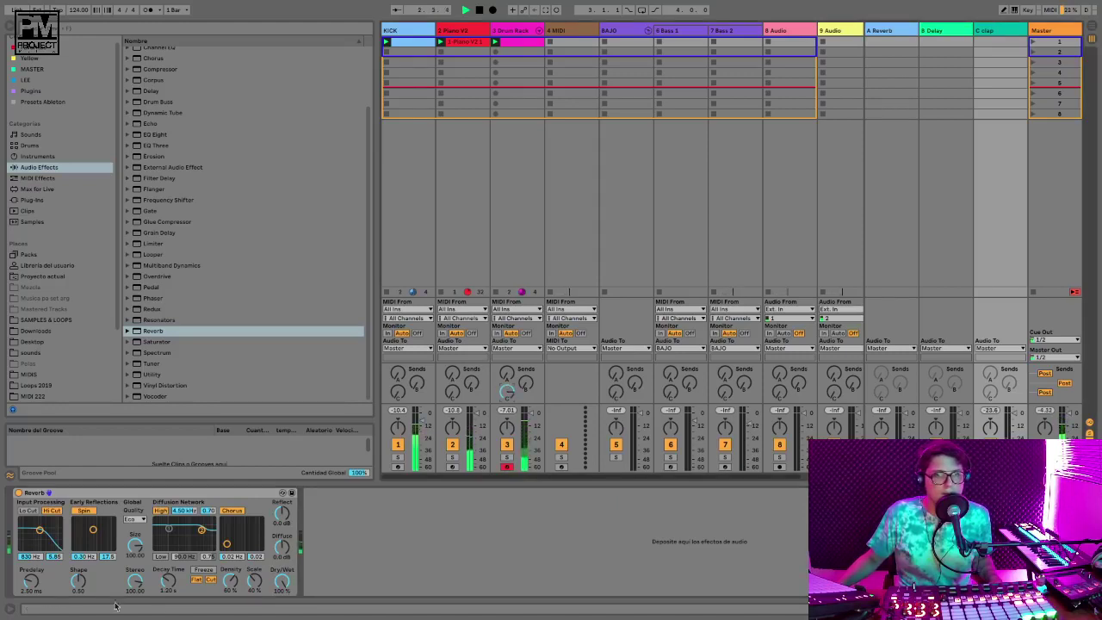
left_click_drag(168, 579, 168, 571)
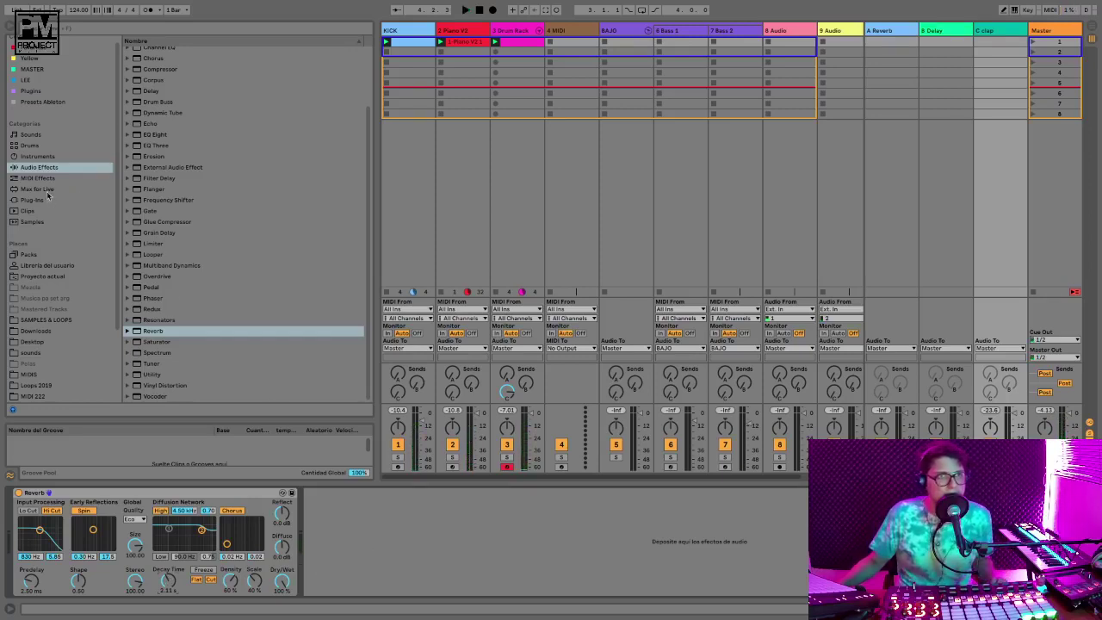
Add a Compressor after the Reverb on the clap return track
left_click(39, 177)
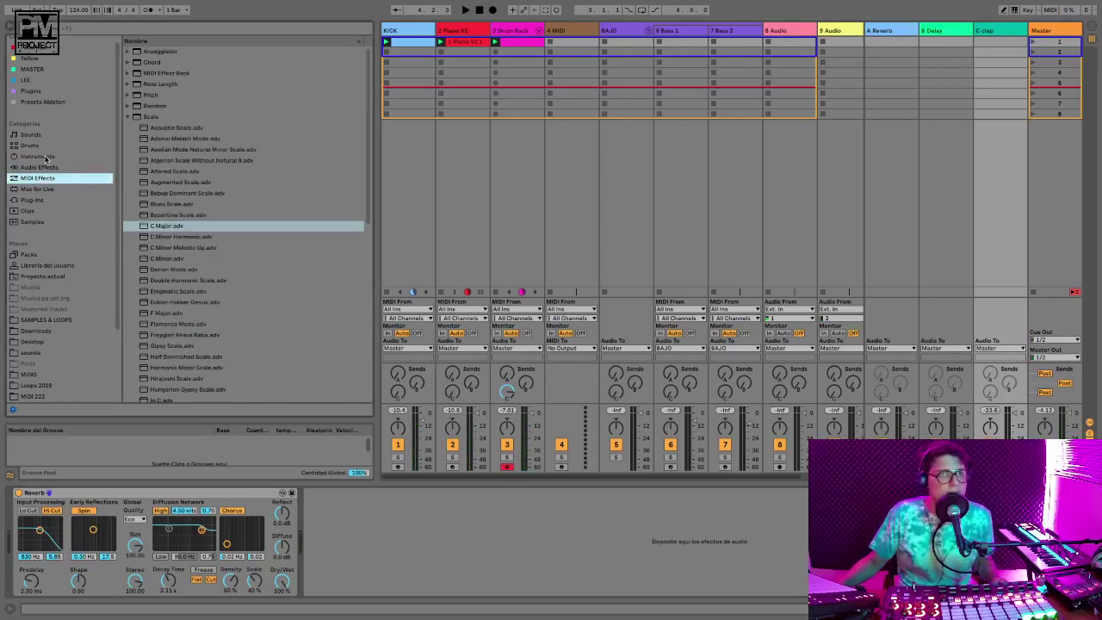
left_click(43, 167)
scroll(194, 353, "up", 2)
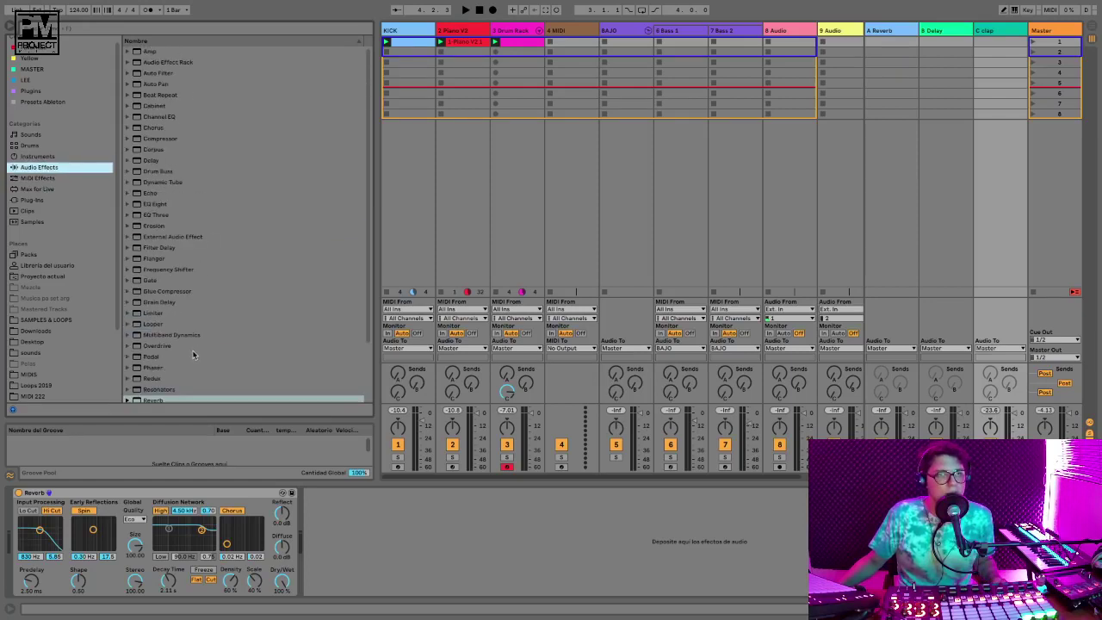
scroll(182, 301, "down", 2)
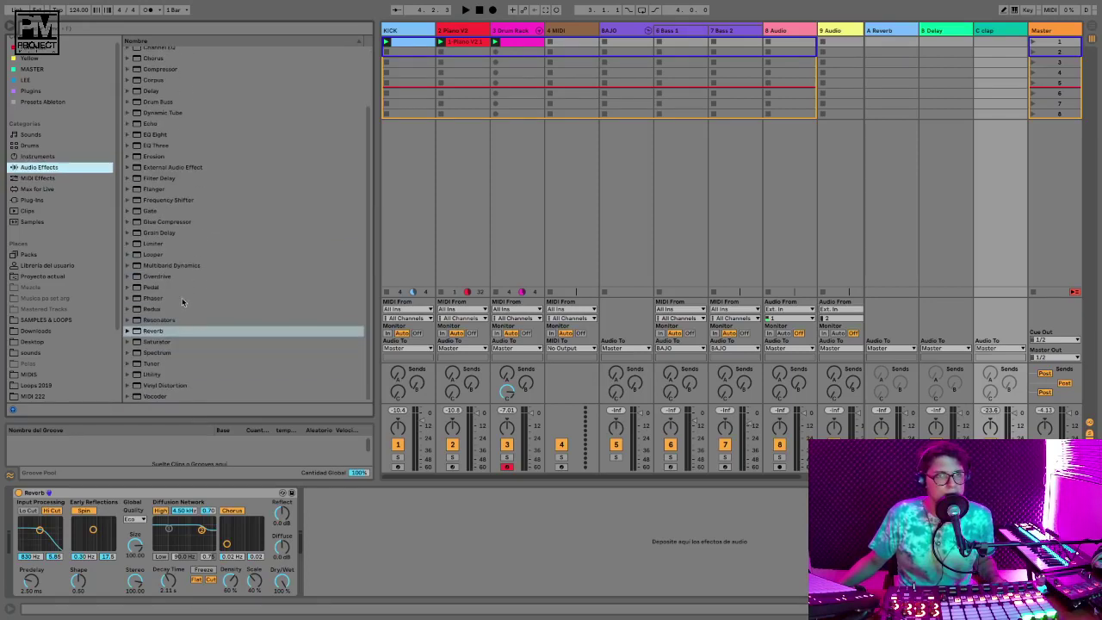
scroll(158, 403, "up", 2)
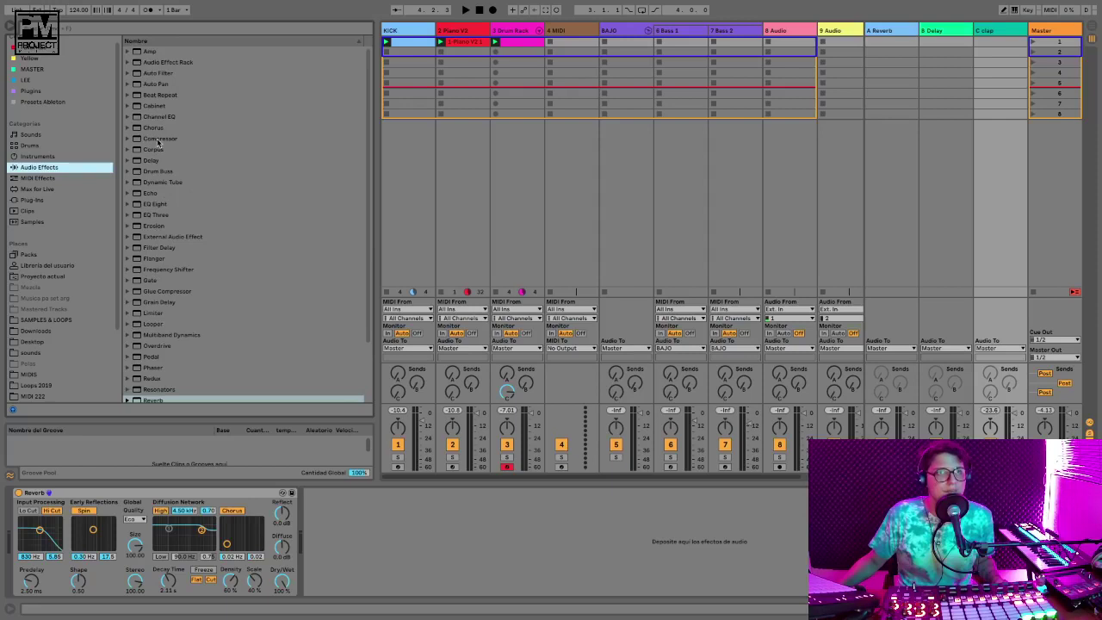
left_click_drag(158, 139, 381, 526)
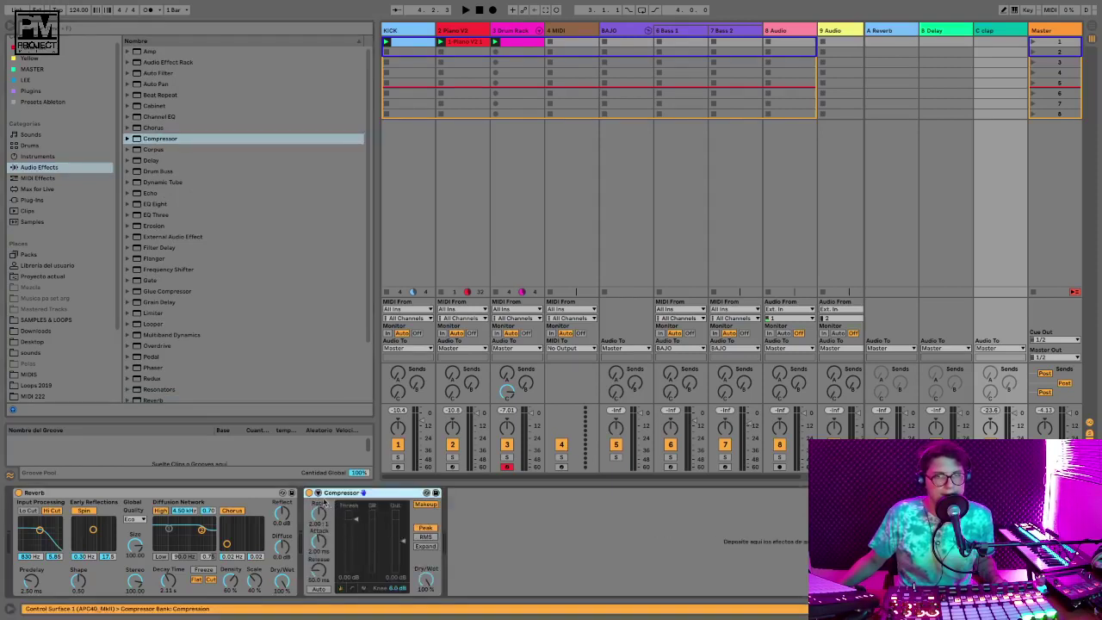
Enable the Compressor's sidechain and feed it from 3-Drum Rack, using the Clap-909 Post FX signal
left_click(317, 493)
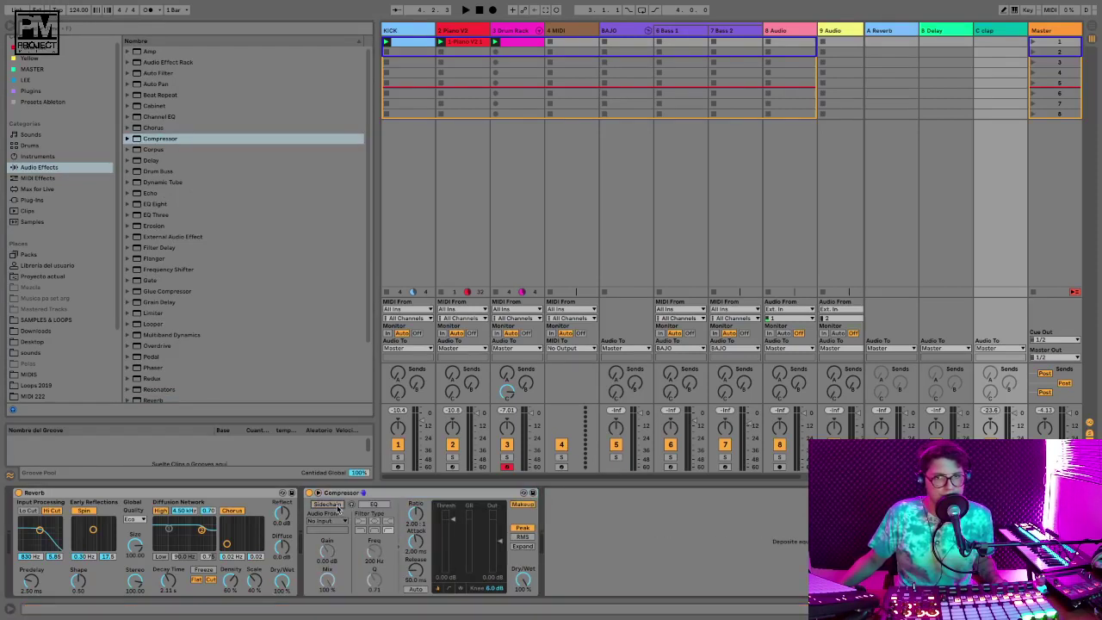
left_click(327, 521)
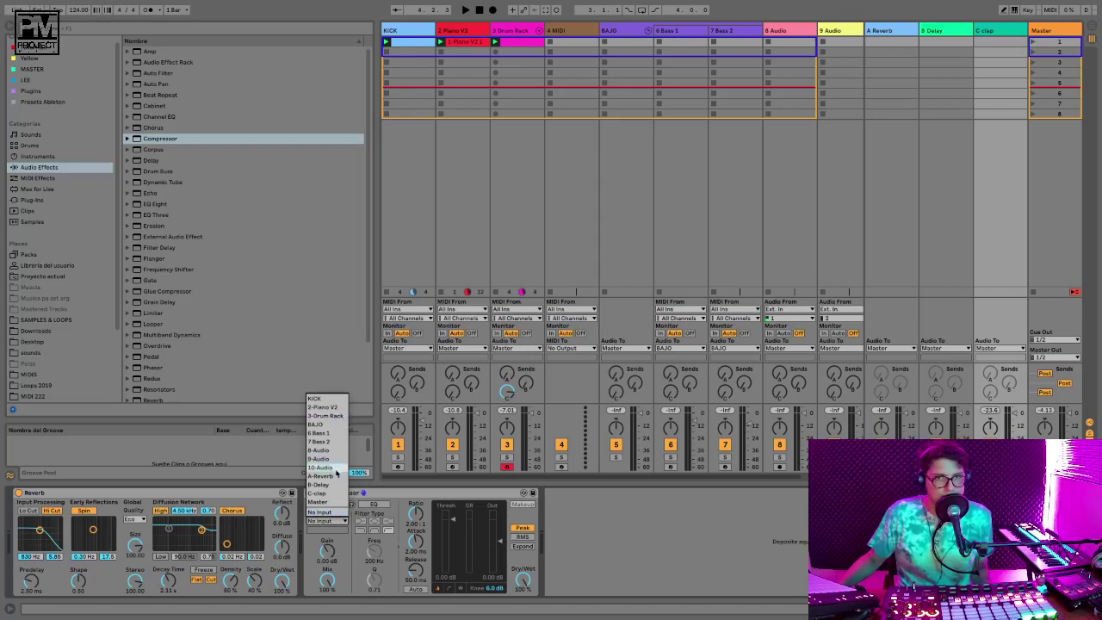
left_click(336, 416)
left_click(327, 530)
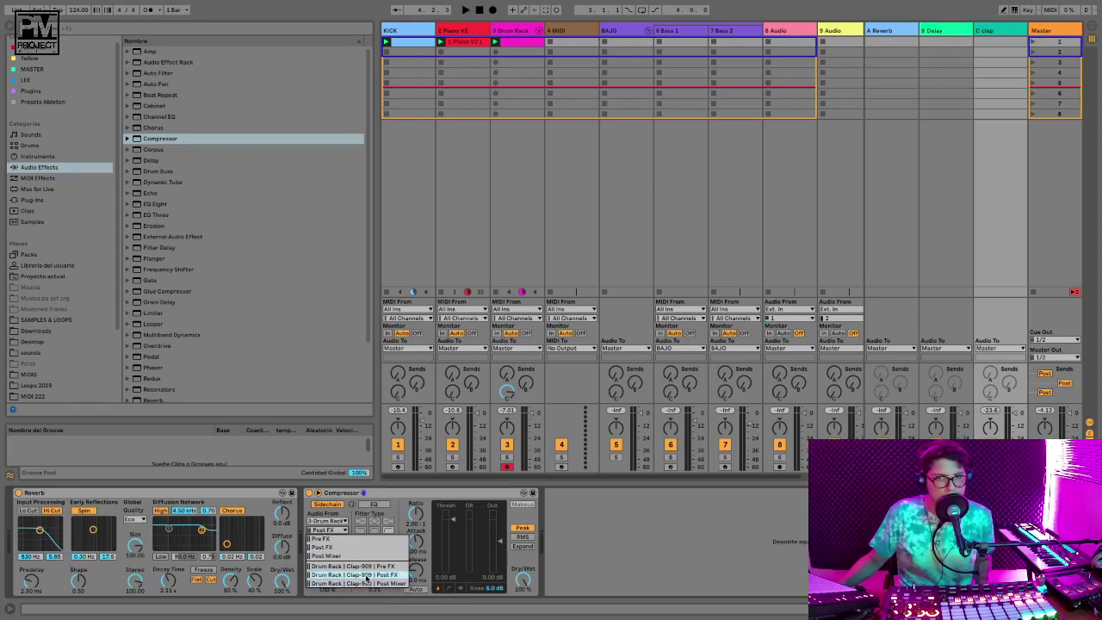
left_click(367, 574)
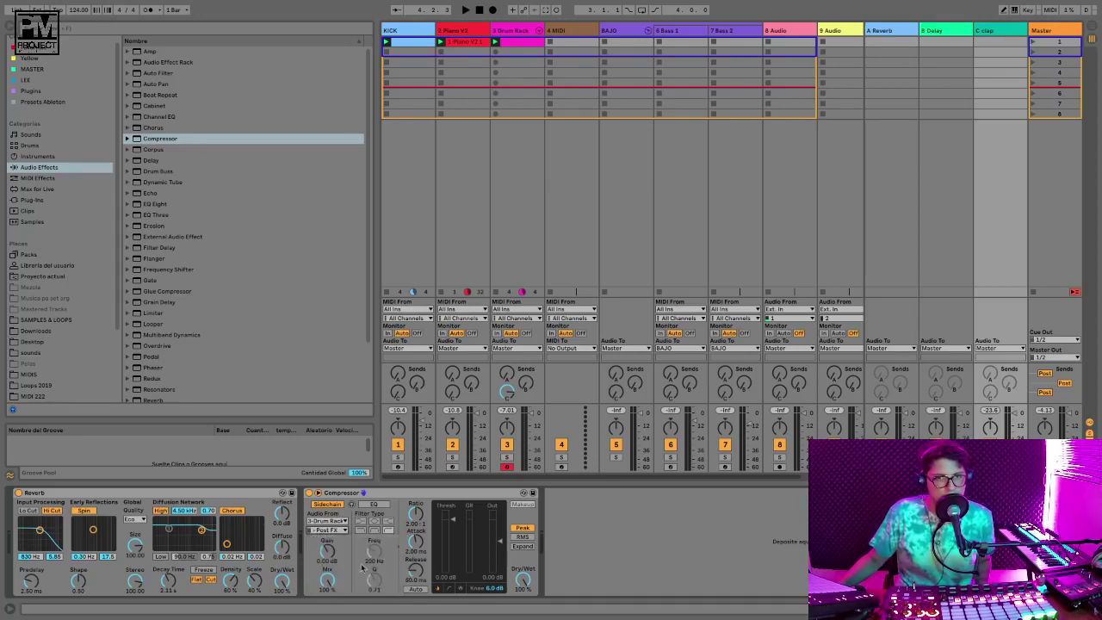
Lower the Compressor's threshold to about -37 dB during playback and display its gain reduction in the activity view
key("space")
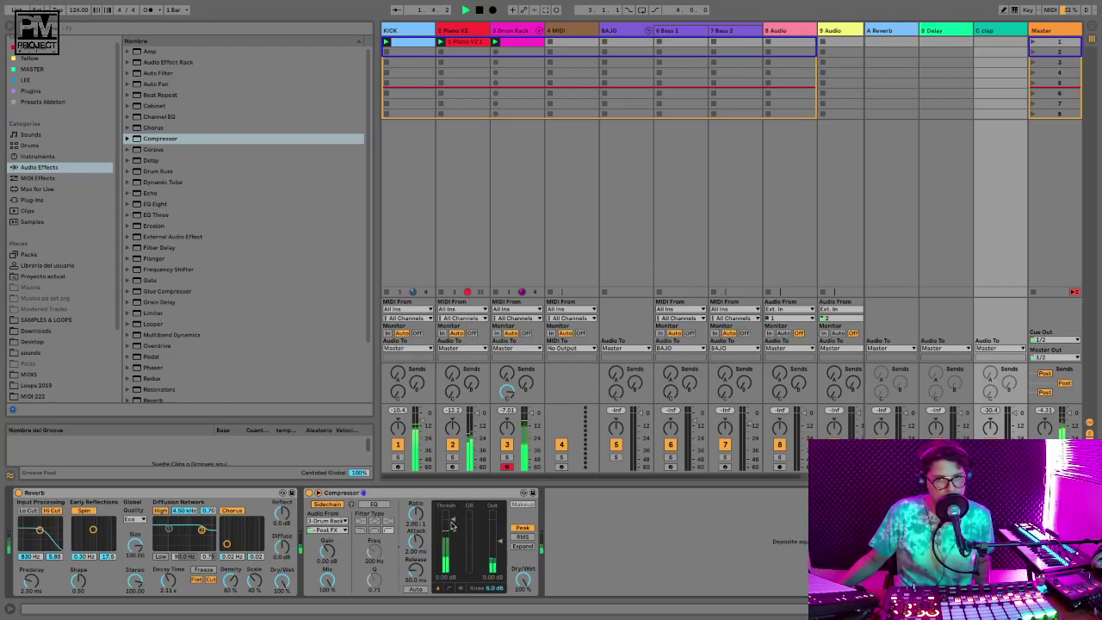
left_click_drag(453, 521, 453, 546)
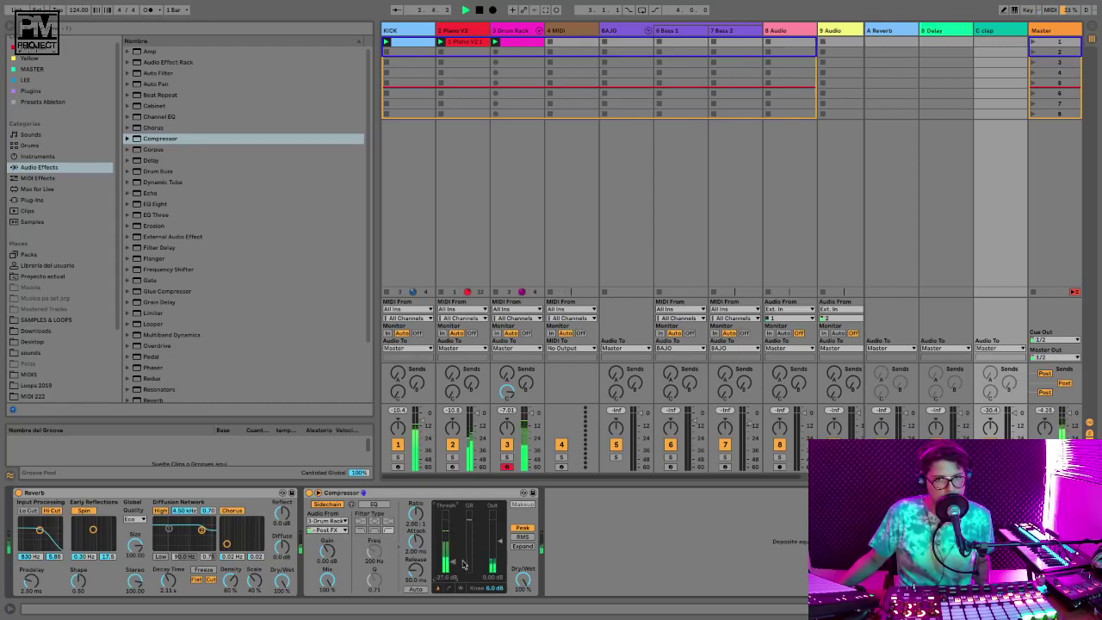
left_click(462, 590)
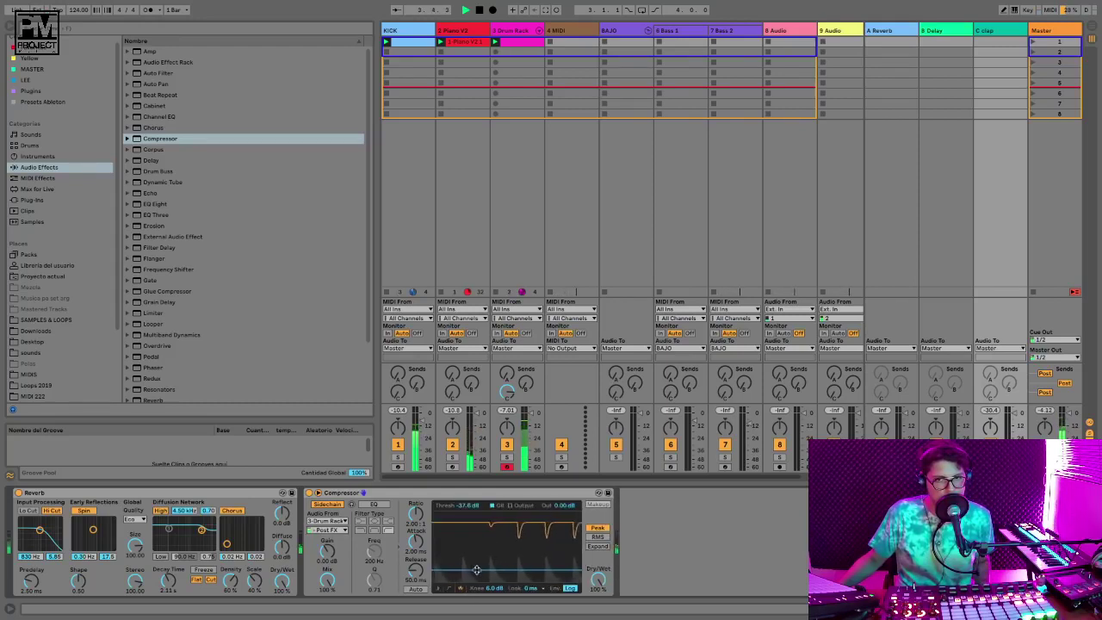
left_click_drag(476, 570, 477, 575)
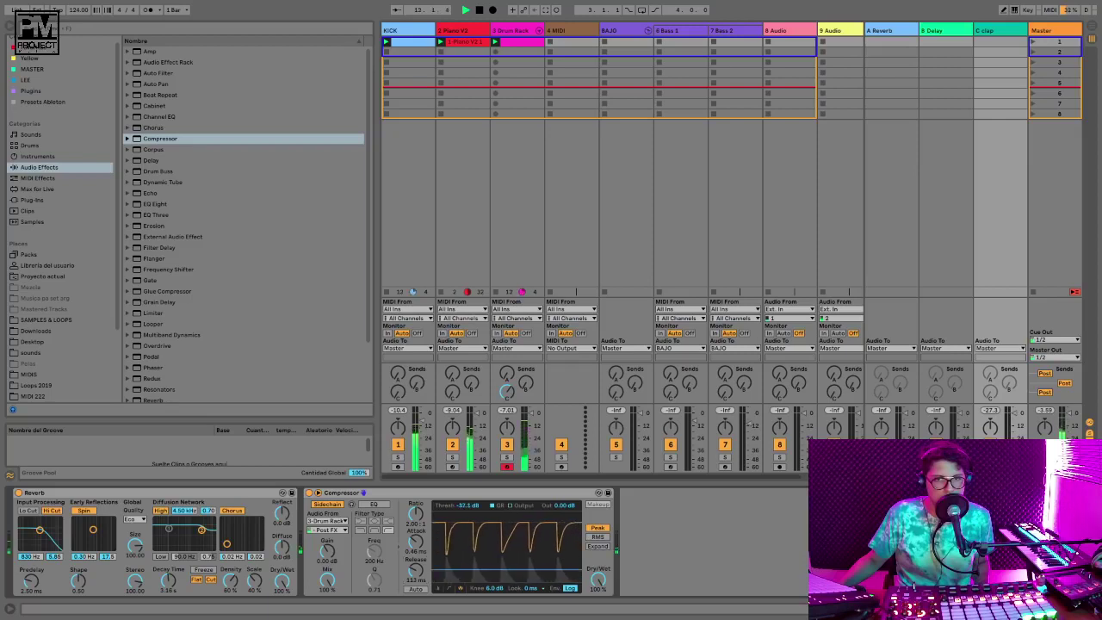
Raise the clap return's Reverb decay time to 3.62 s and fold the BAJO group
left_click_drag(168, 581, 168, 576)
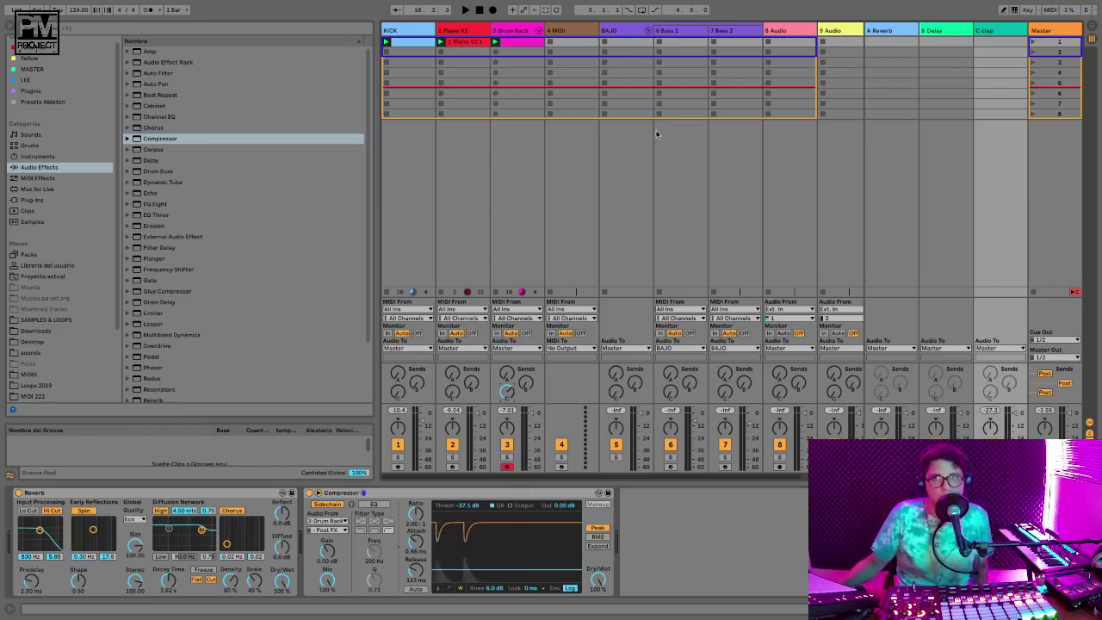
left_click(631, 33)
left_click(648, 31)
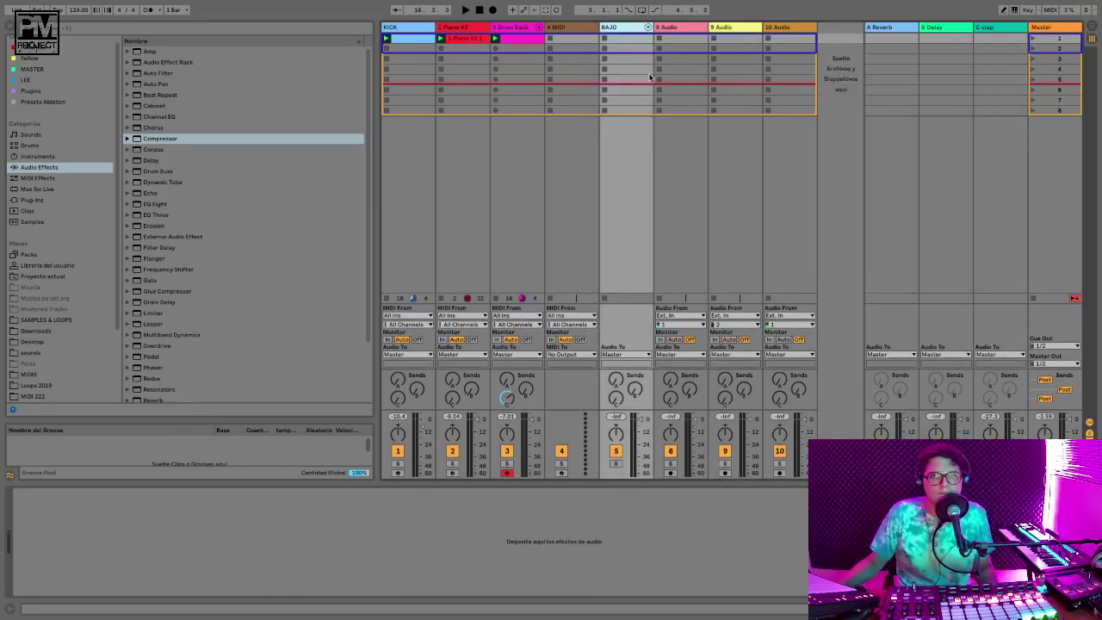
Load the DRUMS group from the plantilla kick bajo project in Presets Ableton, placing it after the last audio track
left_click(564, 31)
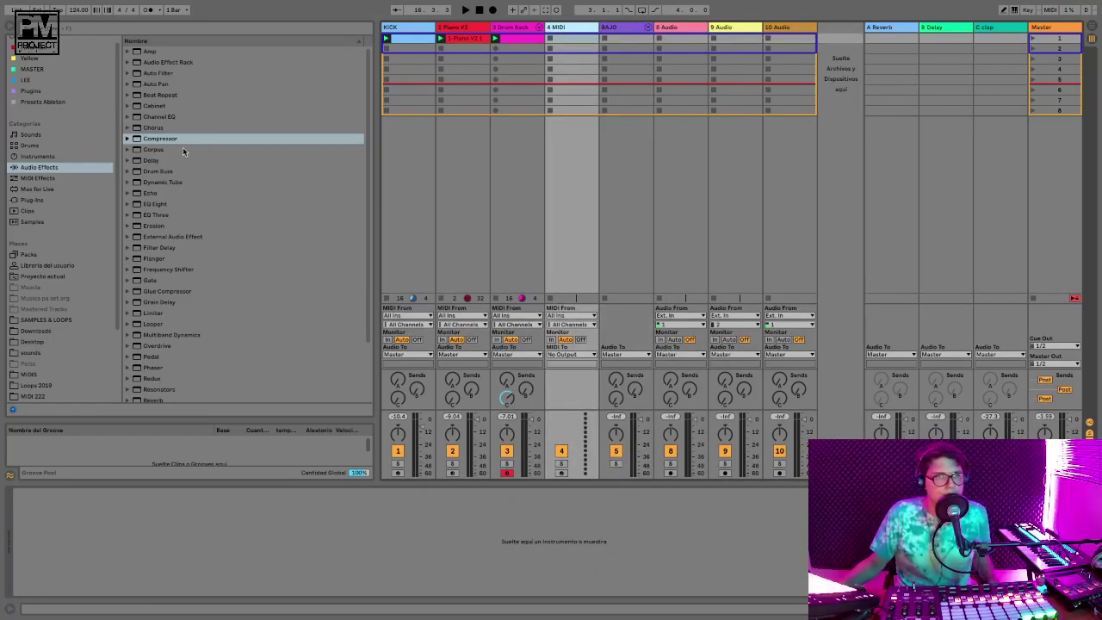
left_click(58, 168)
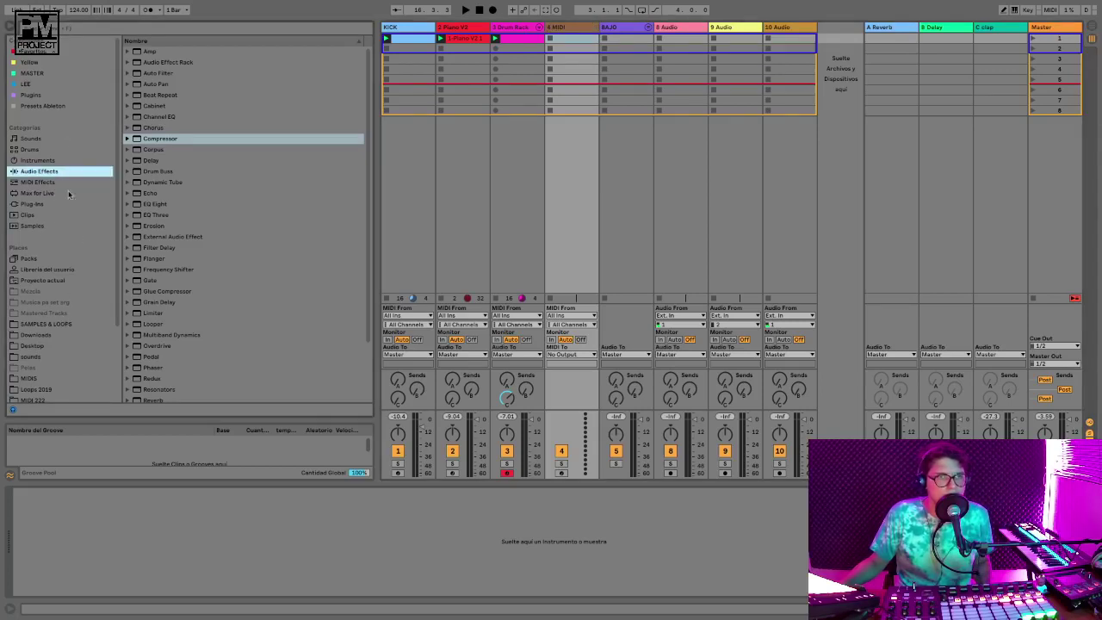
left_click(51, 105)
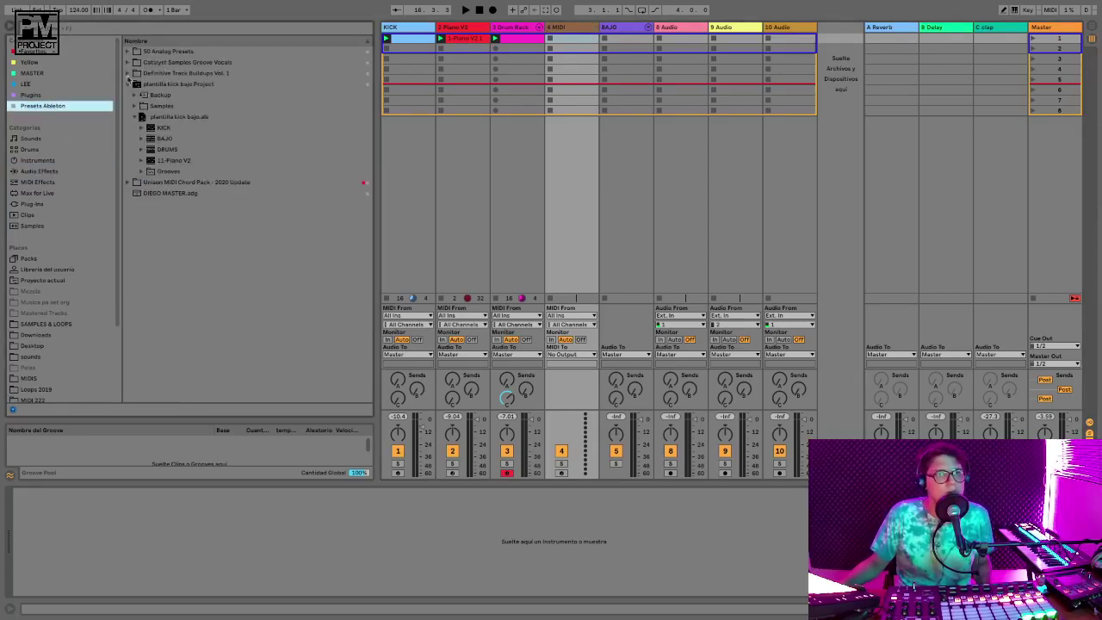
left_click(168, 85)
left_click(184, 140)
left_click(188, 150)
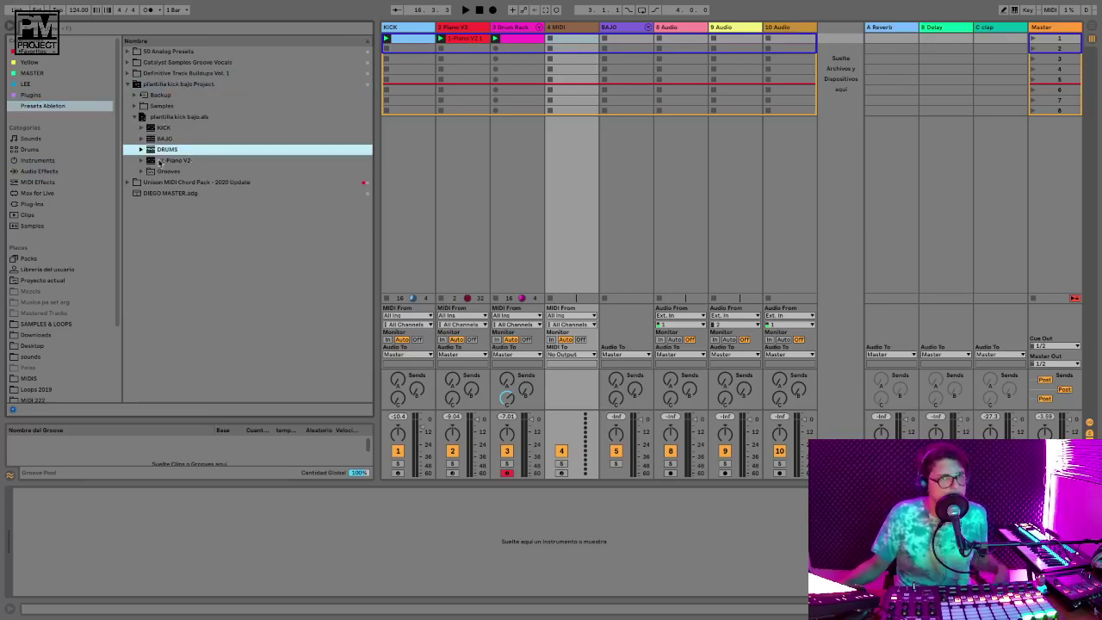
left_click(141, 149)
left_click(141, 151)
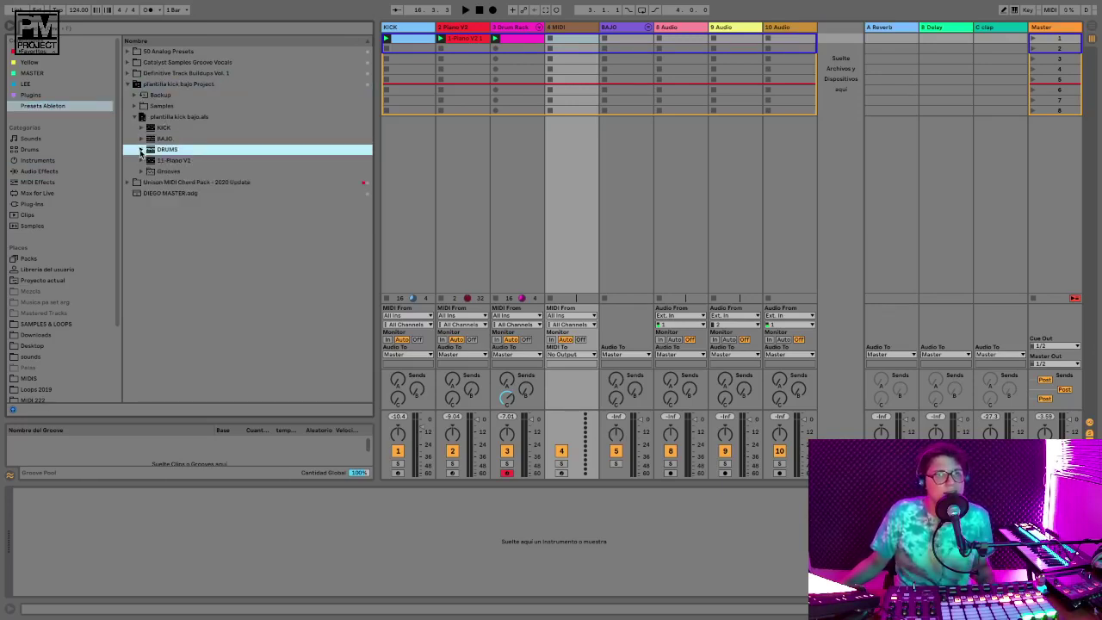
left_click_drag(693, 101, 826, 53)
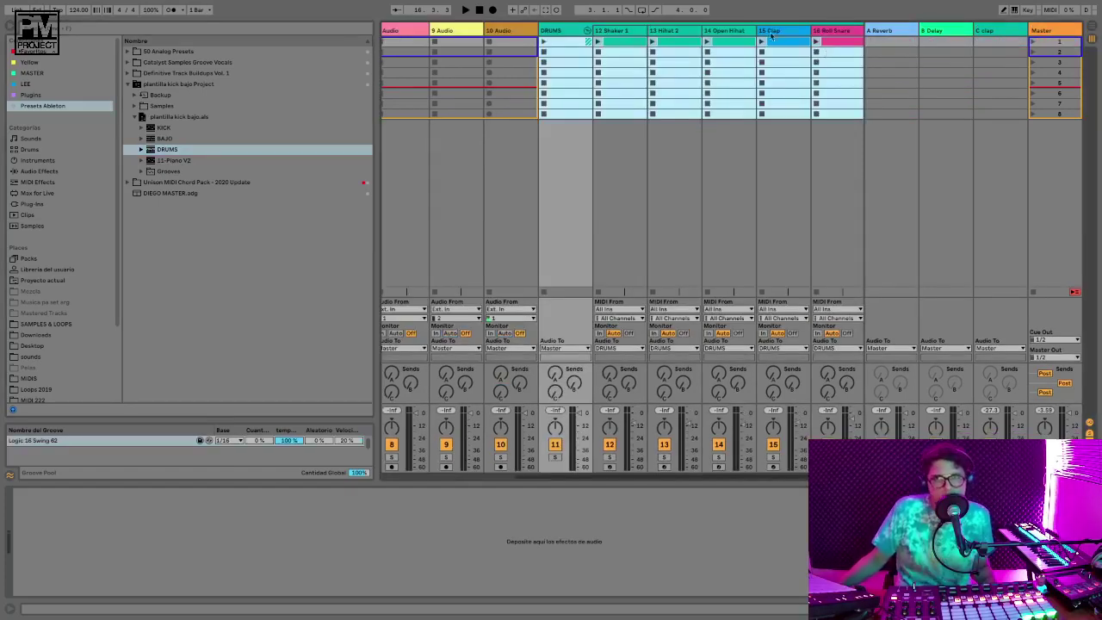
Launch the imported DRUMS group's first row of clips and solo the group
left_click(614, 31)
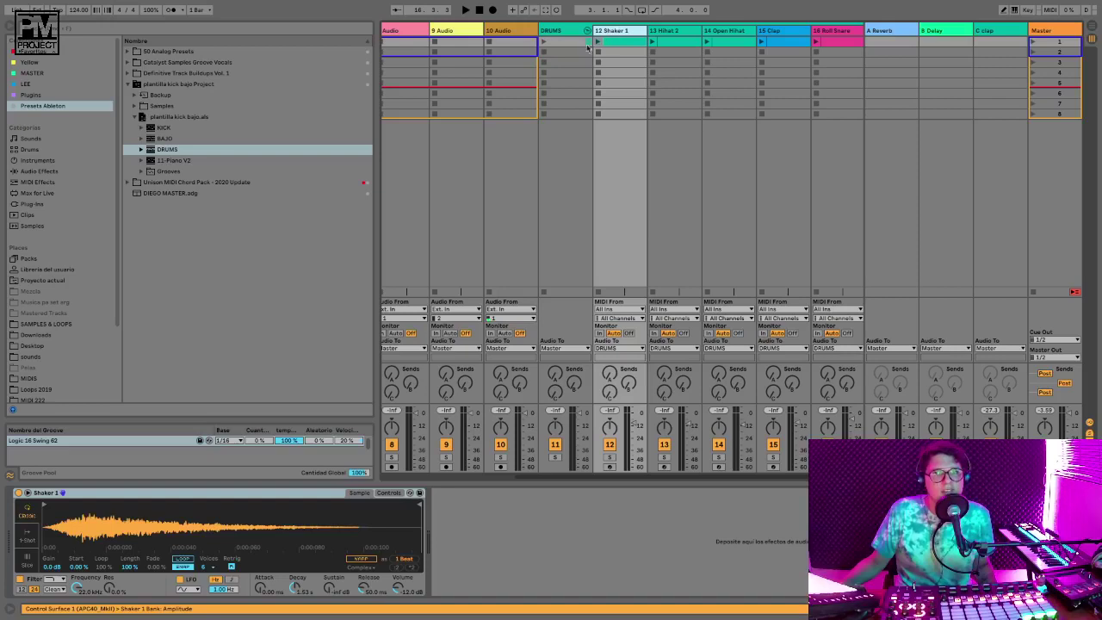
left_click(543, 41)
left_click(555, 457)
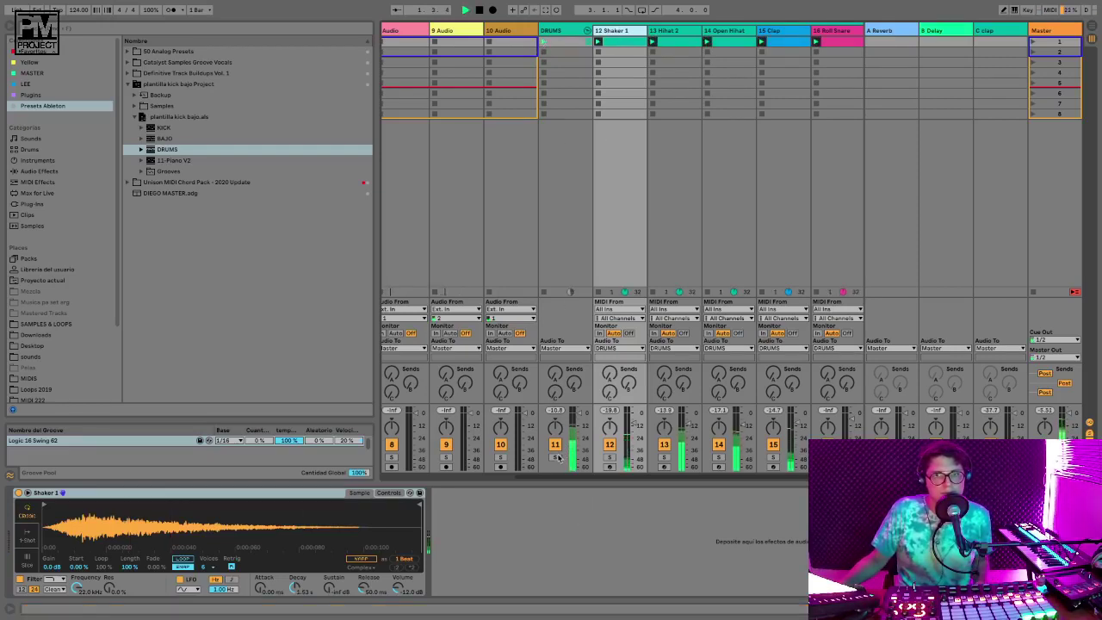
Examine the samplers on the Shaker 1, Hihat 2, Open Hihat, Clap and Roll Snare tracks during playback
left_click(562, 31)
left_click(607, 31)
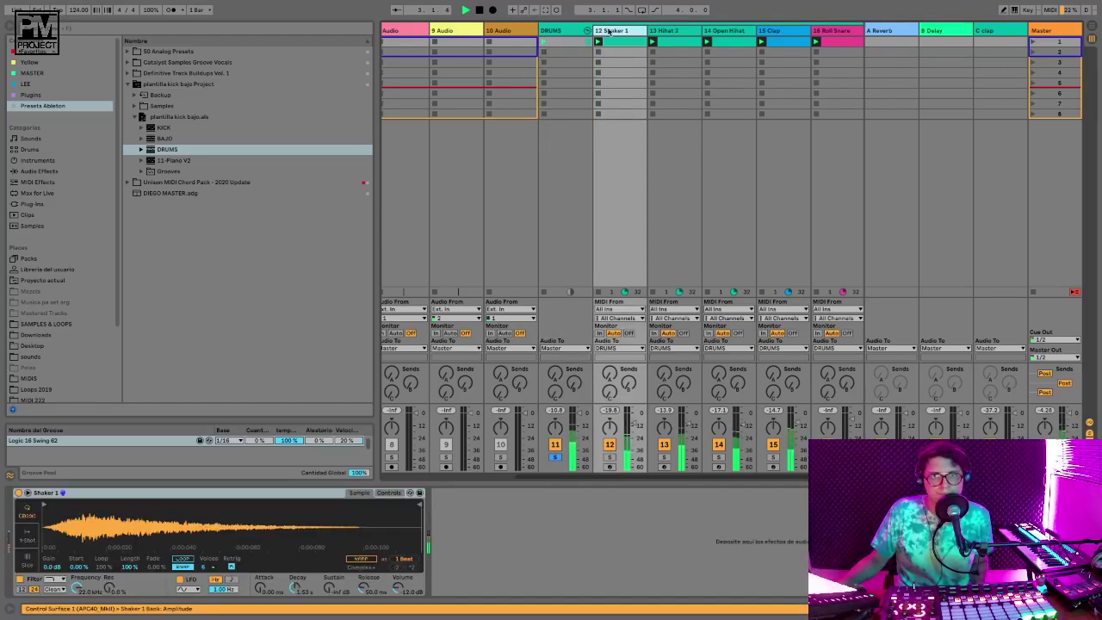
left_click(670, 31)
left_click(736, 34)
left_click(782, 32)
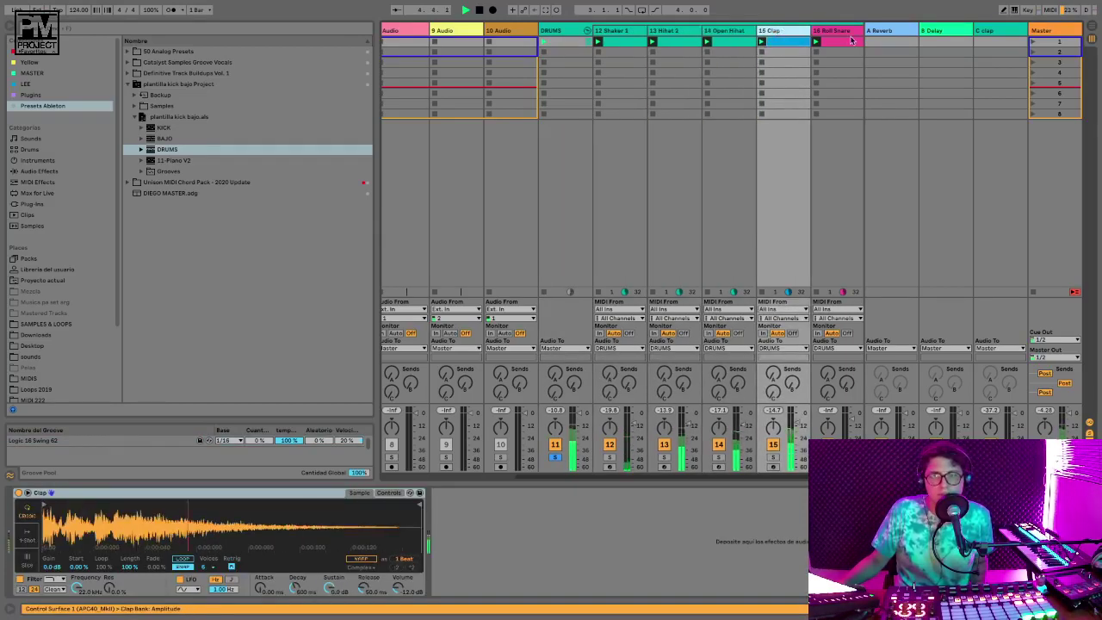
left_click(824, 36)
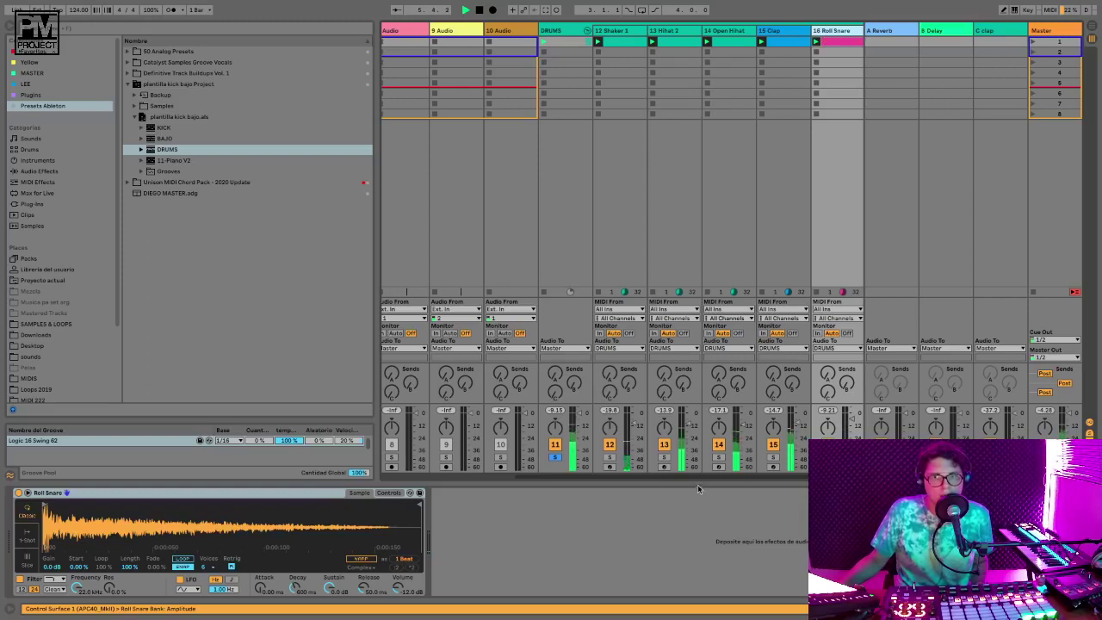
Solo Clap, Open Hihat, Hihat 2 and Shaker 1 one at a time, and examine the Shaker 1 clip's notes
scroll(698, 480, "right", 2)
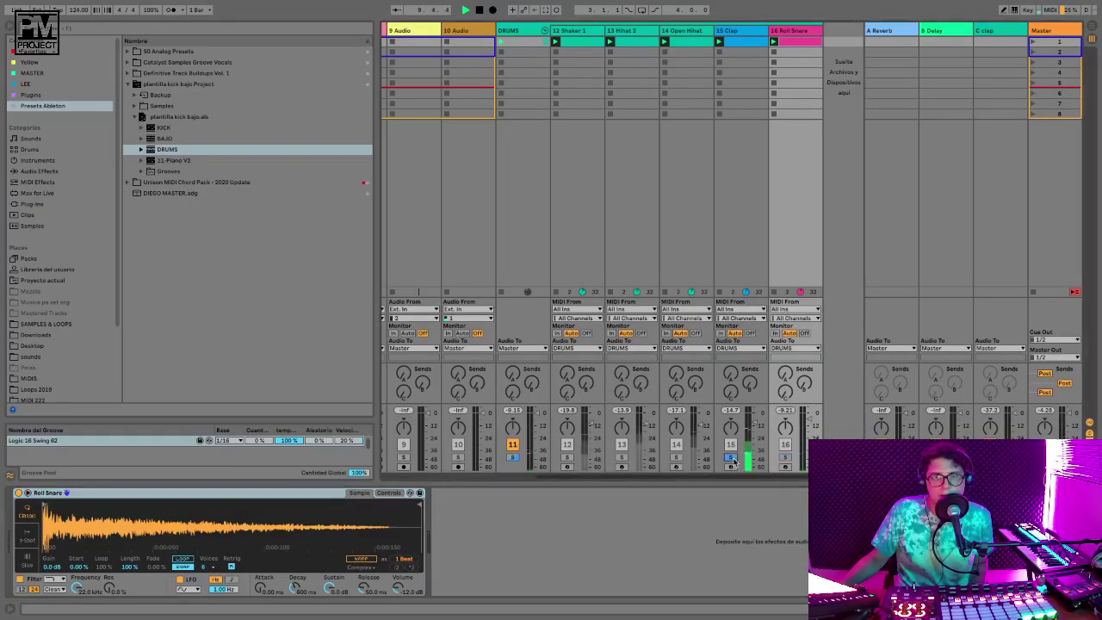
left_click(738, 45)
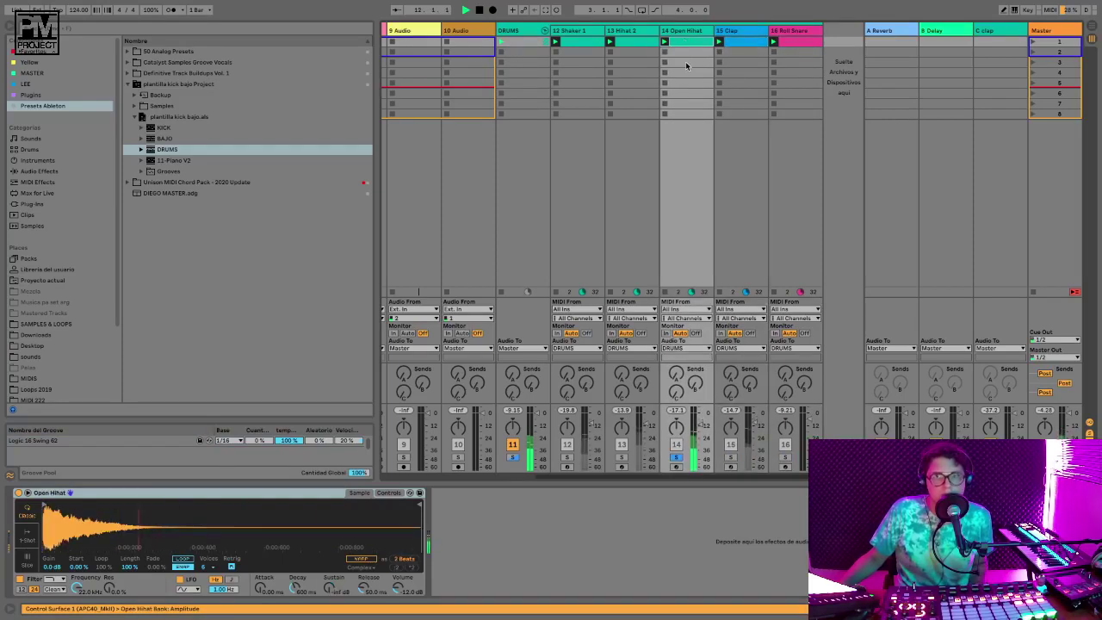
left_click(622, 457)
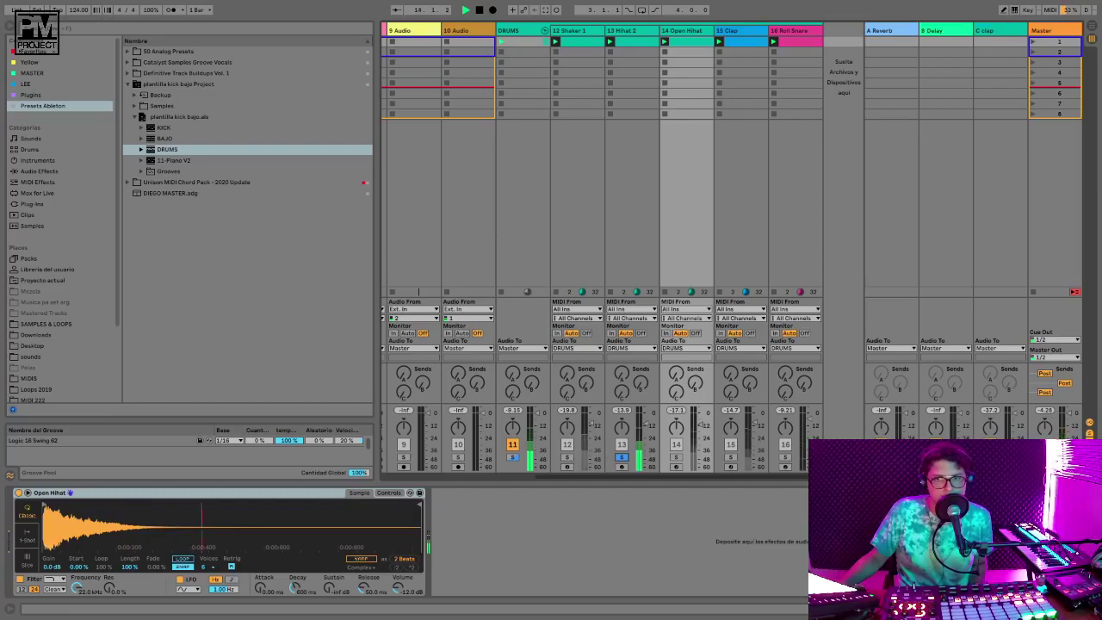
key("shift+Tab")
key("shift+Tab")
left_click(568, 457)
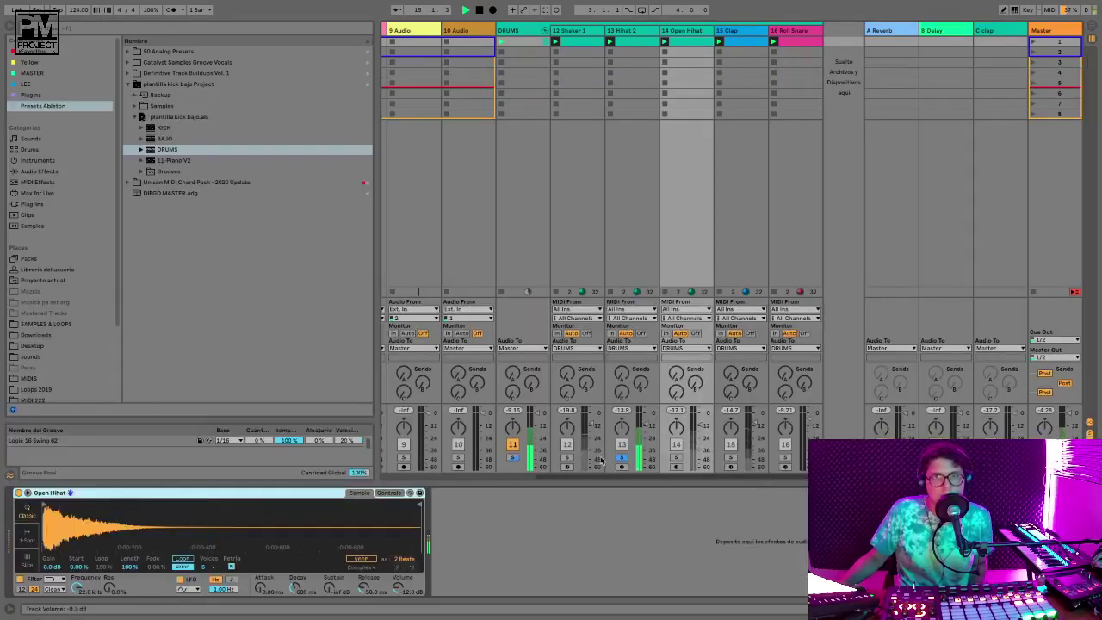
left_click(582, 41)
key("shift+Tab")
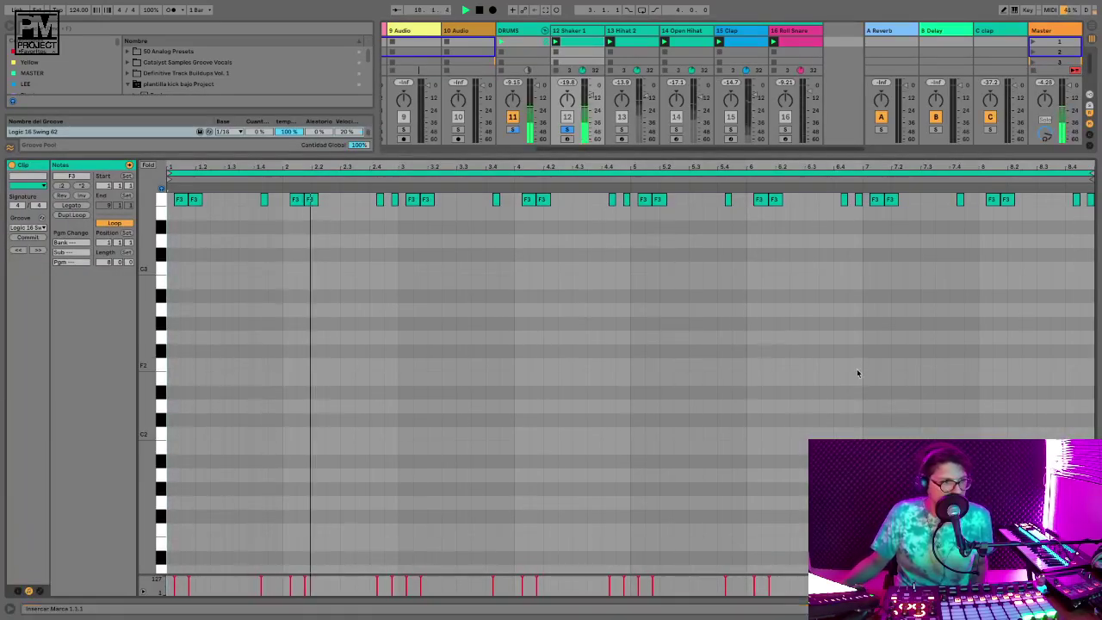
key("shift+Tab")
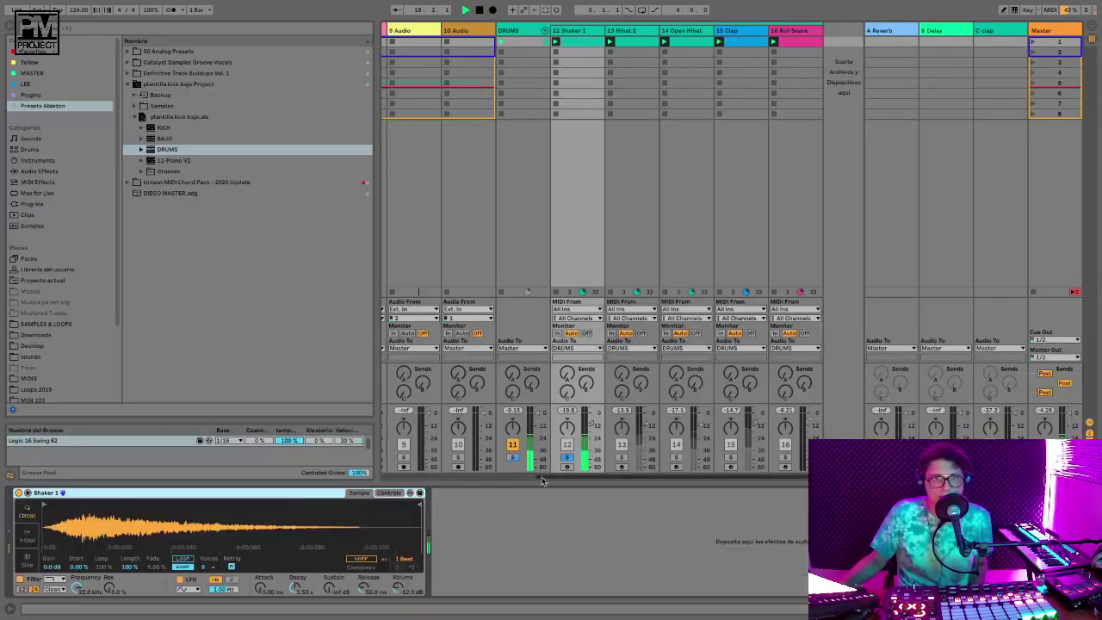
Fold the DRUMS group and move it directly after the Drum Rack track
left_click(544, 30)
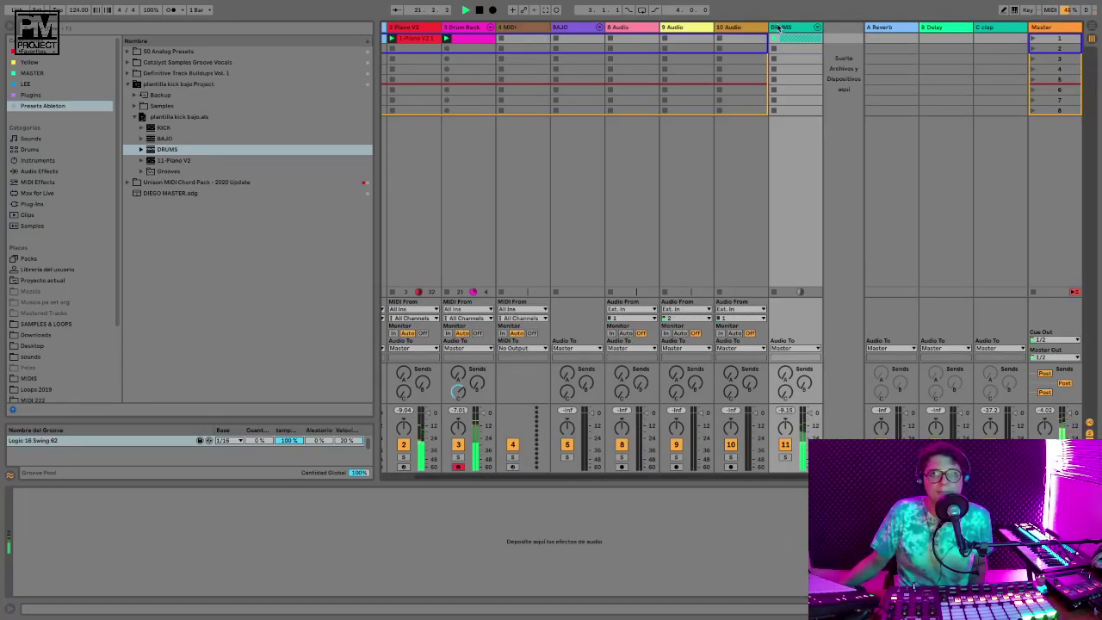
left_click_drag(589, 19, 499, 28)
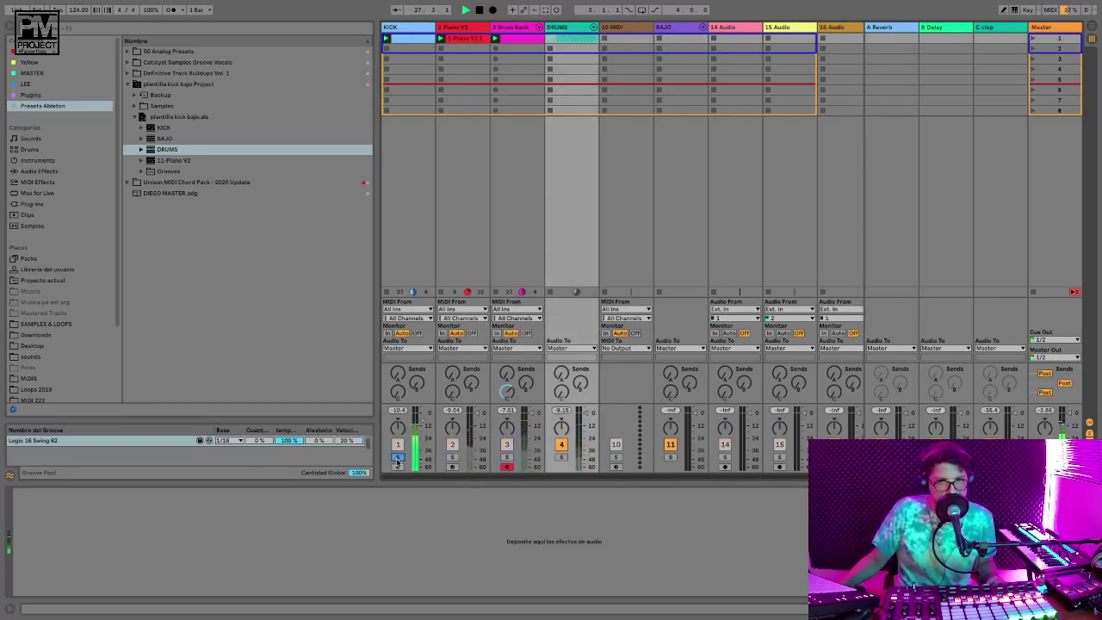
Move the BAJO group between KICK and Piano V2 and unfold it
left_click_drag(535, 479, 577, 481)
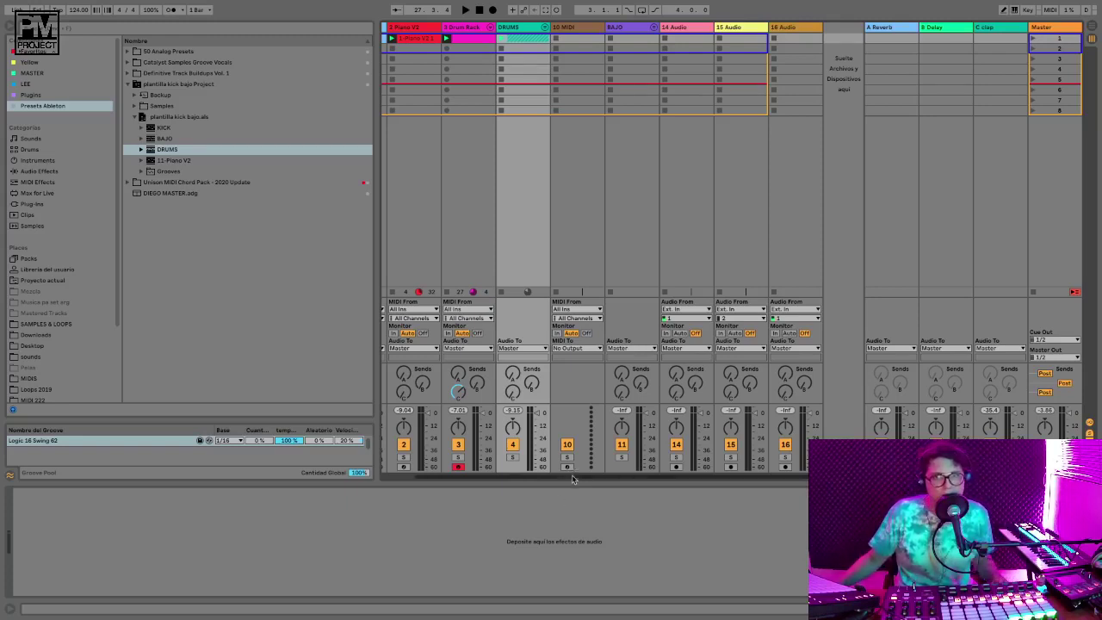
left_click_drag(577, 480, 535, 479)
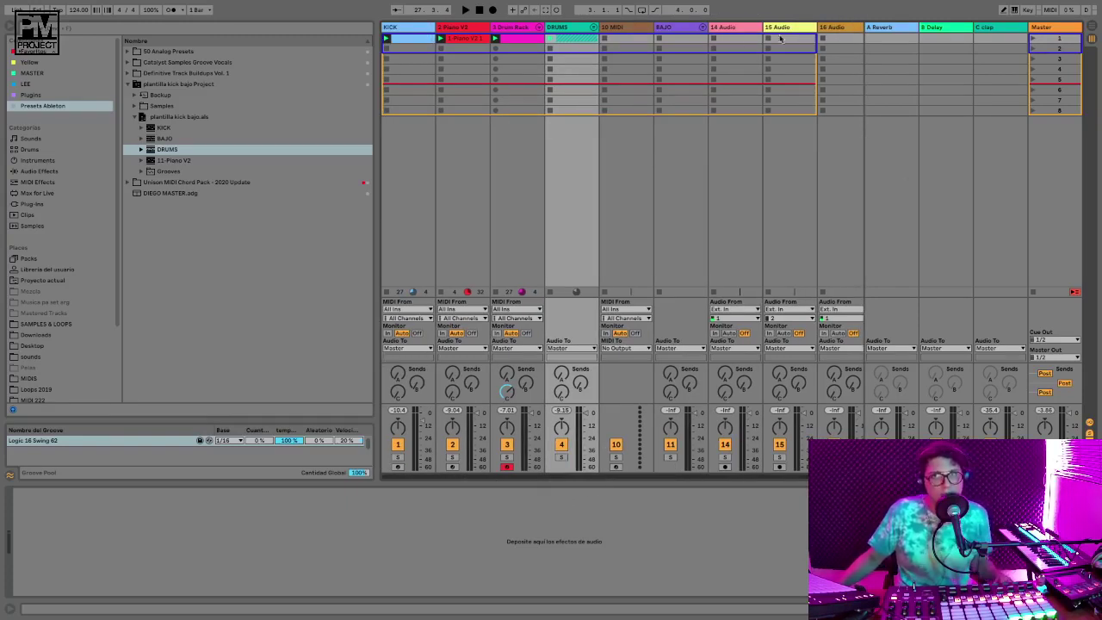
left_click(680, 28)
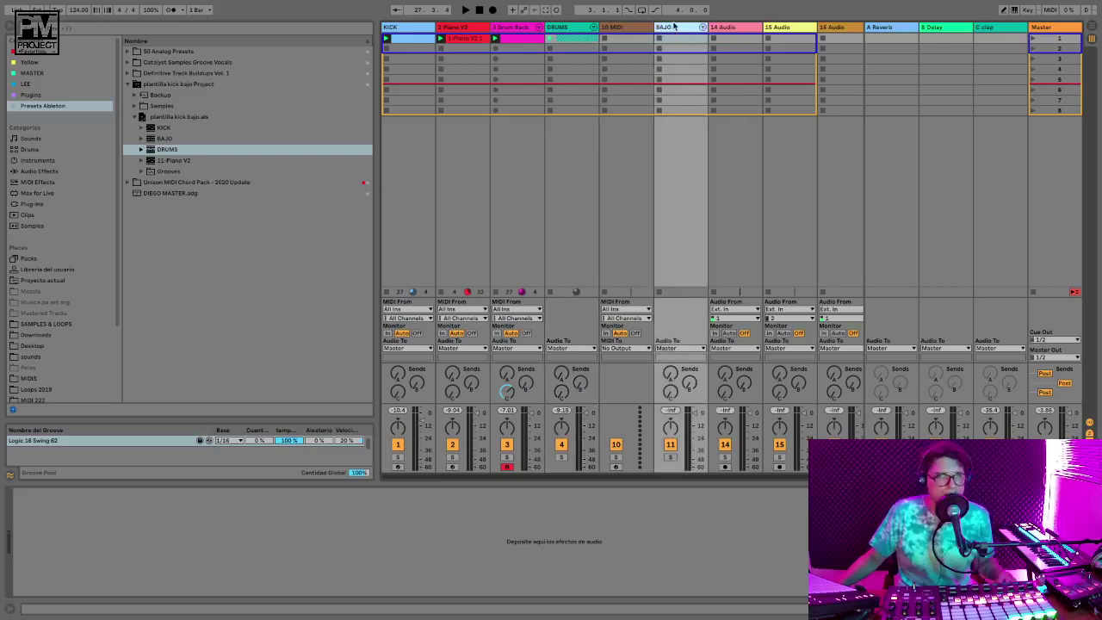
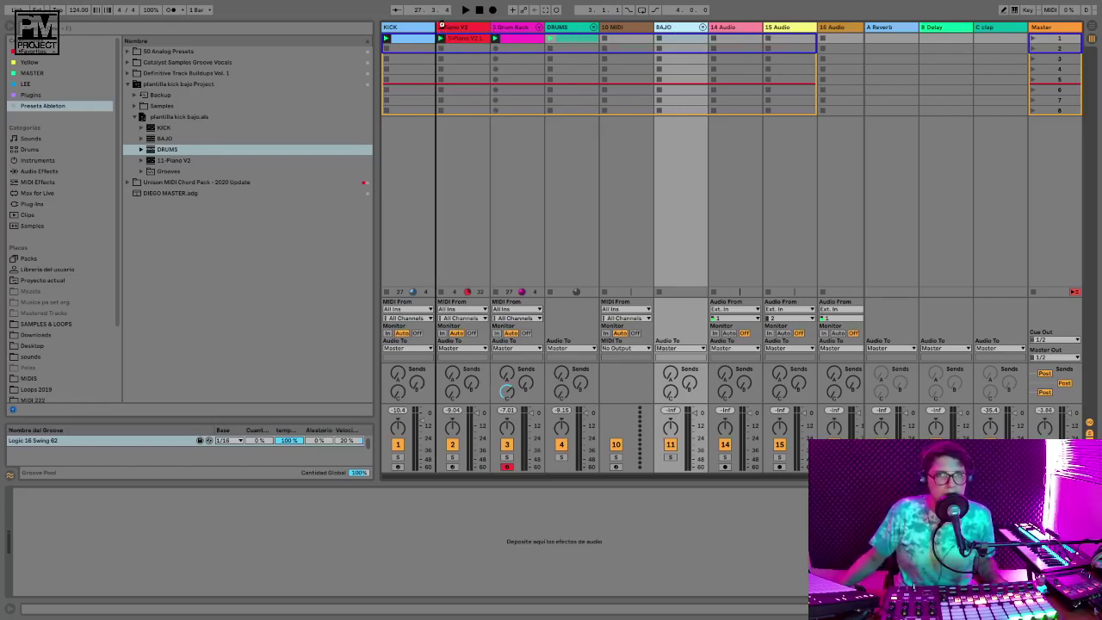
left_click_drag(441, 25, 444, 27)
left_click(484, 28)
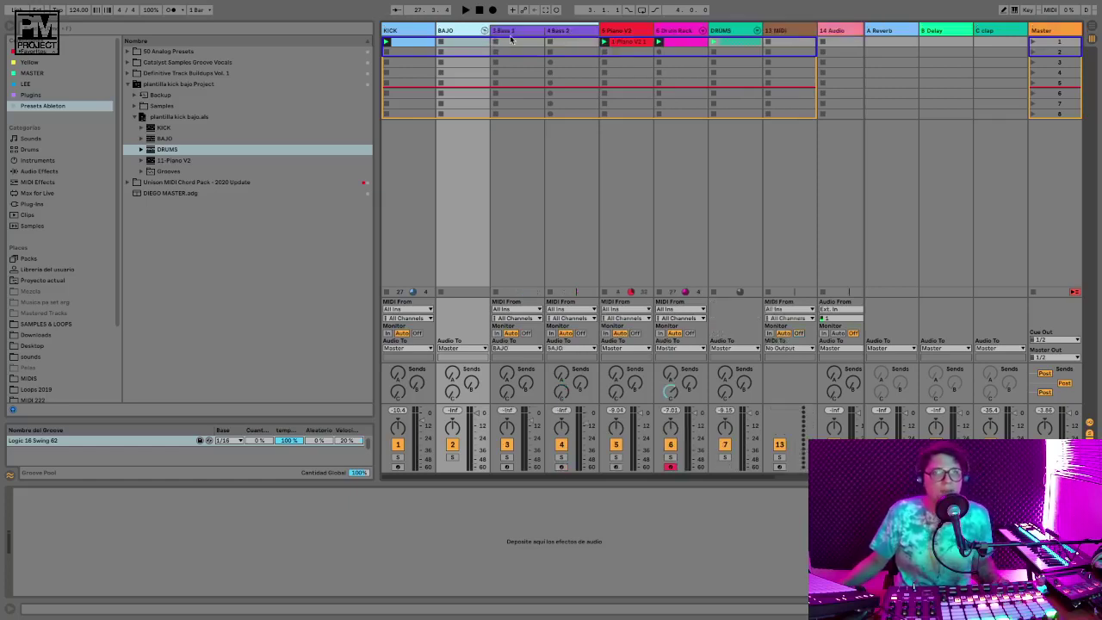
Arm the Bass 1 track to audition its sound and disarm the Drum Rack track
left_click(508, 32)
left_click(507, 467)
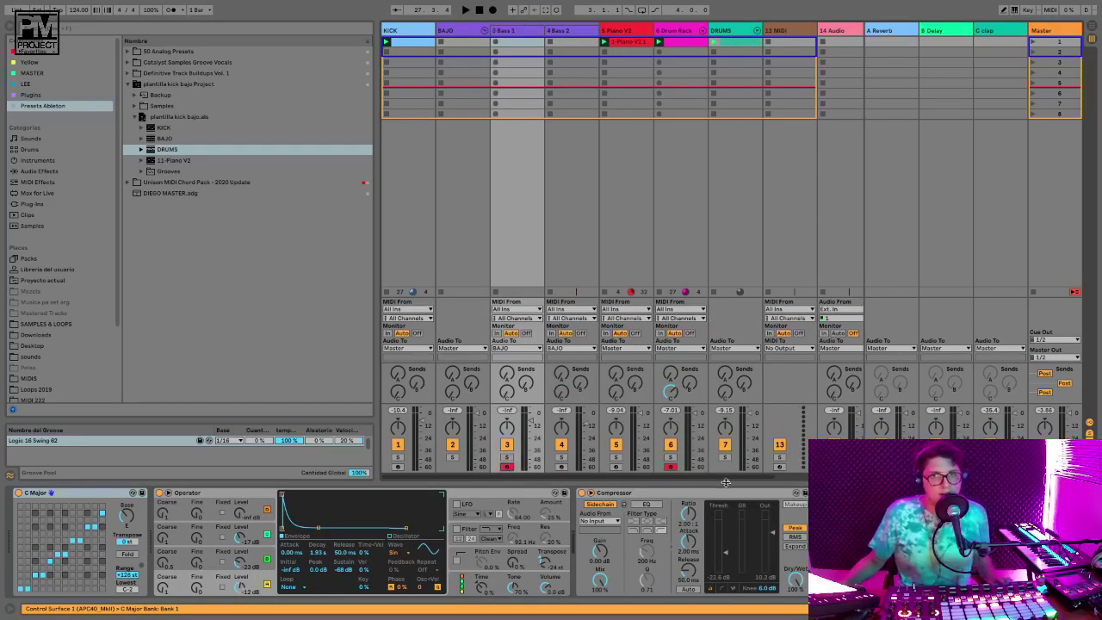
left_click(669, 468)
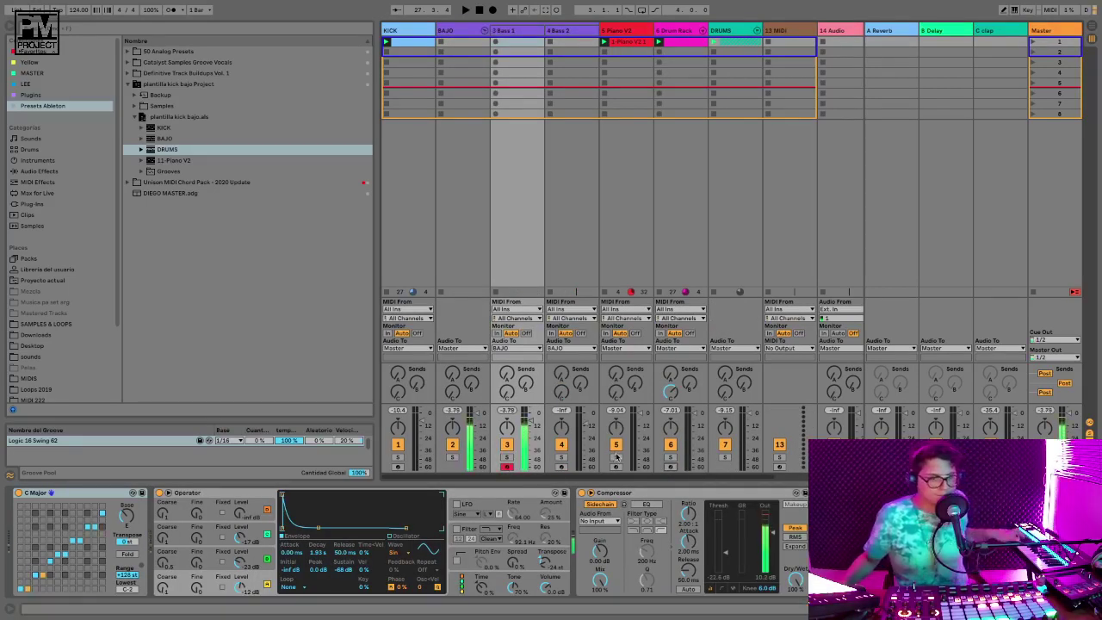
Arm the Bass 2 track and raise its Operator filter frequency to 447 Hz
left_click(560, 467)
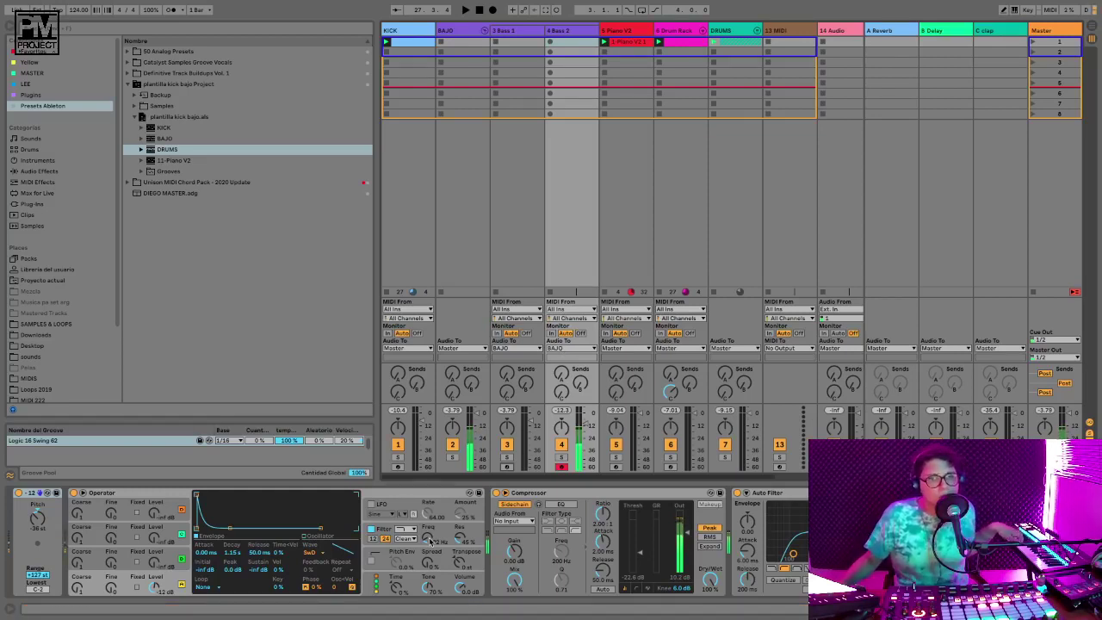
left_click(561, 32)
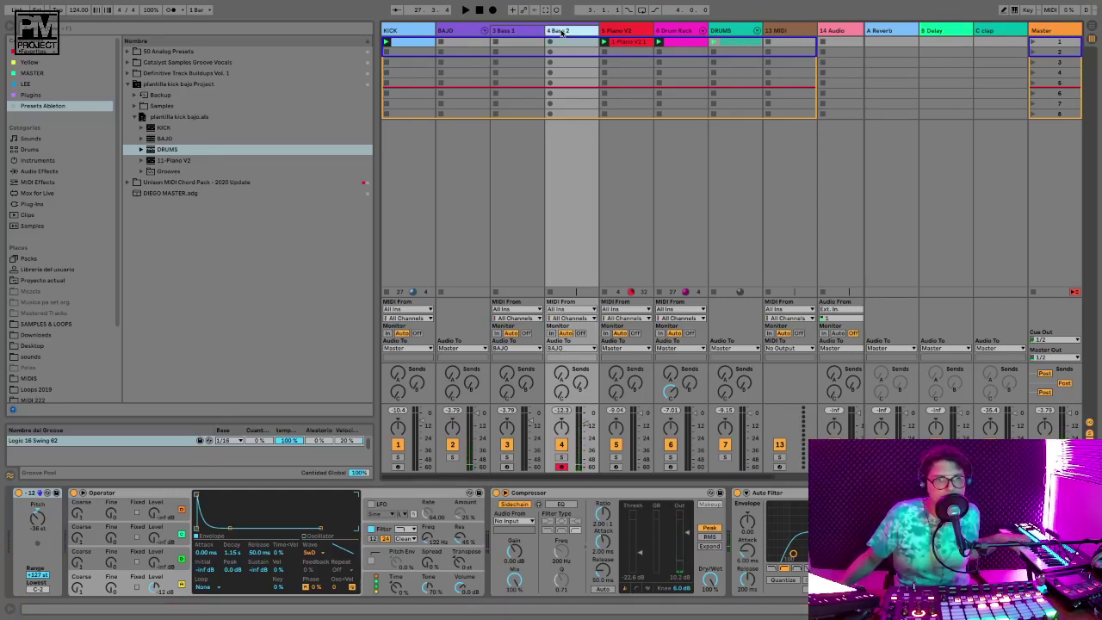
left_click(432, 538)
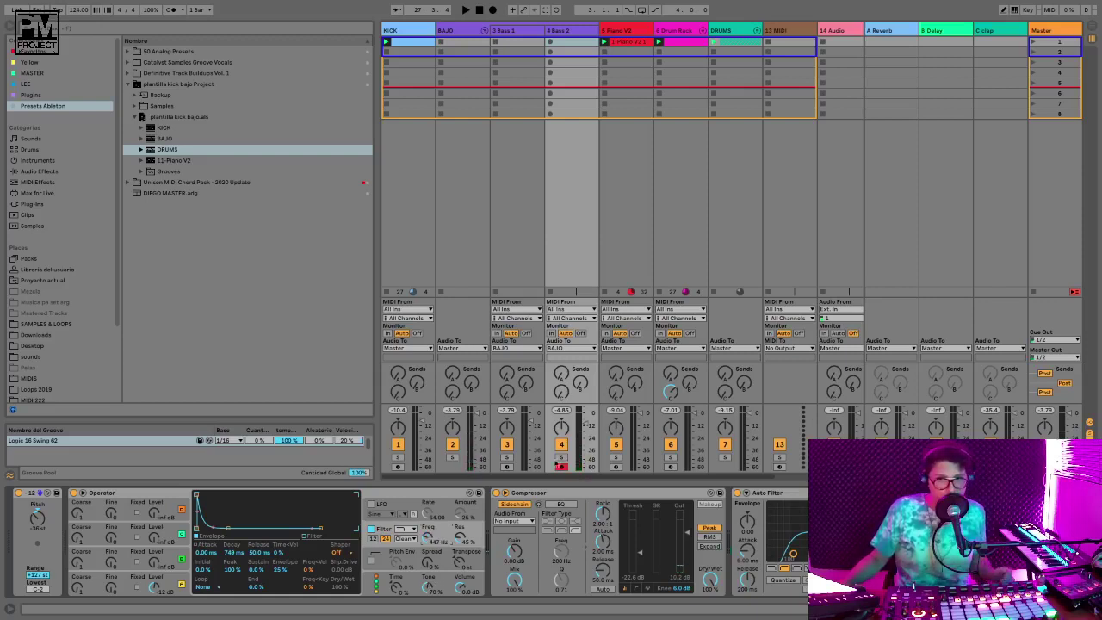
Arm Bass 1 together with Bass 2 and delete the C Major scale device from Bass 1
left_click(506, 467)
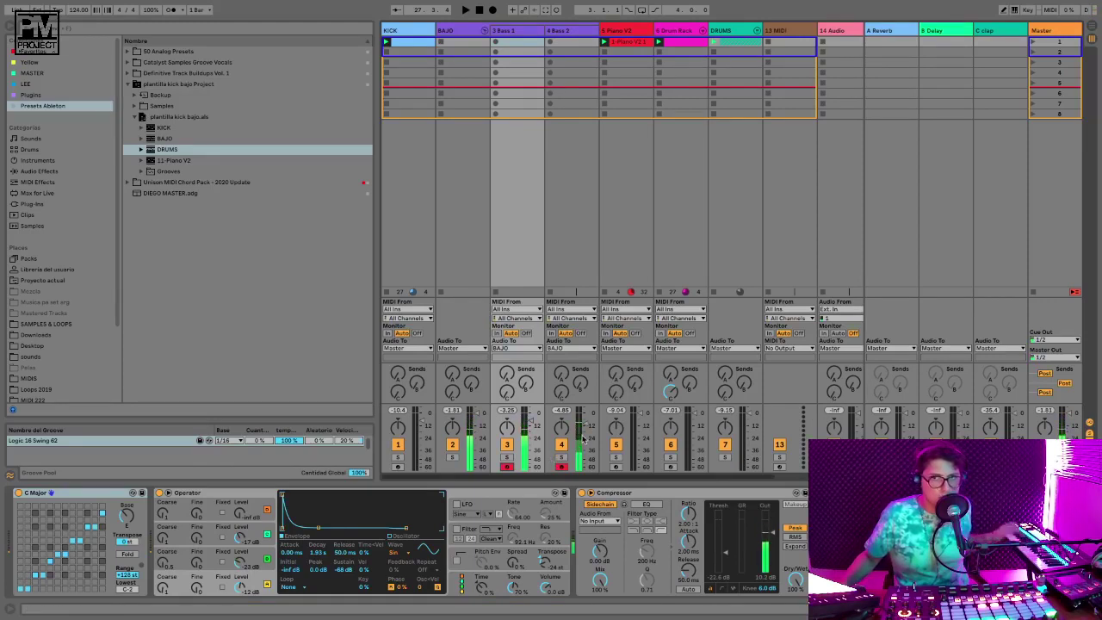
left_click(48, 492)
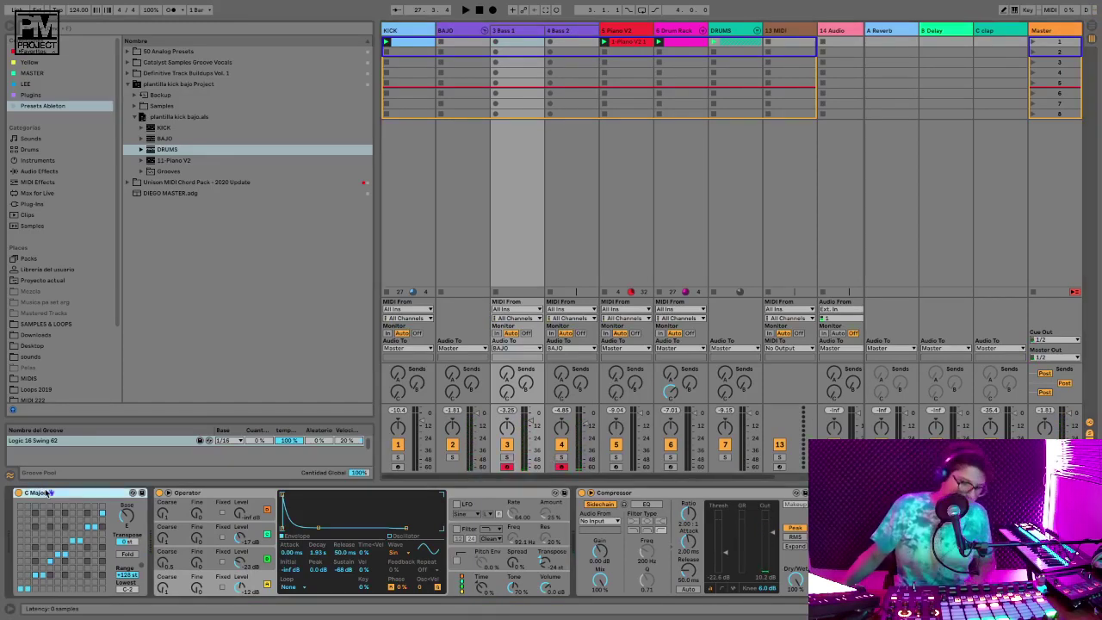
key("Delete")
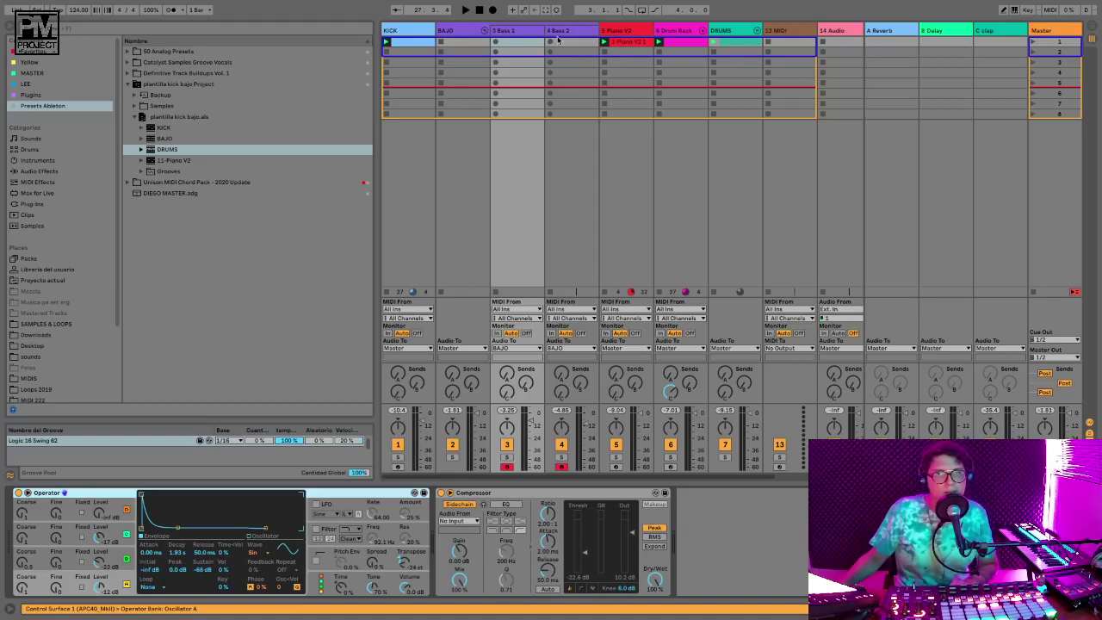
left_click(558, 39)
left_click(512, 33)
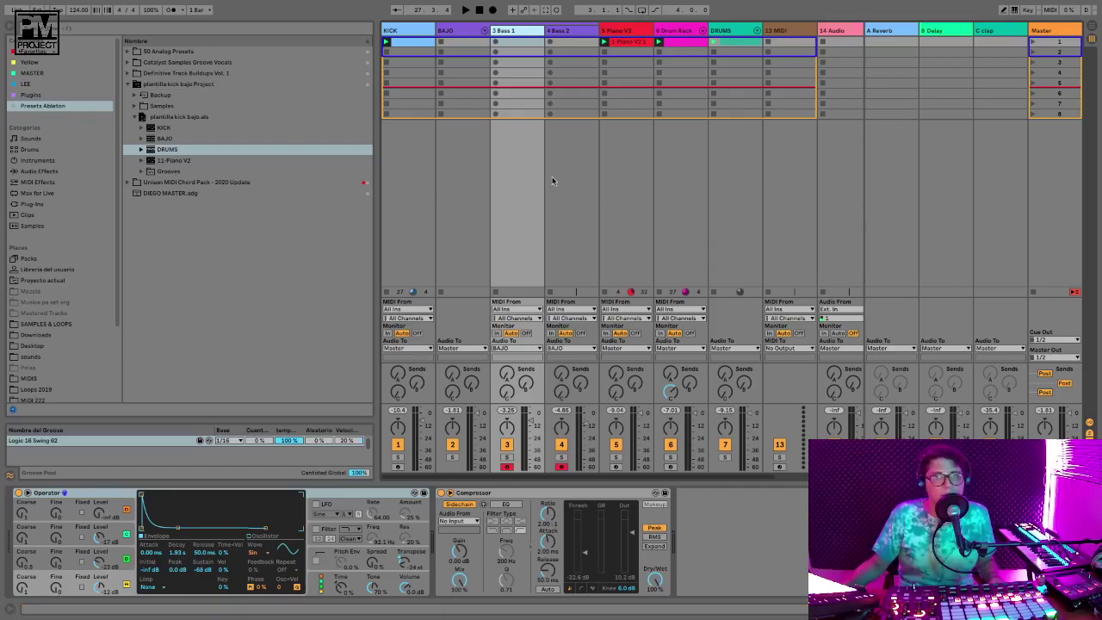
Open the Piano V2 clip's notes and play it back to examine the chord progression
left_click(625, 41)
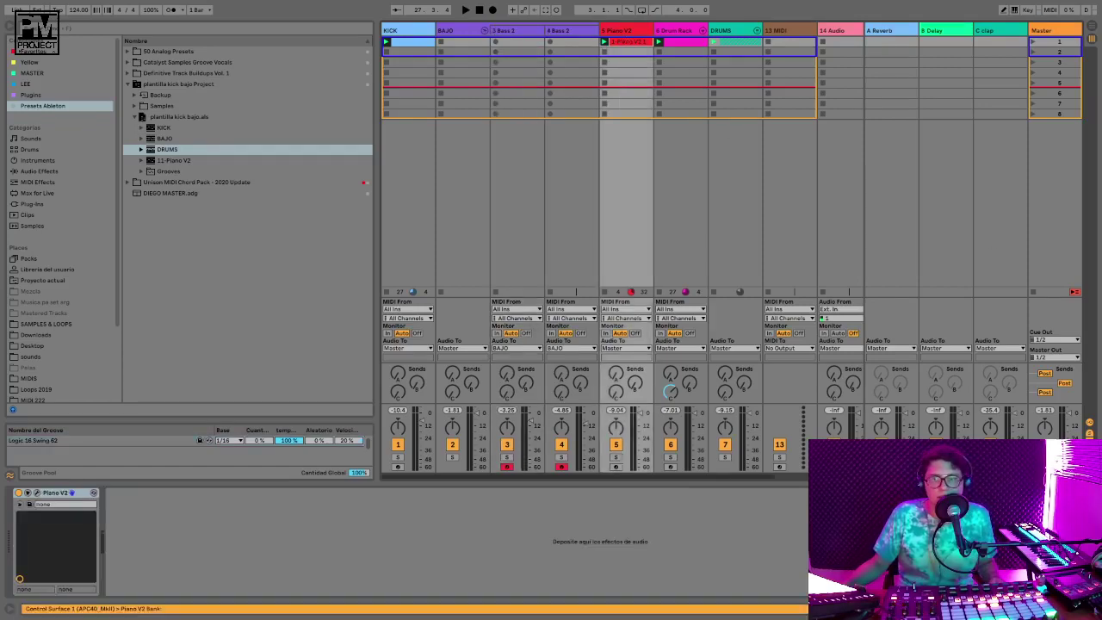
double_click(628, 41)
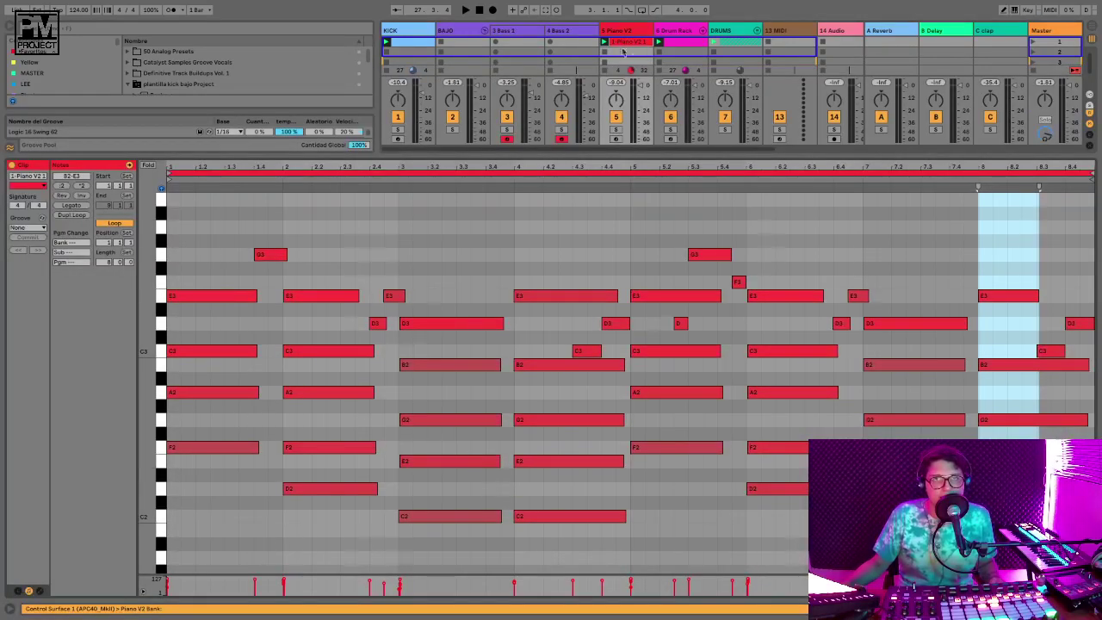
key("space")
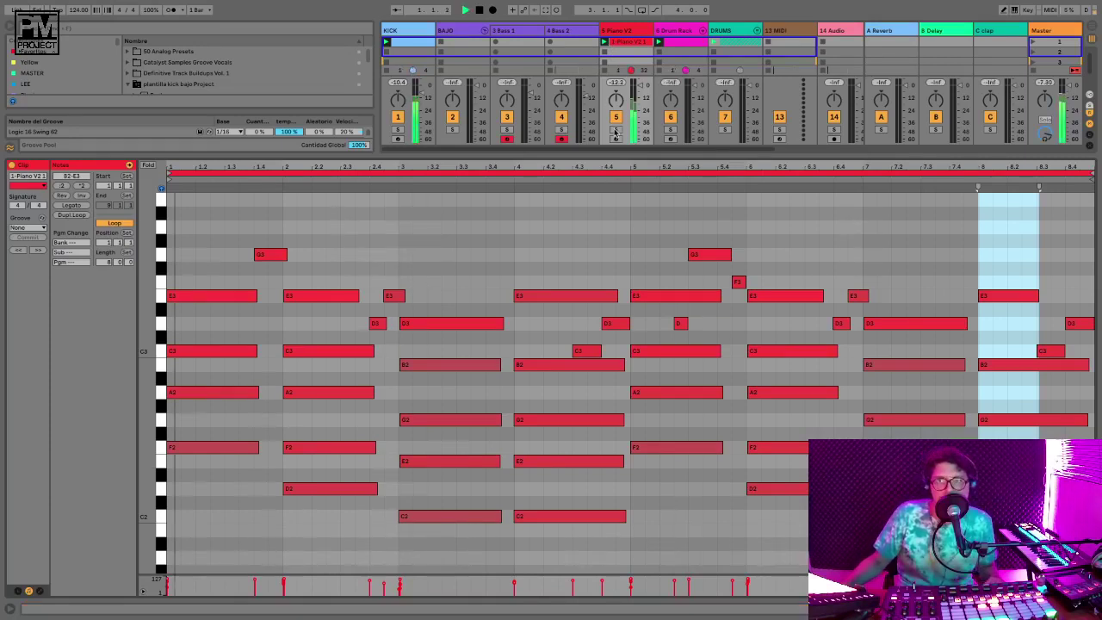
left_click(550, 252)
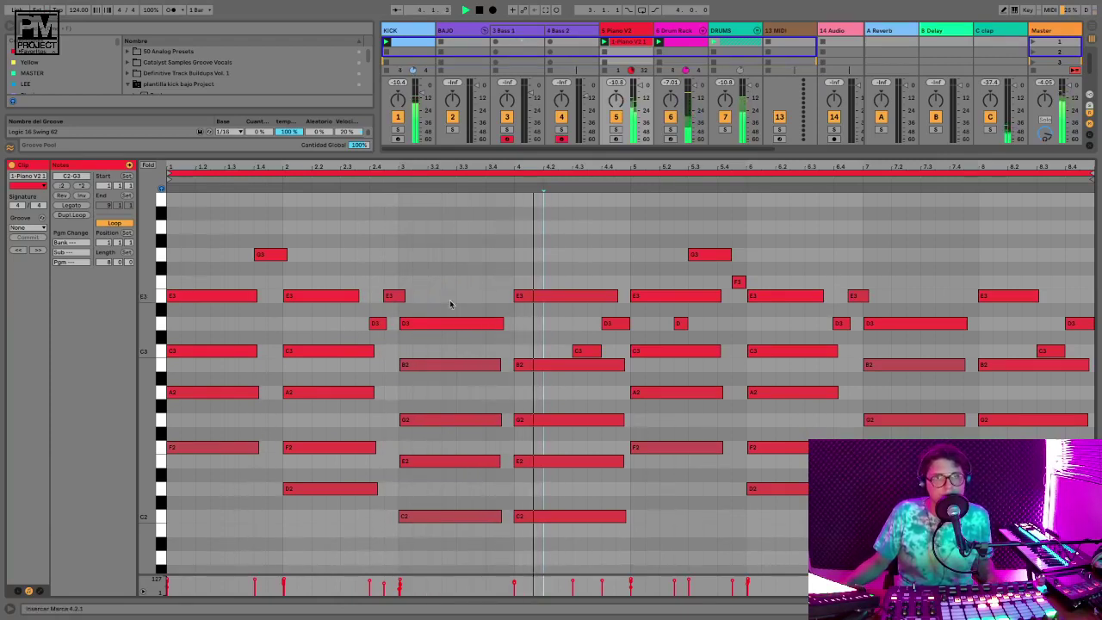
key("space")
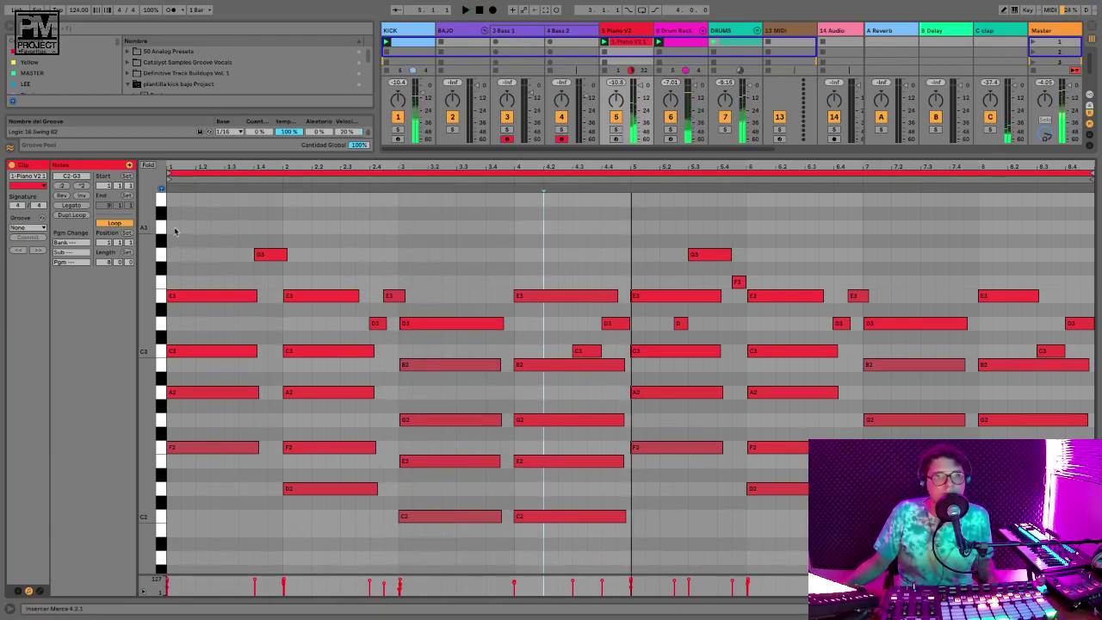
Copy all the piano notes into a new clip in Bass 1's first slot and fold the note editor to the used pitches
left_click(159, 205)
key("ctrl+a")
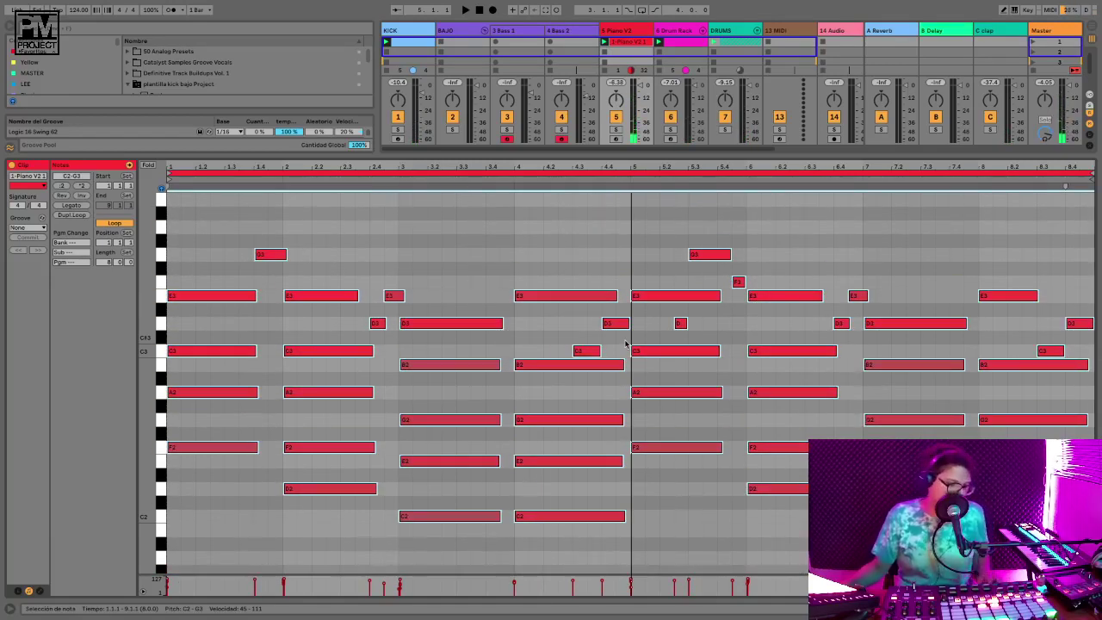
double_click(508, 42)
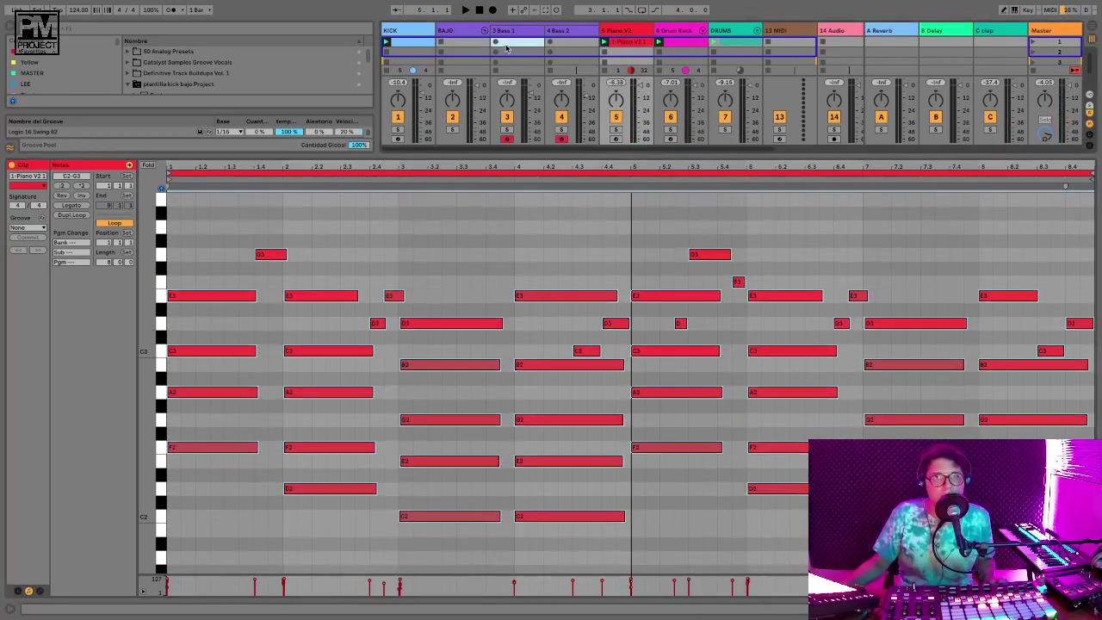
left_click(176, 382)
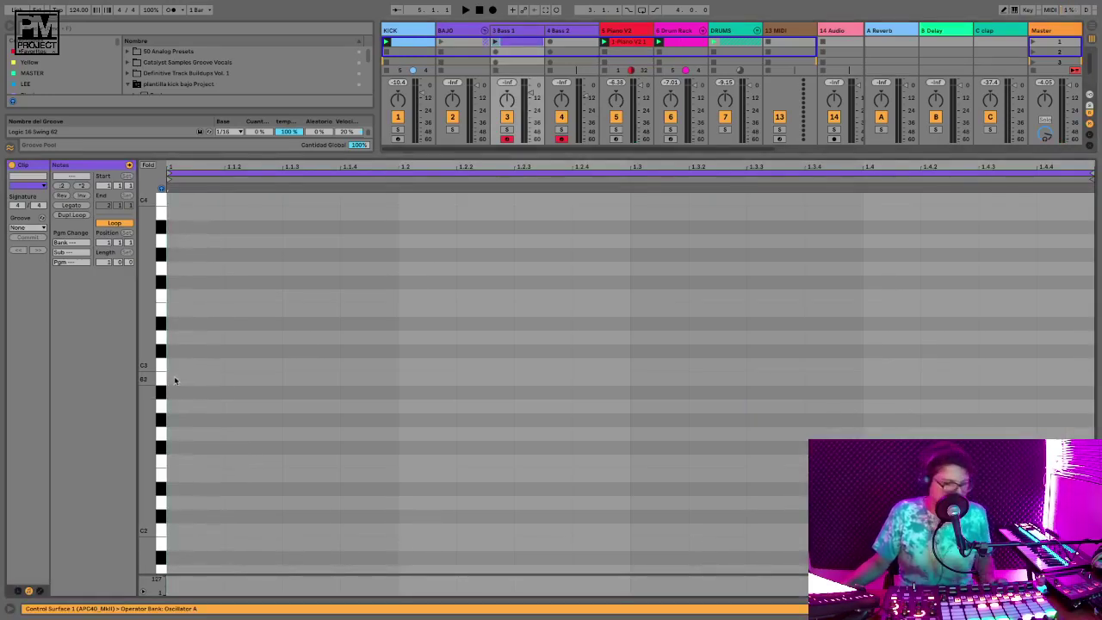
key("ctrl+v")
key("f")
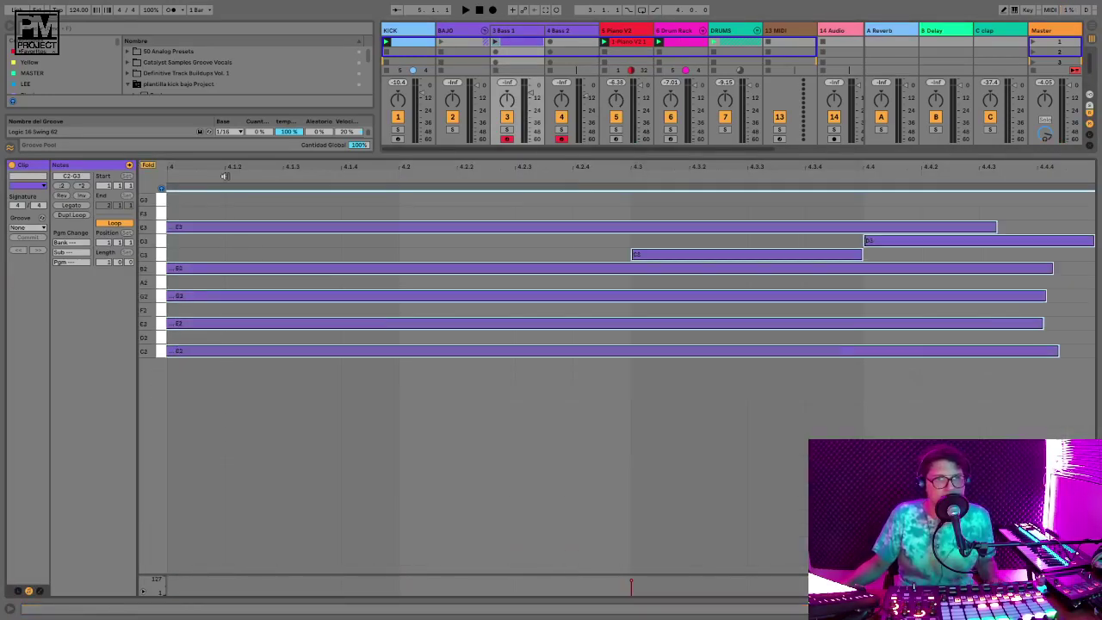
left_click_drag(290, 169, 300, 154)
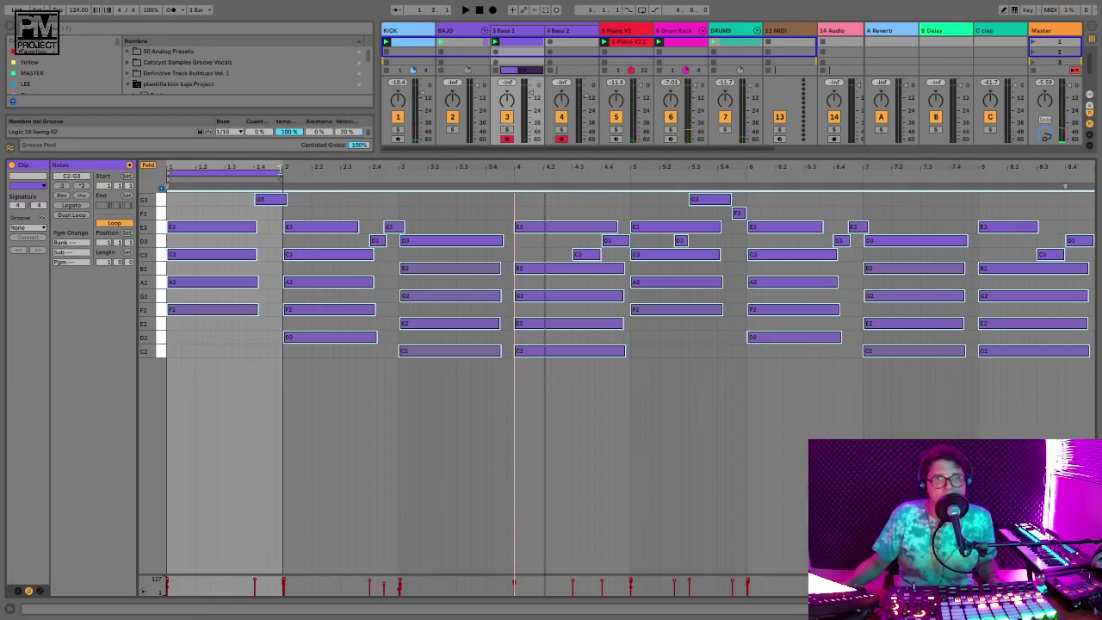
Try placing short notes from C2 up to B2 at the very start of the Bass 1 clip
double_click(172, 353)
double_click(170, 339)
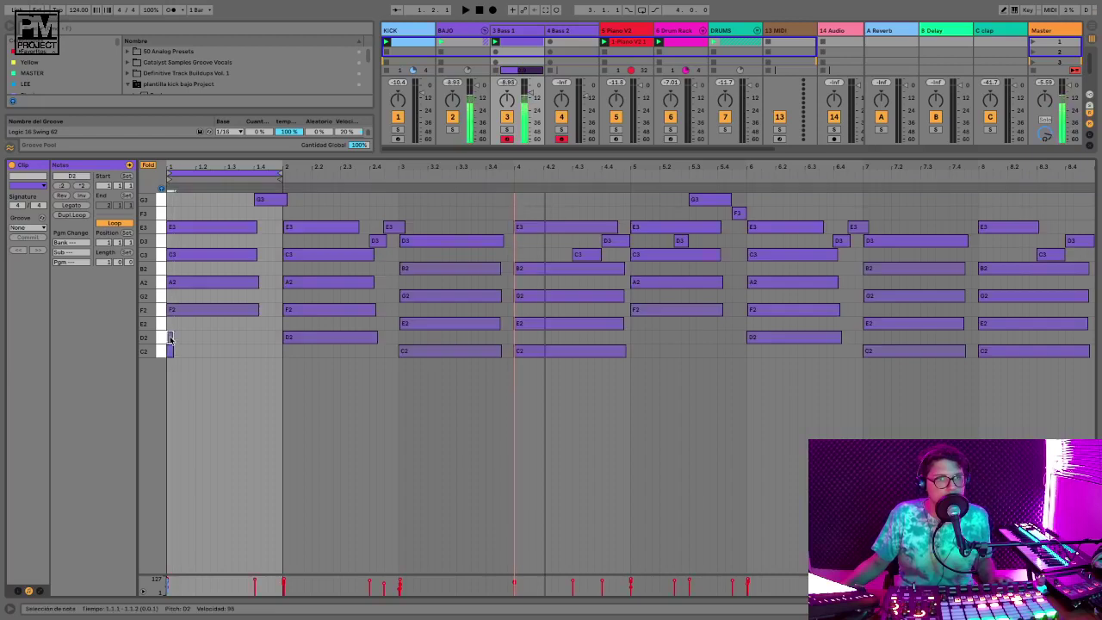
double_click(169, 327)
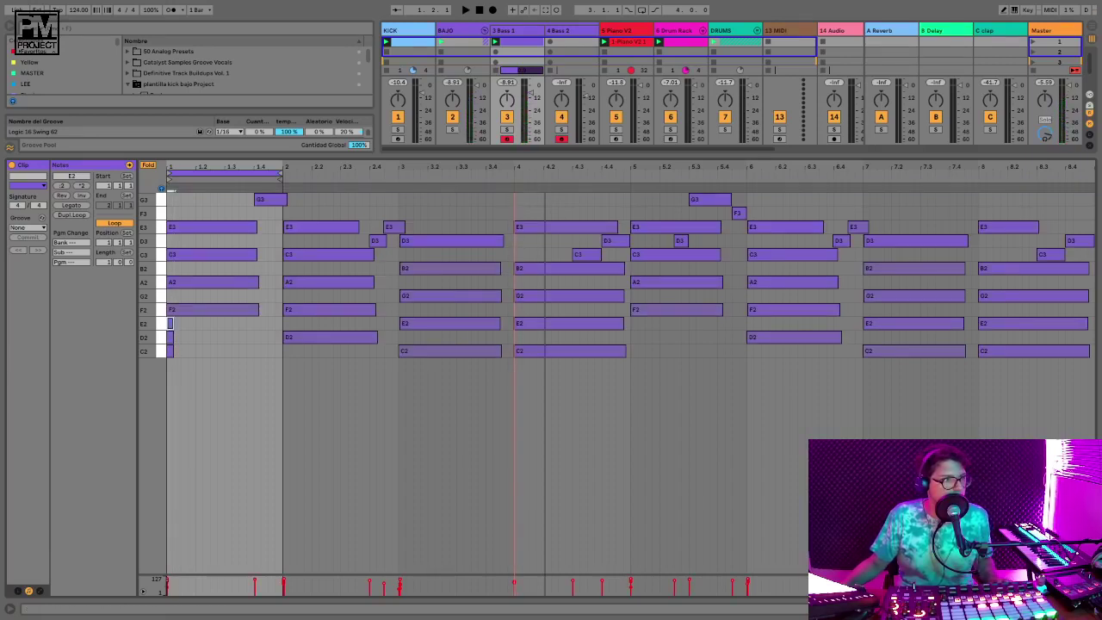
left_click(171, 308)
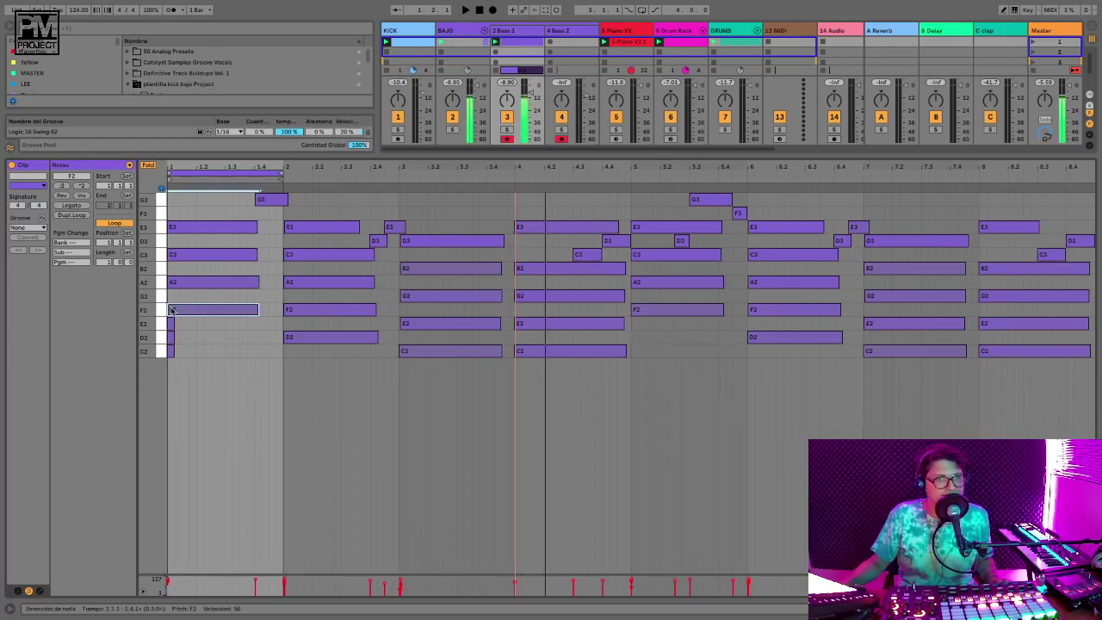
double_click(171, 309)
double_click(170, 309)
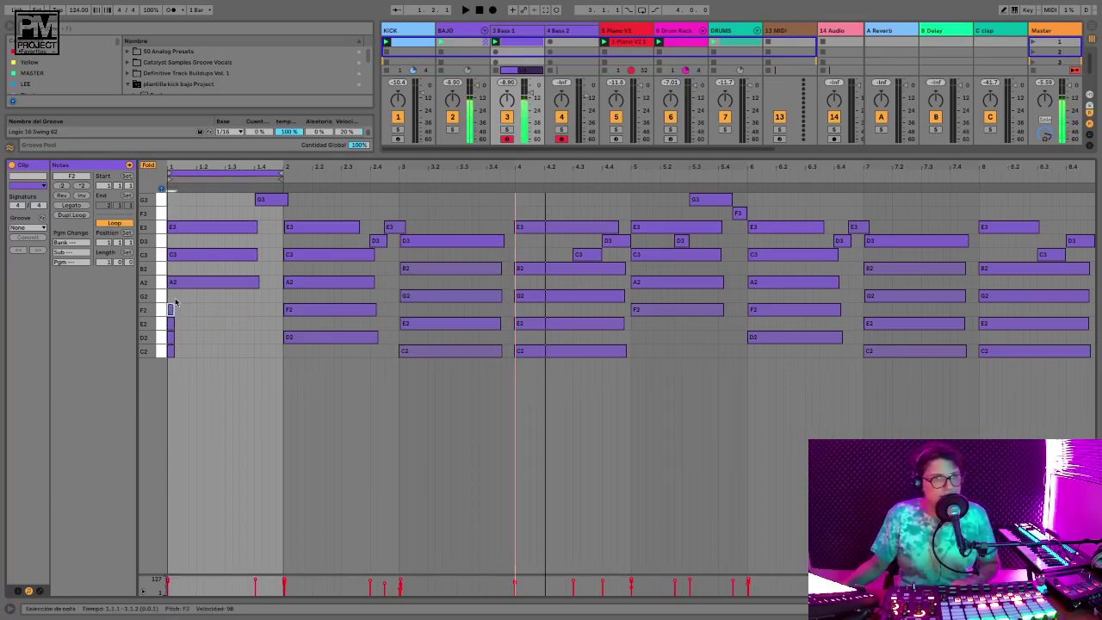
double_click(171, 280)
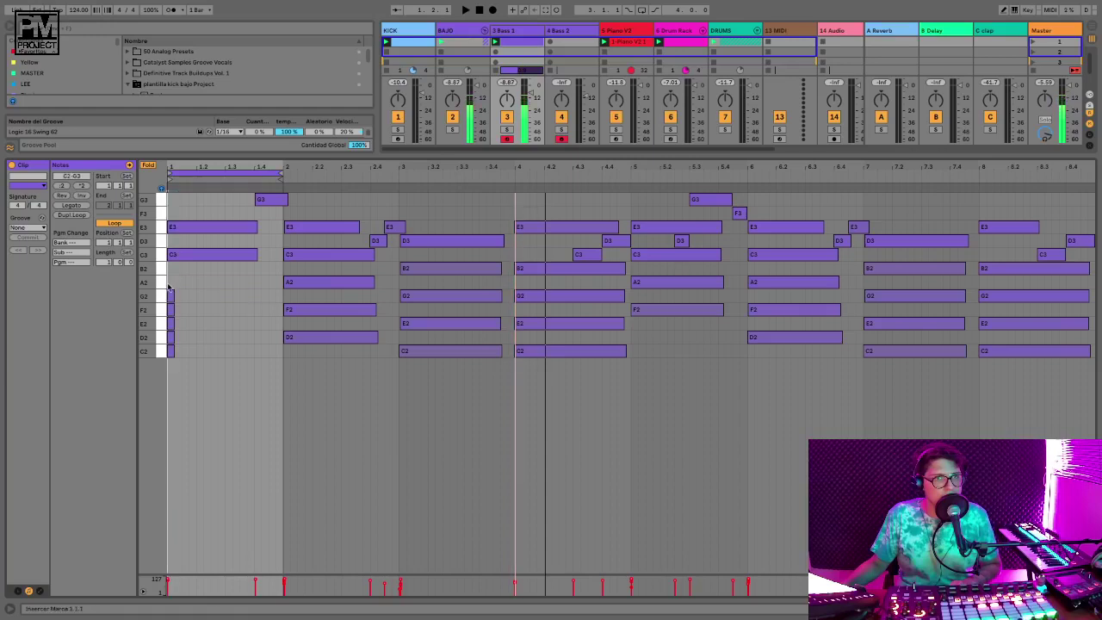
double_click(170, 280)
double_click(170, 256)
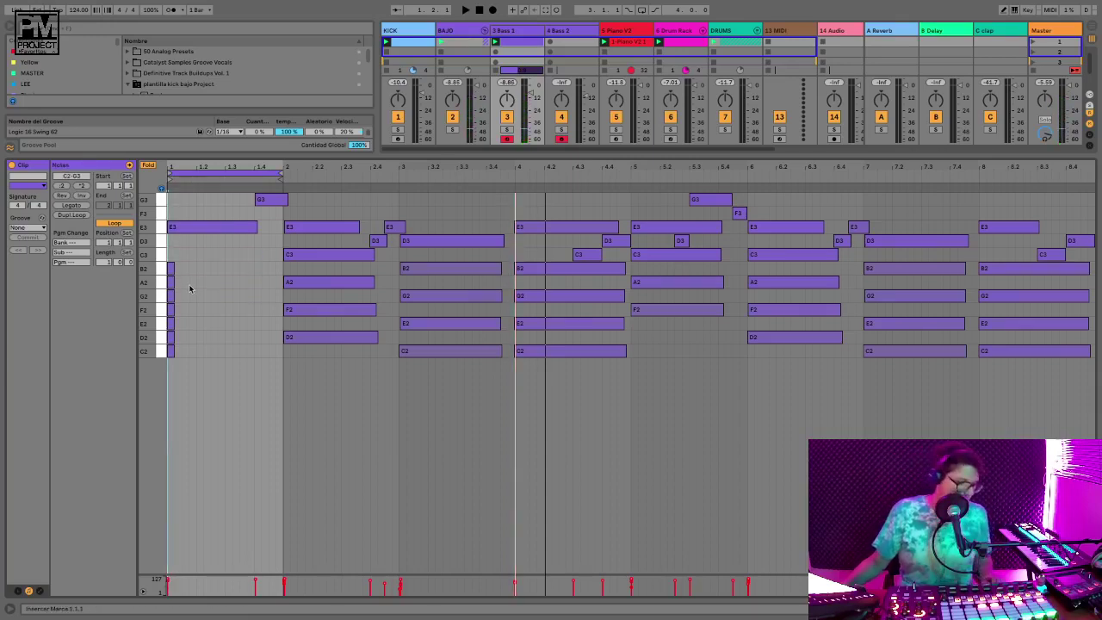
Clear all notes from the Bass 1 clip and extend its loop to about four bars
key("ctrl+z")
key("ctrl+z")
key("ctrl+z")
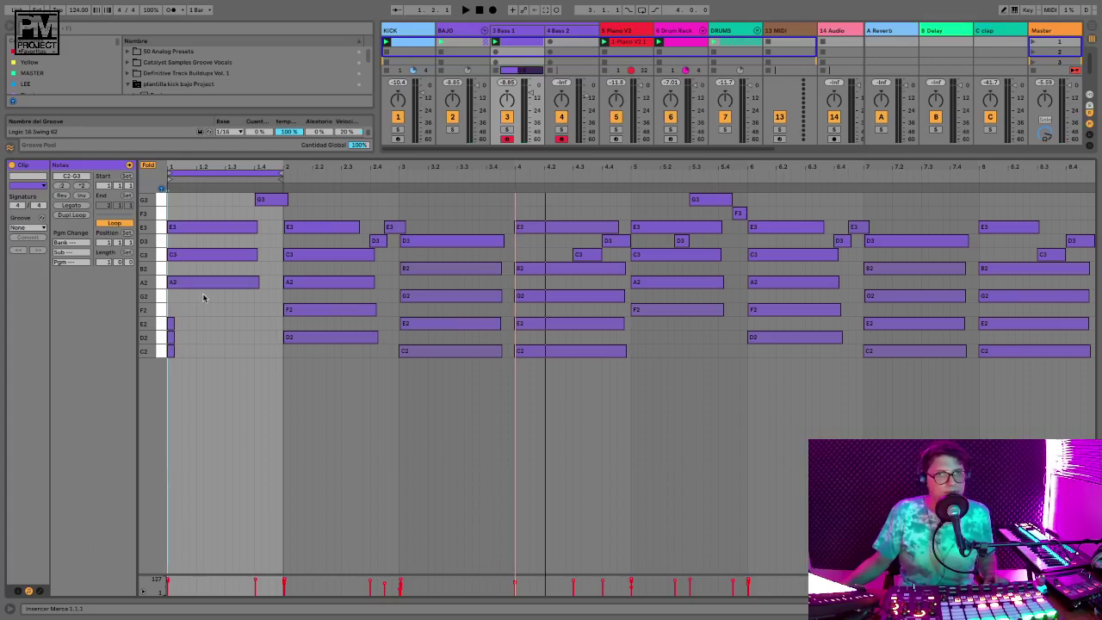
key("ctrl+a")
key("Delete")
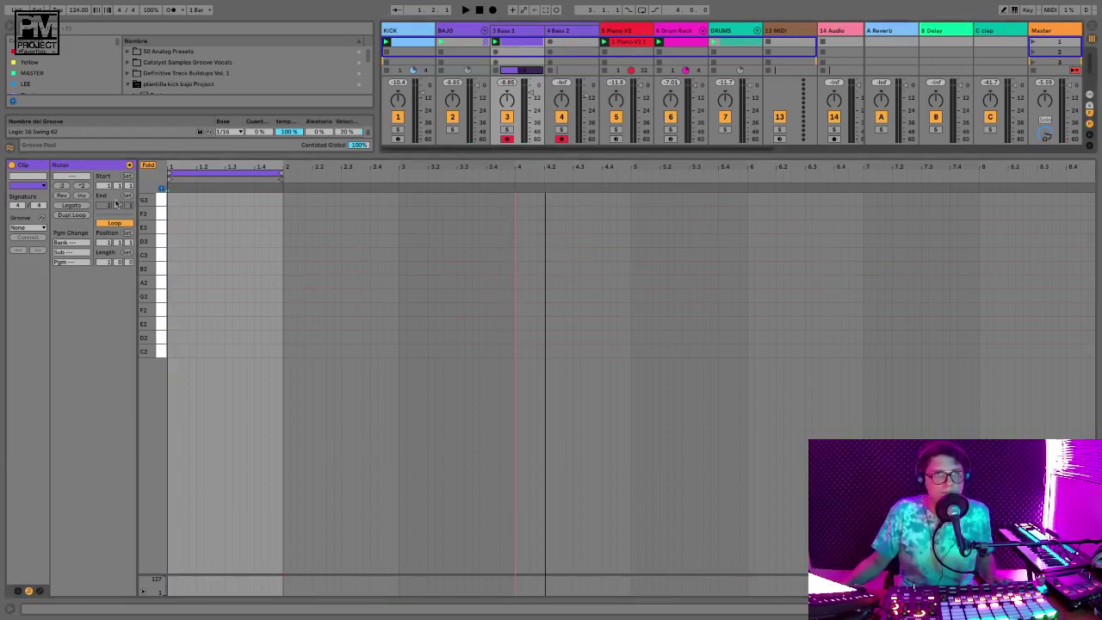
left_click_drag(278, 173, 628, 30)
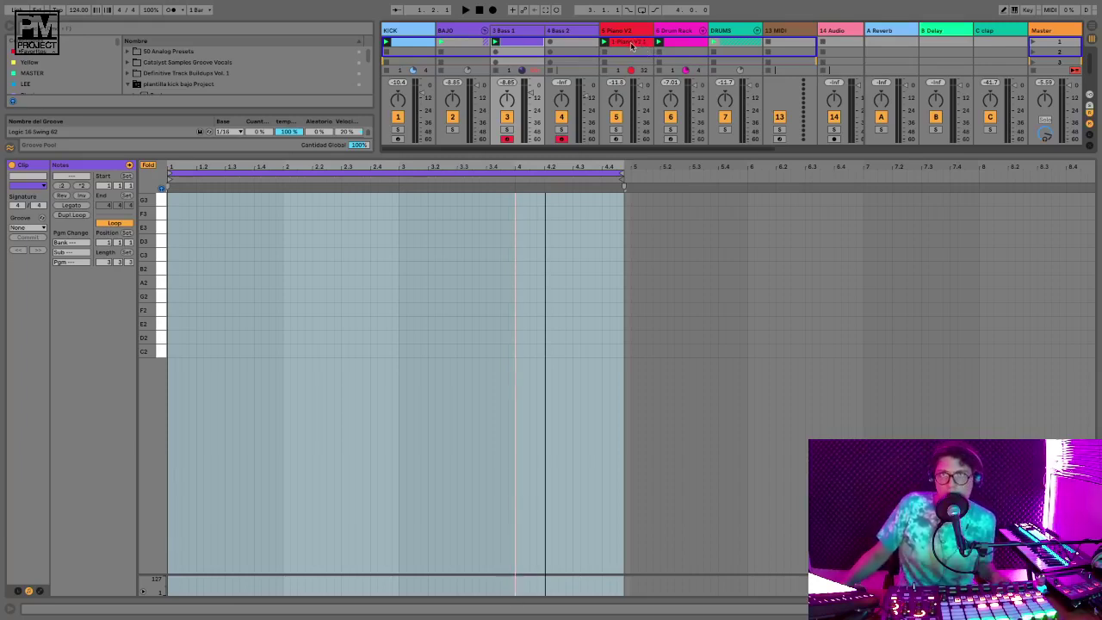
Select the Piano V2 and Bass 1 clips together and make Bass 1 the editable one over the piano notes
left_click(514, 43)
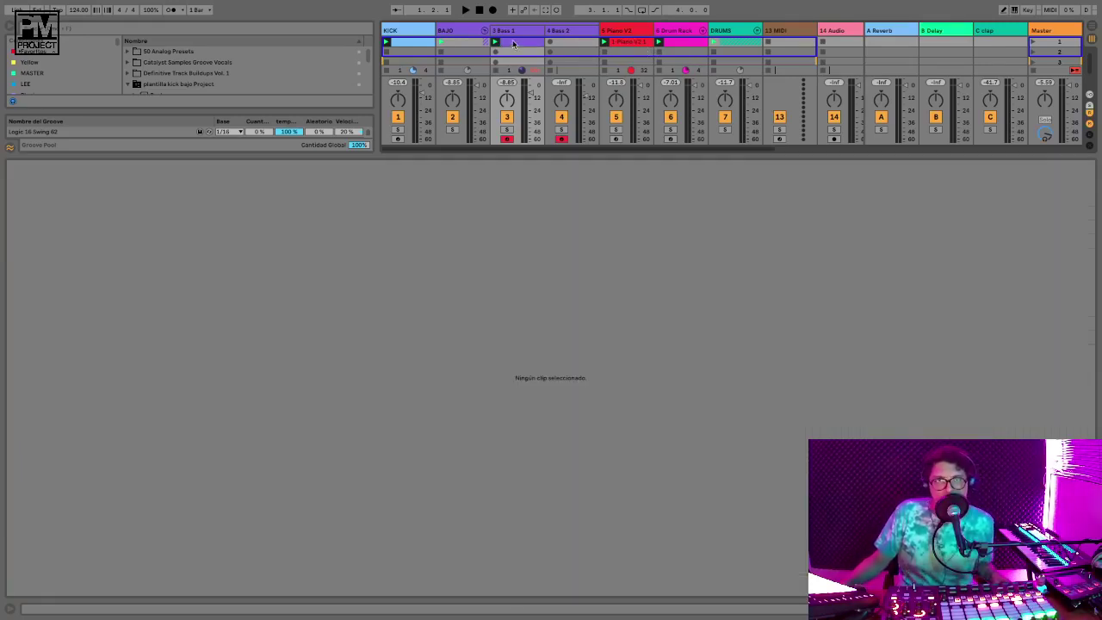
double_click(520, 42)
left_click(639, 43)
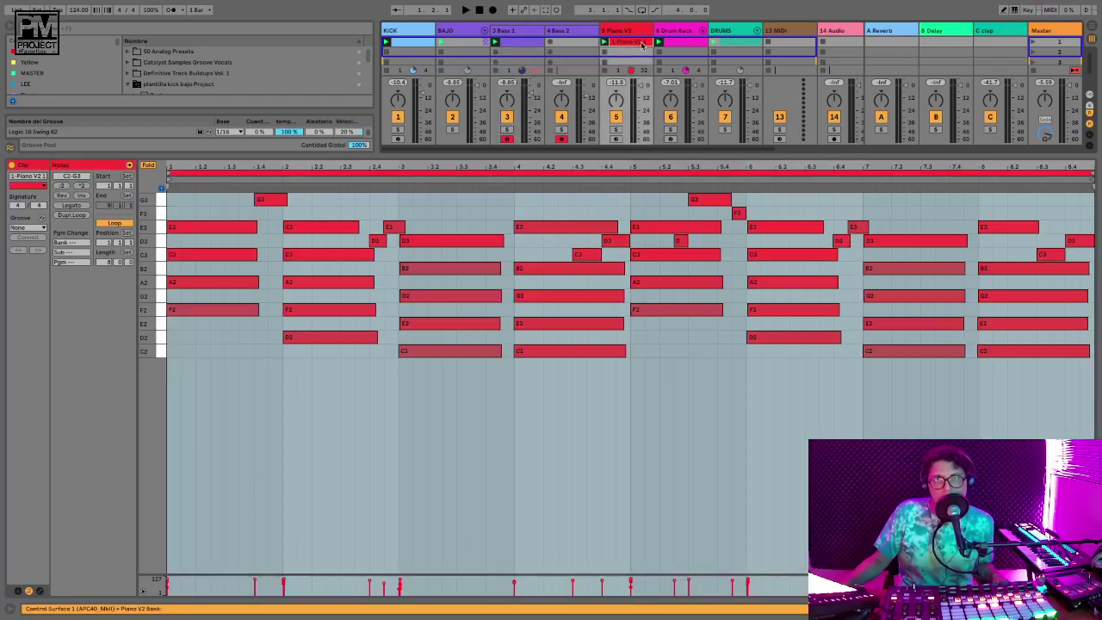
left_click(516, 43)
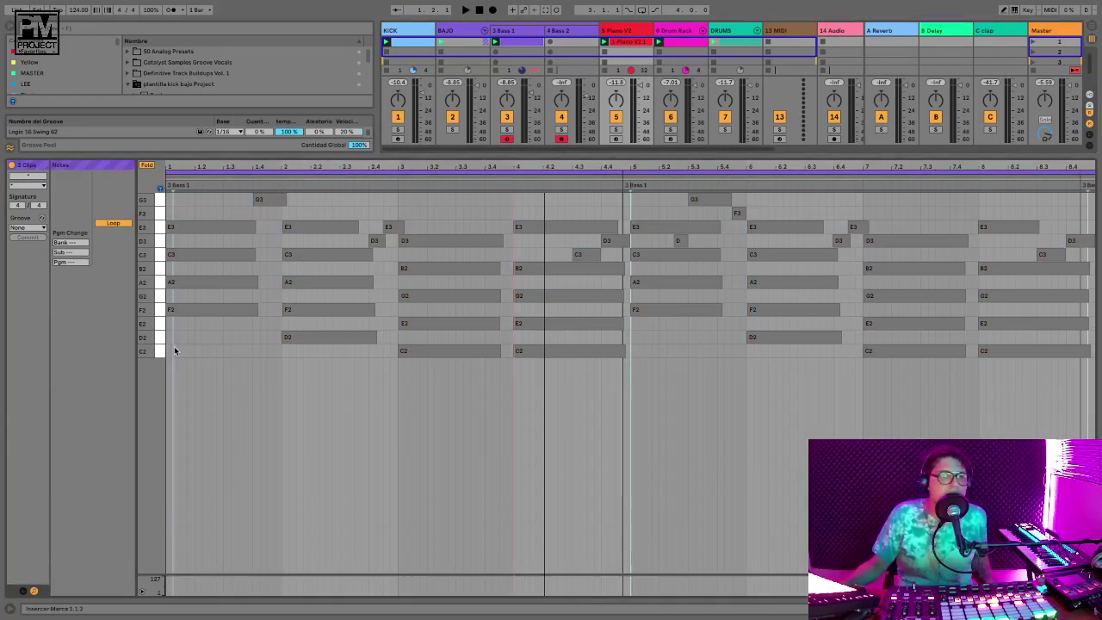
Add an F2 bass note three sixteenths long at 1.1.1 and play it against the beat
double_click(182, 351)
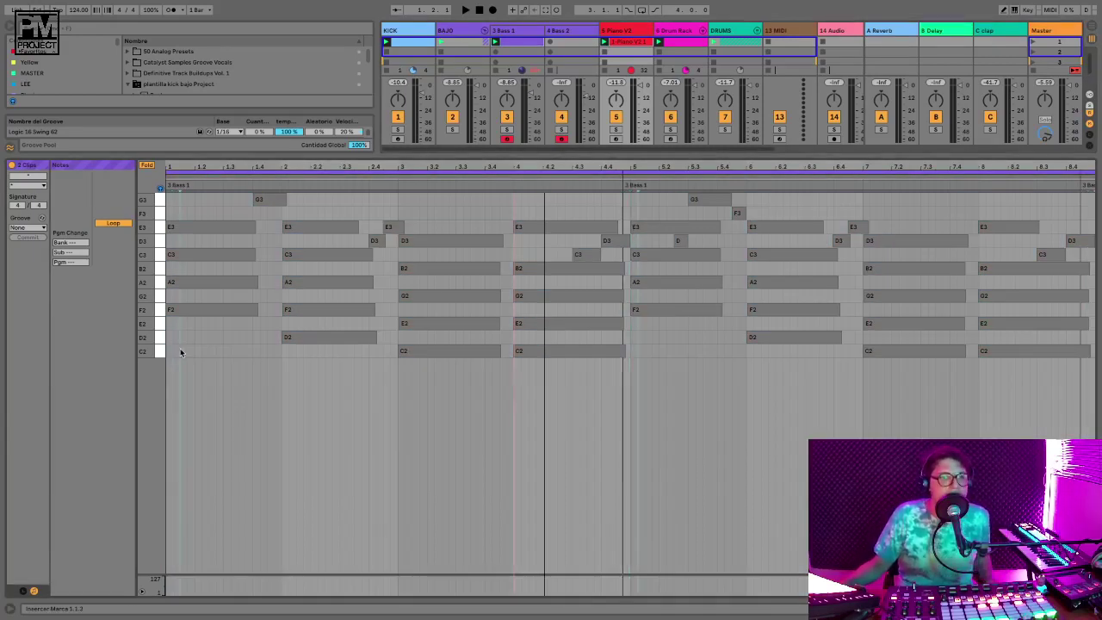
left_click_drag(185, 350, 180, 320)
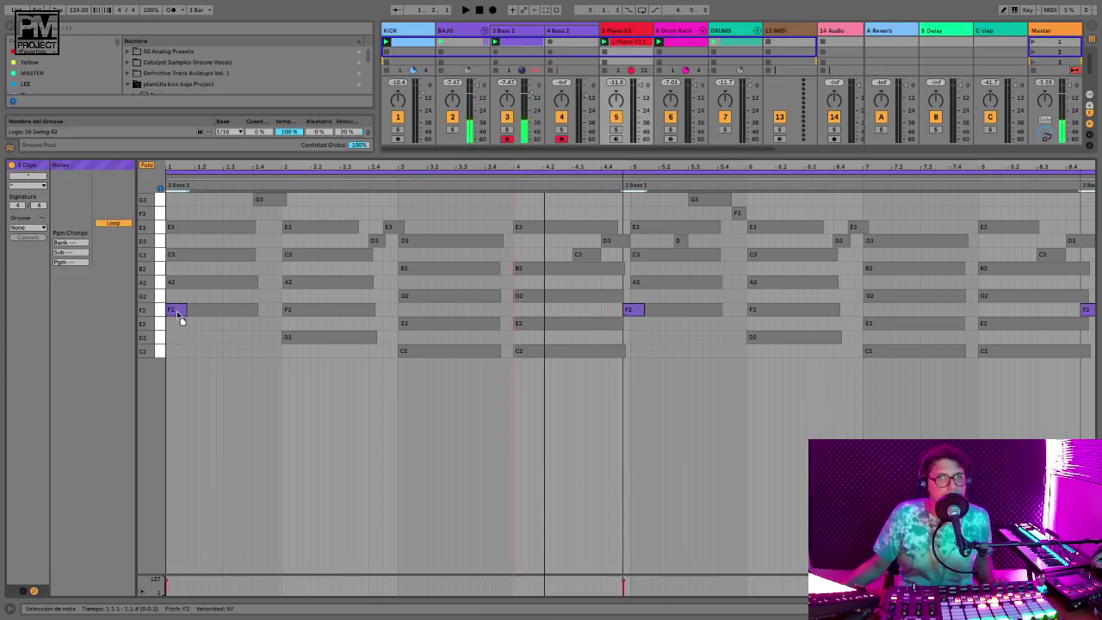
key("space")
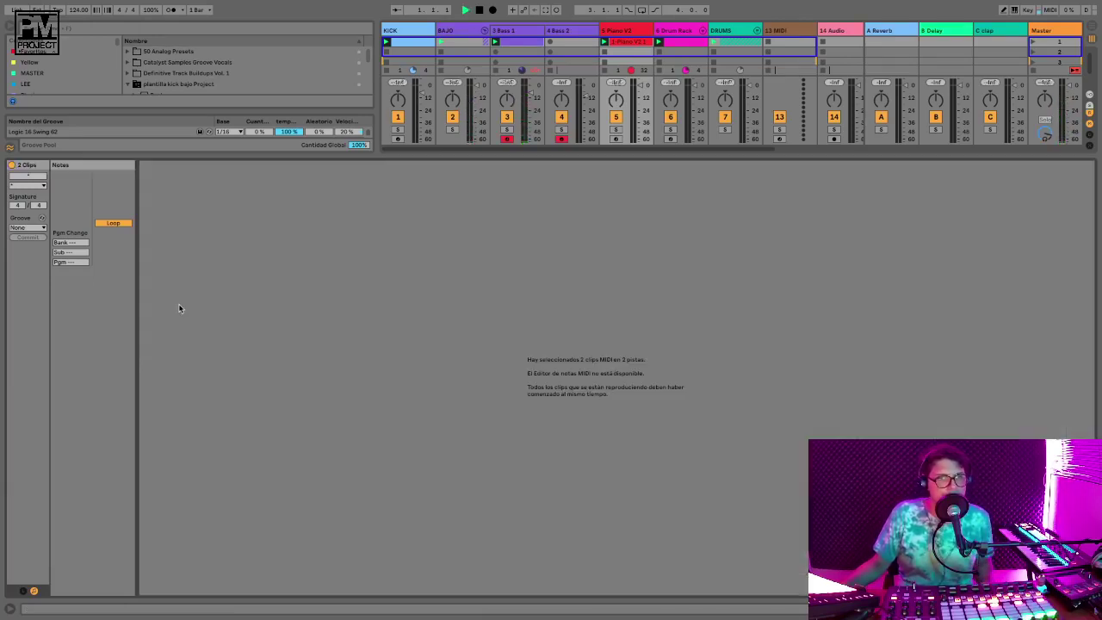
key("space")
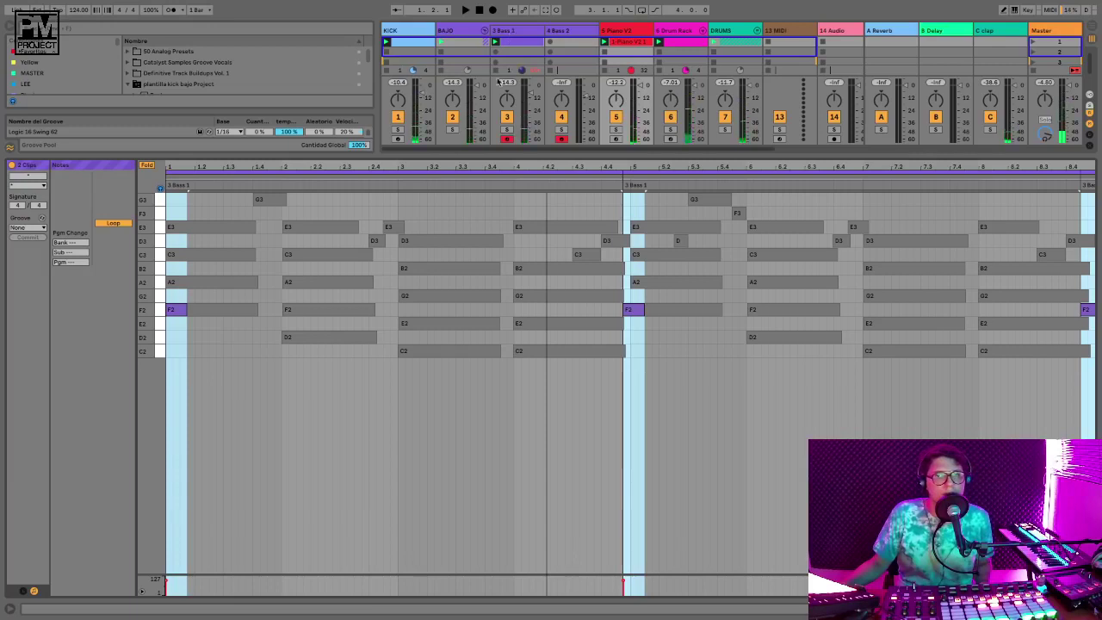
key("space")
Duplicate the F2 bass note and place the copy on A2 at 1.2.1
left_click(172, 314)
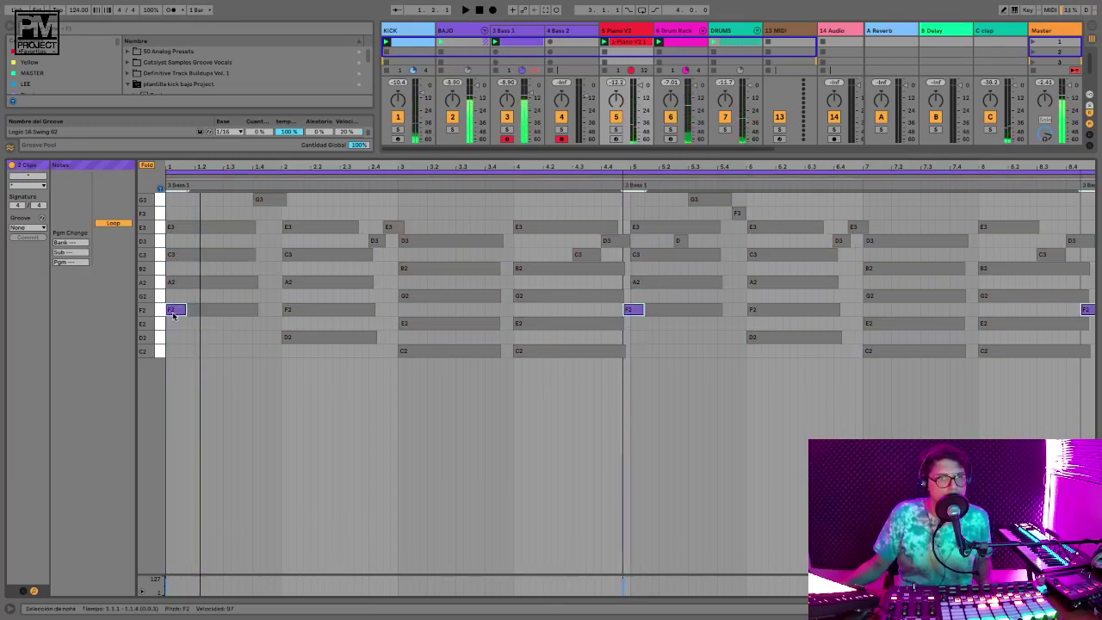
key("super+d")
key("Right")
key("Right")
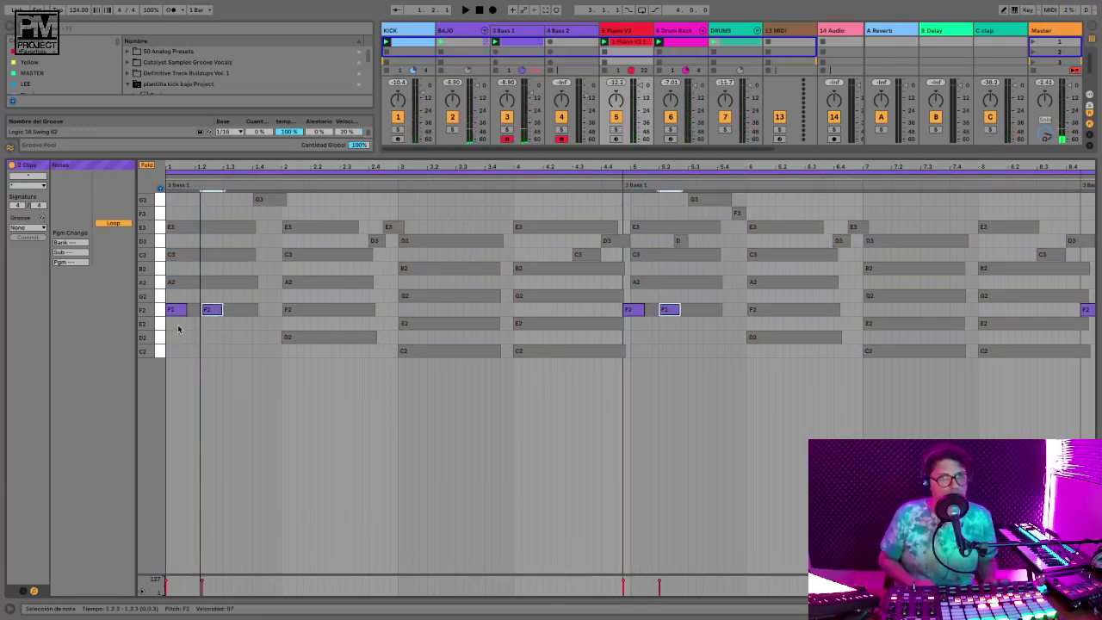
key("Up")
key("Up")
key("space")
key("Left")
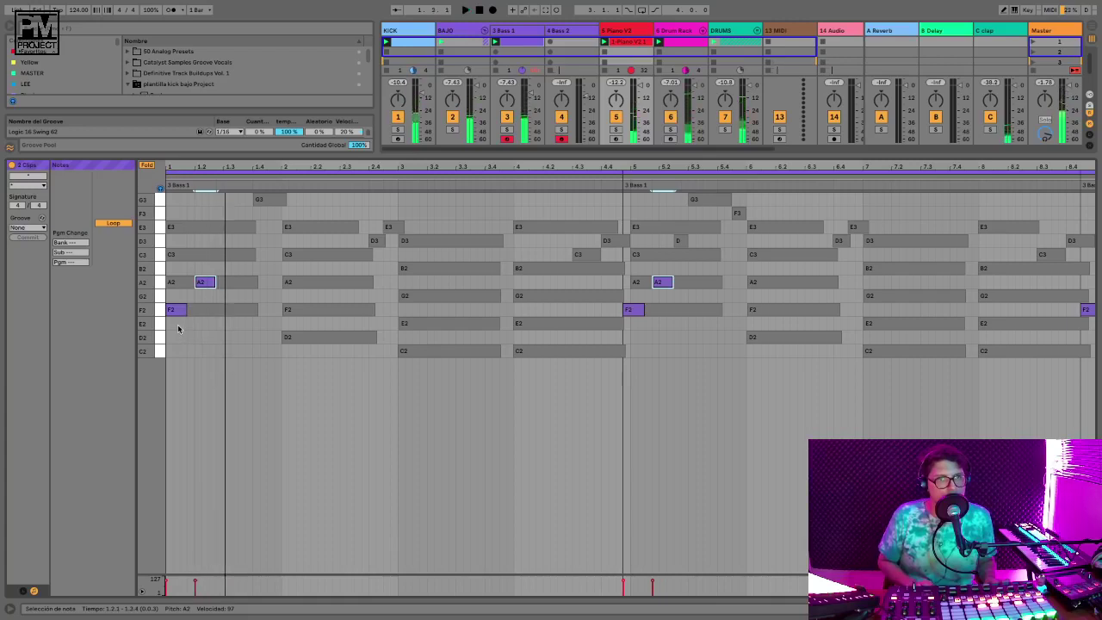
Duplicate the A2 bass note and place the copy on F2 at 1.3.1
key("super+d")
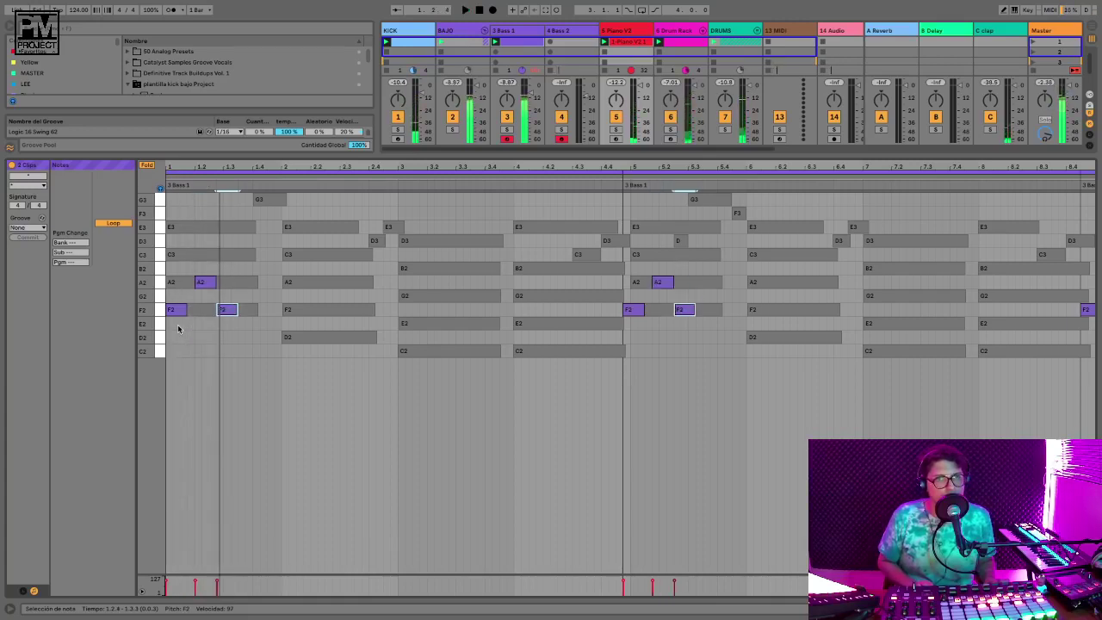
key("Down")
key("Down")
key("Right")
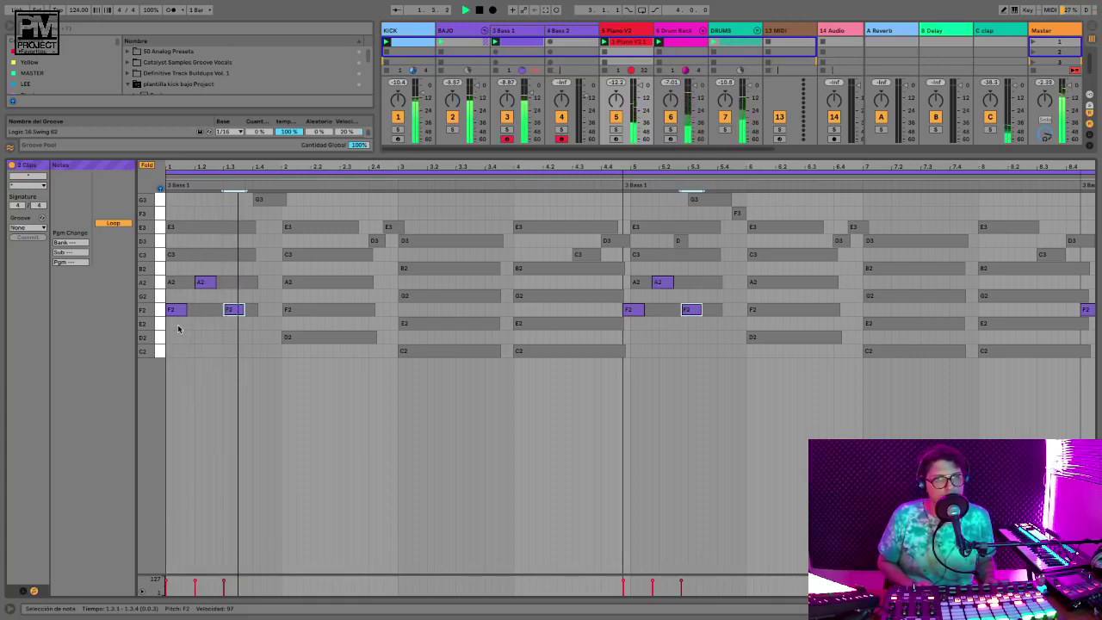
Duplicate the second F2 bass note, place the copy on A2 at 1.4.1 and play the bar back
key("super+d")
key("Right")
key("space")
key("Up")
key("Up")
key("Up")
key("Up")
key("space")
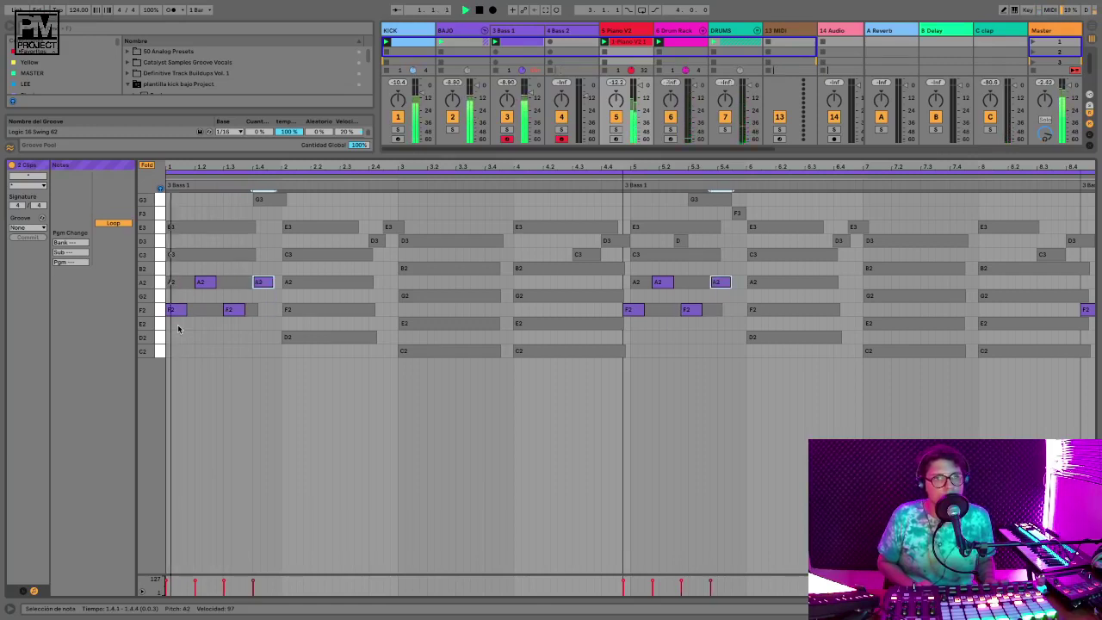
key("space")
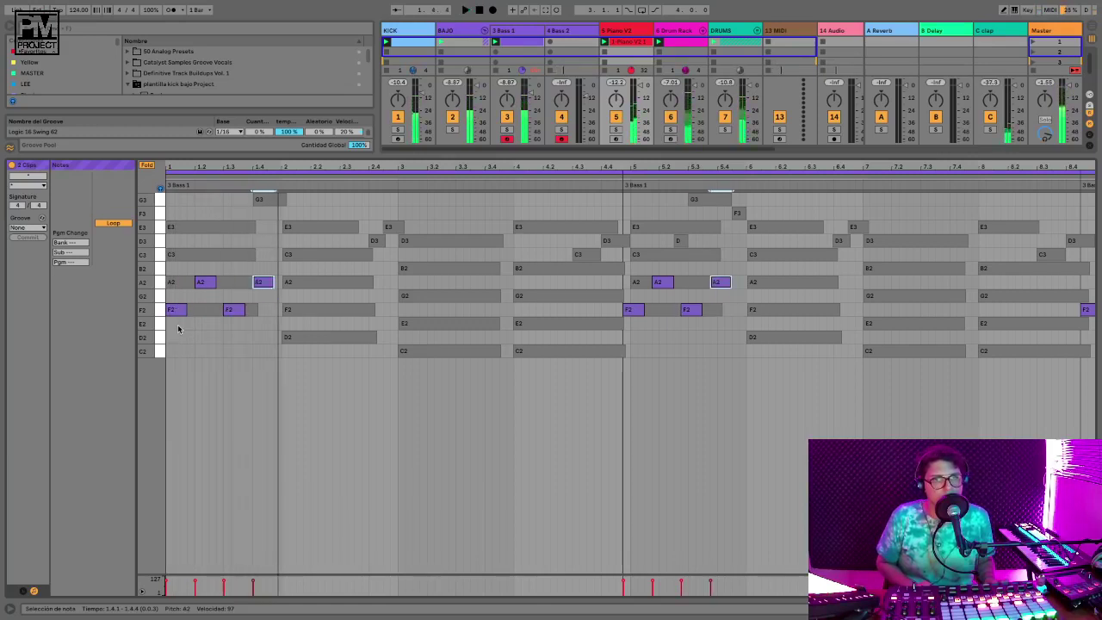
Duplicate the bar's last A2 note, place the copy on D2 at 2.1.1 and play the line back
key("super+d")
key("Down")
key("Down")
key("Down")
key("Down")
key("Down")
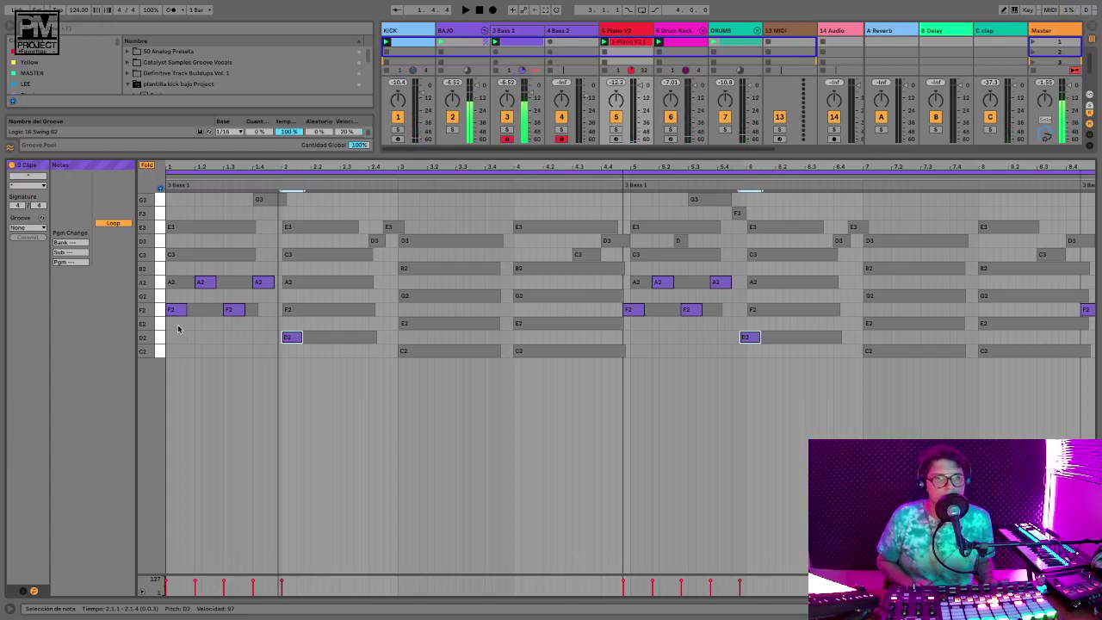
key("space")
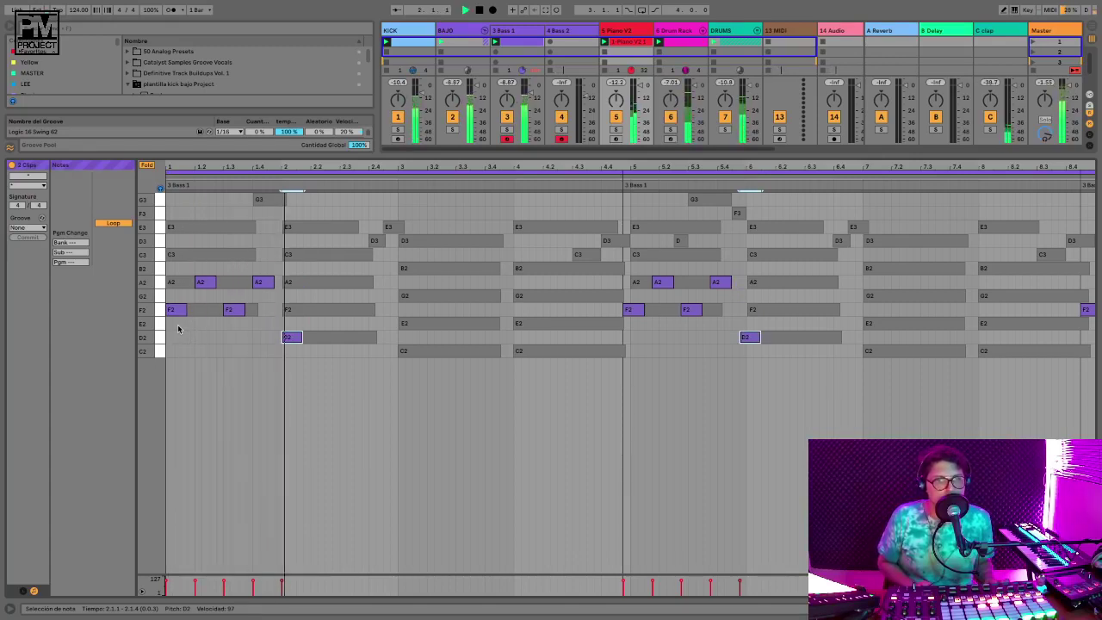
key("space")
Duplicate the D2 bass note and place the copy on F2 at 2.2.2
key("super+d")
key("Up")
key("Up")
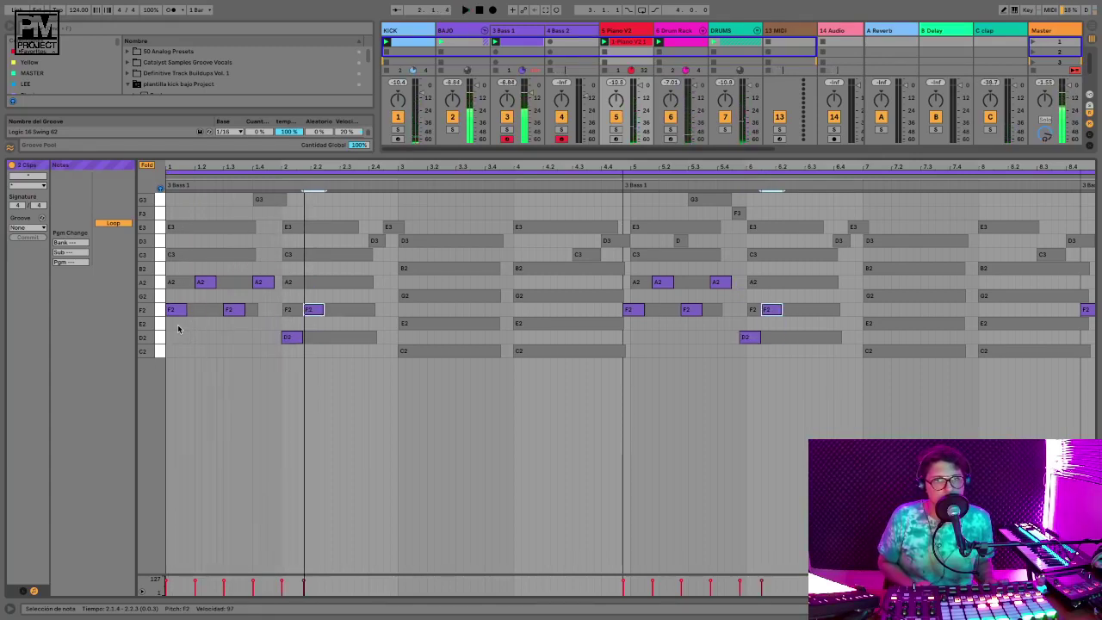
key("Right")
key("Right")
Duplicate the F2 note of bar 2 and place the copy on D2 at 2.3.1
key("super+d")
key("Down")
key("Down")
key("Down")
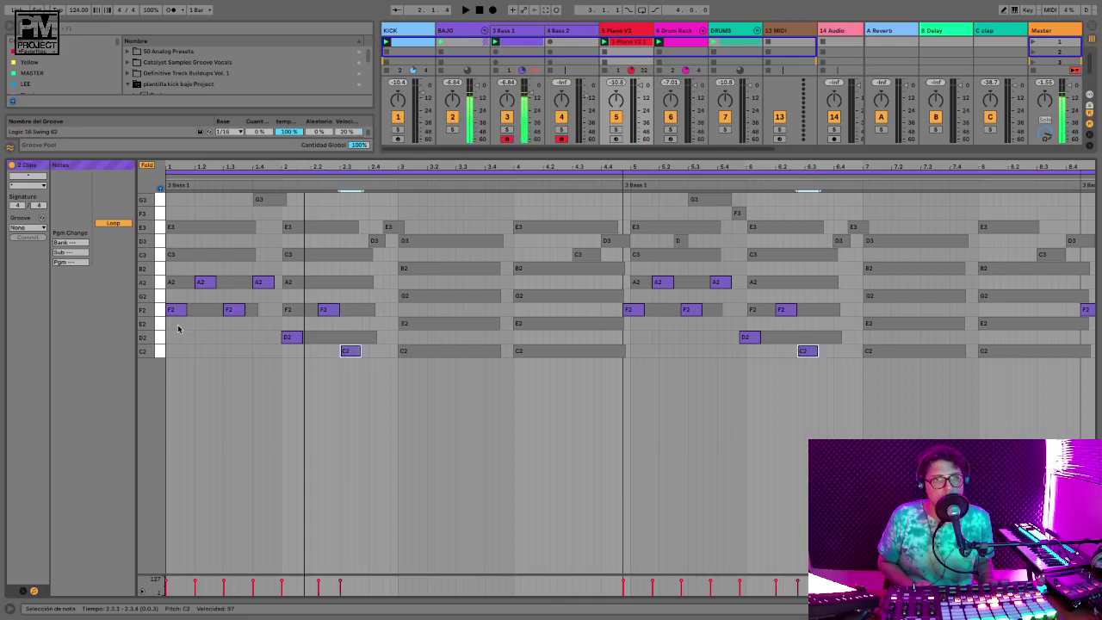
key("Up")
key("Up")
Duplicate the second D2 note, place the copy on A2 at 2.4.2 and play the bass line back
key("super+d")
key("Up")
key("Up")
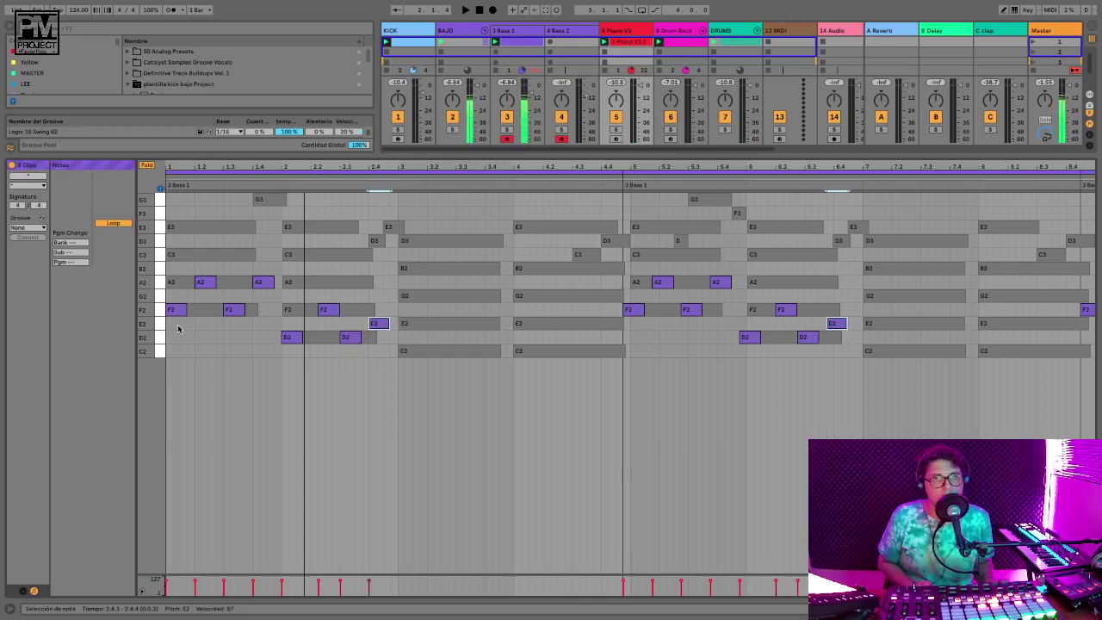
key("Up")
key("Right")
key("Up")
key("Up")
key("space")
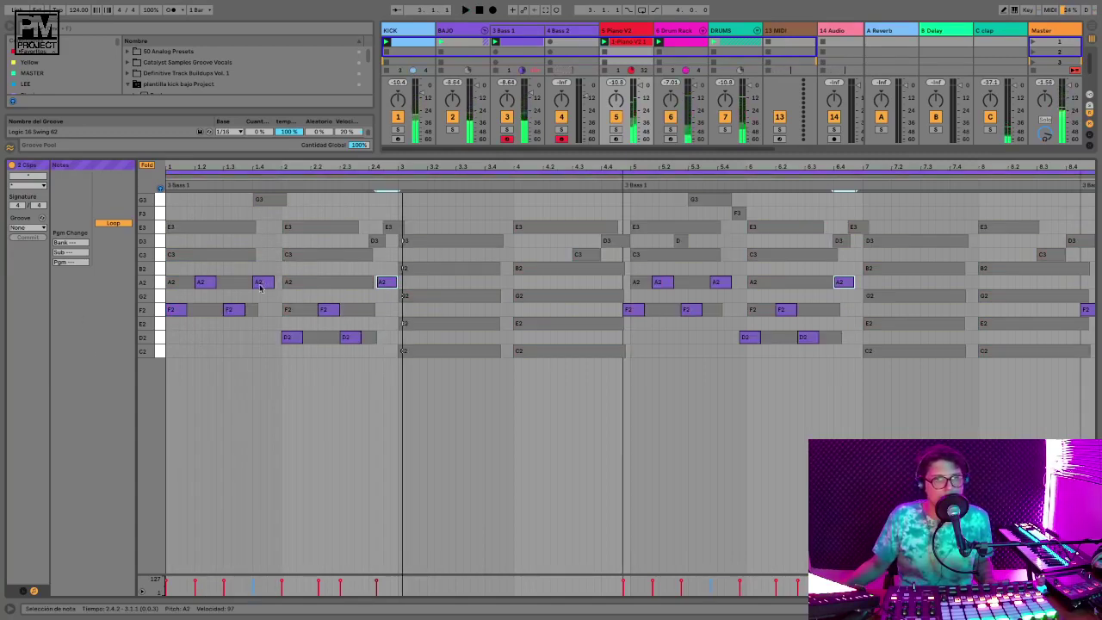
Raise the bass note at 1.4.1 to C3 and play back the pattern
left_click(317, 337)
key("Up")
key("Up")
key("Up")
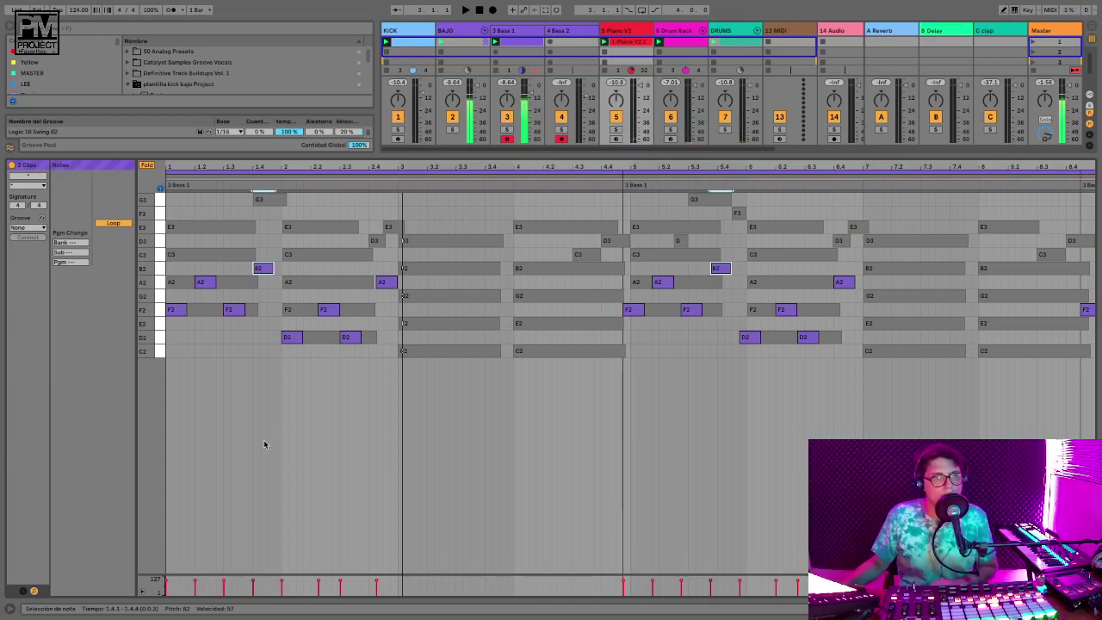
key("space")
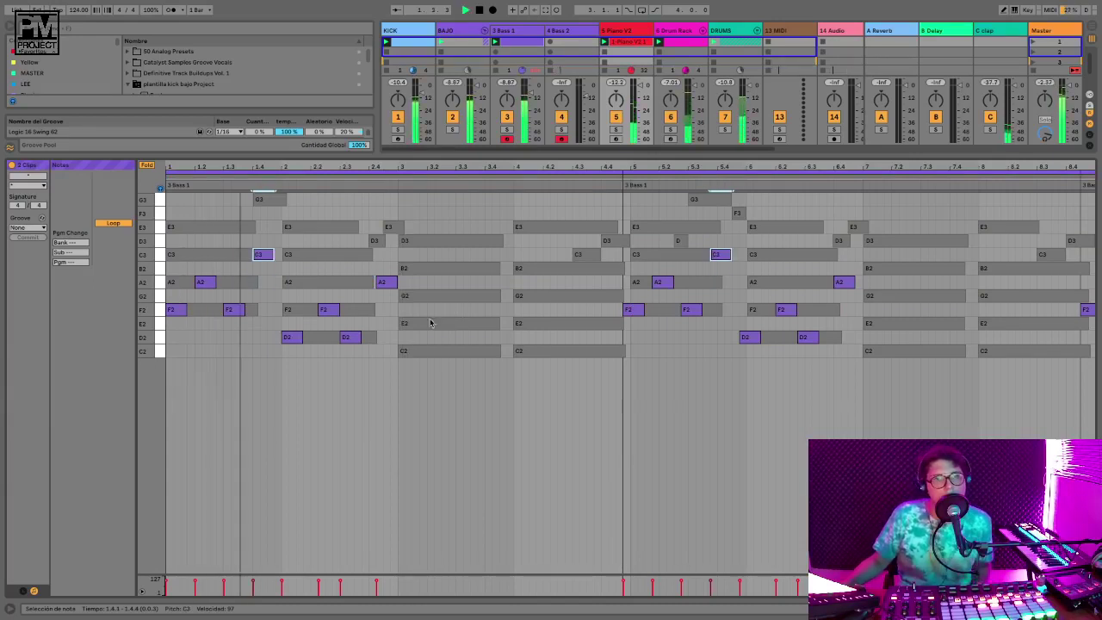
left_click(371, 338)
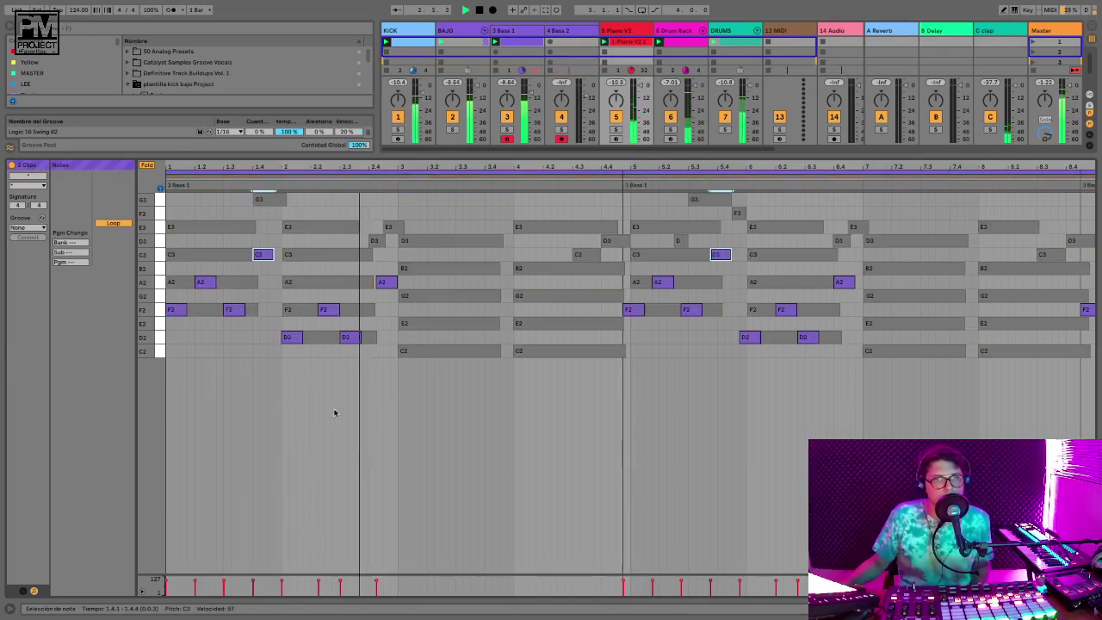
key("space")
Shift the second bar's F2 bass note to start at 2.2.1 and place a C2 note at 3.1.1
left_click(335, 311)
key("Left")
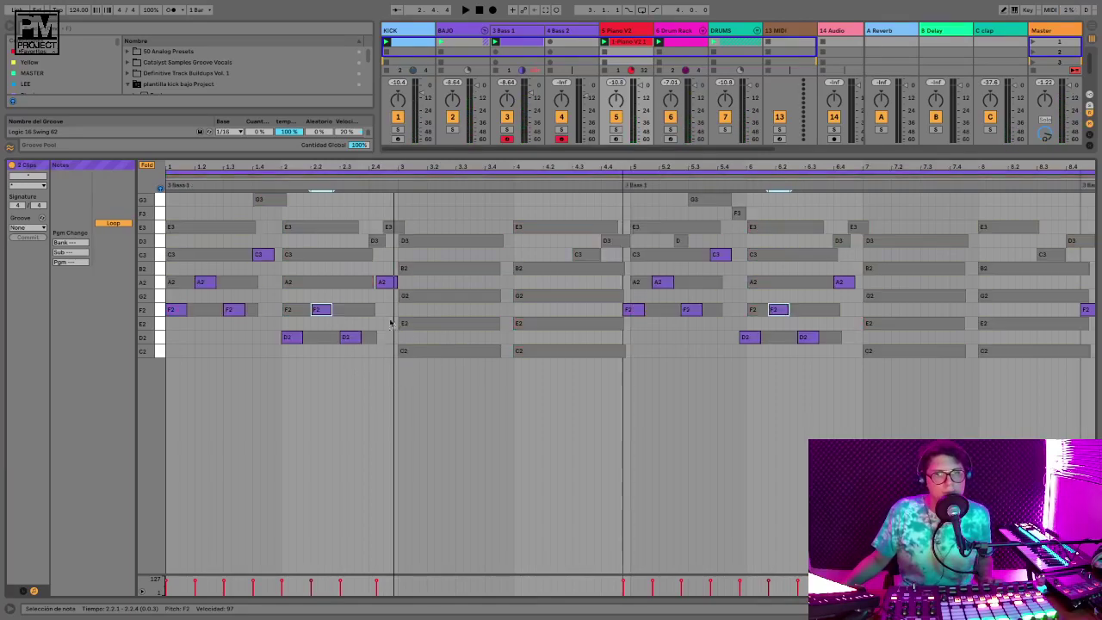
left_click(478, 353)
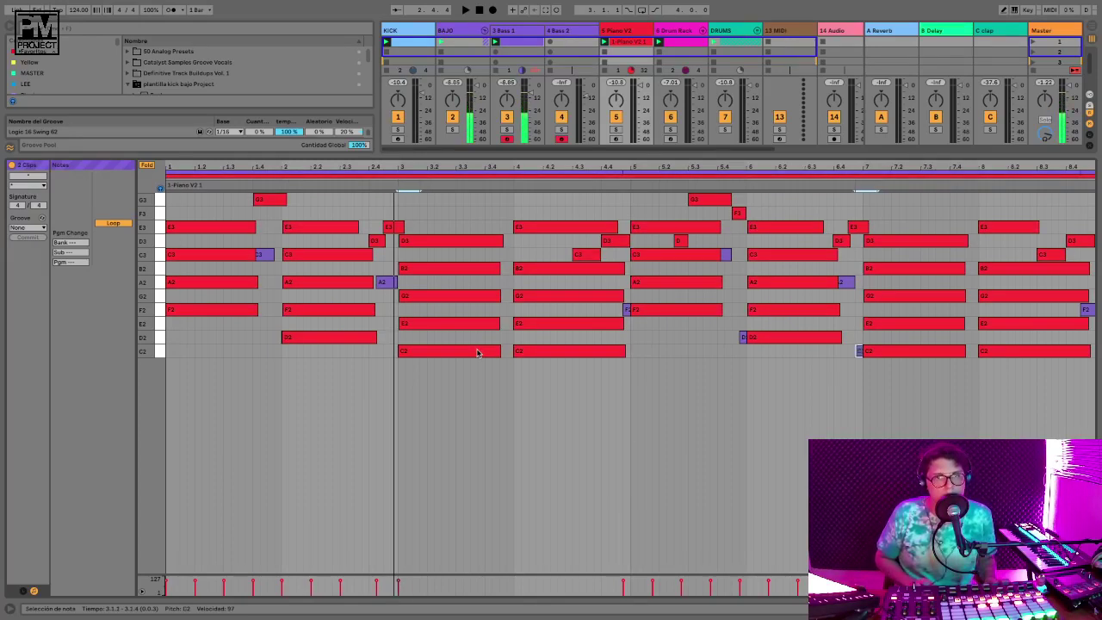
Duplicate the C2 note at 3.1.1, transpose the copy to E2 at 3.2.1, and play back the pattern
key("ctrl+d")
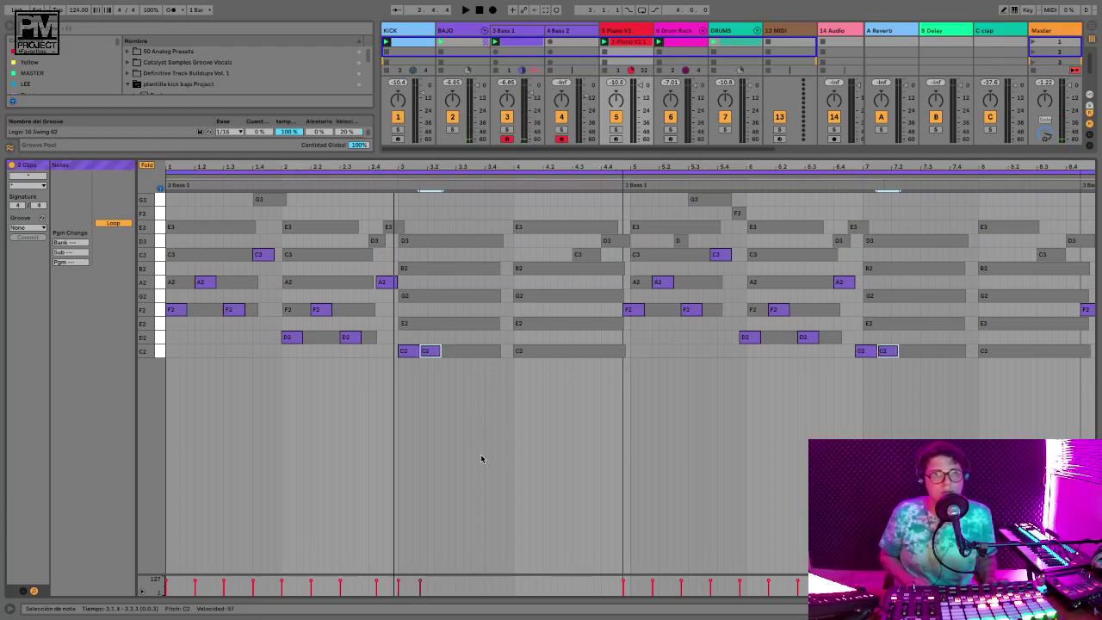
key("Up")
key("Up")
key("Up")
key("Up")
key("Right")
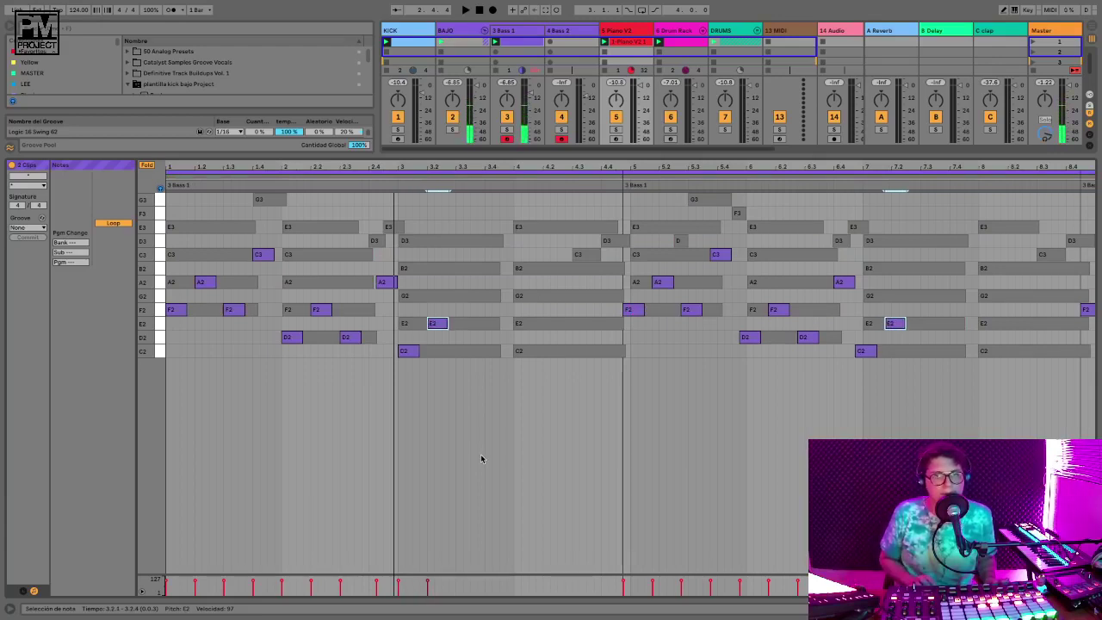
key("space")
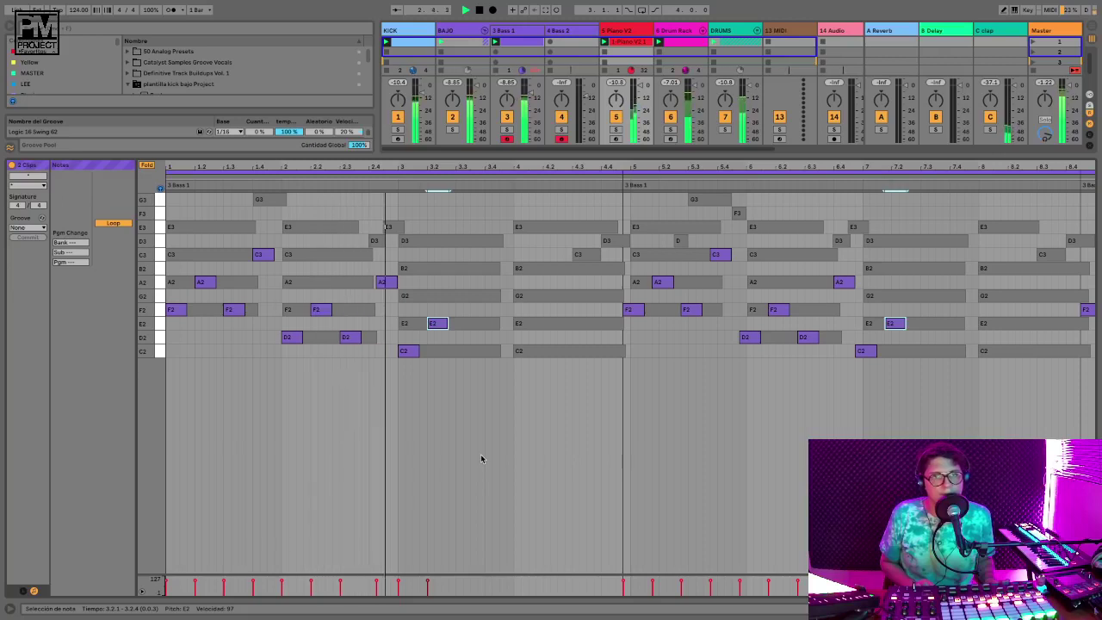
Duplicate the E2 note and place the copy at C2, starting at 3.3.1
key("ctrl+d")
key("Down")
key("Down")
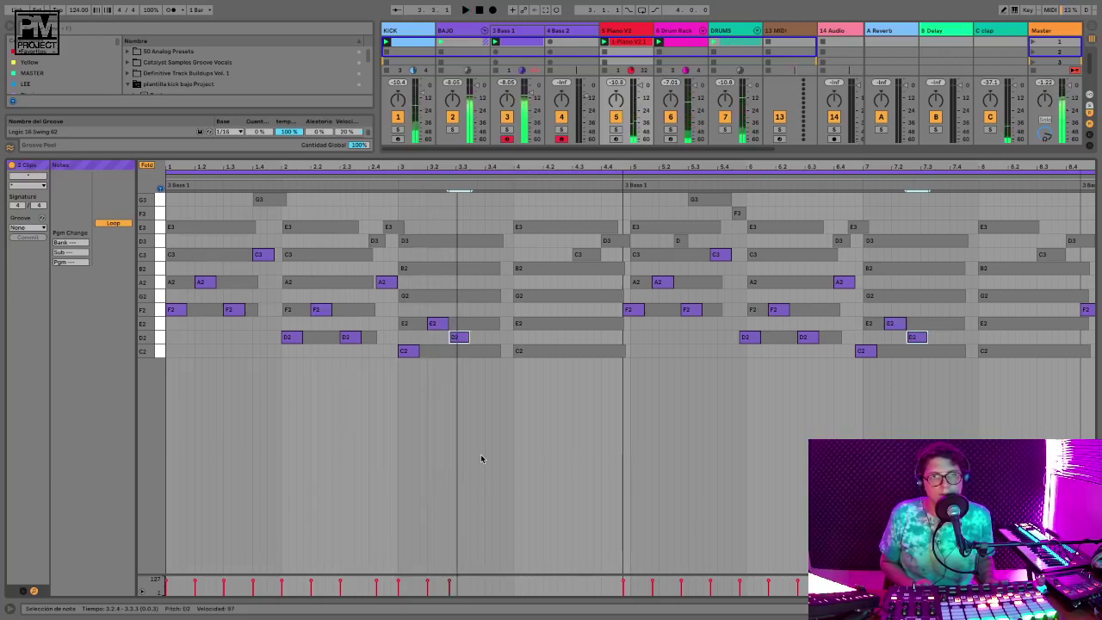
key("Right")
key("Left")
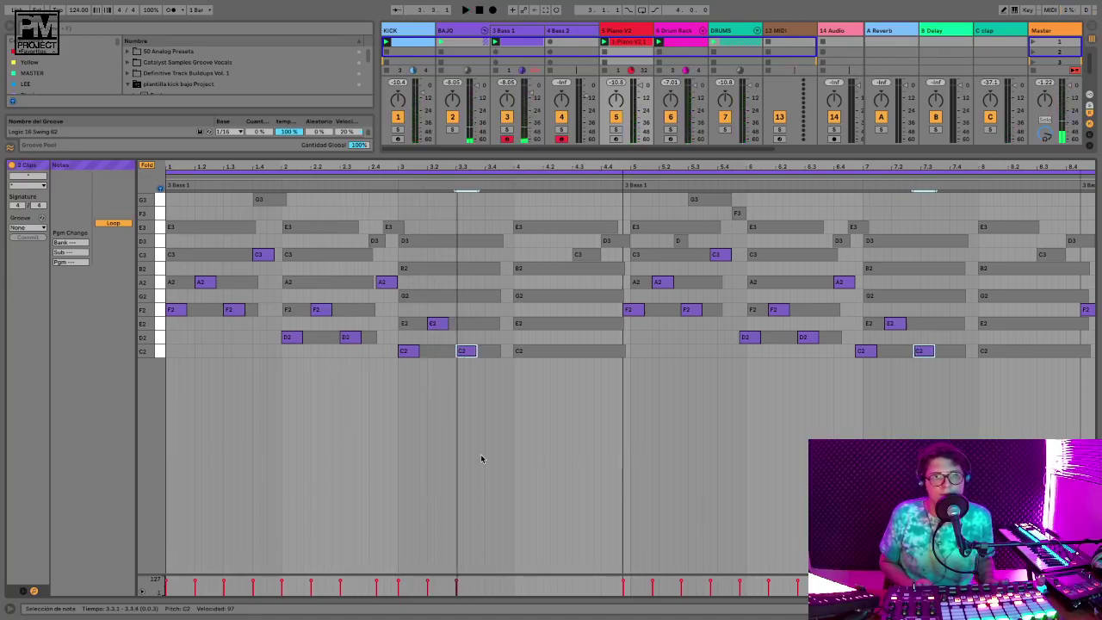
Duplicate the C2 note at 3.3.1, transpose the copy to G2 at 3.4.1, and play back the pattern
key("ctrl+d")
key("Right")
key("Up")
key("Up")
key("Up")
key("Up")
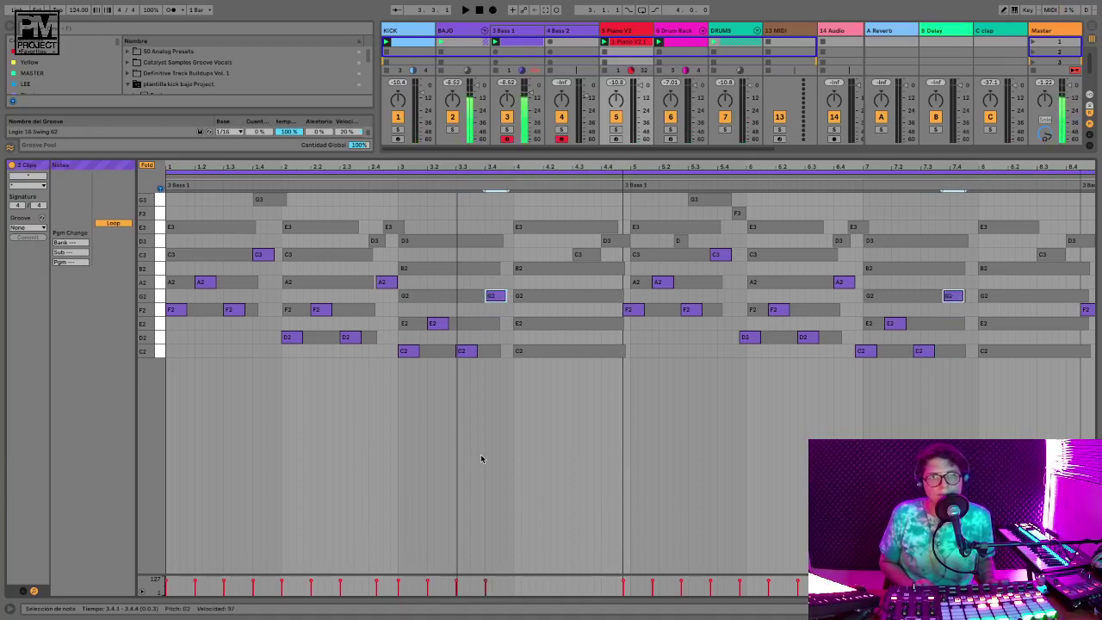
key("space")
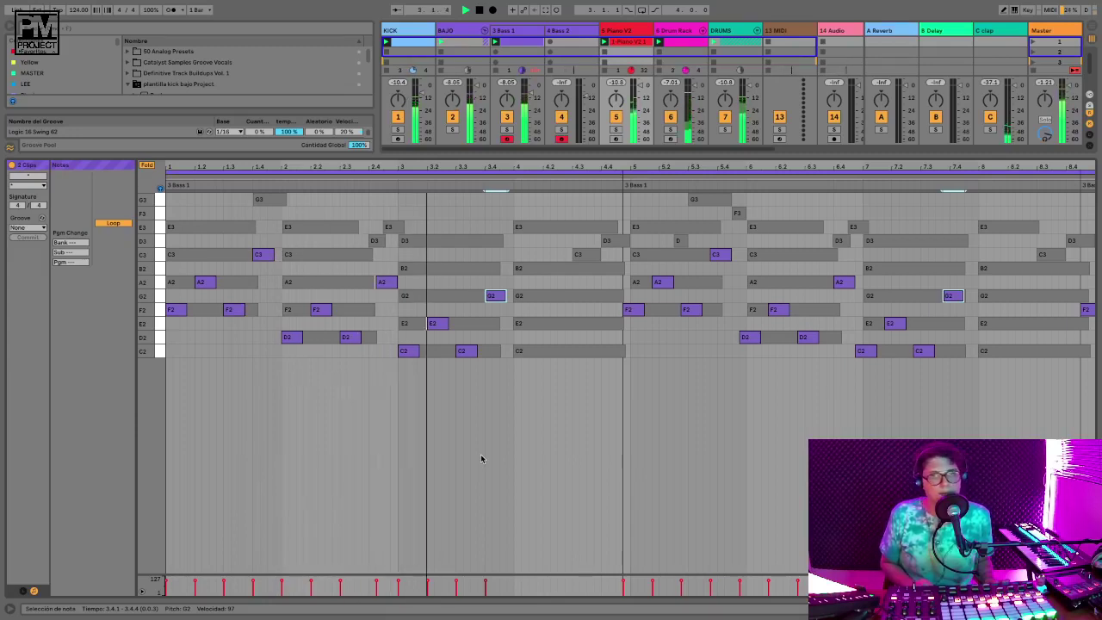
key("ctrl+d")
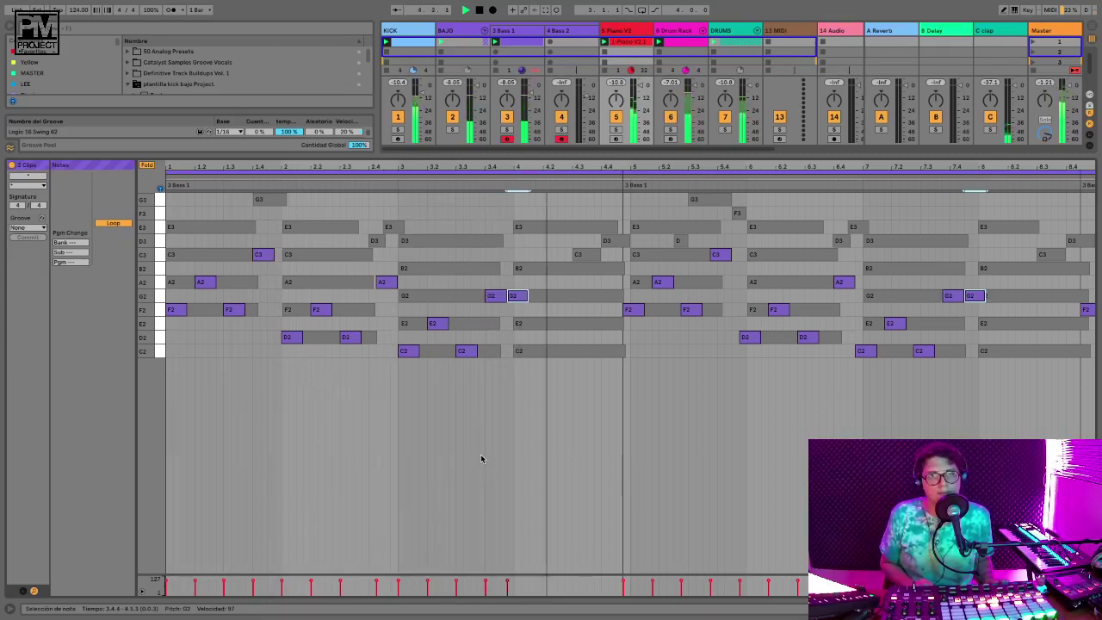
key("Down")
key("Down")
key("Down")
key("Down")
key("Down")
key("Down")
key("Down")
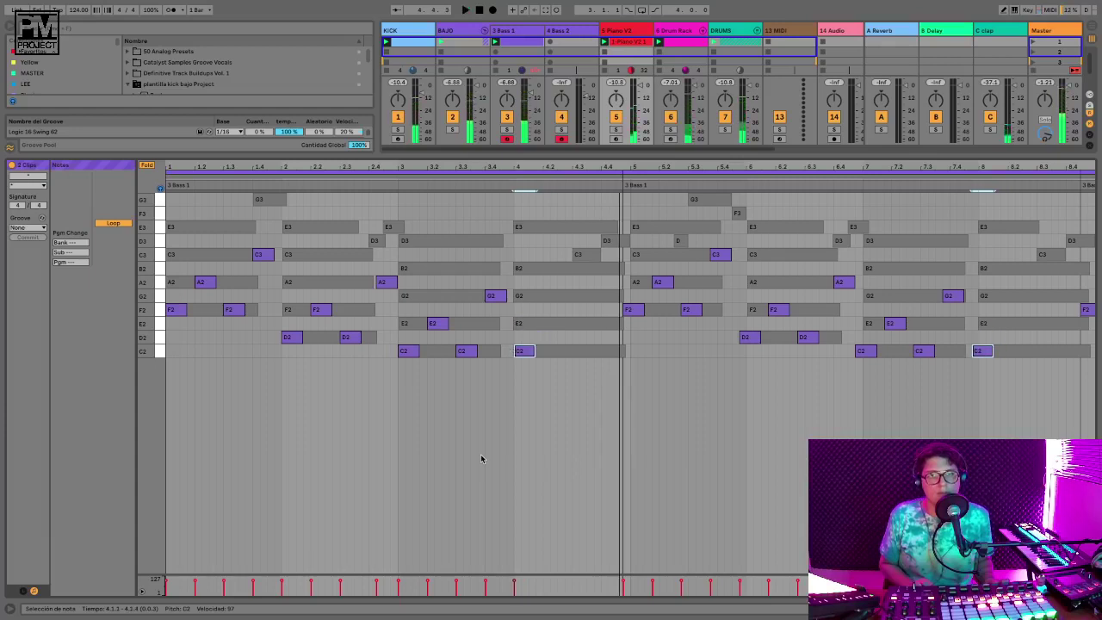
key("Delete")
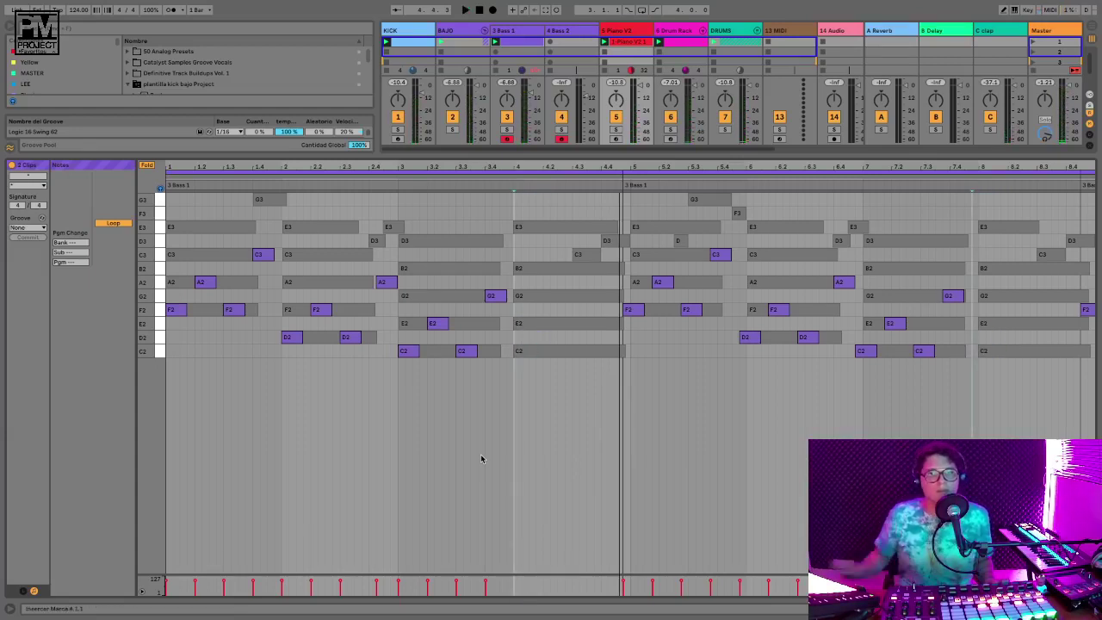
Duplicate the four bass notes of bar 3 into bar 4
left_click_drag(415, 383, 514, 293)
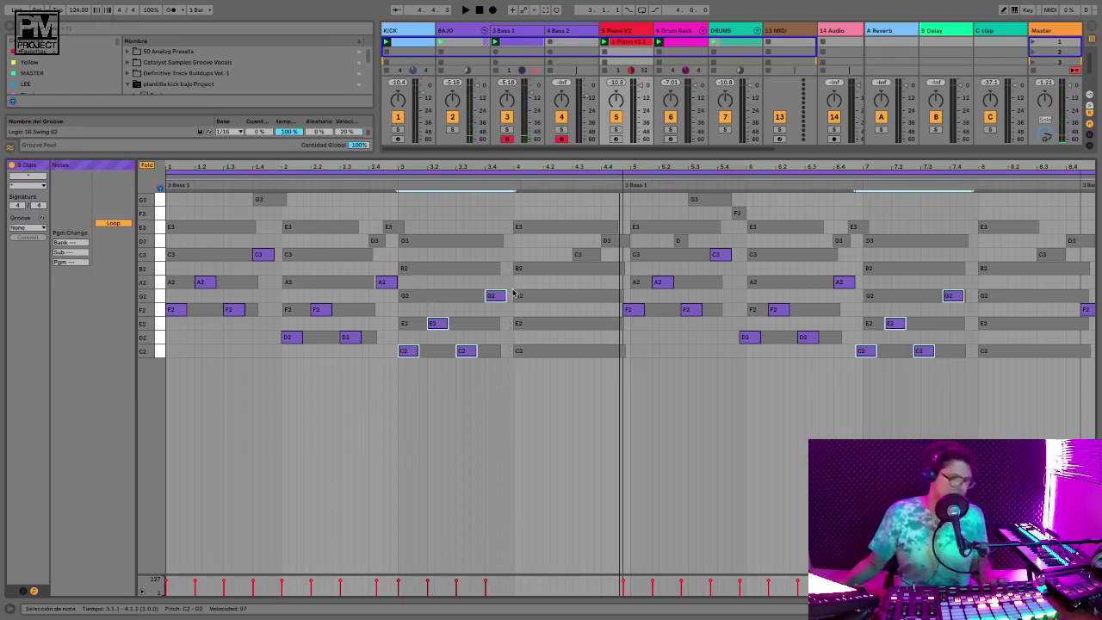
key("ctrl+d")
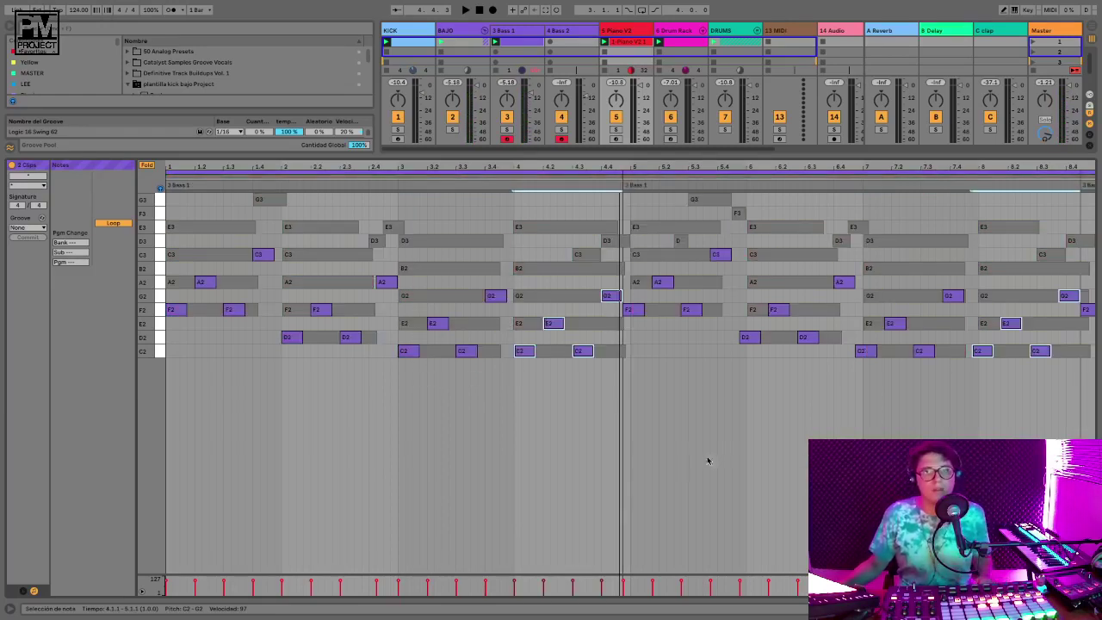
left_click(668, 454)
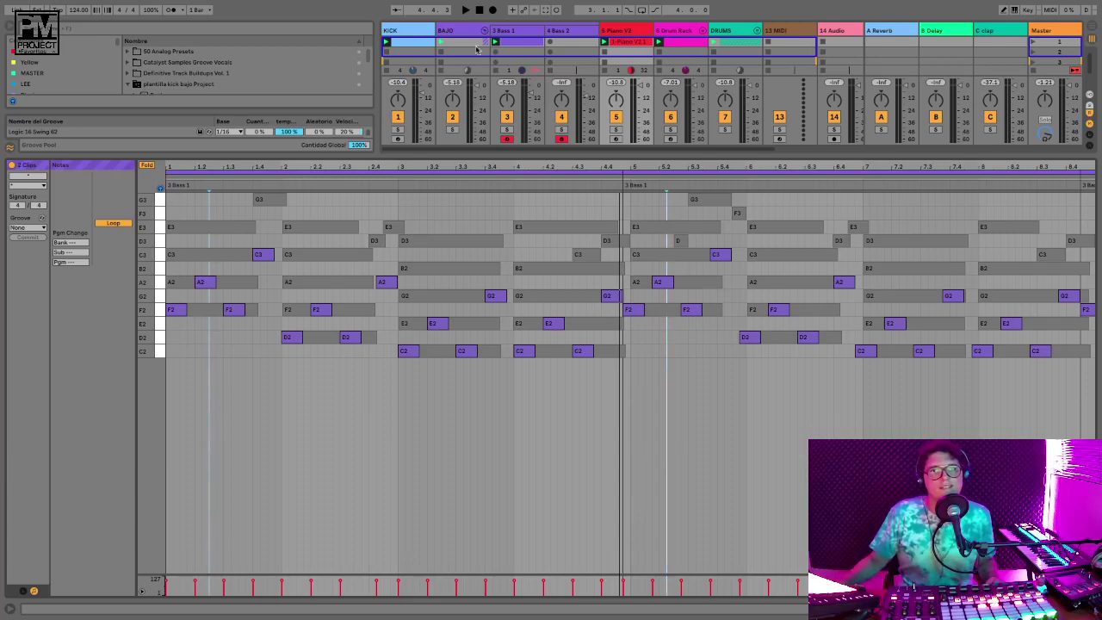
Open the Bass 1 clip on its own and listen to it soloed
left_click(513, 43)
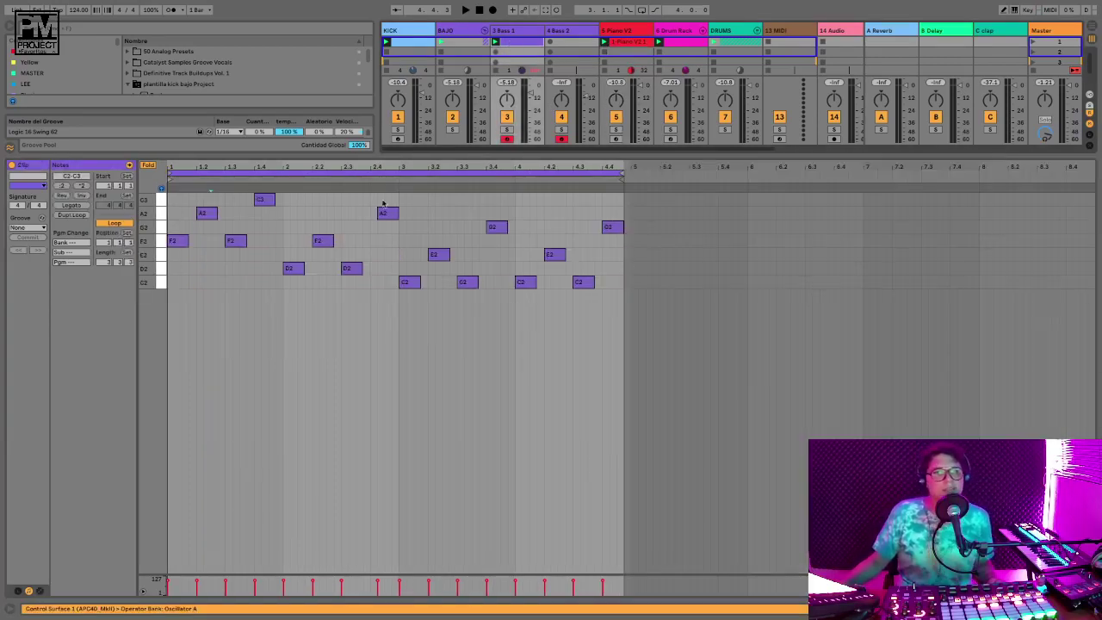
key("space")
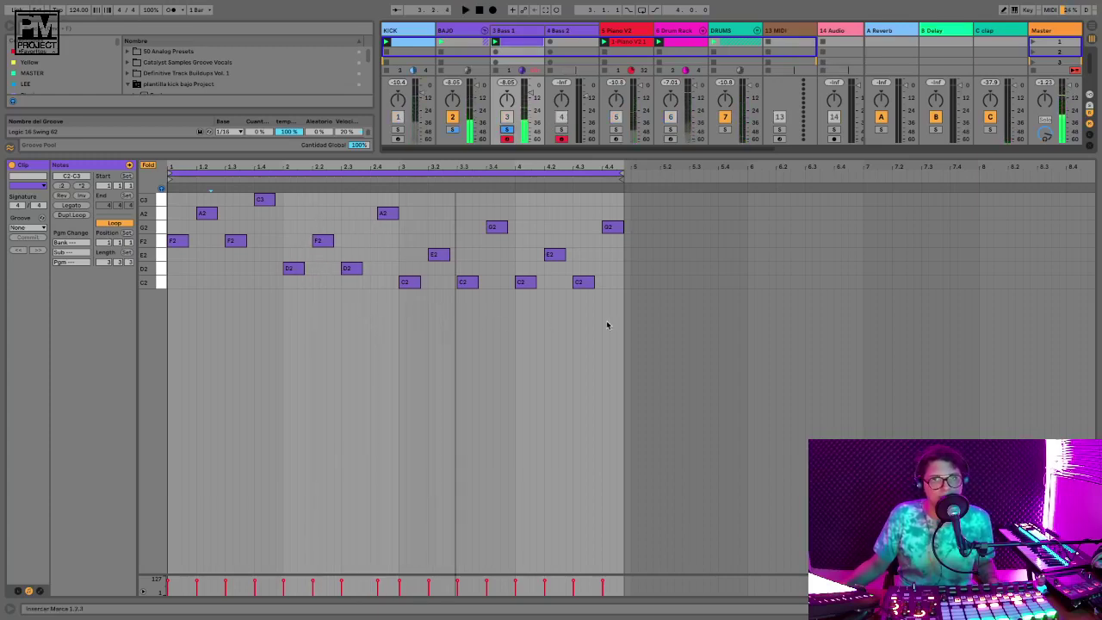
key("space")
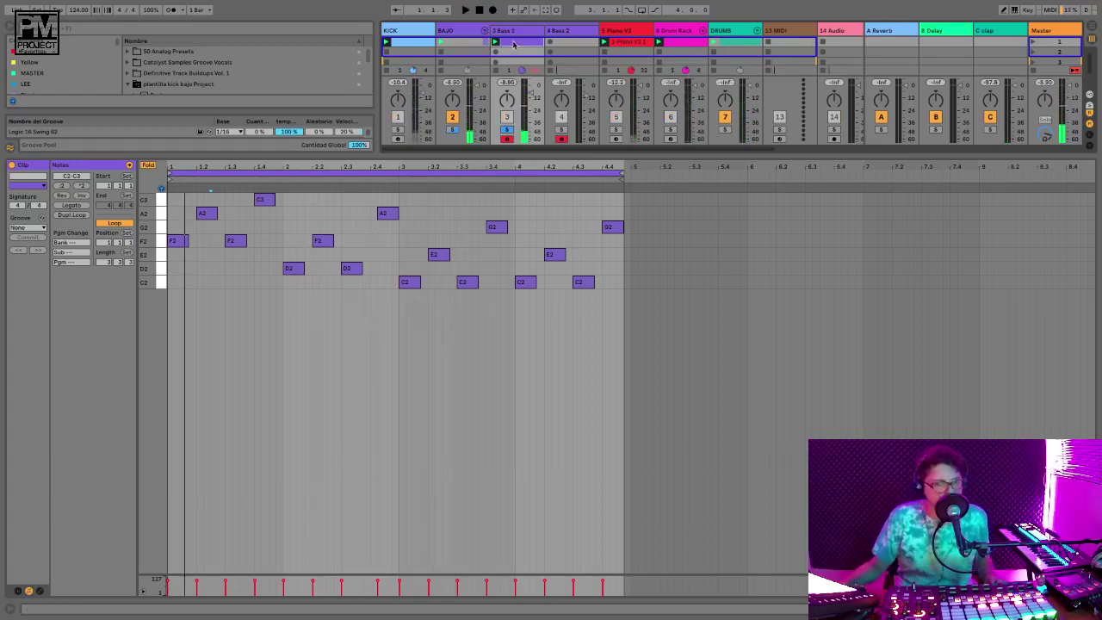
Copy the Bass 1 clip into the first slot of Bass 2, launch it, and transpose all its notes up one octave
left_click(570, 43)
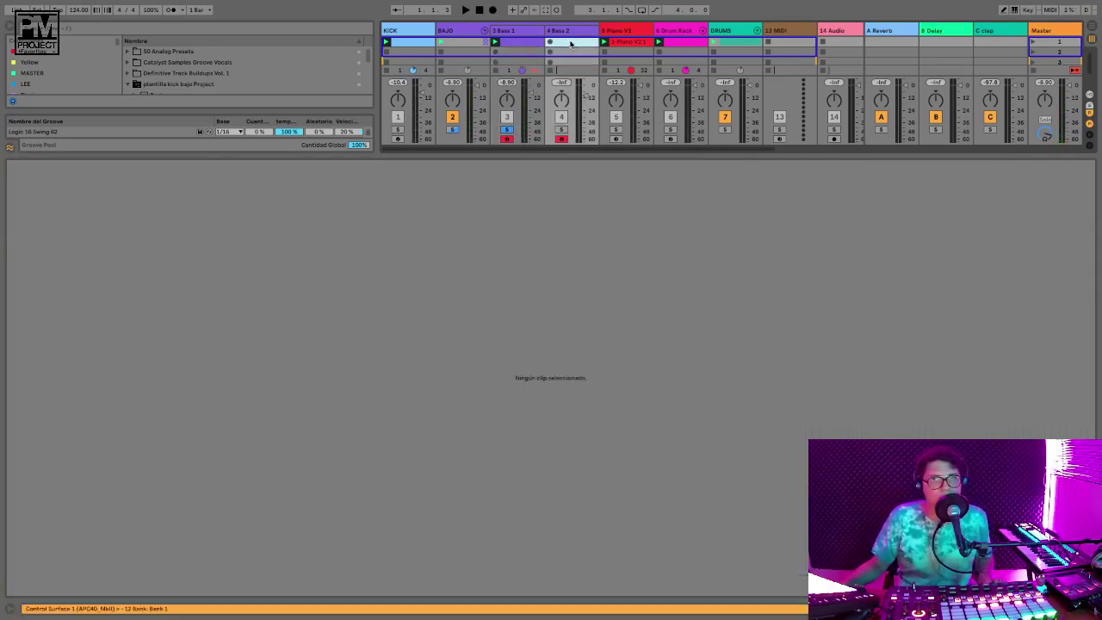
key("ctrl+v")
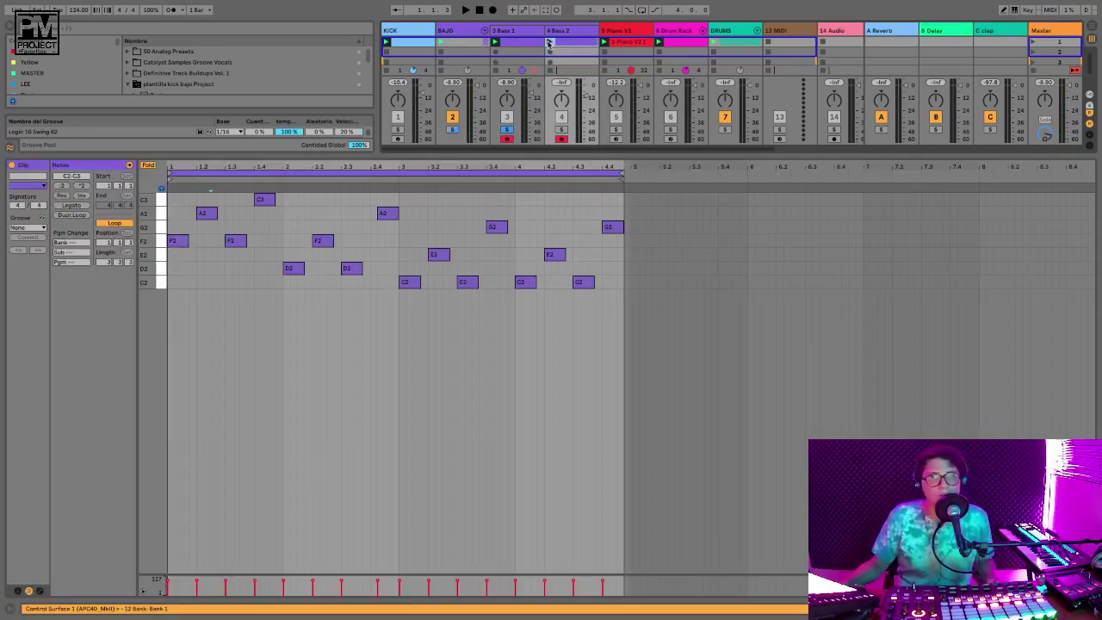
left_click(549, 42)
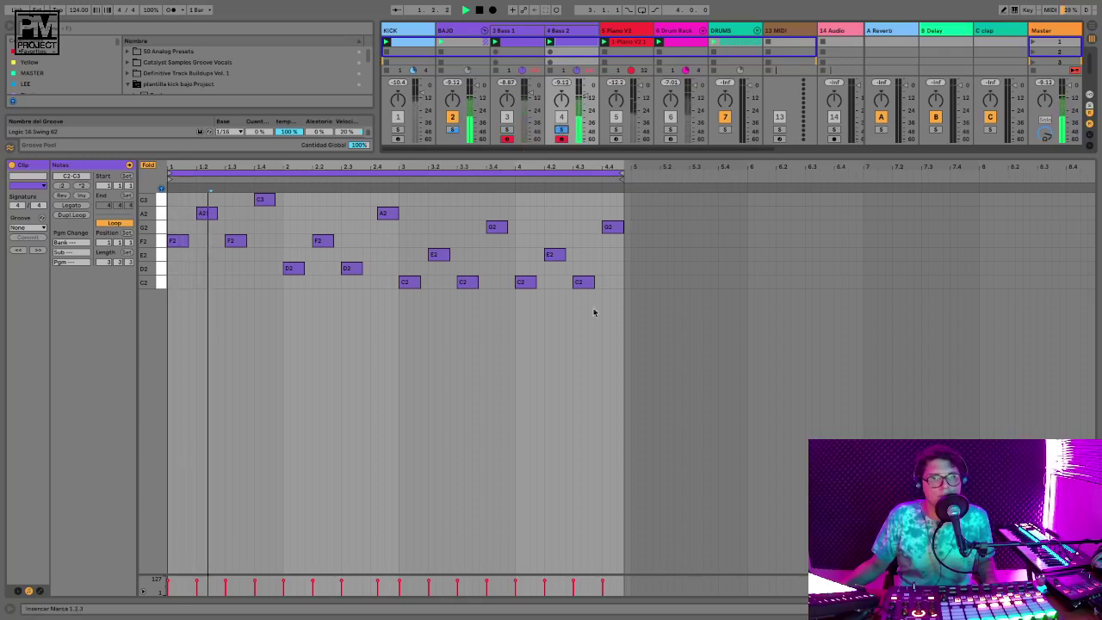
key("space")
left_click_drag(612, 306, 172, 192)
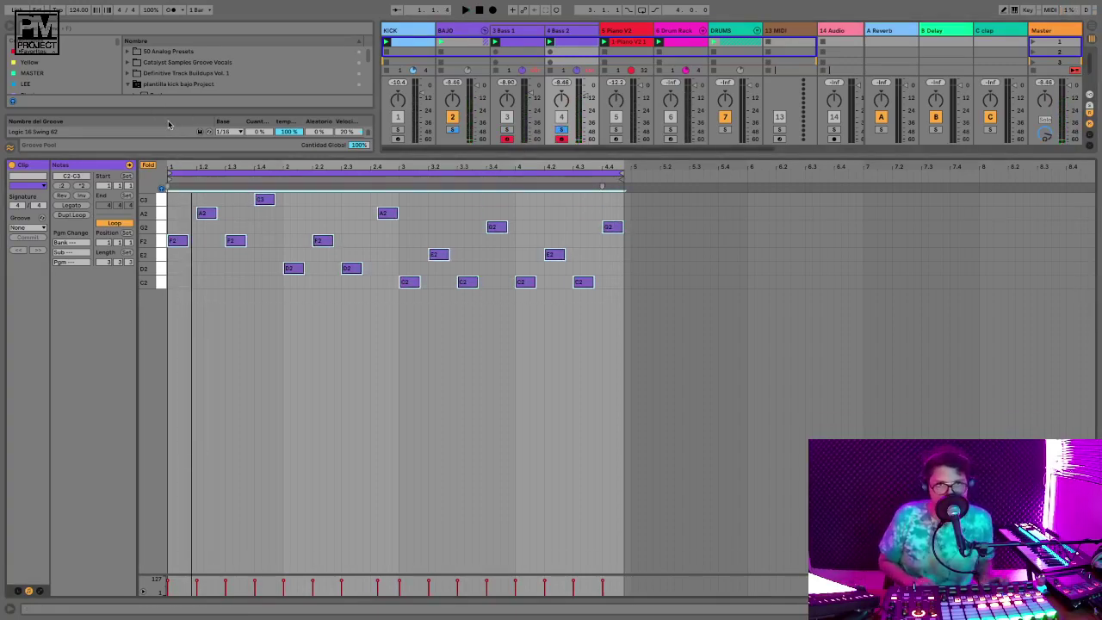
key("shift+Up")
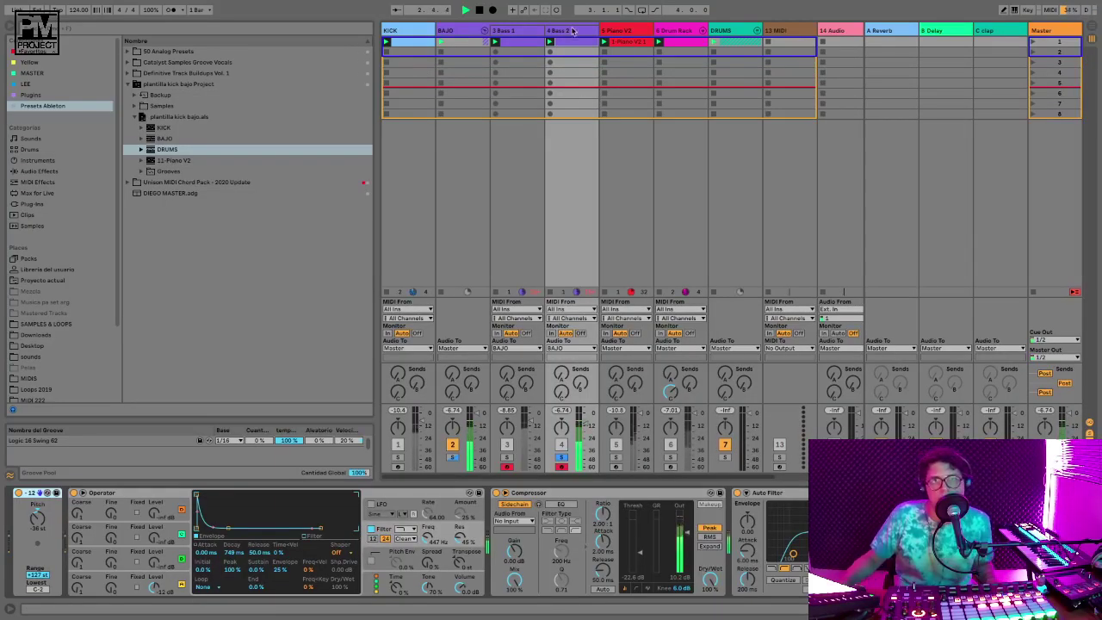
Set the filter frequency of the Operator on Bass 2 to 153 Hz
left_click(572, 31)
left_click(435, 543)
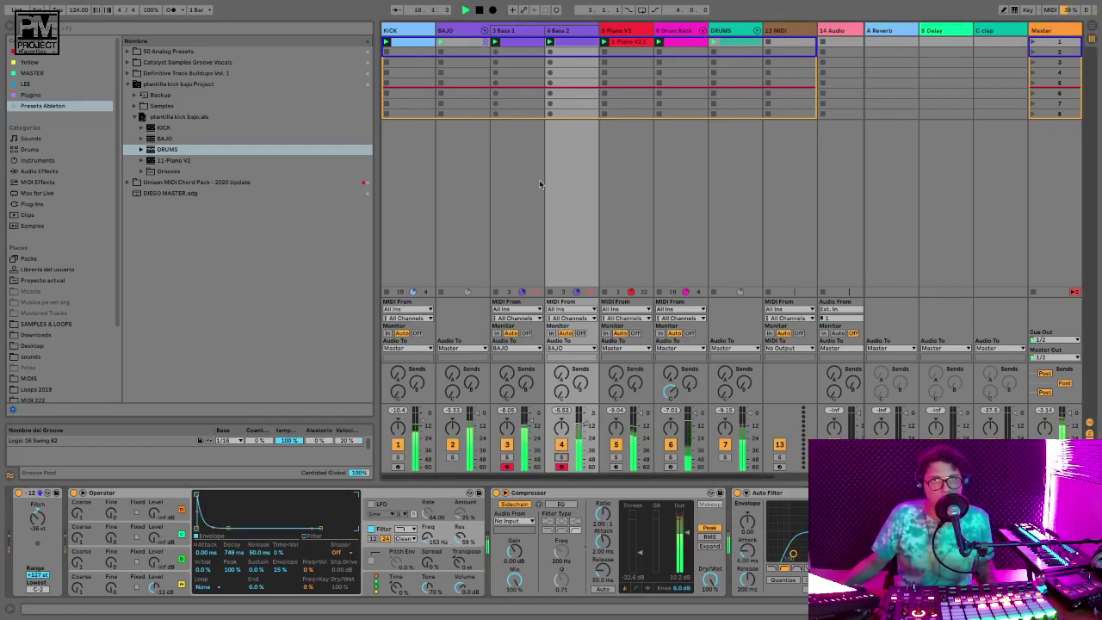
Extend the loops of the Bass 1 and Bass 2 clips to end at 5.1.1, for a length of four bars
left_click(520, 43)
left_click(975, 609)
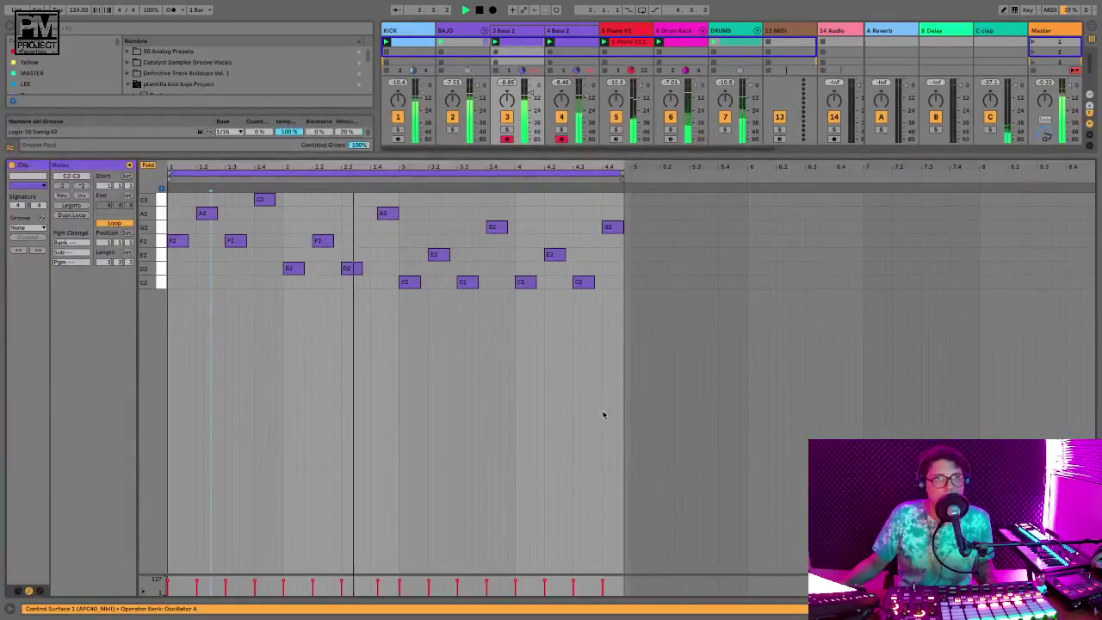
left_click_drag(622, 175, 630, 174)
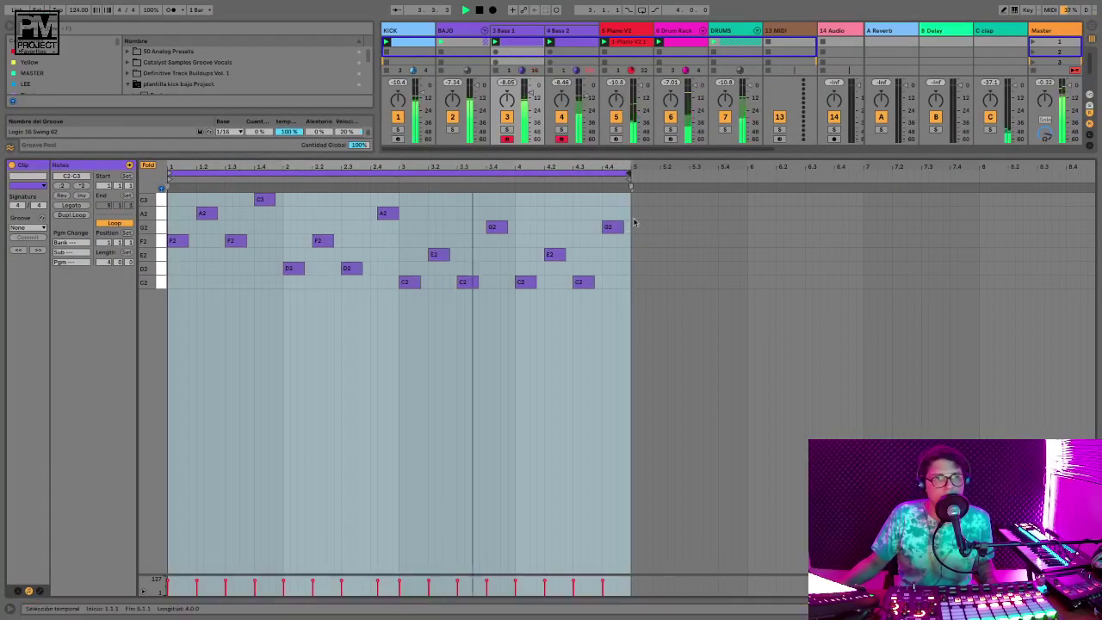
left_click(560, 41)
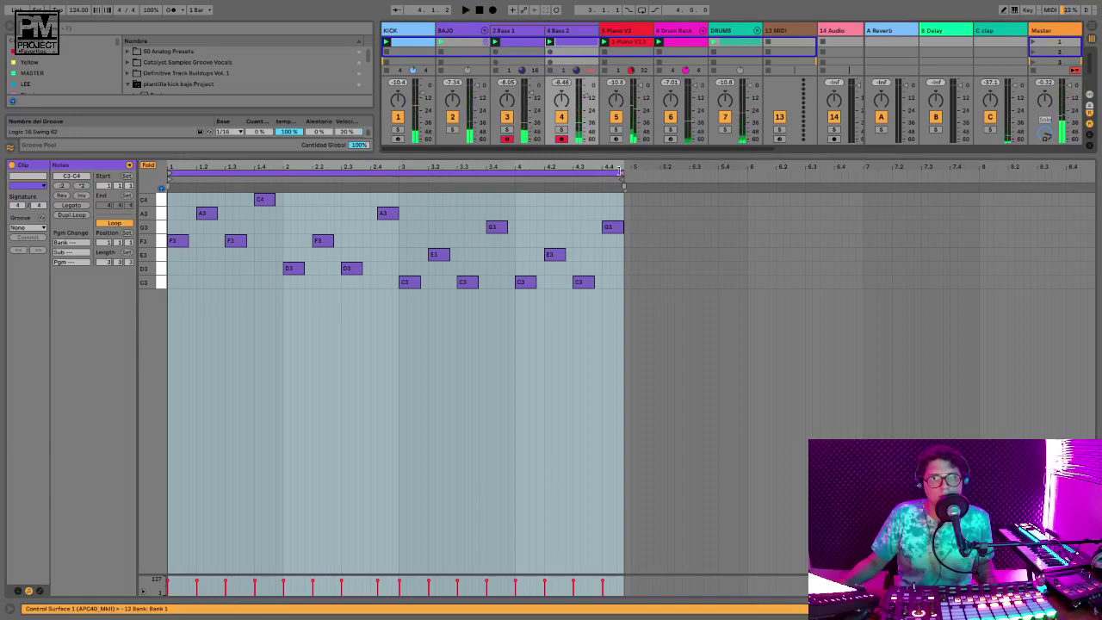
left_click(456, 334)
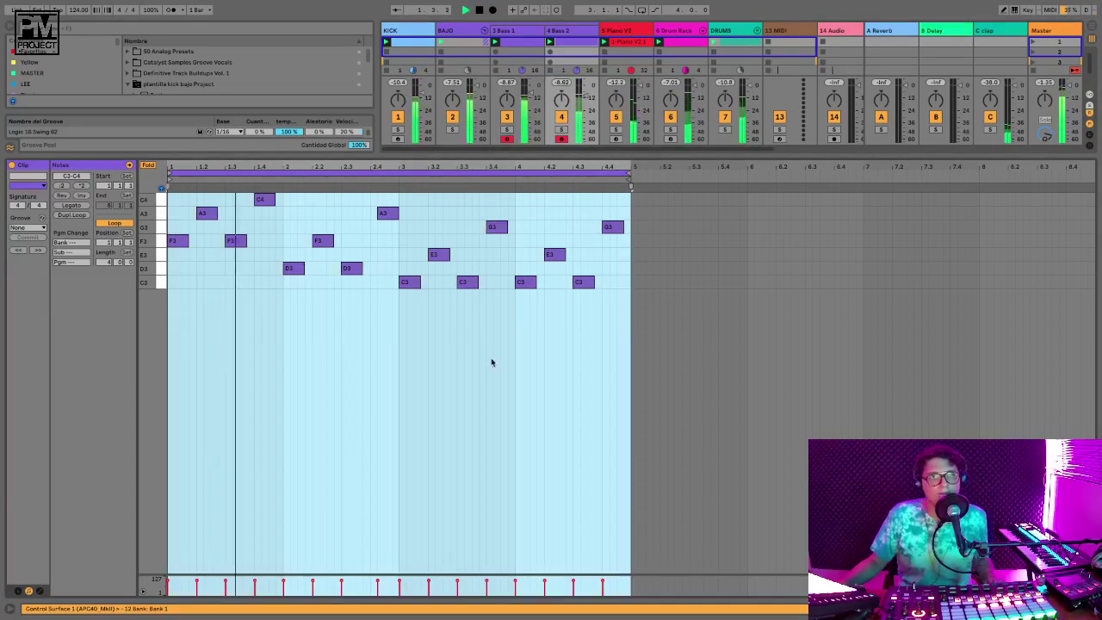
left_click(522, 381)
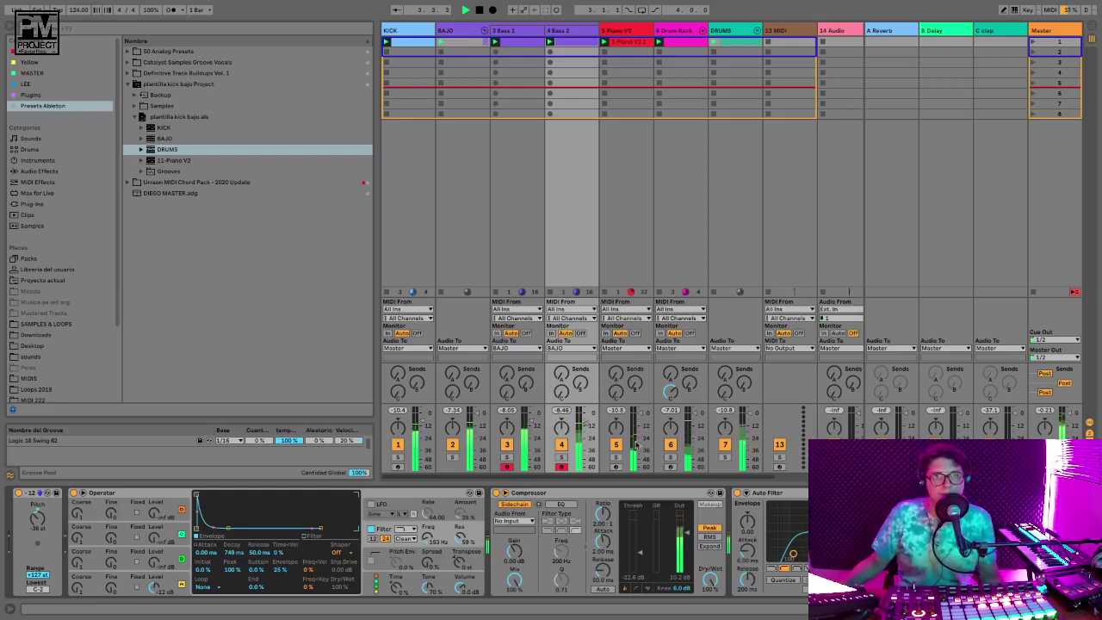
Mute the Piano V2 track and reopen the Bass 1 clip's notes
left_click(616, 445)
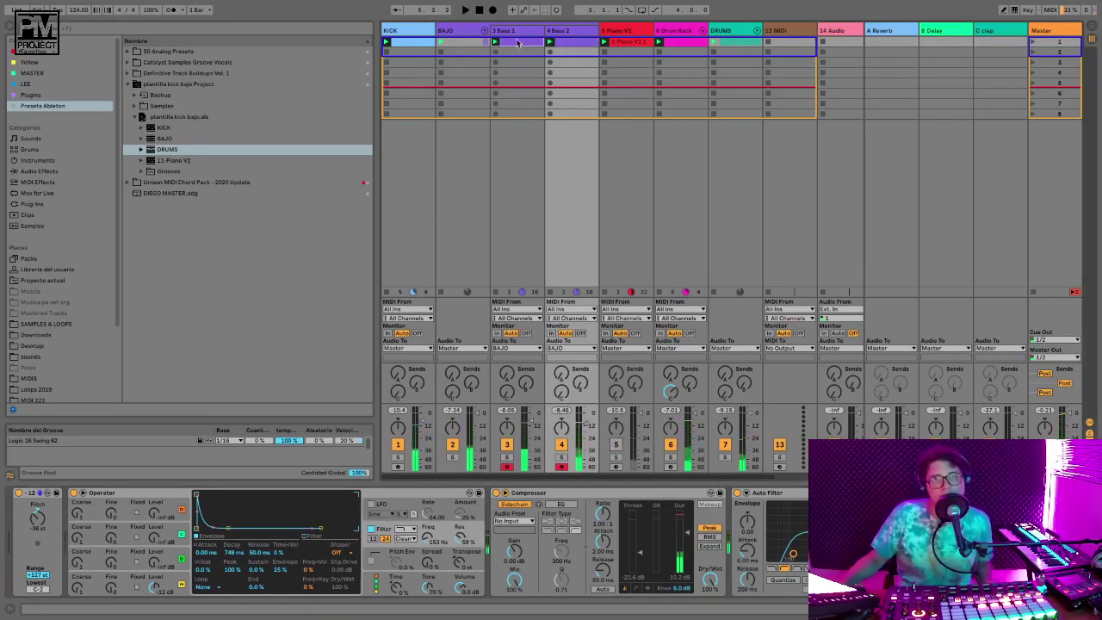
left_click(947, 609)
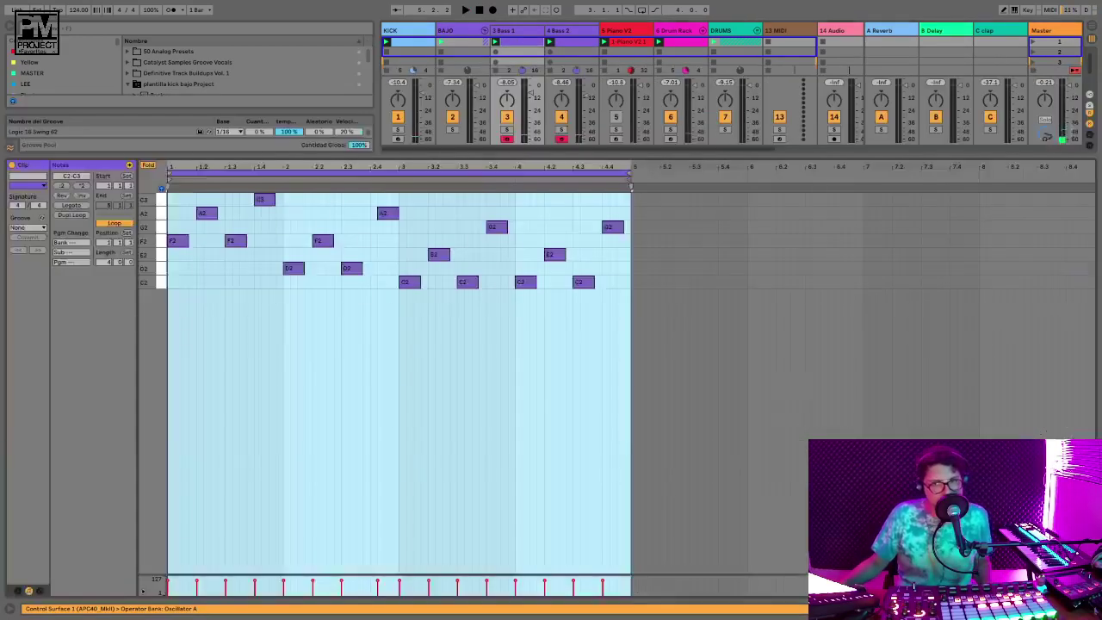
left_click(326, 349)
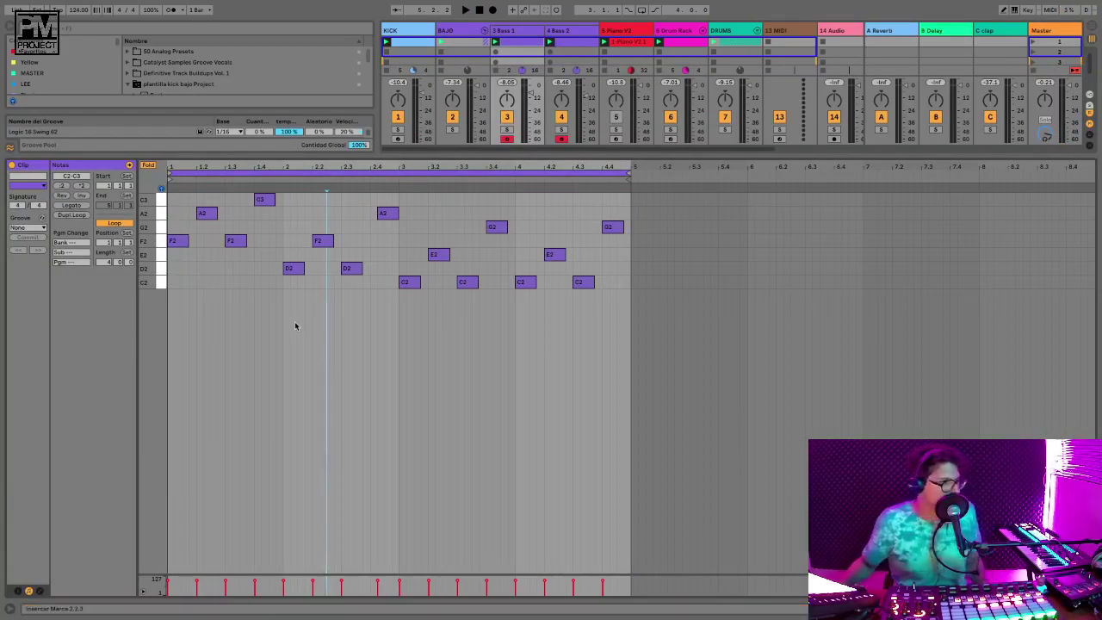
Open the Bass 2 clip's notes and audition its bassline
left_click(173, 242)
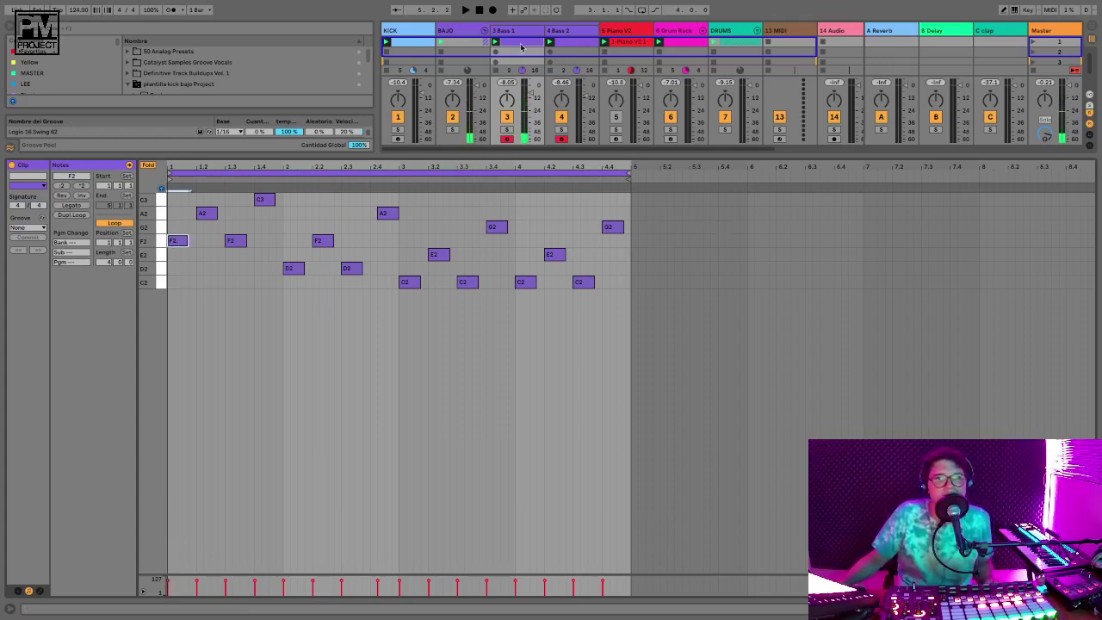
left_click(561, 42)
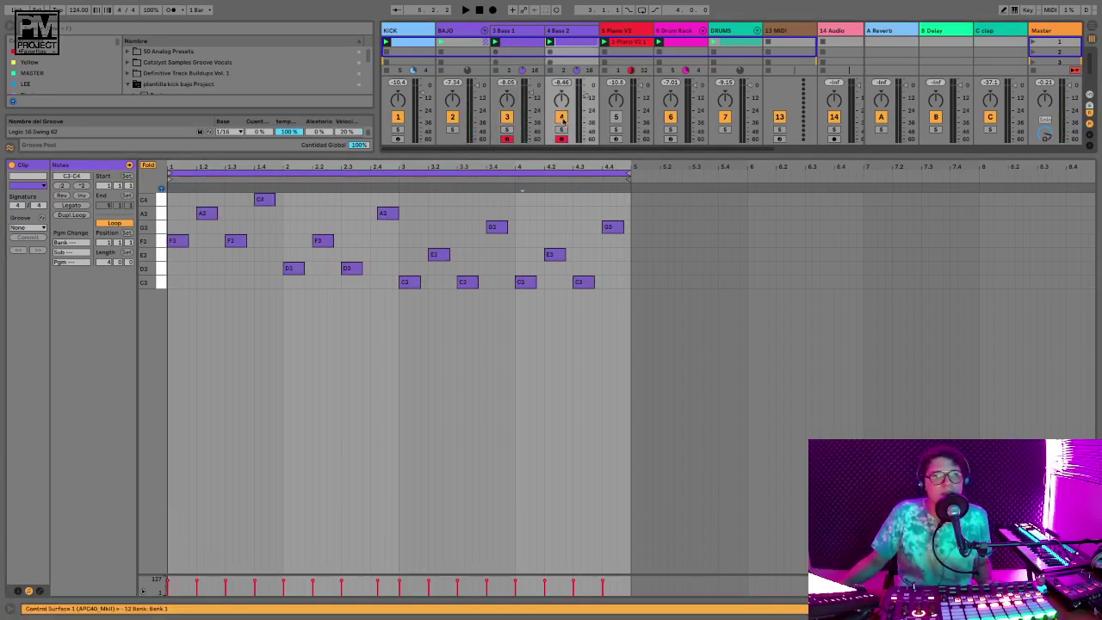
key("space")
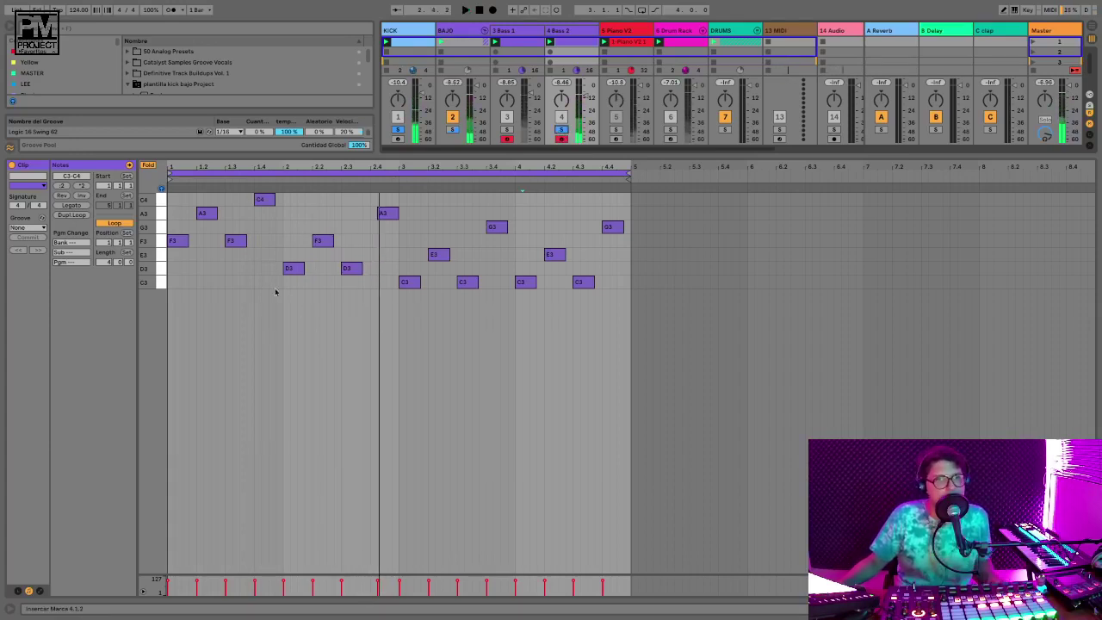
left_click_drag(172, 168, 172, 211)
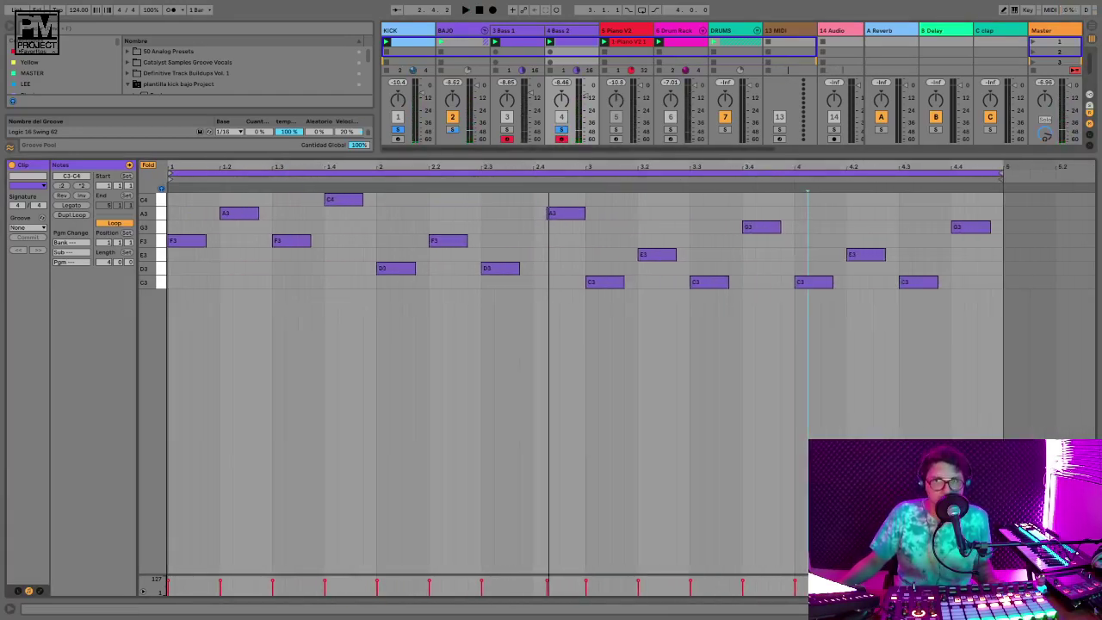
In bar 1, start the first F3, A3 and C4 at 1.1.3, 1.2.3 and 1.4.3 as eighth notes, and lengthen the second F3 to one beat
left_click(184, 243)
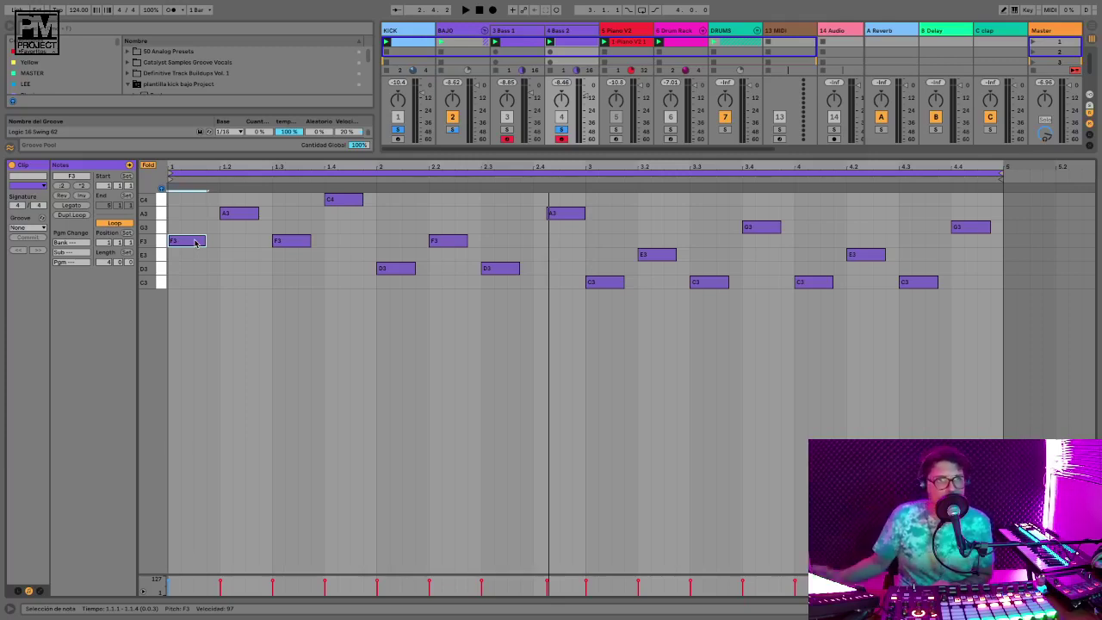
left_click_drag(226, 240, 323, 242)
key("space")
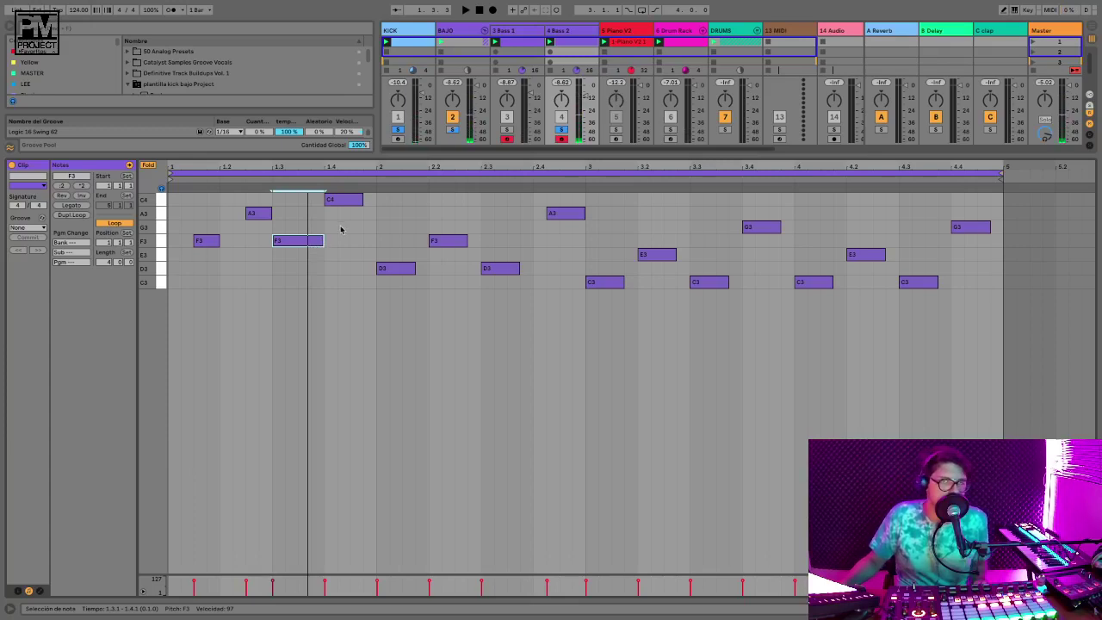
key("space")
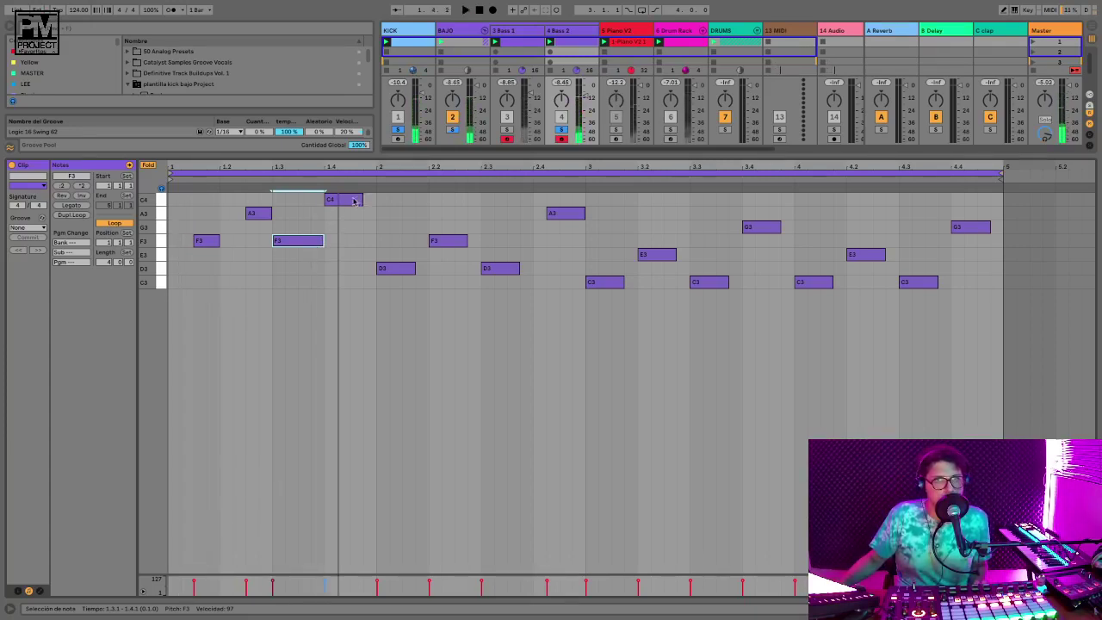
left_click_drag(354, 201, 373, 202)
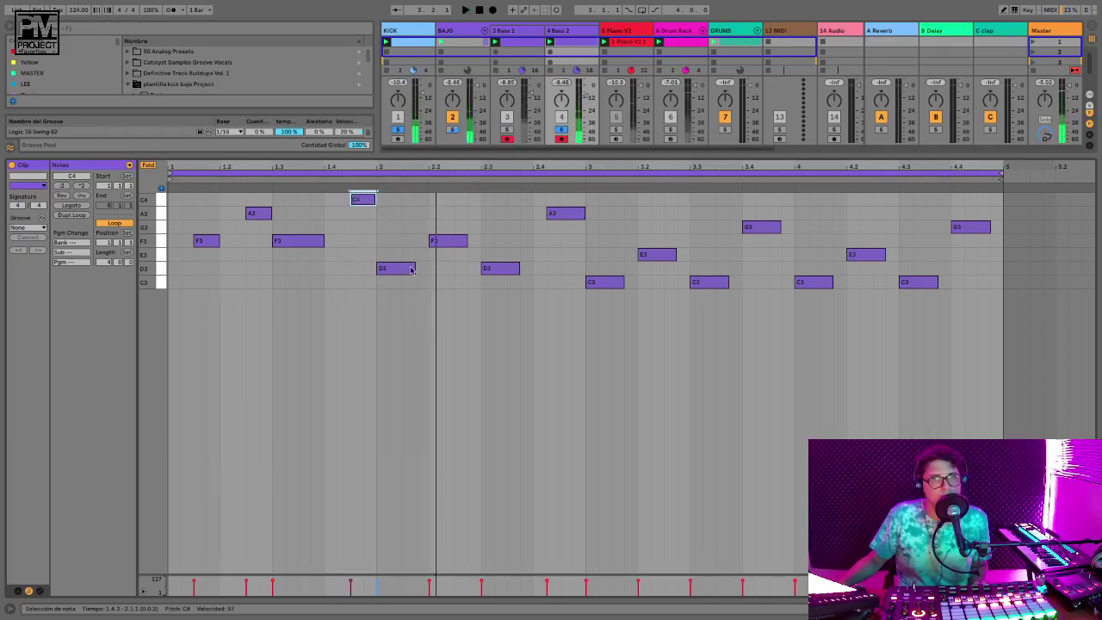
In bar 2, place the first D3 at 2.1.3, F3 at 2.2.3 and the second D3 at 2.3.2, each as an eighth note
left_click_drag(390, 270, 416, 270)
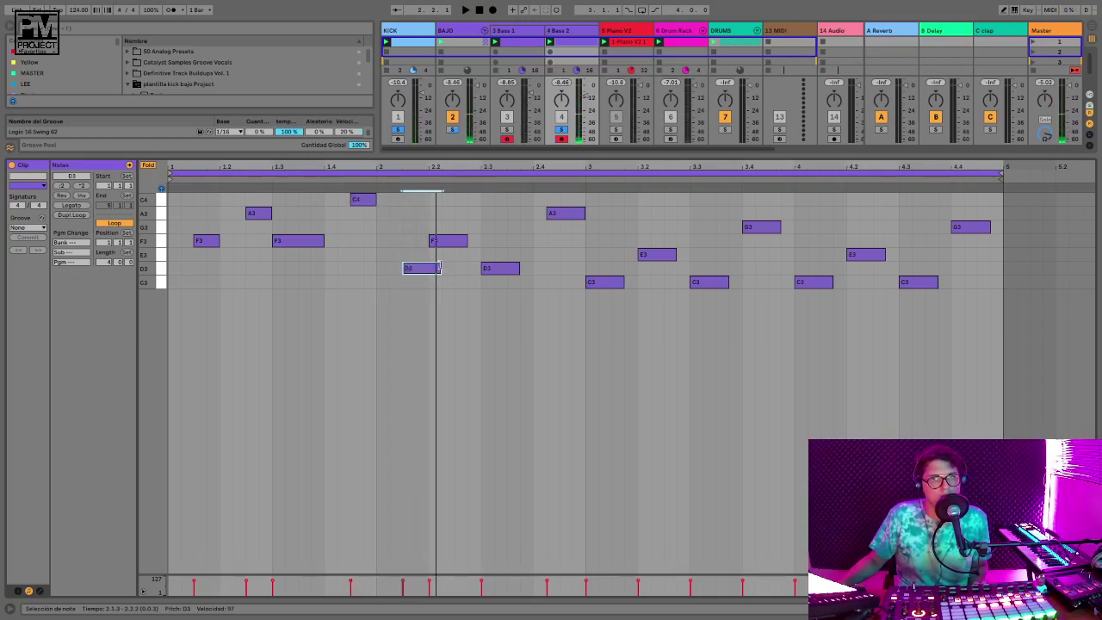
left_click_drag(438, 268, 427, 267)
key("space")
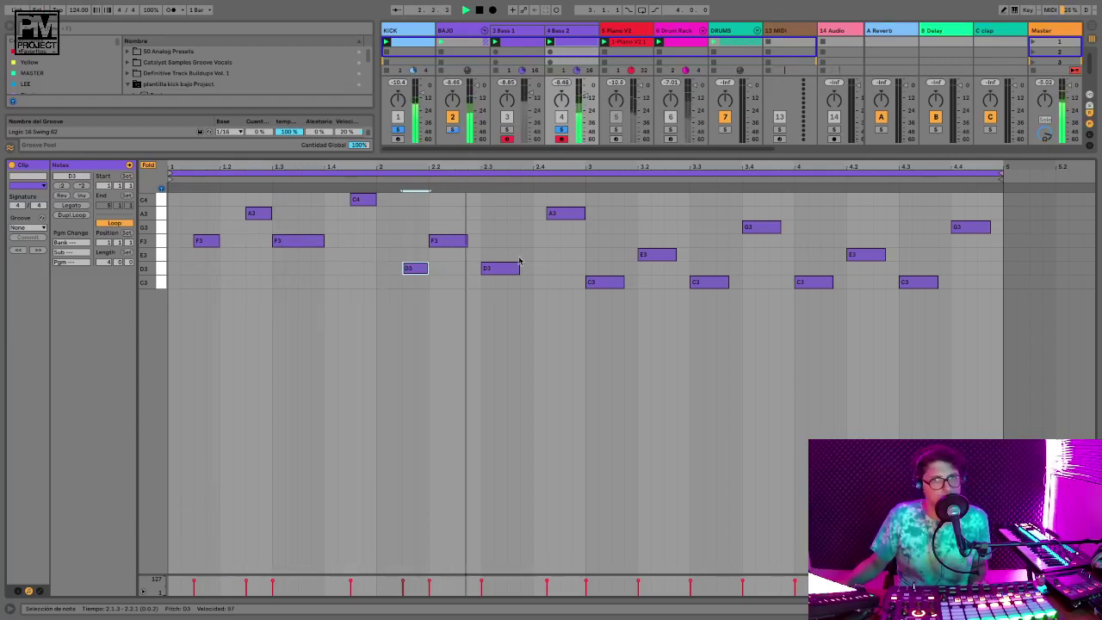
key("space")
left_click_drag(434, 242, 518, 267)
left_click(483, 268)
key("space")
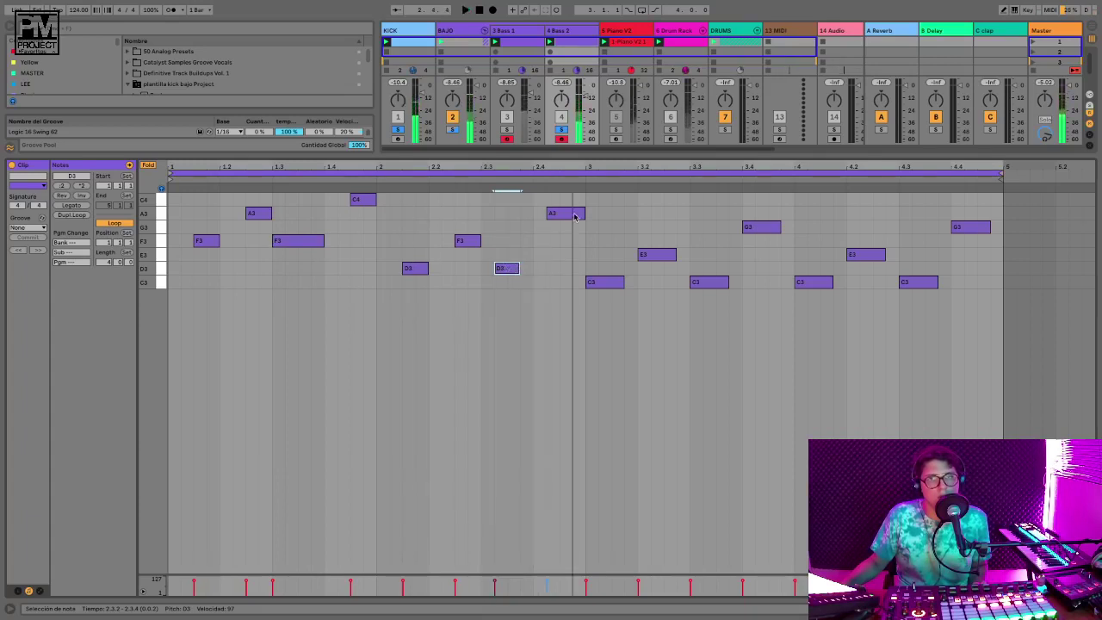
Place the A3 at 2.4.1 as an eighth note, follow it with an eighth-note F3 at 2.4.3, and play it back
left_click_drag(574, 216, 558, 213)
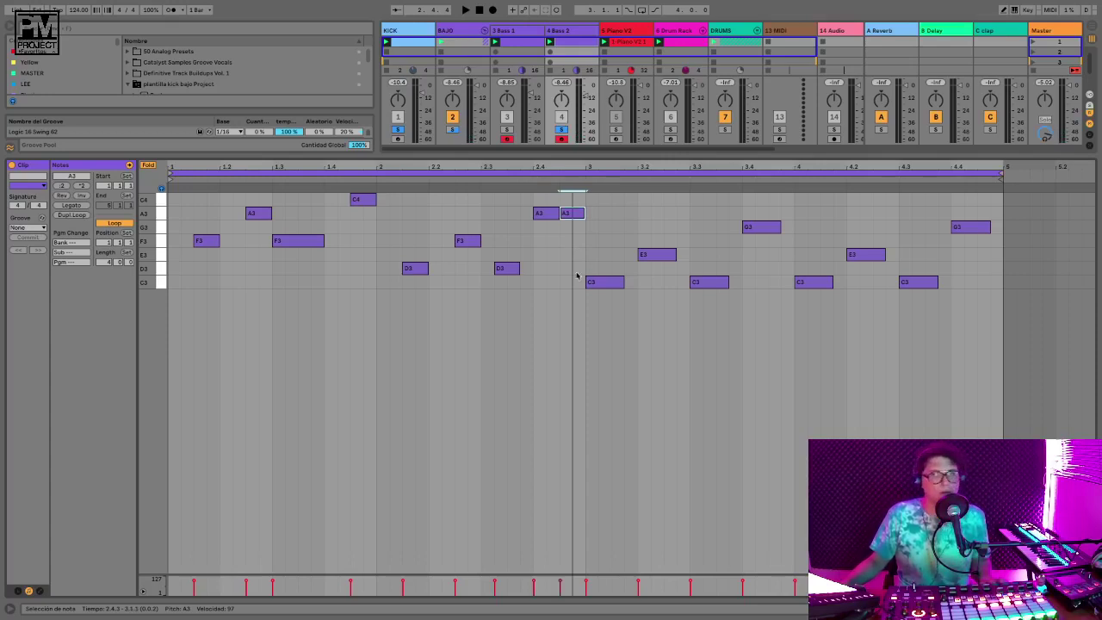
double_click(568, 241)
key("space")
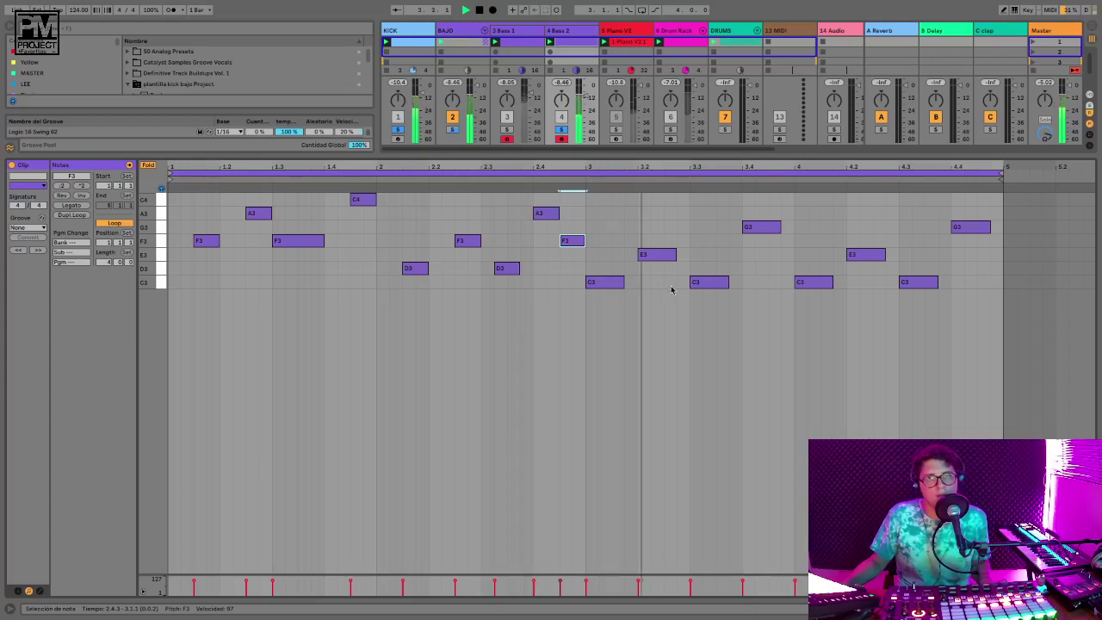
key("space")
In bar 3, place C3 at 3.1.3, E3 at 3.2.3 and G3 at 3.4.3 as eighth notes, and shorten the C3 at 3.3.1 to match
left_click_drag(603, 284, 624, 283)
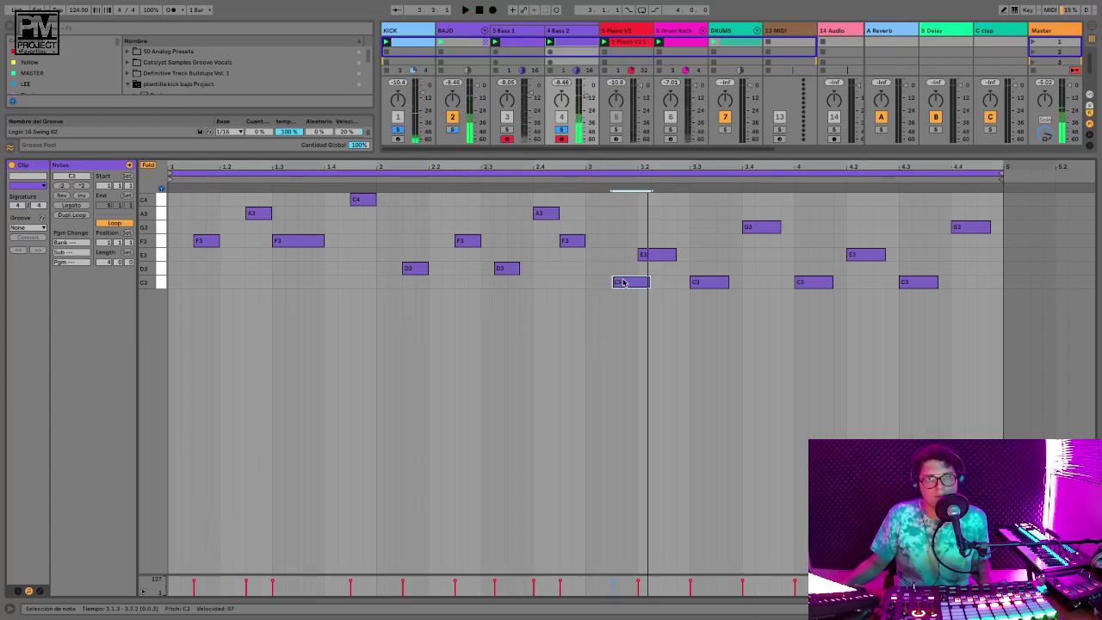
left_click(644, 253)
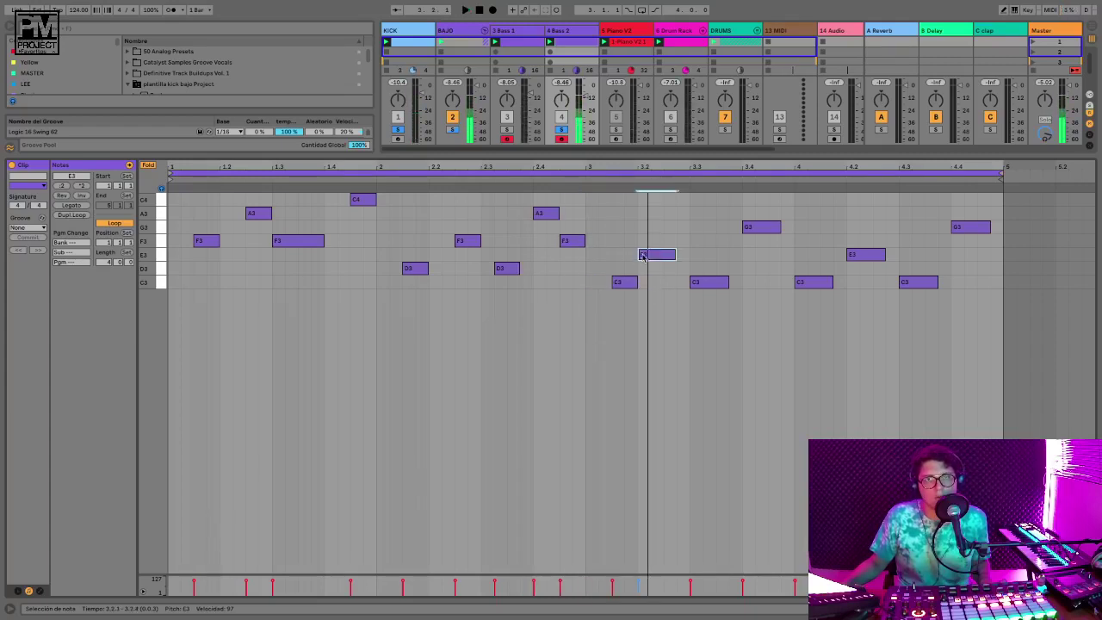
key("space")
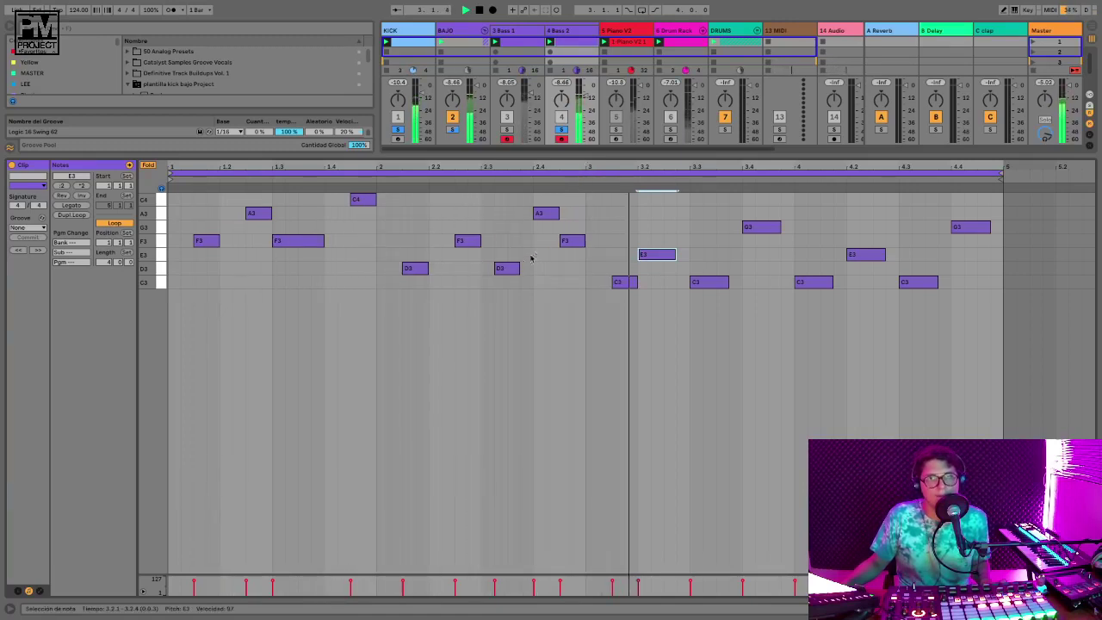
key("space")
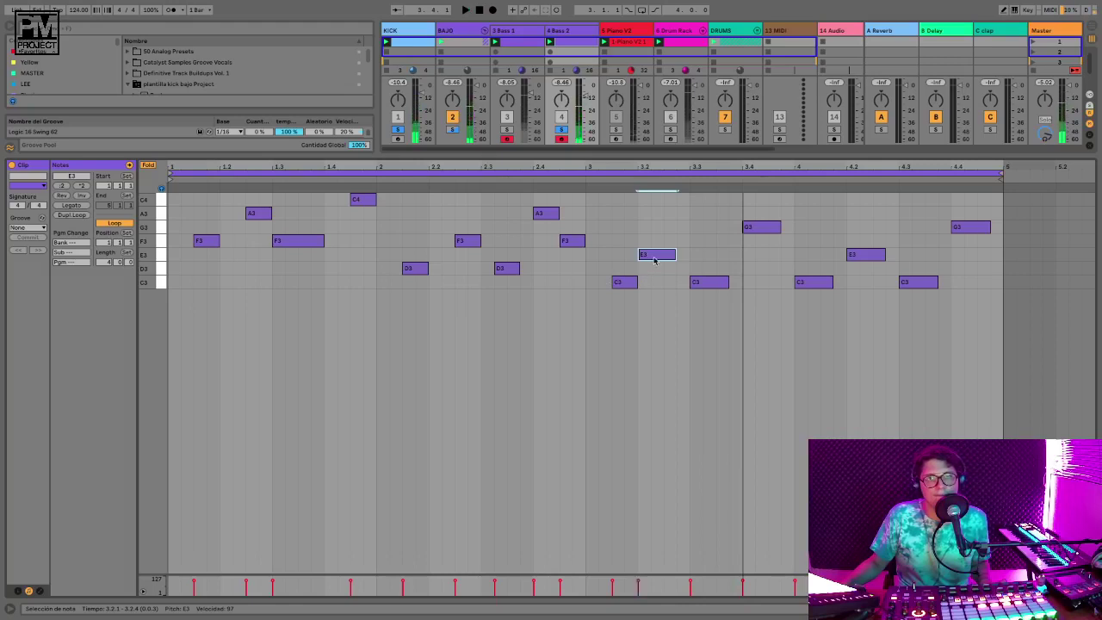
left_click_drag(654, 259, 715, 282)
left_click(713, 282)
key("space")
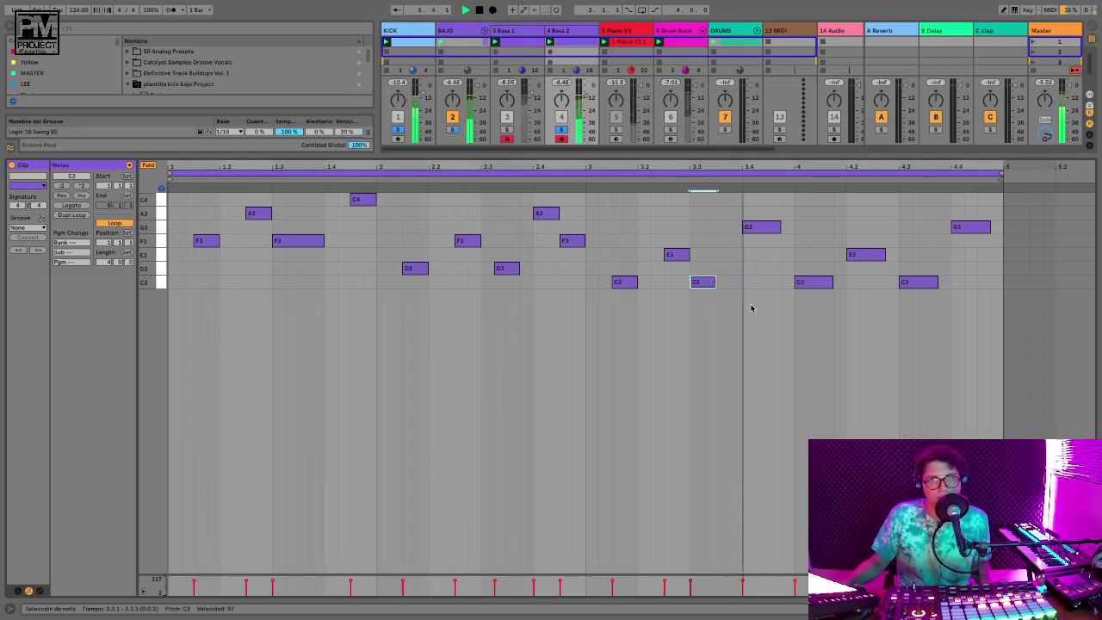
key("space")
left_click_drag(762, 227, 793, 228)
In bar 4, start E3 at 4.2.3, the second C3 at 4.3.2 and G3 at 4.4.3, and play back the bassline
left_click(813, 289)
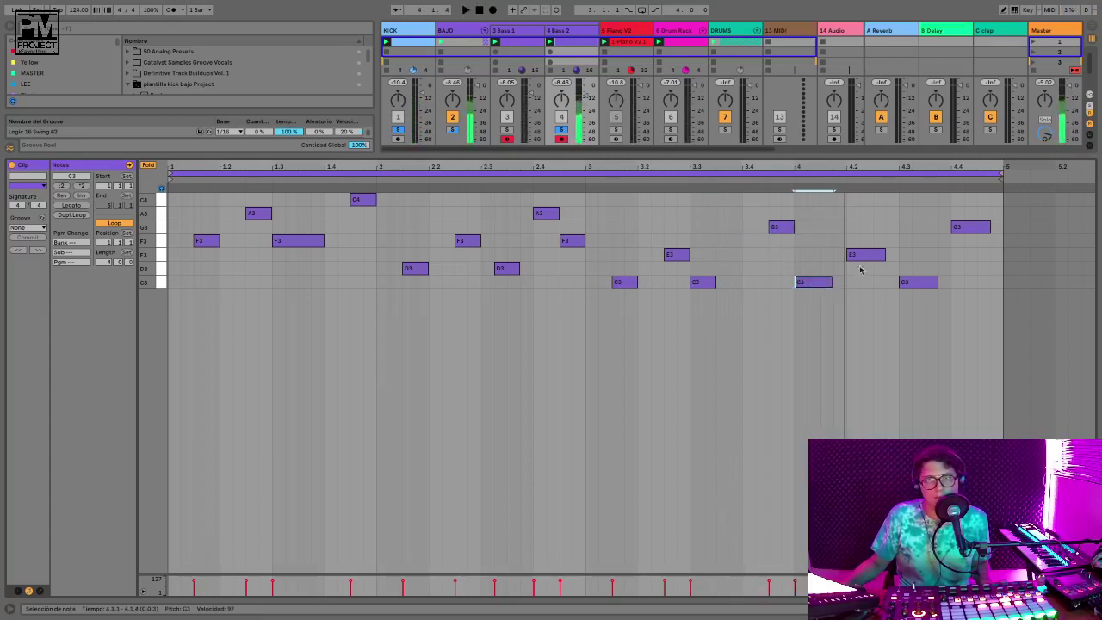
left_click_drag(869, 257, 944, 285)
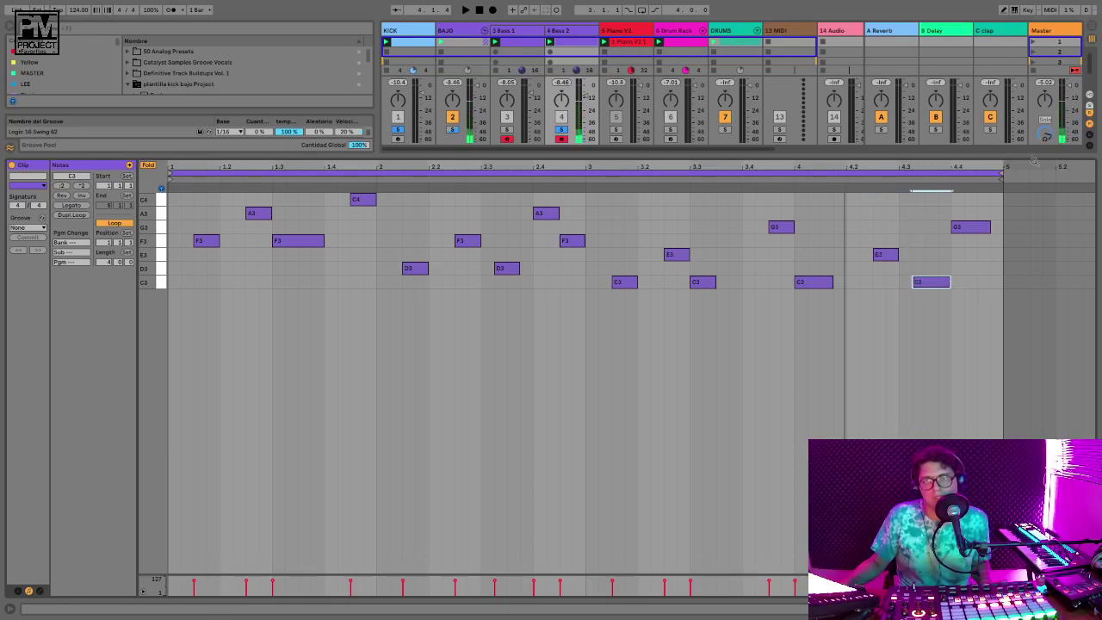
mouse_move(986, 228)
left_mouse_down()
mouse_move(999, 225)
mouse_move(978, 227)
left_mouse_up()
key("space")
left_click(444, 354)
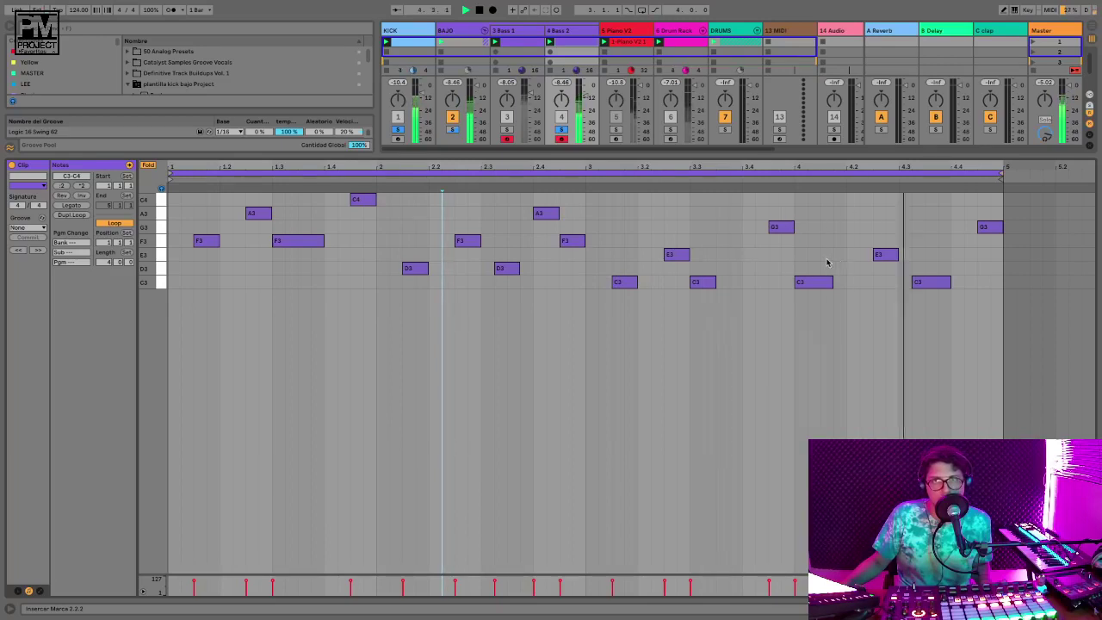
Replace the Bass 1 clip with a copy of the edited Bass 2 clip
key("space")
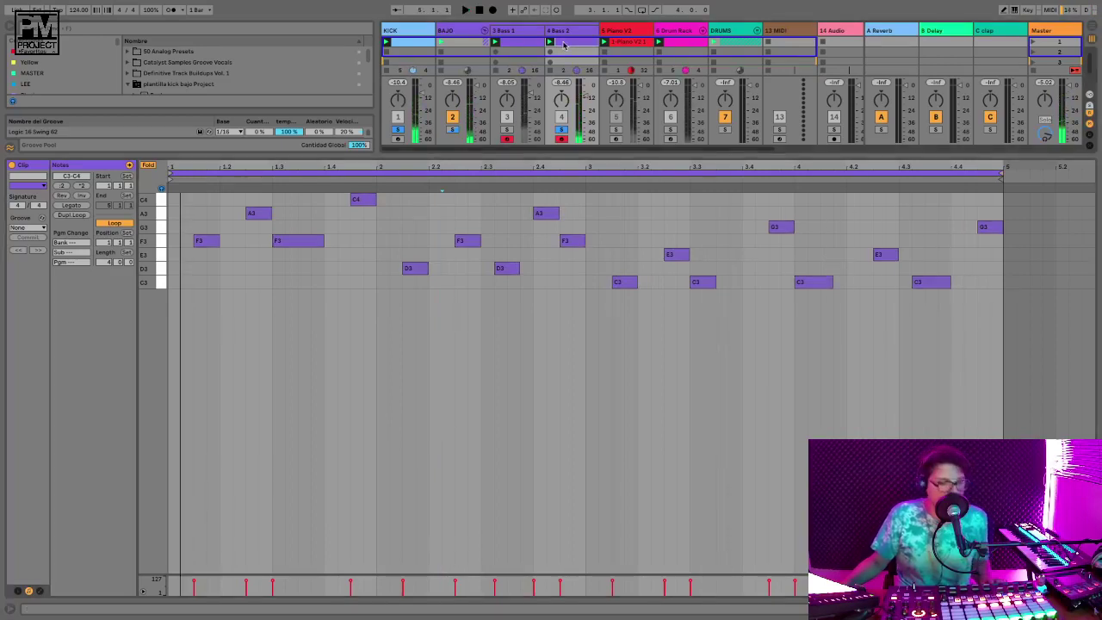
left_click(529, 43)
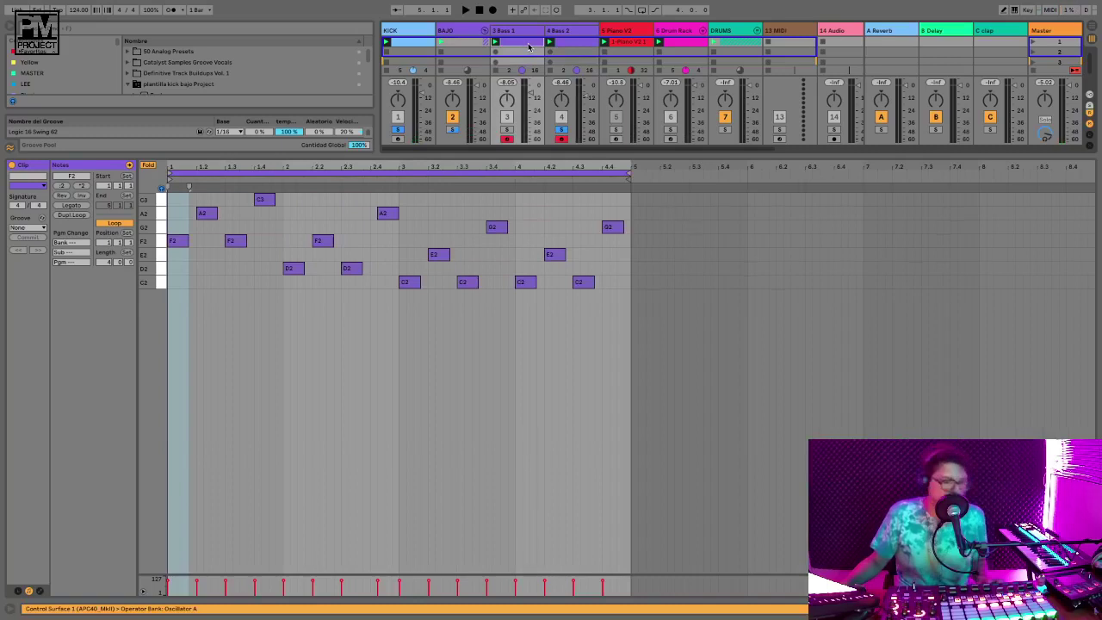
left_click(529, 44)
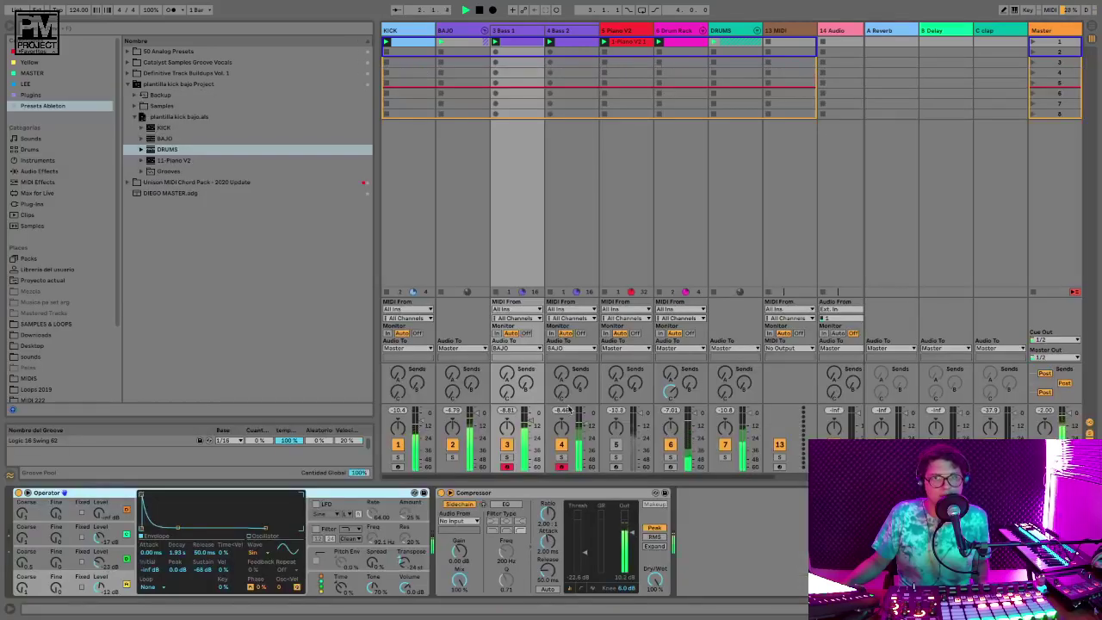
Set KICK as the sidechain source of the Compressors on Bass 1 and Bass 2
left_click(508, 31)
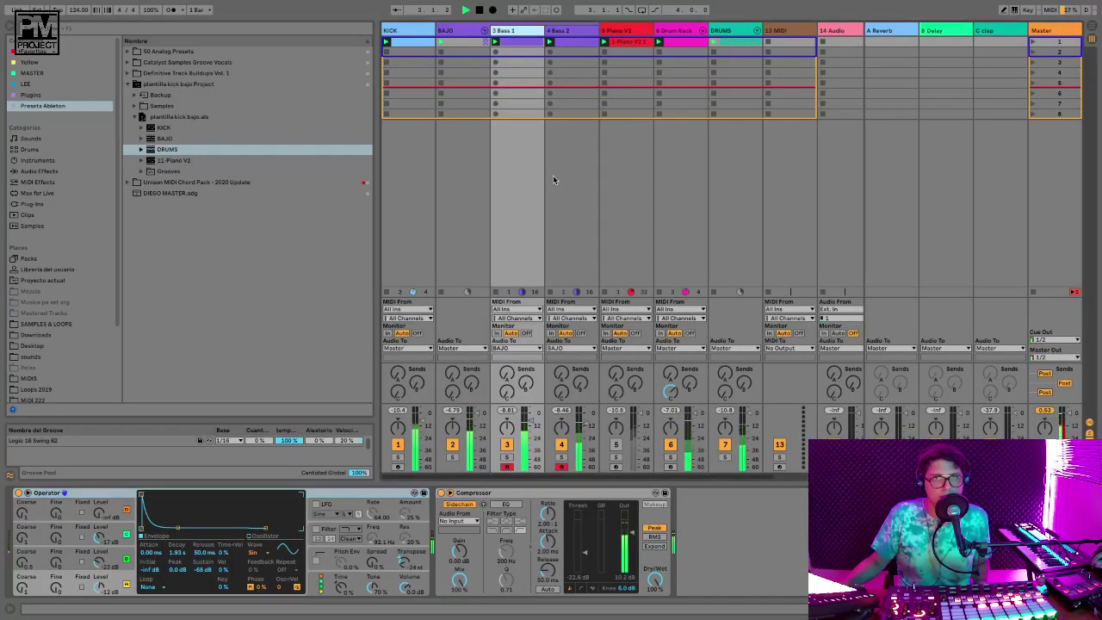
left_click(459, 520)
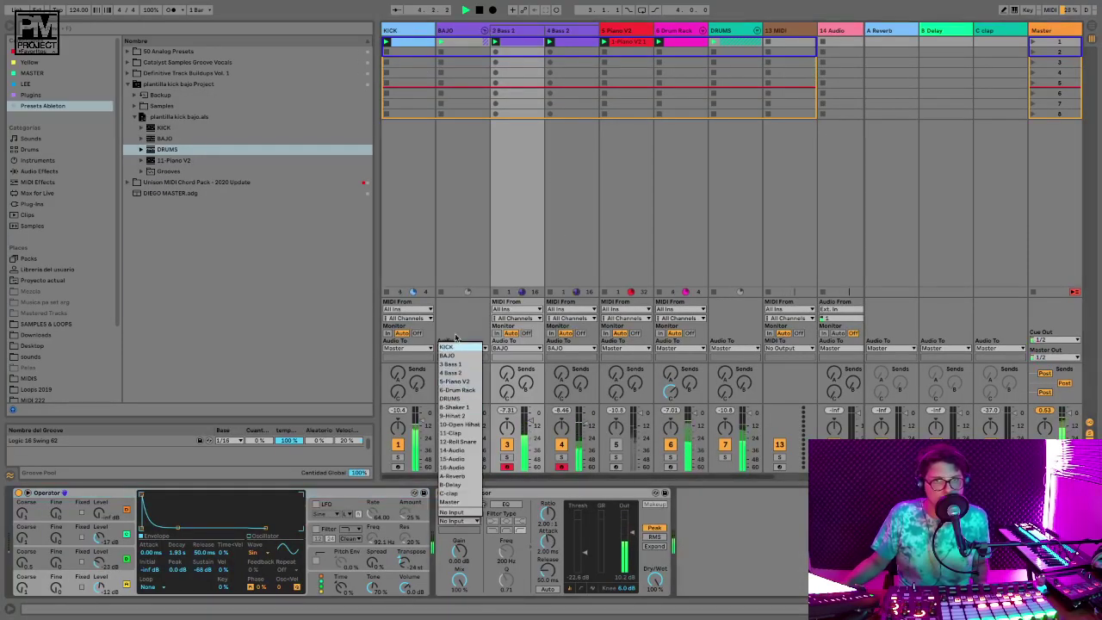
left_click(449, 347)
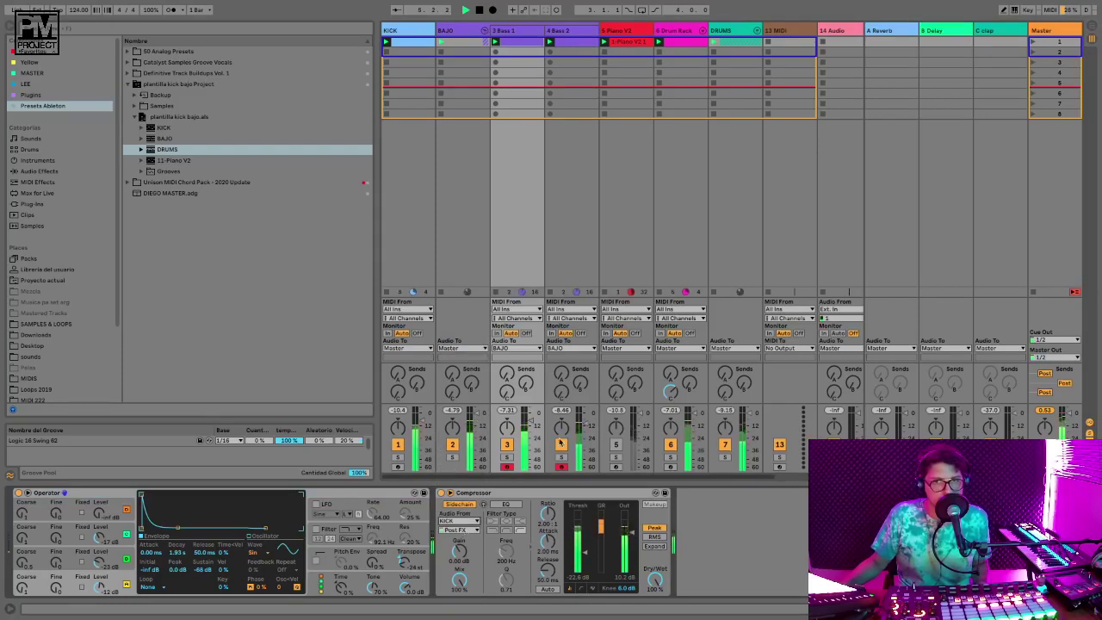
left_click(556, 229)
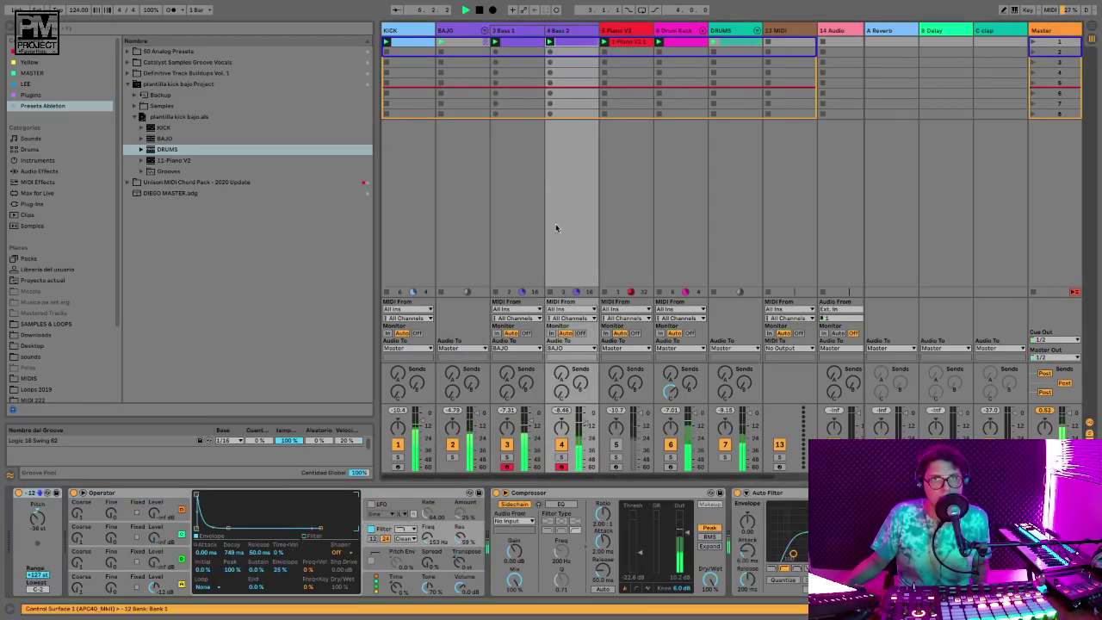
left_click(528, 521)
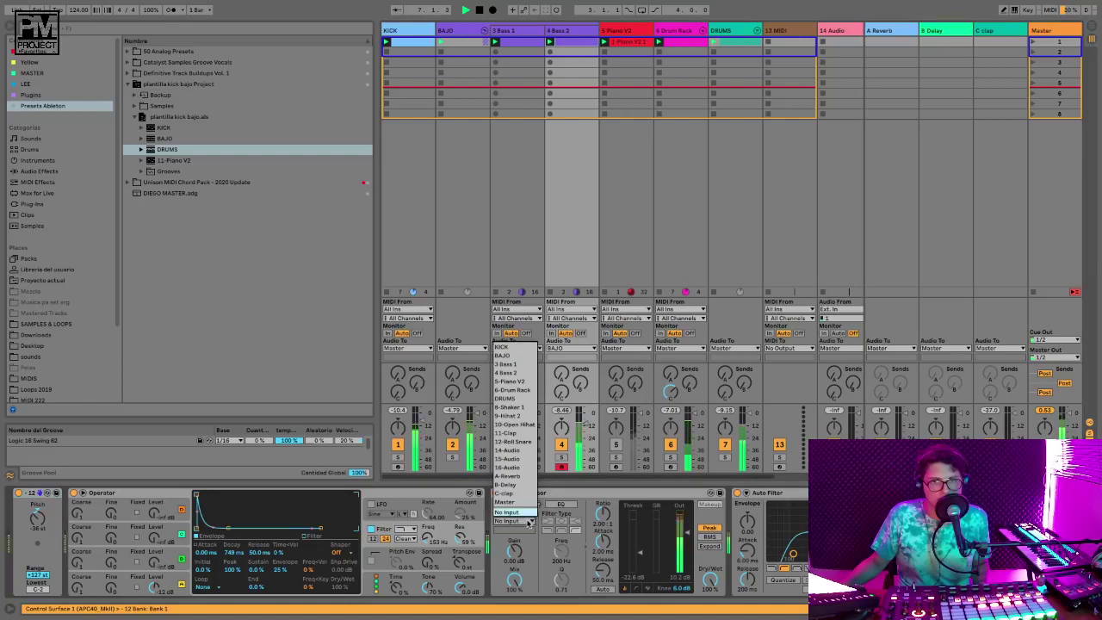
left_click(503, 346)
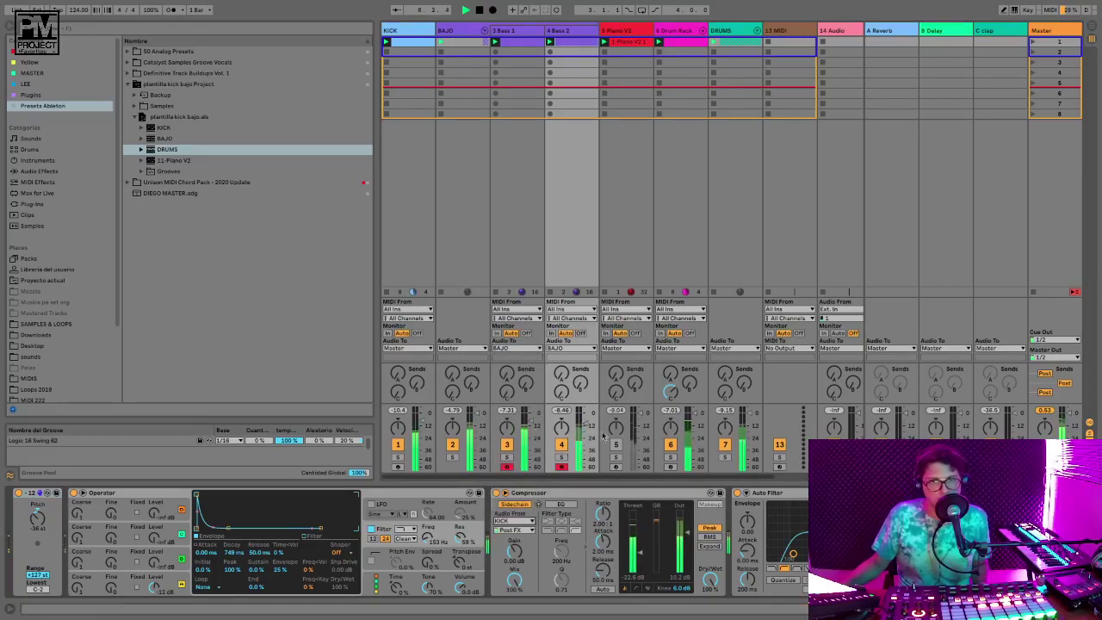
Open the Bass 1 clip's notes and lengthen the C3 at 3.3.1 to one beat
left_click(522, 46)
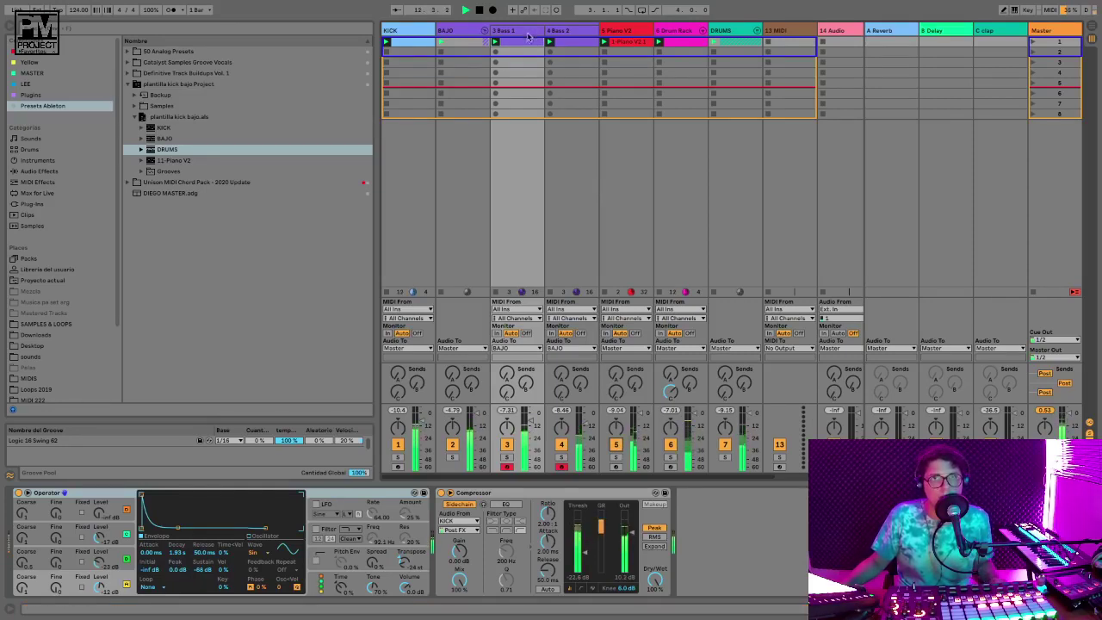
key("shift+Tab")
left_click(596, 418)
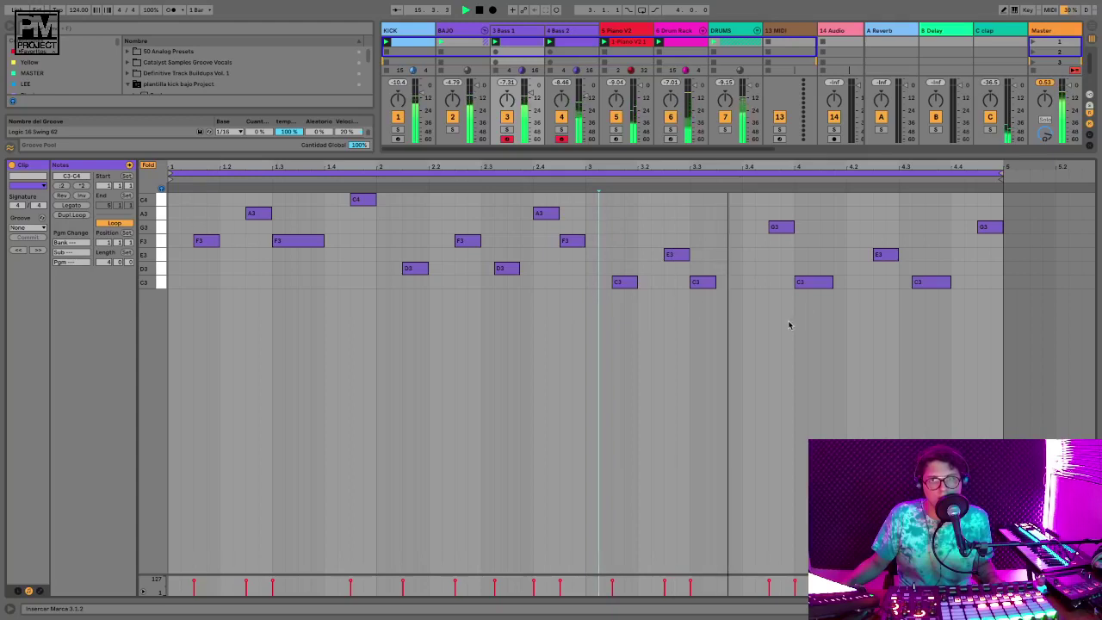
left_click_drag(715, 282, 740, 281)
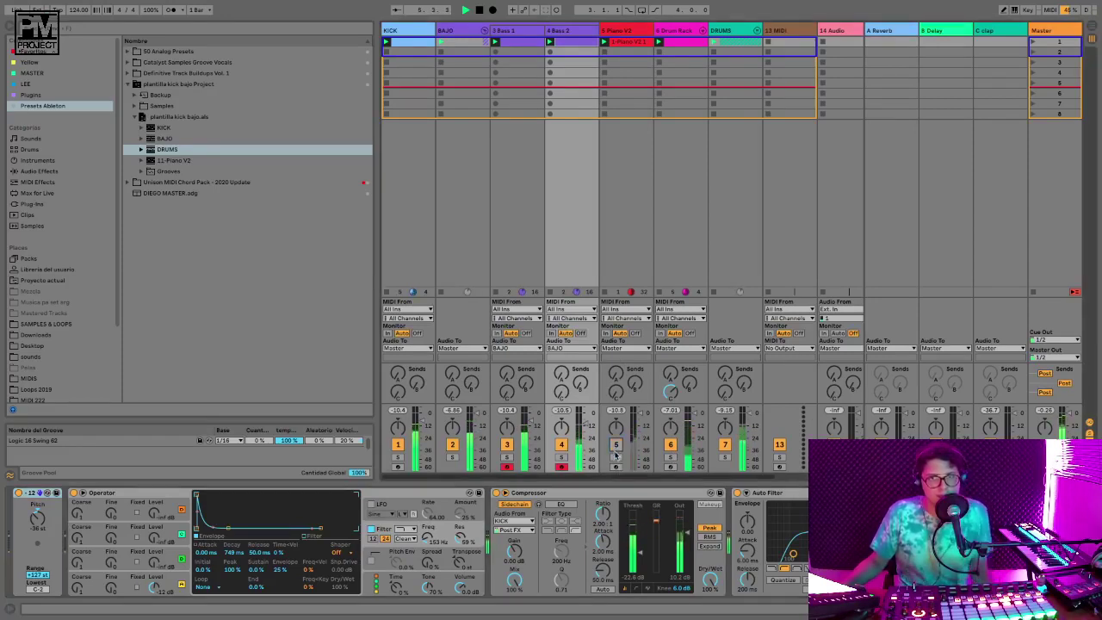
Unmute the Piano V2 track and select it
left_click(616, 447)
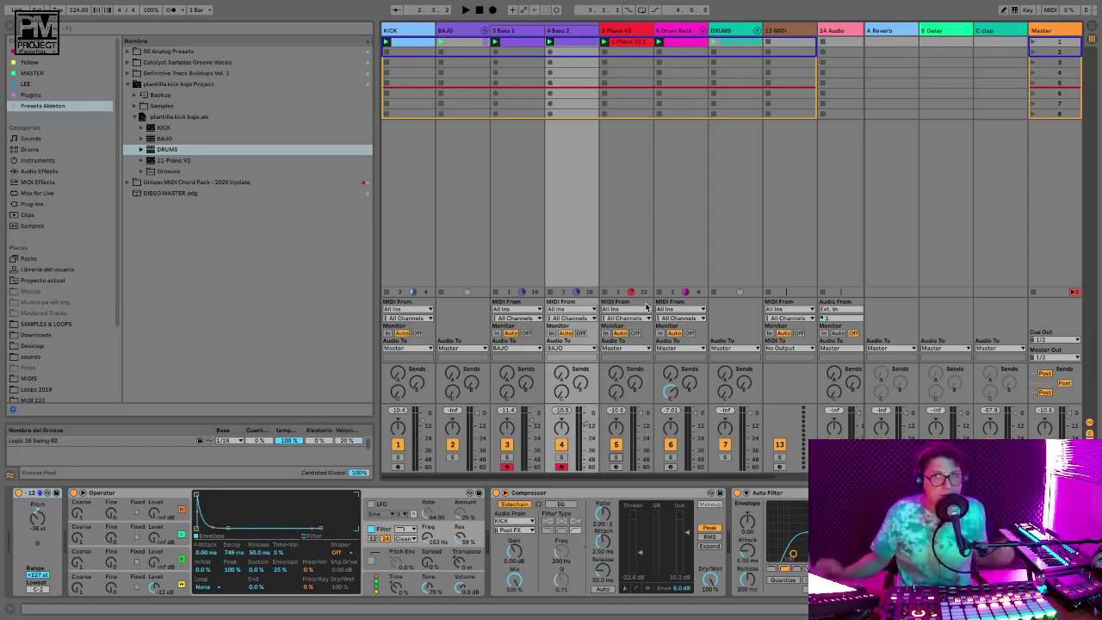
left_click(615, 41)
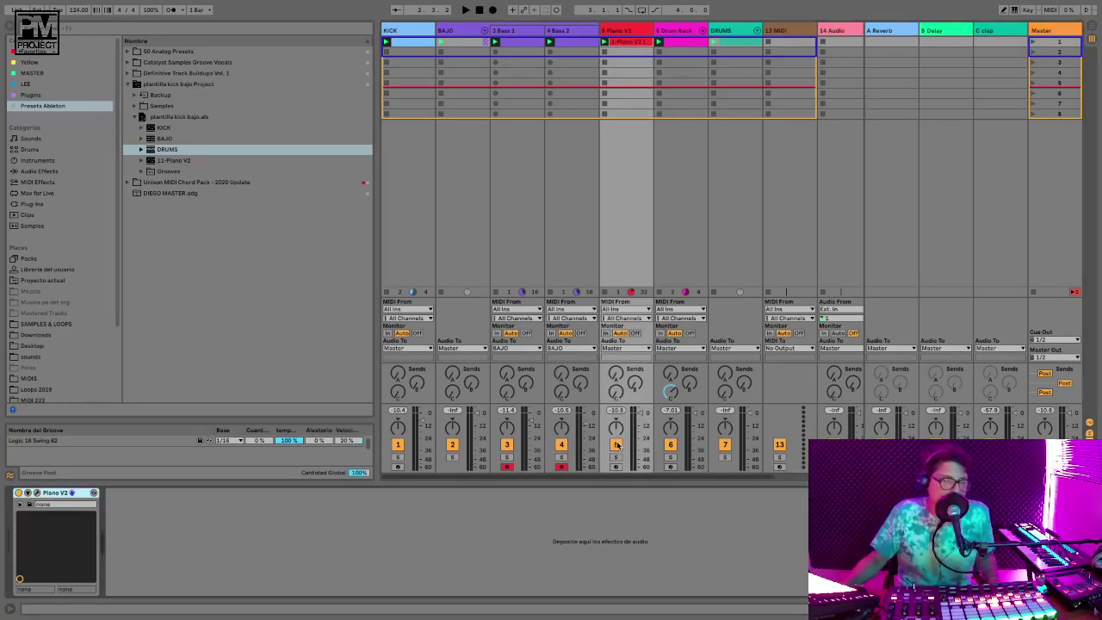
Play the session with the Piano V2 track muted, and solo Piano V2 to hear its chords alone
left_click(616, 445)
key("space")
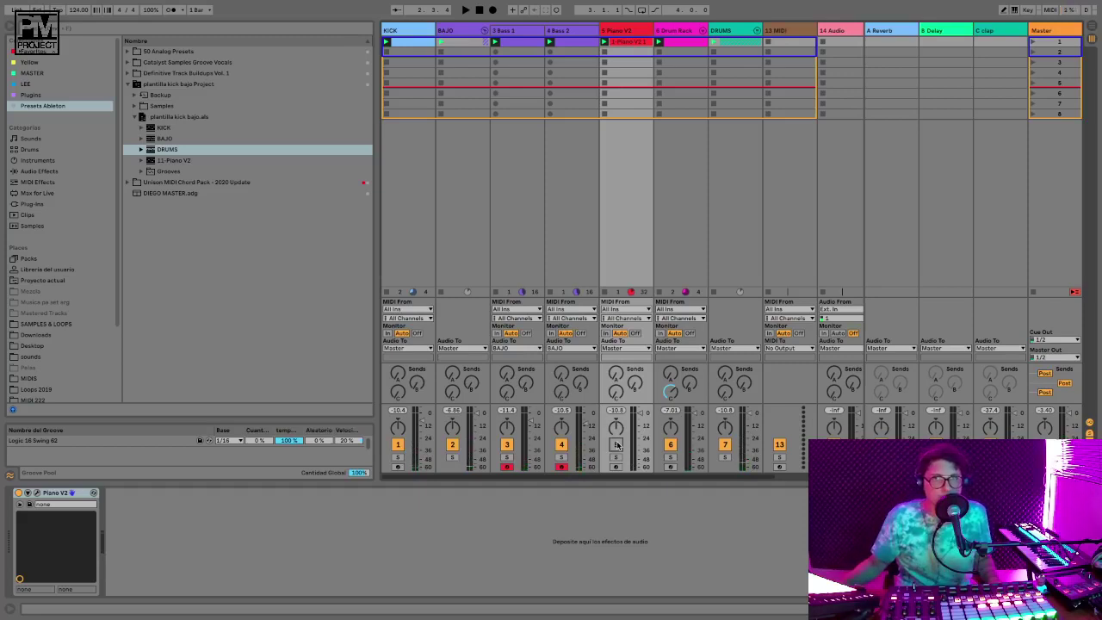
left_click(617, 457)
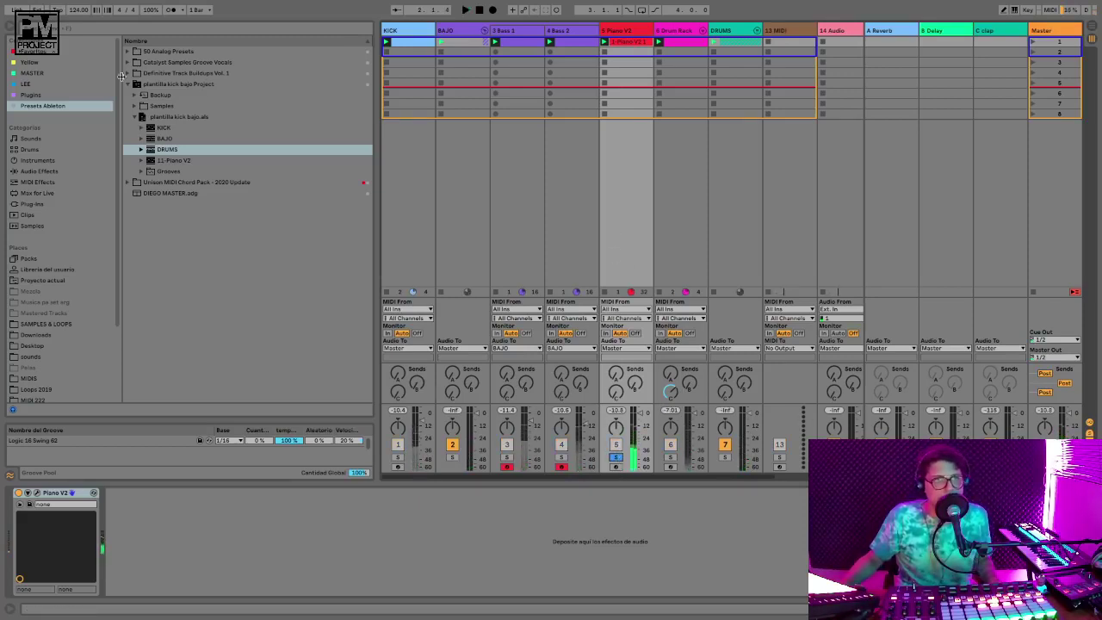
Find Analog Lab 4 among the plug-ins and load it as the instrument on the 13 MIDI track
left_click(36, 205)
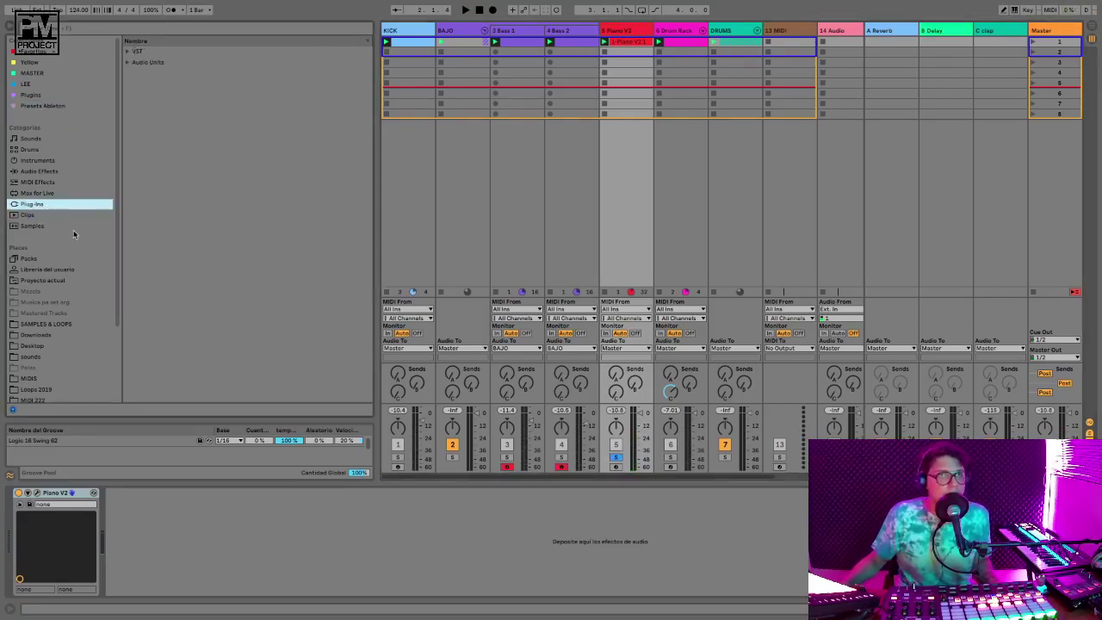
left_click(126, 52)
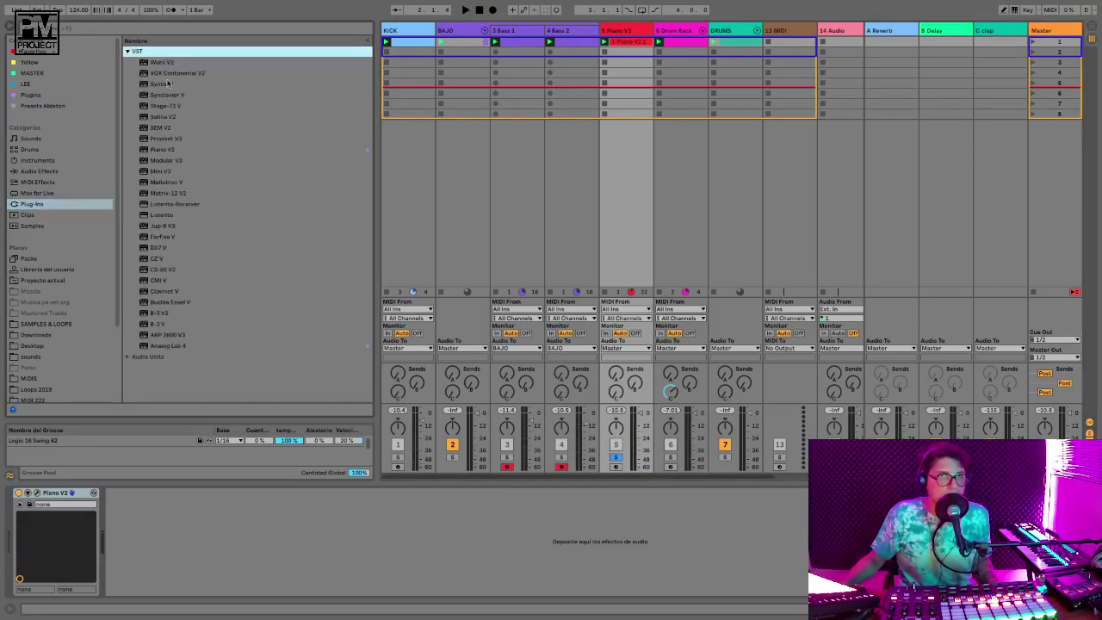
left_click(127, 52)
left_click(40, 105)
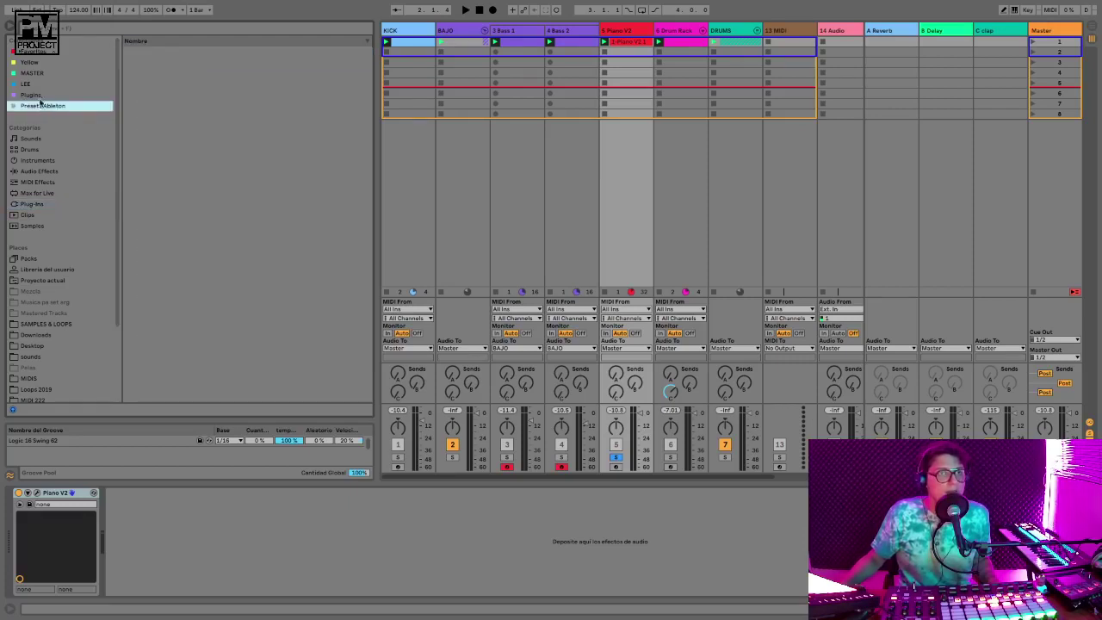
left_click(38, 96)
left_click(157, 51)
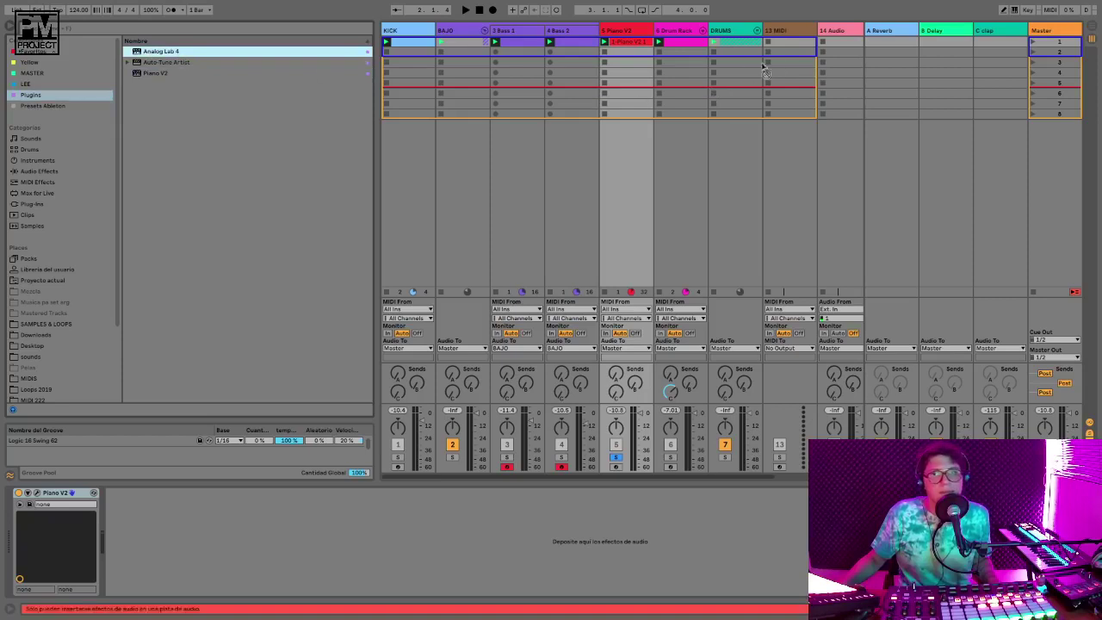
left_click(787, 31)
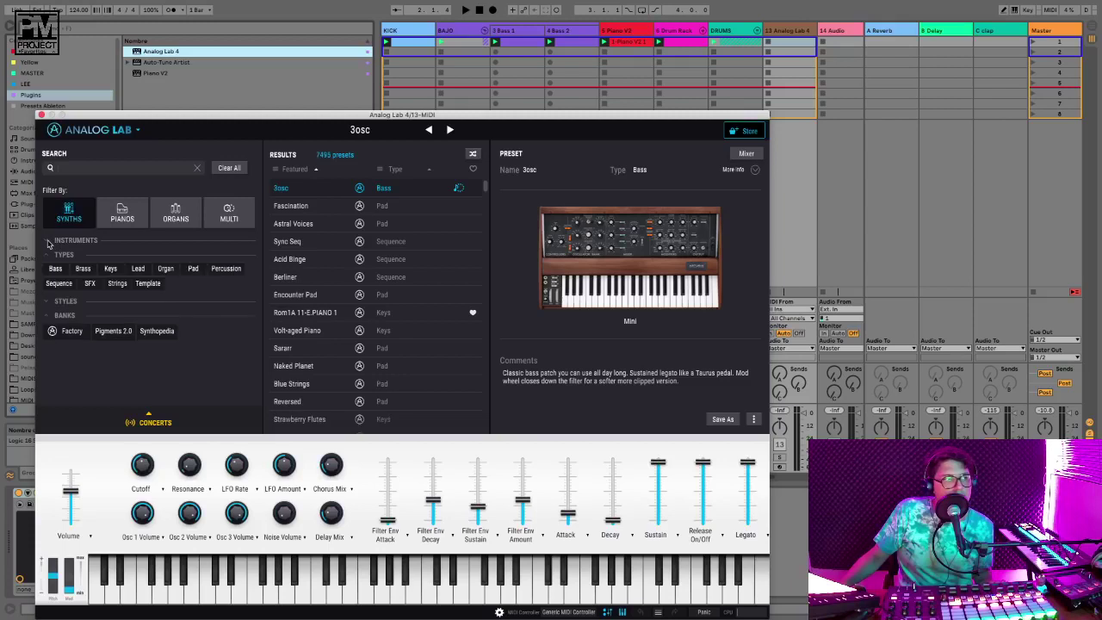
Filter the Analog Lab presets to the Pad type with Fascination loaded, and arm the track
left_click(49, 242)
left_click(49, 242)
left_click(192, 269)
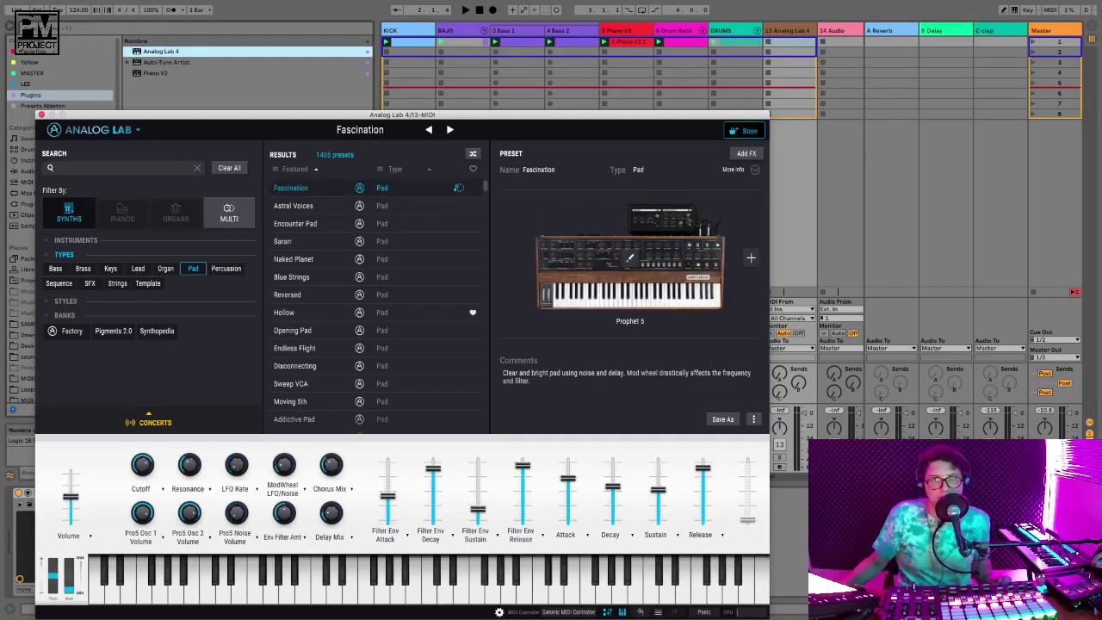
left_click(781, 469)
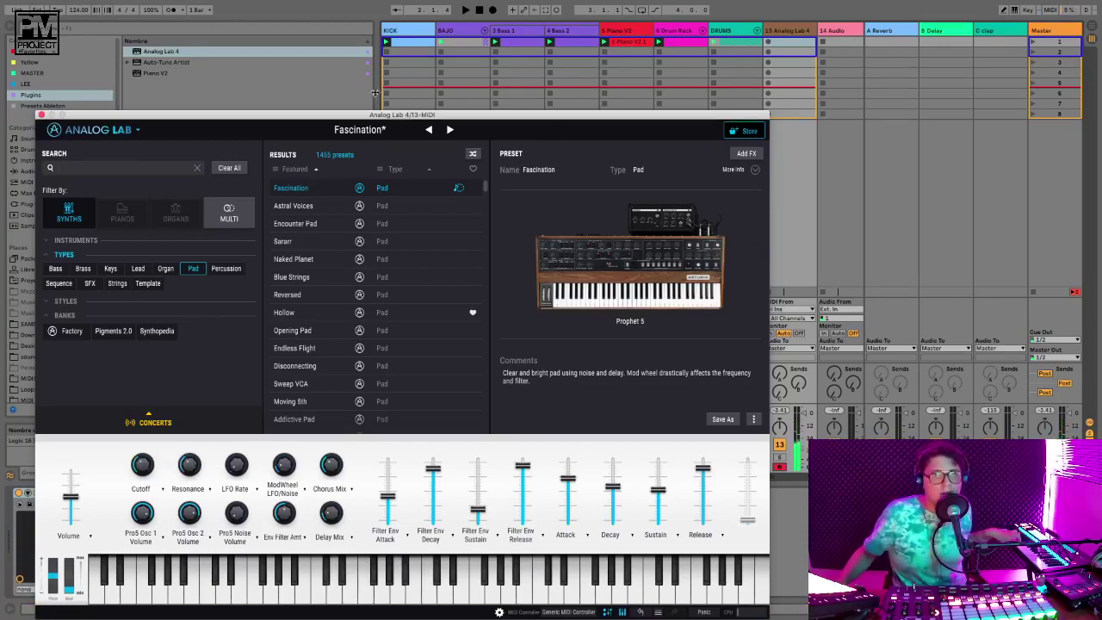
Create an empty MIDI clip in the first slot of the Analog Lab 4 track and close the plug-in window
left_click_drag(371, 118, 664, 119)
left_click(788, 41)
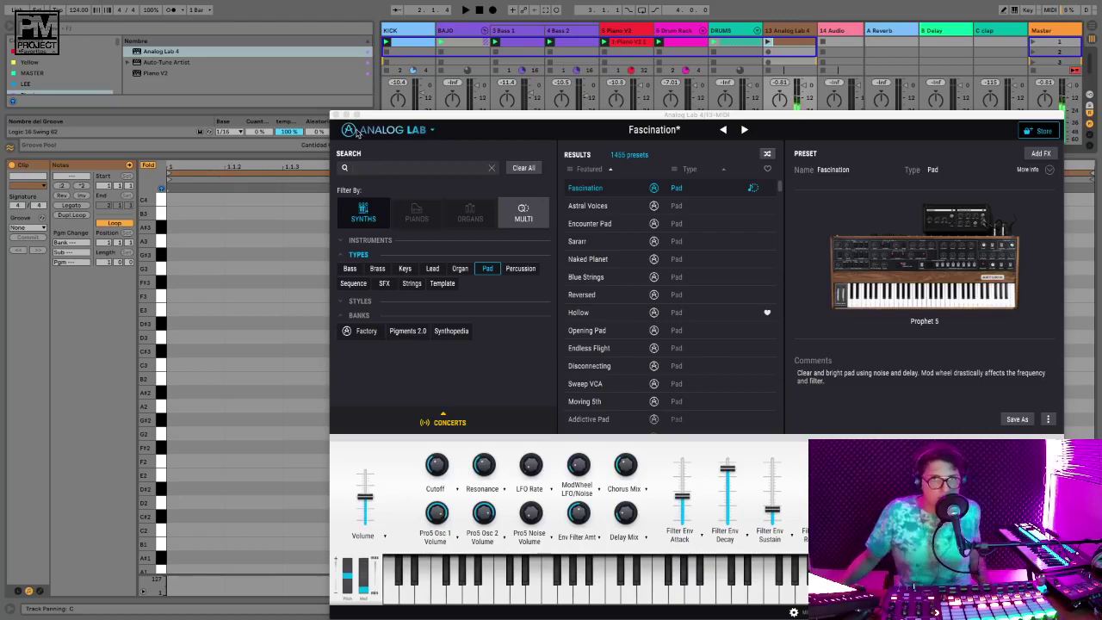
left_click(336, 115)
Copy the D2–E3 chord at bar 2 of the Piano V2 clip into the new Analog Lab 4 clip and transpose it up one octave
left_click(629, 43)
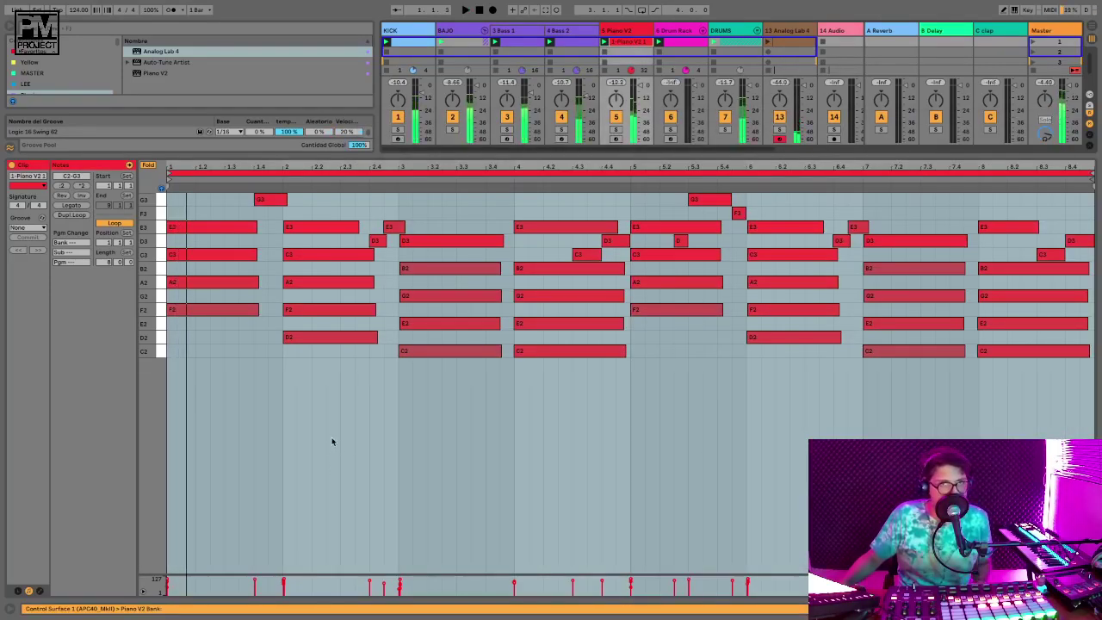
left_click_drag(291, 446, 308, 223)
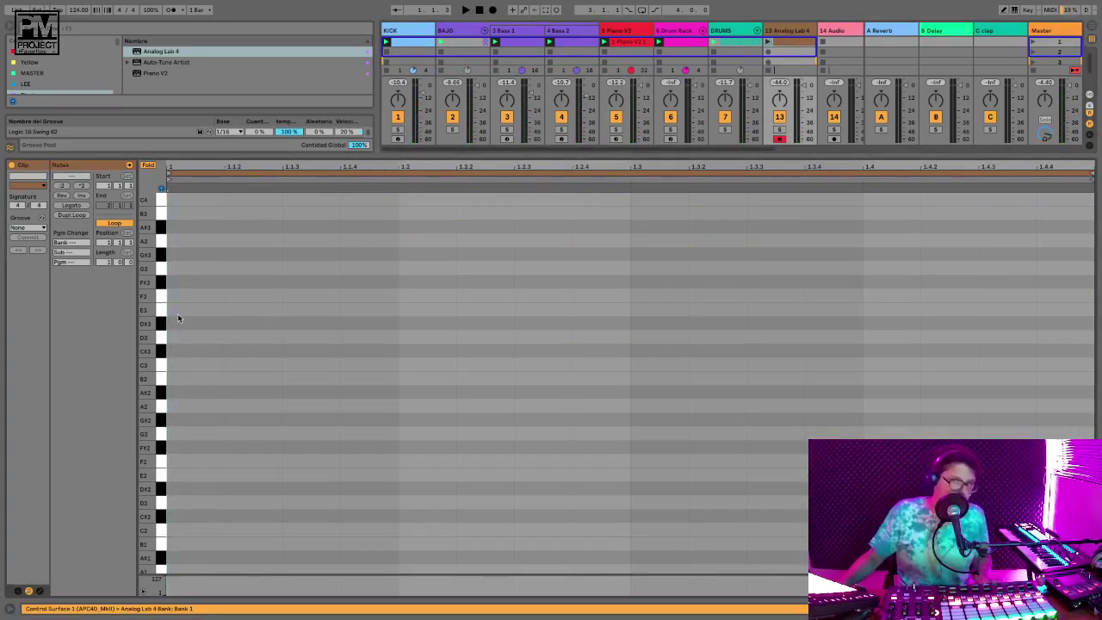
key("ctrl+v")
left_click_drag(332, 246, 335, 530)
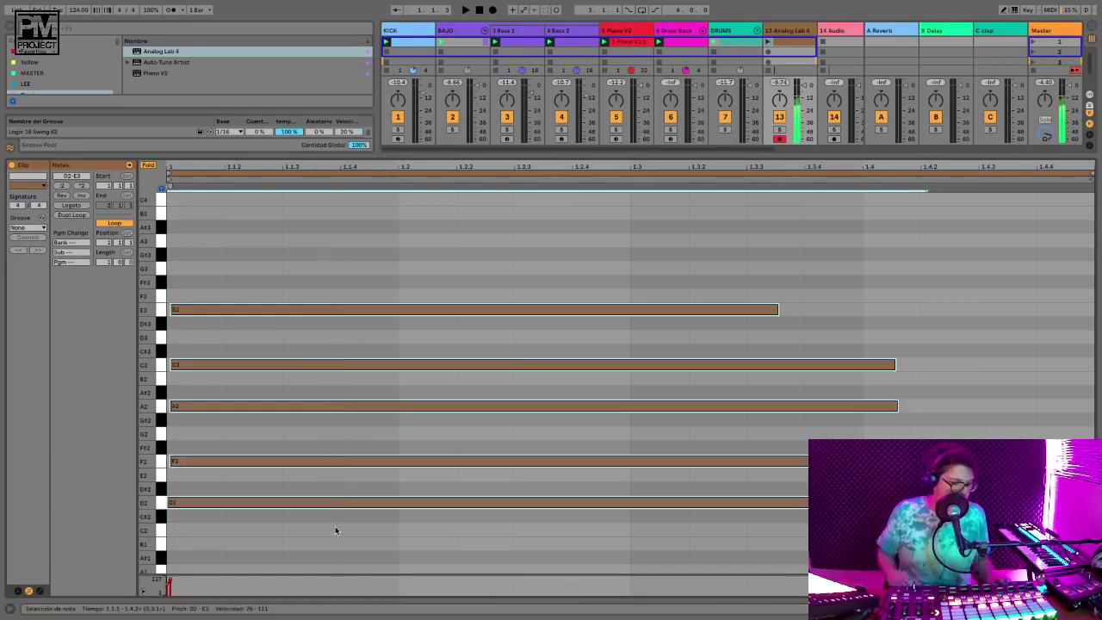
key("shift+Up")
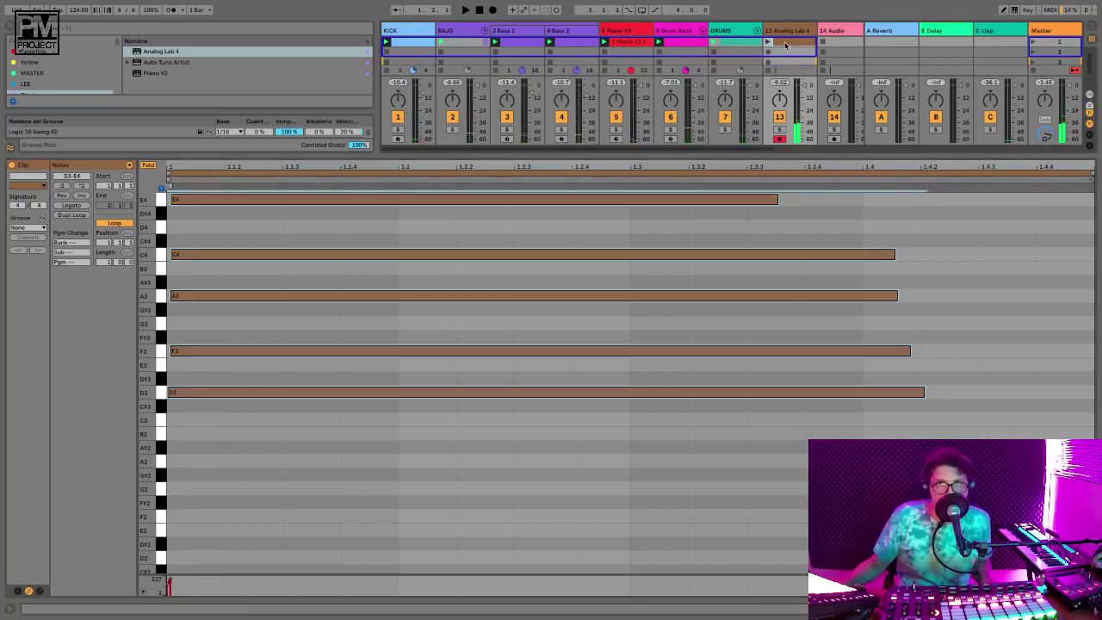
Start playback and quantize the five selected chord notes in the Analog Lab 4 clip
key("space")
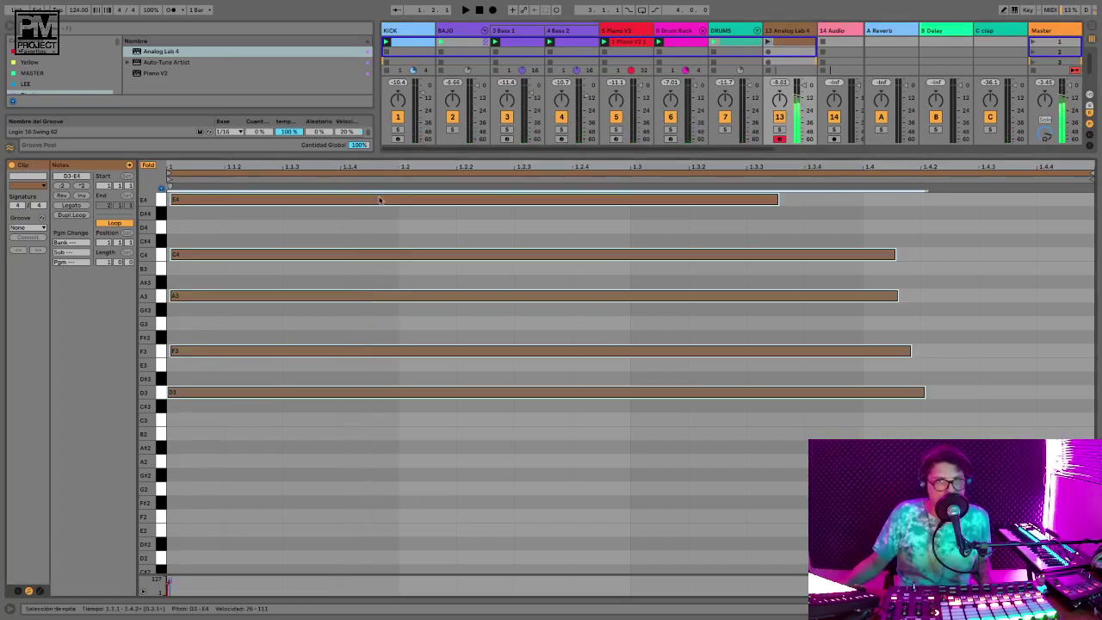
right_click(379, 200)
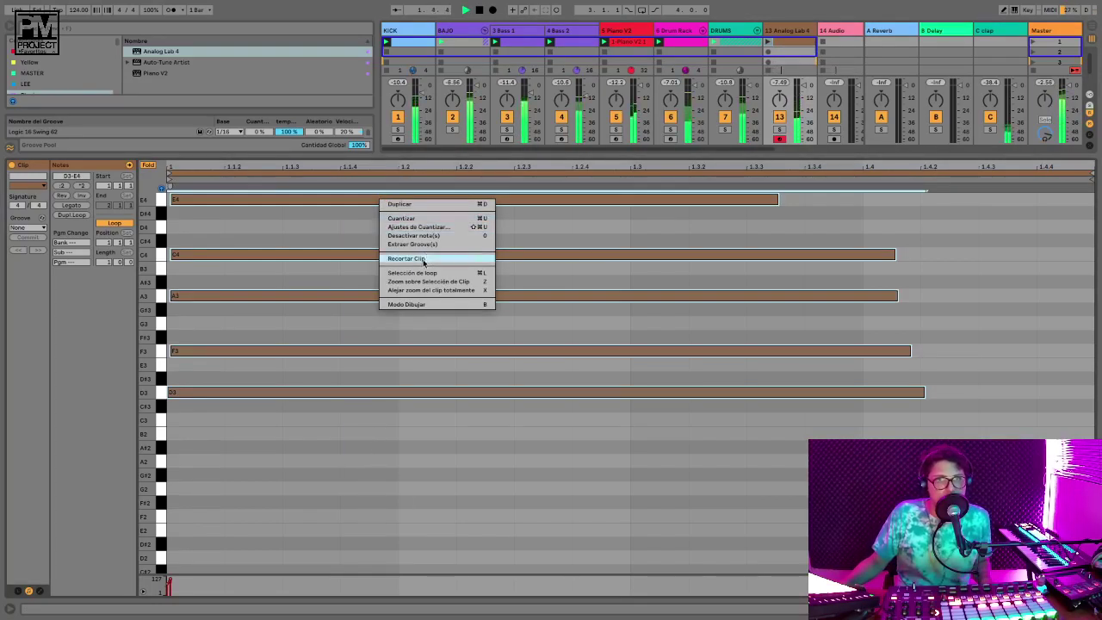
left_click(422, 218)
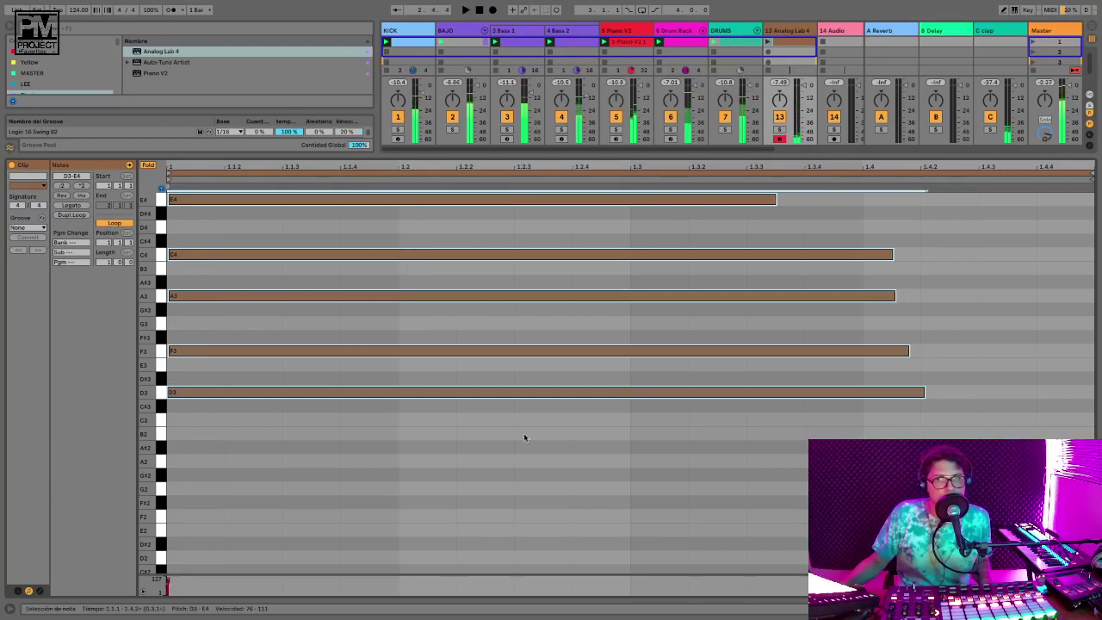
Mute the Piano V2 track and stretch the chord notes across the whole one-bar clip with Legato
left_click(615, 116)
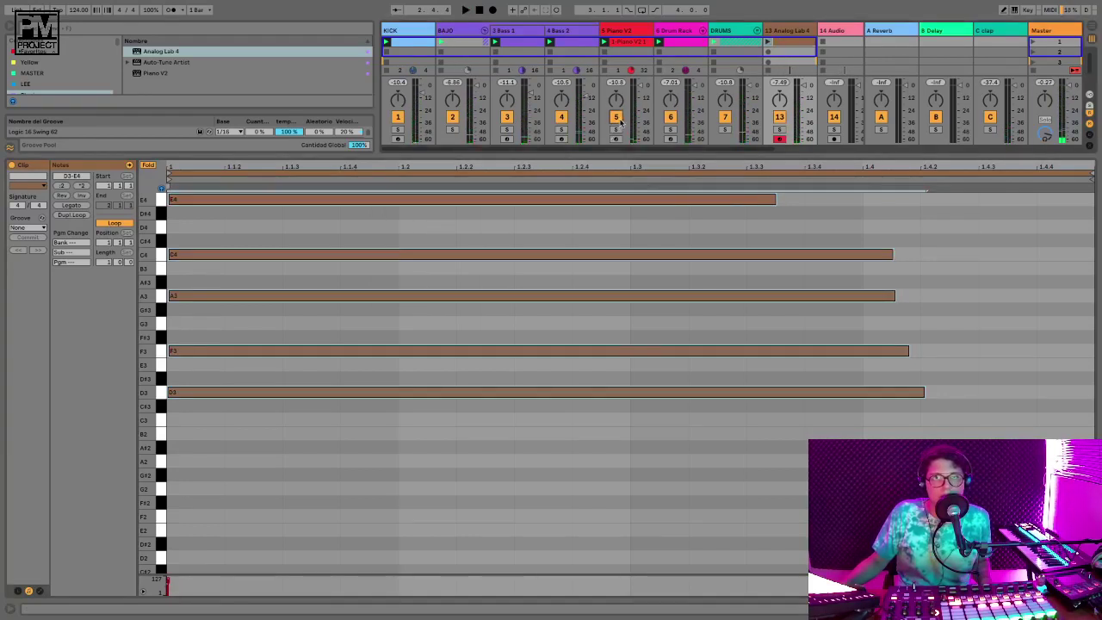
left_click(568, 471)
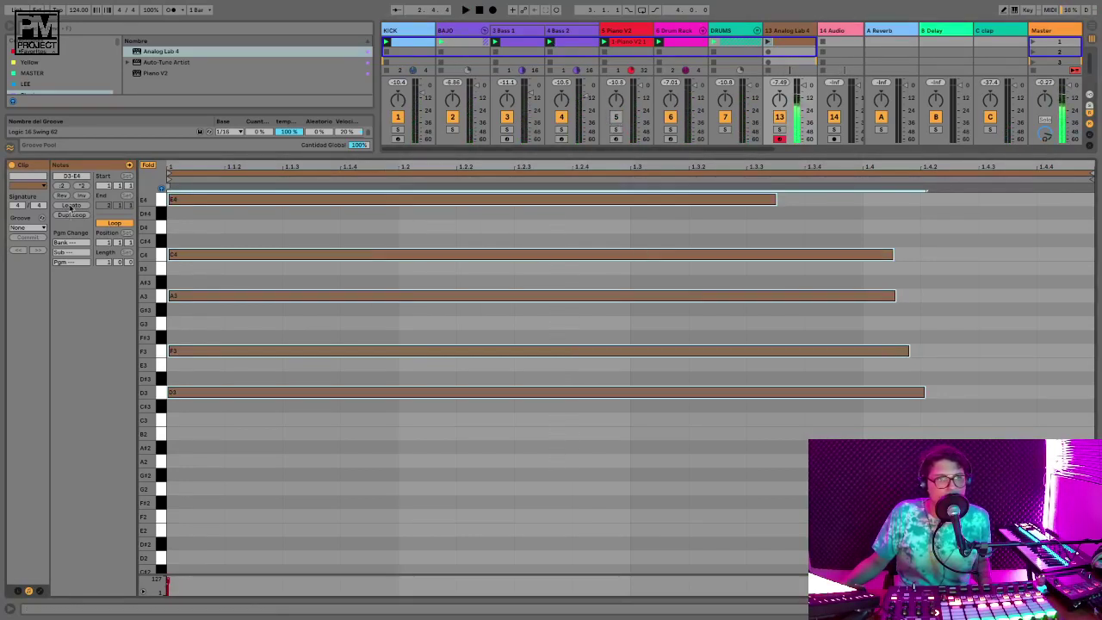
left_click(70, 206)
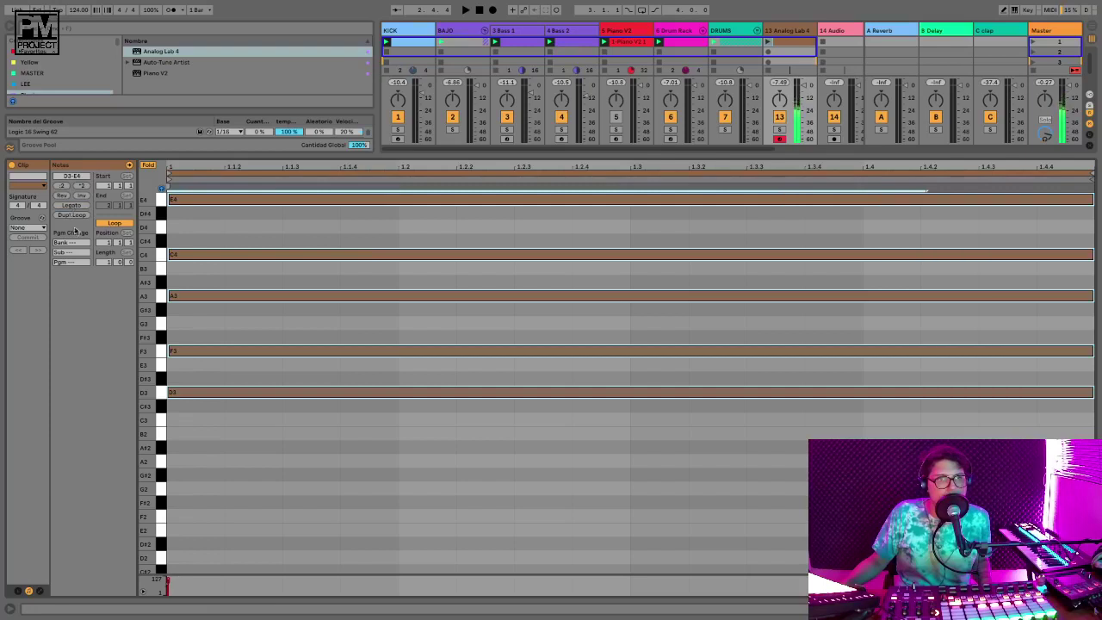
Set the Analog Lab 4 clip's loop length to 32 bars and extend all chord notes across it with Legato
left_click(106, 264)
type("32")
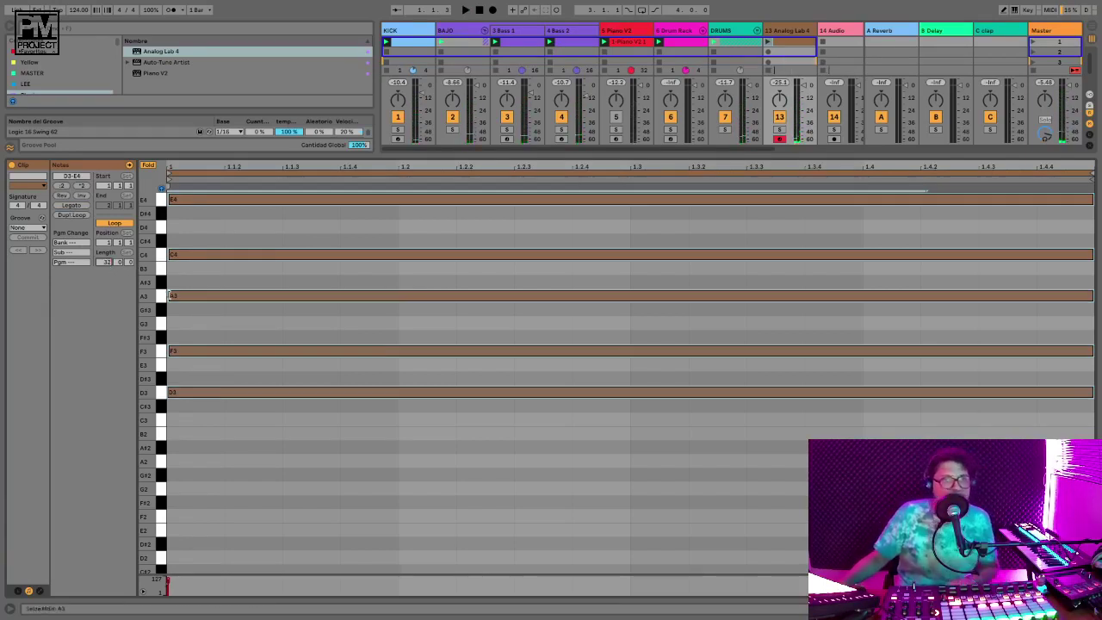
key("Return")
left_click_drag(203, 453, 190, 195)
left_click(72, 206)
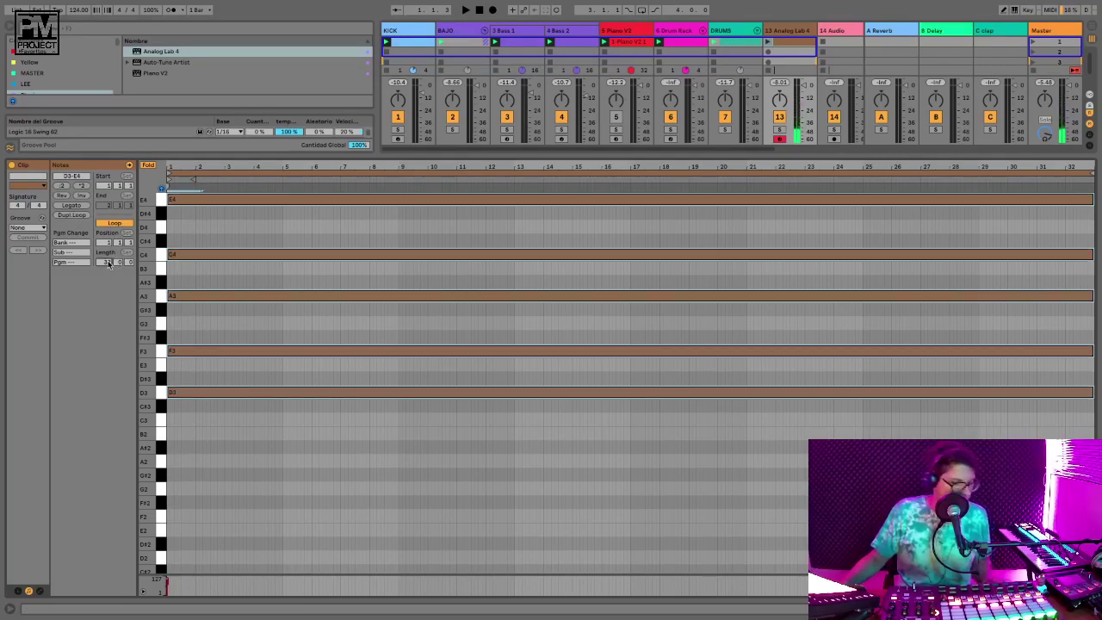
Set the clip's loop length to 8 bars and fit all chord notes to that length with Legato
type("8")
key("Return")
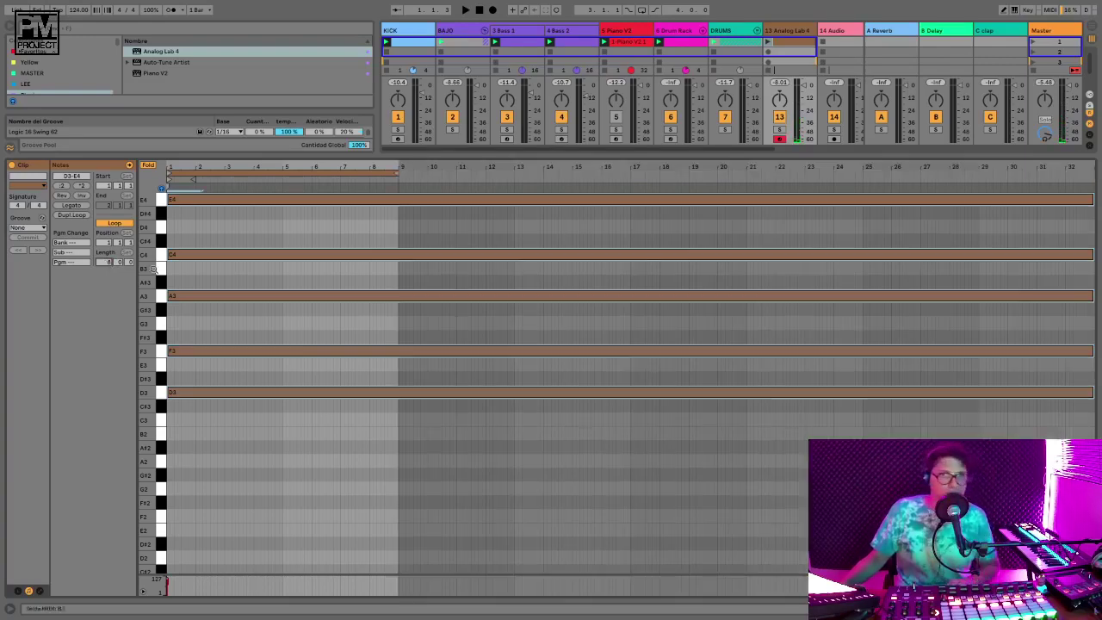
left_click_drag(401, 467, 358, 192)
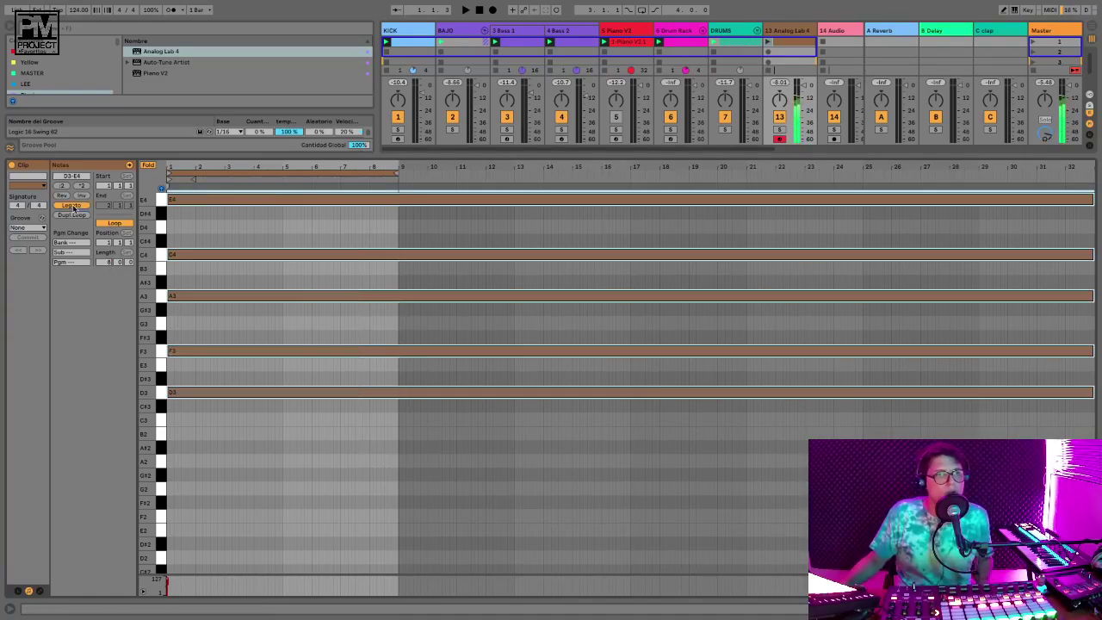
left_click(73, 207)
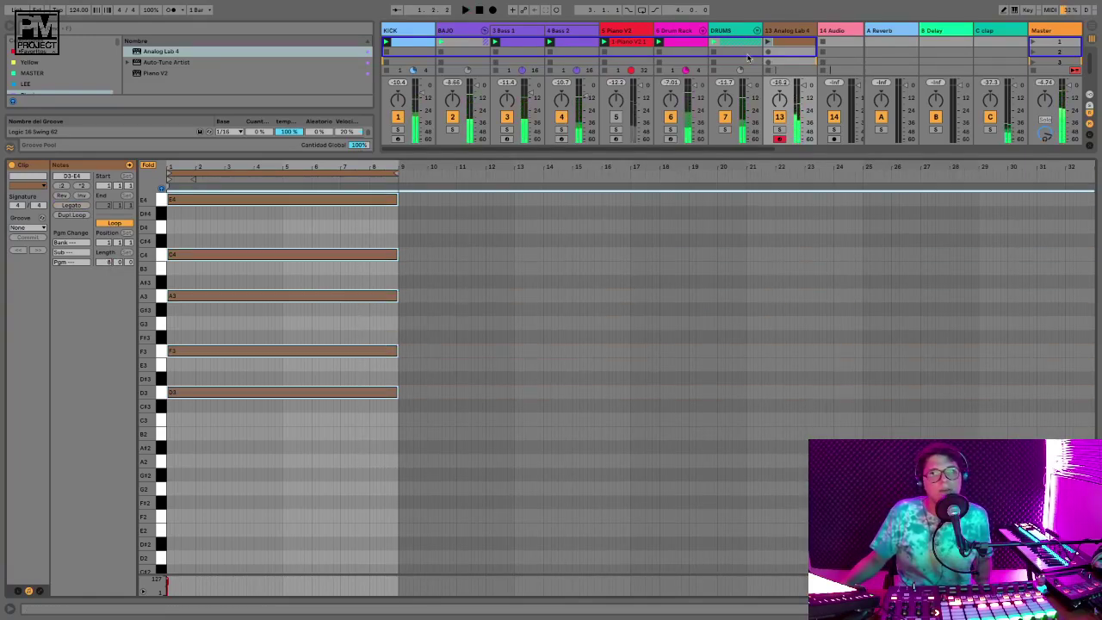
Launch the Analog Lab 4 clip and add the synth's Cutoff to the device's configured parameters
left_click(767, 41)
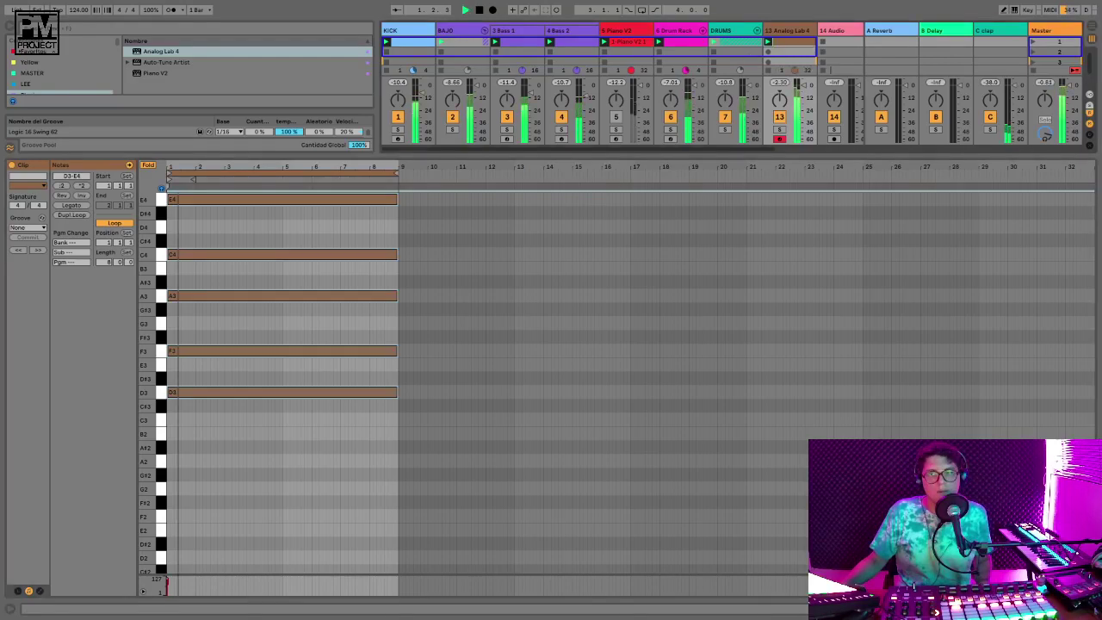
key("shift+Tab")
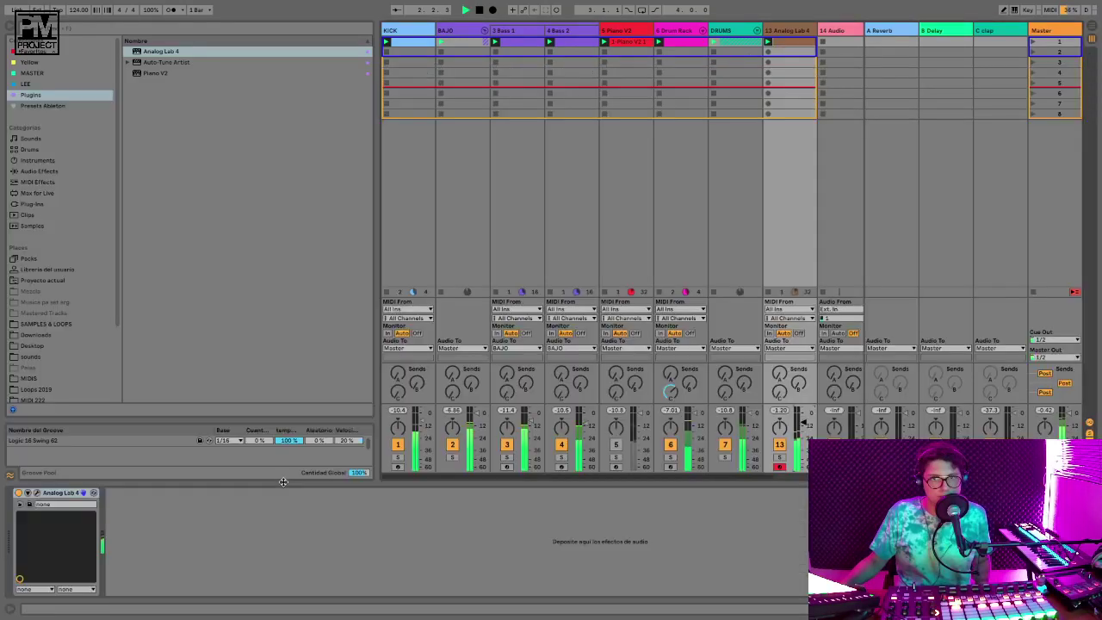
left_click(36, 493)
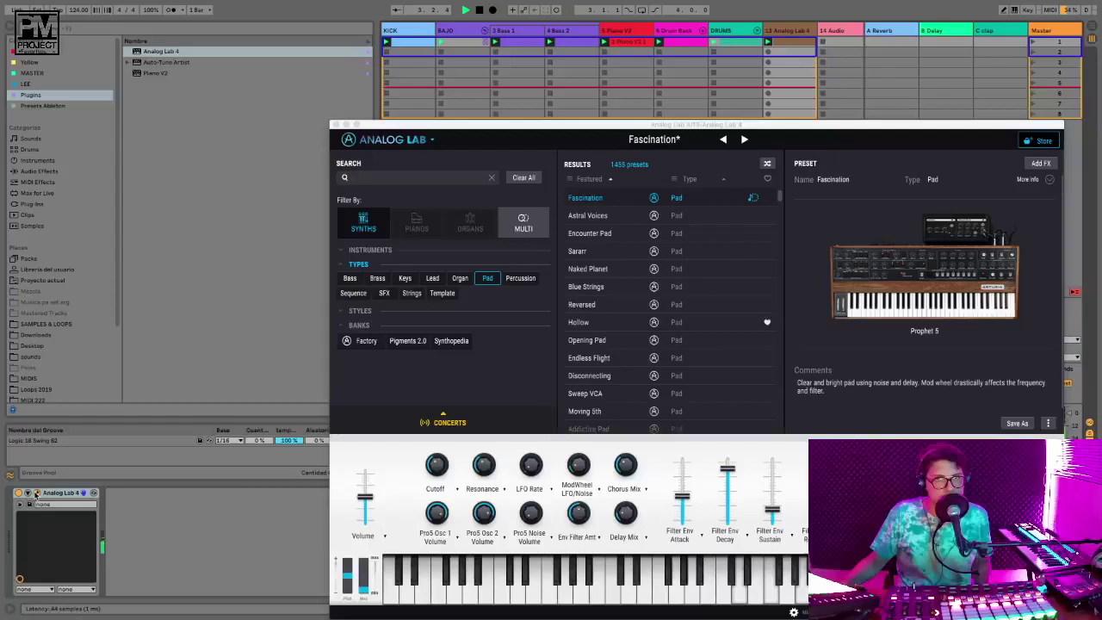
left_click(27, 494)
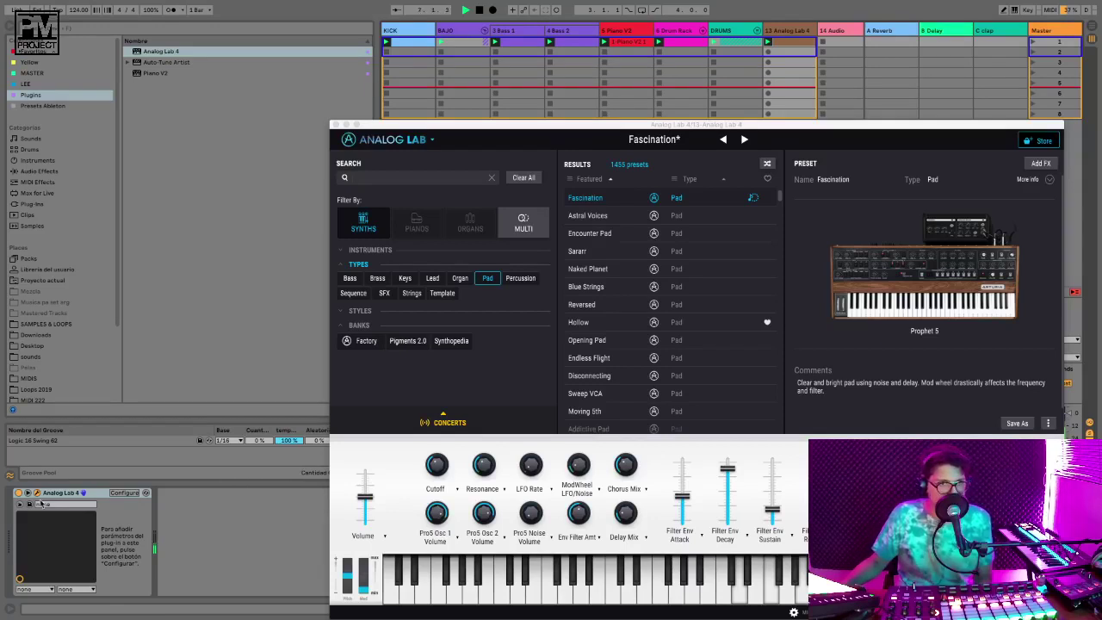
left_click(126, 493)
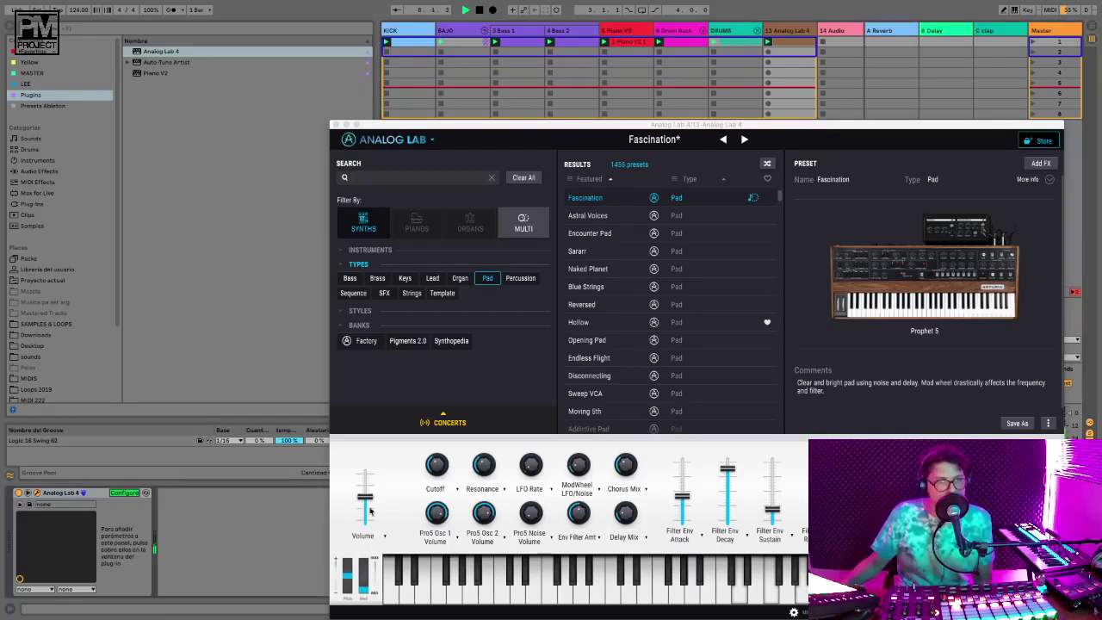
left_click(435, 467)
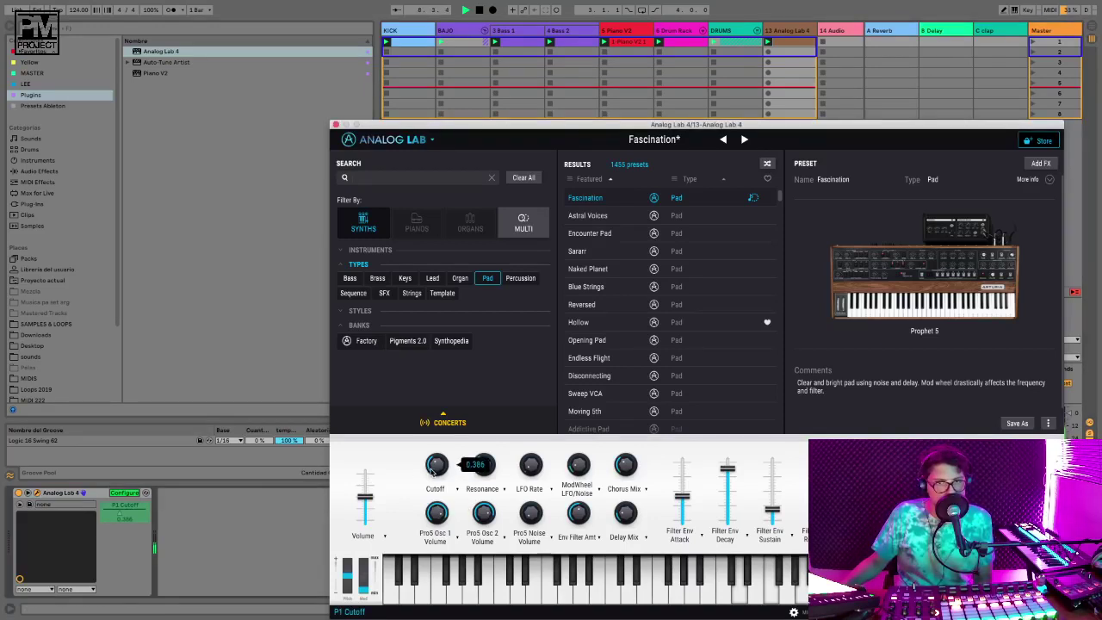
left_click(335, 124)
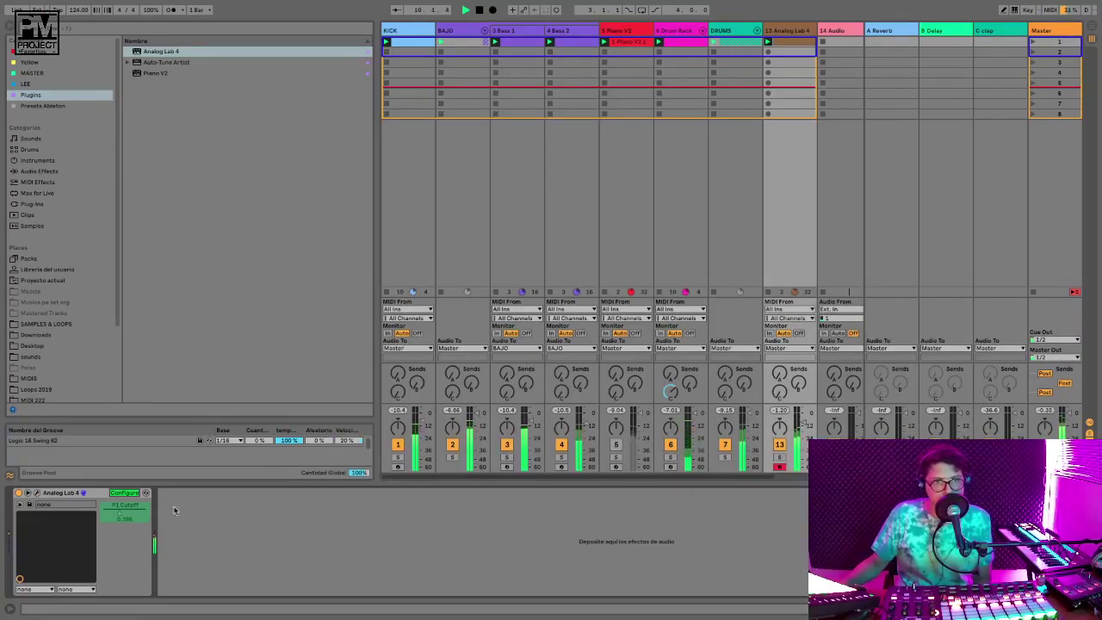
left_click(124, 494)
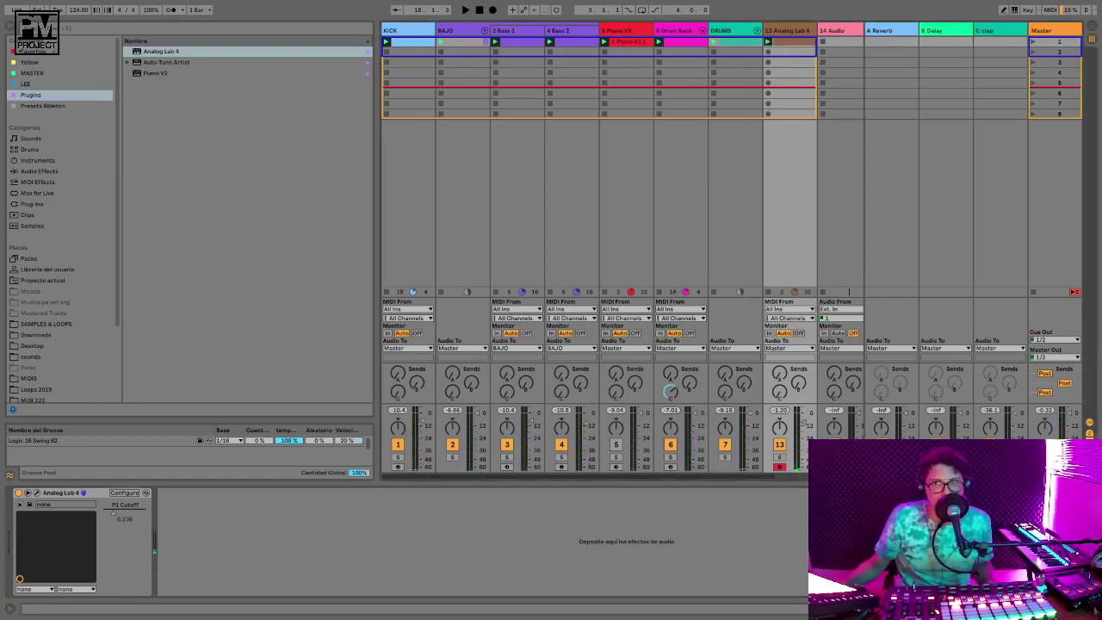
double_click(790, 42)
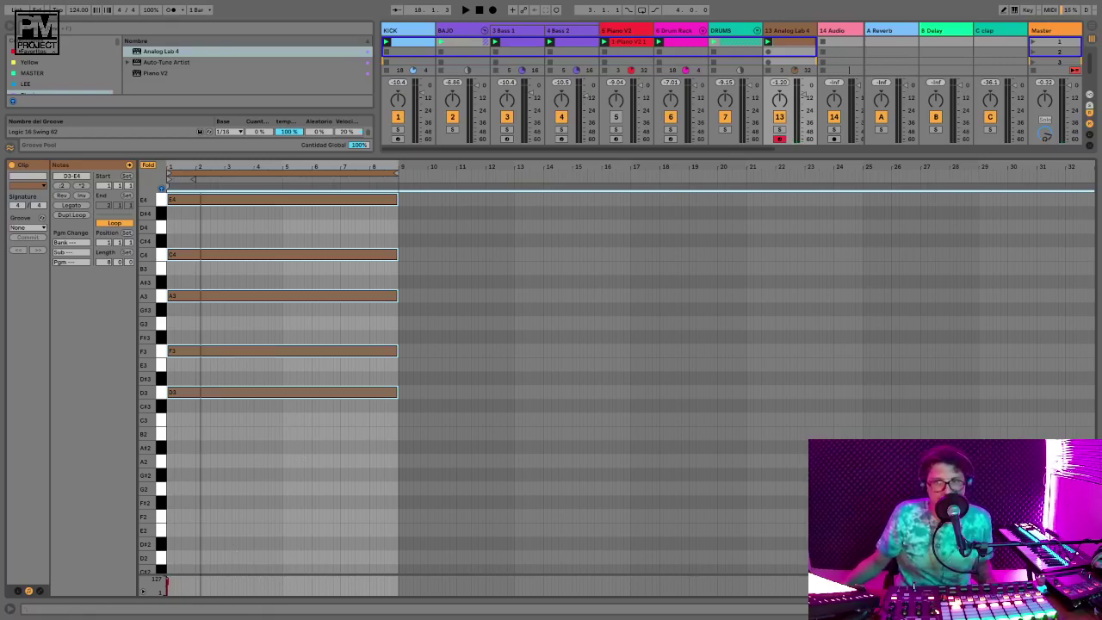
key("shift+Tab")
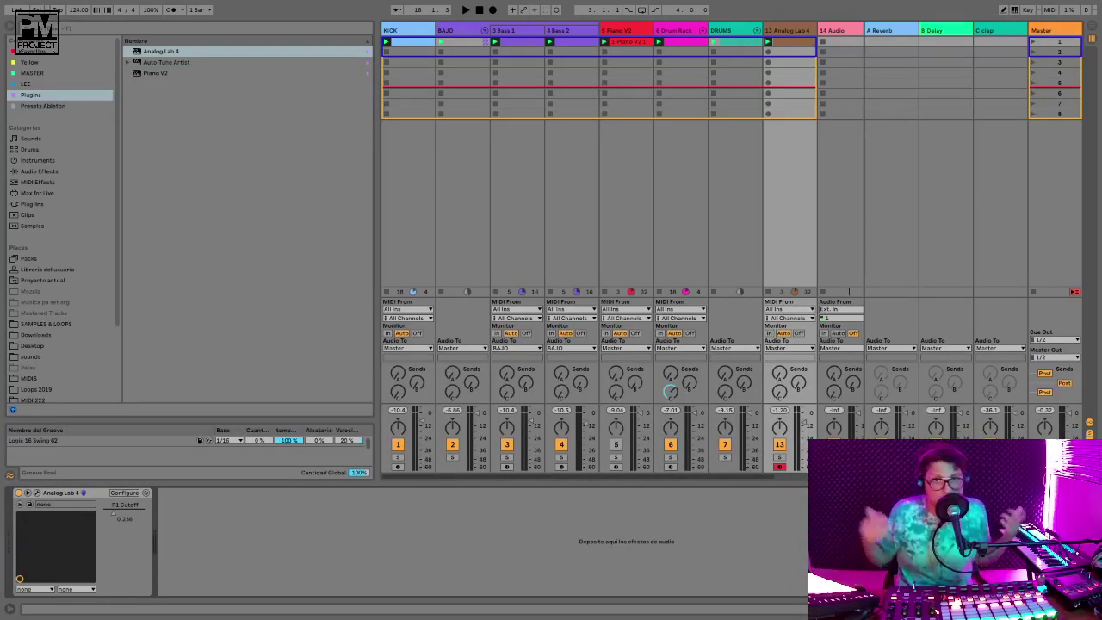
Show the Analog Lab 4 clip's Cutoff automation and lower the envelope to about 0.22 shortly after bar 1
right_click(116, 514)
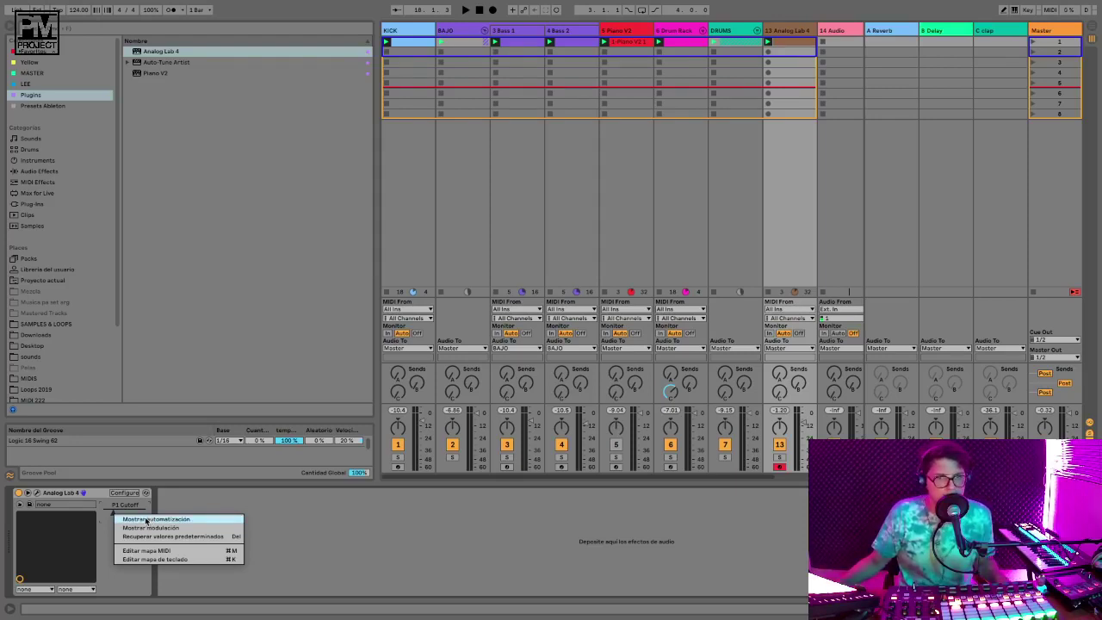
left_click(146, 520)
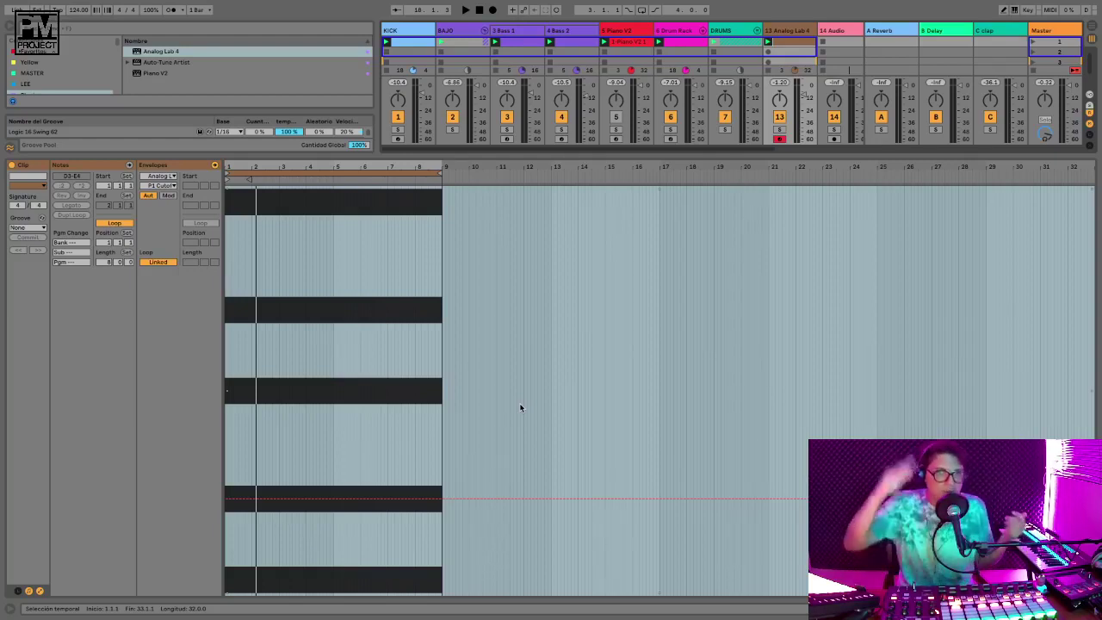
left_click(227, 499)
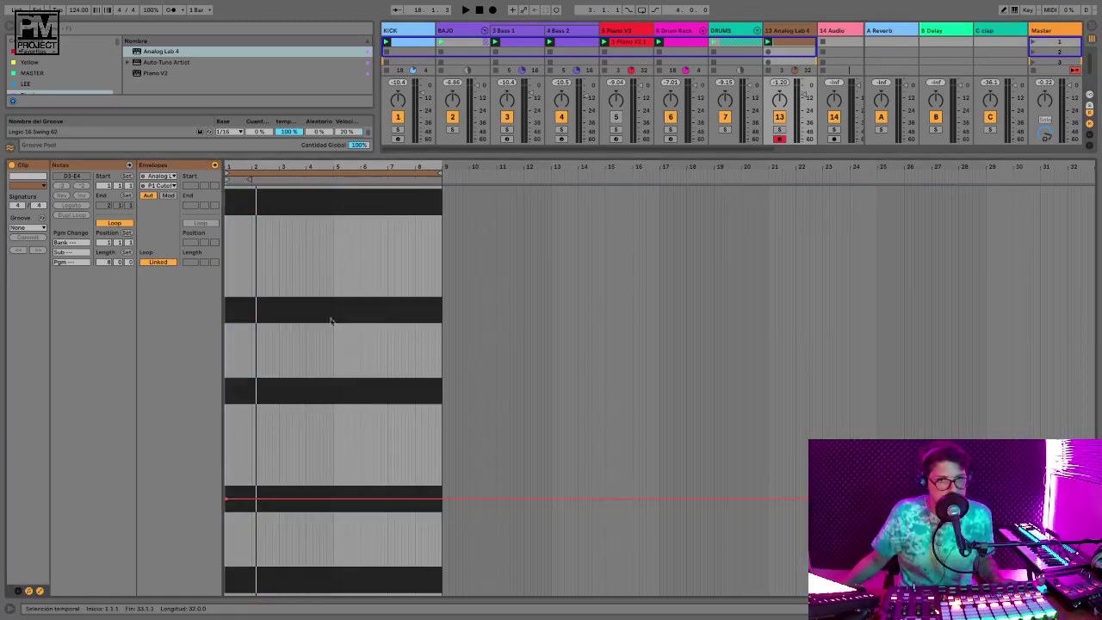
mouse_move(250, 164)
left_mouse_down()
mouse_move(301, 165)
mouse_move(260, 167)
left_mouse_up()
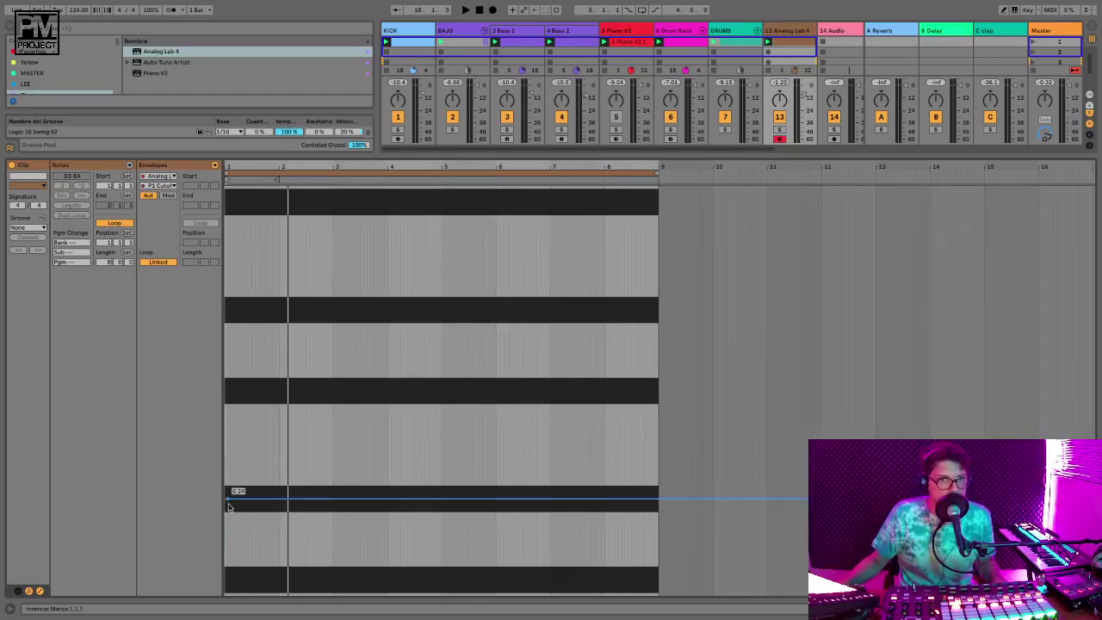
key("space")
key("space")
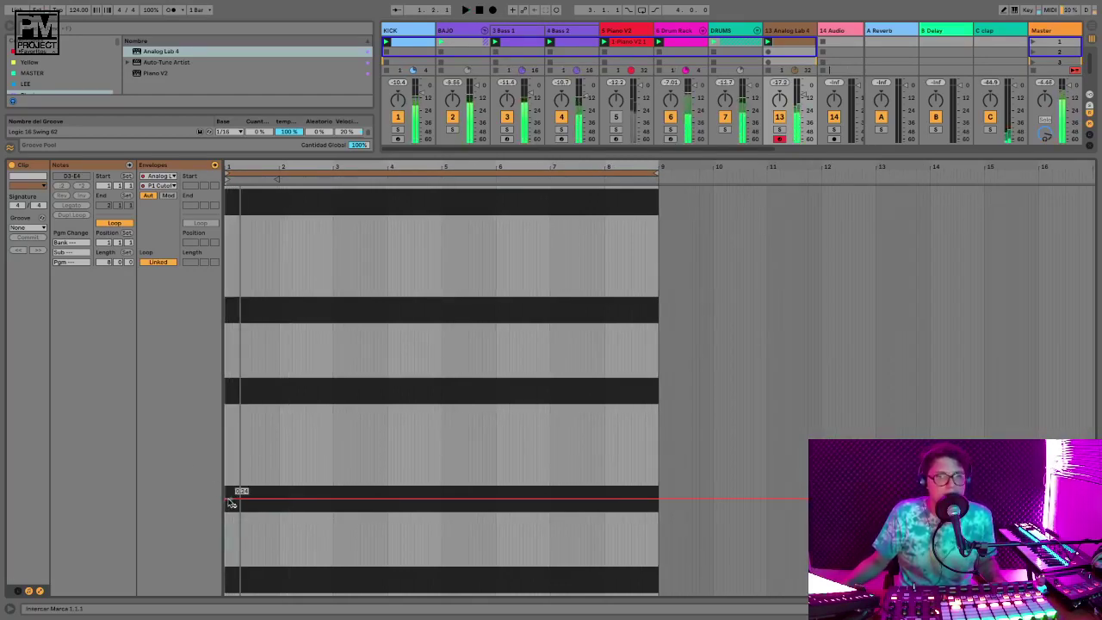
left_click_drag(233, 504, 248, 509)
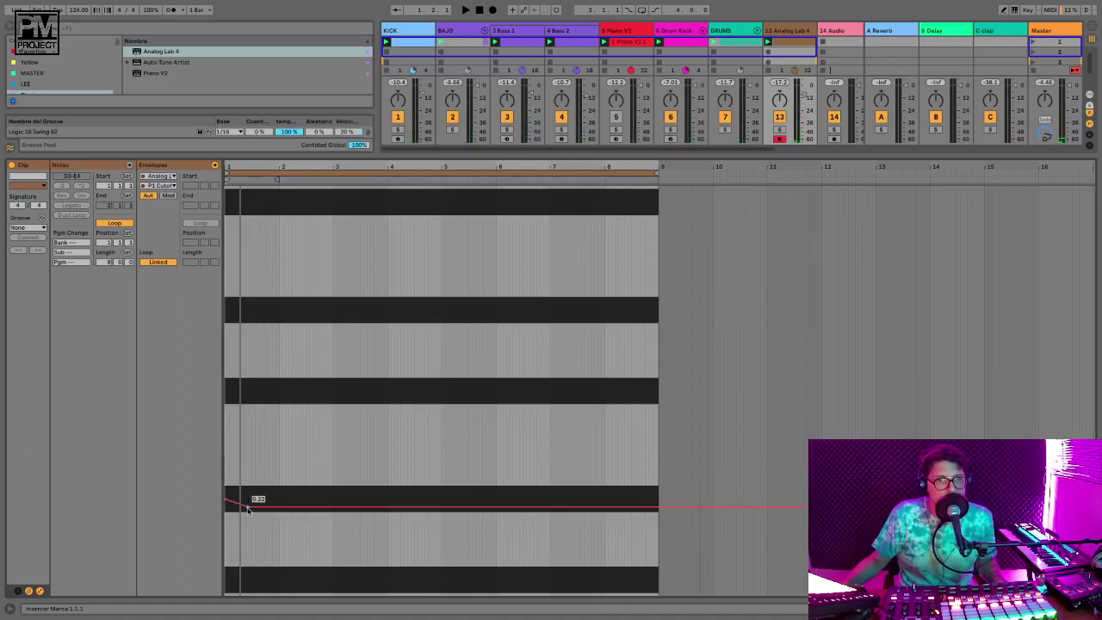
Add a curved rise in the Cutoff envelope peaking at about 0.52 just before bar 3, dropping straight back down
key("space")
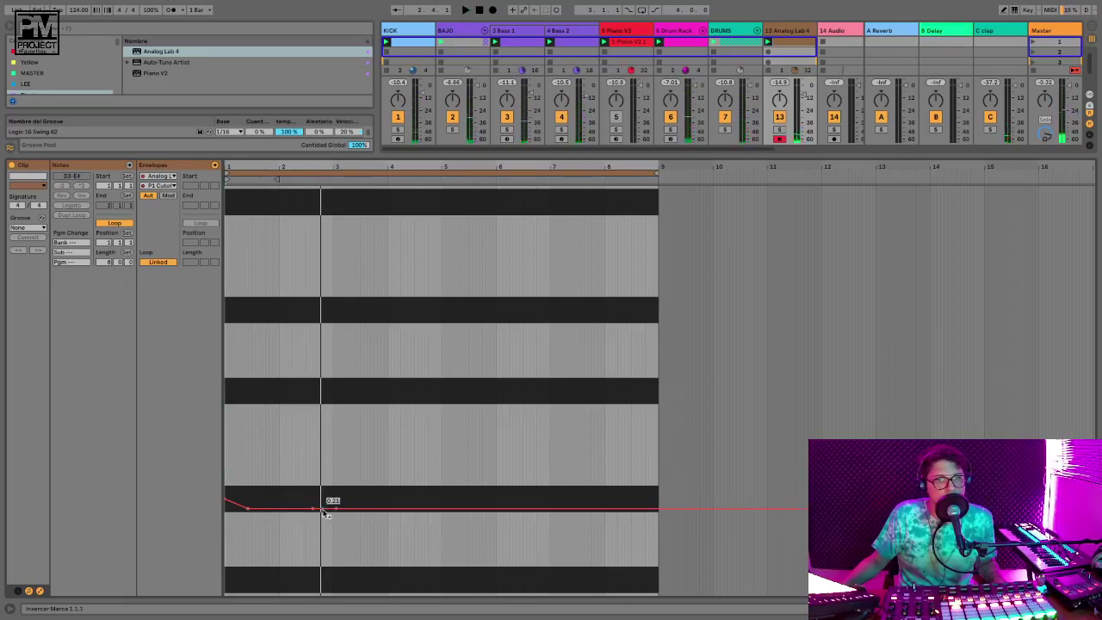
left_click_drag(332, 508, 335, 393)
left_click_drag(312, 508, 303, 508)
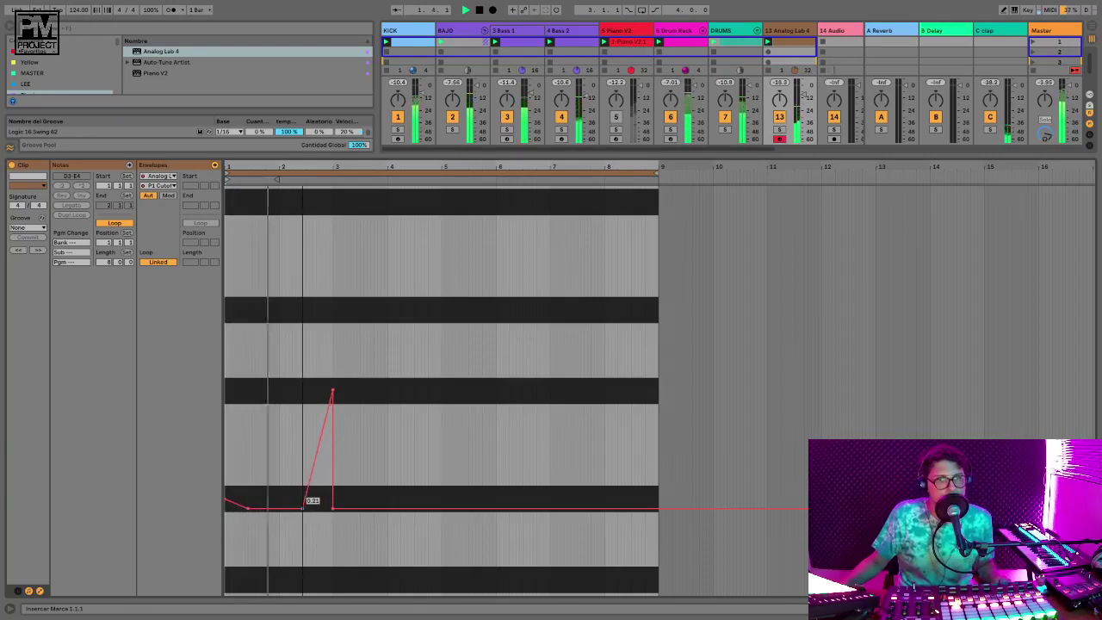
left_click_drag(321, 470, 322, 488)
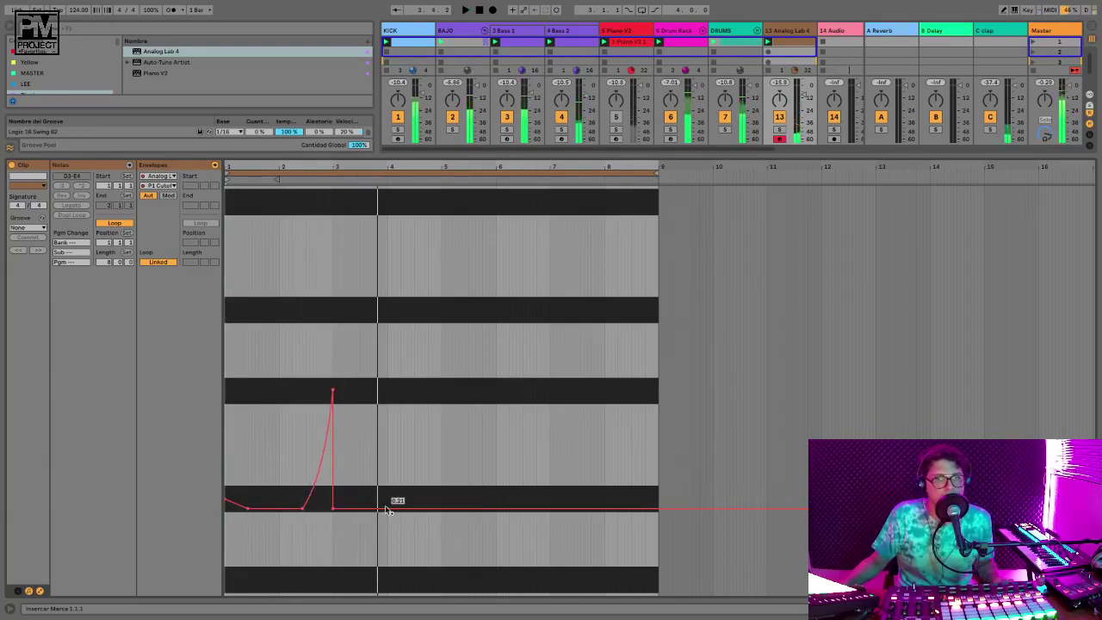
double_click(321, 425, "alt")
left_click_drag(332, 392, 332, 377)
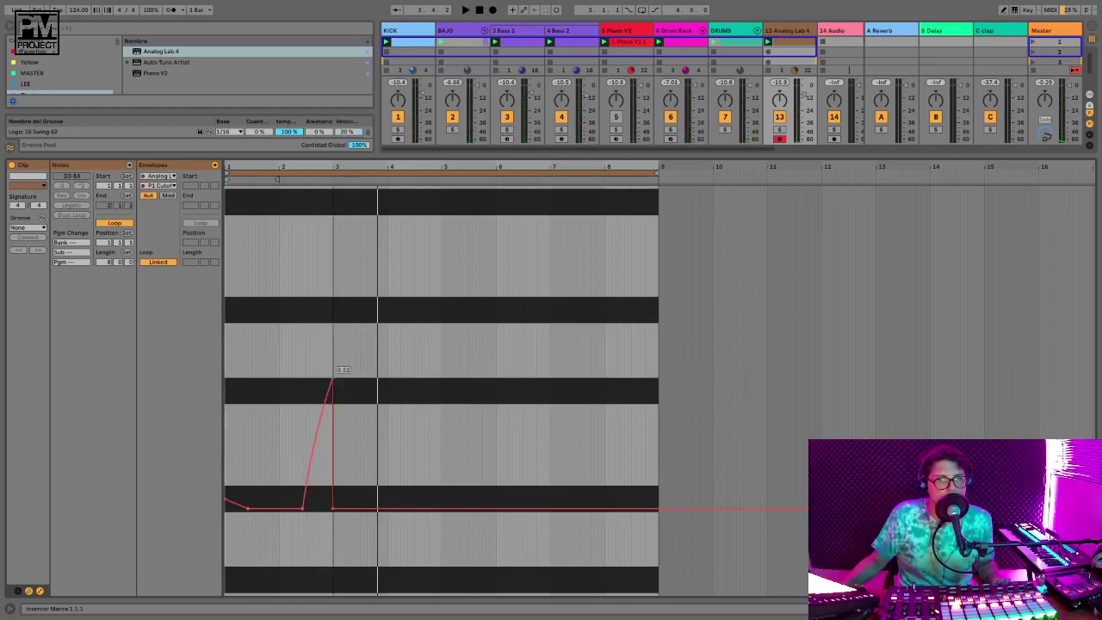
key("space")
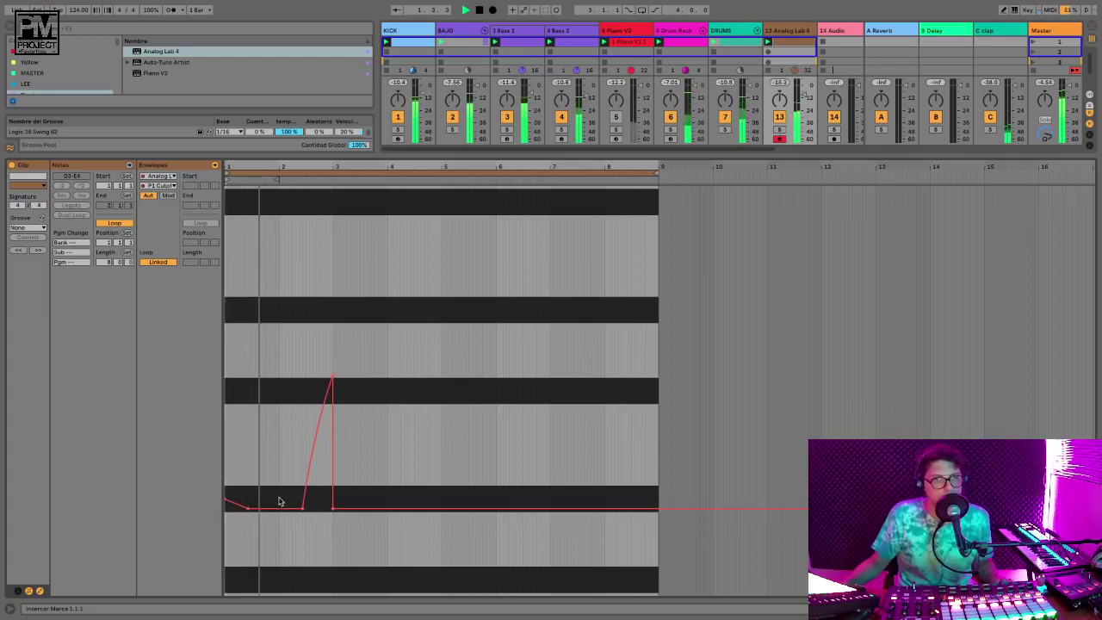
Add a second, higher Cutoff peak just before bar 5 with a curved rise starting after bar 4, and play it back
left_click(407, 508)
left_click(444, 508)
left_click_drag(429, 511, 444, 454)
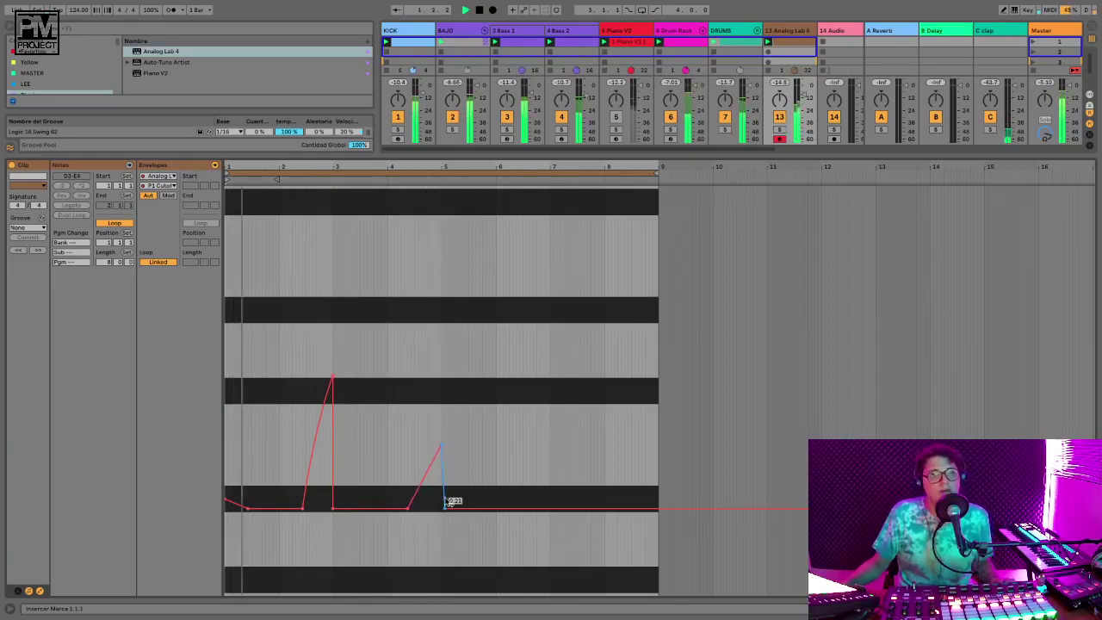
mouse_move(446, 492)
left_mouse_down()
mouse_move(440, 514)
mouse_move(445, 507)
left_mouse_up()
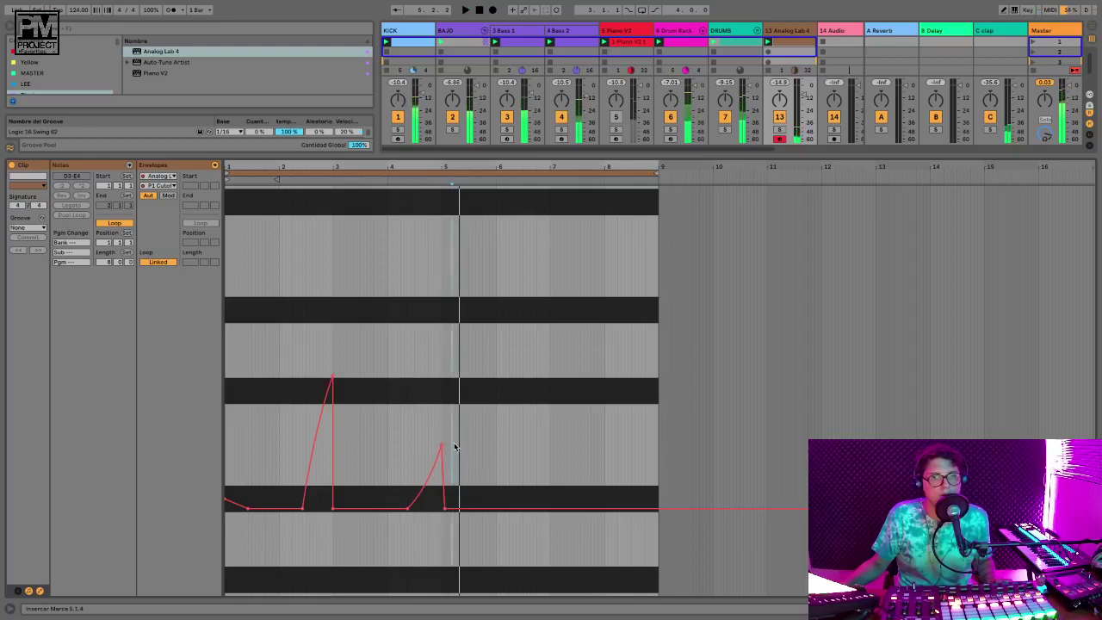
left_click_drag(442, 448, 442, 393)
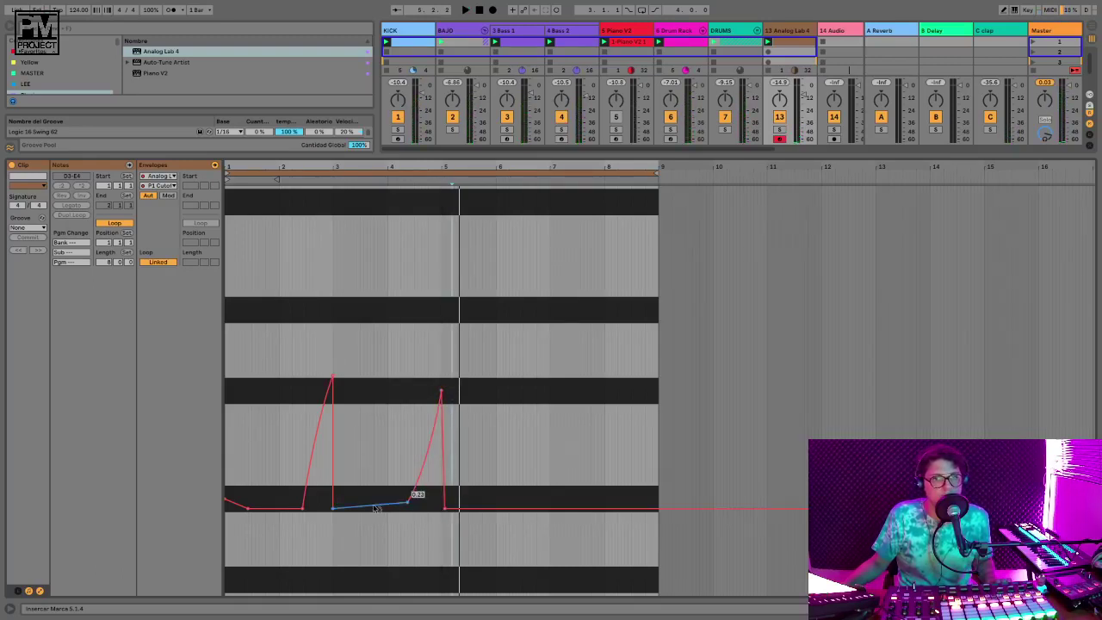
key("space")
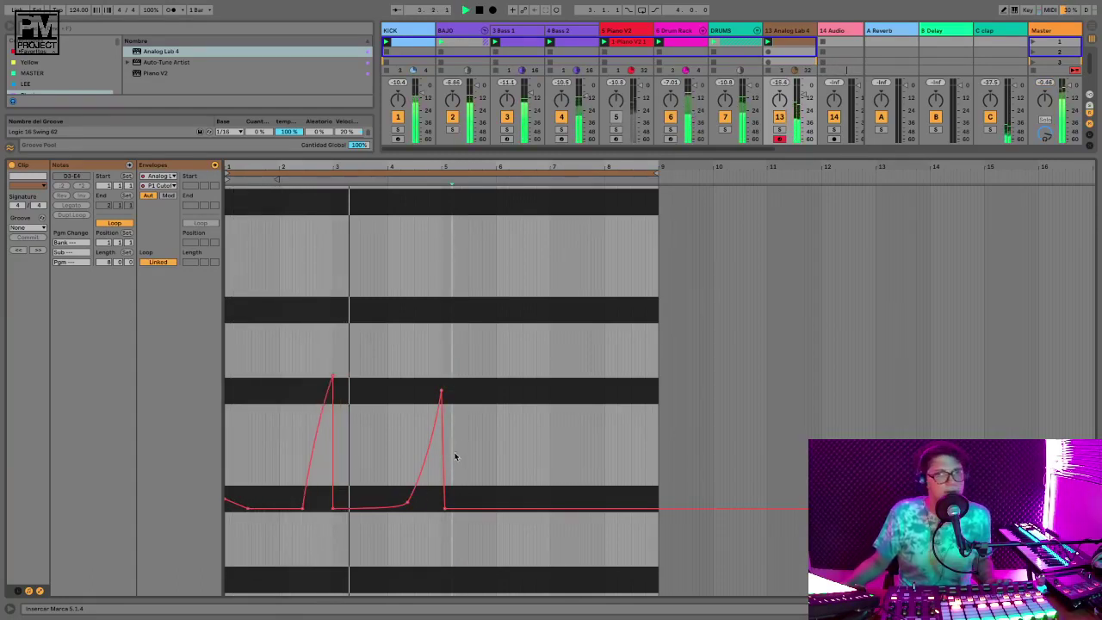
left_click_drag(396, 509, 407, 503)
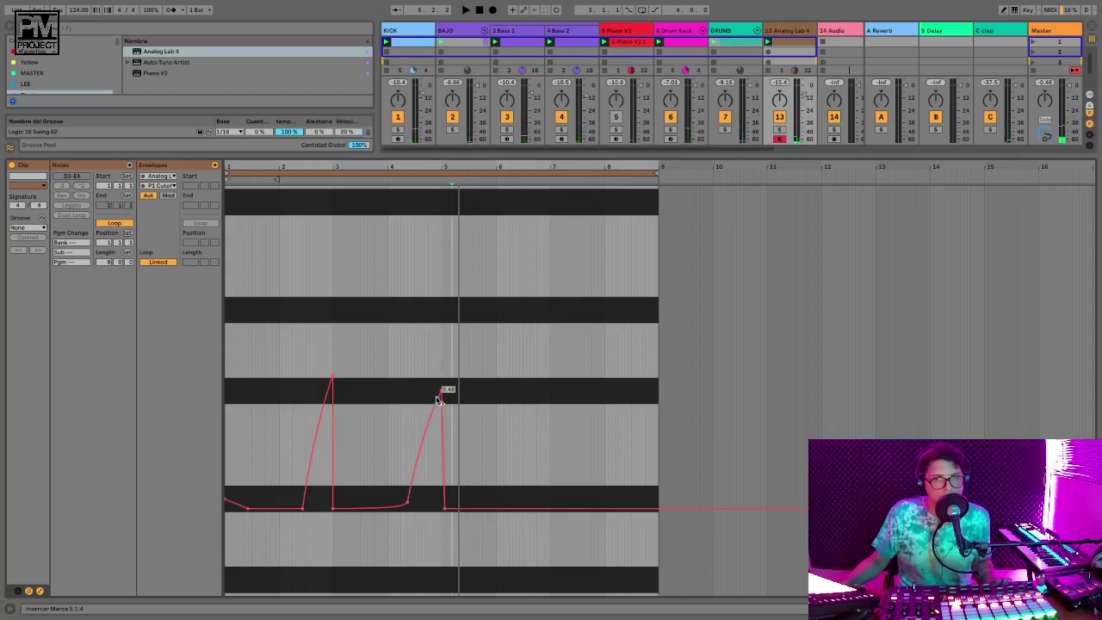
left_click_drag(440, 395, 440, 359)
key("space")
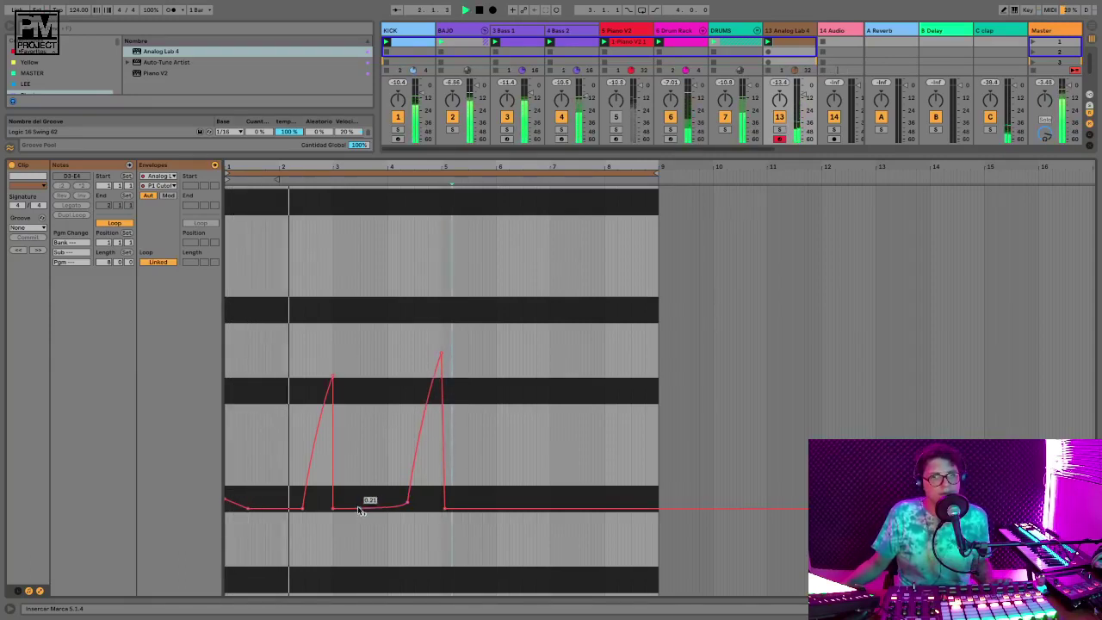
Add a narrow Cutoff peak of about 0.50 just before bar 4, between the two existing peaks, and play the loop
left_click_drag(373, 506, 373, 391)
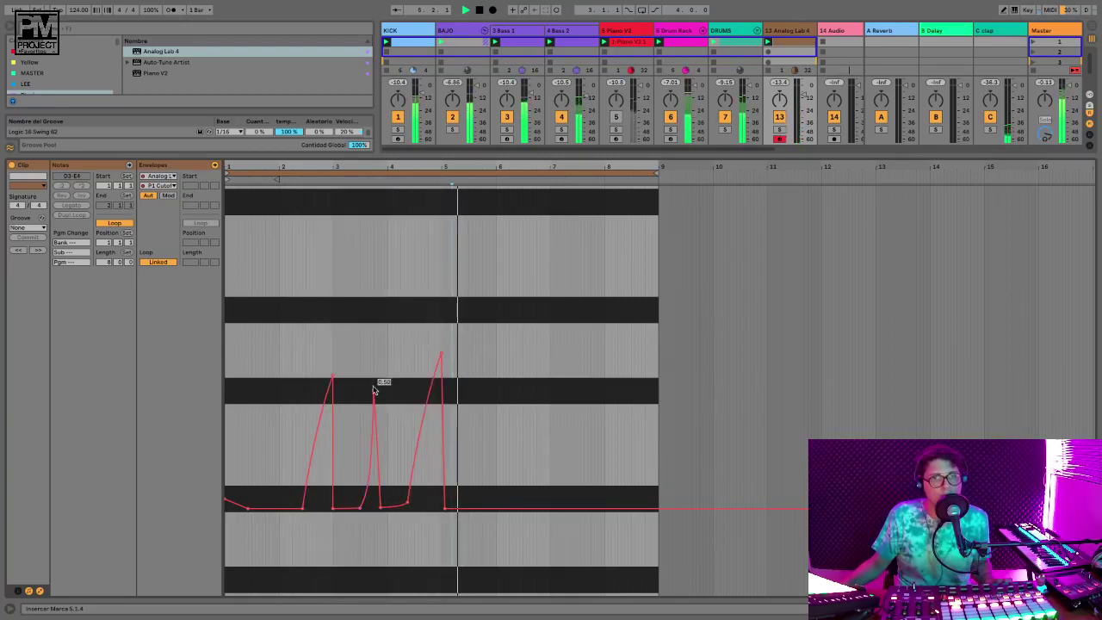
left_click_drag(373, 384, 379, 390)
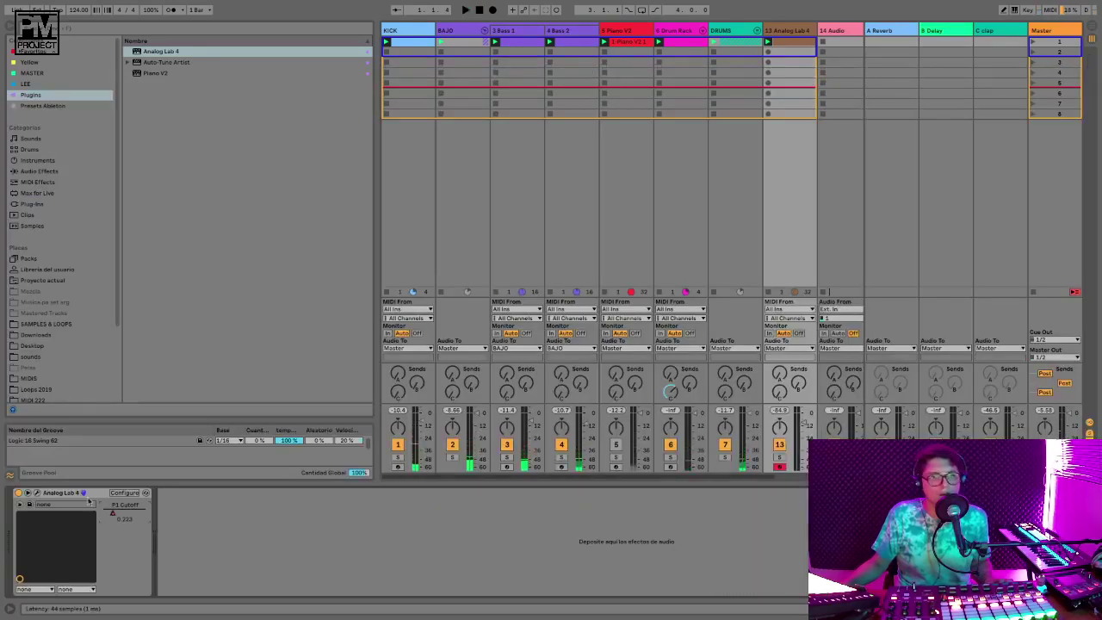
key("space")
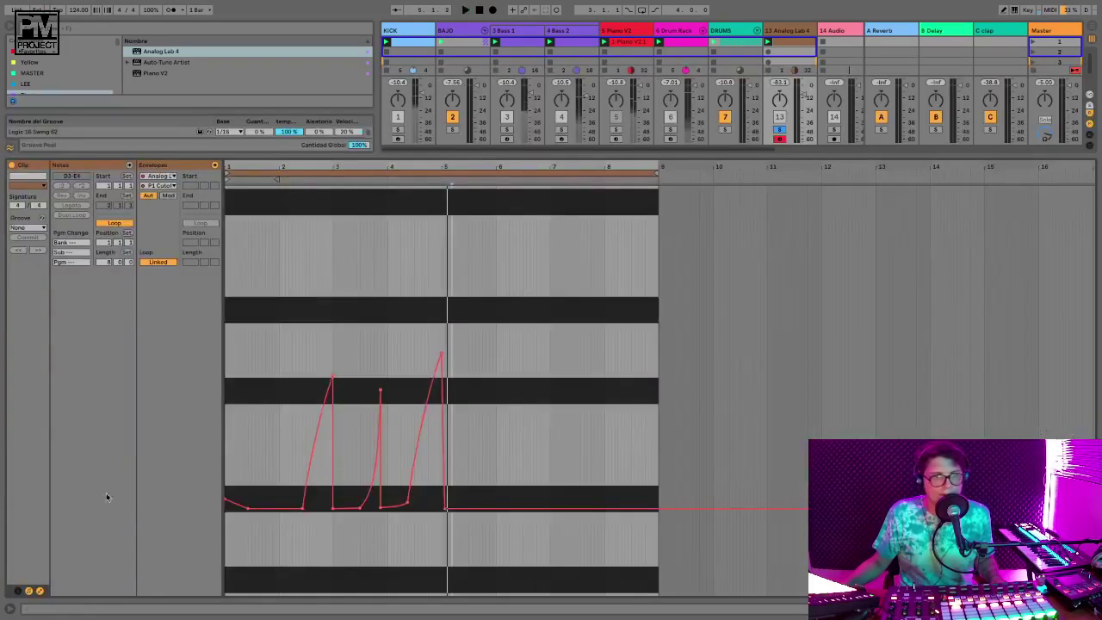
Check the clip's notes in the note editor while playing the soloed Analog Lab 4 track, and select all chord notes
left_click(42, 591)
key("space")
key("space")
key("space")
key("space")
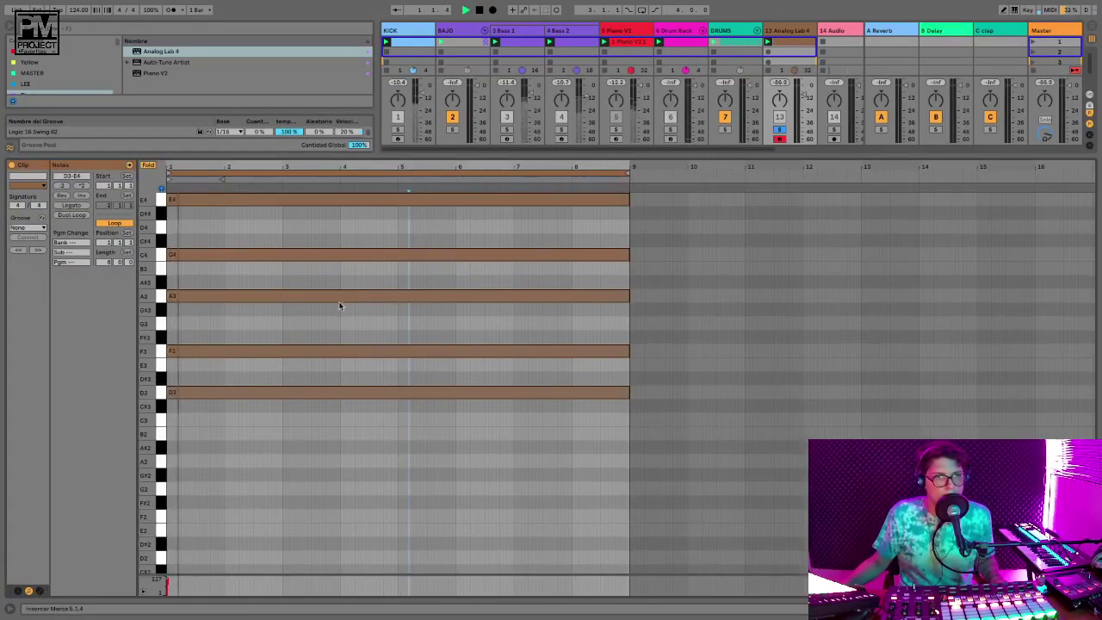
left_click_drag(440, 469, 450, 200)
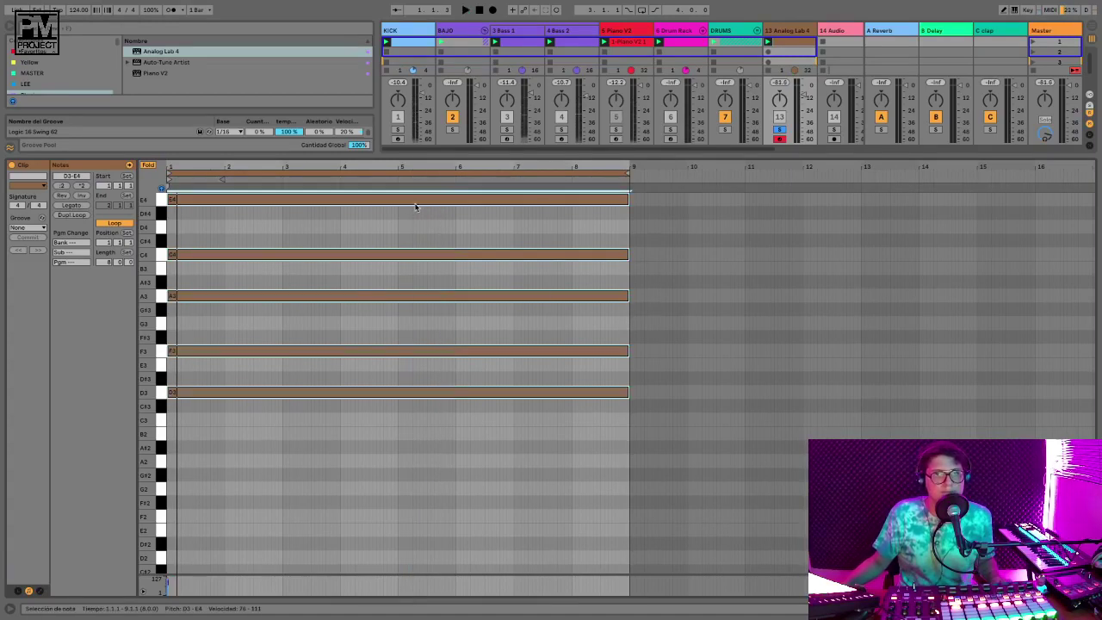
right_click(415, 207)
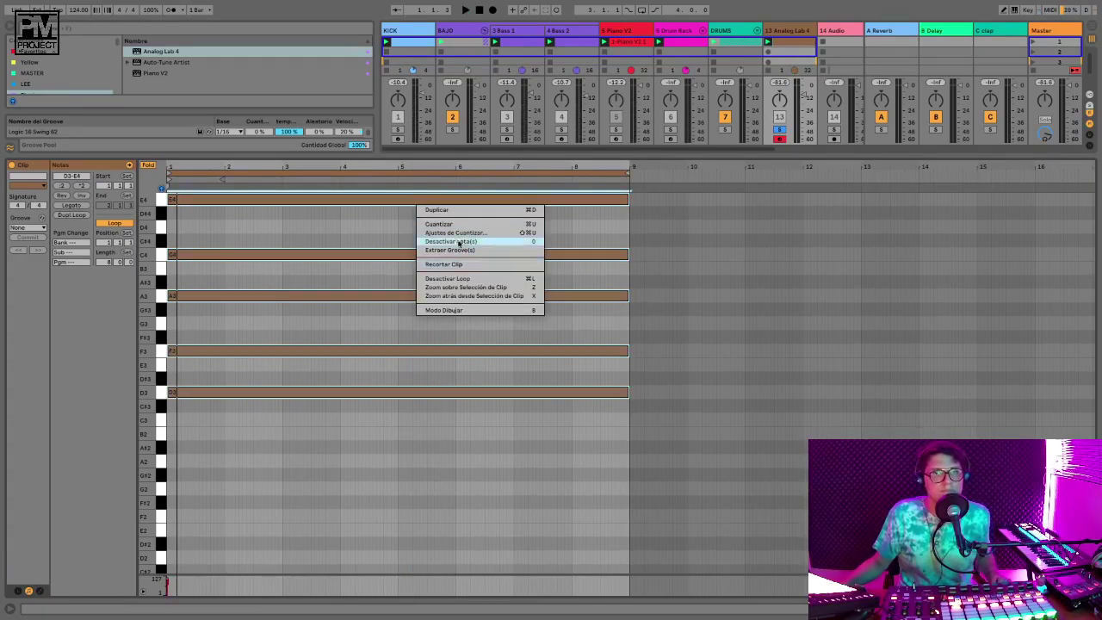
left_click(395, 470)
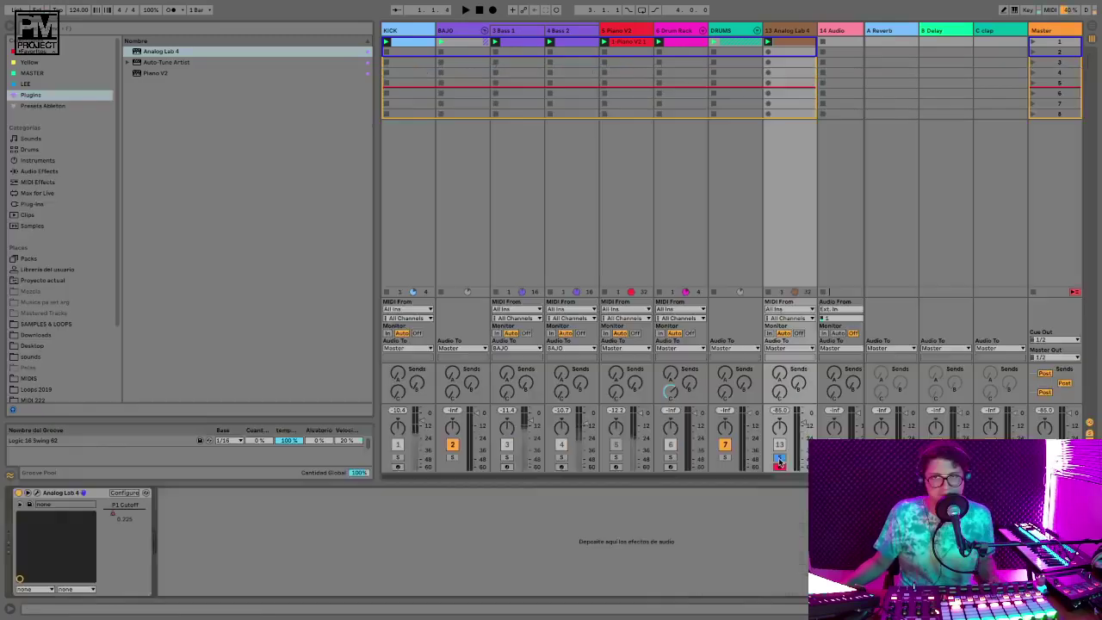
Unsolo the Analog Lab 4 track and launch its clip again
left_click(779, 457)
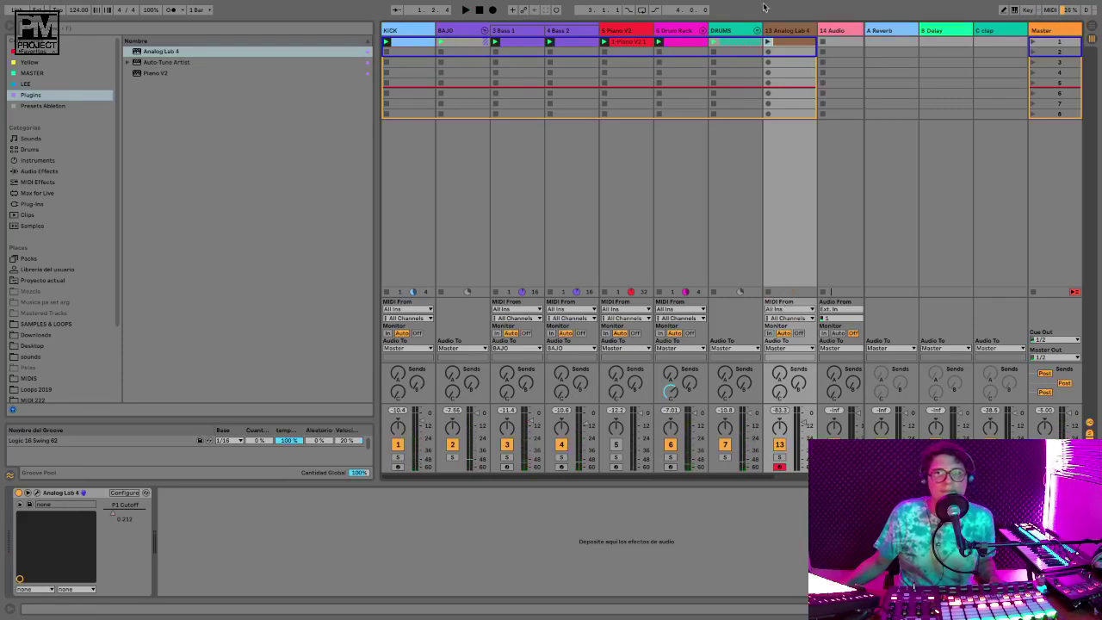
left_click(768, 42)
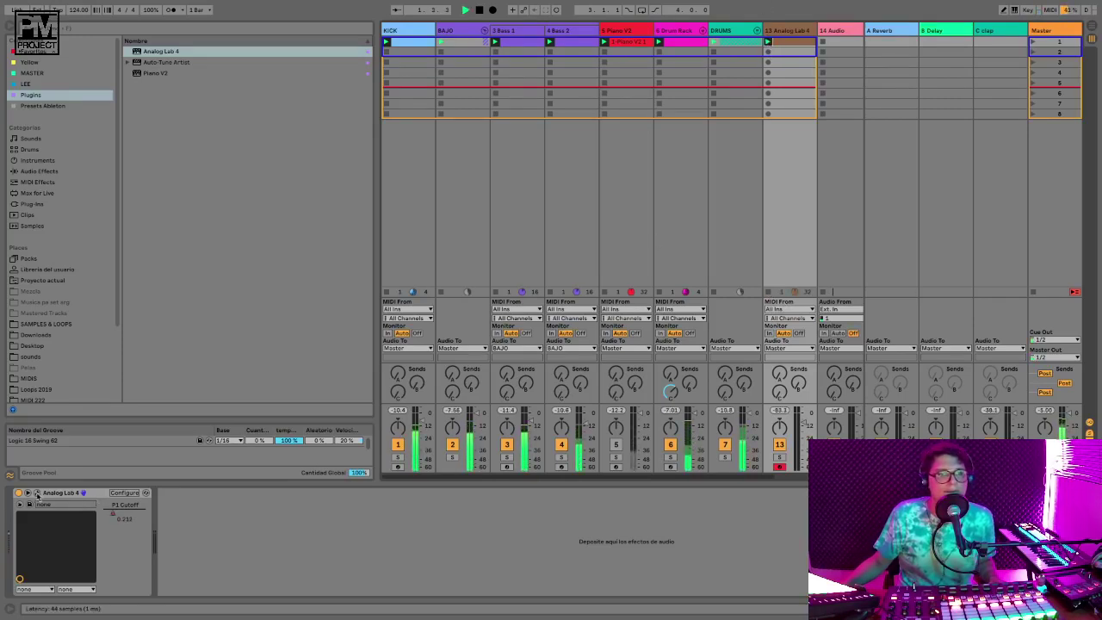
Create a new MIDI track with a fresh Analog Lab 4 instance after the last audio track
left_click(143, 52)
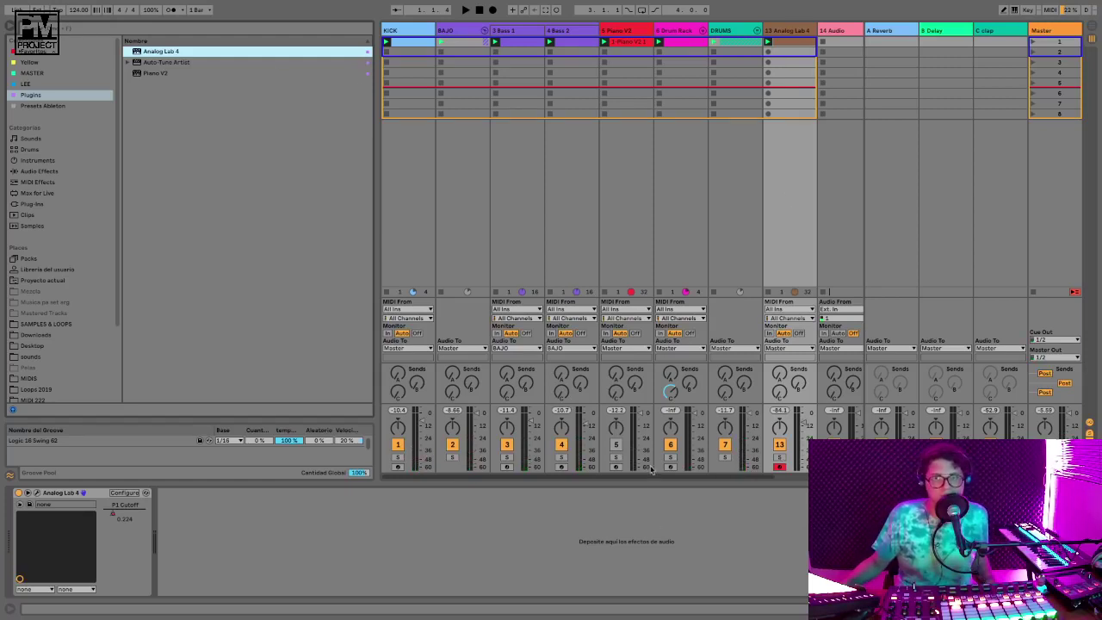
scroll(651, 469, "right", 5)
left_click(201, 53)
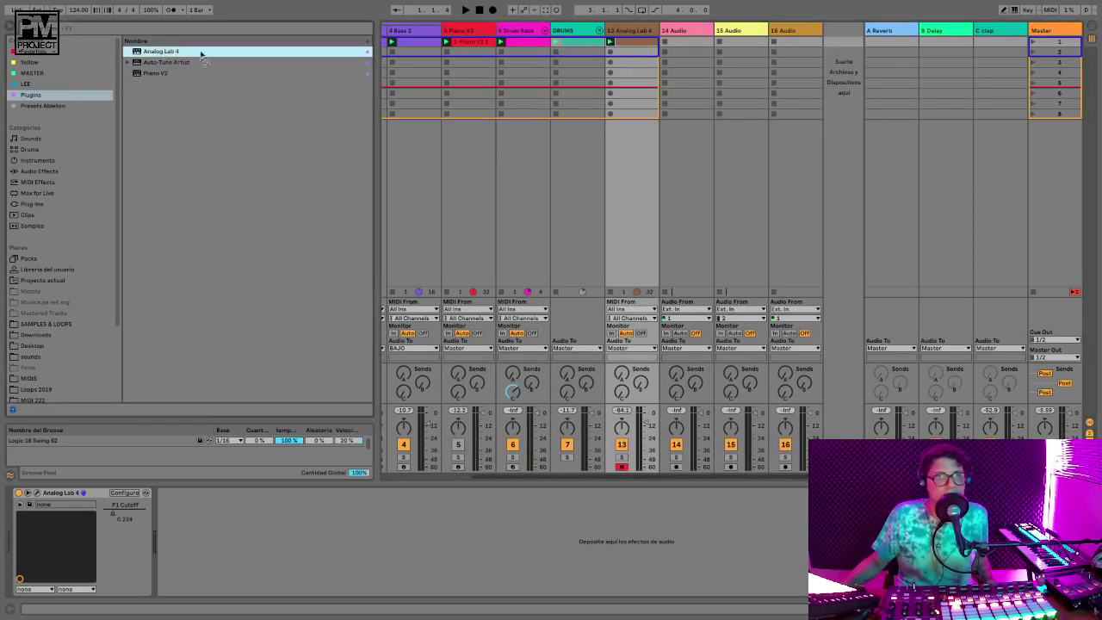
left_click_drag(738, 49, 757, 48)
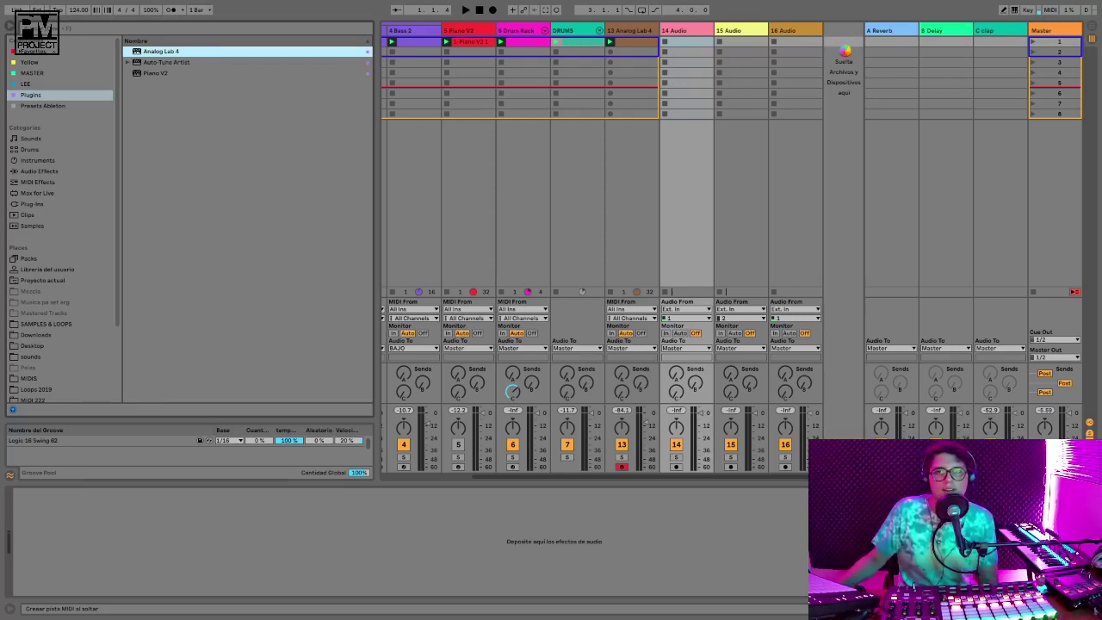
left_click_drag(845, 52, 846, 53)
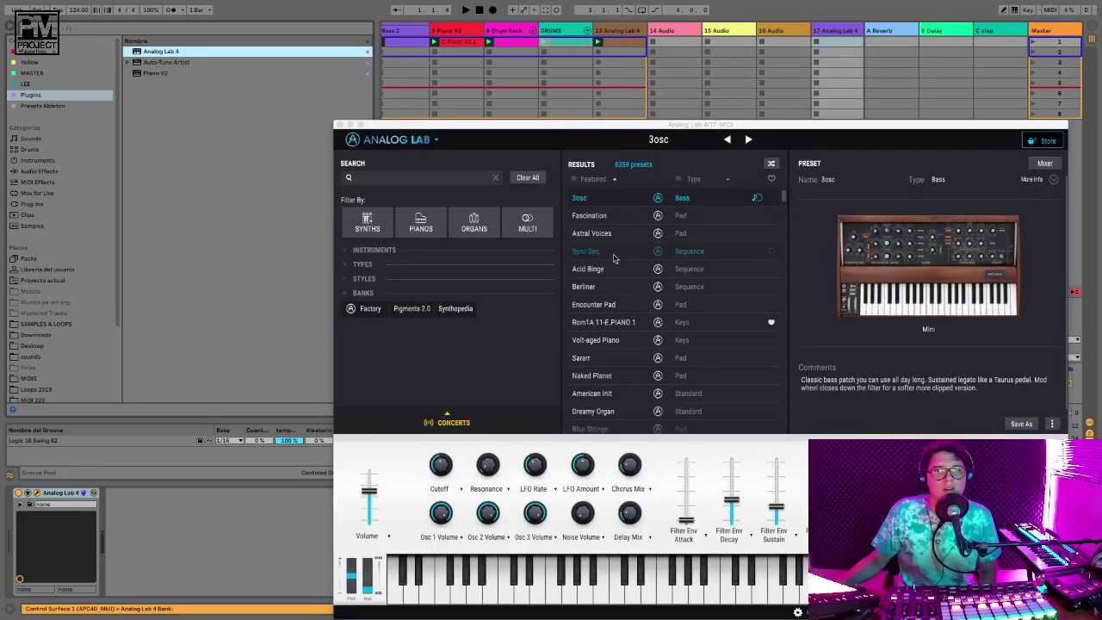
Filter the new Analog Lab presets to Synths of type Pad, loading the Fascination preset
left_click(367, 223)
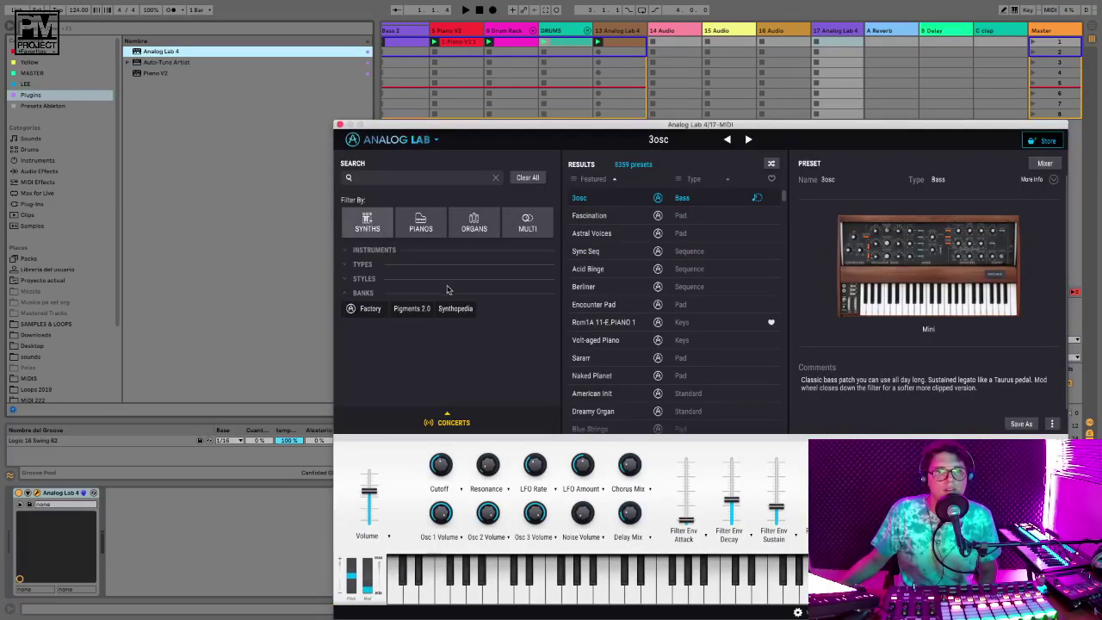
left_click(378, 231)
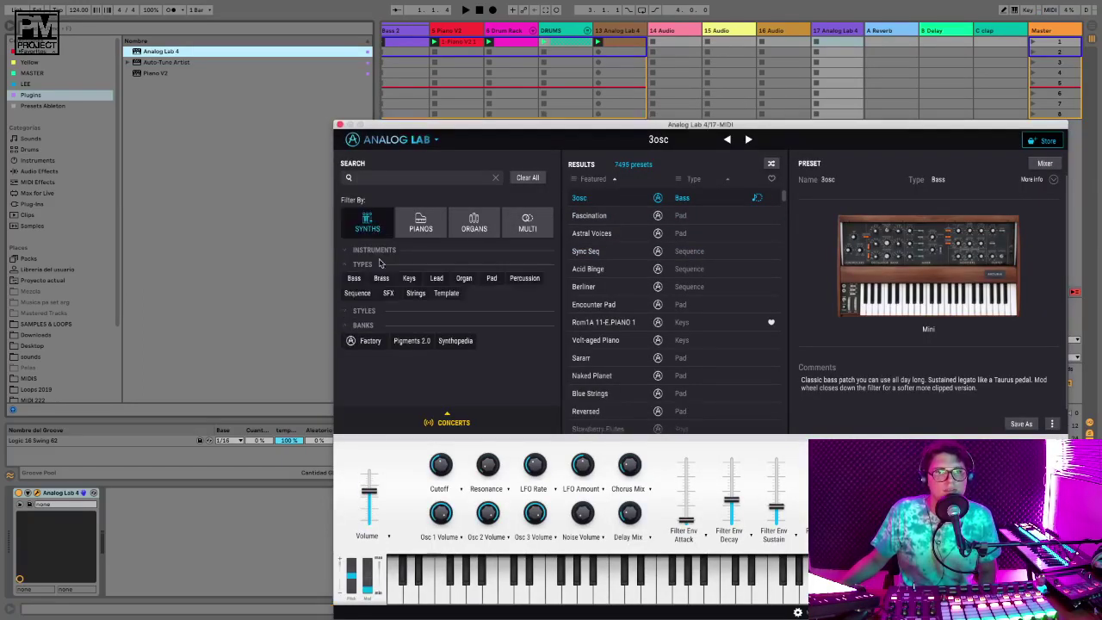
left_click(492, 278)
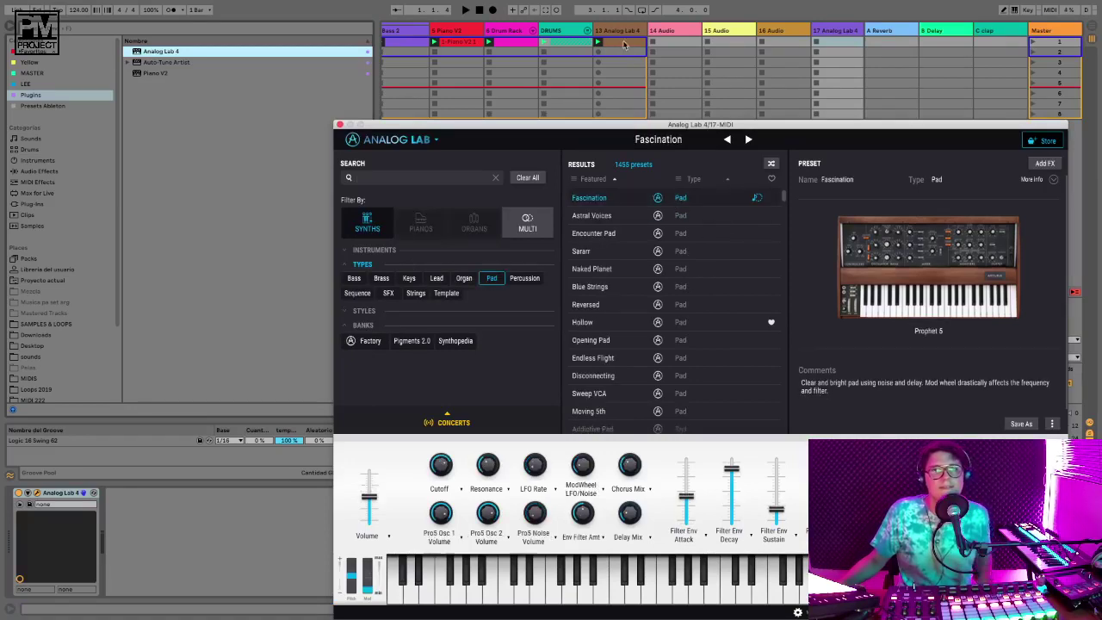
Move the chord clip to the new Analog Lab 4 track, delete the old Analog Lab 4 track, and select the new one
left_click_drag(623, 41, 697, 30)
key("space")
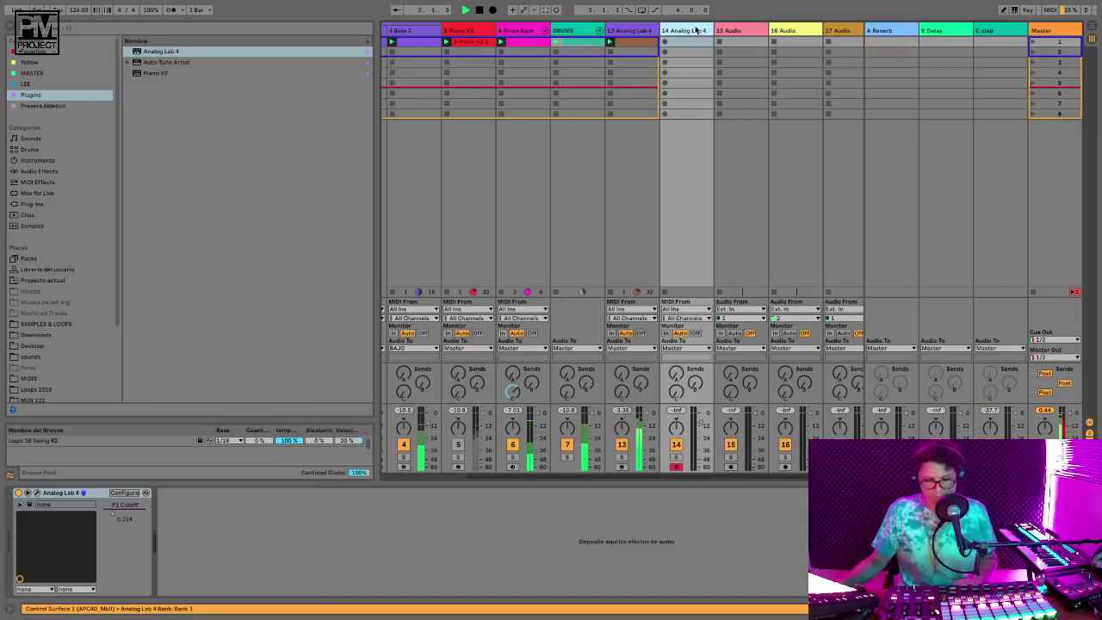
key("Delete")
left_click(647, 30)
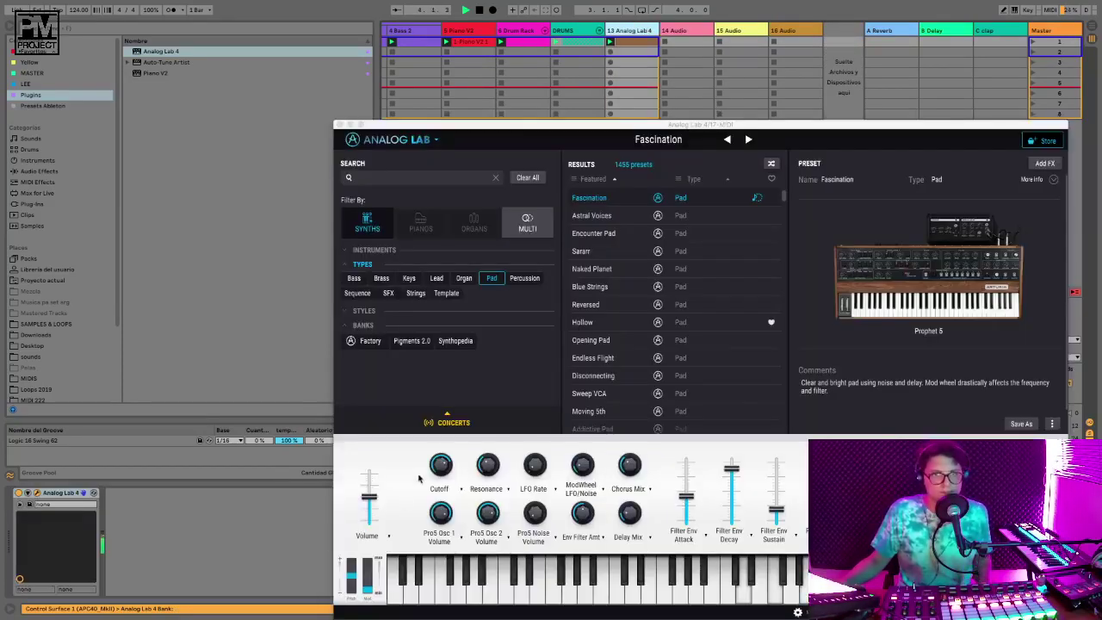
Add the Cutoff knob as a P1 Cutoff parameter on the Analog Lab 4 device and close the plugin window
left_click_drag(433, 465, 433, 467)
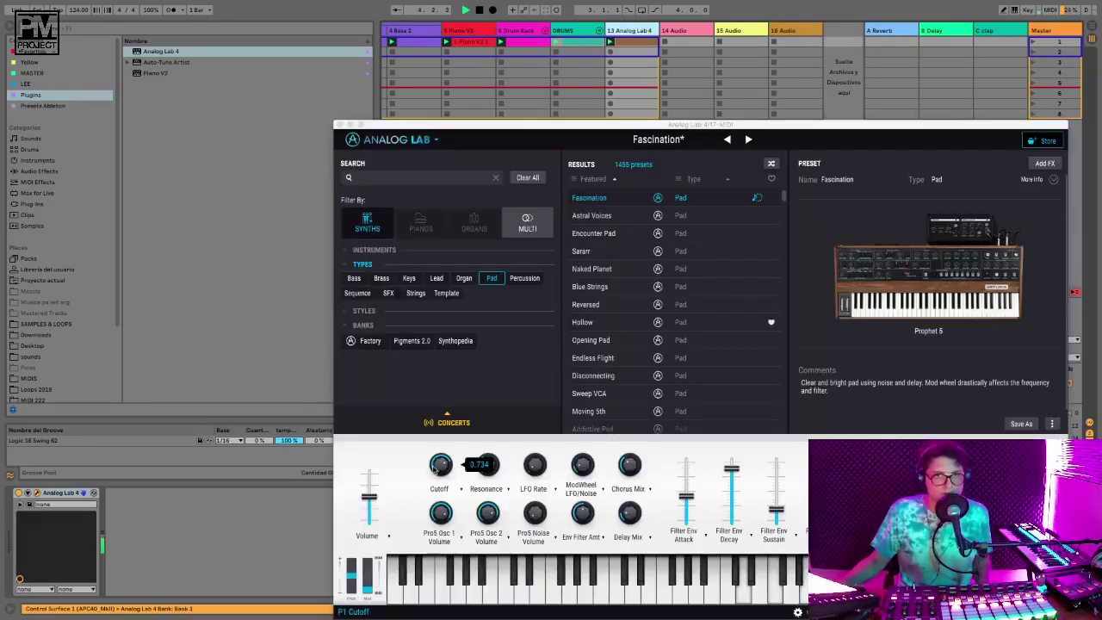
left_click(32, 494)
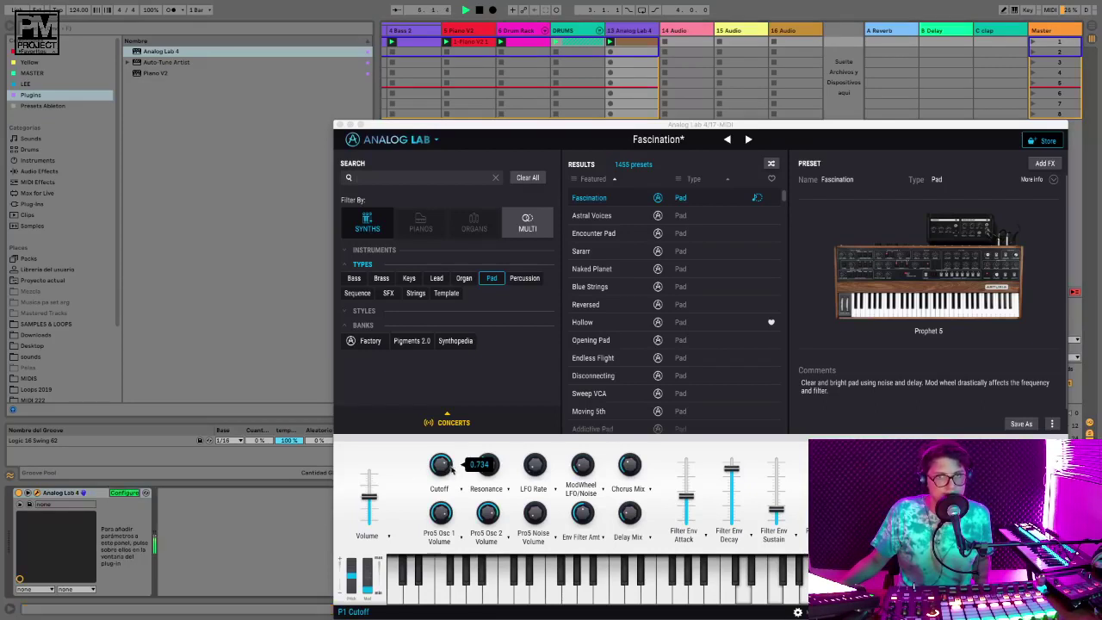
left_click(439, 466)
left_click(135, 494)
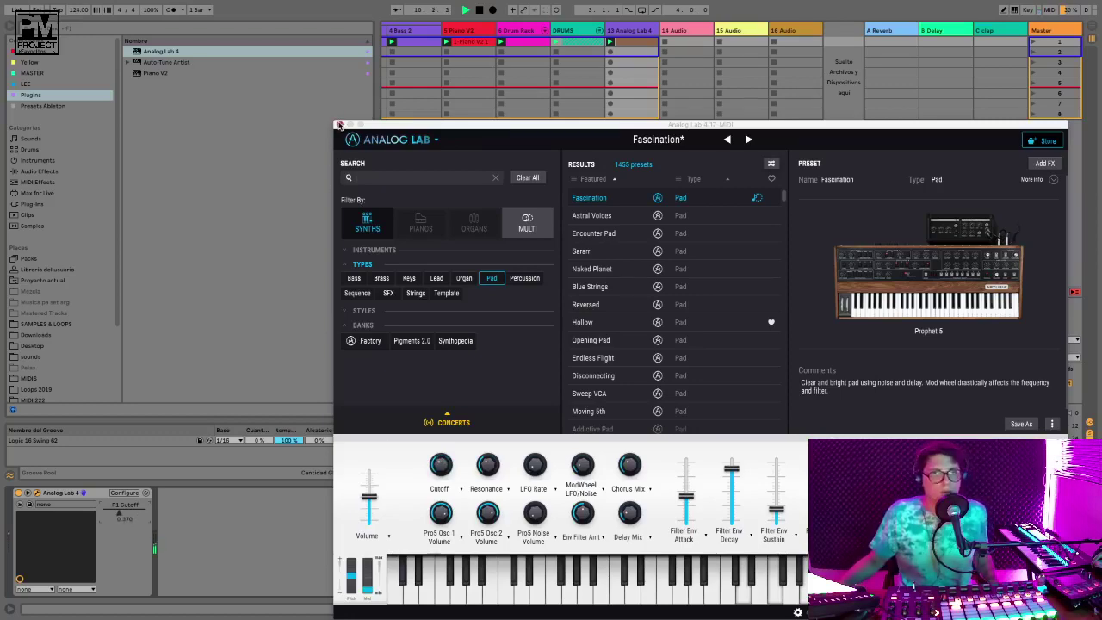
left_click(339, 125)
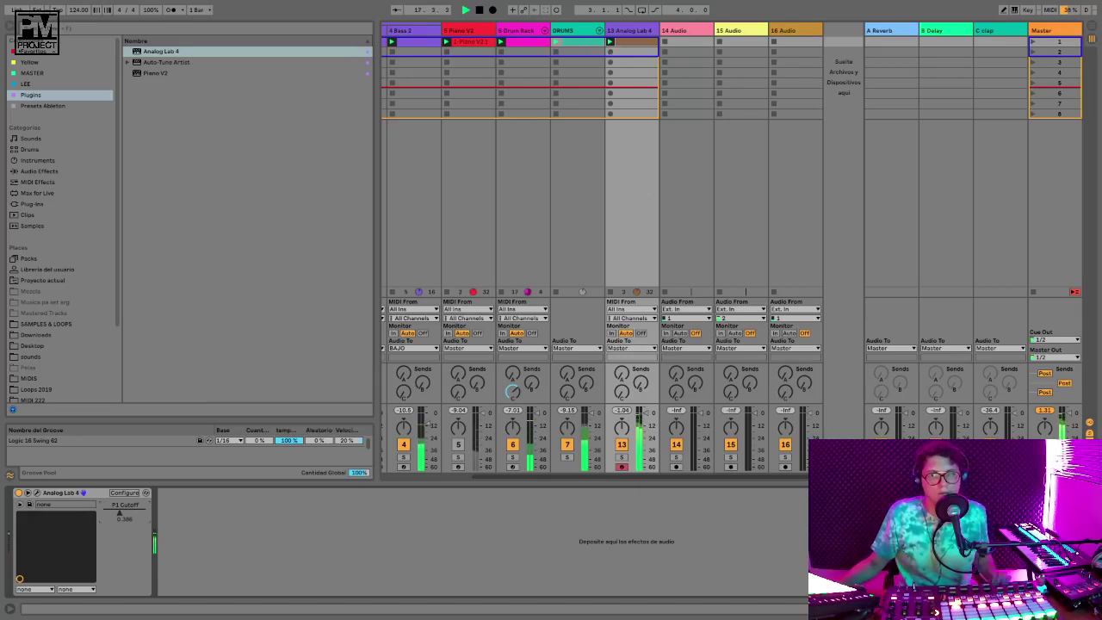
Set the pad clip's loop length to 16 bars and extend all chord notes to fill the whole loop
key("shift+Tab")
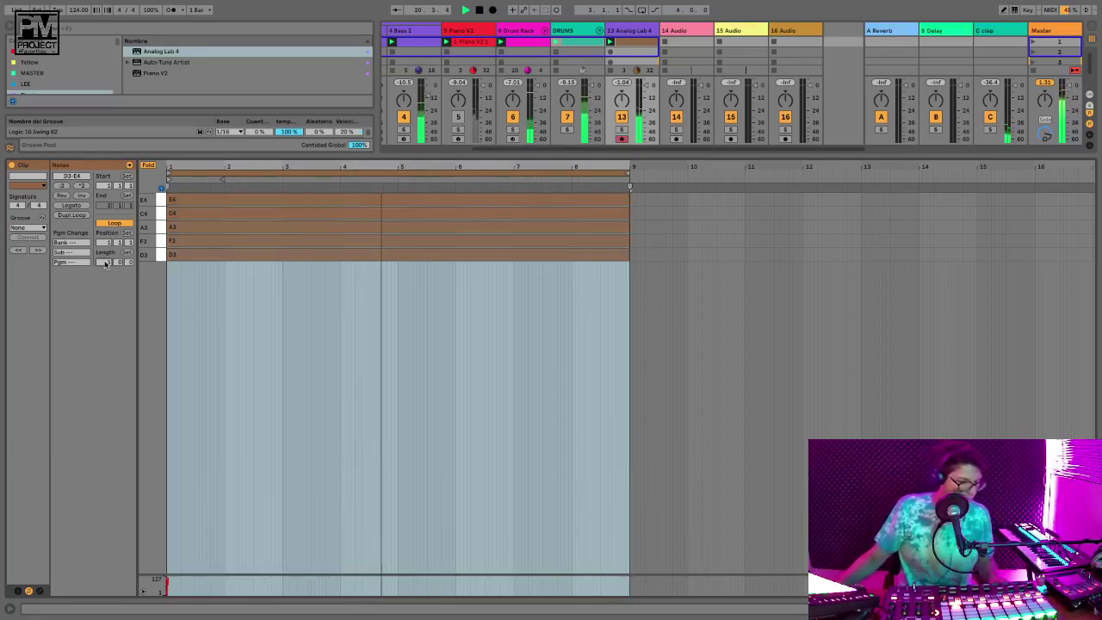
type("16")
key("Return")
key("space")
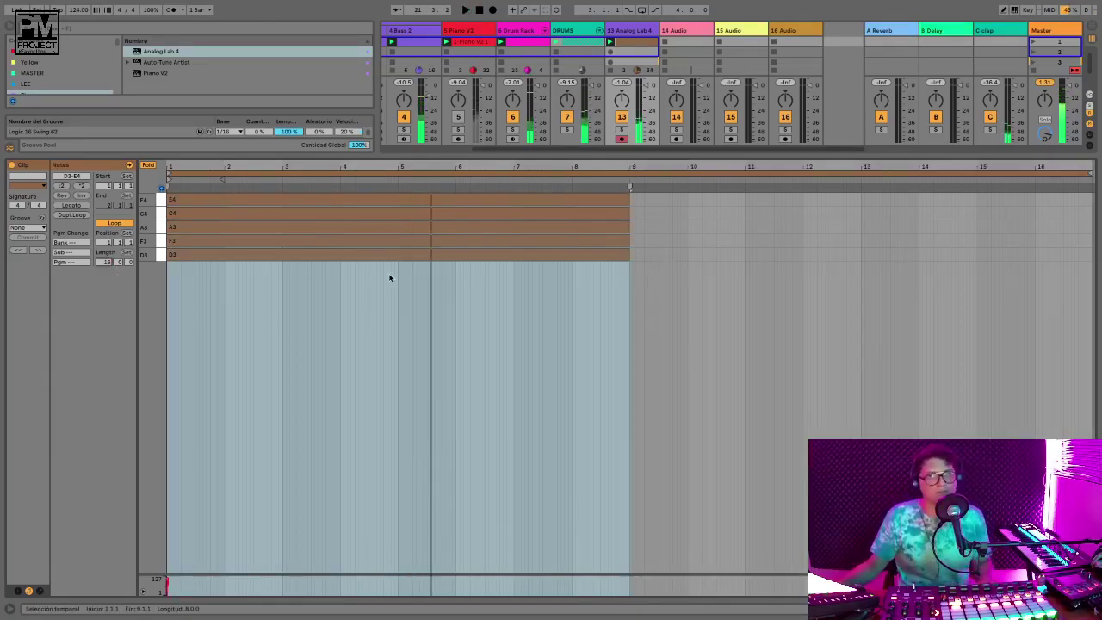
left_click_drag(388, 278, 357, 204)
left_click(76, 215)
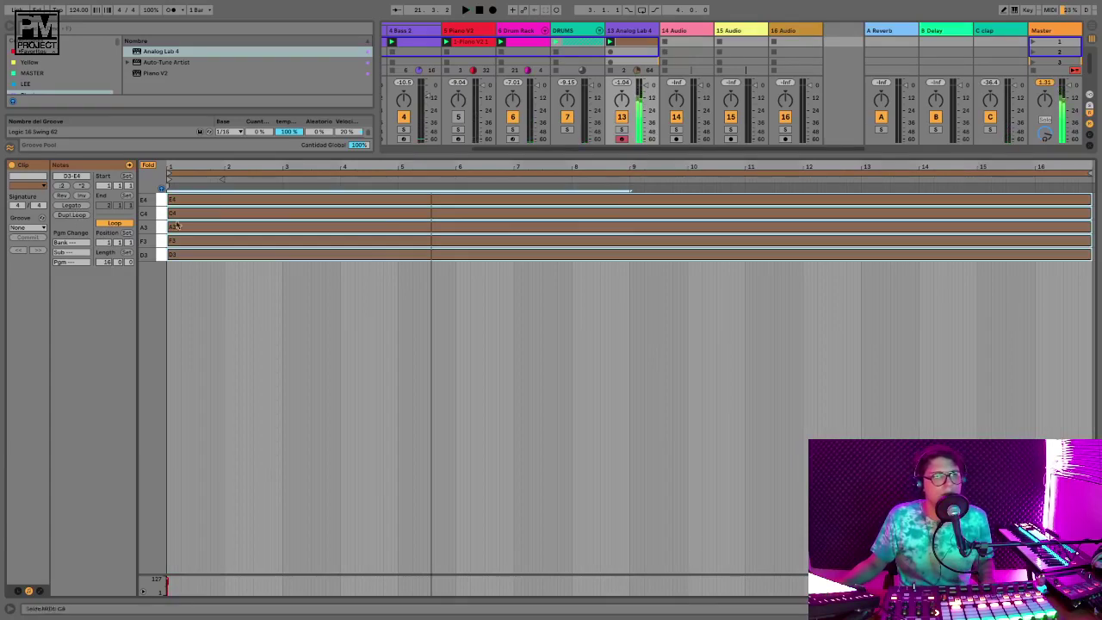
Show the P1 Cutoff automation envelope in the pad clip's envelope editor
left_click(39, 591)
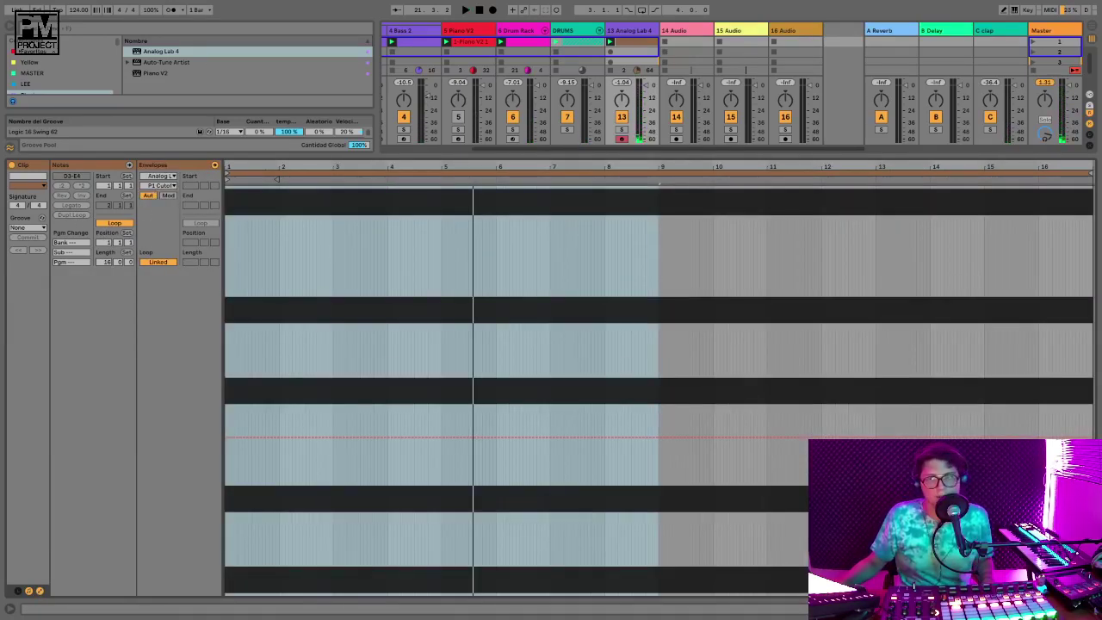
key("shift+Tab")
right_click(118, 515)
left_click(155, 521)
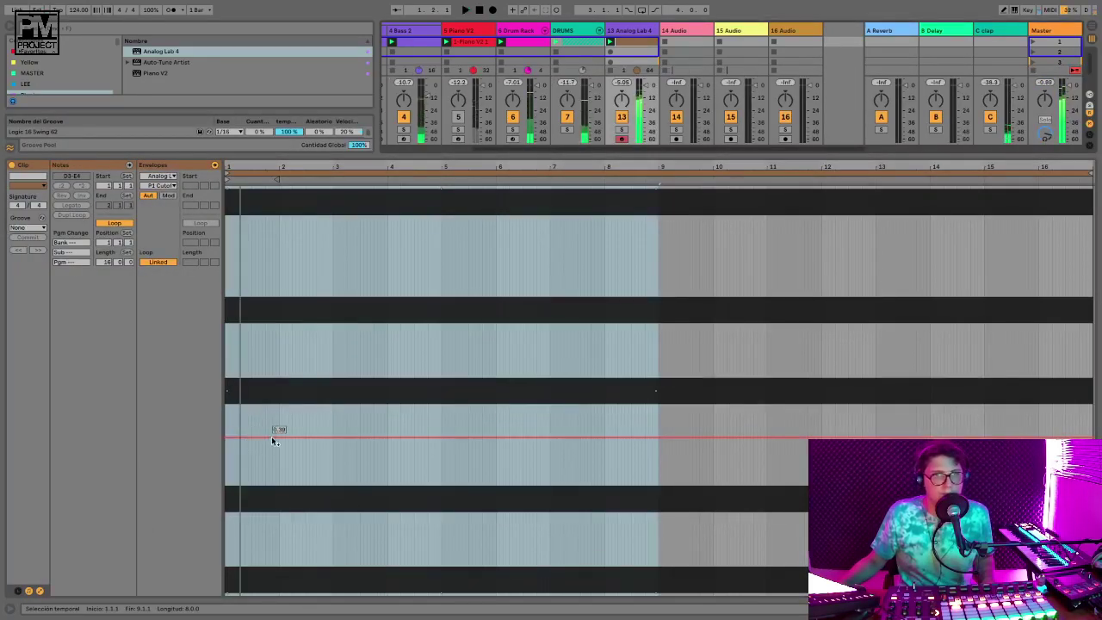
Shape the cutoff envelope as a curved fall from about 0.48 at bar 1 to 0.26 at bar 2 and play it
left_click_drag(275, 435, 283, 489)
left_click_drag(226, 415, 314, 401)
key("space")
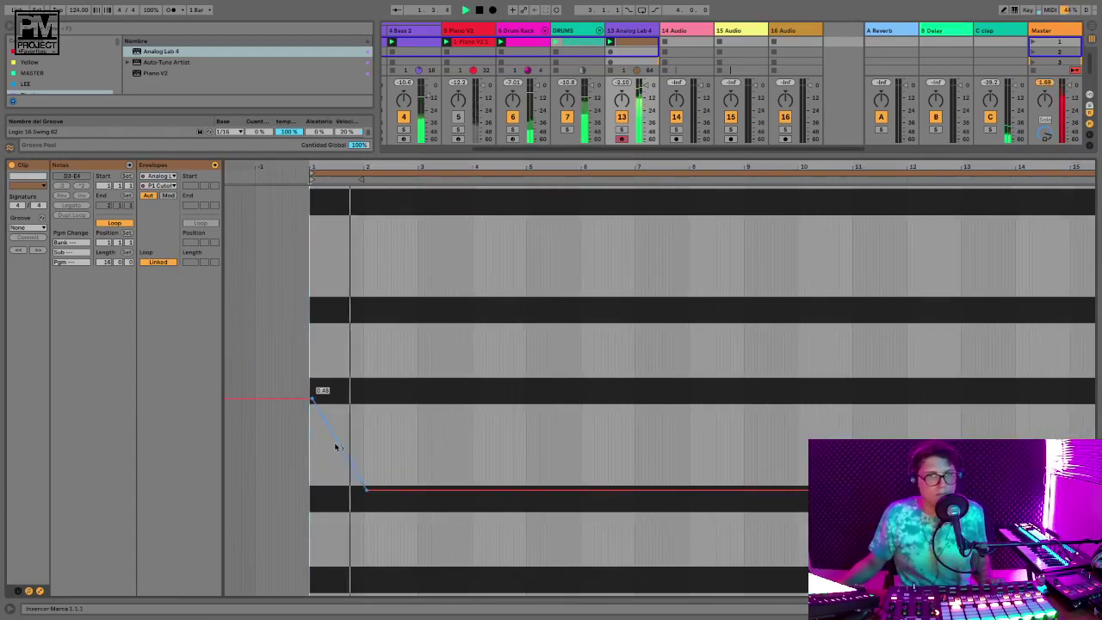
mouse_move(337, 446)
left_mouse_down()
mouse_move(337, 470)
mouse_move(324, 457)
left_mouse_up()
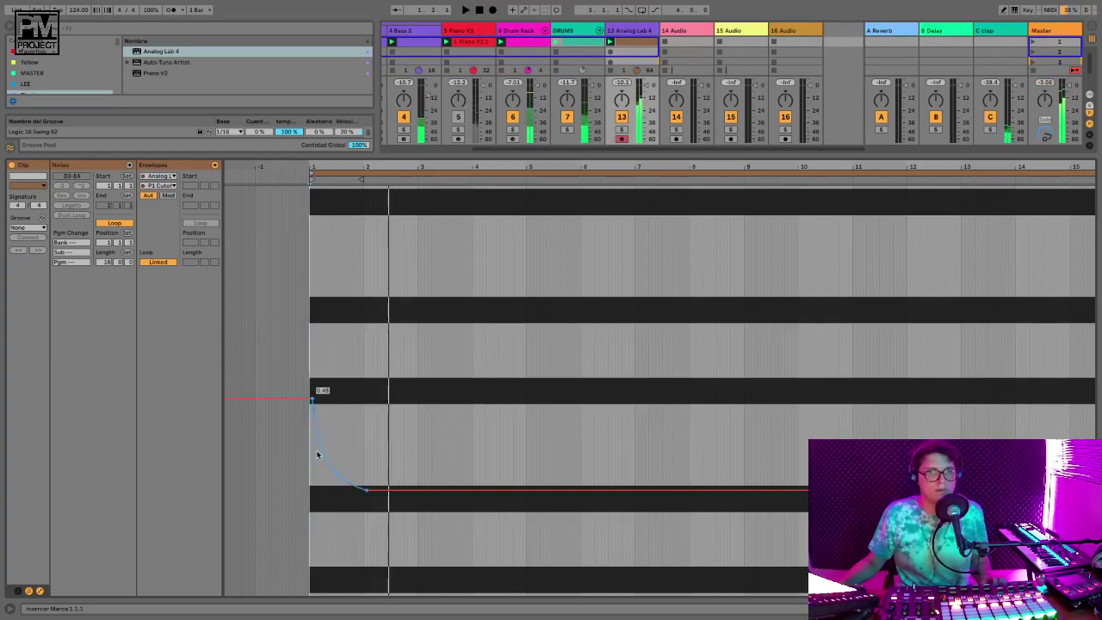
key("space")
key("space")
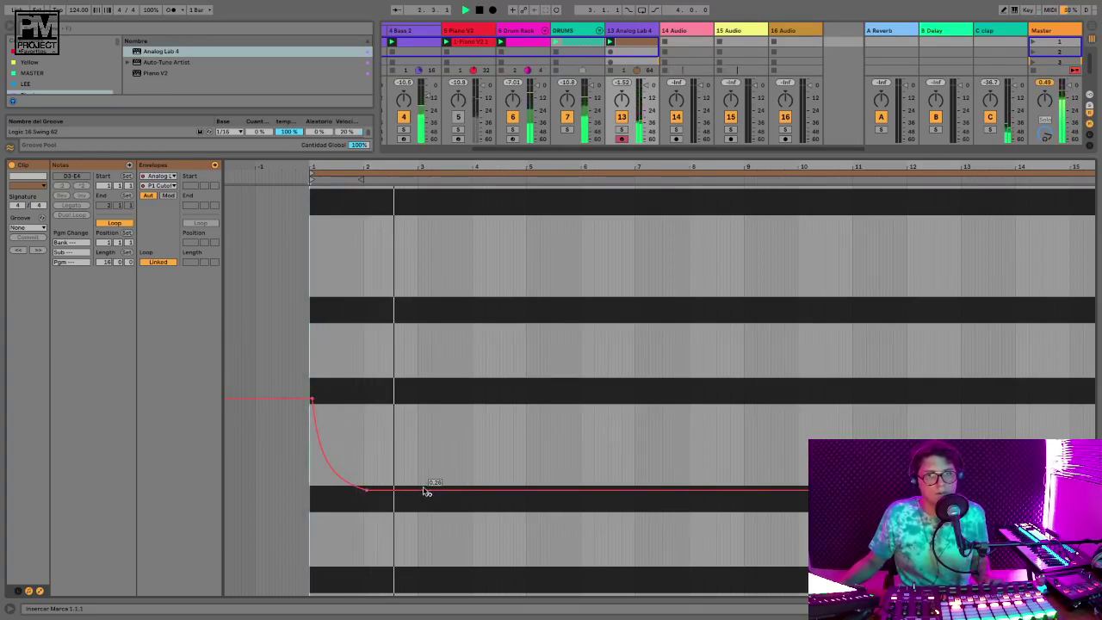
Lower the envelope's starting value to about 0.44 and move the end of the fall earlier, between bars 1 and 2
left_click_drag(312, 400, 312, 419)
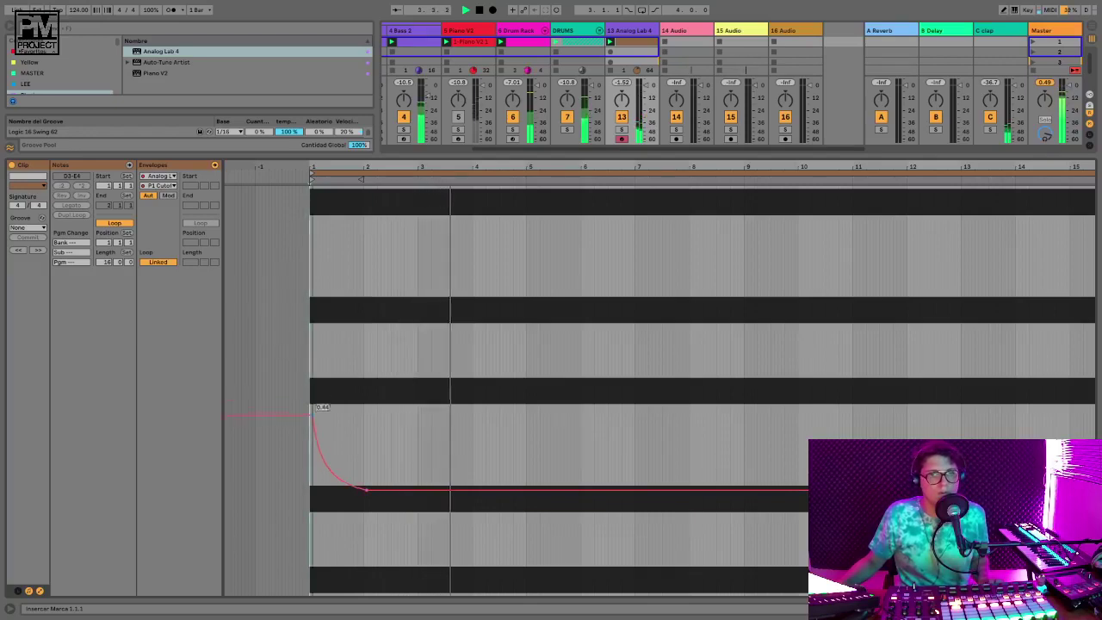
key("space")
key("space")
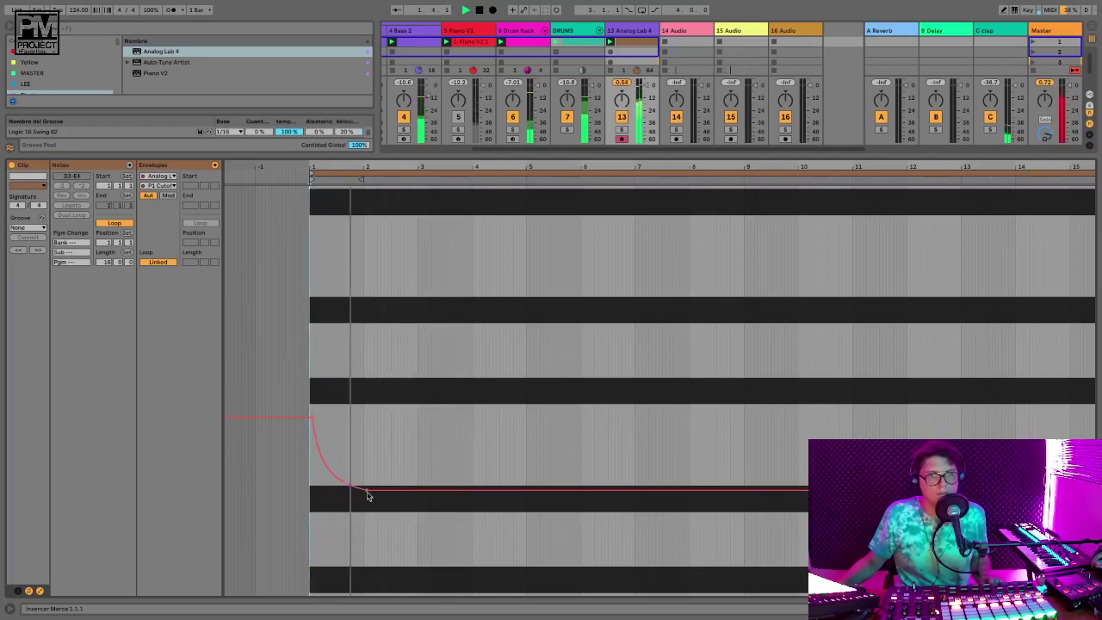
left_click_drag(367, 489, 345, 492)
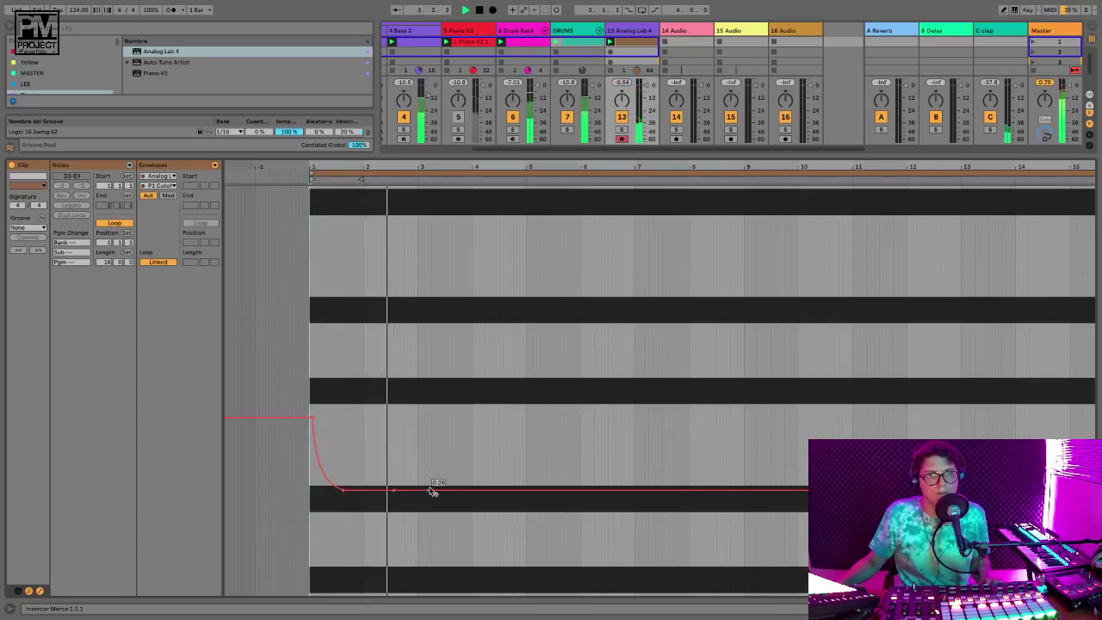
Add cutoff peaks just before bars 3 and 5, raising the second peak above the first
left_click_drag(415, 490, 415, 404)
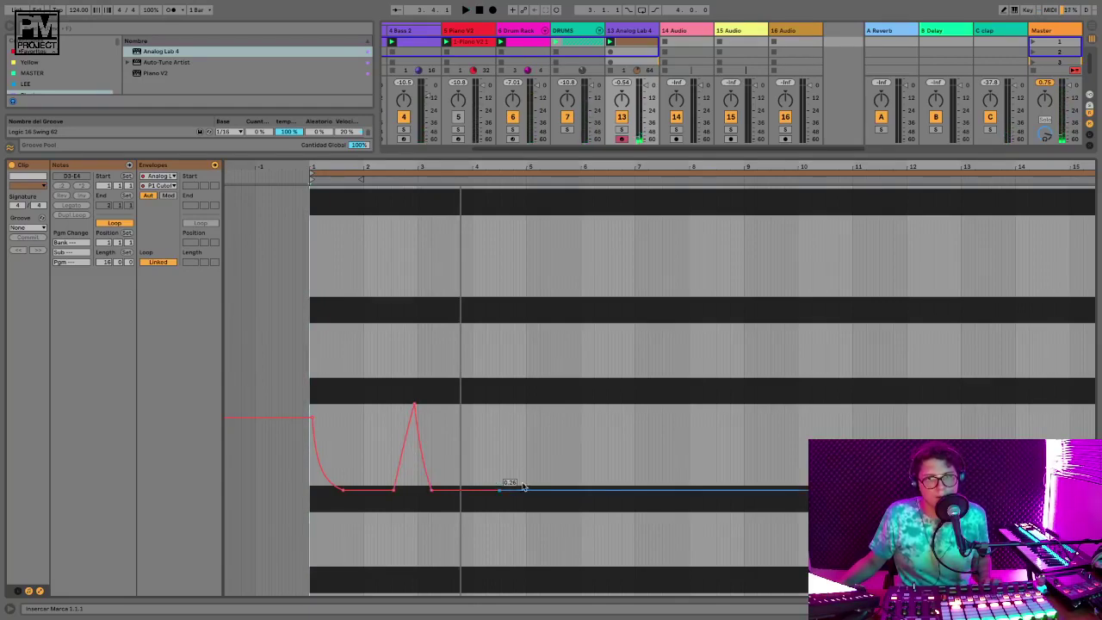
left_click_drag(527, 489, 525, 441)
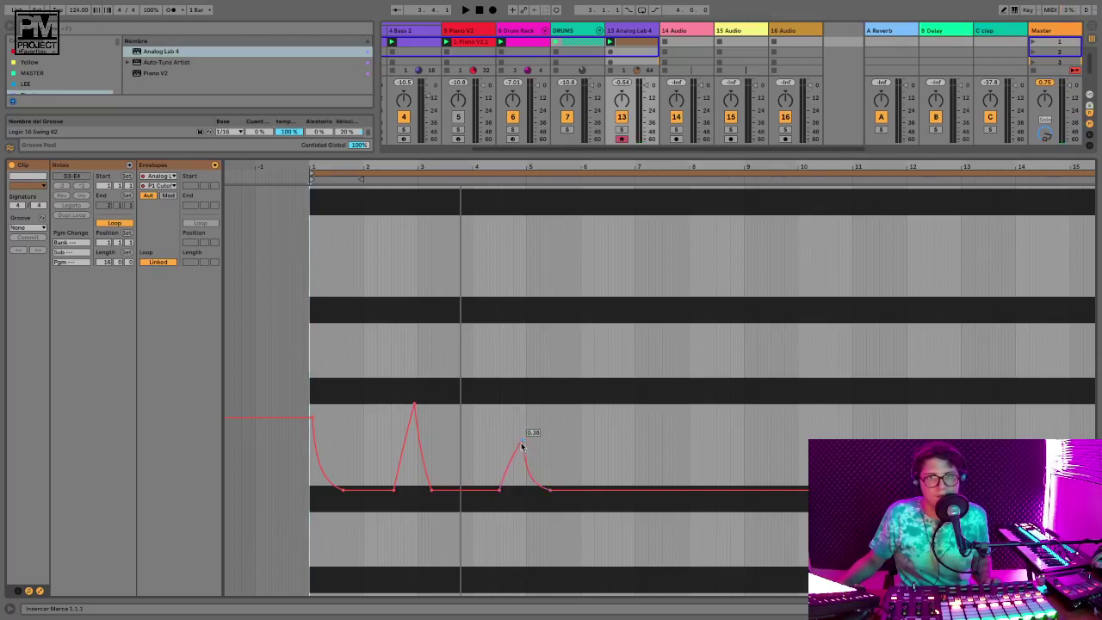
left_click_drag(522, 446, 523, 415)
key("space")
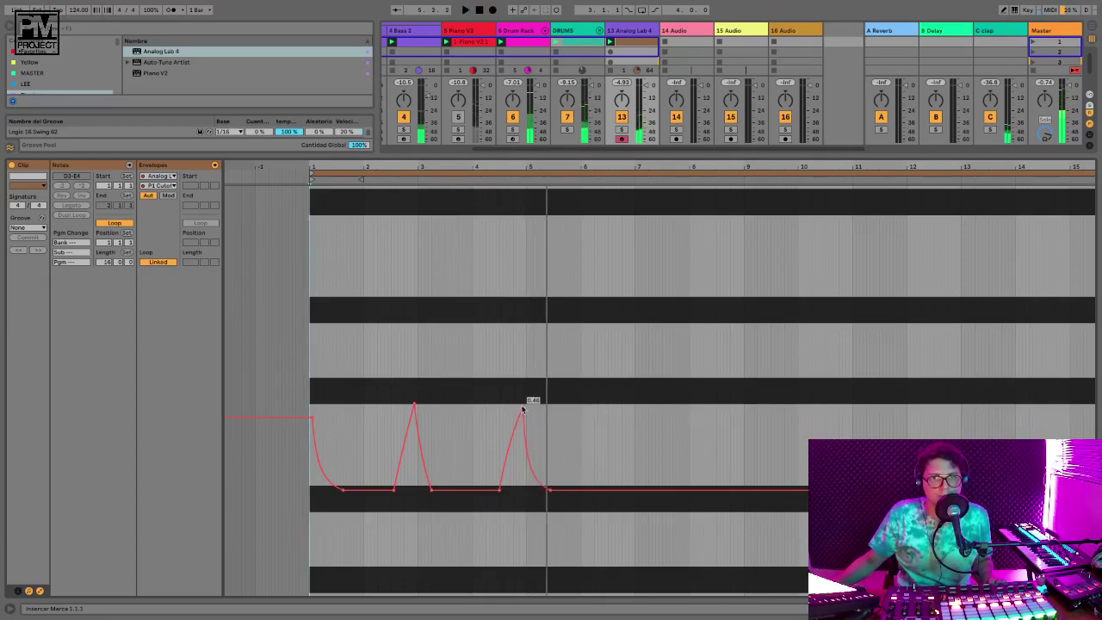
left_click_drag(522, 408, 522, 375)
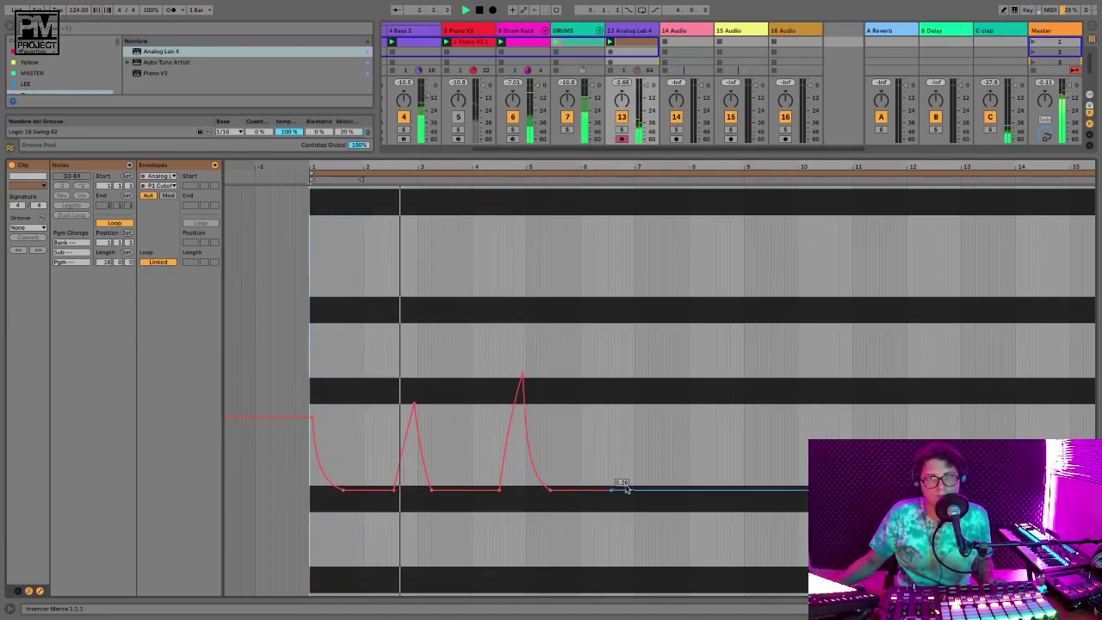
Add a tall narrow cutoff peak just before bar 7 and a slow ramp peaking just after bar 9
left_click_drag(629, 489, 625, 389)
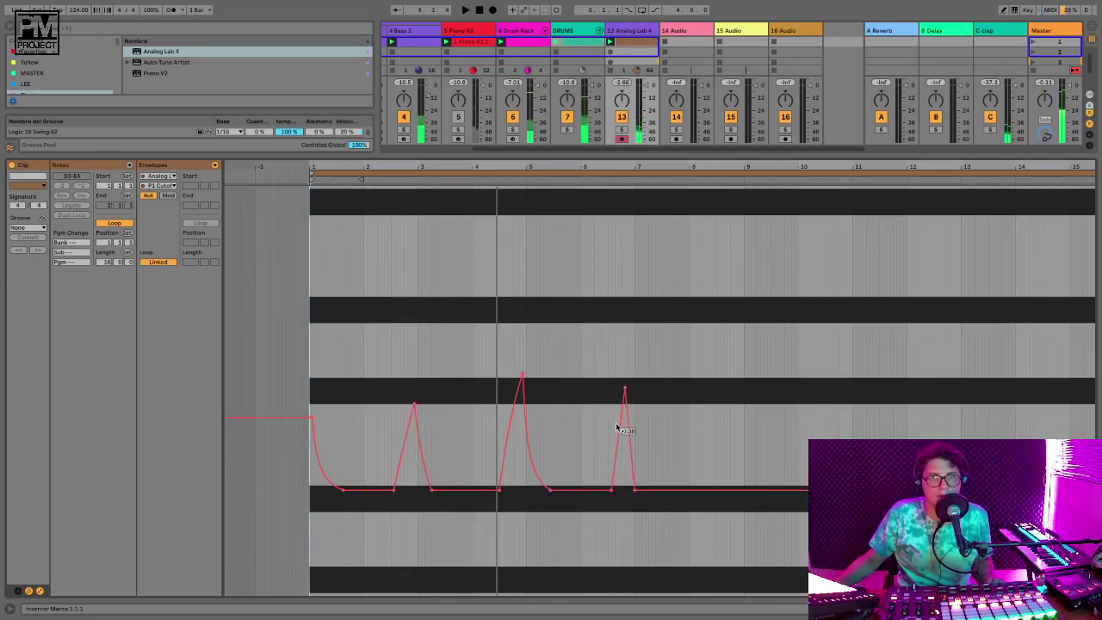
key("space")
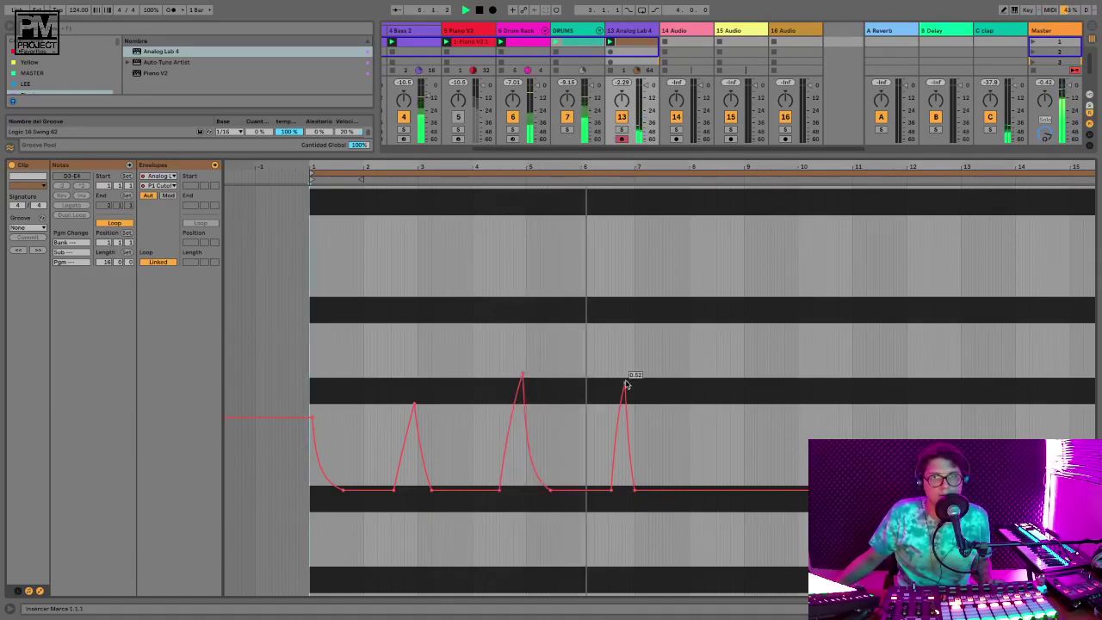
left_click_drag(626, 385, 626, 334)
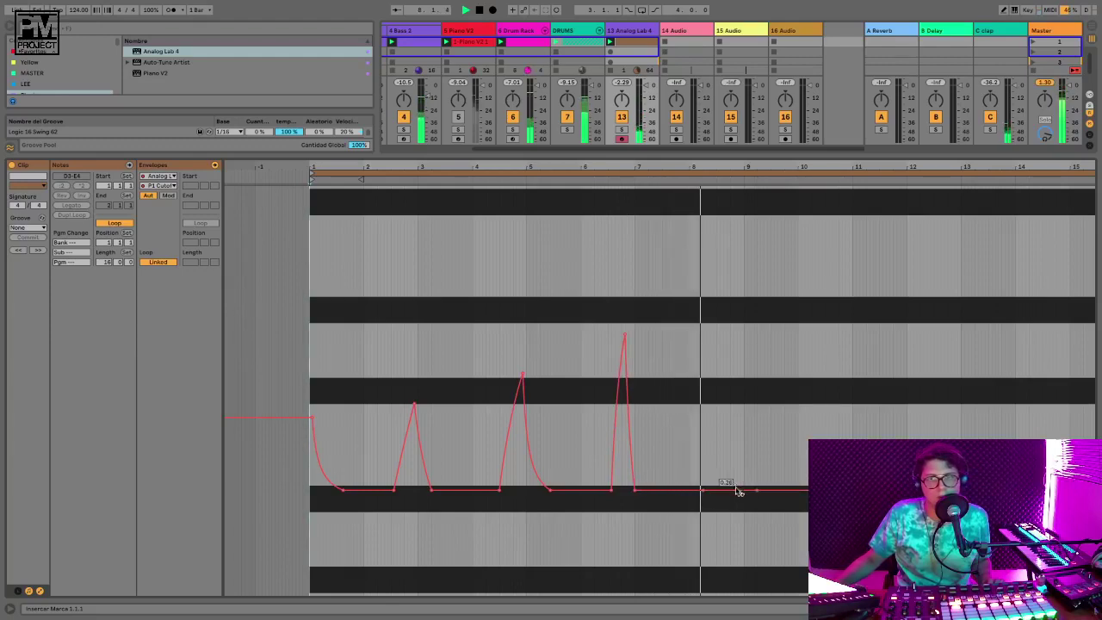
left_click_drag(738, 492, 755, 325)
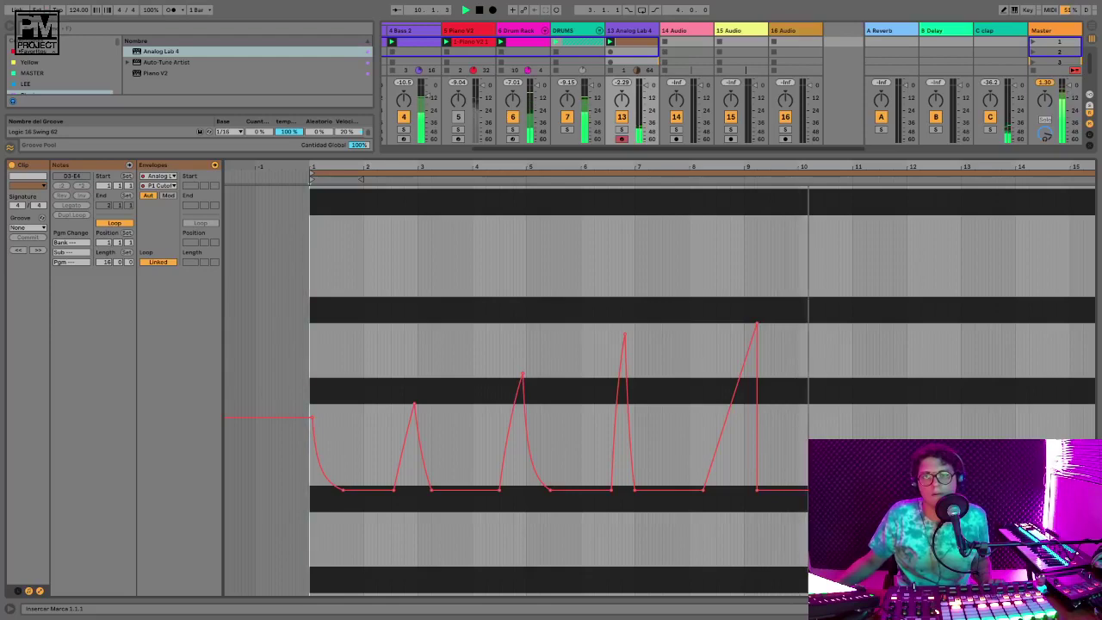
left_click_drag(845, 490, 845, 422)
left_click(890, 422)
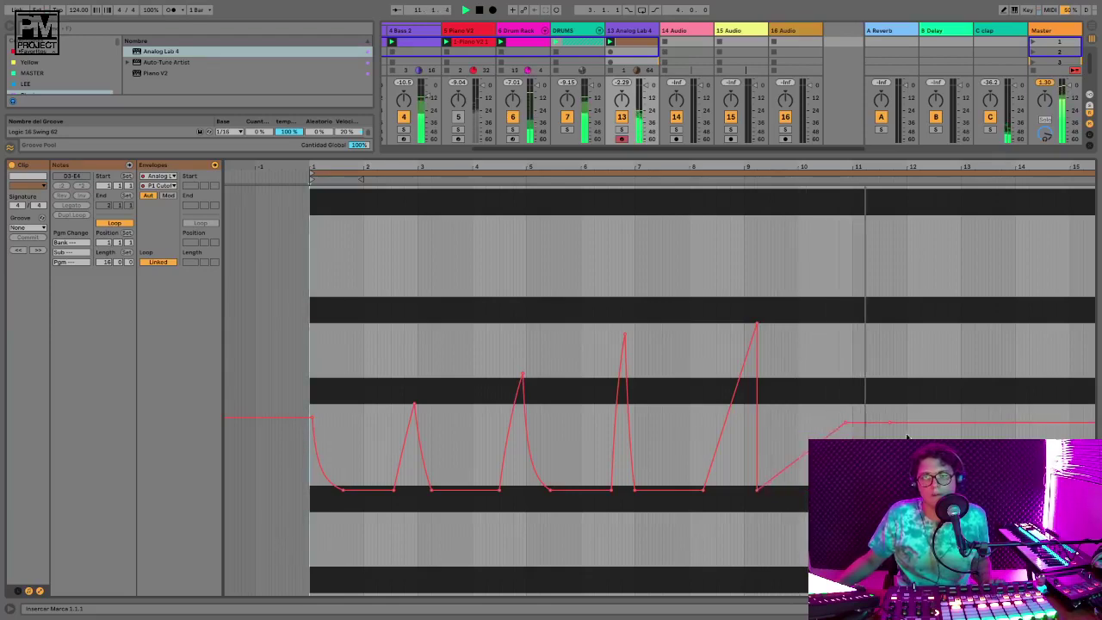
key("ctrl+z")
key("ctrl+z")
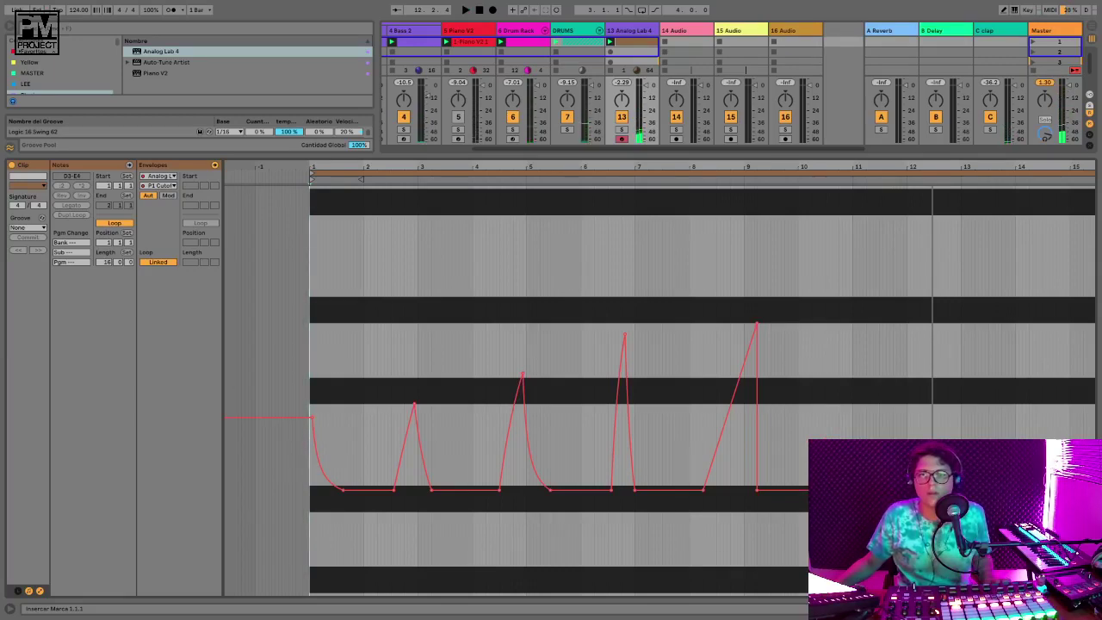
Add a curved cutoff rise to about 0.66 just after bar 12 and a narrow peak just before bar 14, and play the clip
left_click_drag(913, 378, 914, 327)
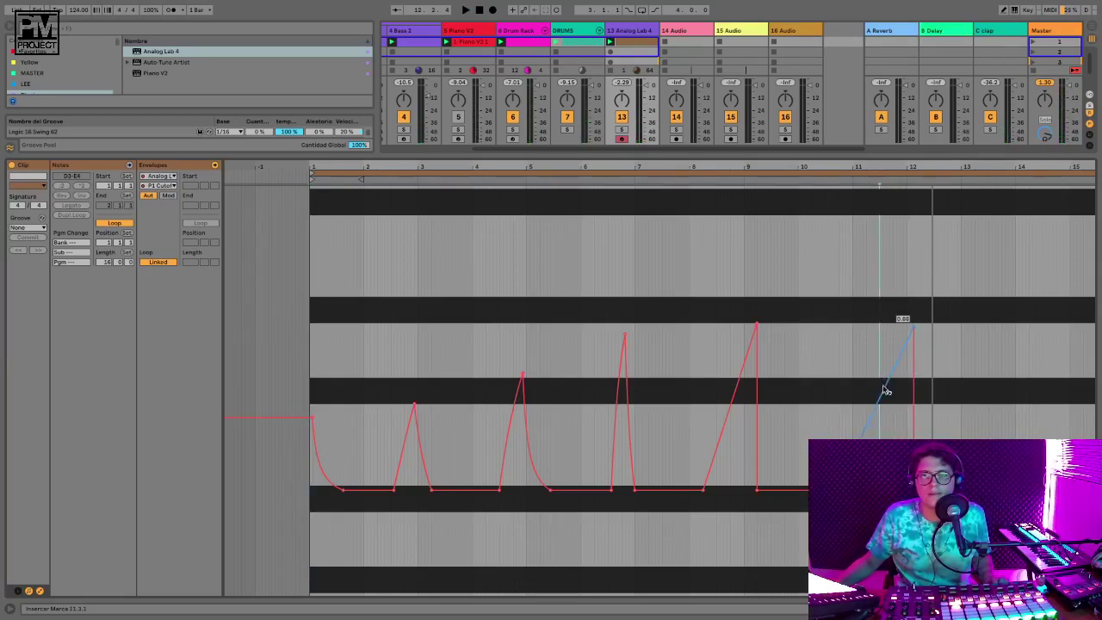
left_click_drag(882, 384, 885, 412)
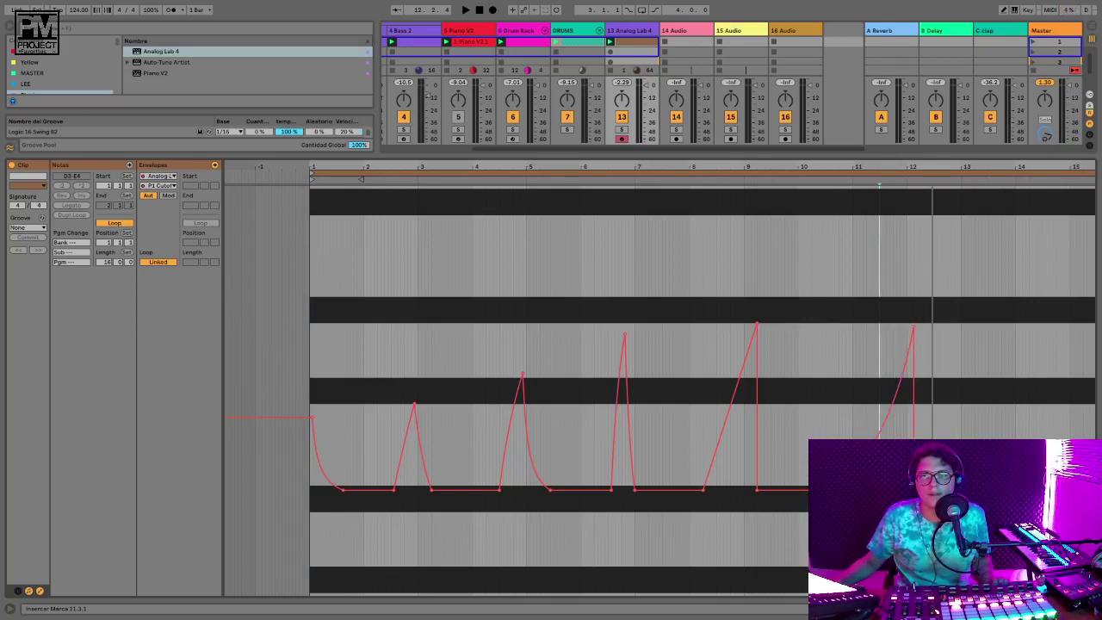
left_click_drag(914, 490, 923, 489)
left_click_drag(920, 450, 919, 472)
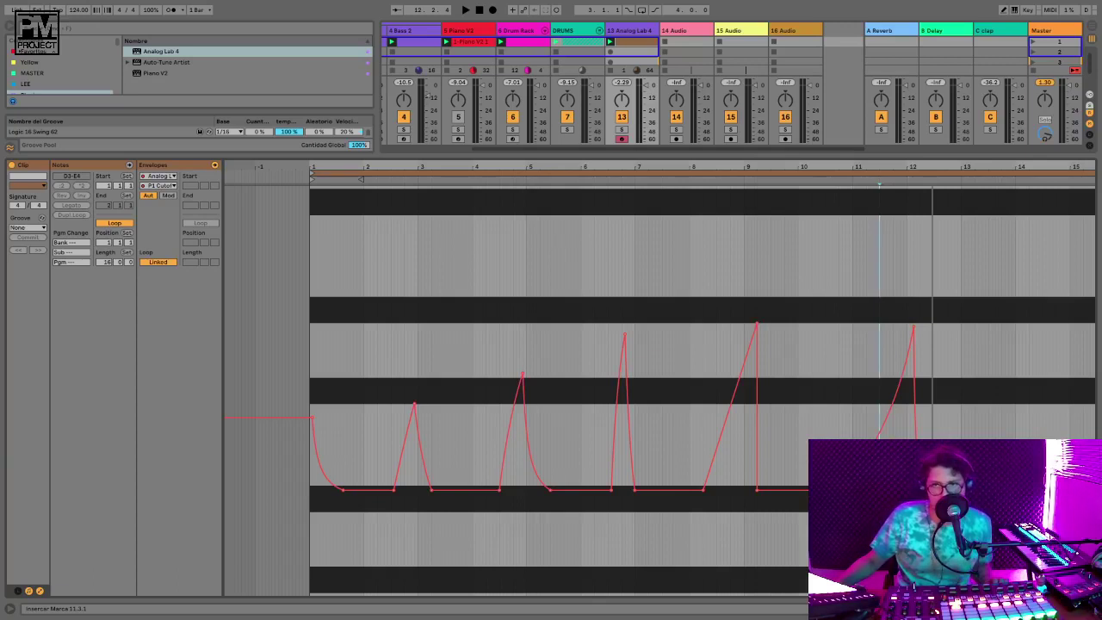
left_click_drag(1005, 490, 1004, 337)
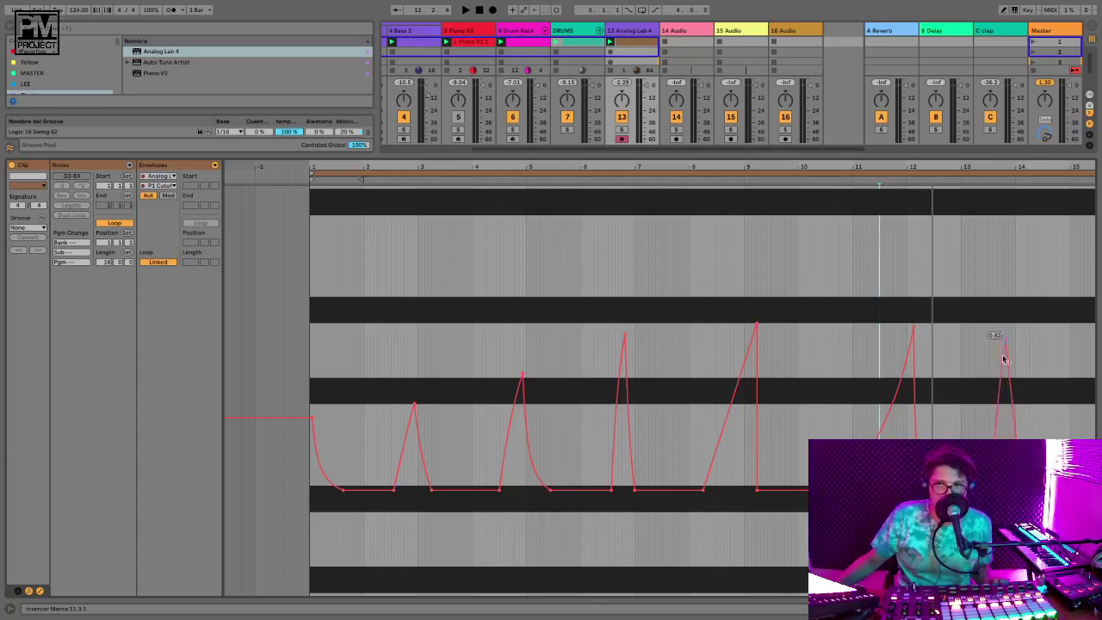
left_click_drag(1000, 388, 1000, 412)
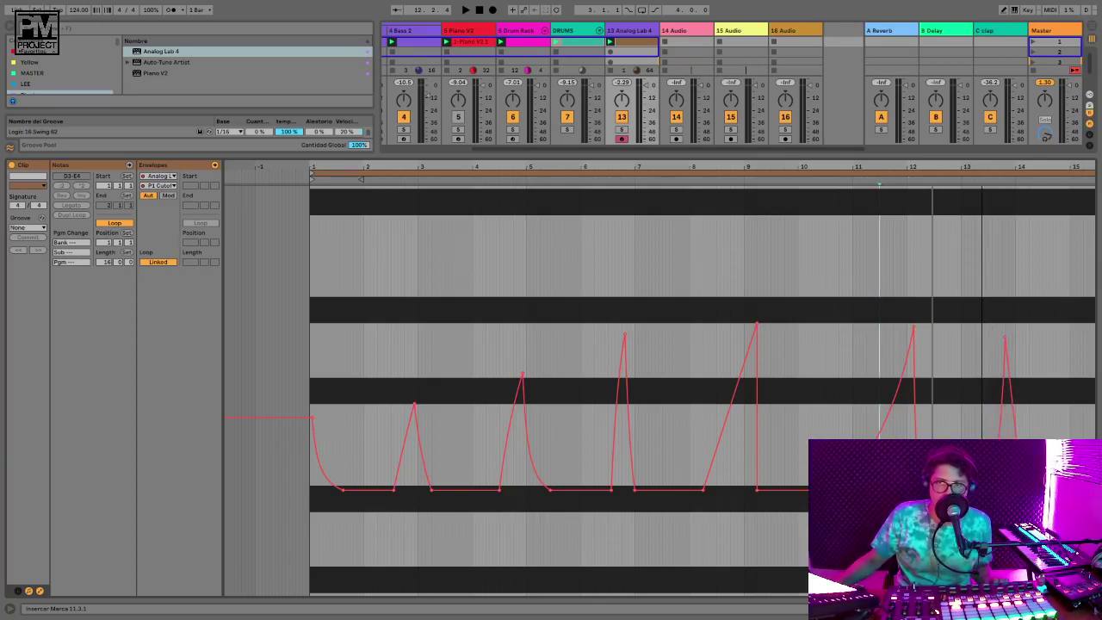
key("space")
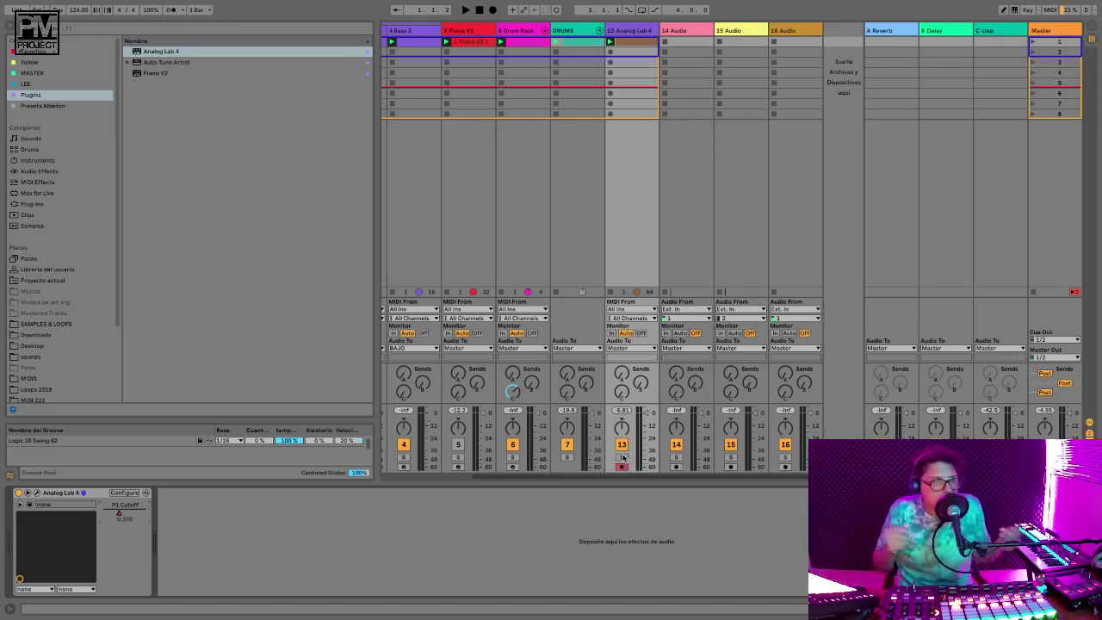
Toggle solo on the Piano V2 track and play the loop briefly to compare it with the pad
left_click(458, 446)
left_click(458, 458)
key("space")
left_click(458, 458)
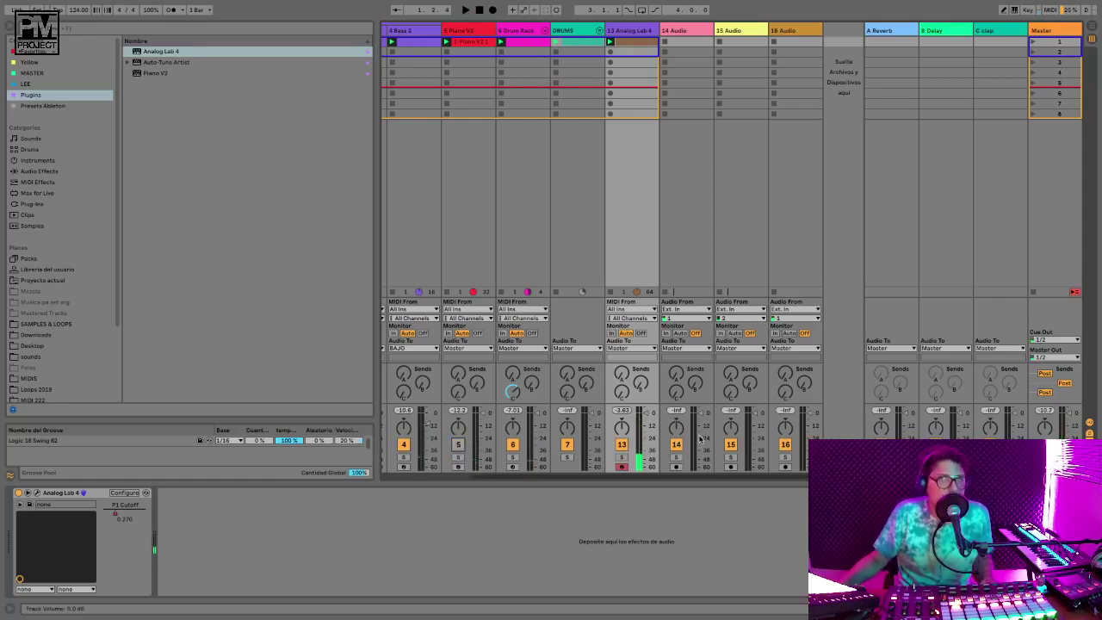
key("space")
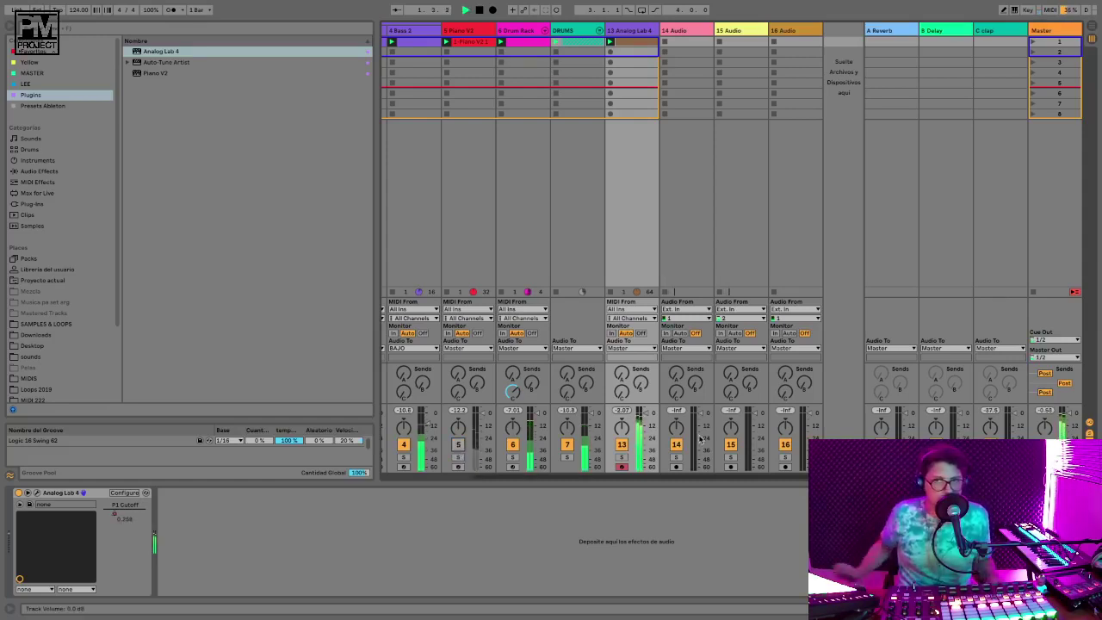
key("space")
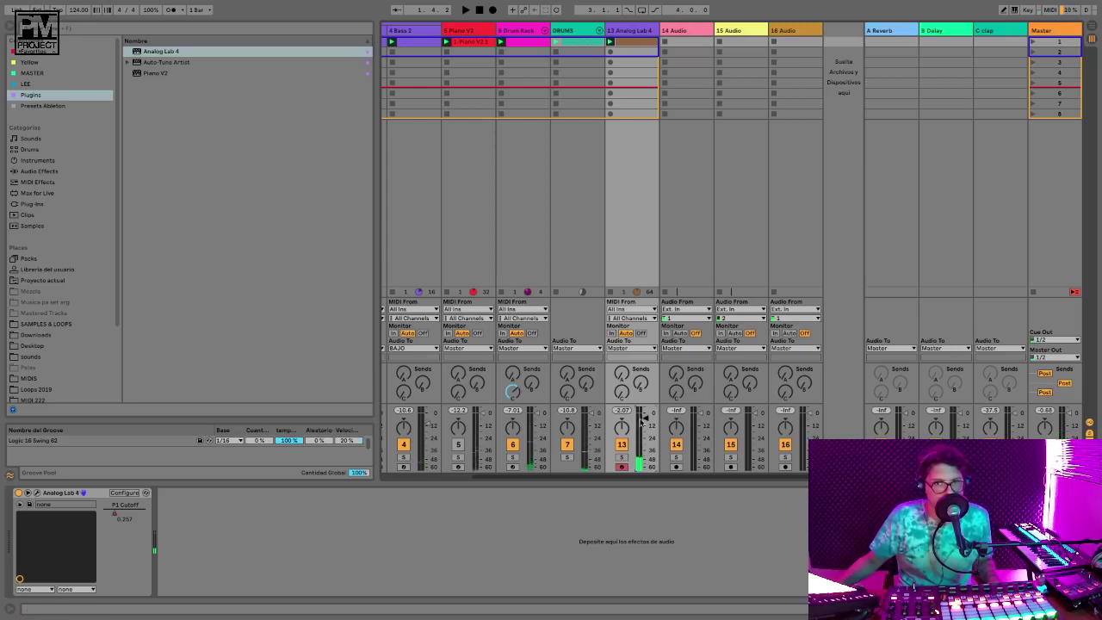
Add an EQ Eight to the Analog Lab 4 track with a steep low cut on band 1 at about 88 Hz
left_click(34, 172)
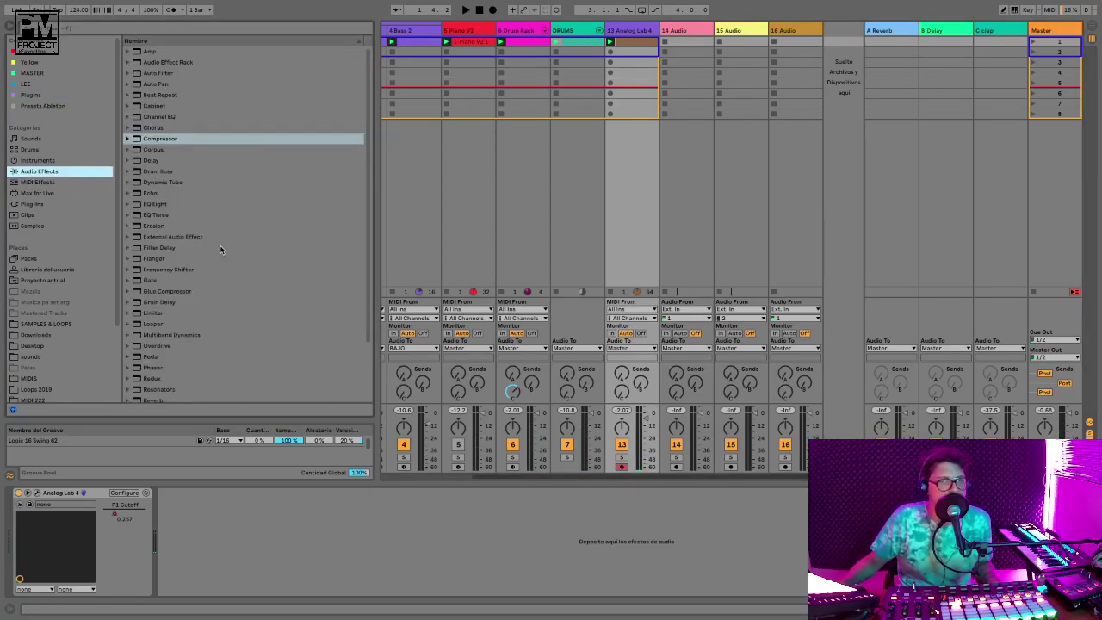
scroll(220, 249, "down", 1)
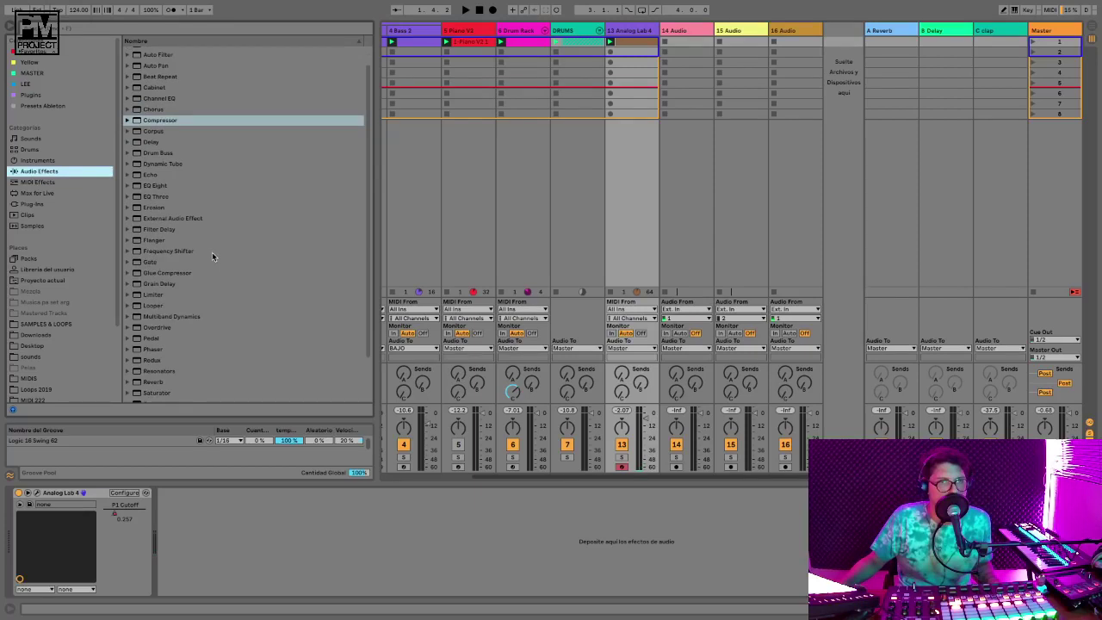
mouse_move(166, 186)
left_mouse_down()
mouse_move(286, 515)
mouse_move(540, 83)
mouse_move(621, 43)
mouse_move(483, 469)
mouse_move(436, 529)
left_mouse_up()
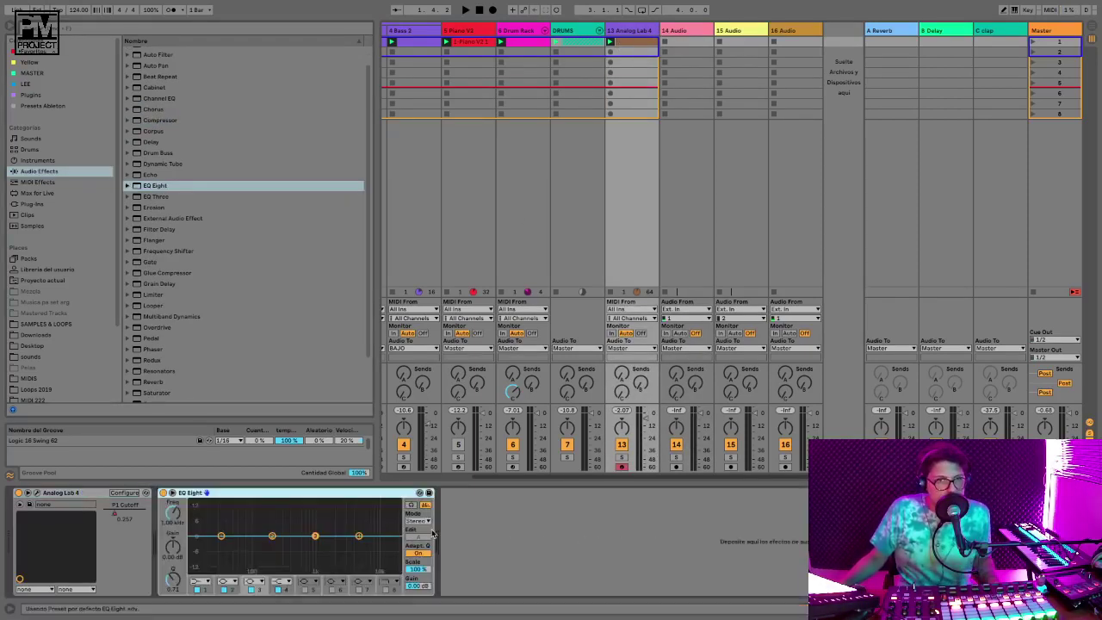
left_click(205, 587)
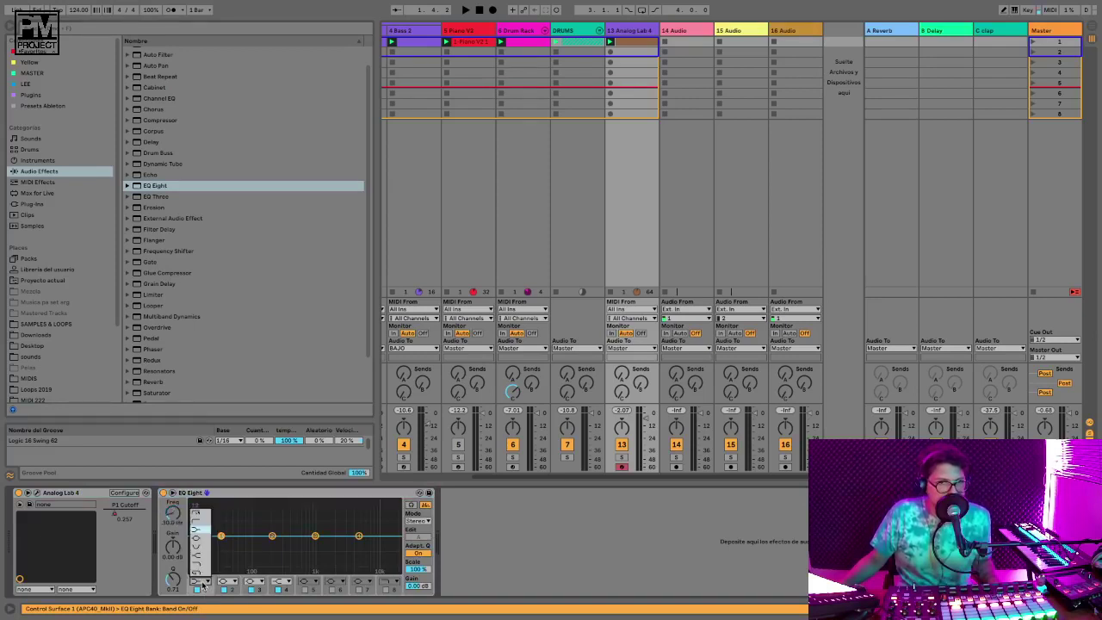
left_click(203, 513)
key("space")
left_click_drag(177, 515, 177, 496)
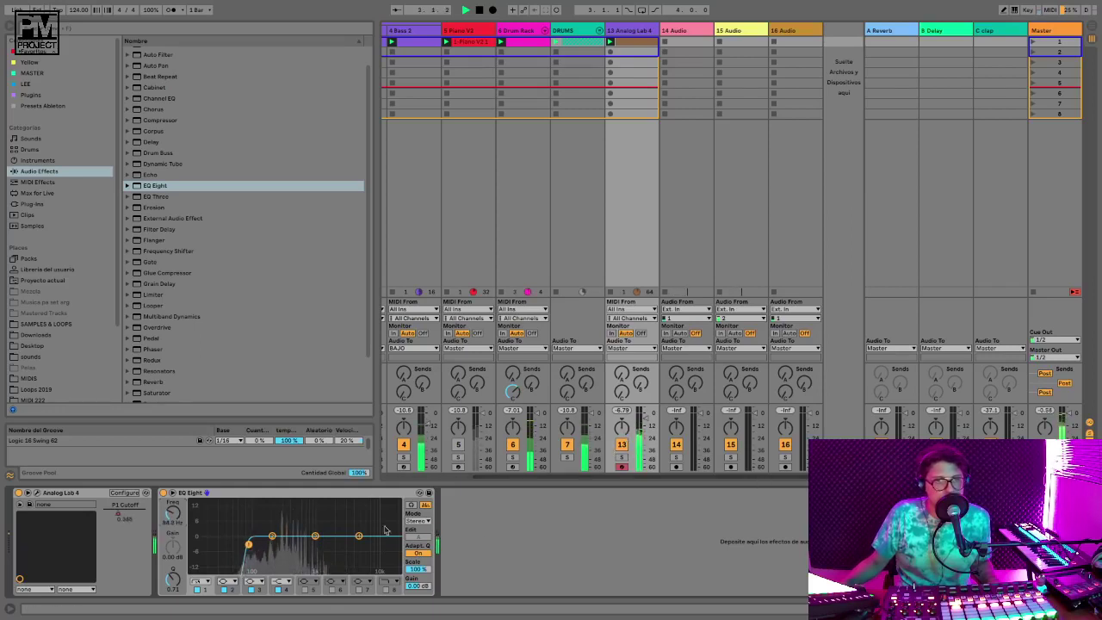
Undo a trial dip on band 2, switch band 1 to the gentler low cut at 90.2 Hz, and play the full loop
left_click_drag(272, 535, 272, 543)
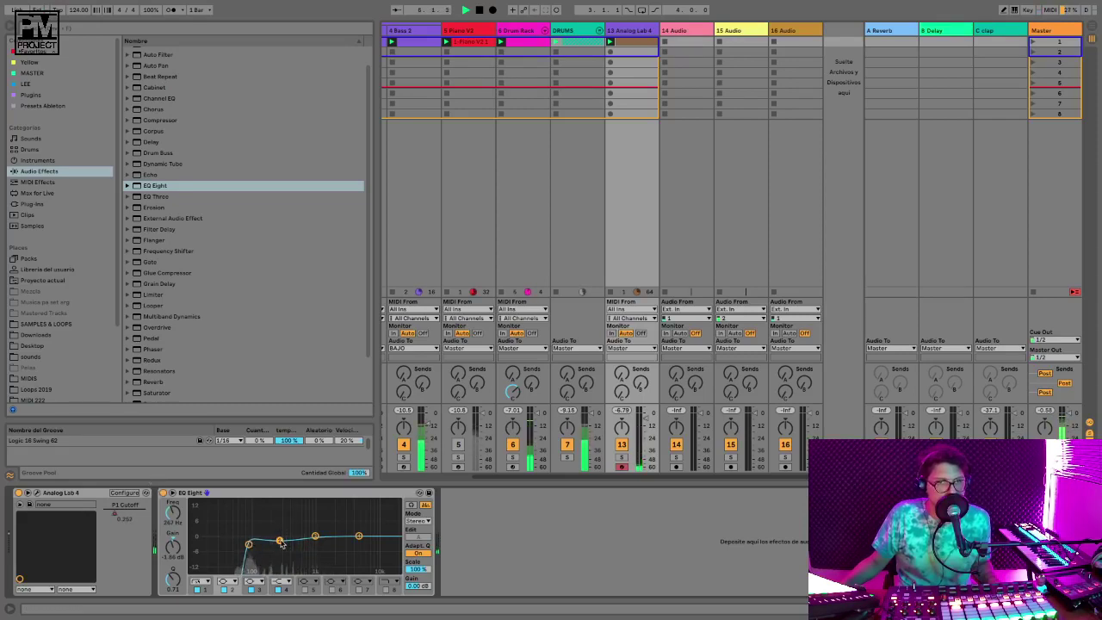
key("ctrl+z")
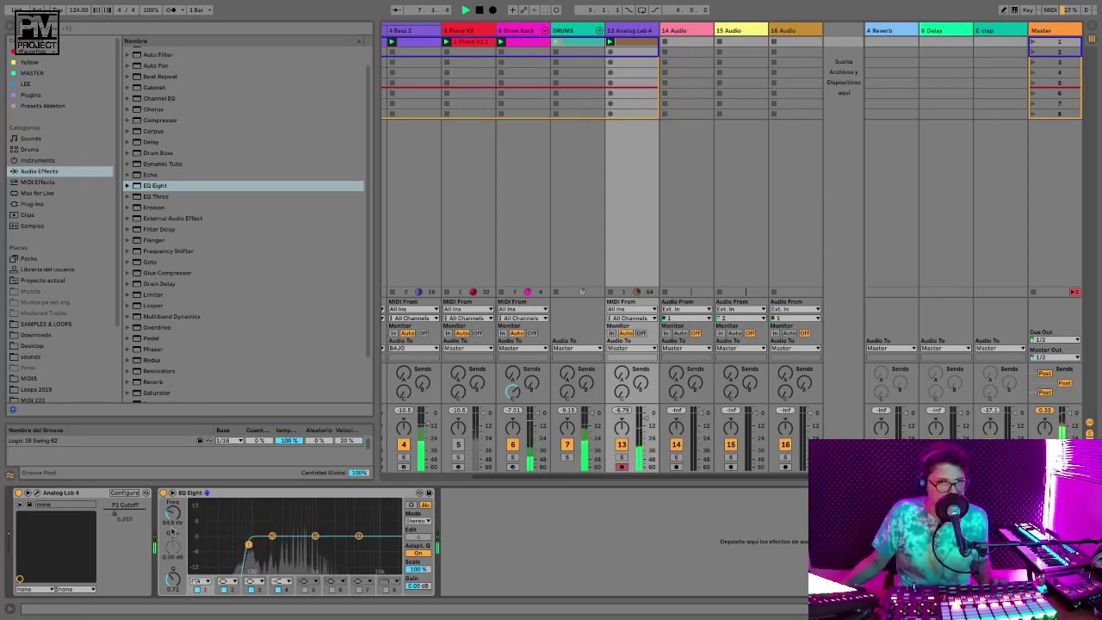
left_click(207, 580)
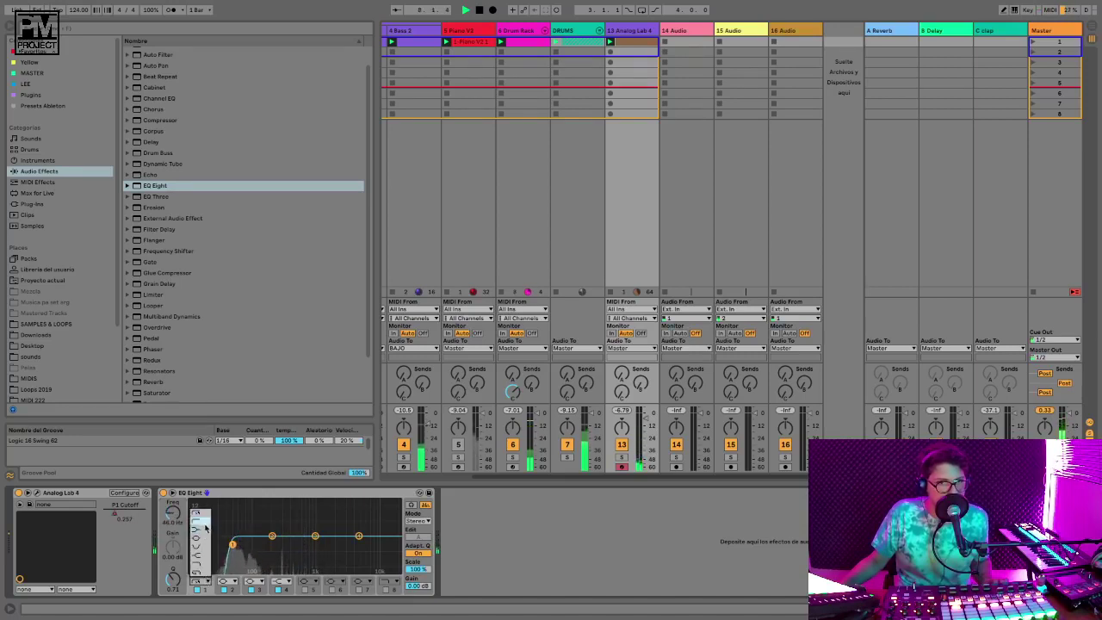
left_click(195, 523)
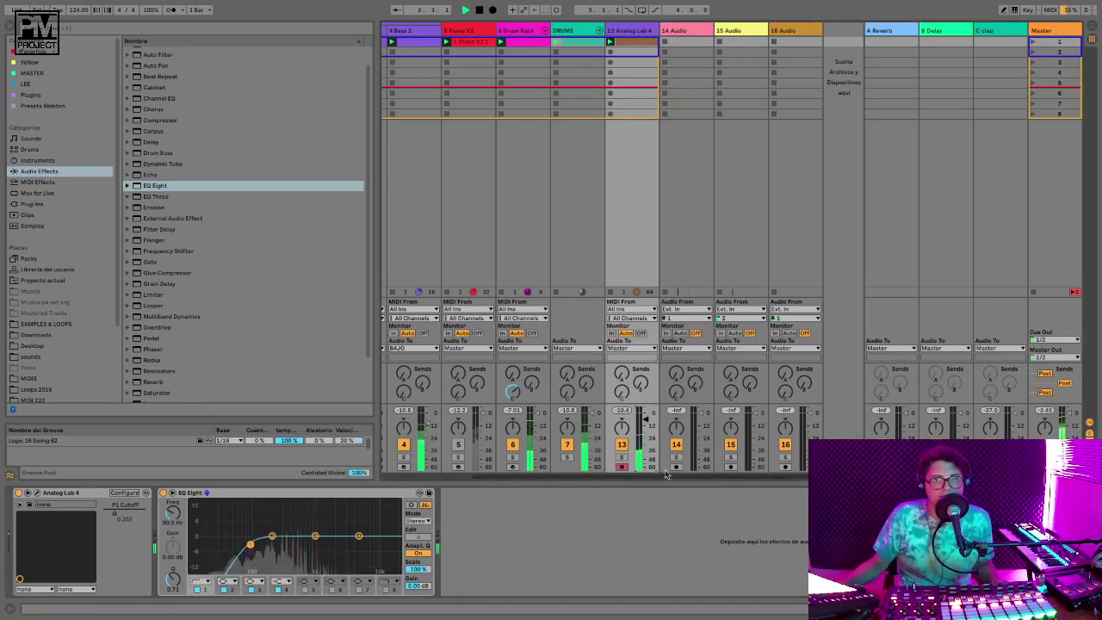
key("space")
left_click_drag(657, 478, 561, 478)
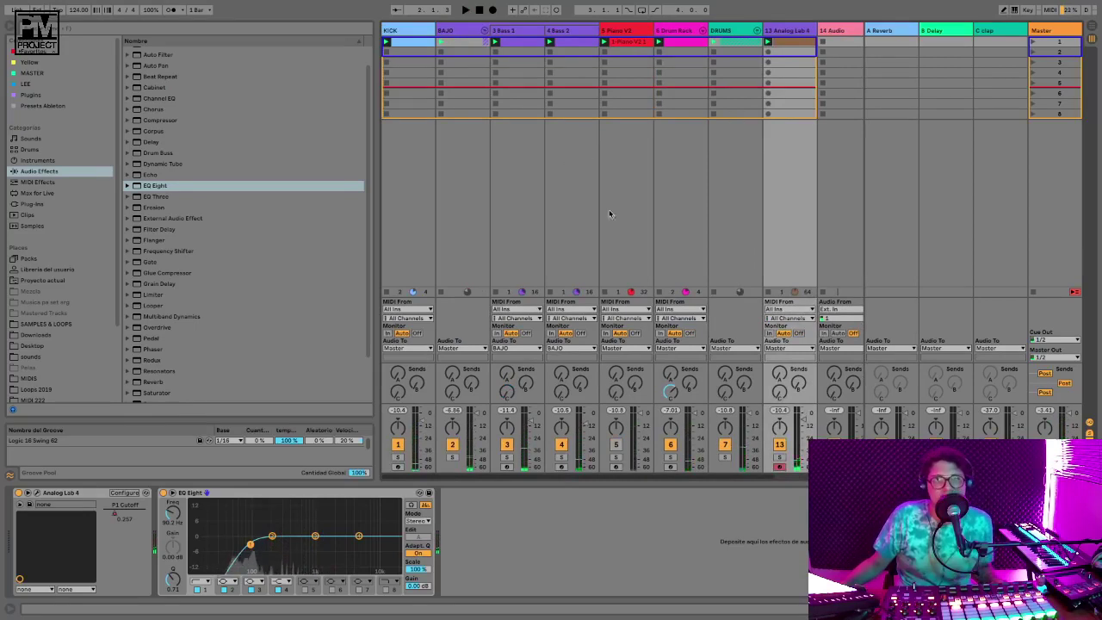
key("space")
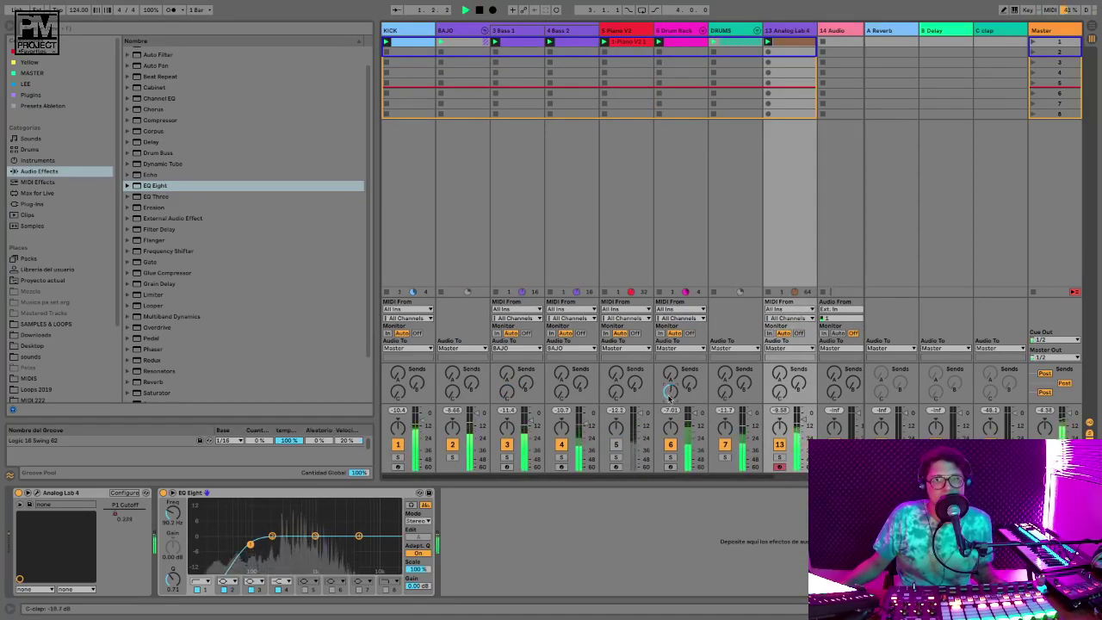
Collapse the BAJO group and insert a new MIDI track directly after it
left_click(485, 31)
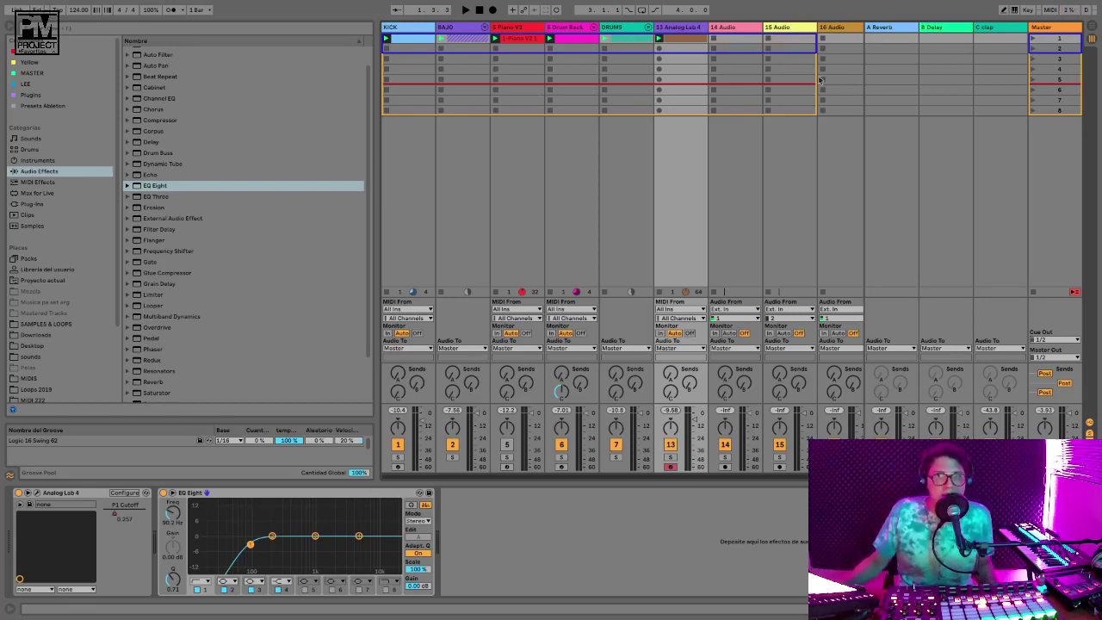
left_click(462, 35)
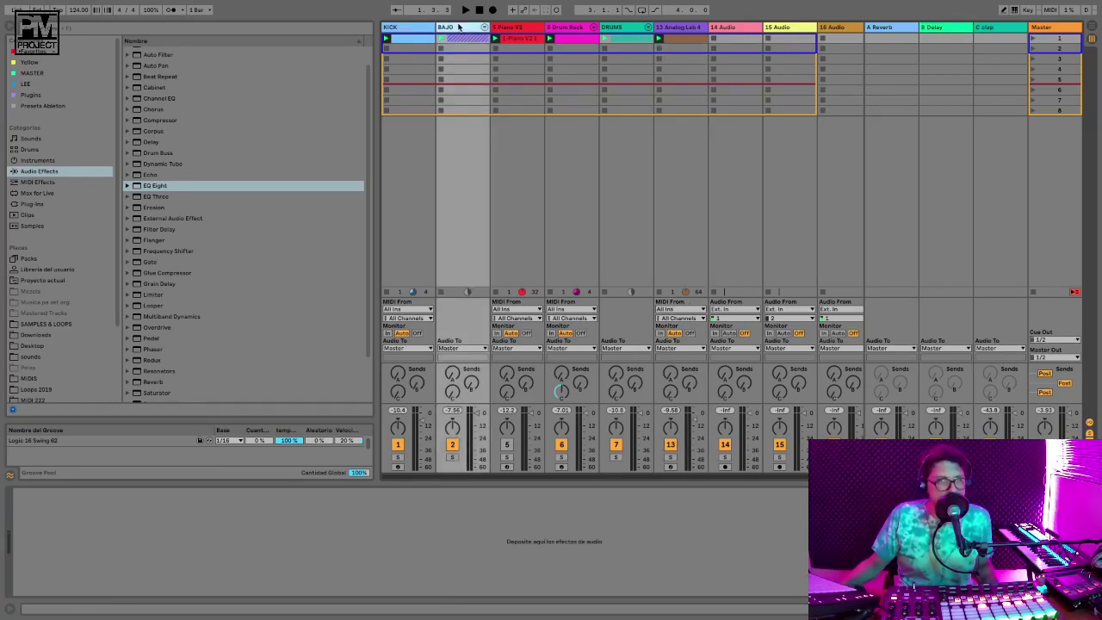
right_click(459, 27)
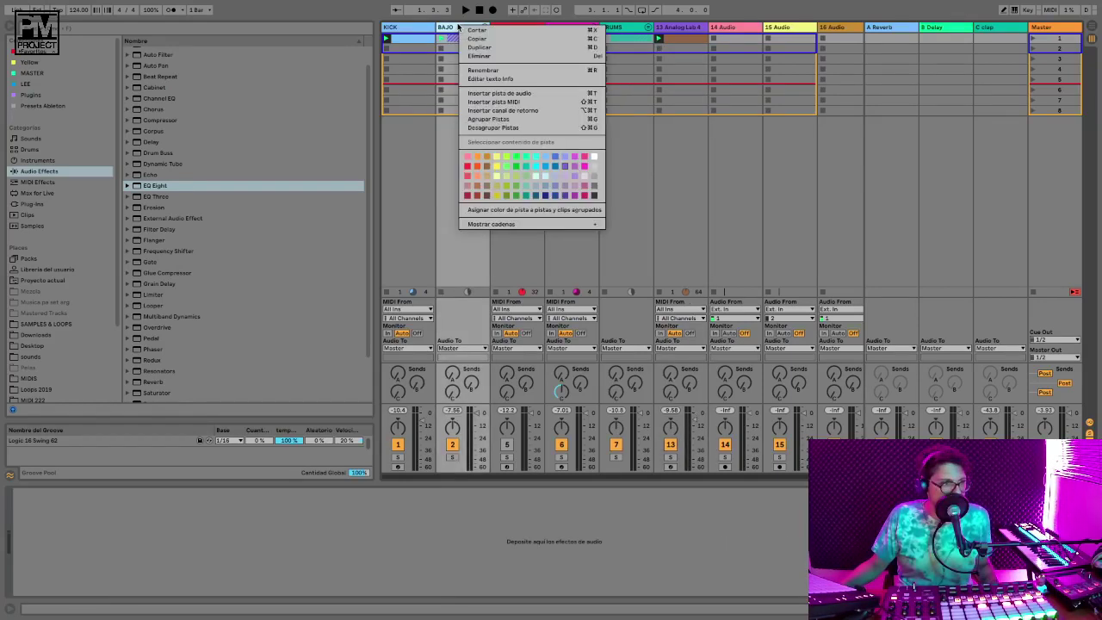
left_click(518, 103)
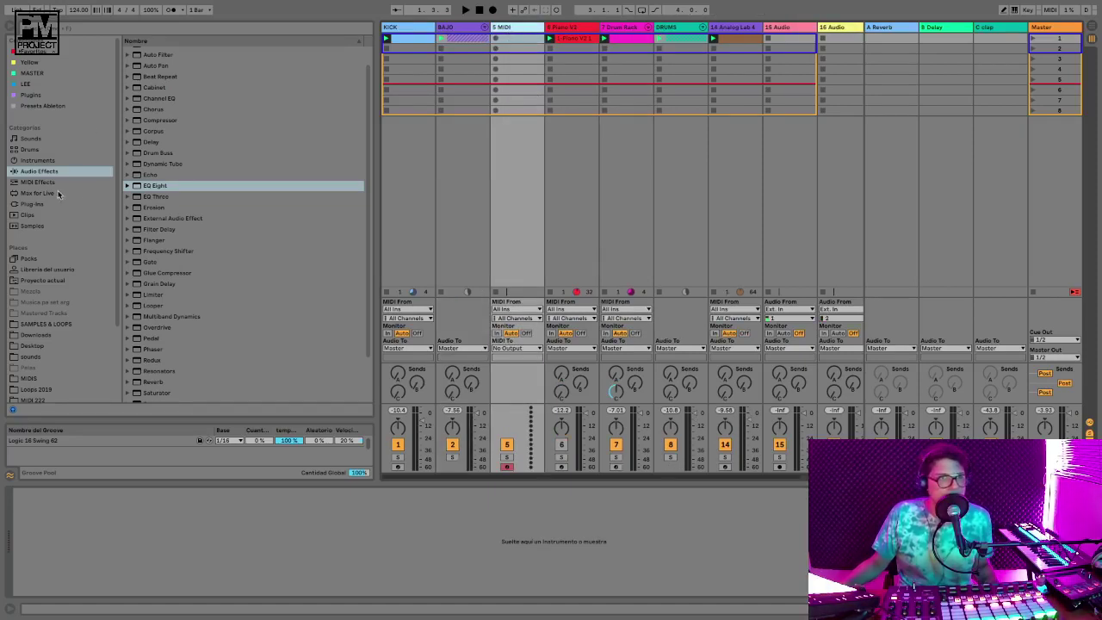
Search the drum library for "glitch", preview the Clean Glitch Kit and Static Kit (Glitch), and clear the search
left_click(42, 227)
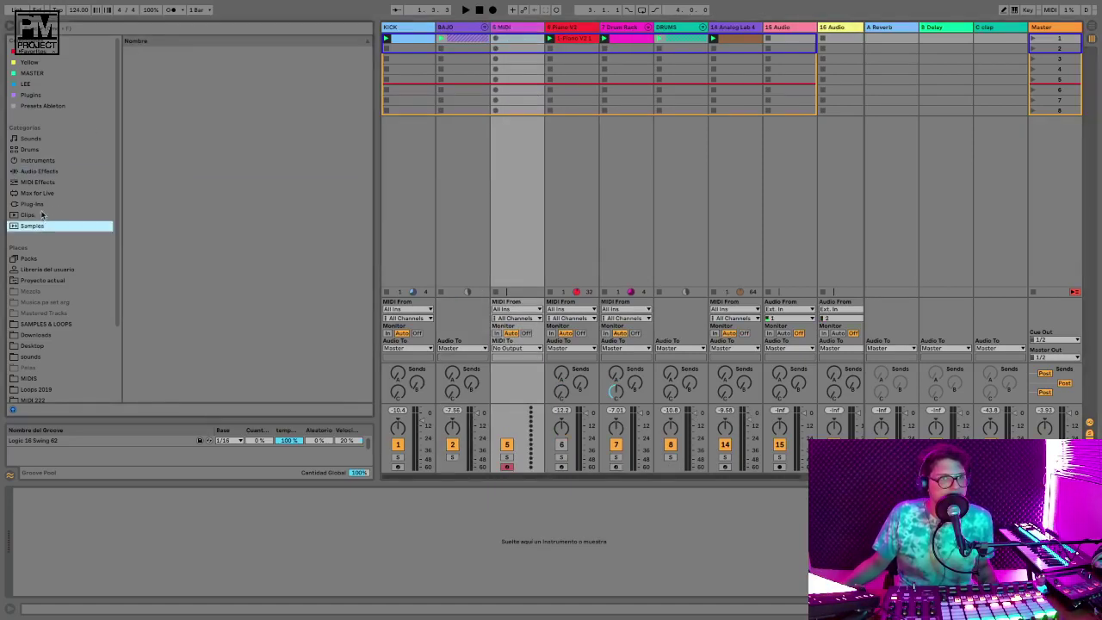
left_click(37, 150)
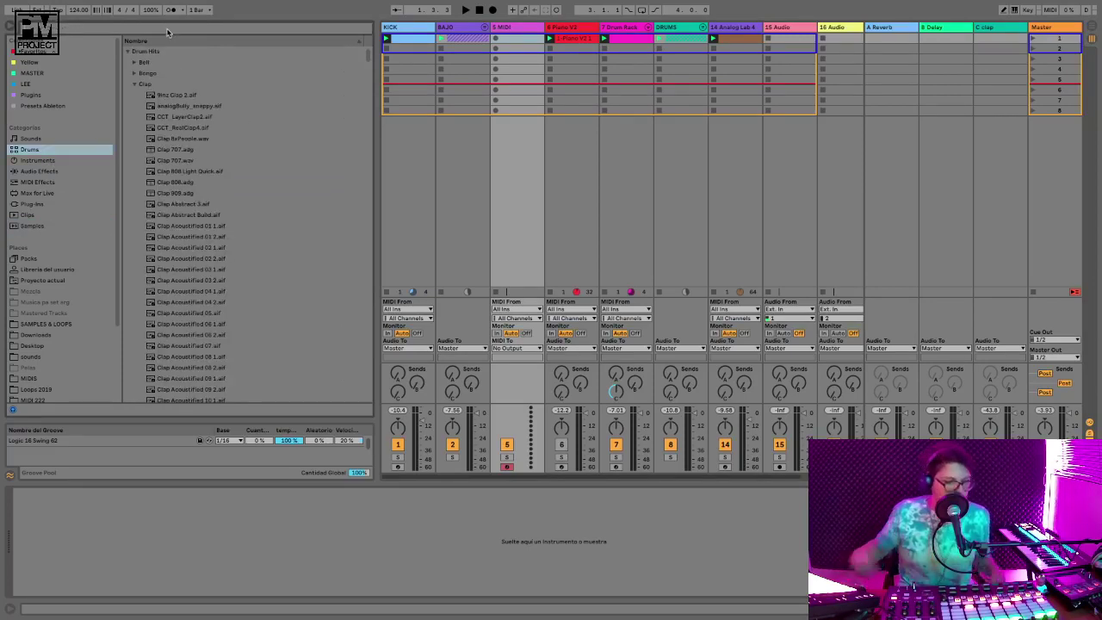
type("glitch")
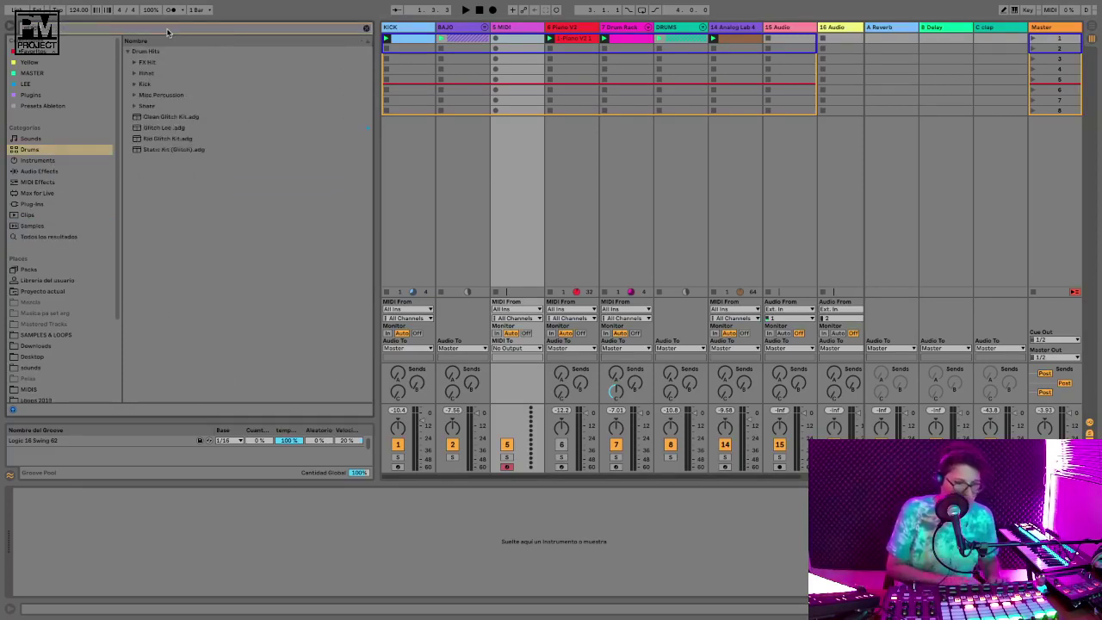
left_click(174, 116)
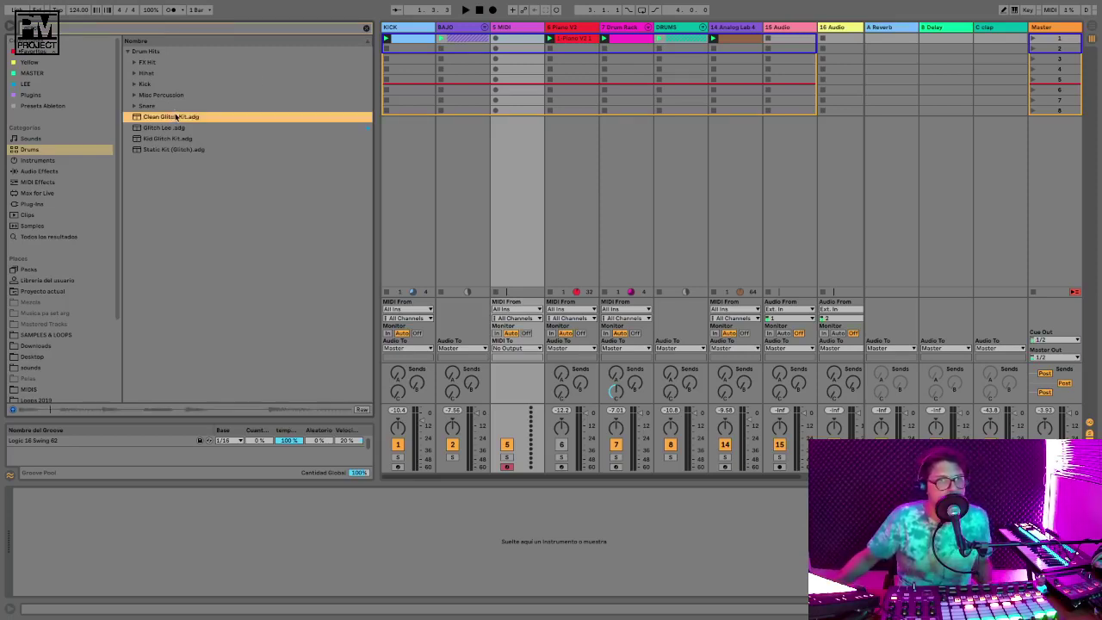
left_click(176, 128)
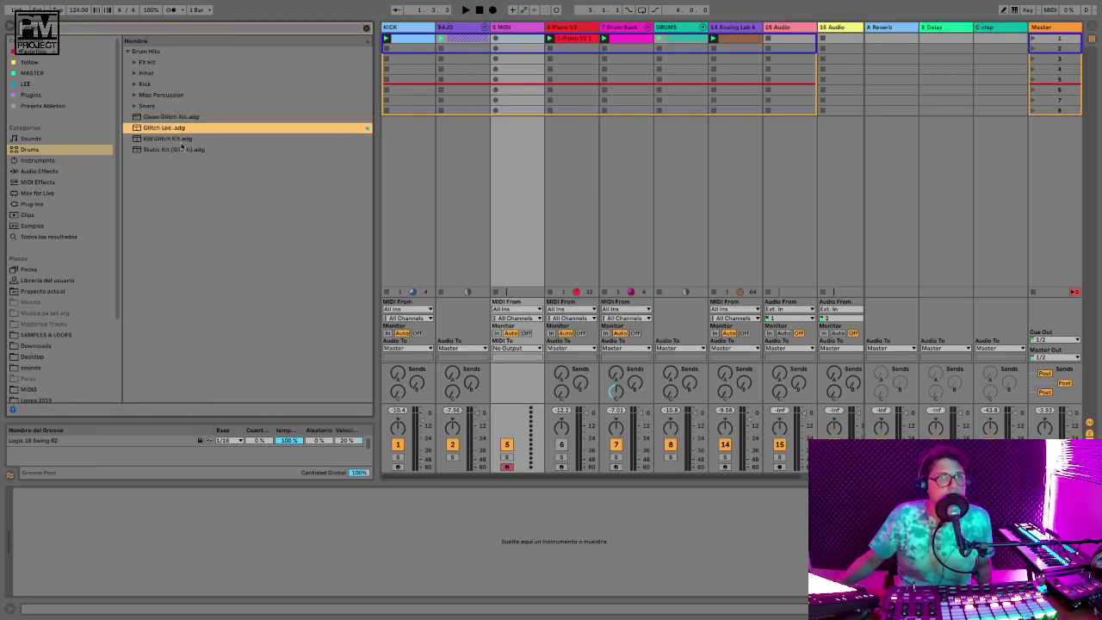
left_click(186, 150)
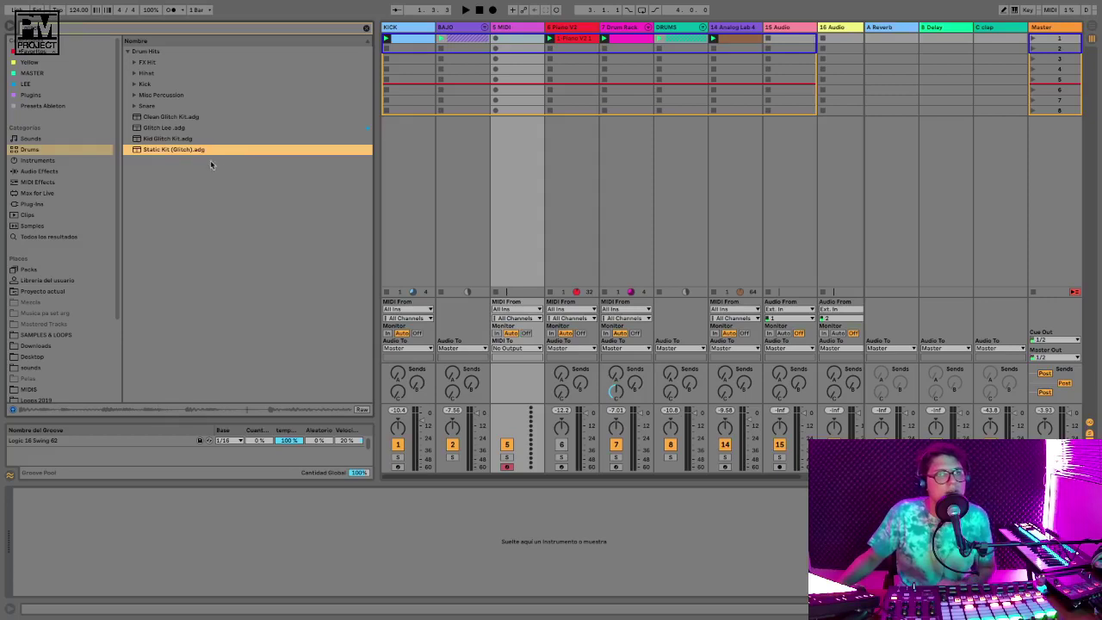
left_click(367, 28)
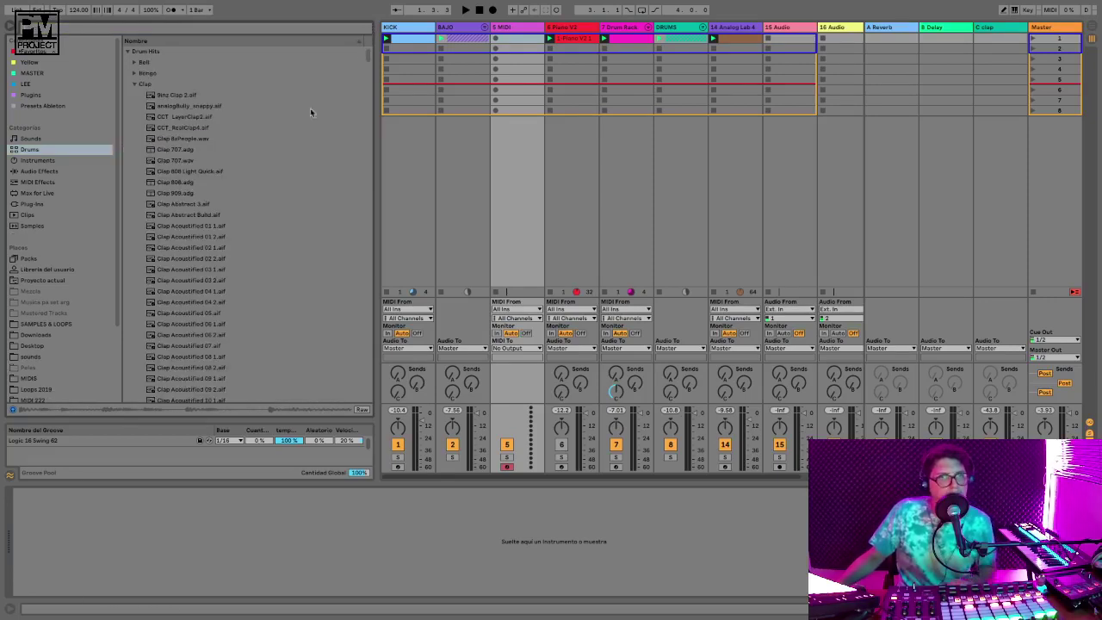
Collapse the drum hits, preview kits from the drum list, and load 16 Hihats B onto the new MIDI track
left_click(140, 84)
left_click(128, 51)
left_click(153, 76)
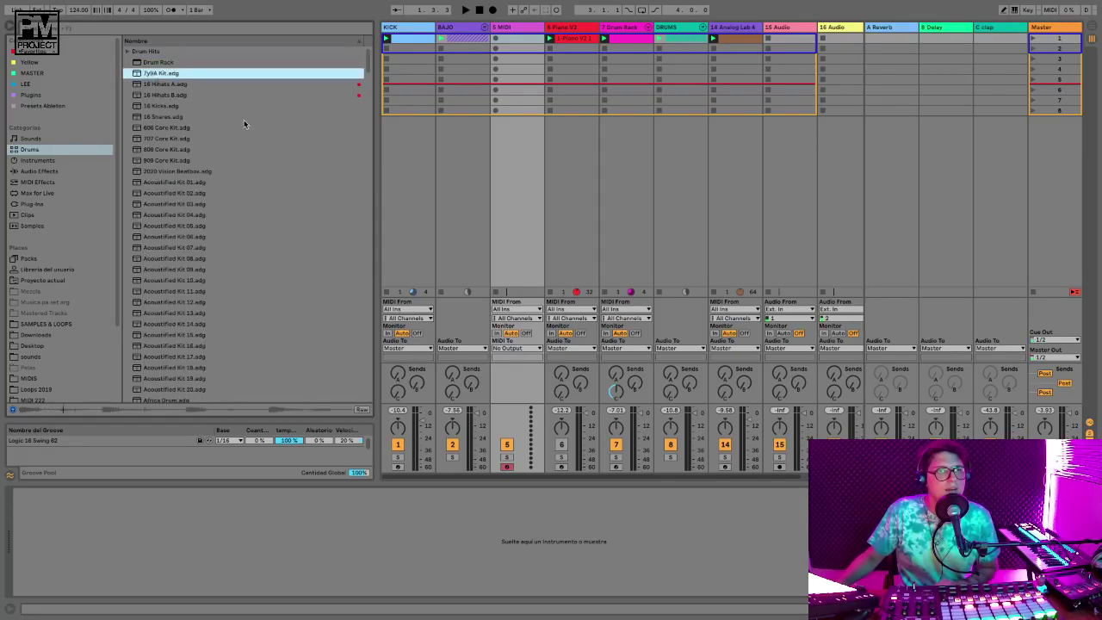
key("Down")
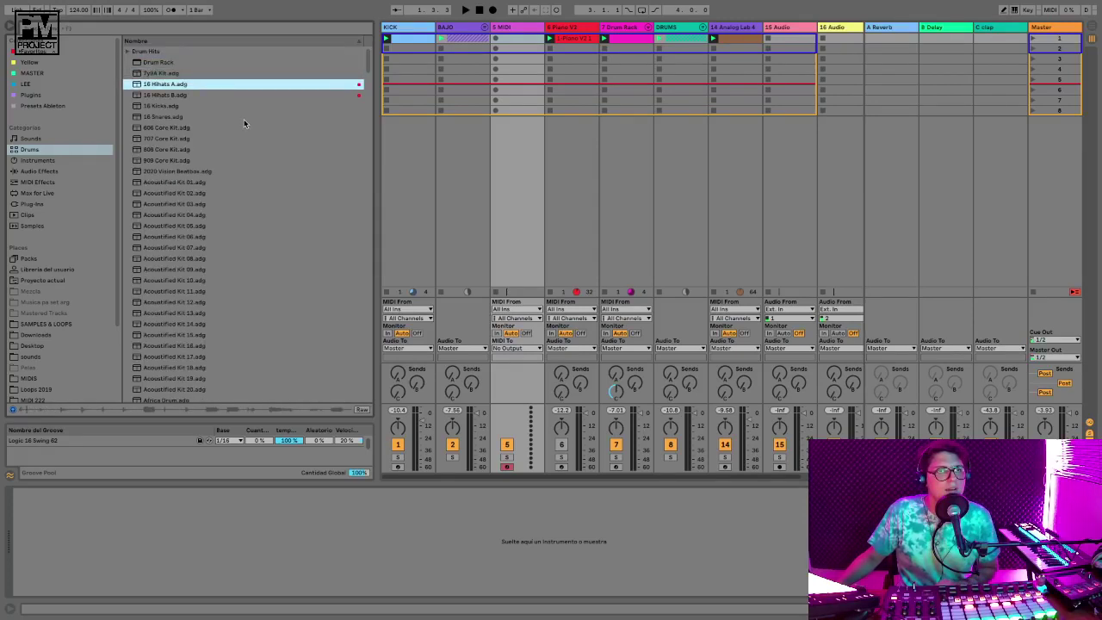
key("Down")
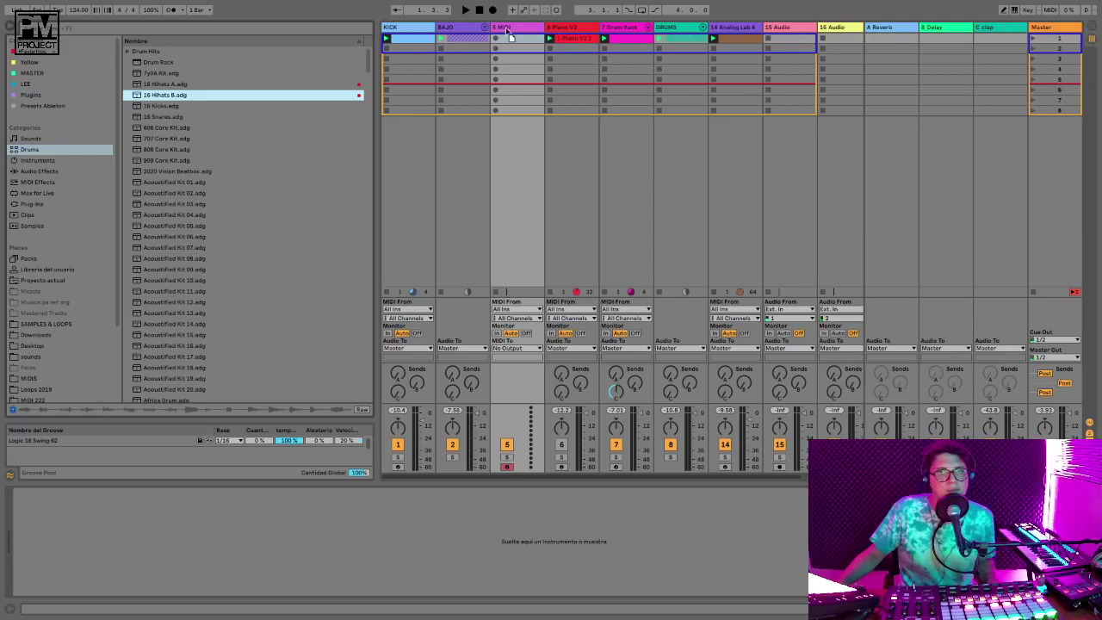
key("Return")
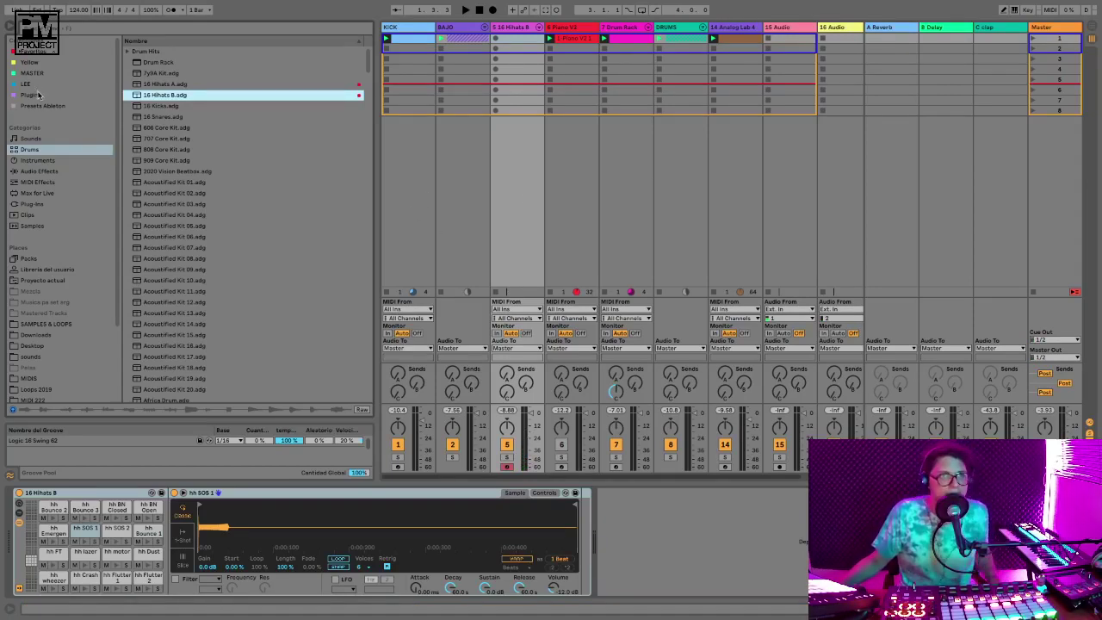
Insert an Arpeggiator before the 16 Hihats B rack, set its rate to 1/12, and try it against the loop
left_click(51, 182)
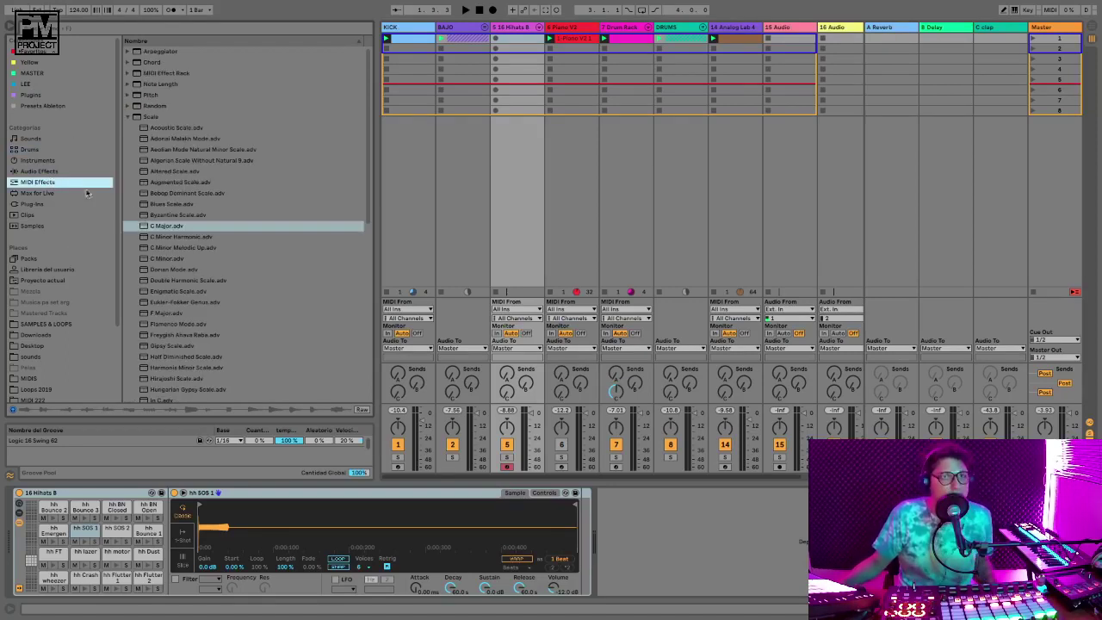
left_click(129, 116)
left_click(155, 106)
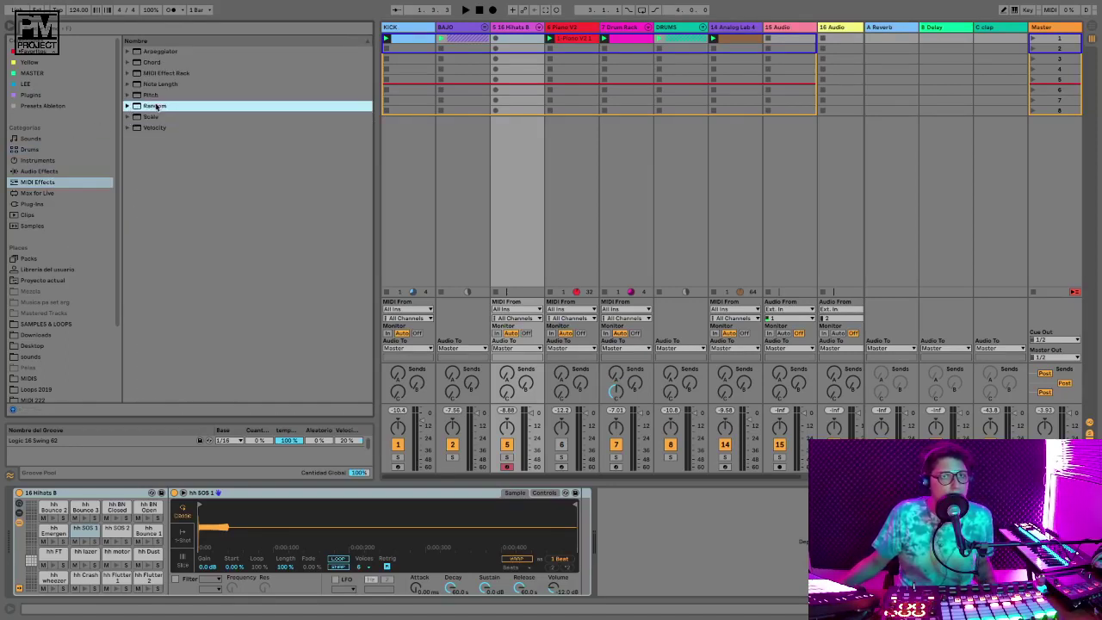
left_click(151, 127)
left_click(153, 52)
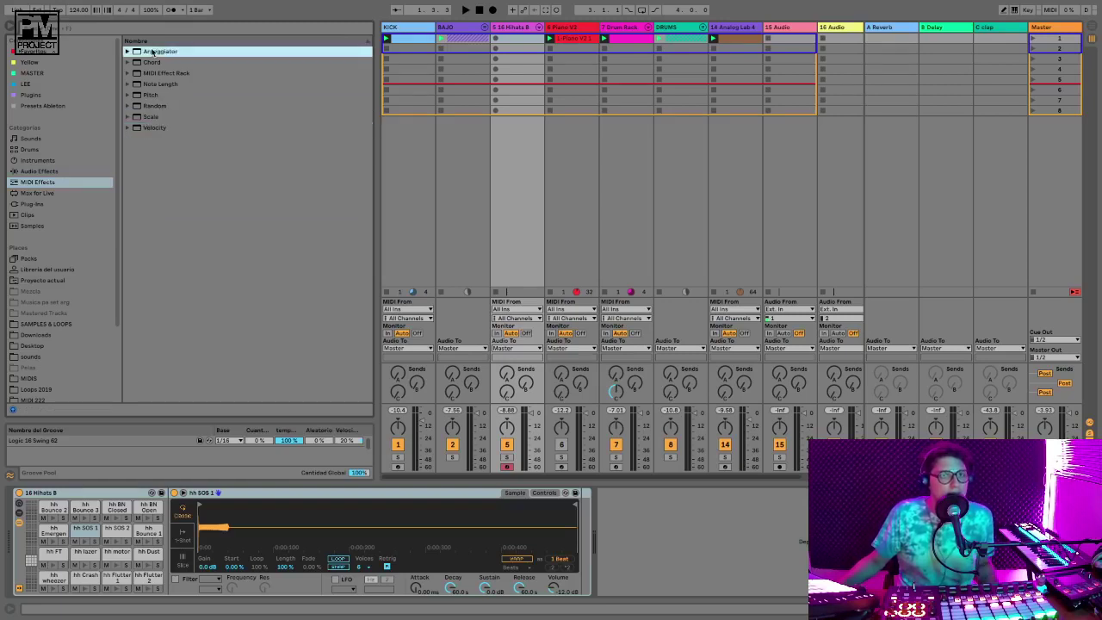
left_click_drag(147, 53, 39, 502)
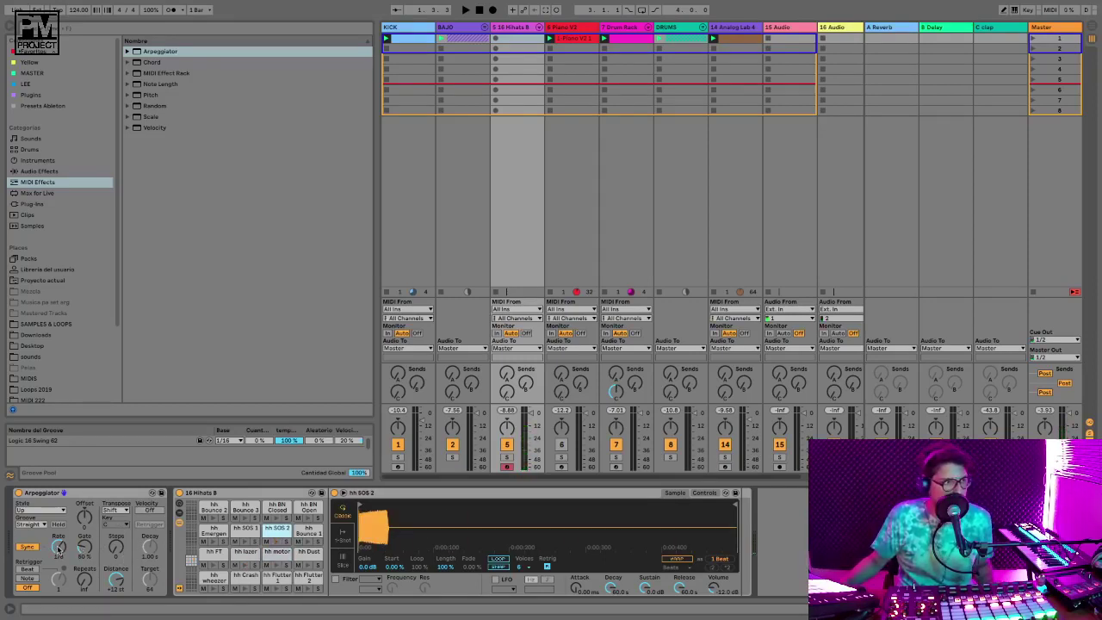
left_click_drag(58, 549, 59, 541)
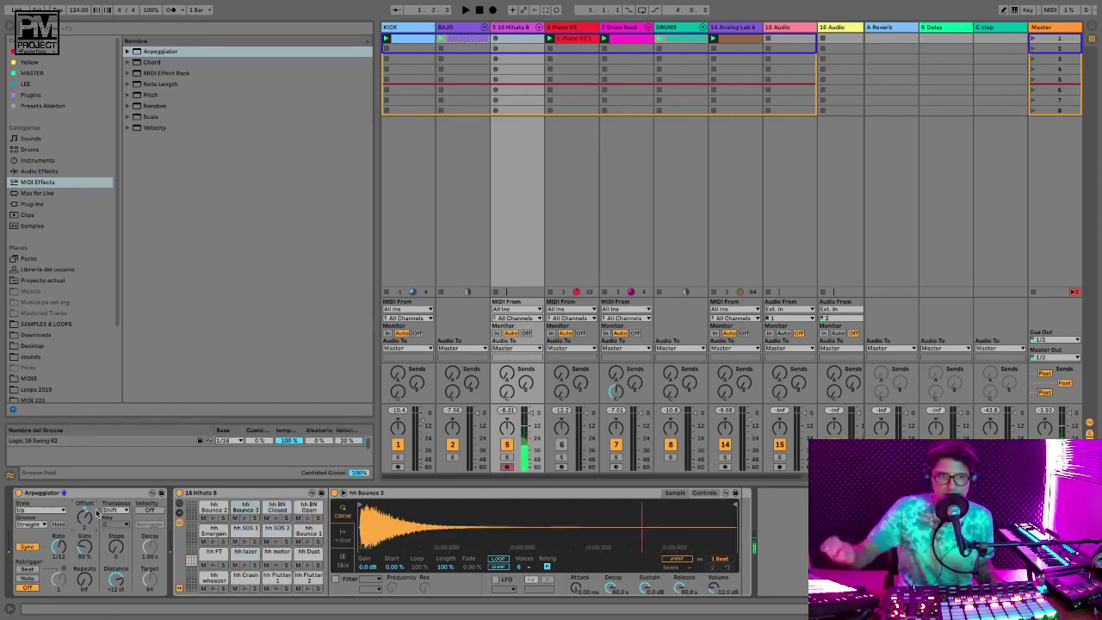
key("space")
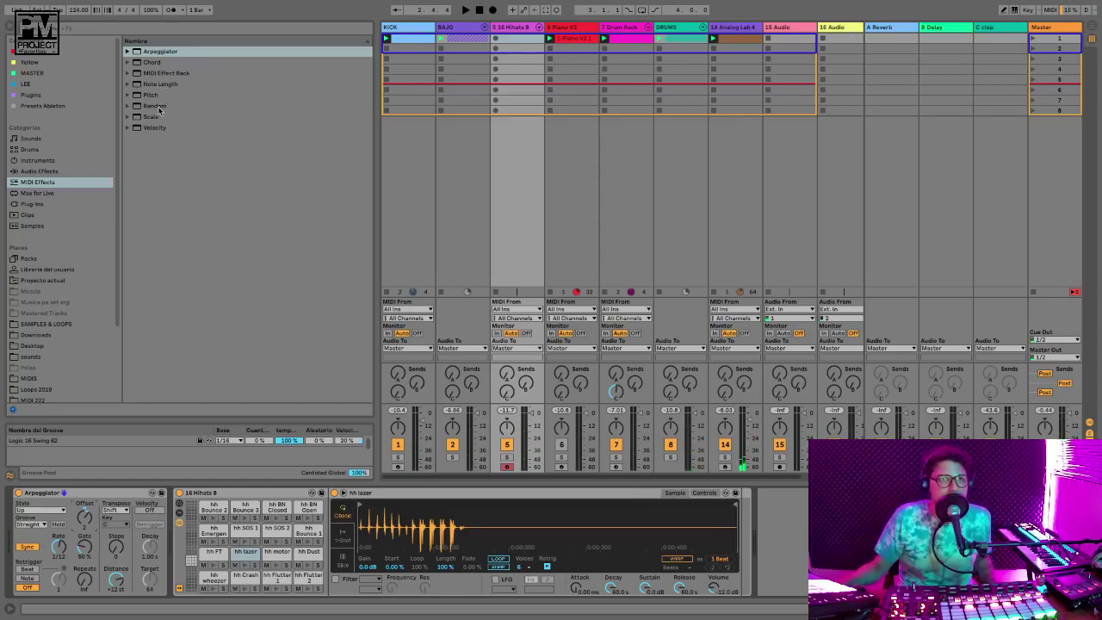
Insert a Random MIDI effect between the Arpeggiator and 16 Hihats B, set its Chance to 40 %, and play the loop
left_click_drag(155, 106, 193, 514)
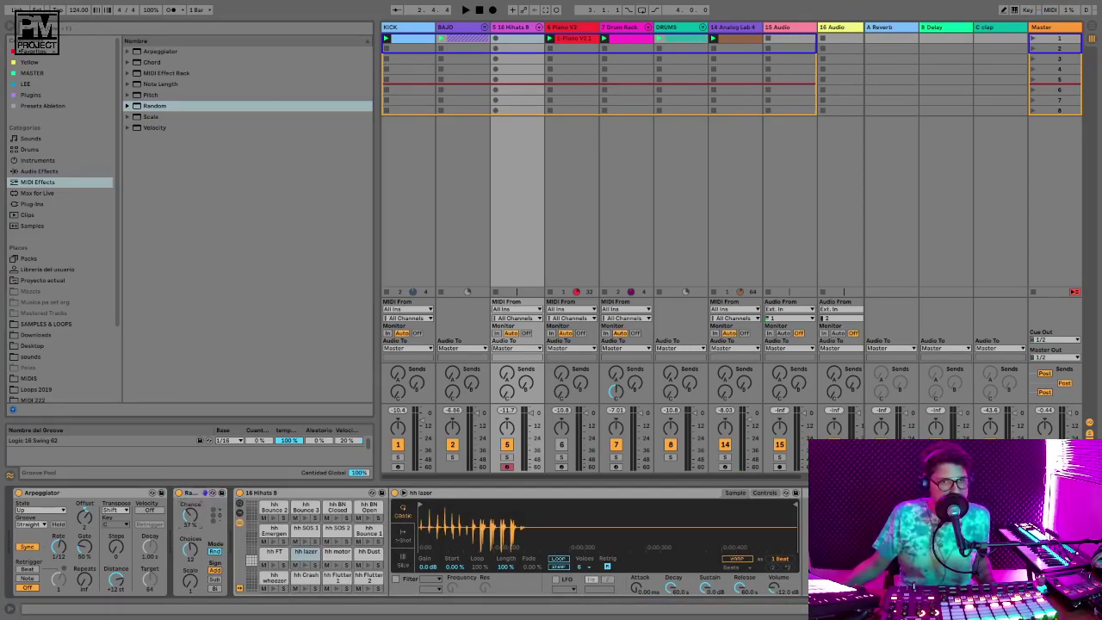
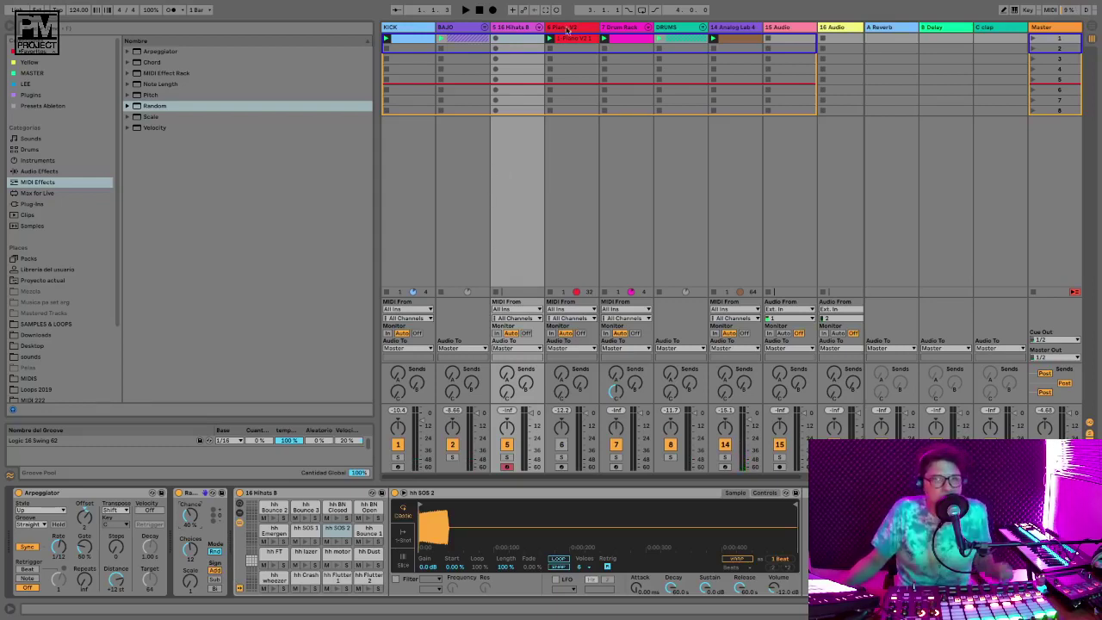
key("space")
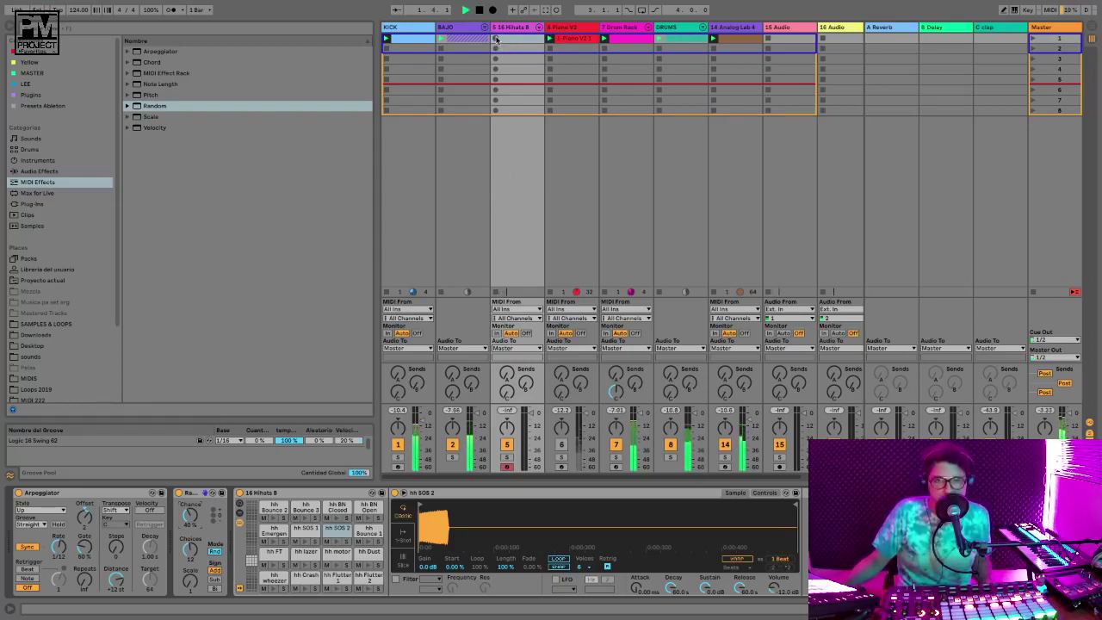
Record a hi-hat pattern into the first clip slot of the 16 Hihats B track over the playing loop, and stop playback
key("space")
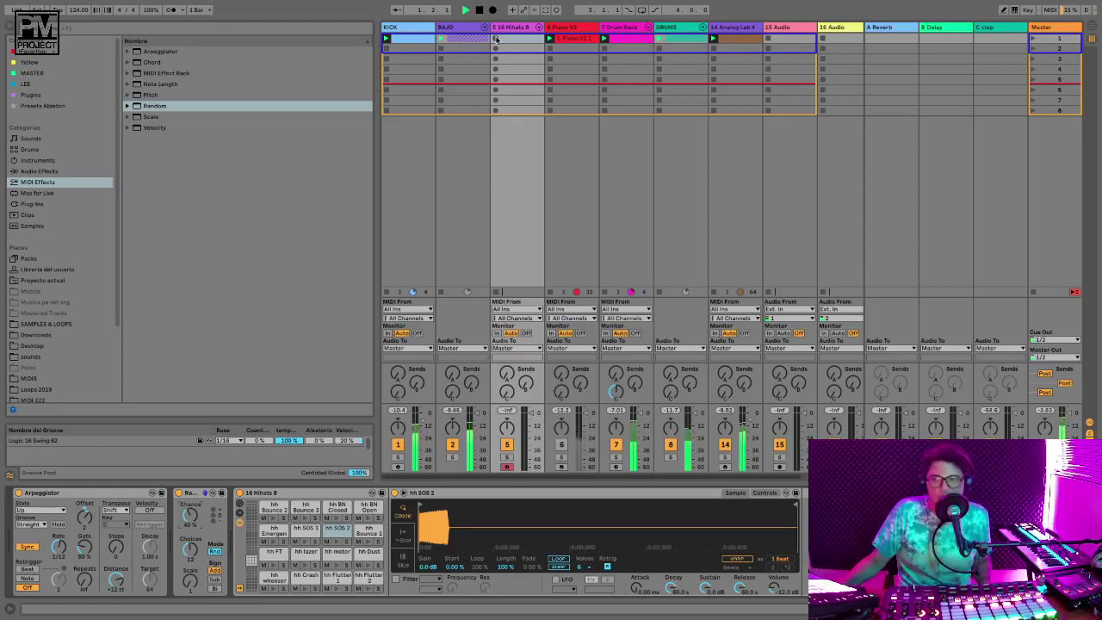
left_click(496, 40)
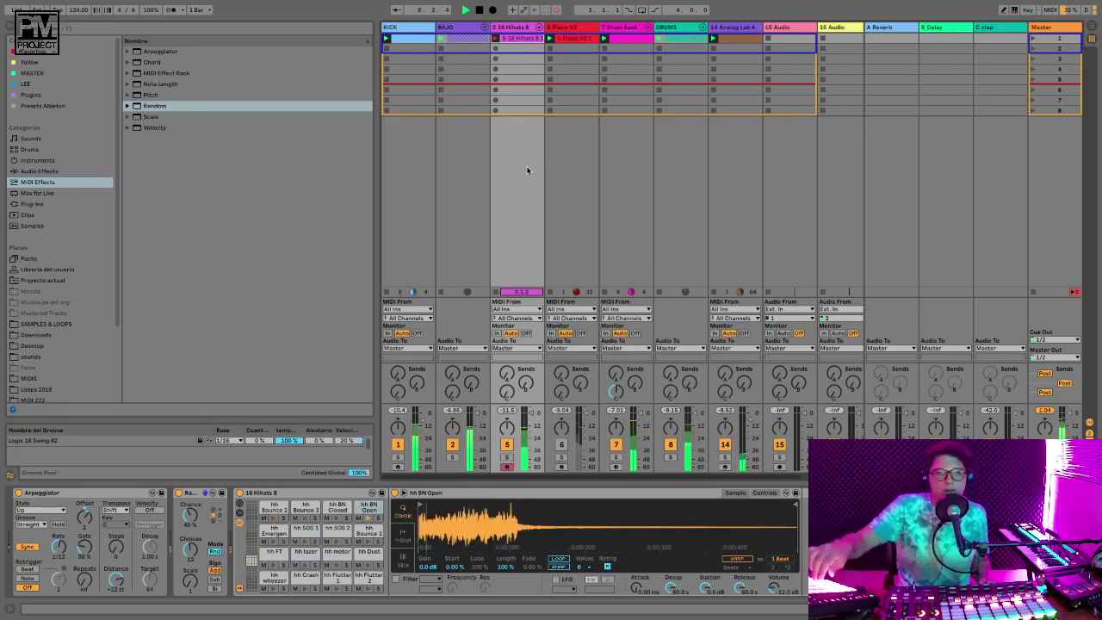
key("space")
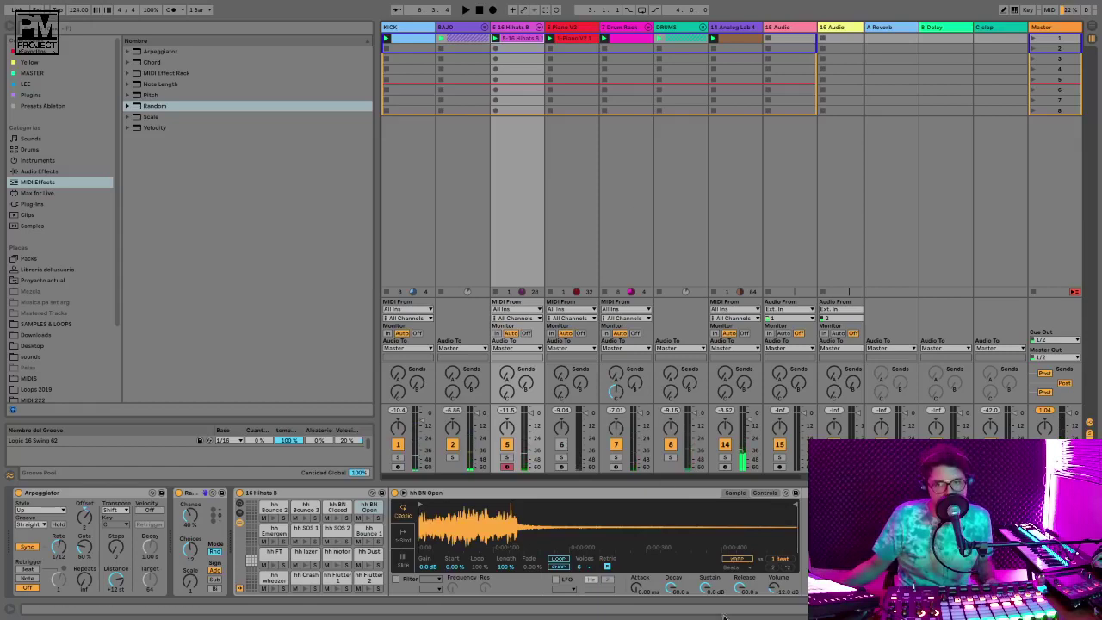
key("shift+Tab")
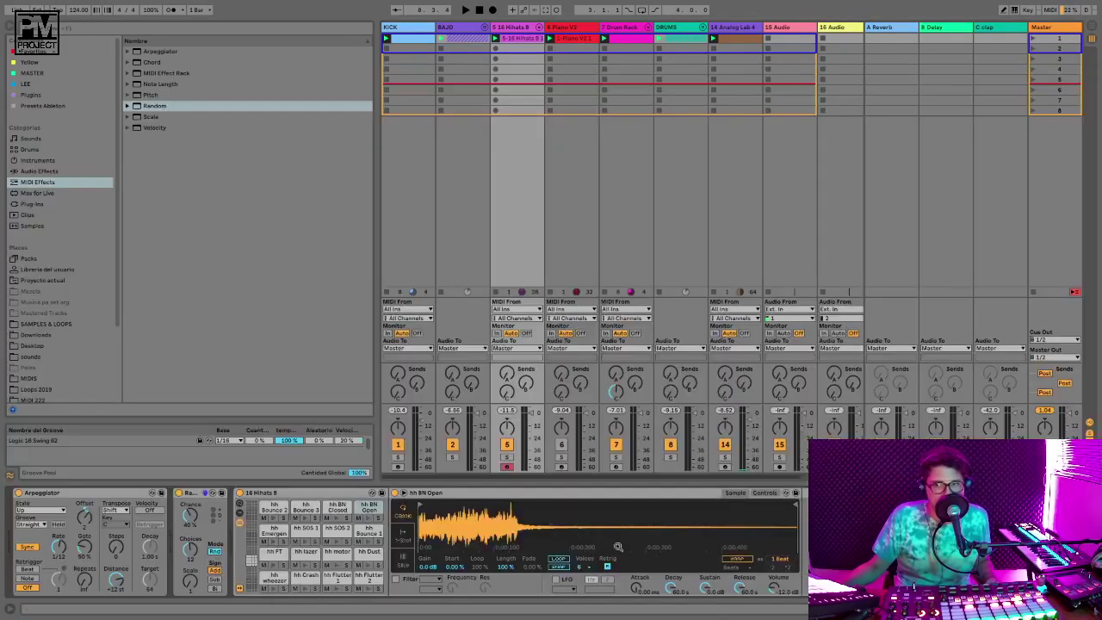
key("shift+Tab")
Play the loop while setting the Arpeggiator's Rate to 1/16, its Gate to 14 % and Random's Chance to 5.8 %
key("space")
left_click_drag(89, 516, 89, 531)
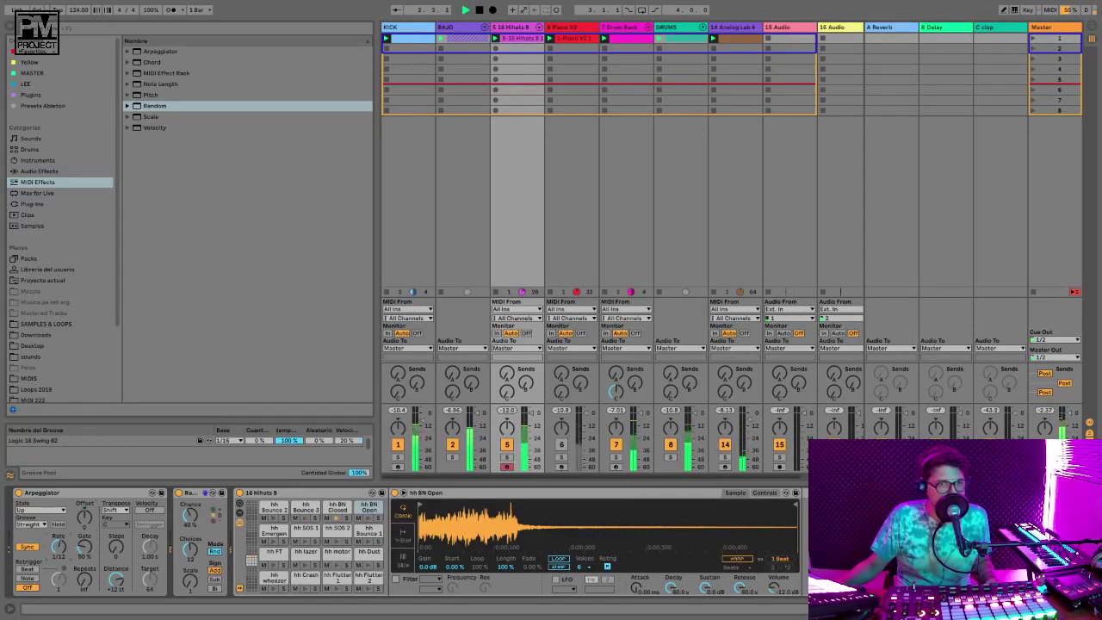
left_click_drag(59, 547, 59, 538)
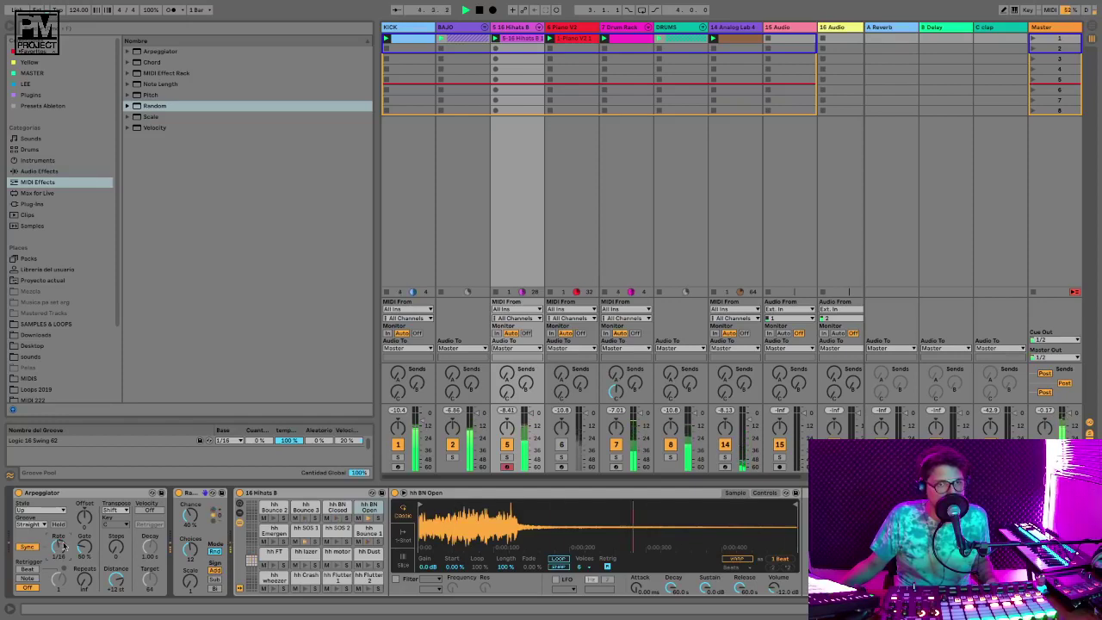
left_click_drag(87, 551, 87, 566)
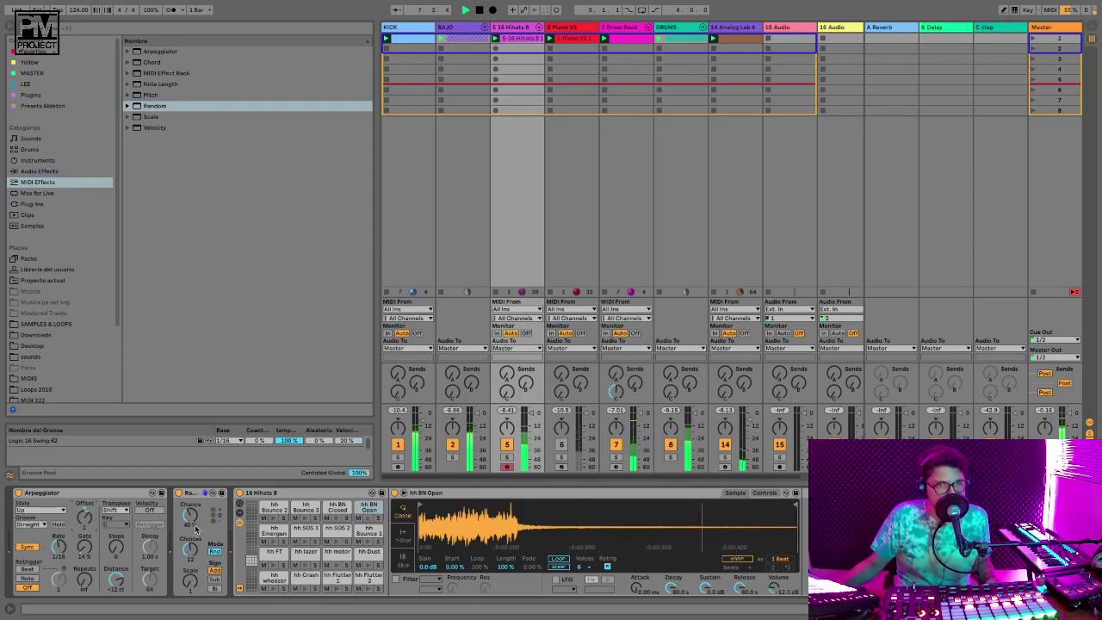
mouse_move(189, 520)
left_mouse_down()
mouse_move(190, 537)
mouse_move(190, 514)
left_mouse_up()
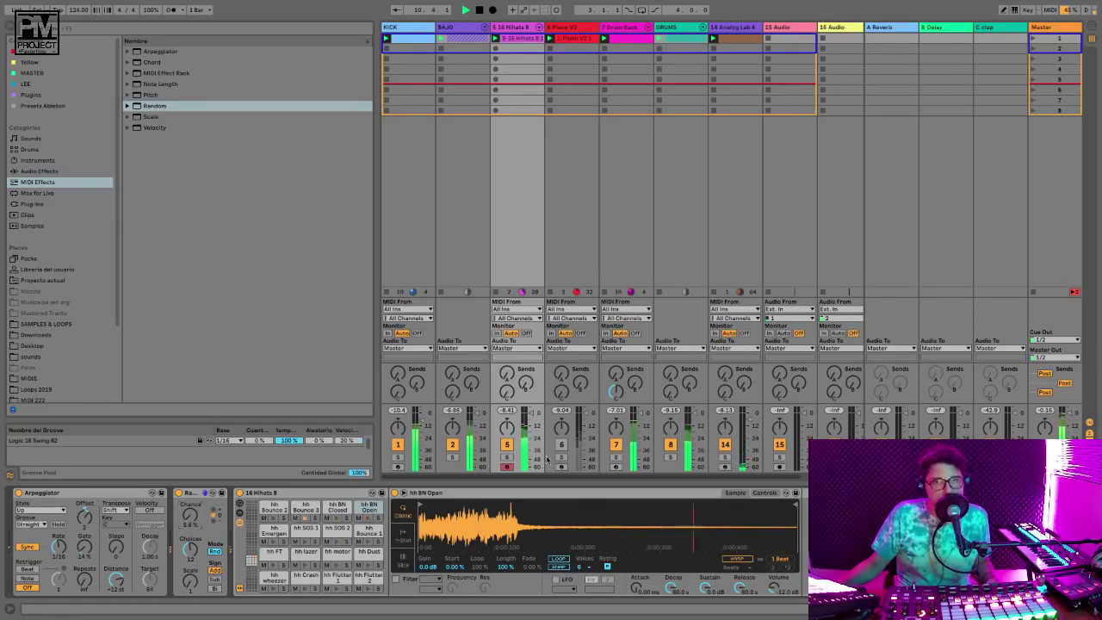
Switch the hh BN Open sample to 1-Shot mode, shorten it to its initial burst and lengthen its Fade Out to 64 ms
left_click(401, 531)
left_click_drag(793, 506, 523, 506)
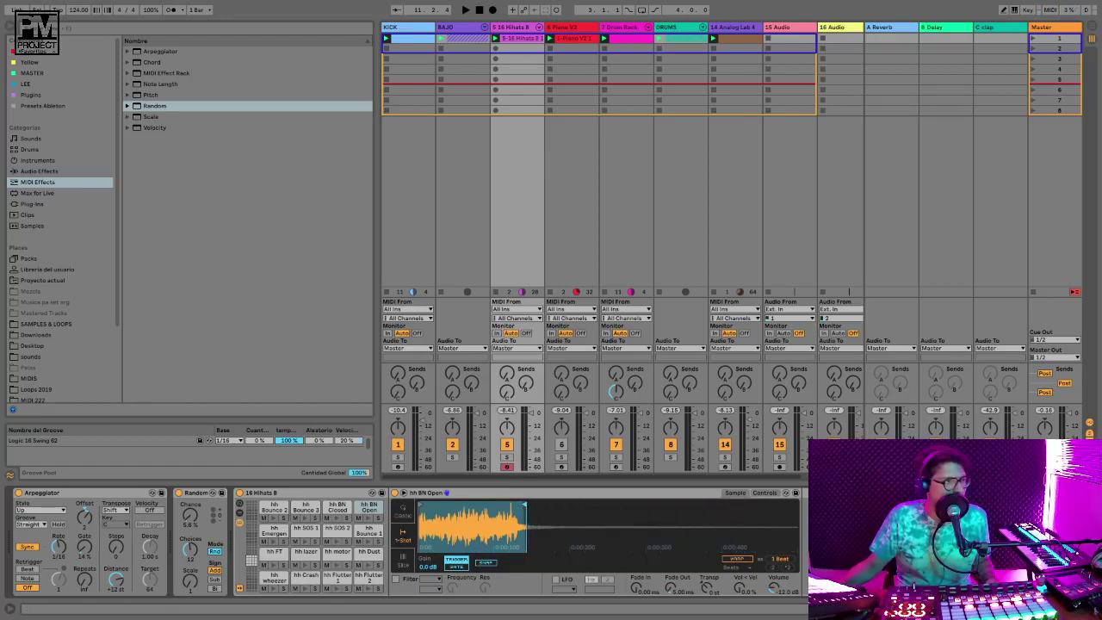
left_click_drag(527, 506, 517, 506)
key("space")
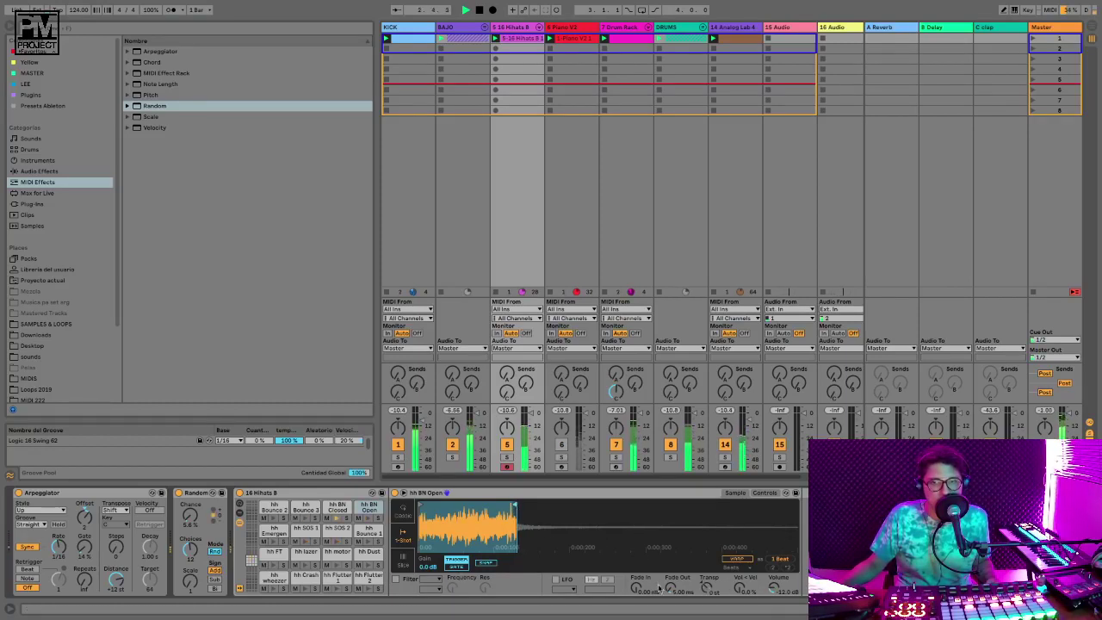
left_click_drag(670, 588, 670, 558)
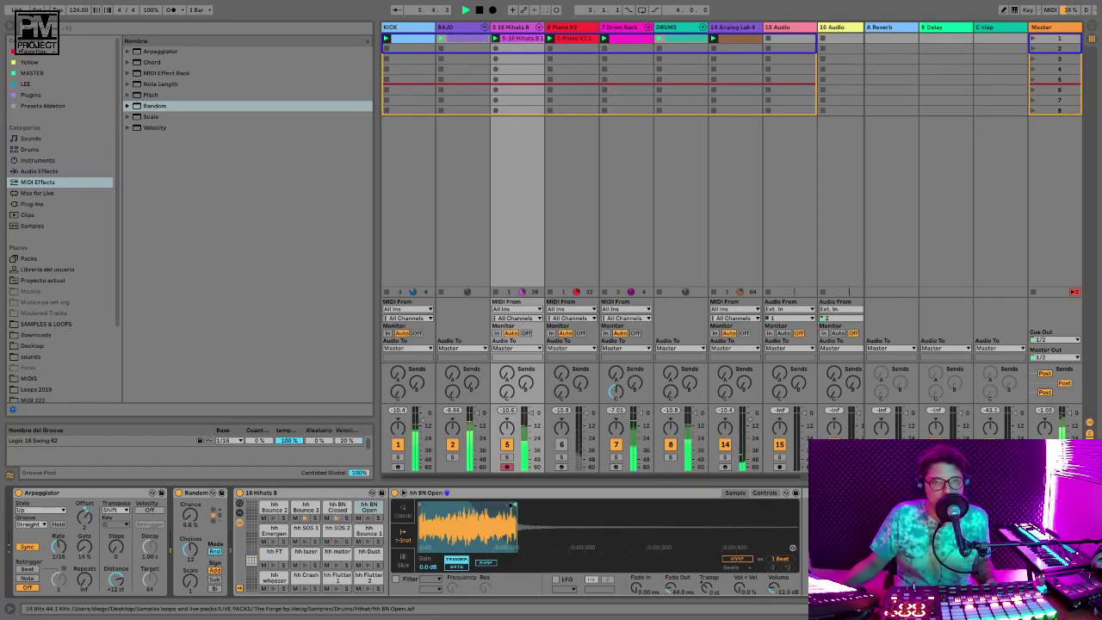
left_click_drag(515, 507, 500, 506)
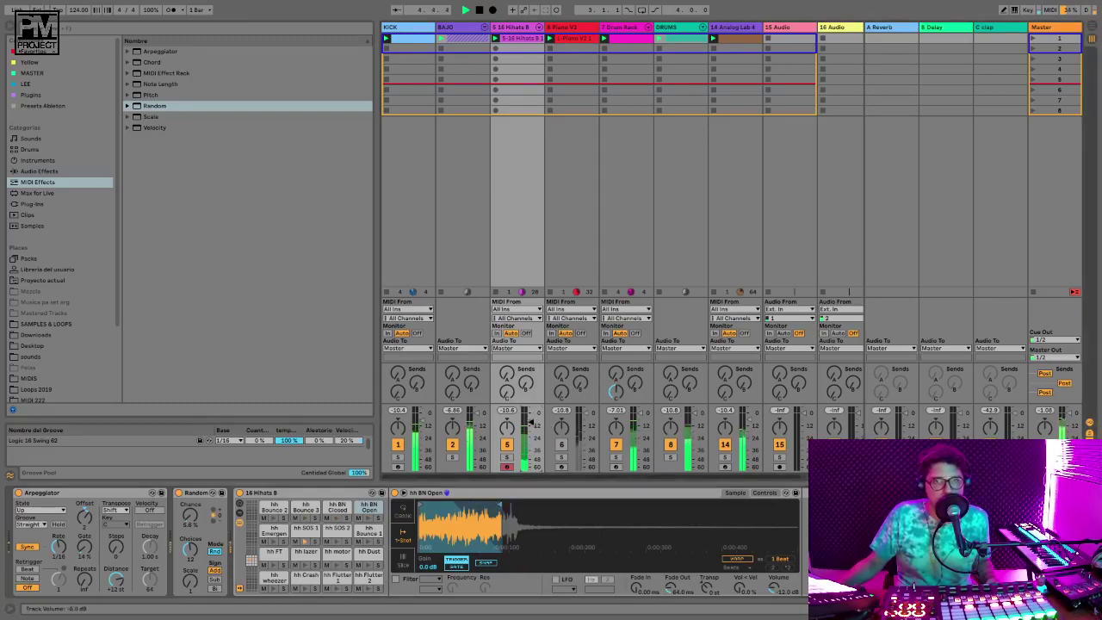
Lower the 16 Hihats B track volume slightly, raise Random's Chance to about 46 % and set the Arpeggiator style to Down
left_click_drag(529, 417, 531, 424)
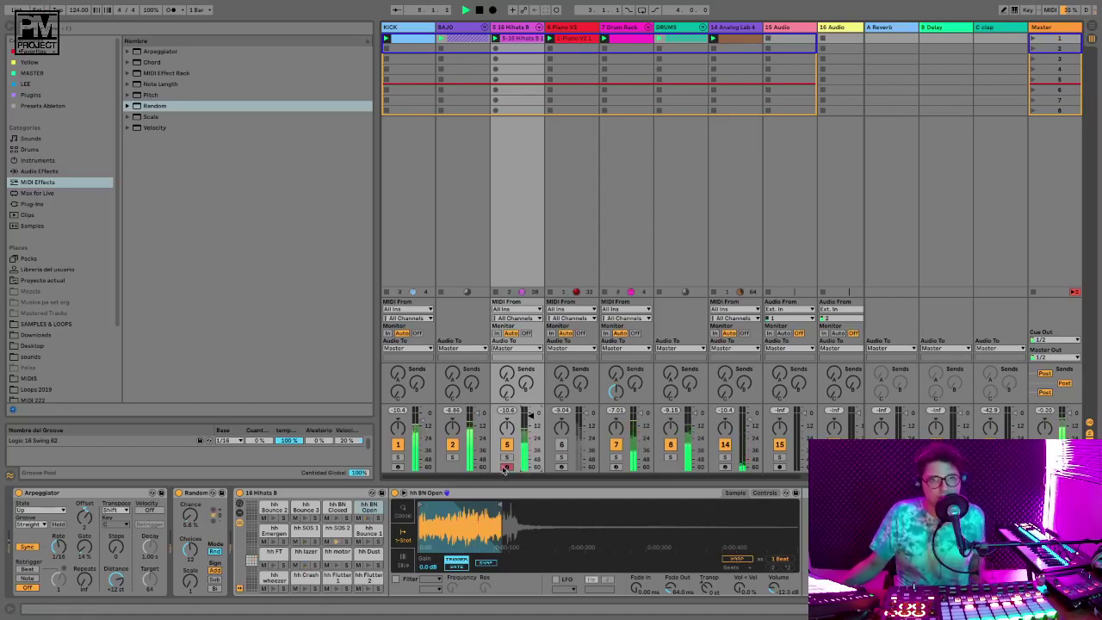
left_click_drag(193, 519, 193, 503)
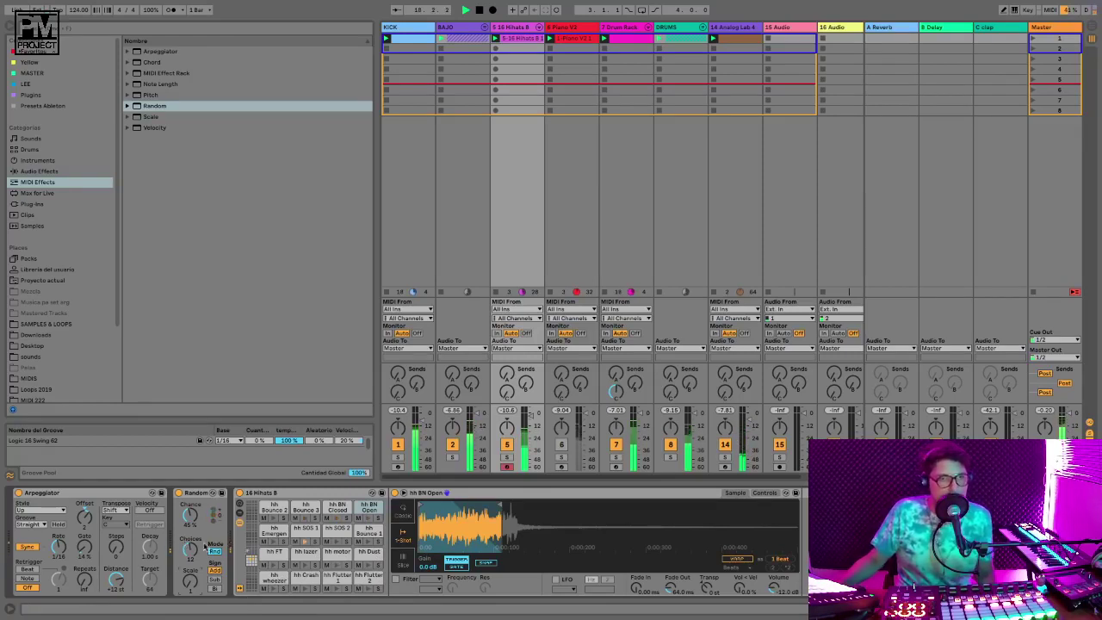
left_click(40, 511)
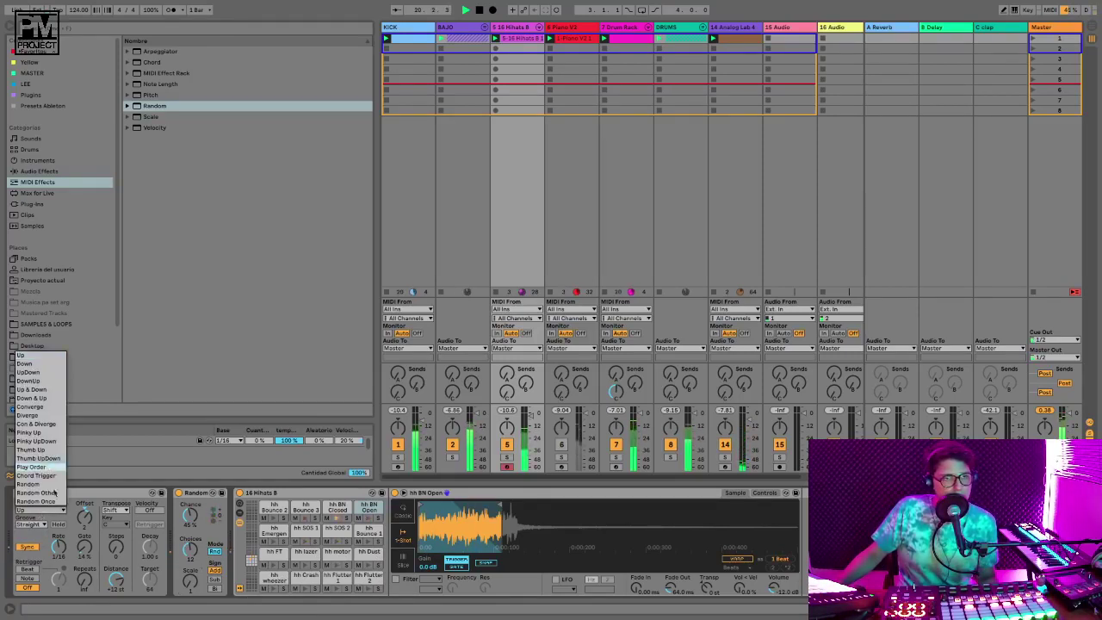
left_click(28, 365)
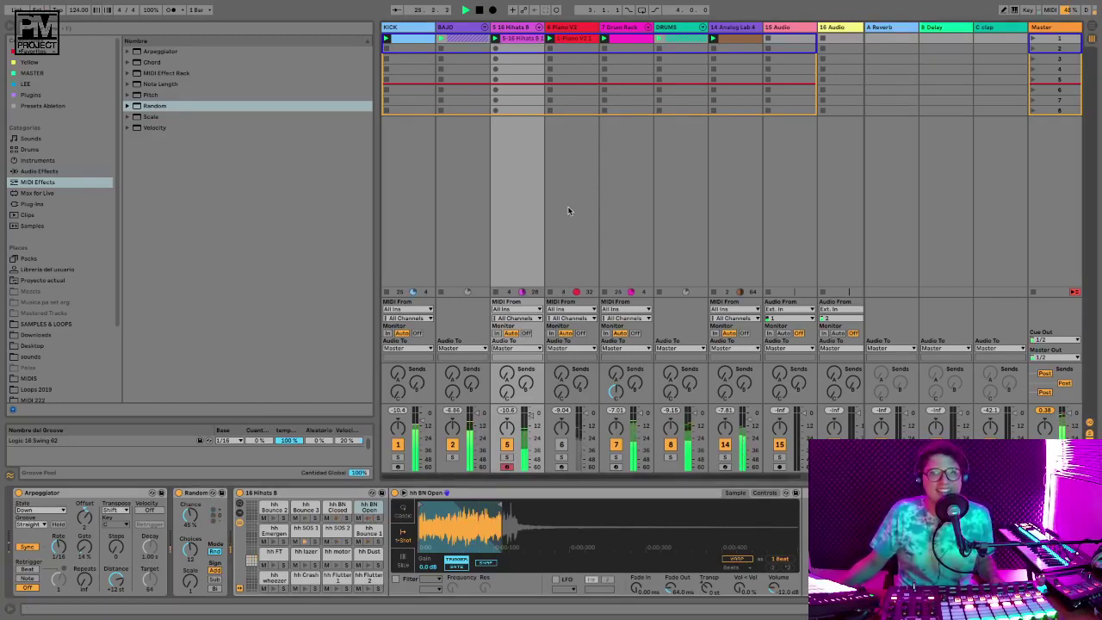
left_click(520, 28)
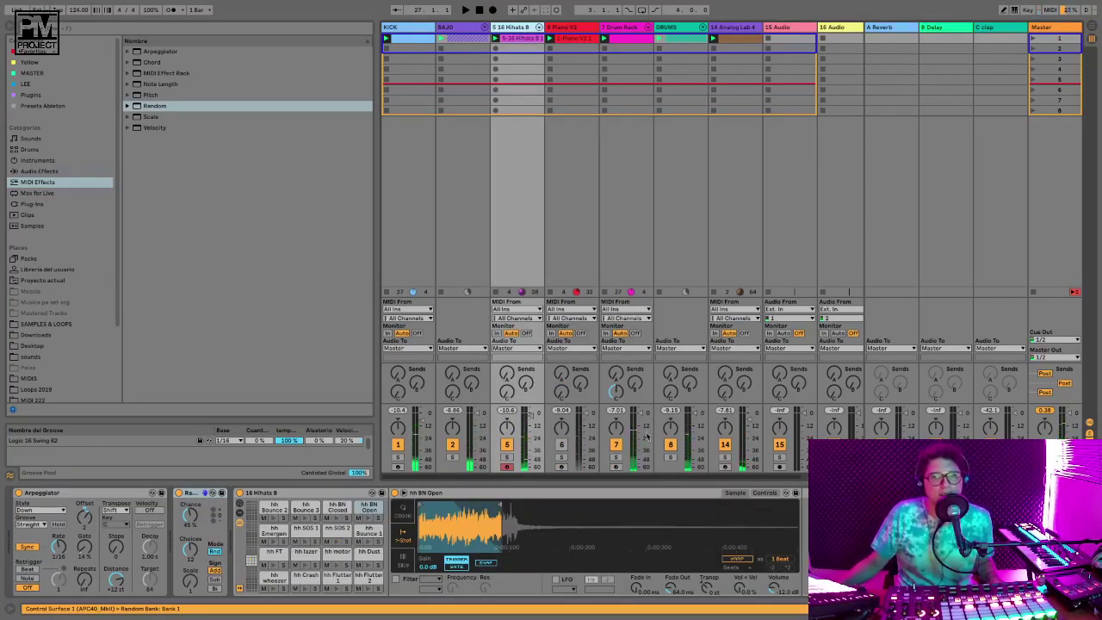
left_click(560, 444)
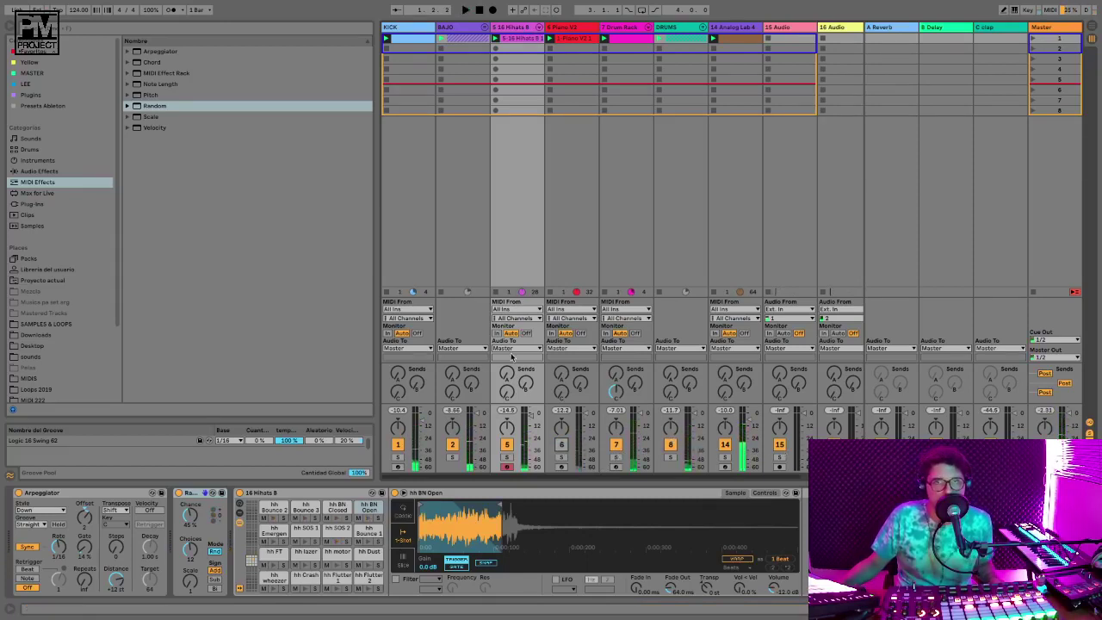
Unfold the BAJO group, solo Bass 2, and play its clip with the notes shown unfolded in the piano roll
left_click(485, 28)
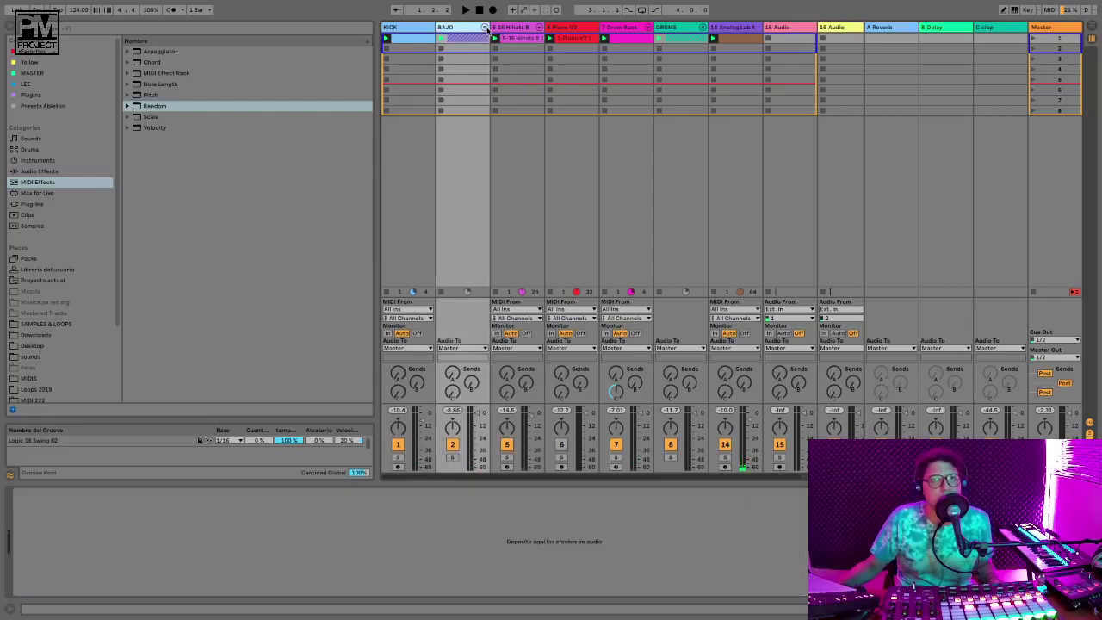
left_click(560, 459)
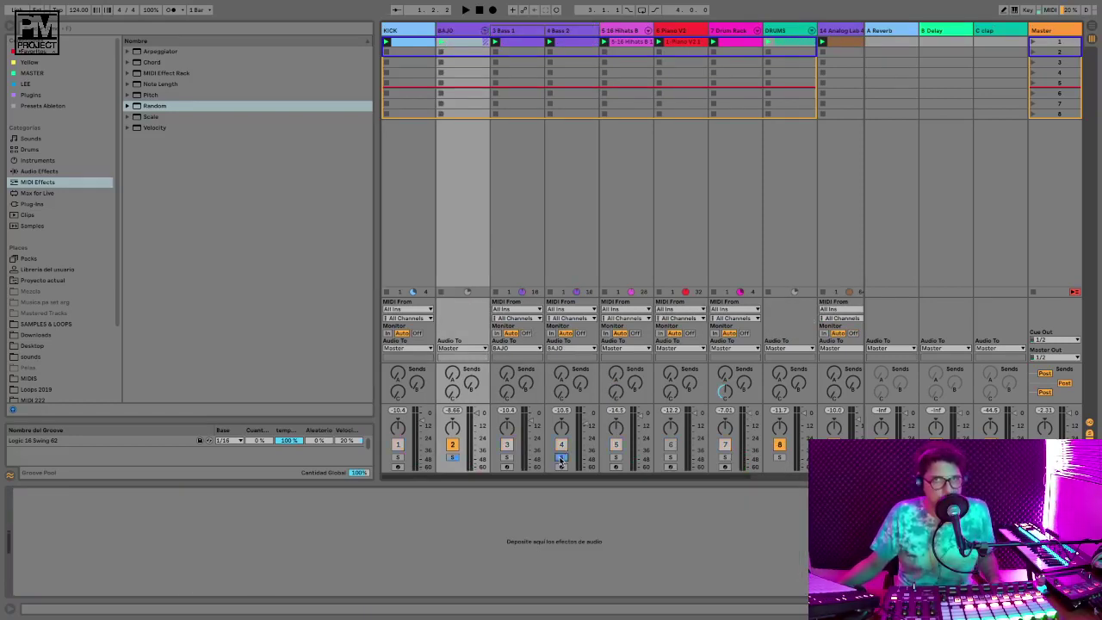
left_click(566, 33)
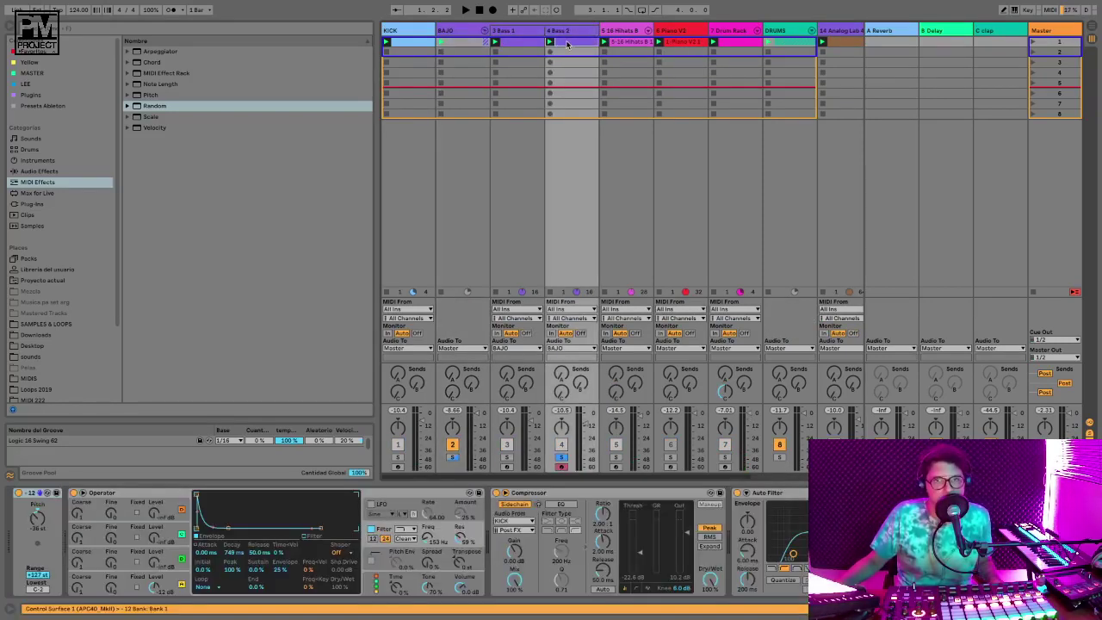
key("space")
key("shift+Tab")
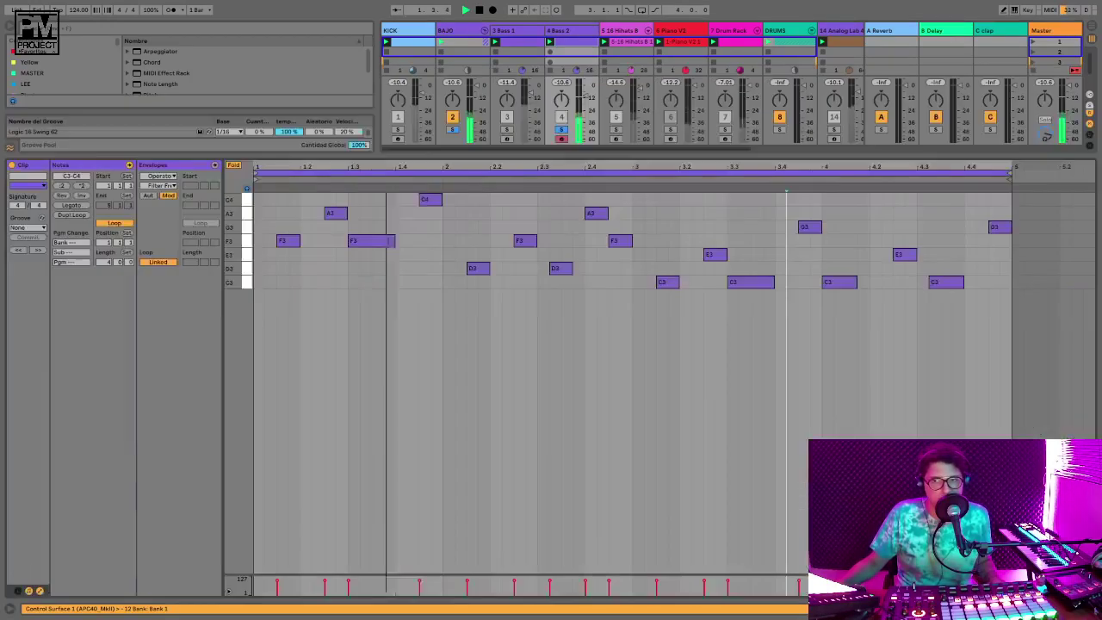
left_click(234, 165)
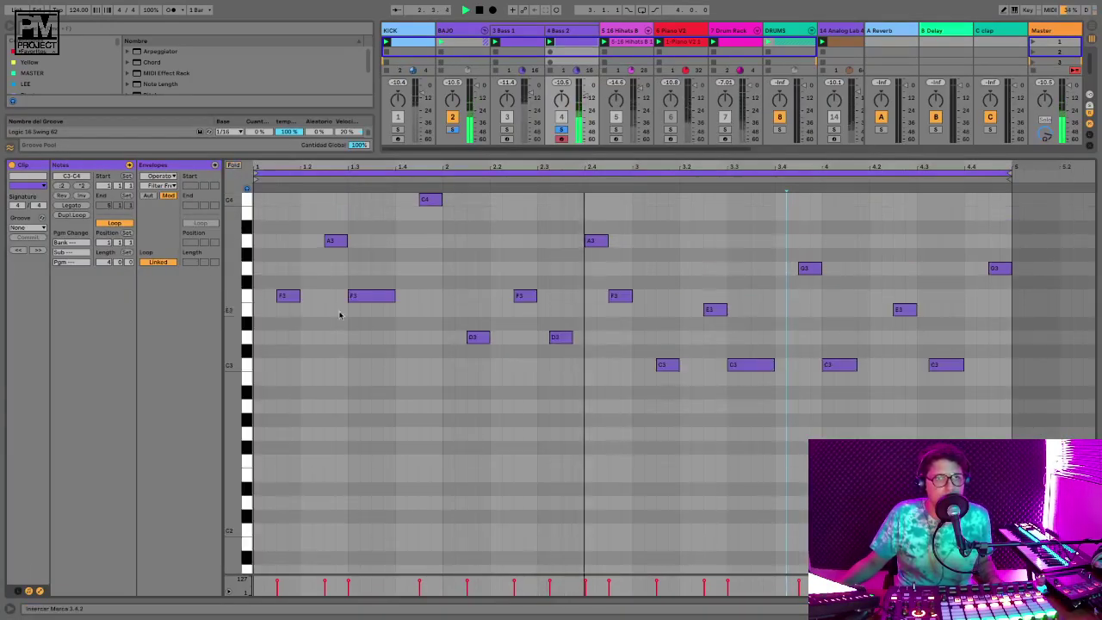
key("space")
Lower the A3 note at 1.2.3 in the Bass 2 clip to F3
left_click(336, 241)
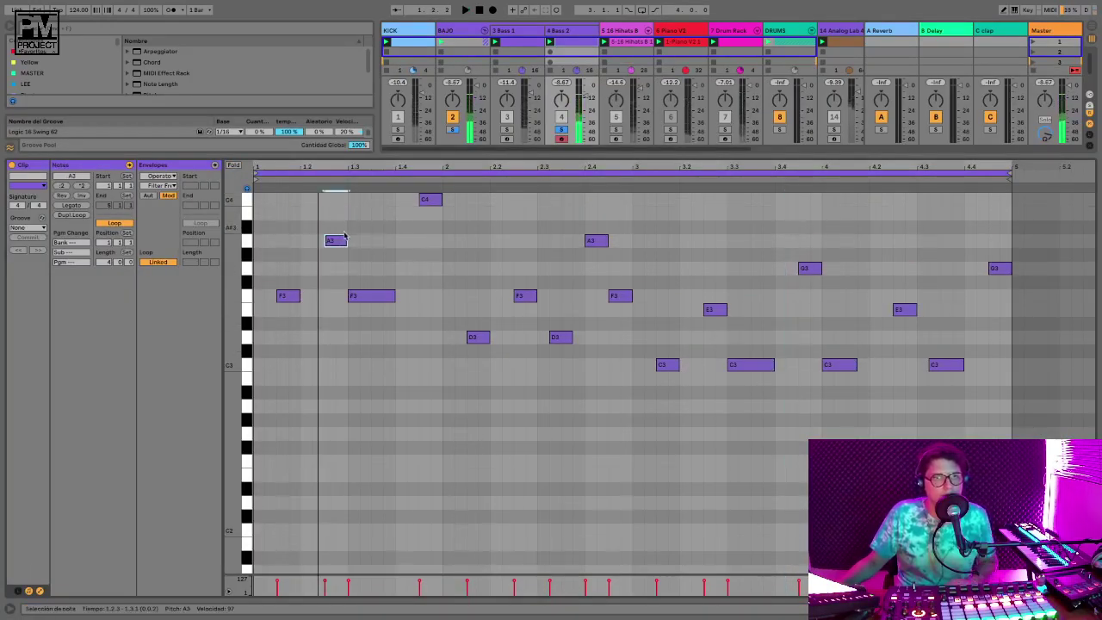
key("Down")
key("Down")
key("Down")
key("Down")
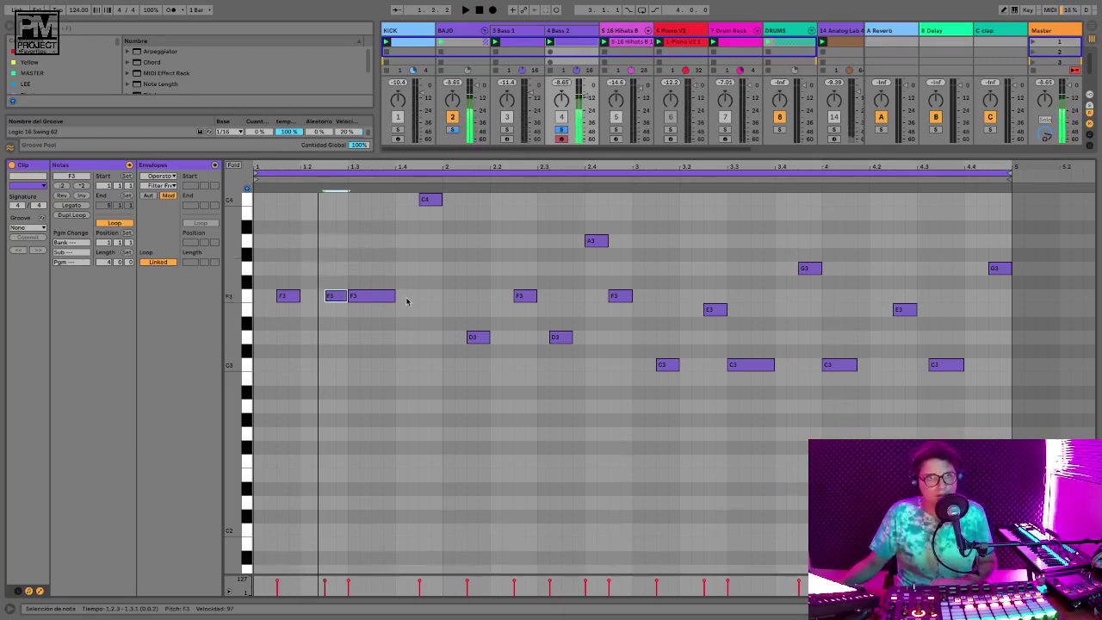
Add a short F3 at 1.4.2 and a short D3 at 2.2.2 to the Bass 2 clip, playing the bassline to check
key("space")
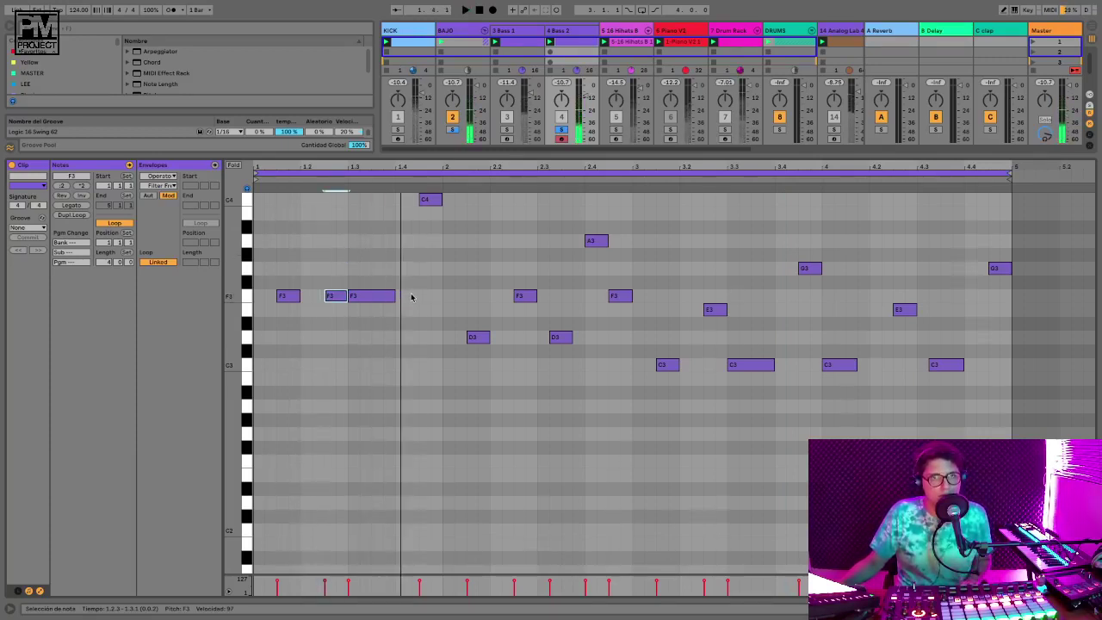
double_click(412, 296)
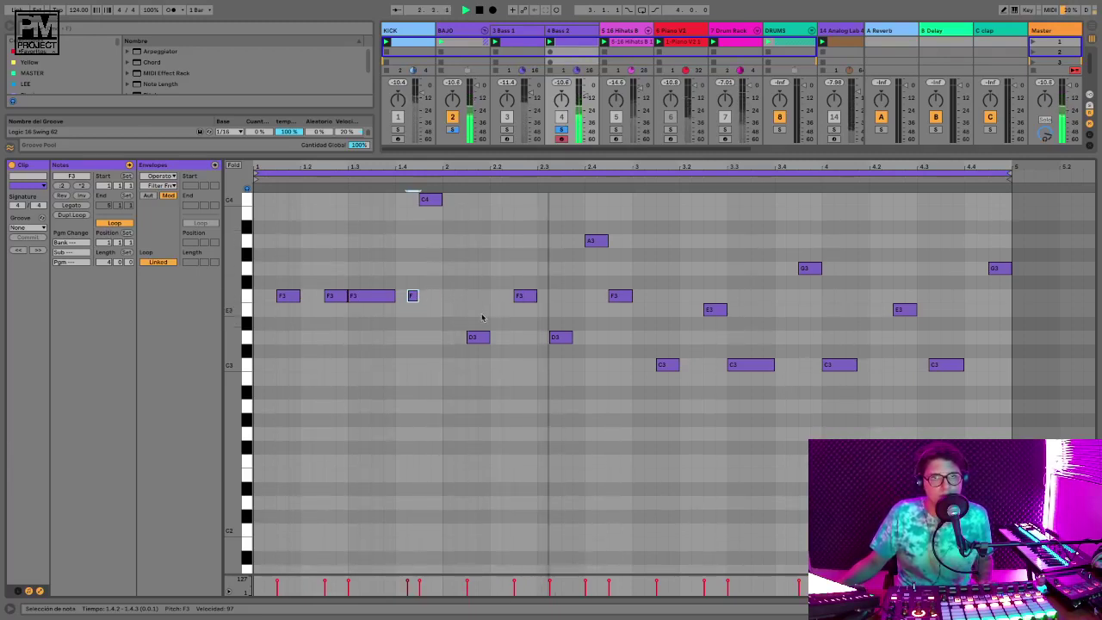
key("space")
double_click(507, 338)
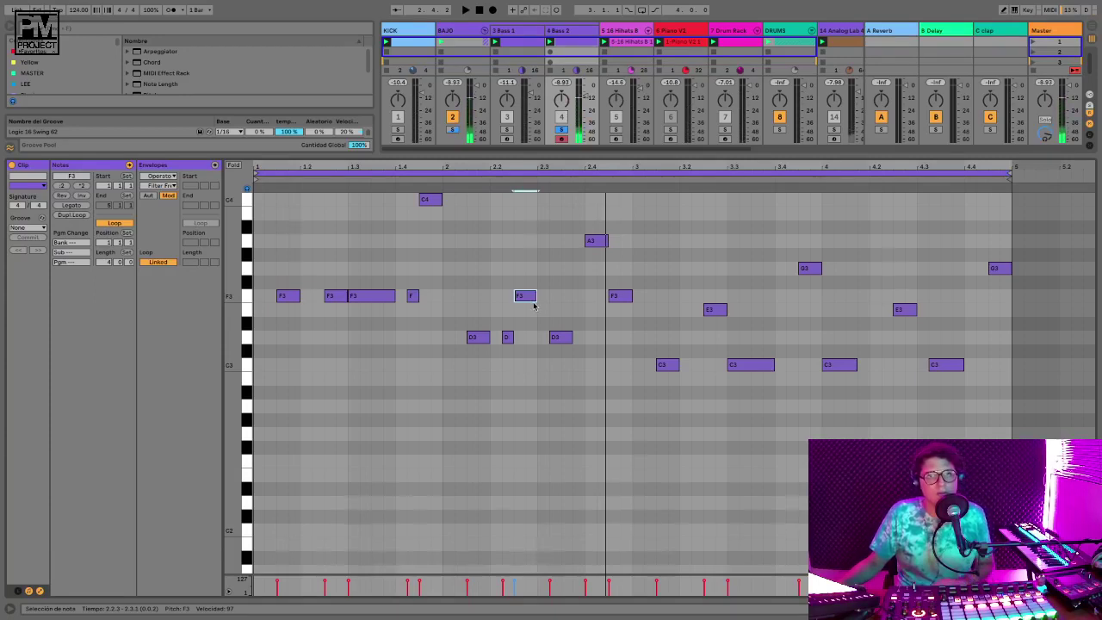
key("space")
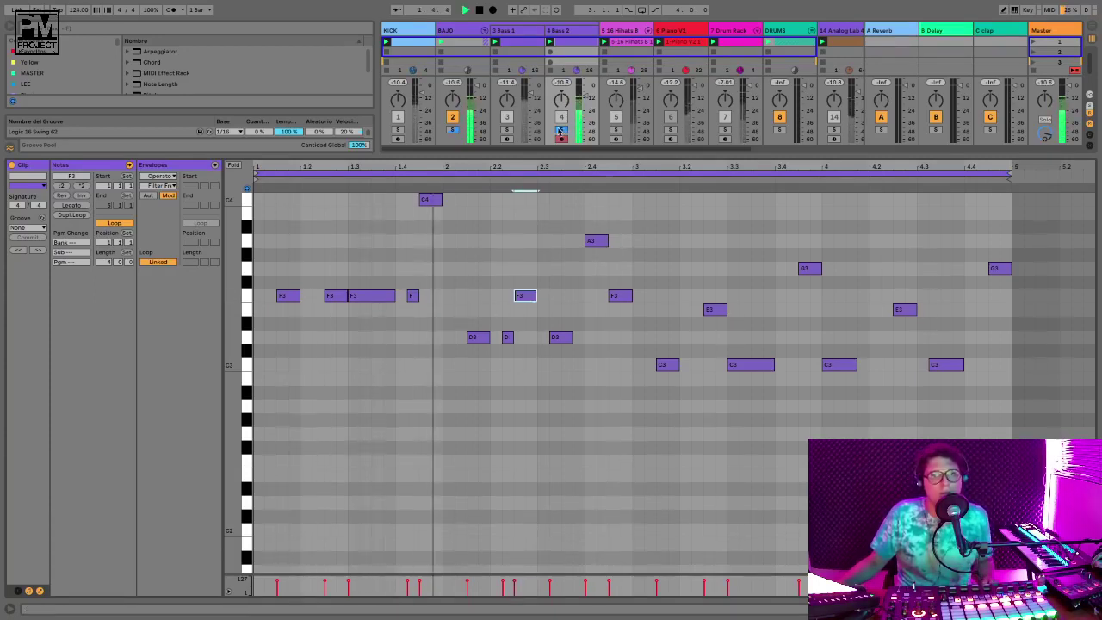
key("space")
Halve the length of the C4 note before bar 2, add a short A3 at 1.4.4, and play the bassline
left_click_drag(441, 199, 429, 199)
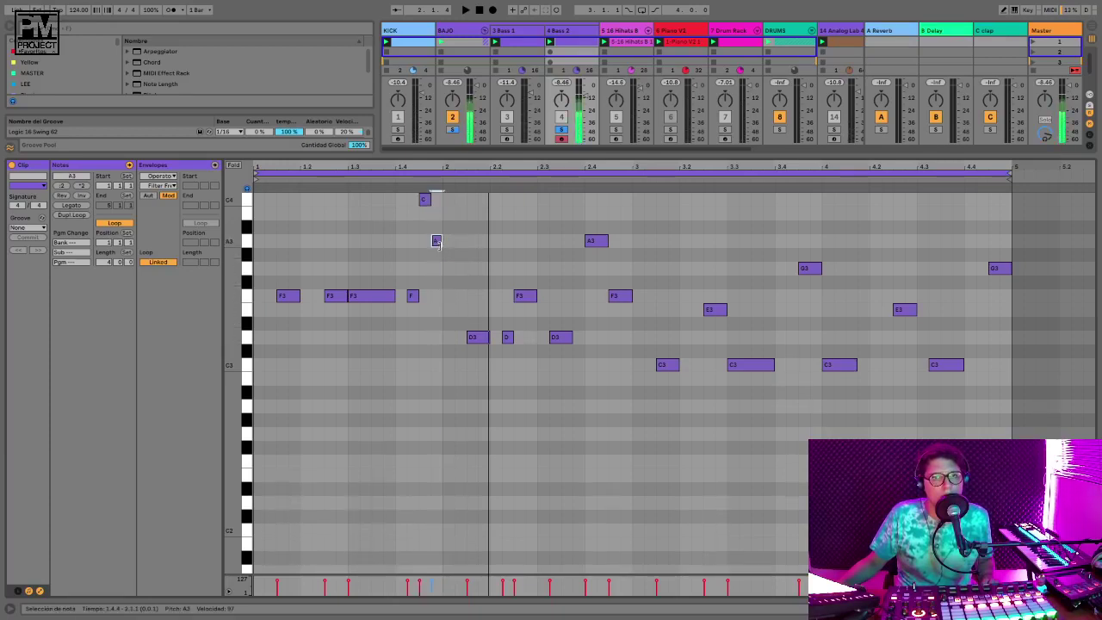
key("space")
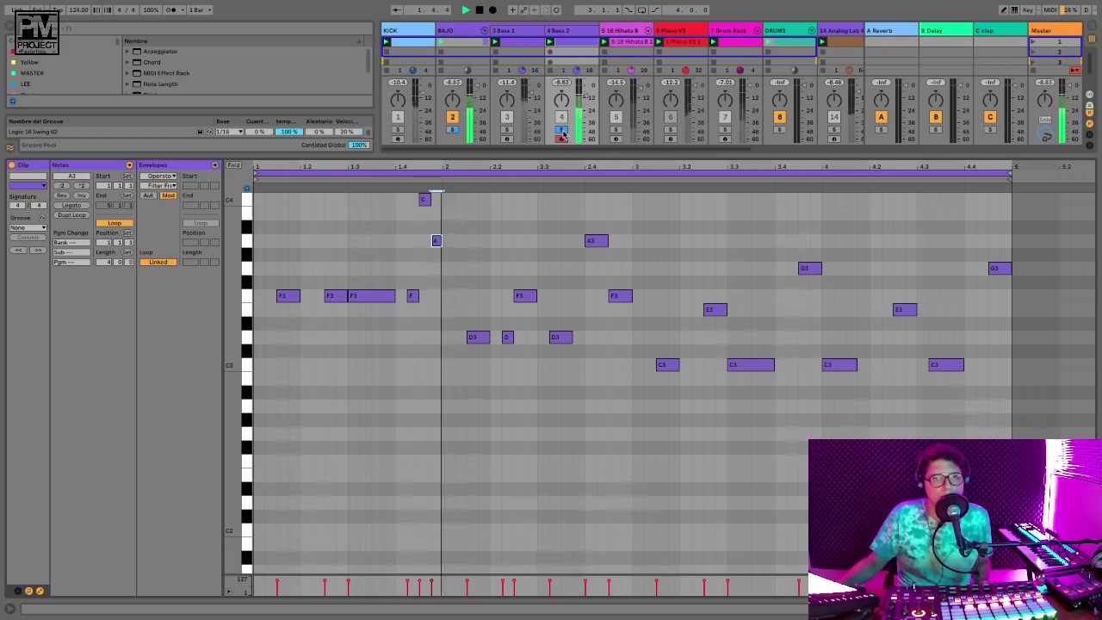
key("space")
Delete the short D3 at 2.2.2, lower the F3 note at 2.2.3 to D3, and play the bassline
left_click(508, 336)
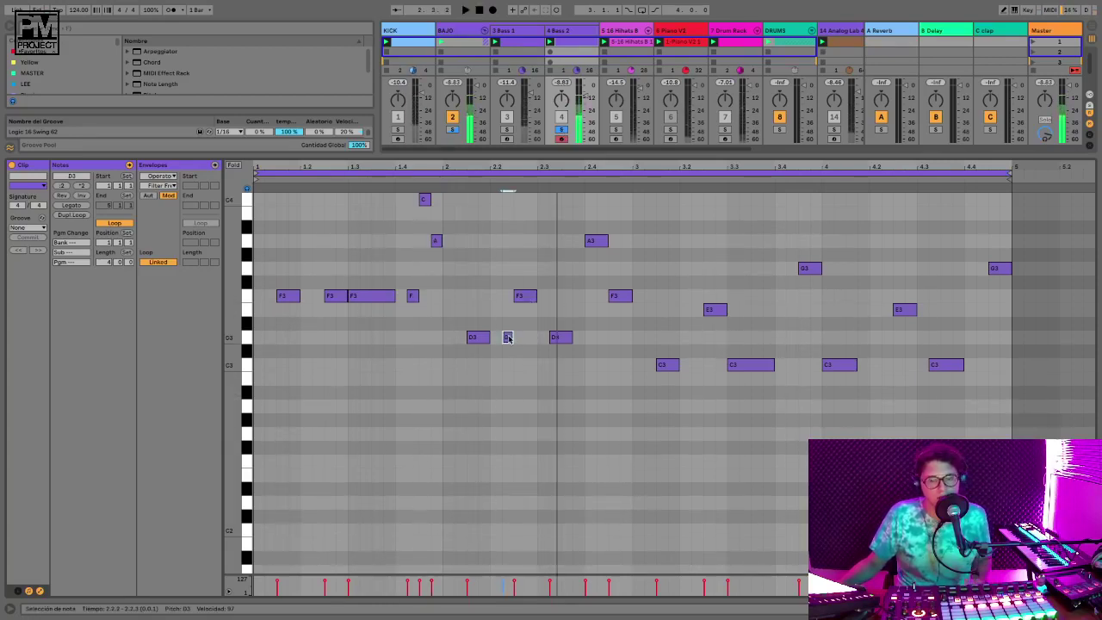
key("Delete")
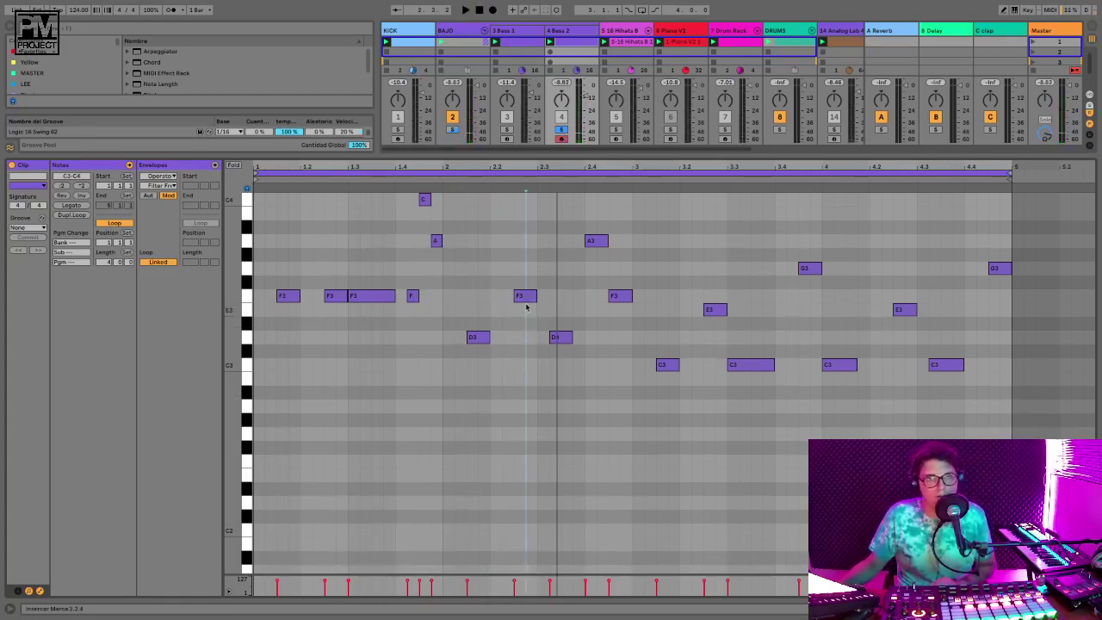
left_click(526, 298)
key("Down")
key("Down")
key("Down")
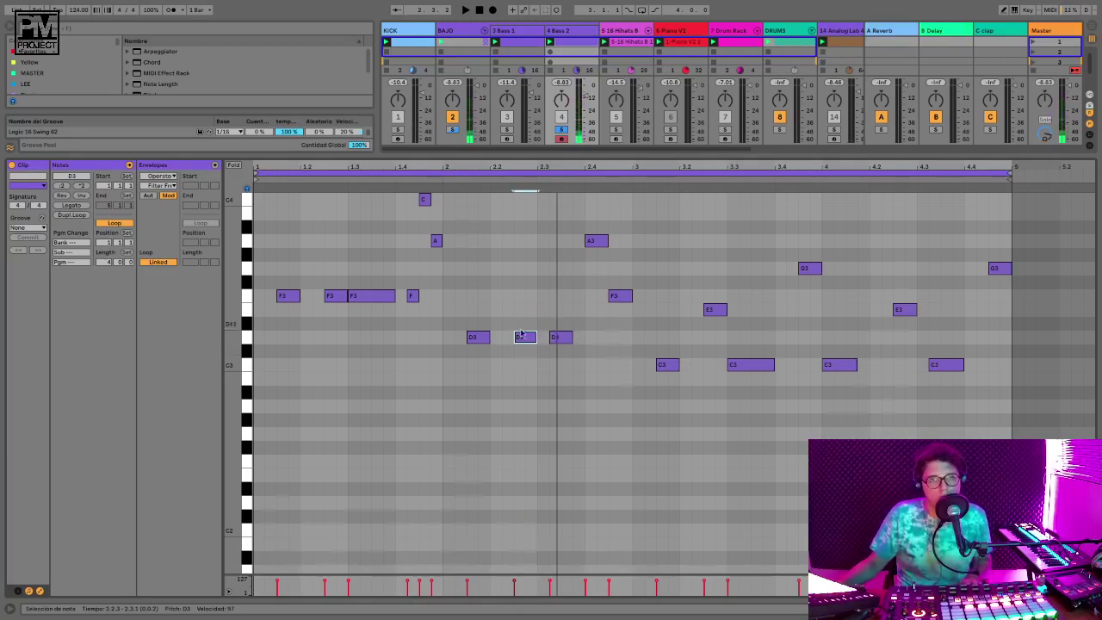
key("space")
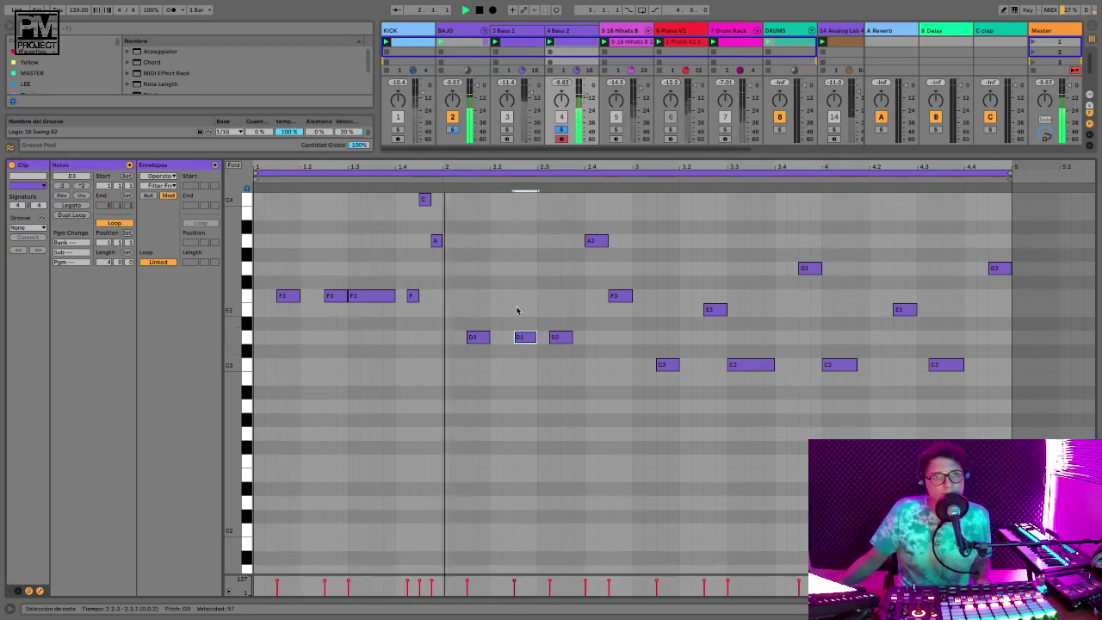
Shorten the A3 at 2.4.1 to a sixteenth, add a short C4 at 2.4.2, and play the bassline
key("space")
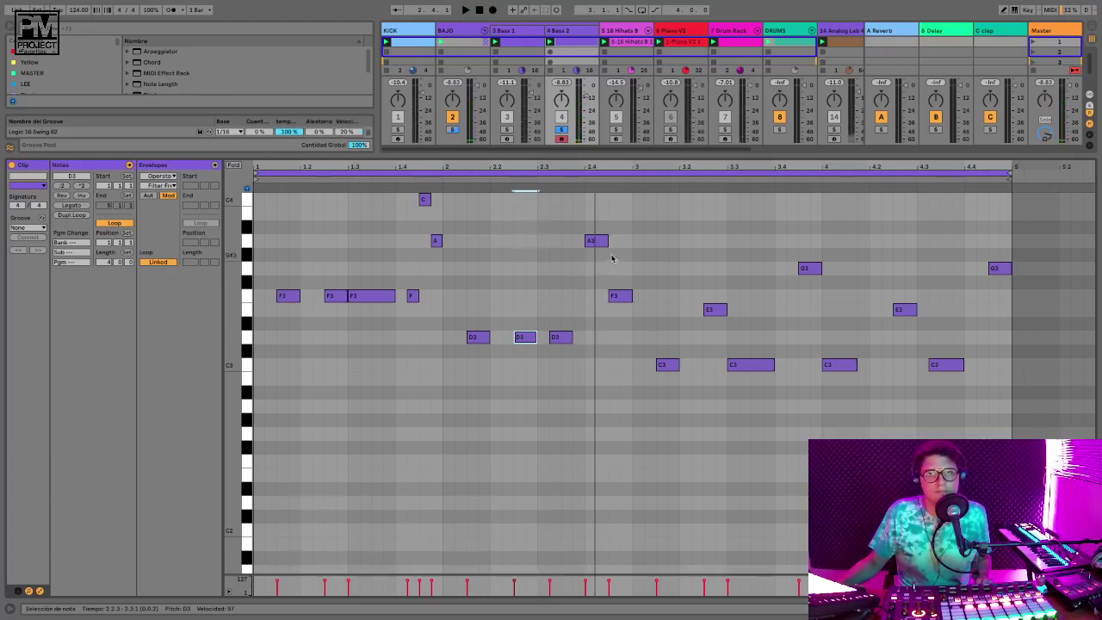
left_click_drag(604, 240, 595, 240)
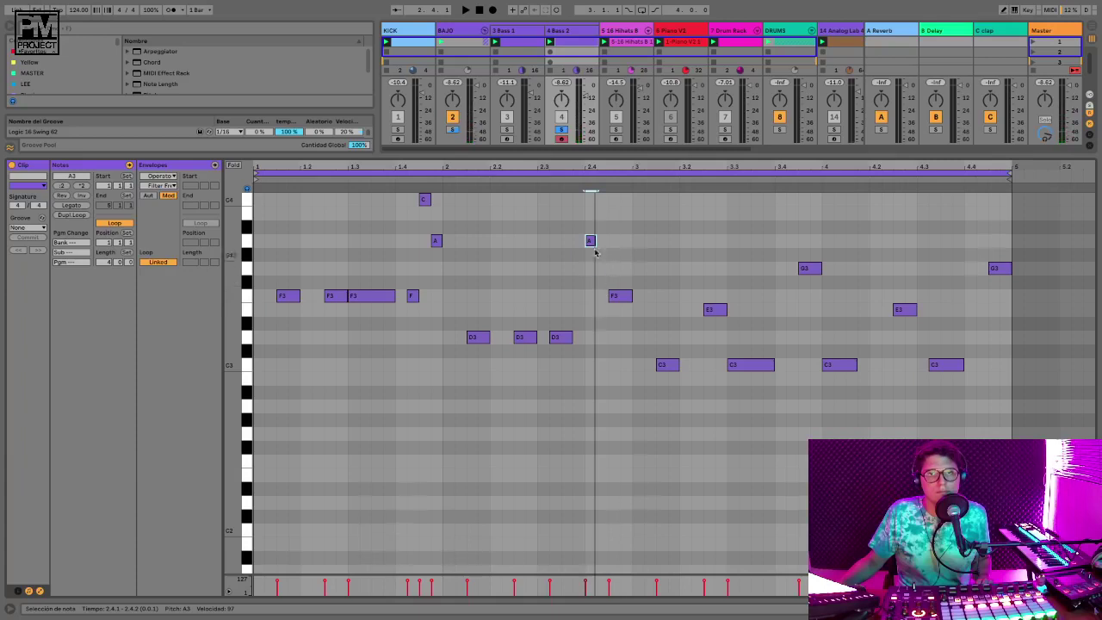
double_click(602, 199)
key("space")
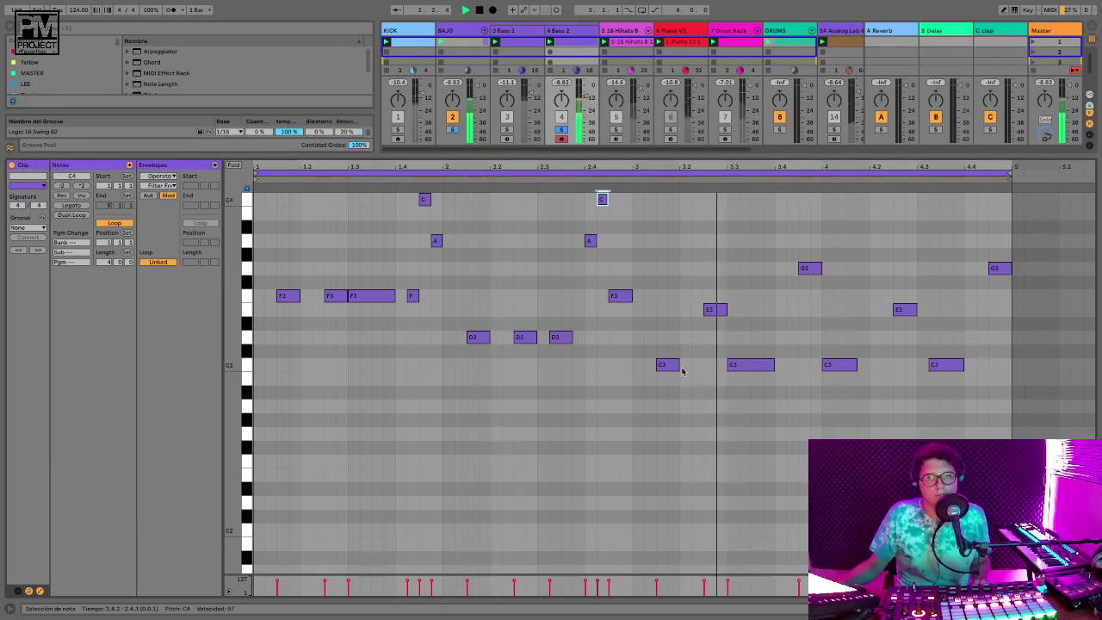
key("space")
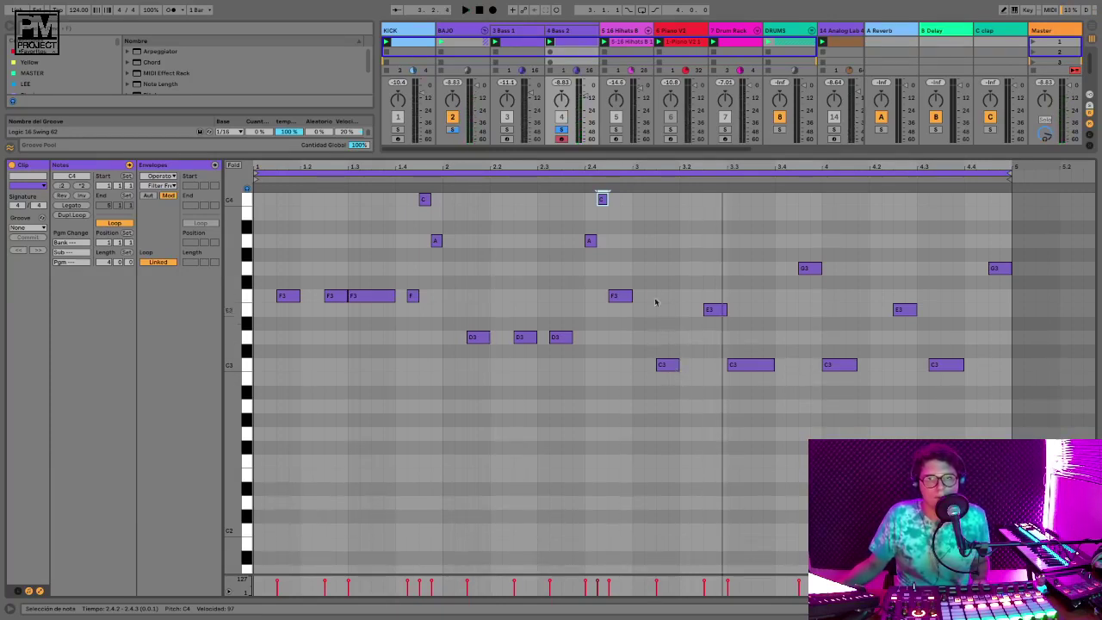
Try a short A3 at 3.1.2 in the Bass 2 clip while playing, and delete it
double_click(649, 242)
key("space")
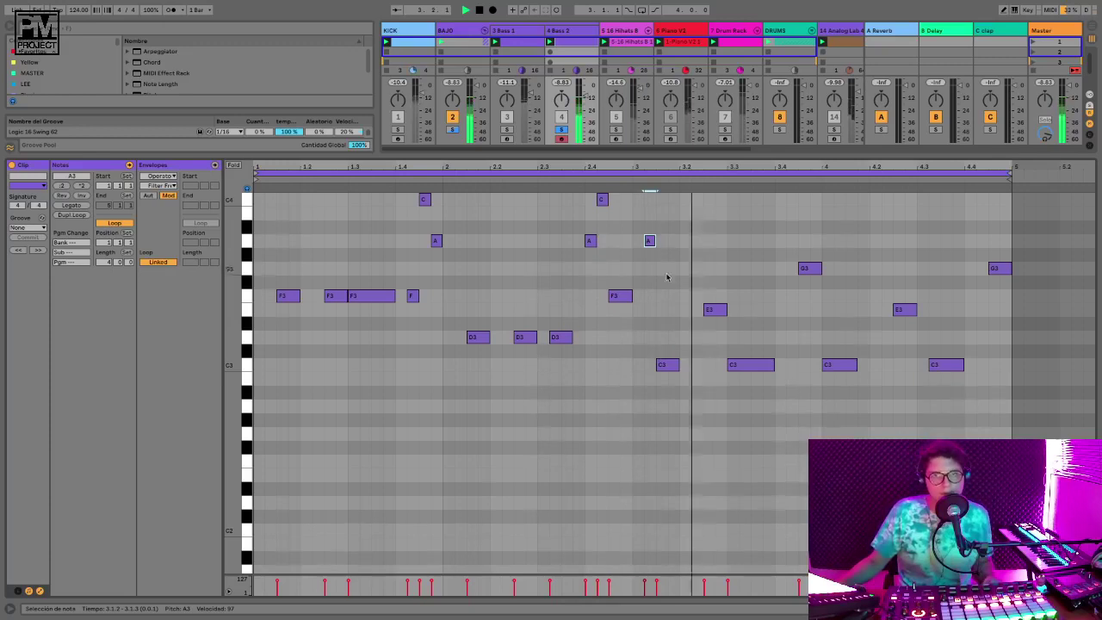
double_click(650, 241)
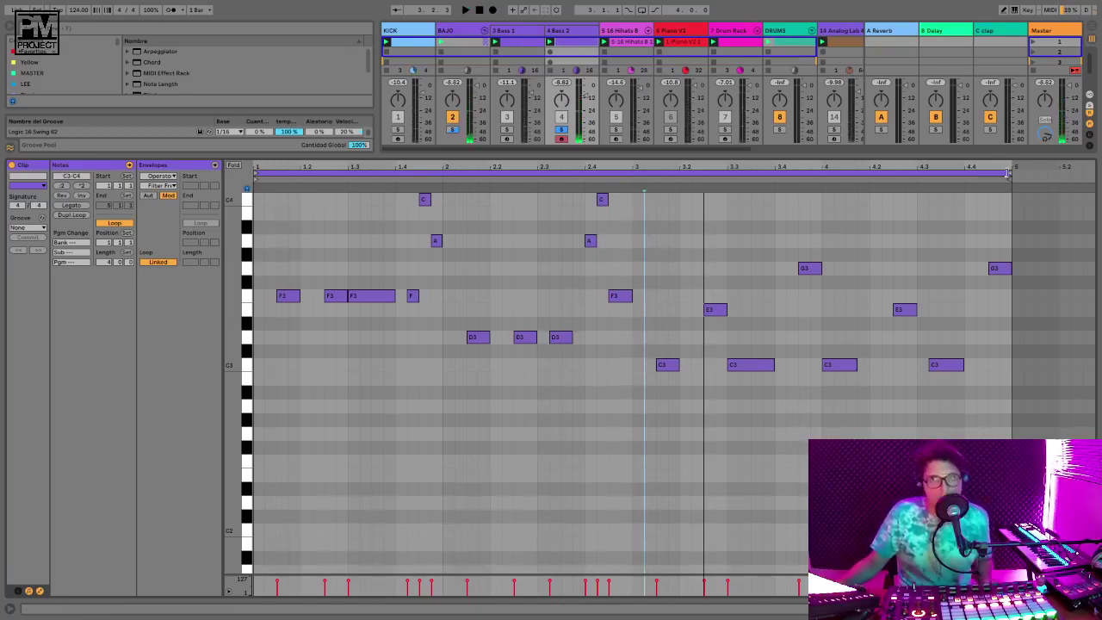
Shorten the Bass 2 clip's loop to the first two bars, listen to it, and copy the clip to Bass 1
left_click_drag(1007, 173, 632, 174)
key("space")
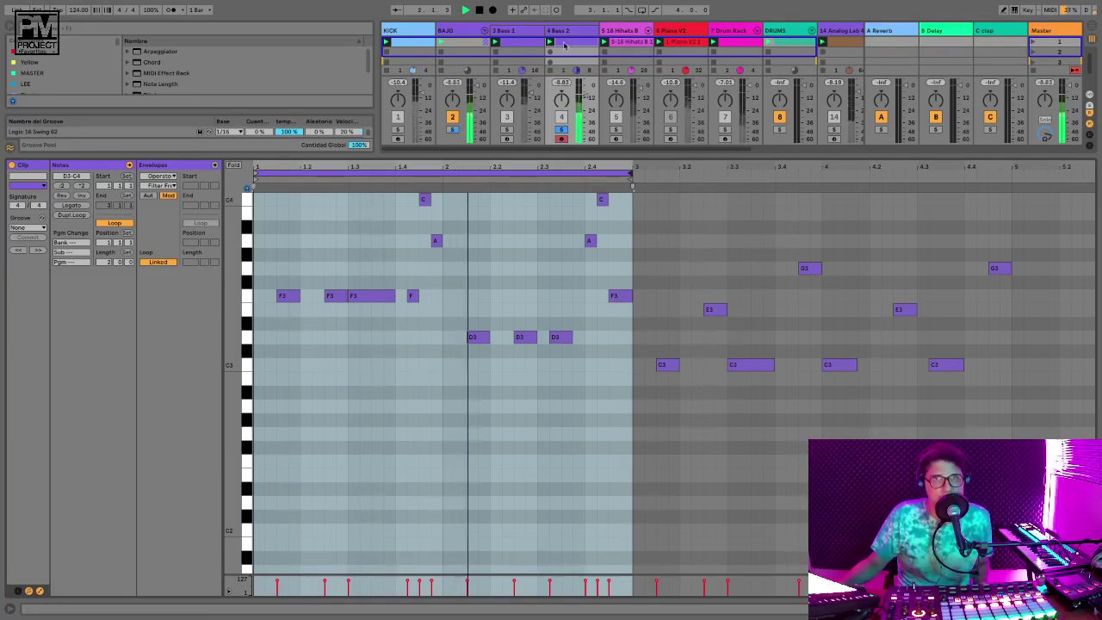
key("space")
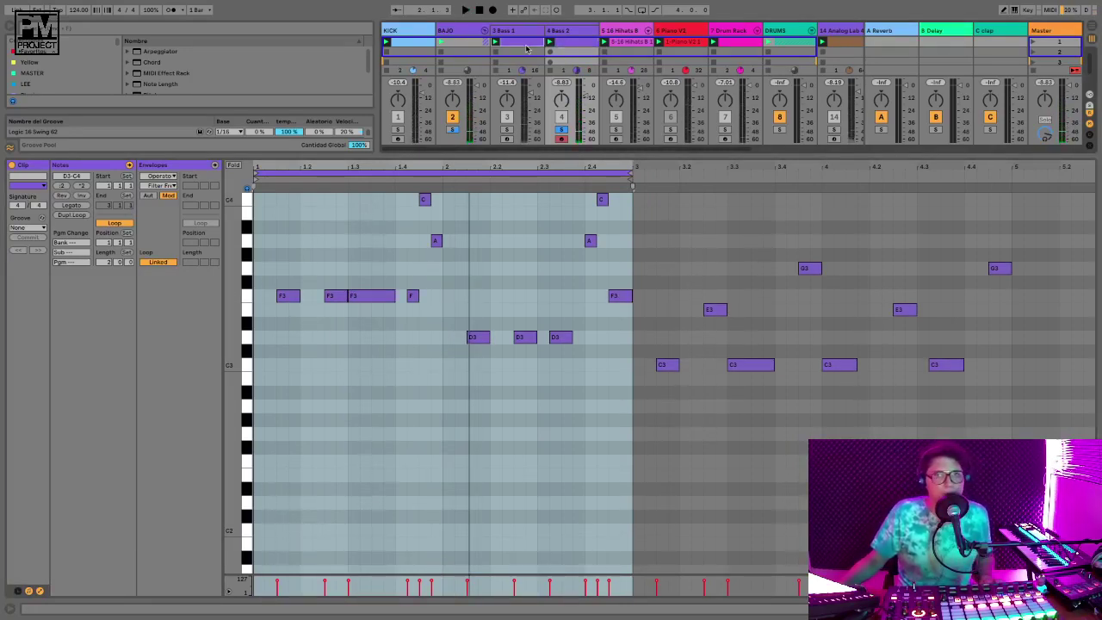
left_click_drag(526, 47, 526, 44)
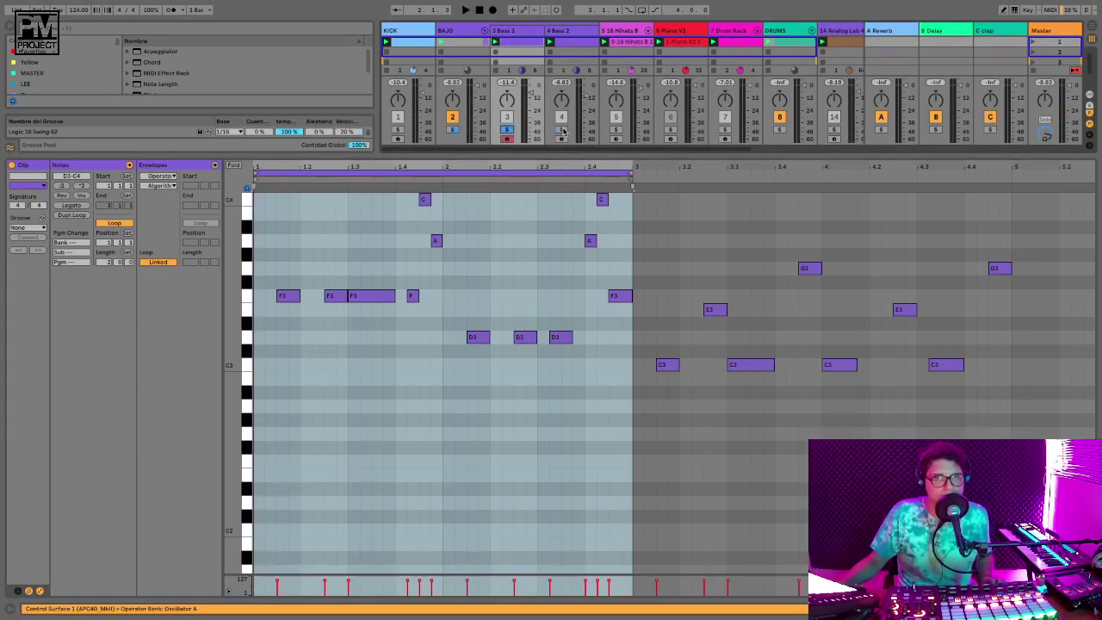
Play the two-bar bassline together with all tracks, viewing the Bass 1 device chain
key("space")
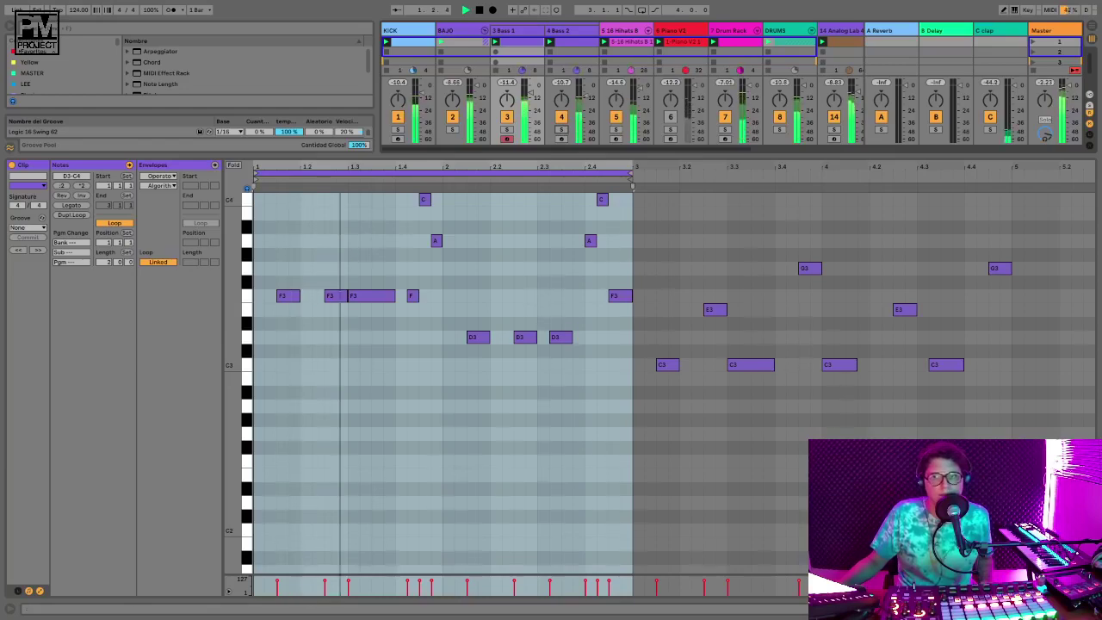
key("shift+Tab")
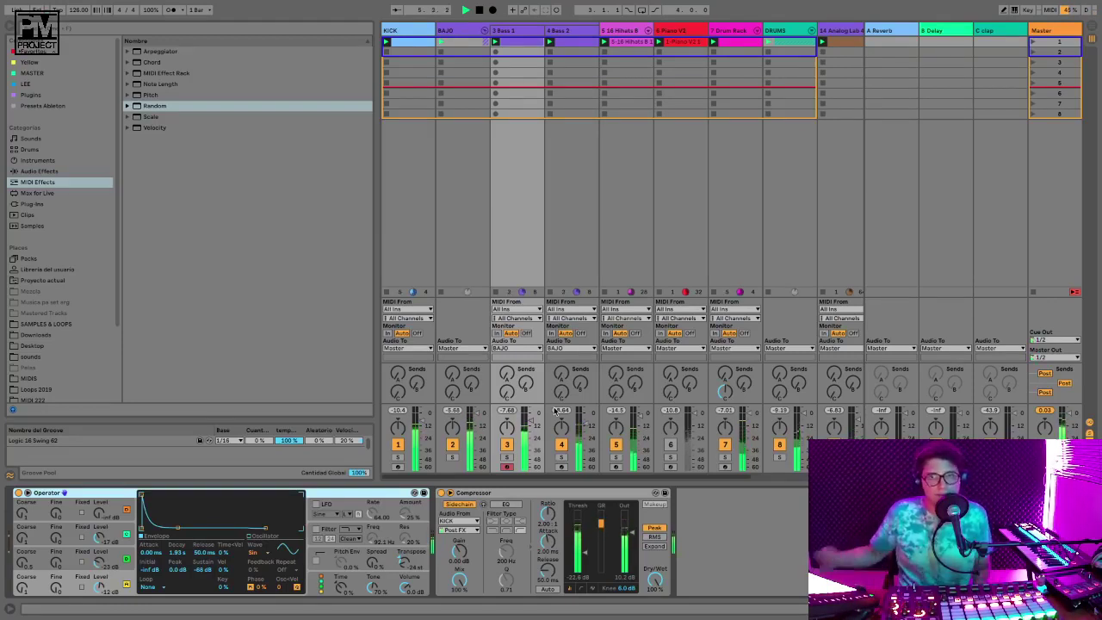
key("space")
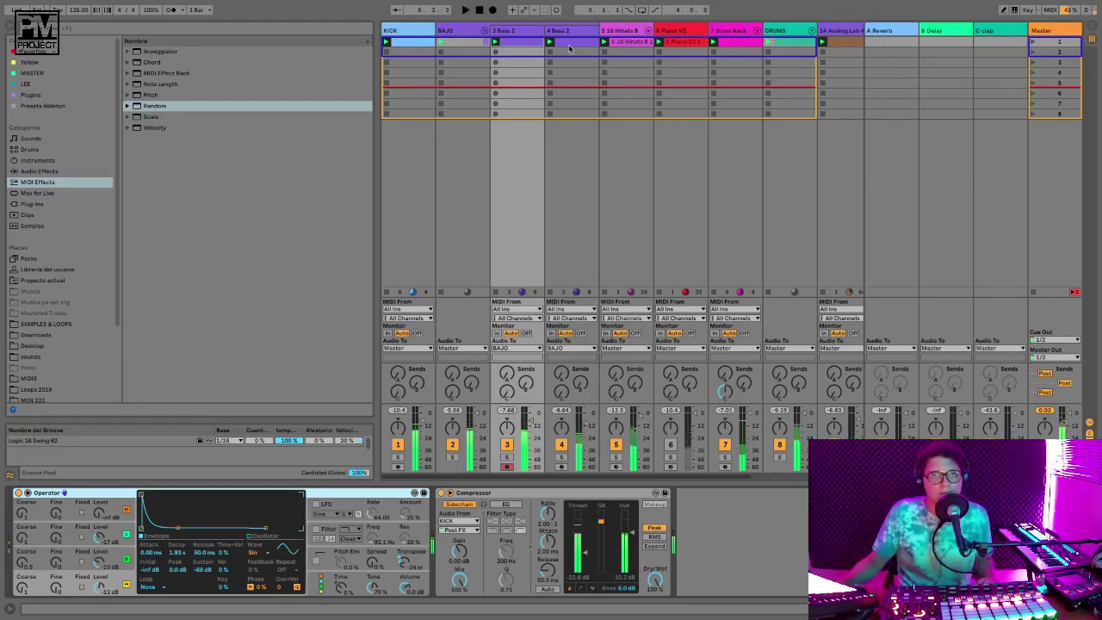
Reopen the Bass 2 clip's notes with the track soloed and extend its loop to four bars while playing
left_click(571, 42)
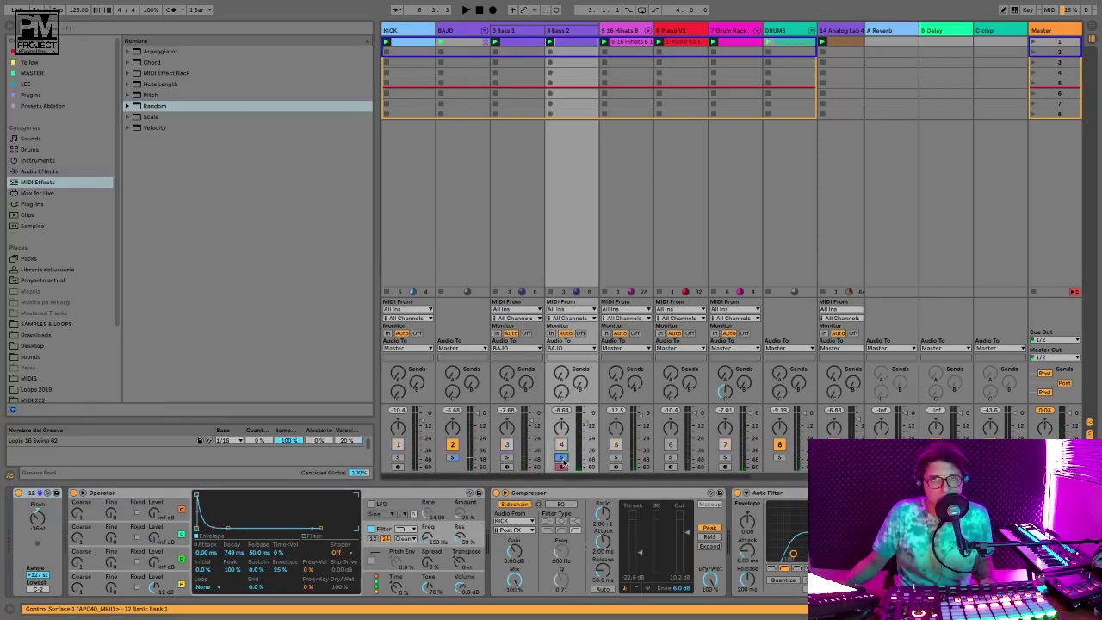
key("shift+Tab")
key("space")
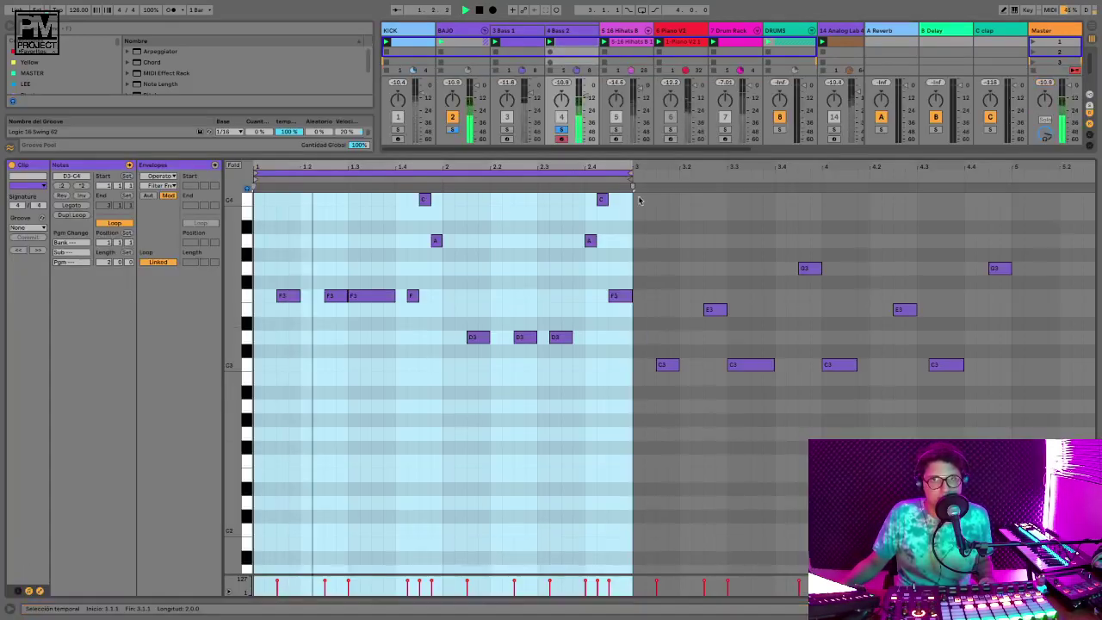
left_click_drag(635, 176, 1012, 175)
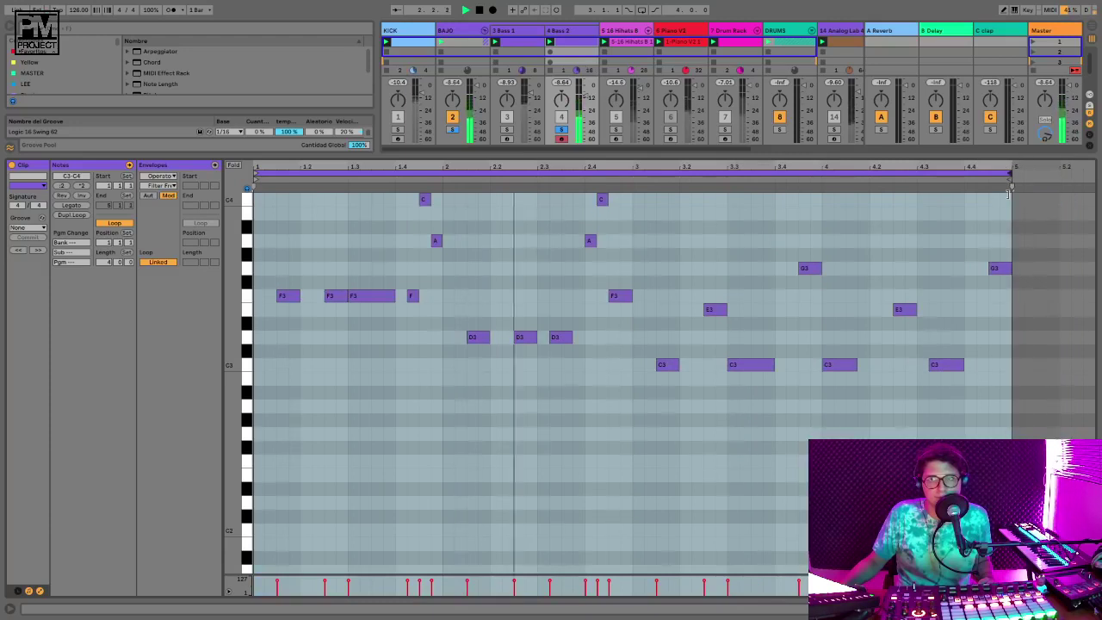
left_click(596, 419)
key("space")
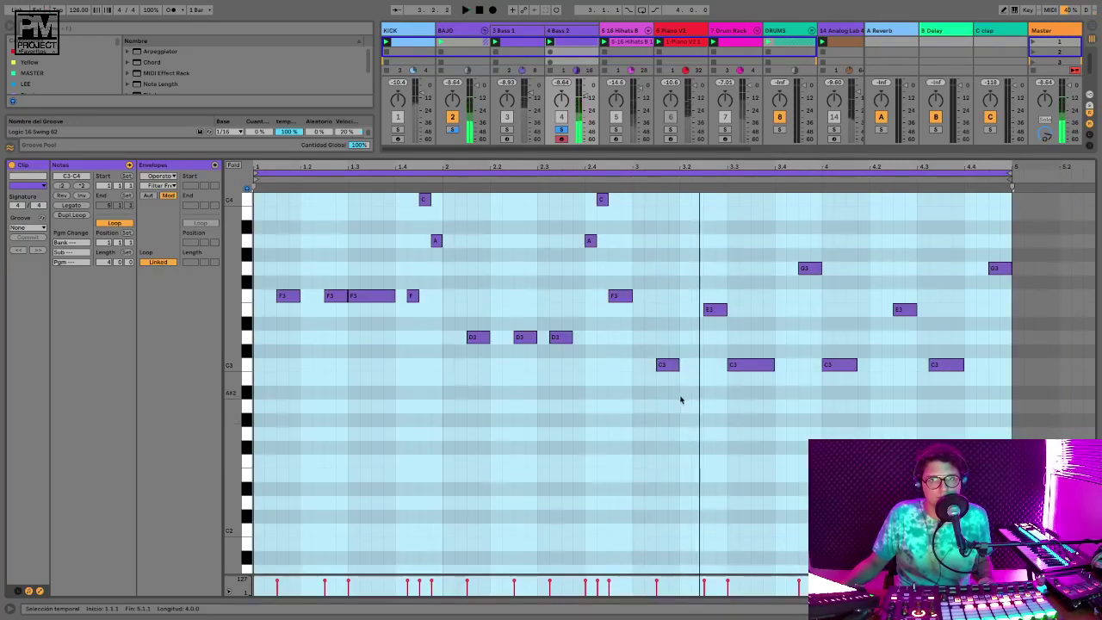
Add a short C3 at 3.2.2 and set the loop to bars 3 and 4 to audition them
left_click(680, 396)
left_click(670, 366)
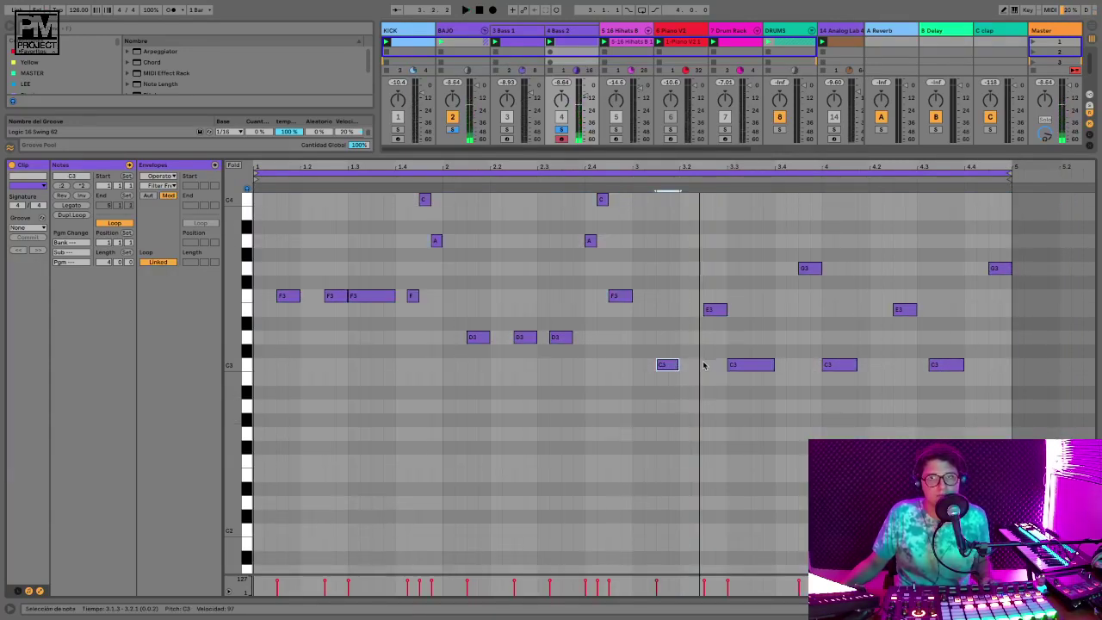
double_click(697, 365)
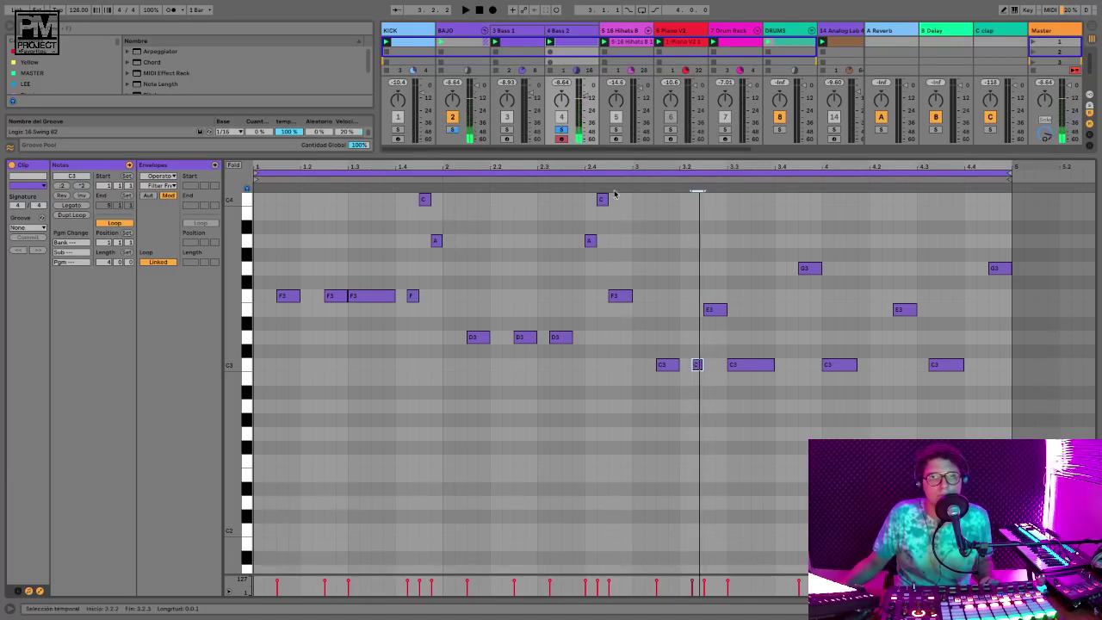
left_click_drag(257, 175, 634, 208)
key("space")
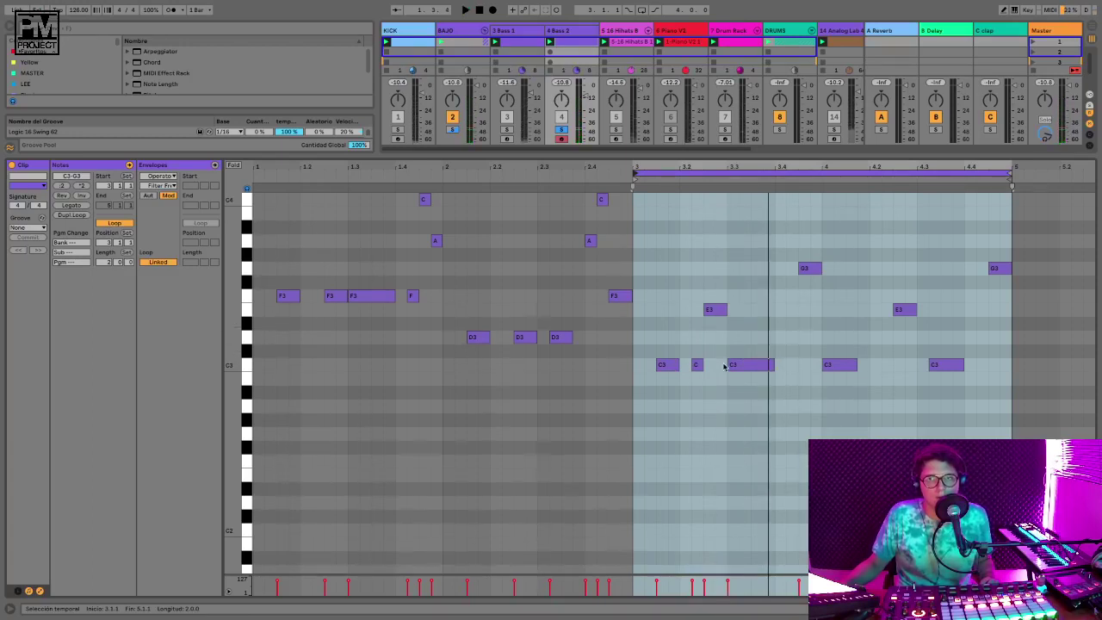
Trim the long C3 at 3.3.1 so it starts at 3.3.3, and add a short E3 at 3.4.2
left_click_drag(724, 366, 763, 373)
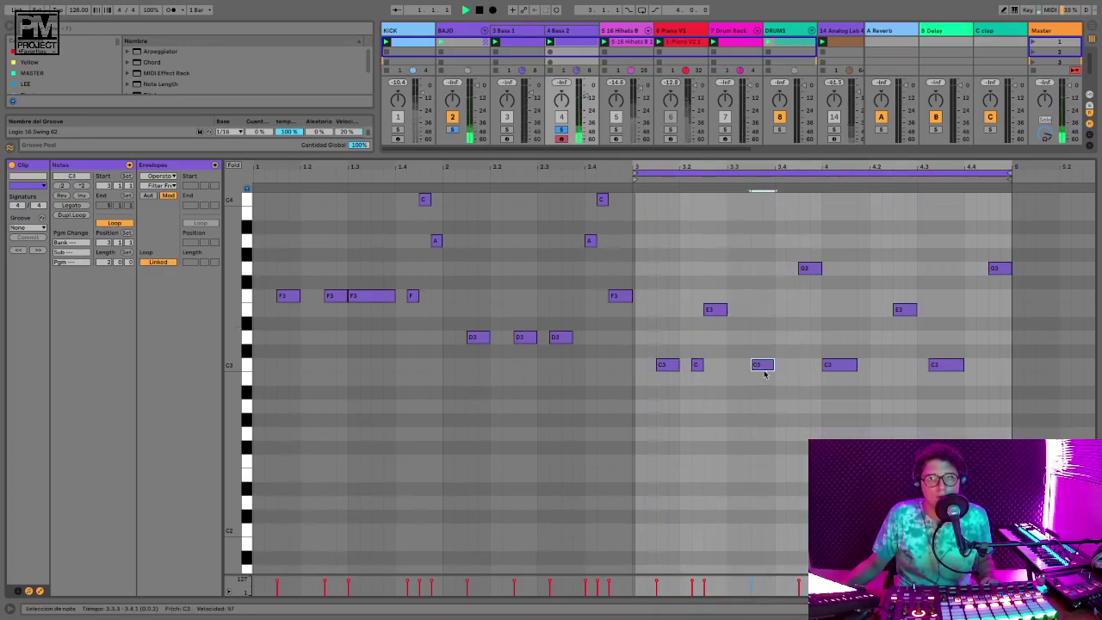
double_click(793, 311)
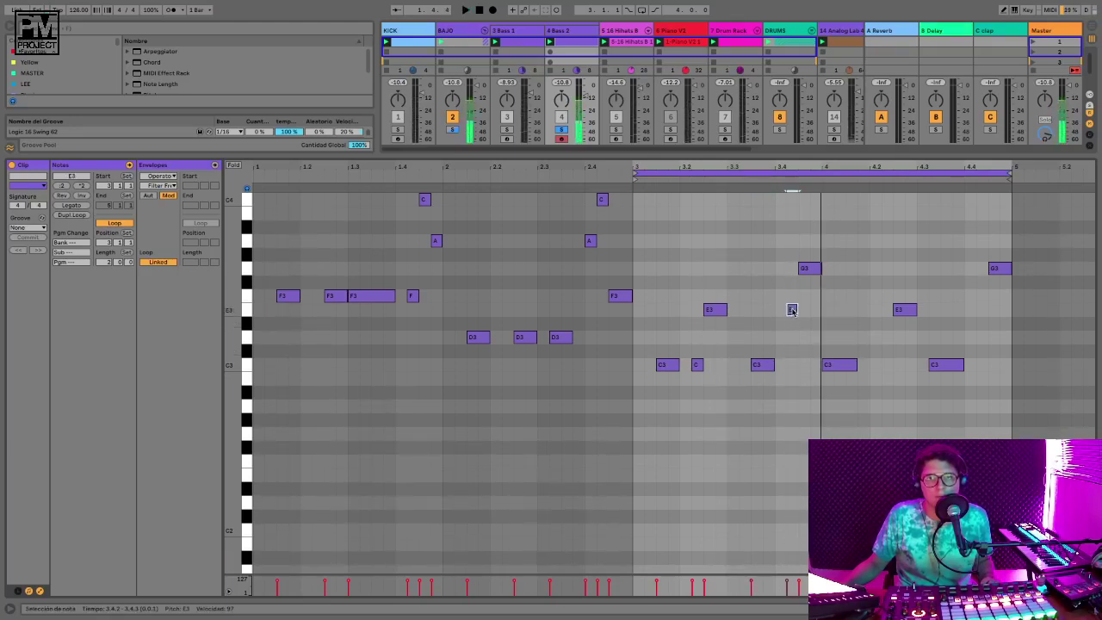
Shorten the C3 at 4.1.1 to a sixteenth and add a two-sixteenth C3 at 4.1.3
left_click(832, 364)
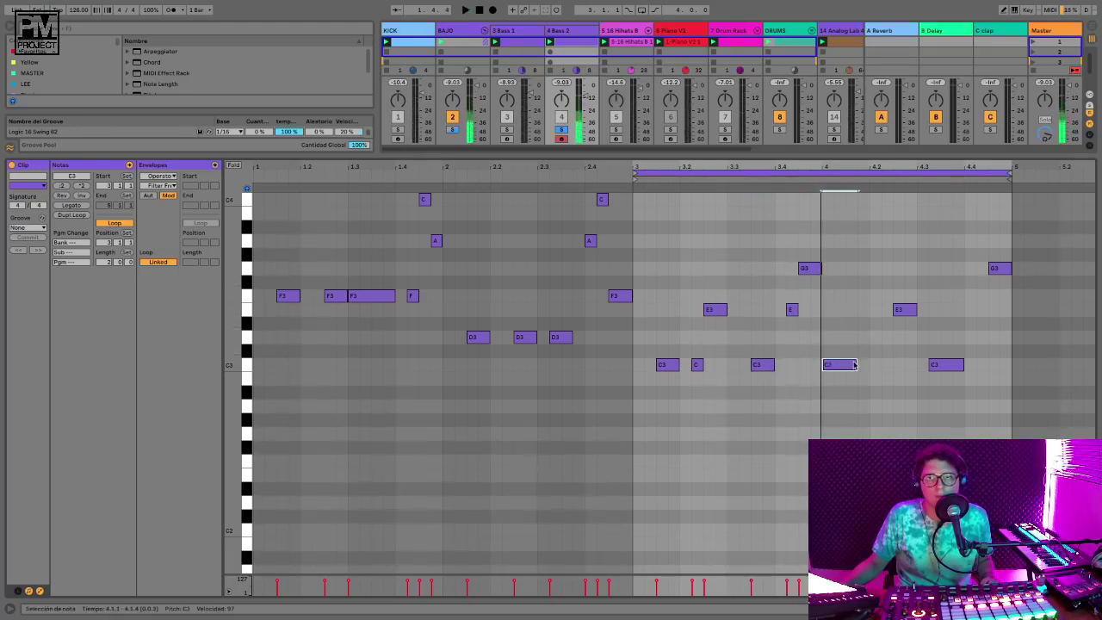
left_click_drag(854, 365, 828, 364)
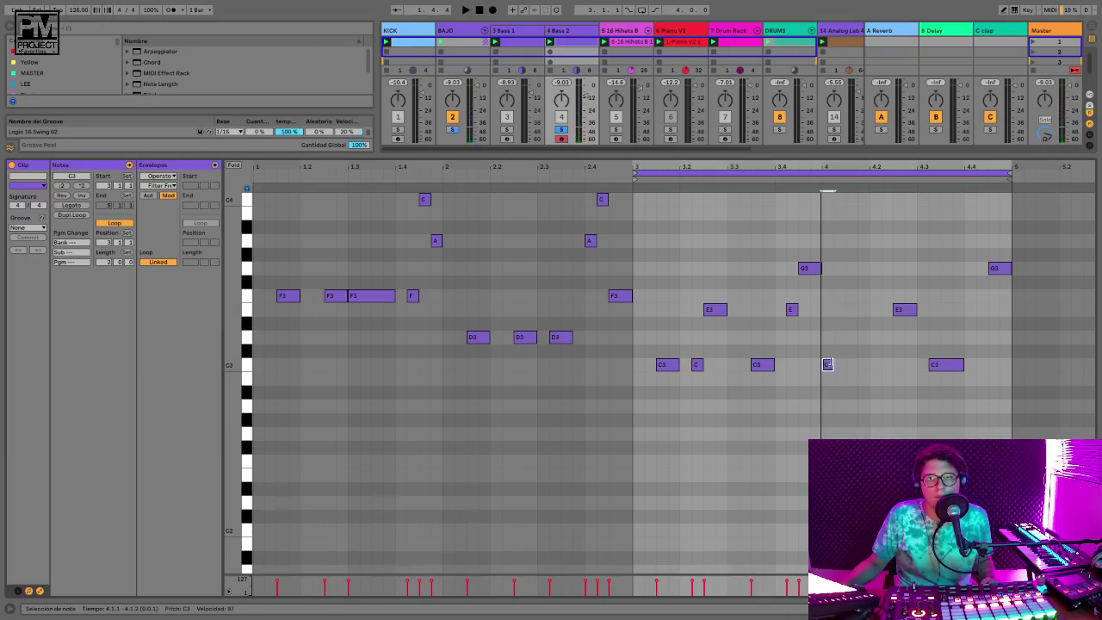
double_click(851, 365)
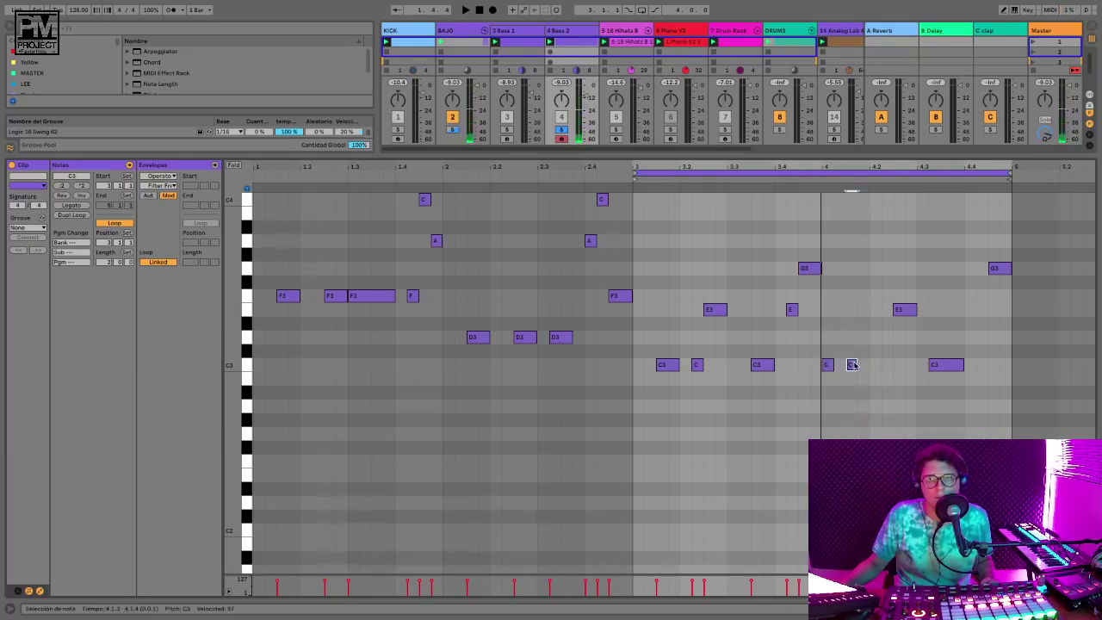
left_click_drag(852, 366, 867, 363)
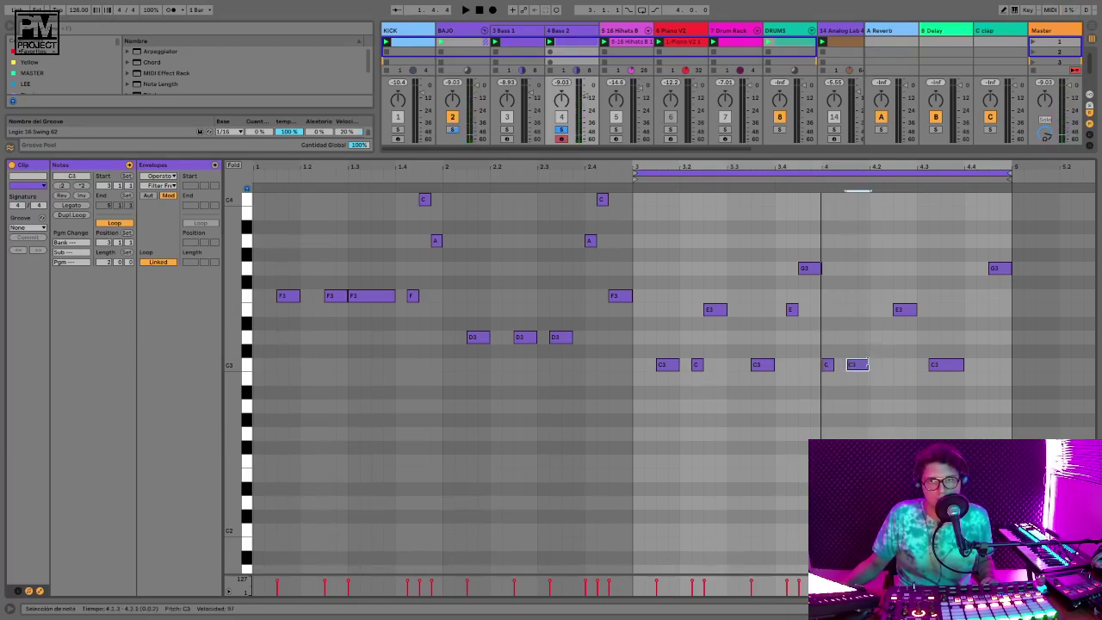
Add a short E3 at 4.2.2 in the Bass 2 clip and play the looped bars to check
double_click(888, 313)
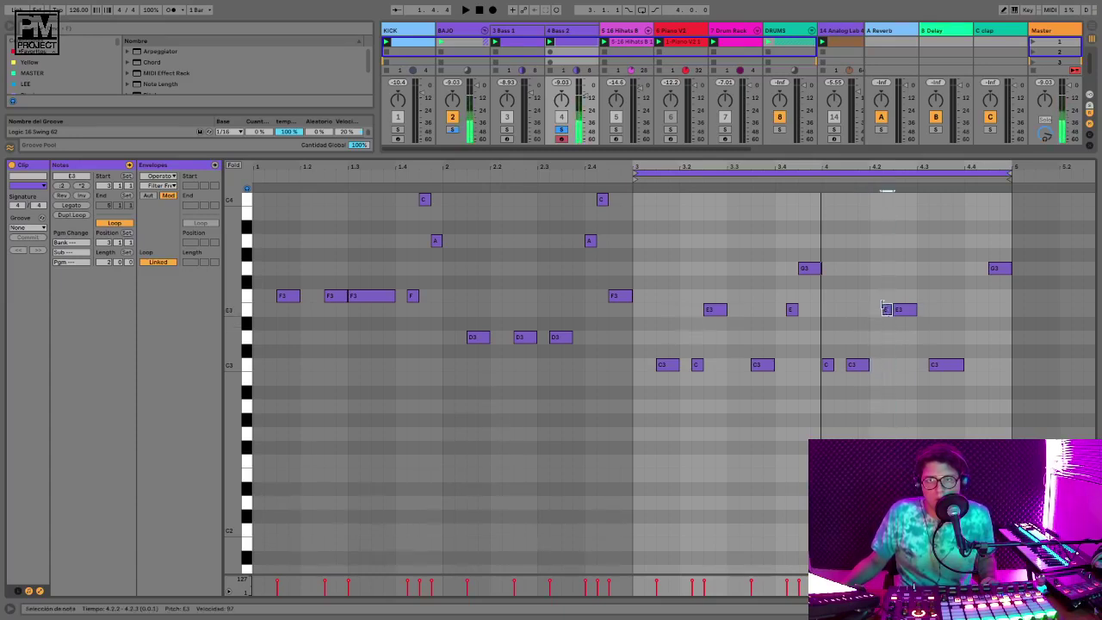
key("space")
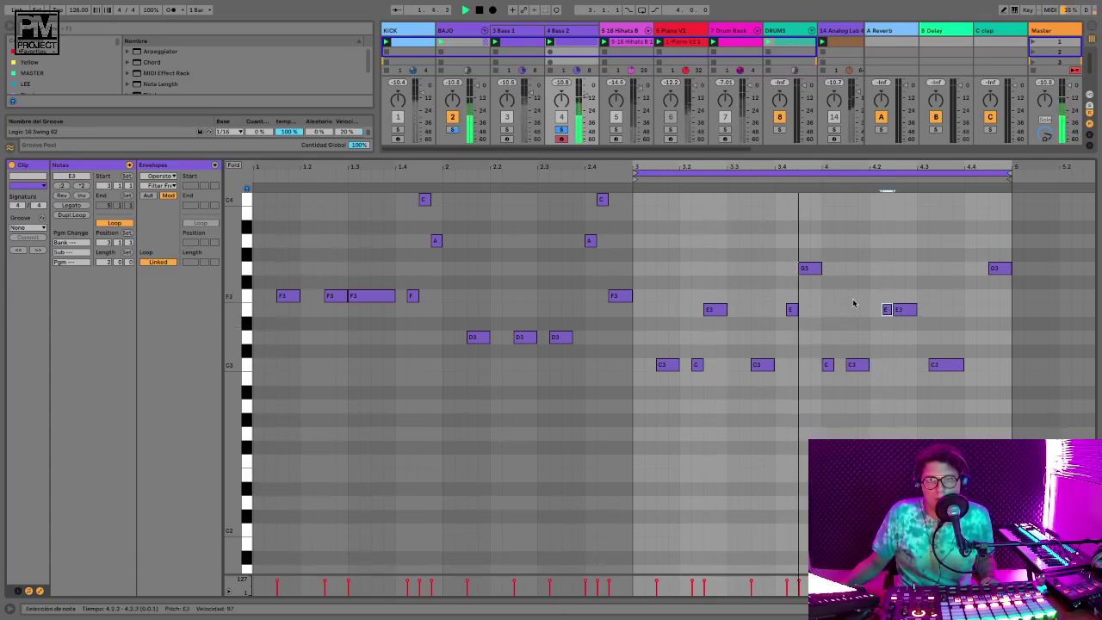
key("space")
Move the G3 at 4.4.3 back to 4.4.1, place an E3 at 4.4.3, and play the loop
mouse_move(995, 271)
left_mouse_down()
mouse_move(971, 270)
mouse_move(1011, 297)
mouse_move(1007, 316)
left_mouse_up()
left_click(991, 304)
double_click(994, 296)
key("space")
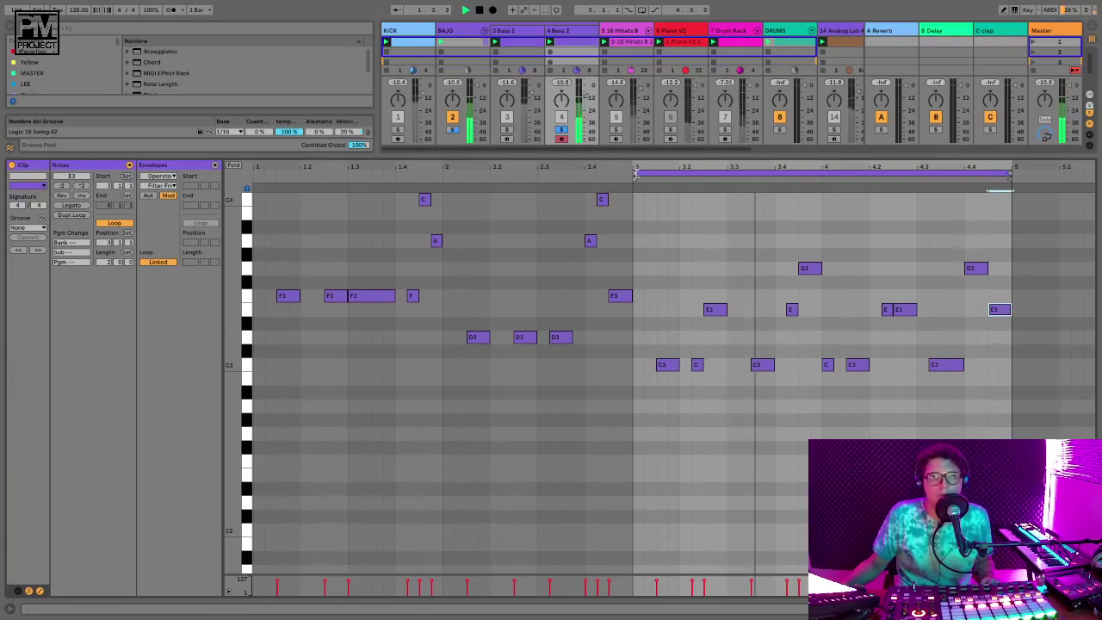
Extend the Bass 2 clip's loop back to bar 1, copy the clip to Bass 1, and play the full mix
left_click_drag(641, 173, 267, 173)
key("space")
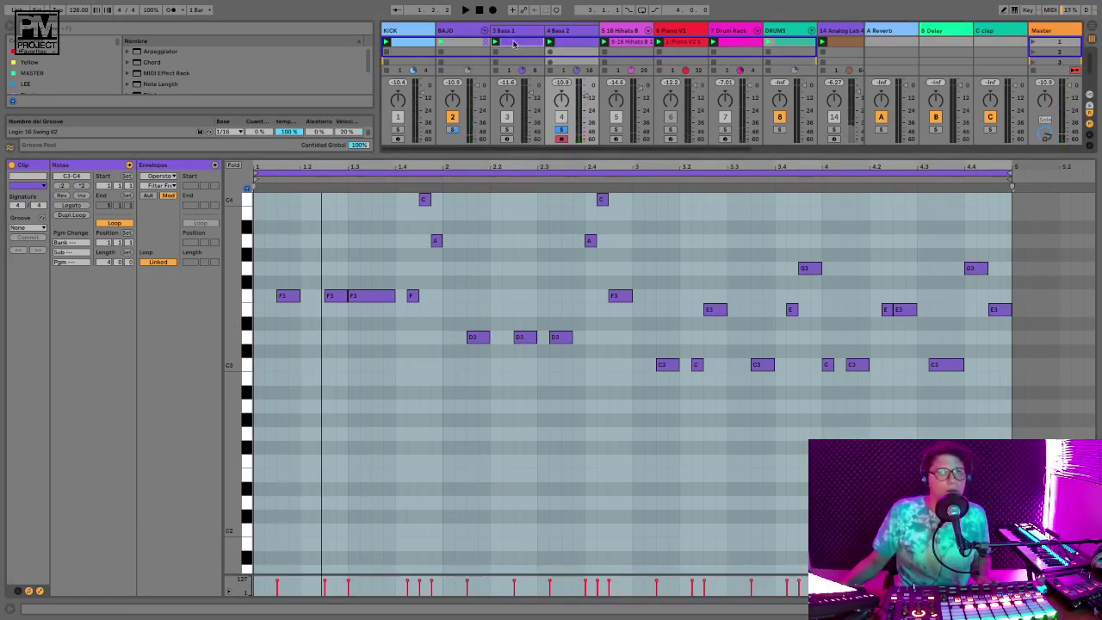
left_click(506, 136)
key("space")
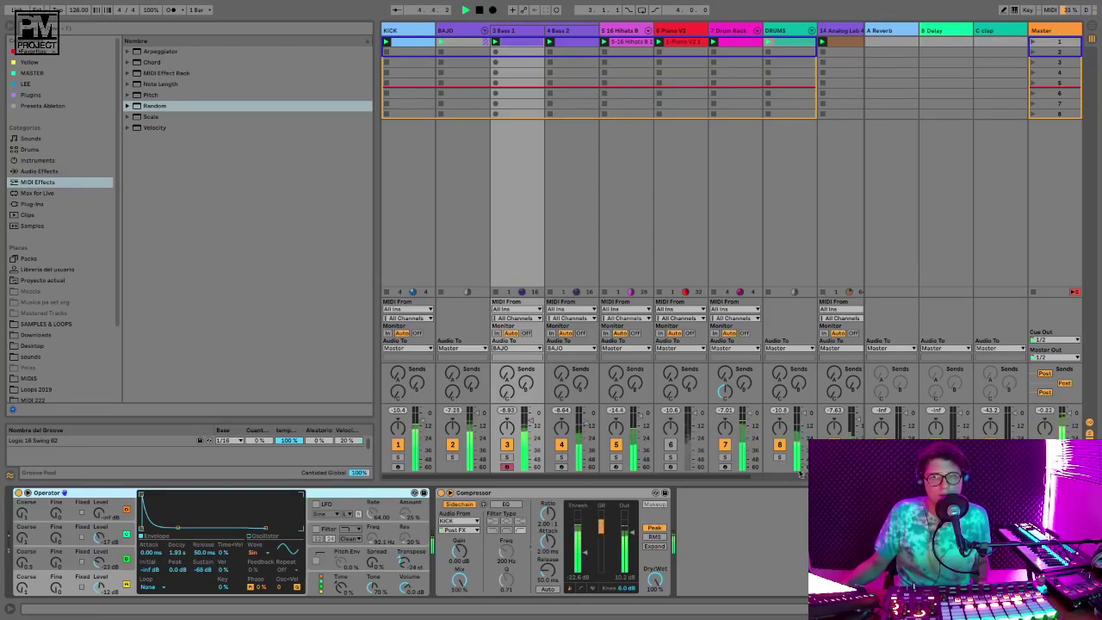
Audition the Piano V1 track in the full mix by switching it on and back off
left_click(671, 444)
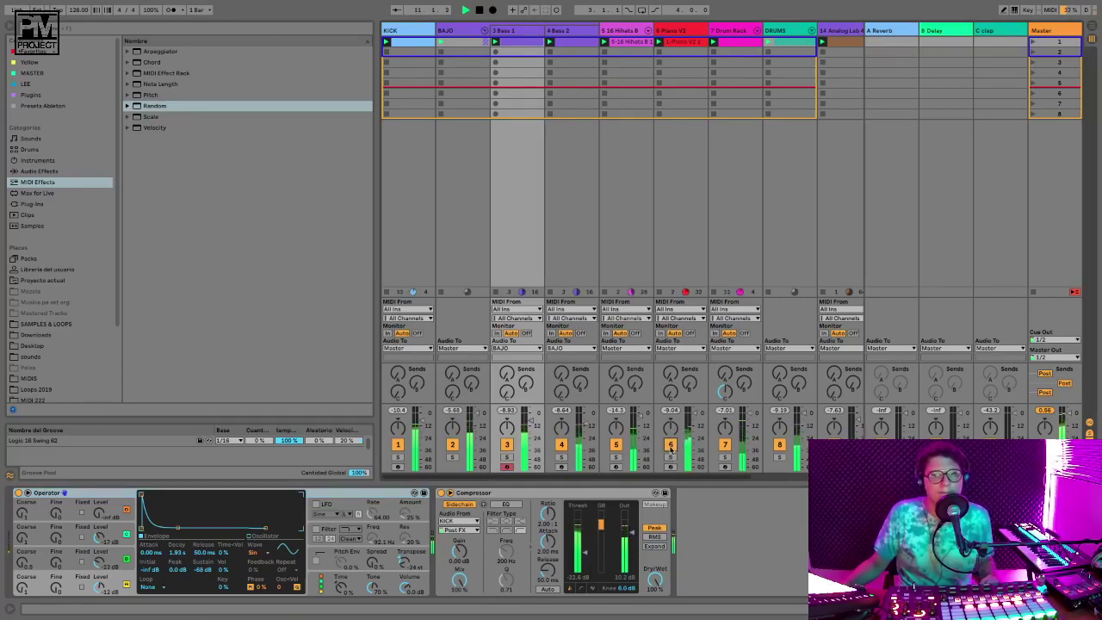
left_click(671, 445)
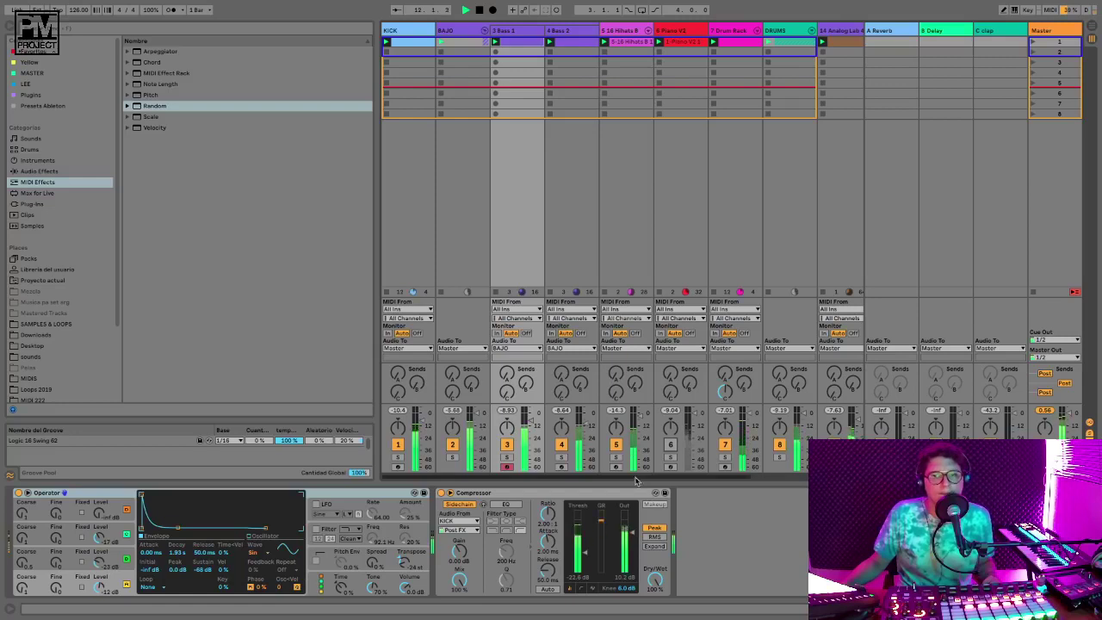
scroll(748, 389, "right", 4)
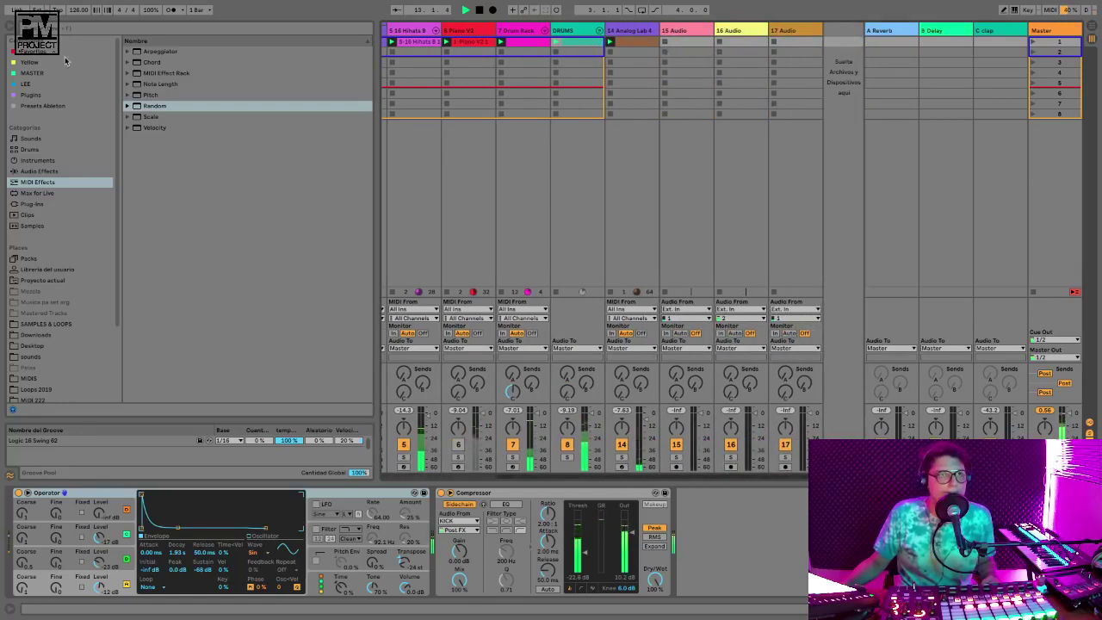
Open the 50 Analog Presets folder in the Presets Ableton collection
left_click(26, 105)
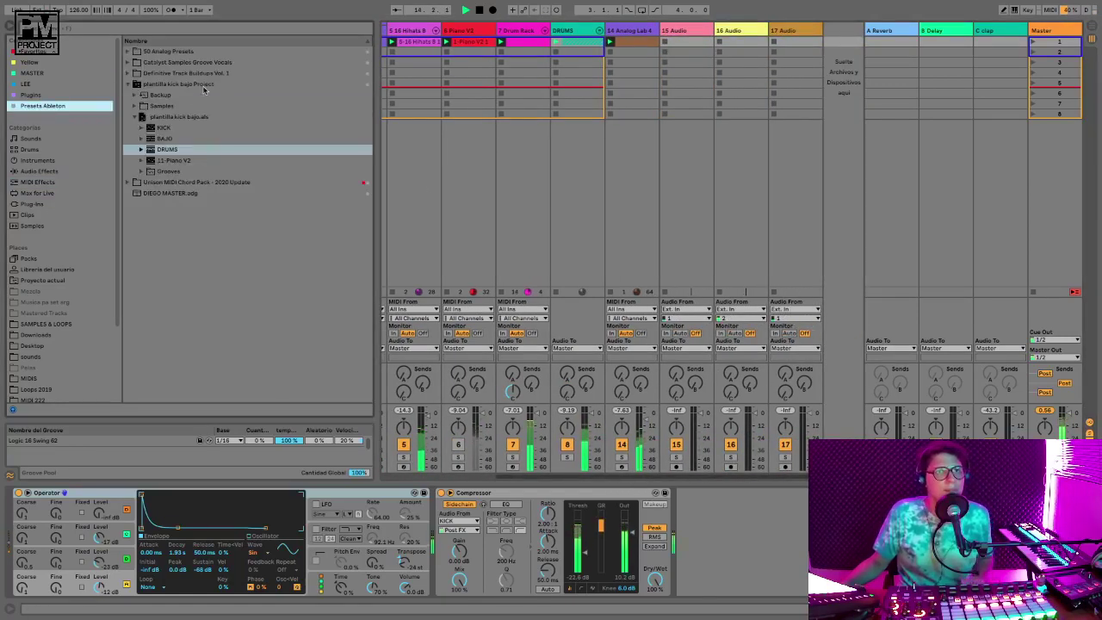
left_click(203, 161)
left_click(209, 175)
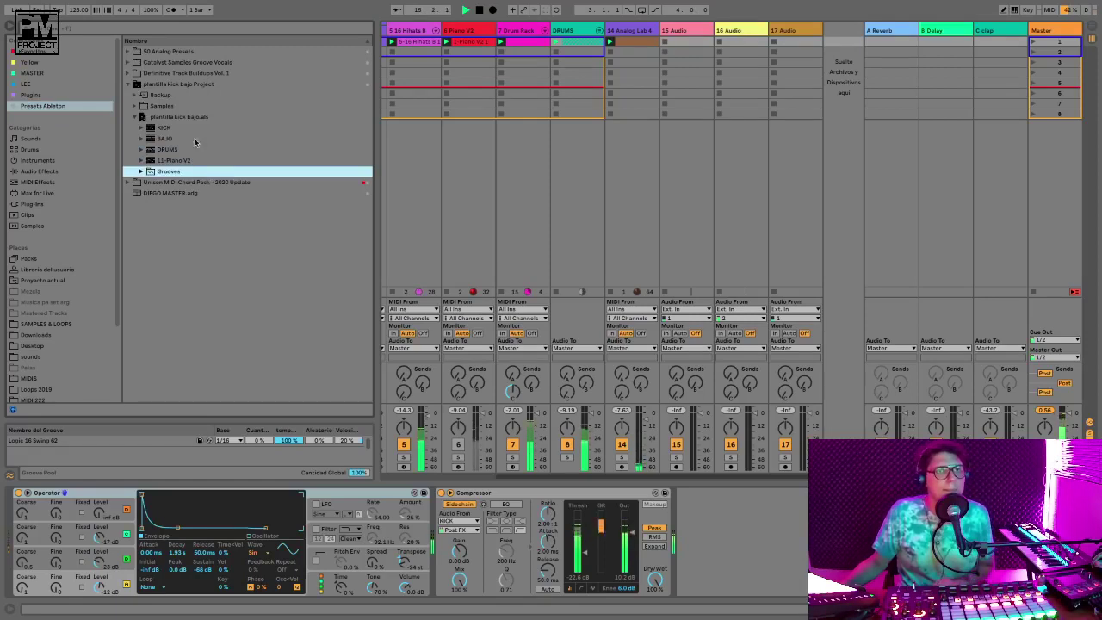
left_click(201, 119)
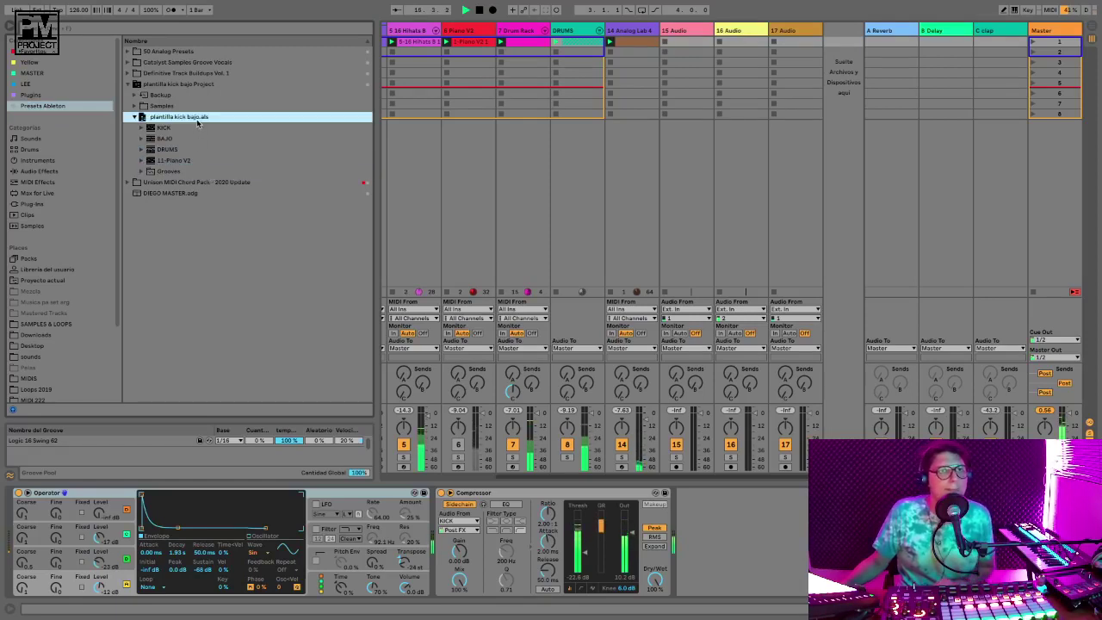
left_click(173, 52)
key("Right")
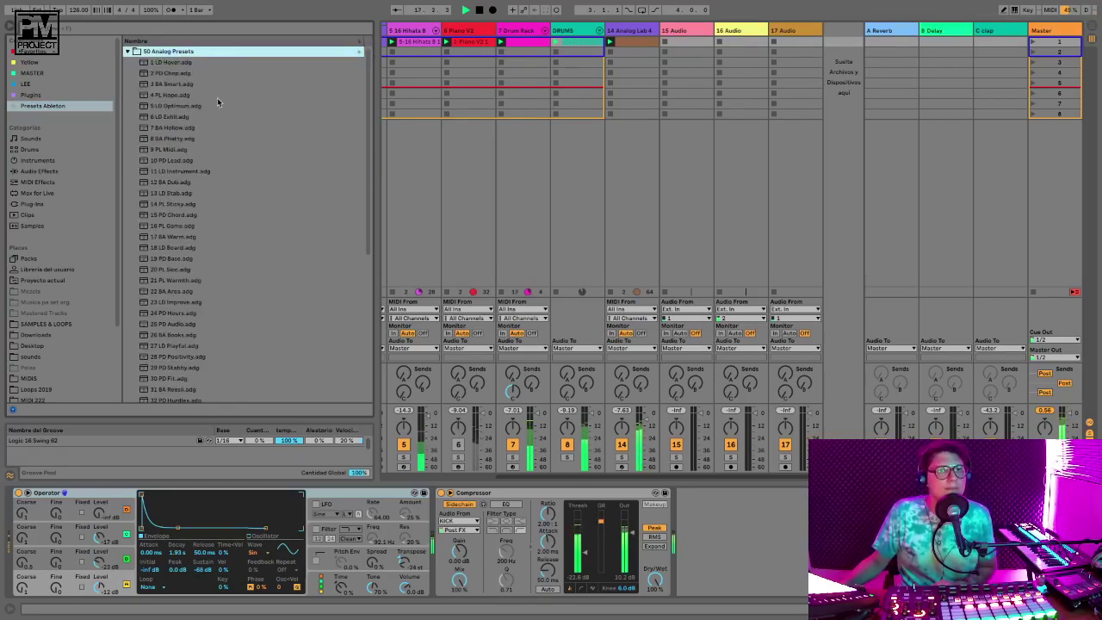
Load the 4 PL Hope preset onto a new MIDI track
key("Down")
key("Down")
key("Down")
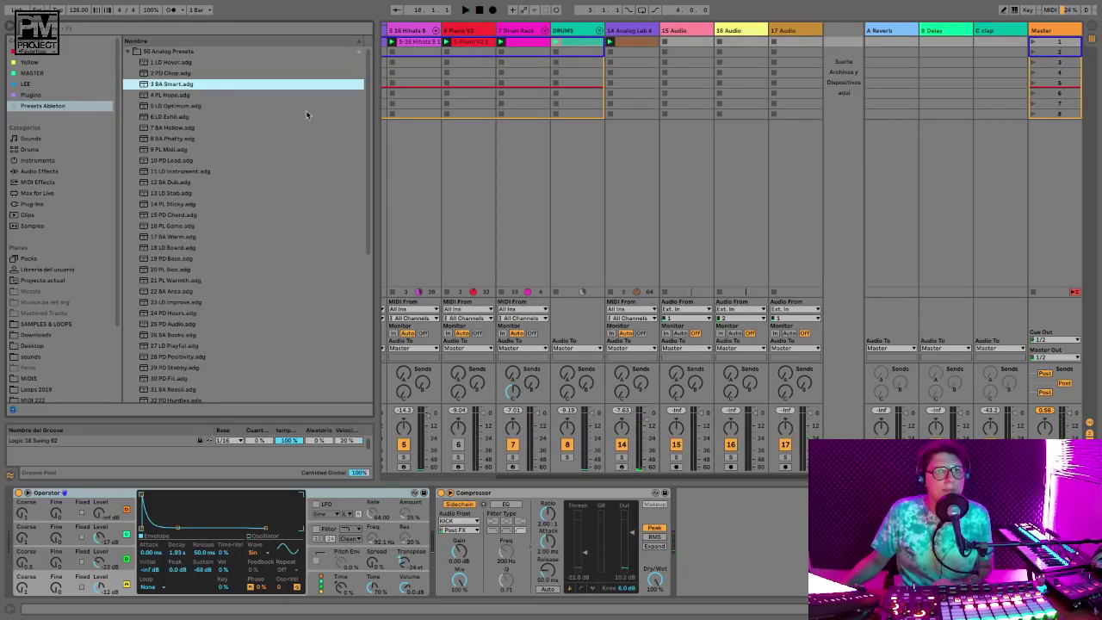
key("Down")
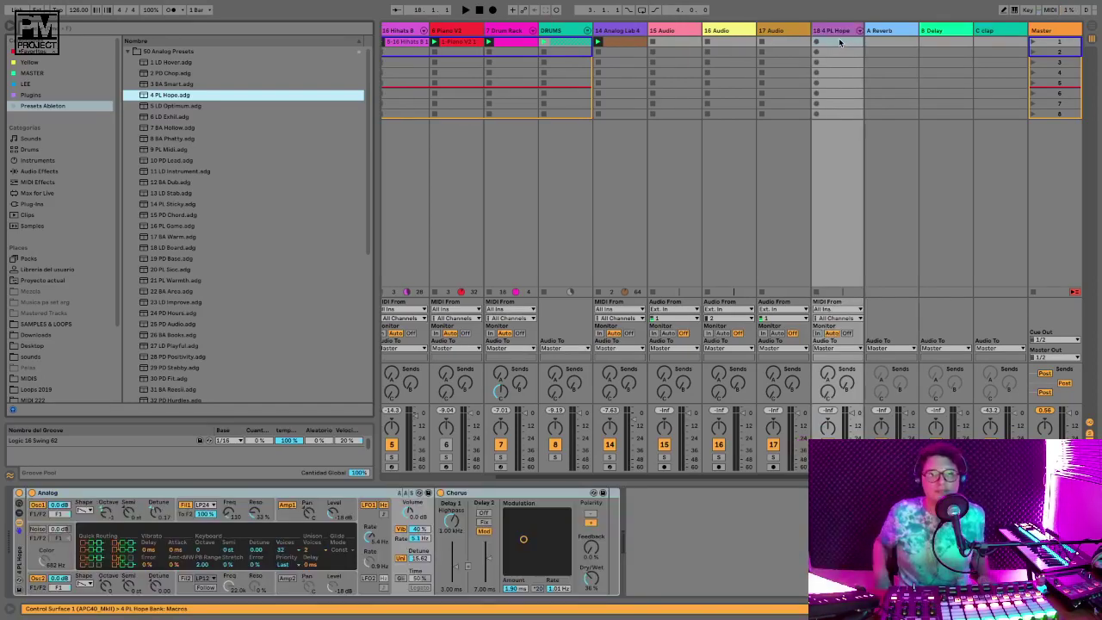
Copy the Piano V2 clip into the first slot of the 4 PL Hope track and play it soloed
key("space")
left_click(462, 43)
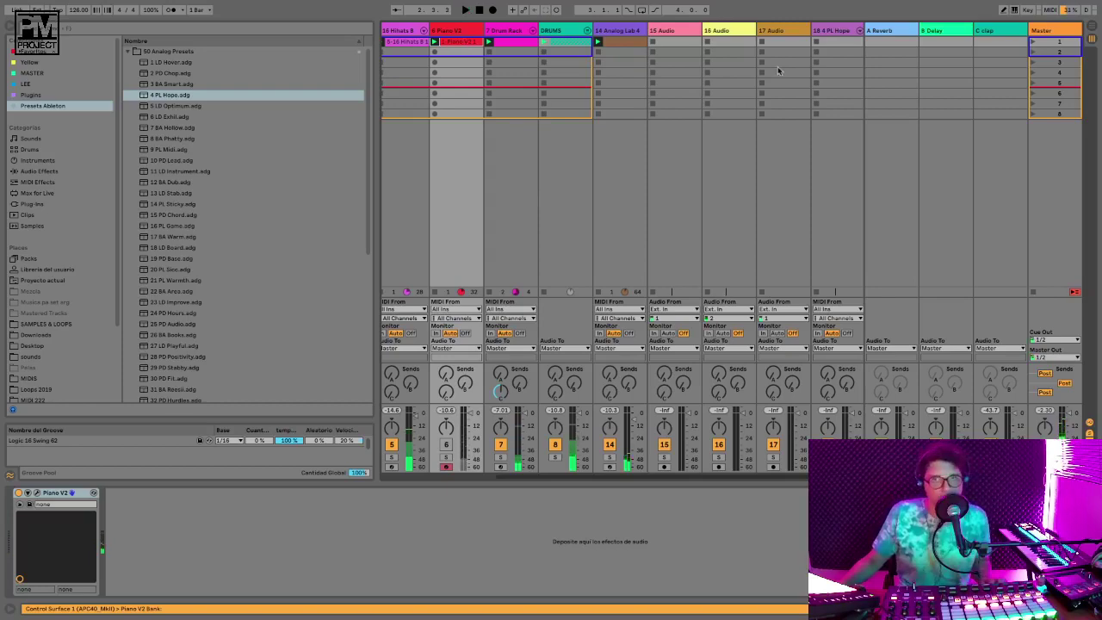
double_click(825, 43)
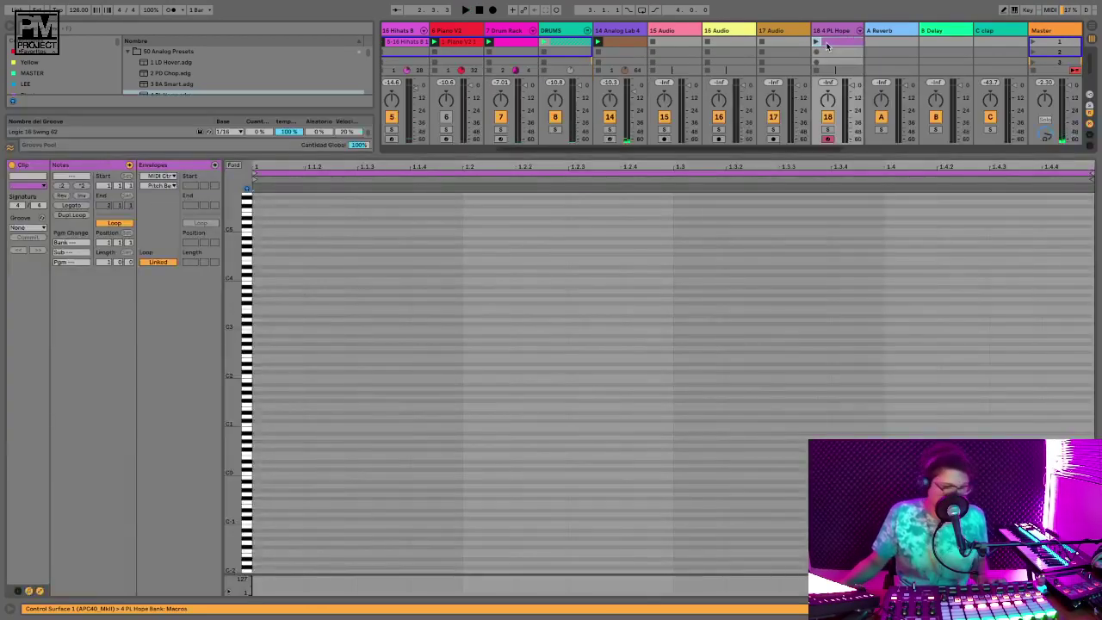
key("ctrl+v")
key("space")
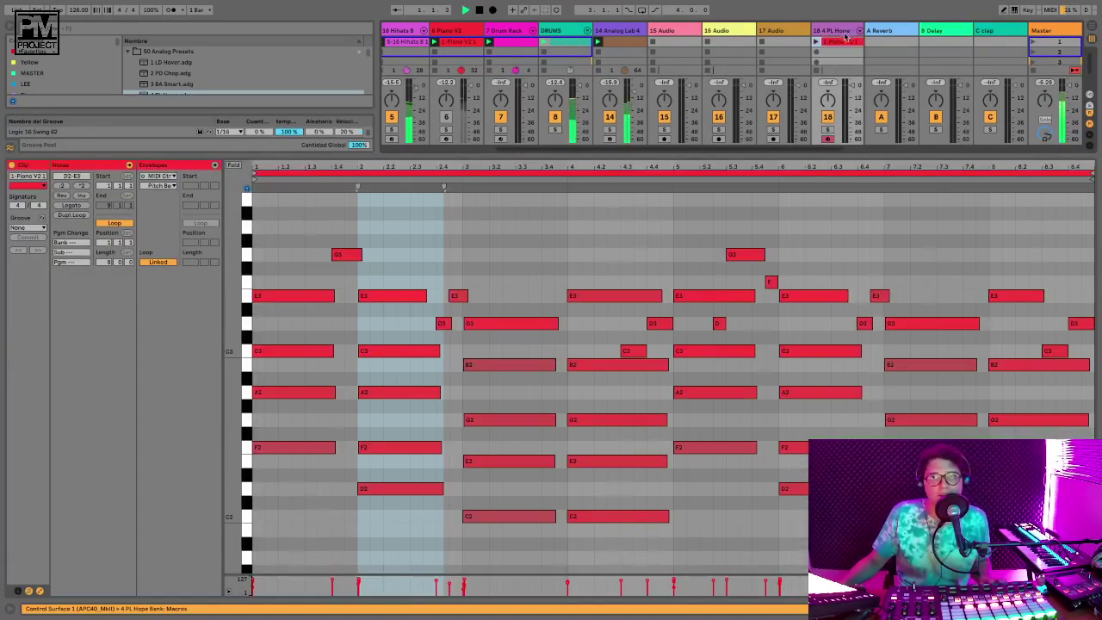
left_click(816, 42)
left_click(827, 130)
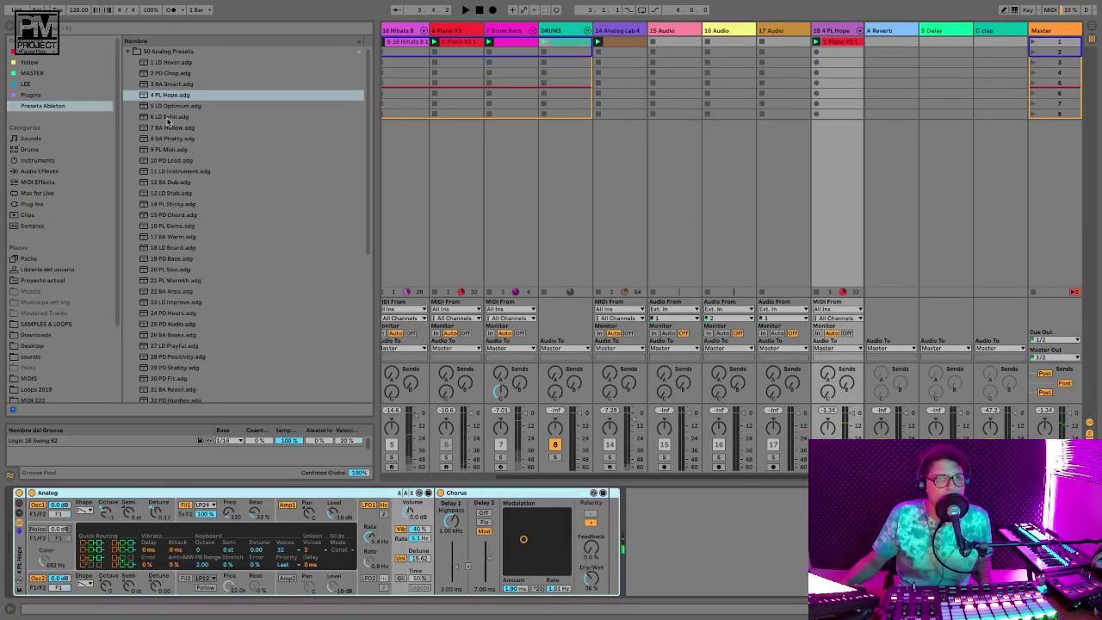
Replace the 4 PL Hope track with a new 5 LD Optimum track holding the Piano V2 clip, and play it unsoloed with the full mix
left_click_drag(166, 108, 829, 44)
left_click(817, 43)
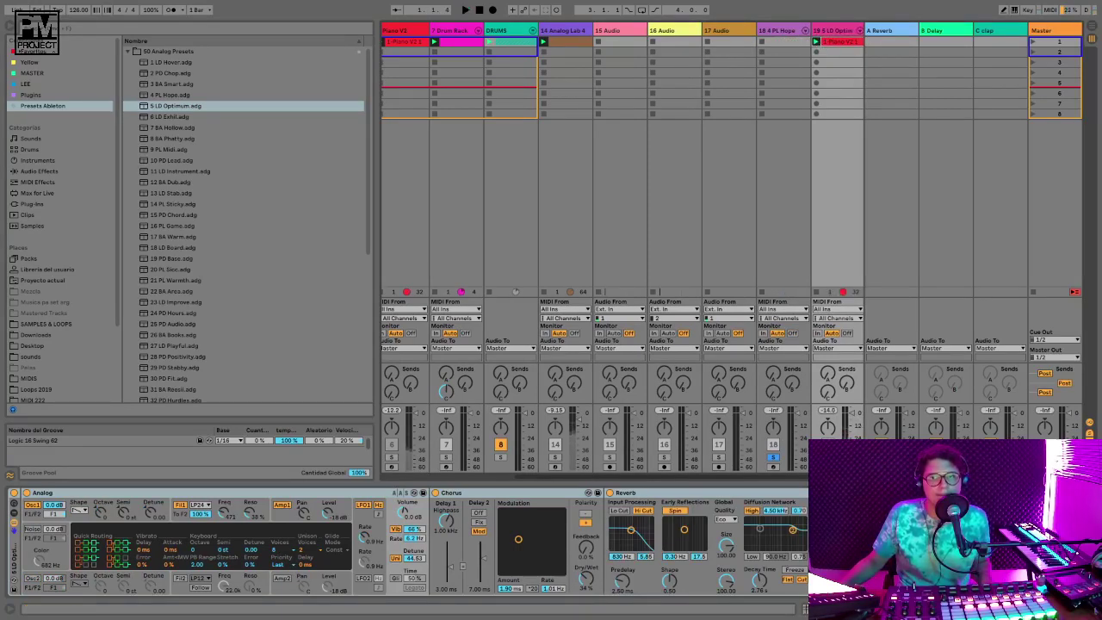
left_click(772, 30)
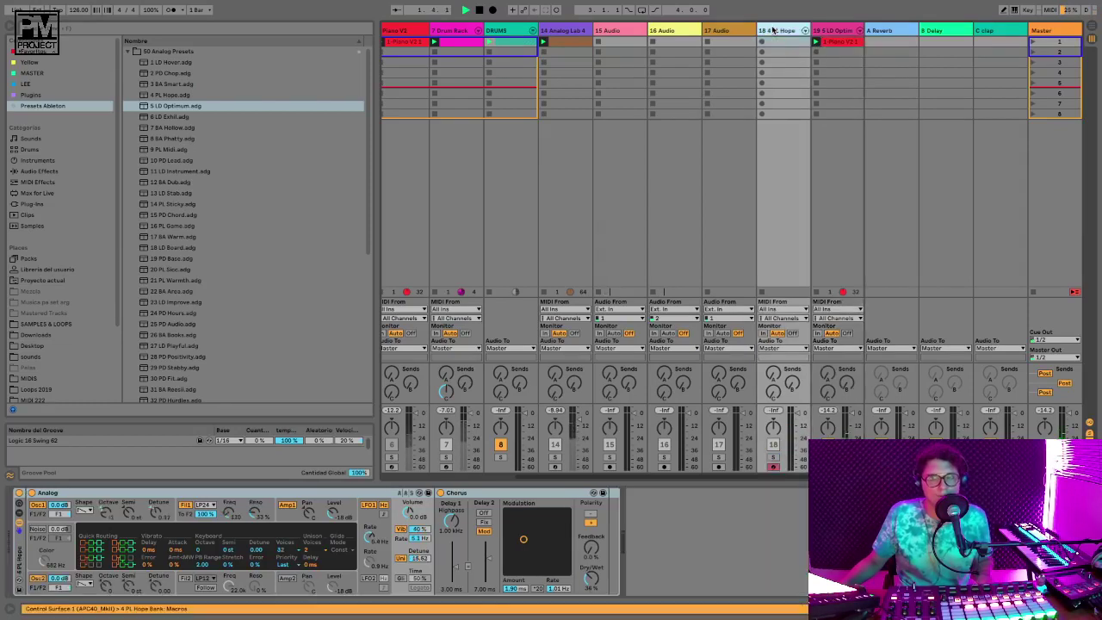
key("Delete")
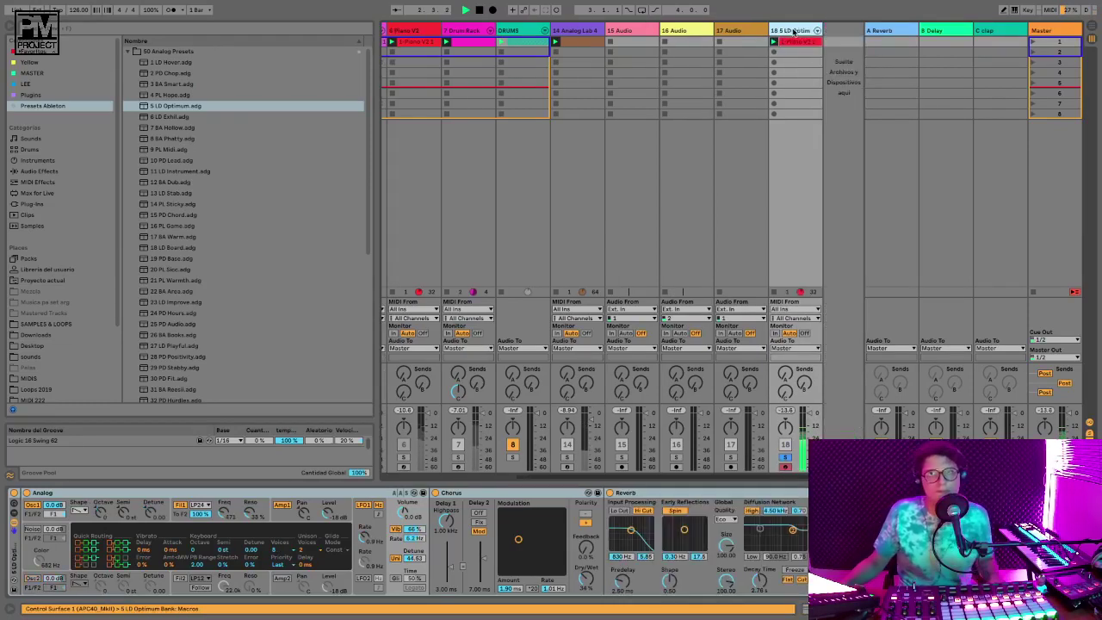
left_click(785, 457)
key("space")
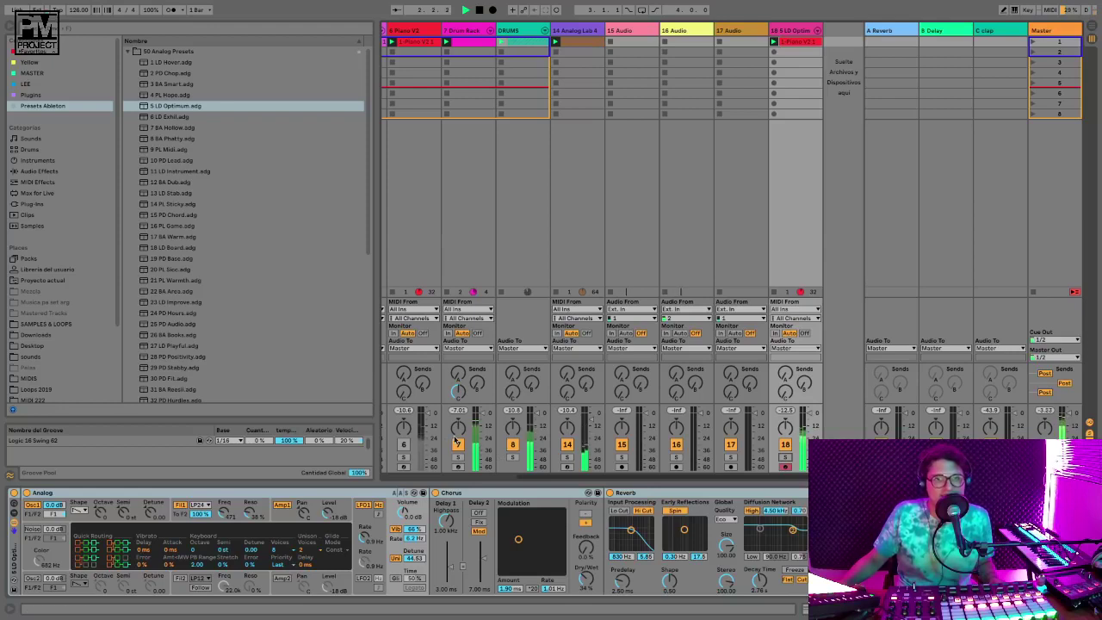
Deactivate all notes from C3 downward in the clip on the 5 LD Optimum track
mouse_move(613, 477)
left_mouse_down()
mouse_move(564, 475)
mouse_move(613, 474)
left_mouse_up()
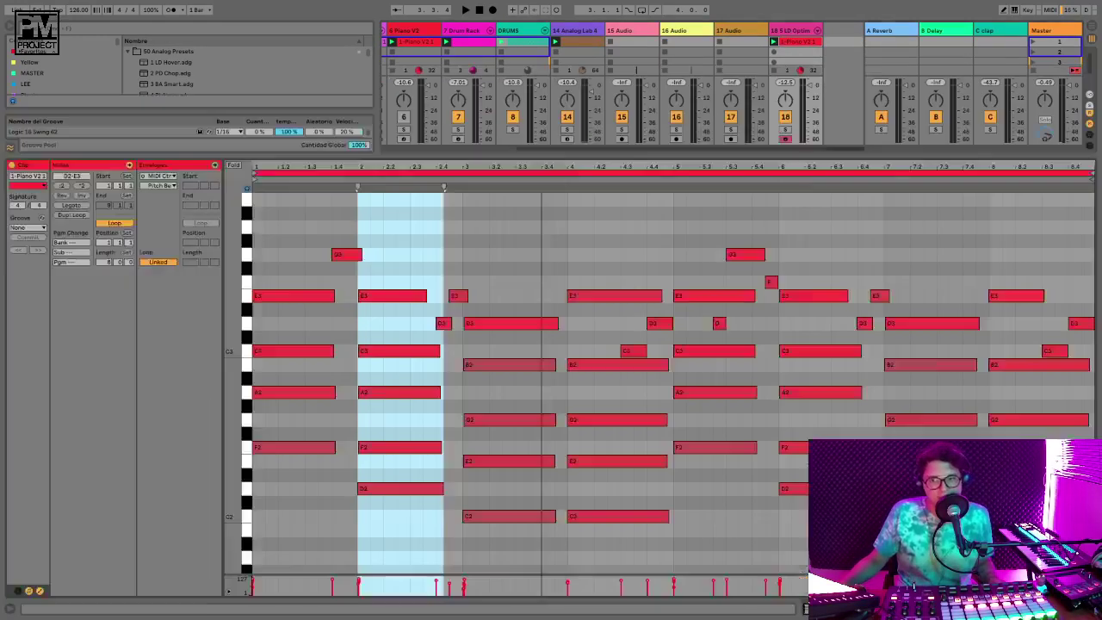
left_click(287, 298)
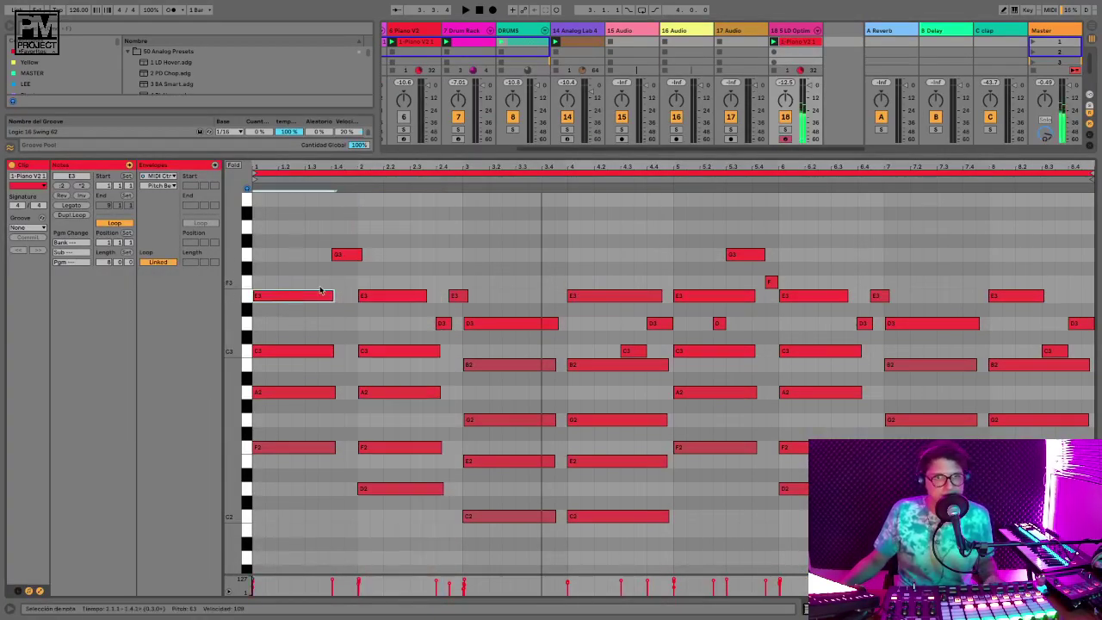
scroll(321, 291, "down", 3)
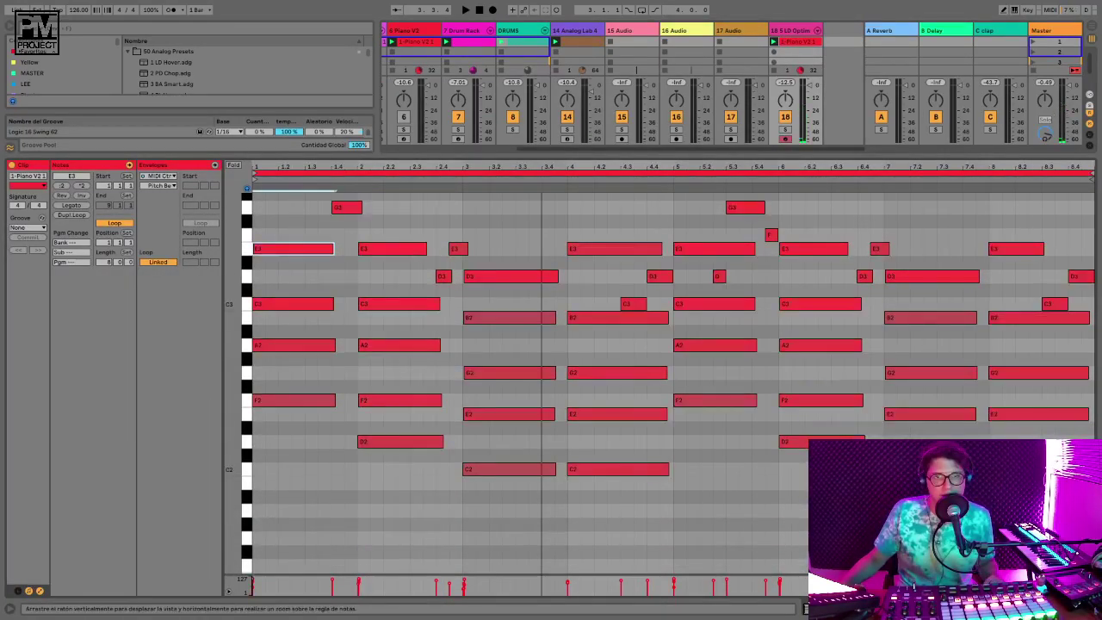
left_click_drag(246, 303, 238, 511)
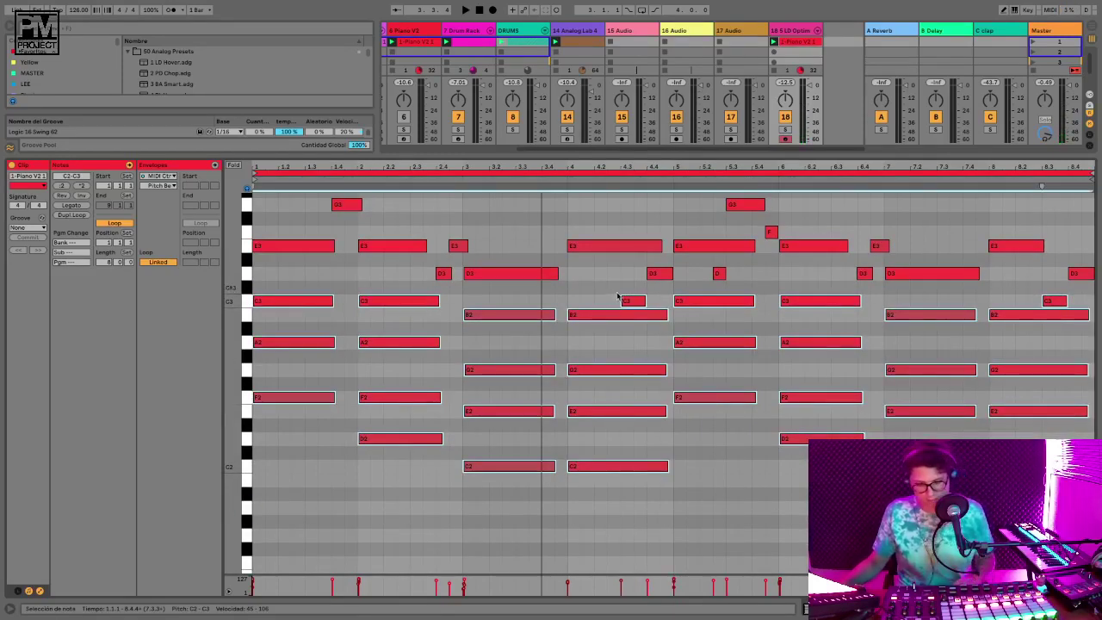
key("0")
Reactivate the two short C3 melody notes in bars 4 and 8 of the clip and play it back
left_click(633, 301)
key("0")
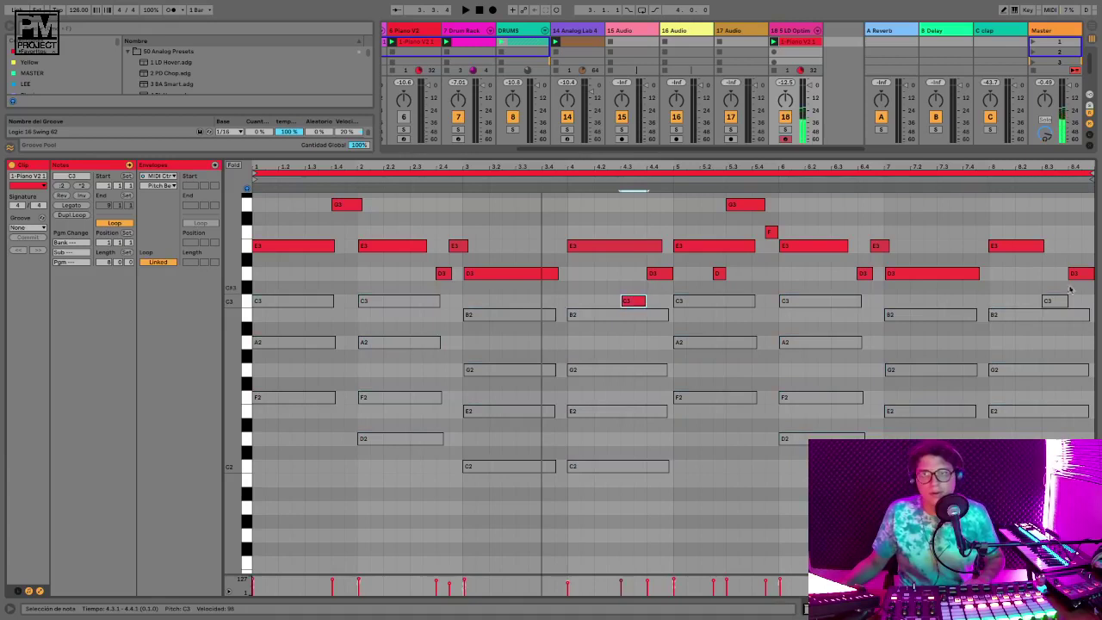
left_click(1057, 301)
key("0")
key("space")
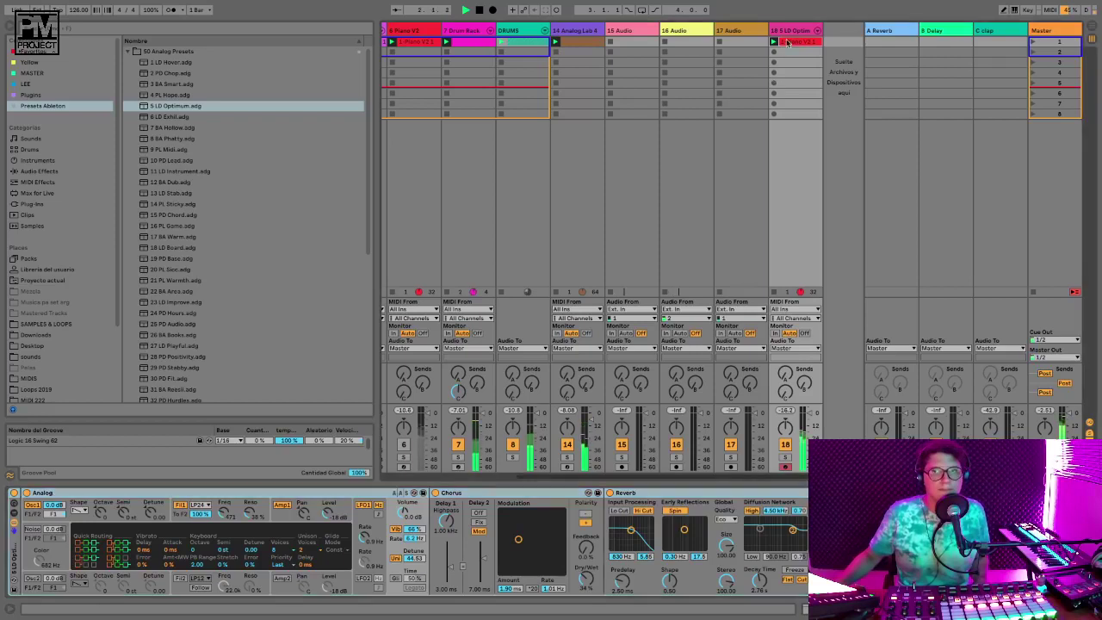
Delete the clip from the 5 LD Optimum track and load the 1 LD Hover preset onto that track
key("Delete")
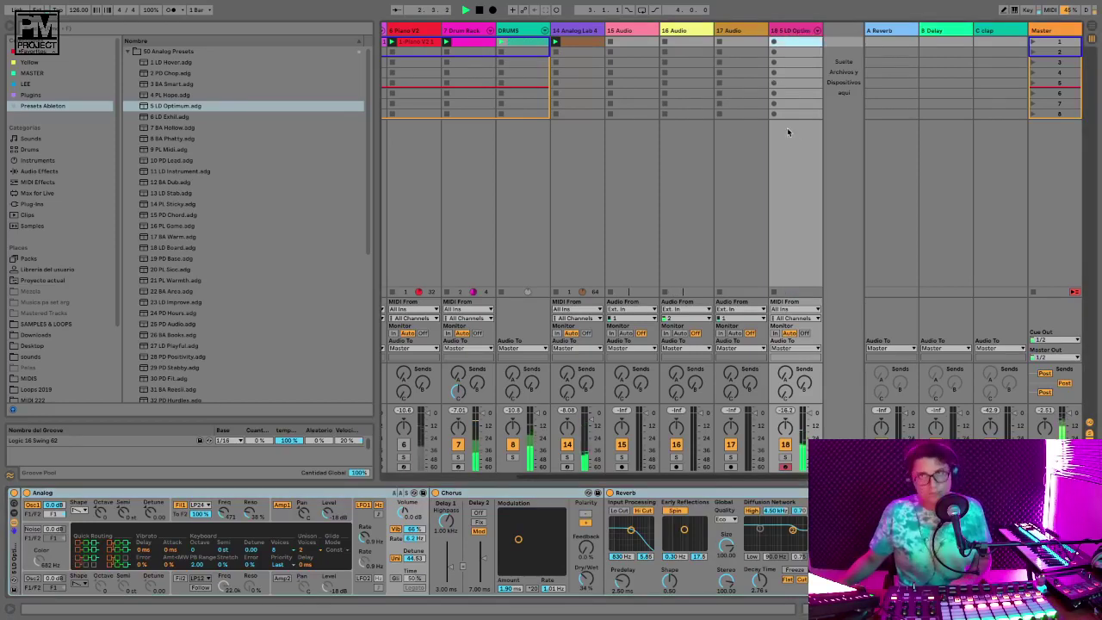
left_click(173, 65)
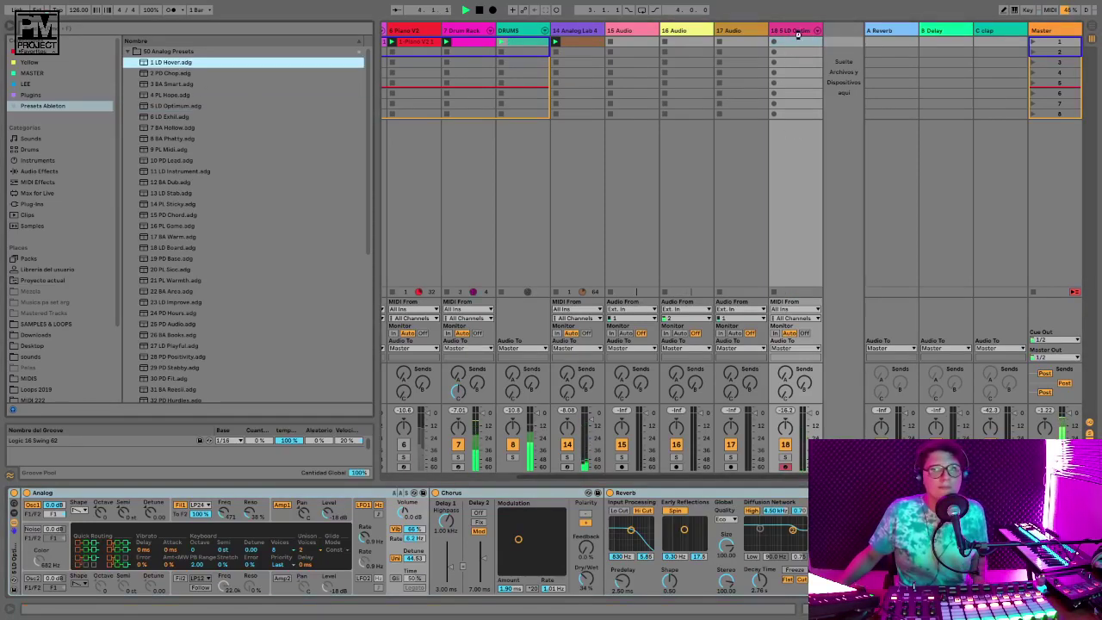
left_click_drag(798, 35, 799, 36)
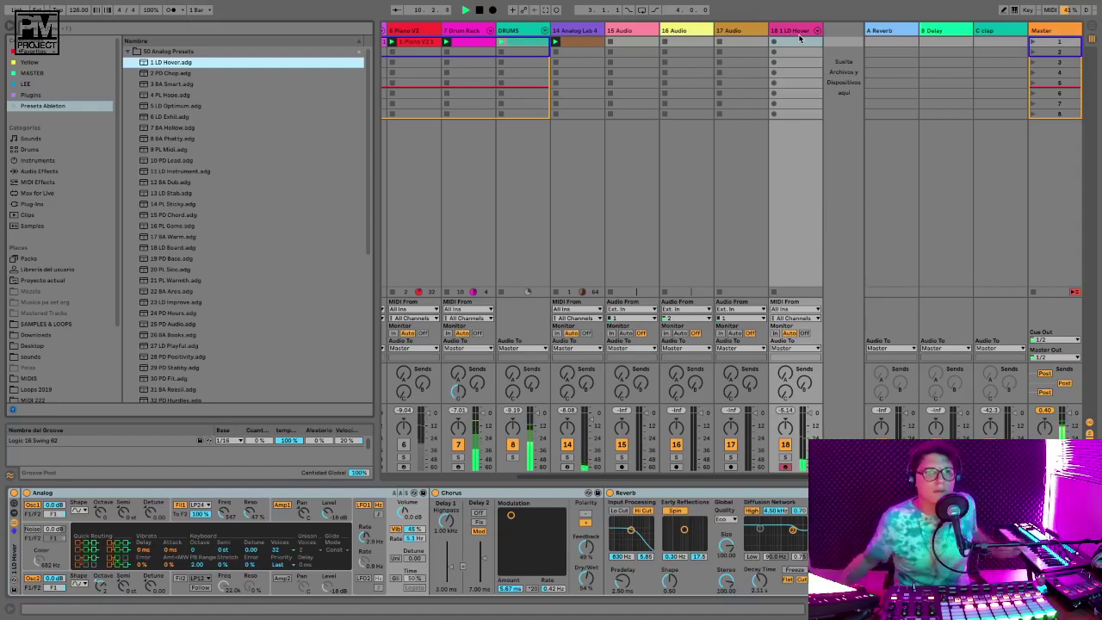
Swap the track's instrument for the 6 LD Exhil preset and audition it with the session playing
left_click(138, 117)
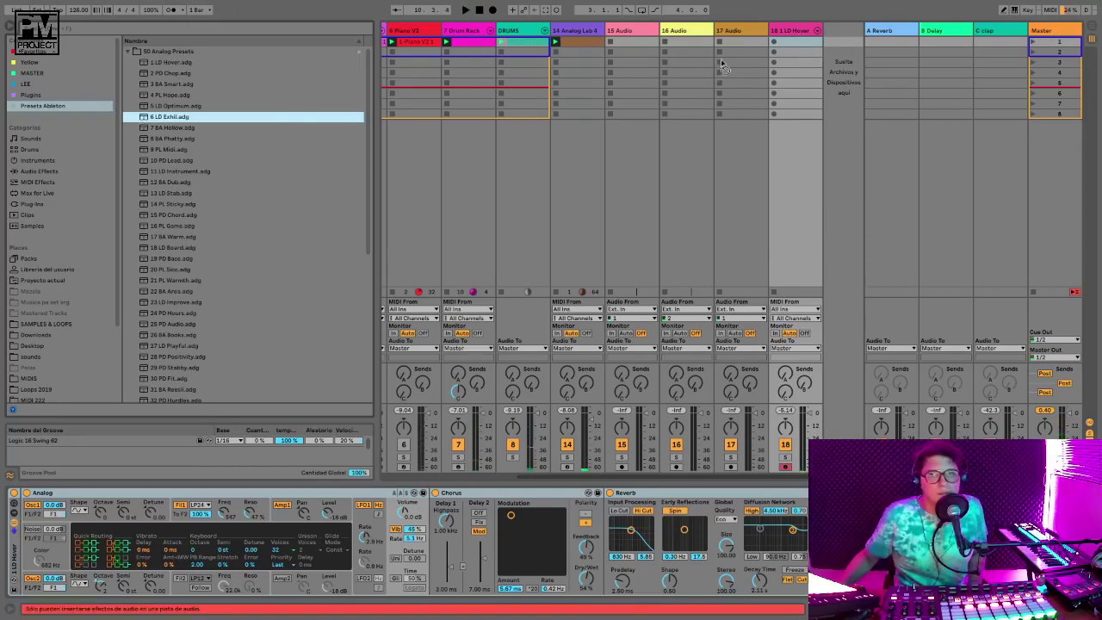
left_click_drag(787, 31, 787, 32)
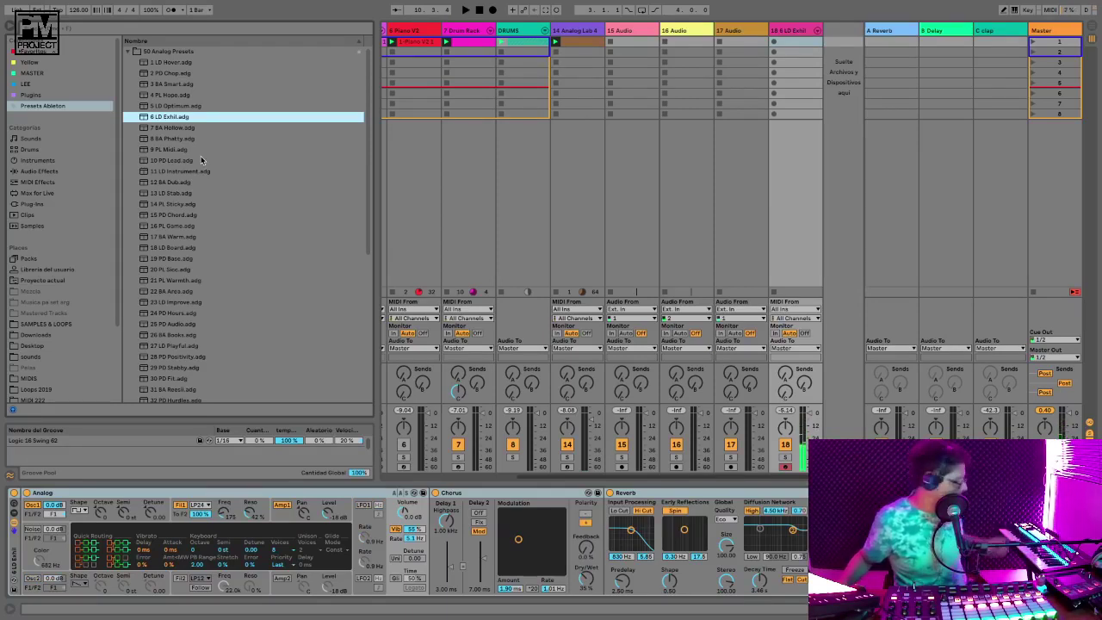
key("space")
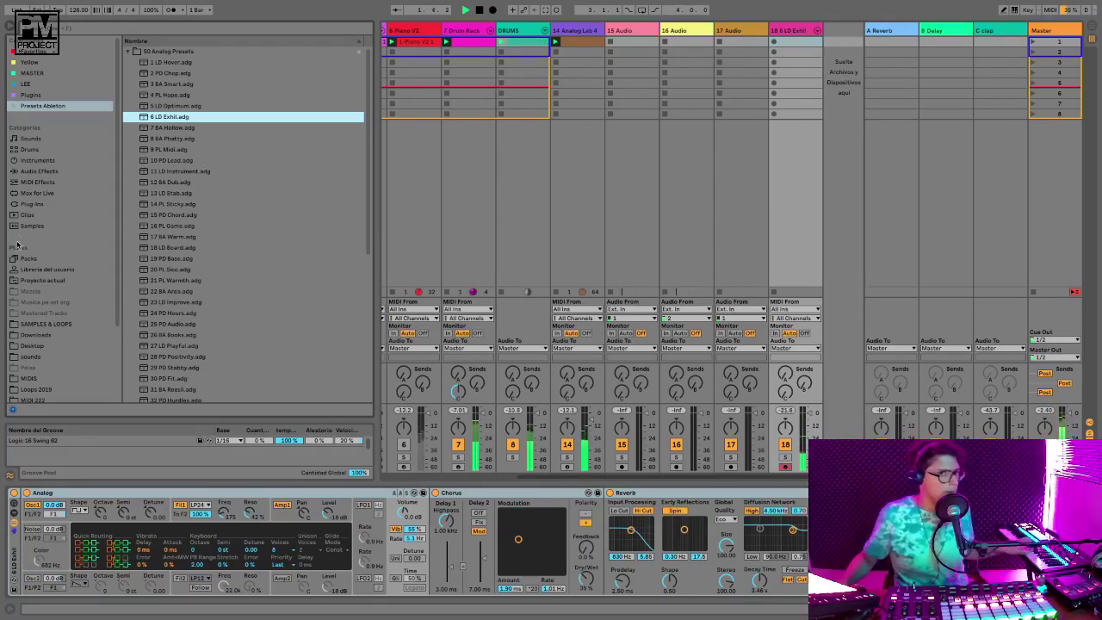
Swap the track's instrument for the 16 PL Game preset and audition it over the session
left_click(315, 225)
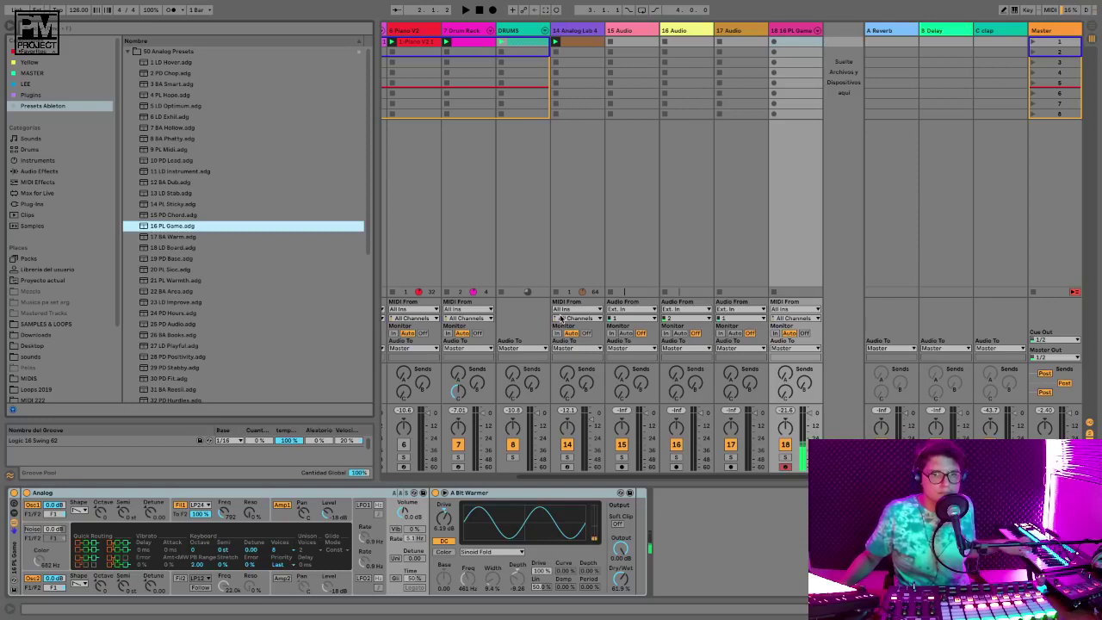
key("space")
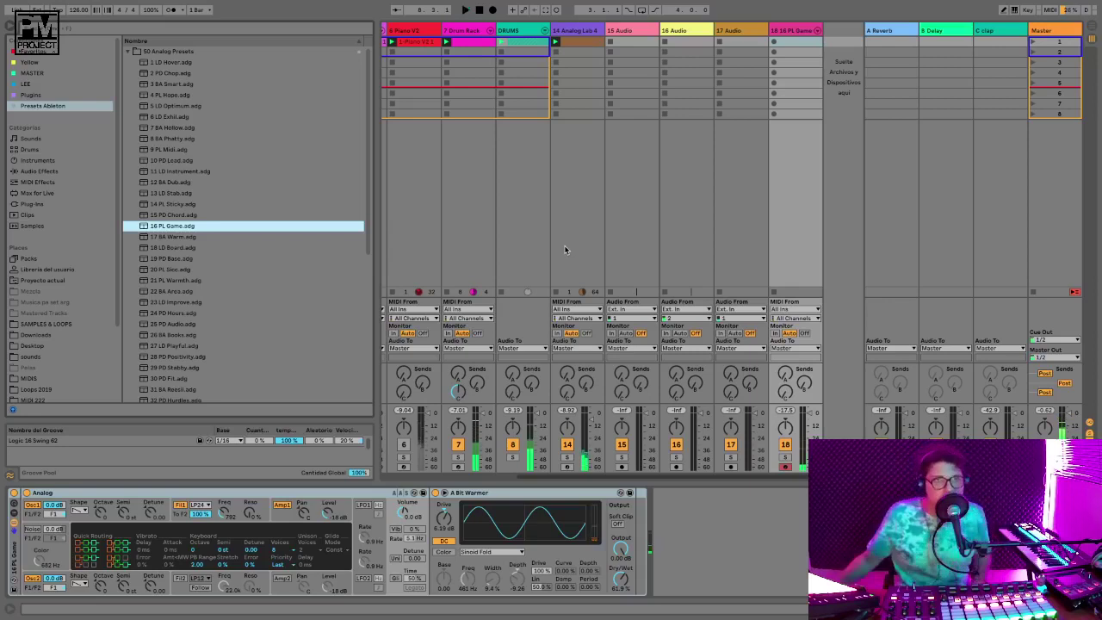
Swap the track's instrument for the 18 LD Board preset and audition it with the session playing
left_click(202, 247)
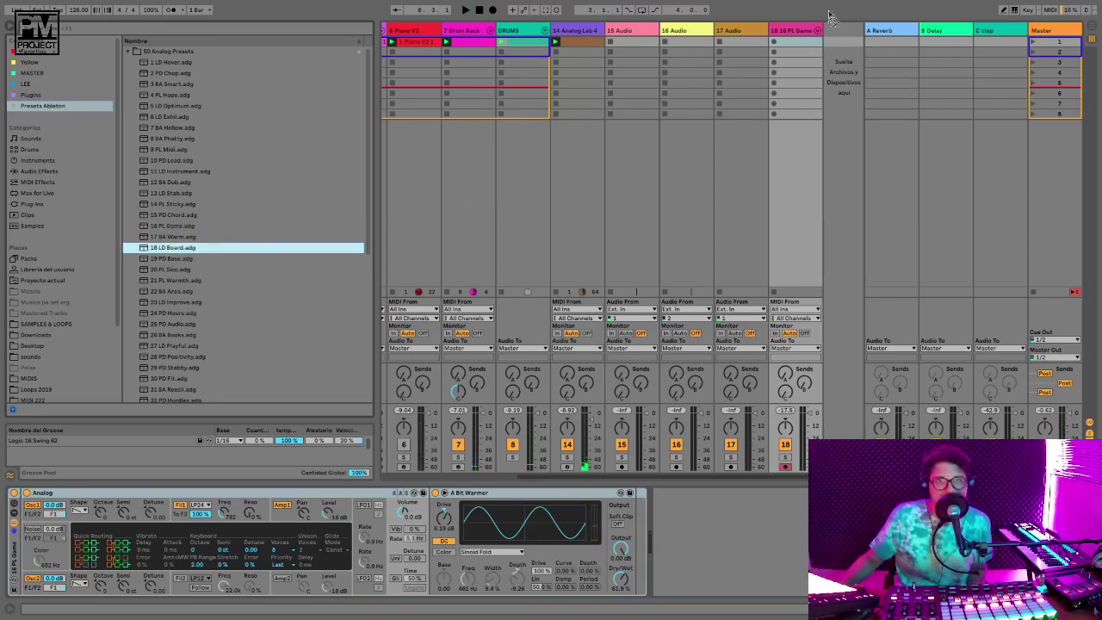
left_click_drag(829, 14, 786, 35)
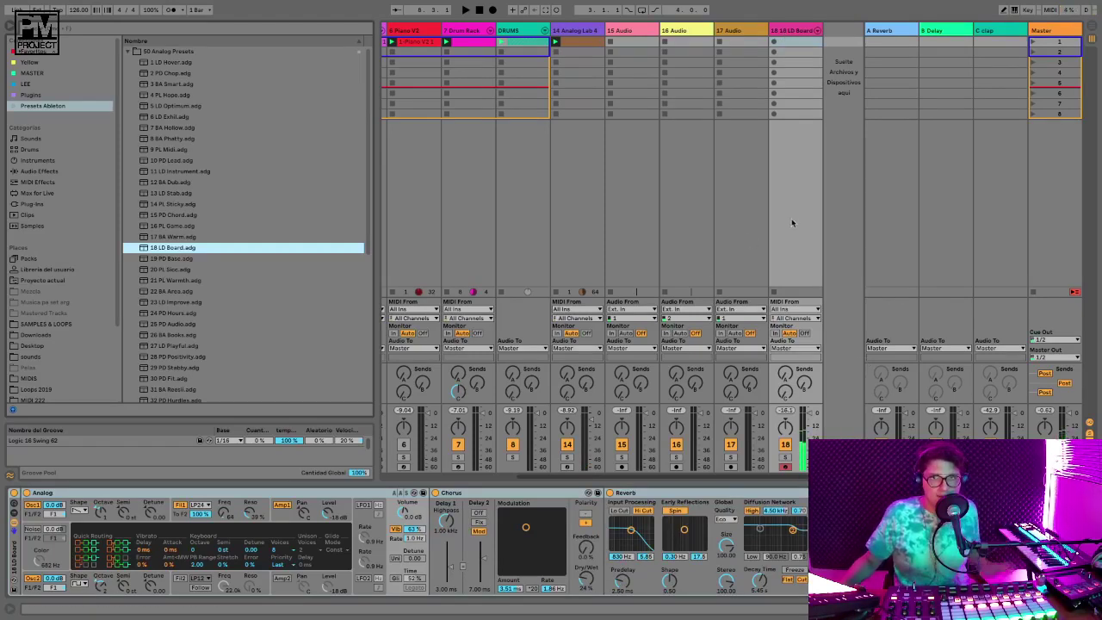
key("space")
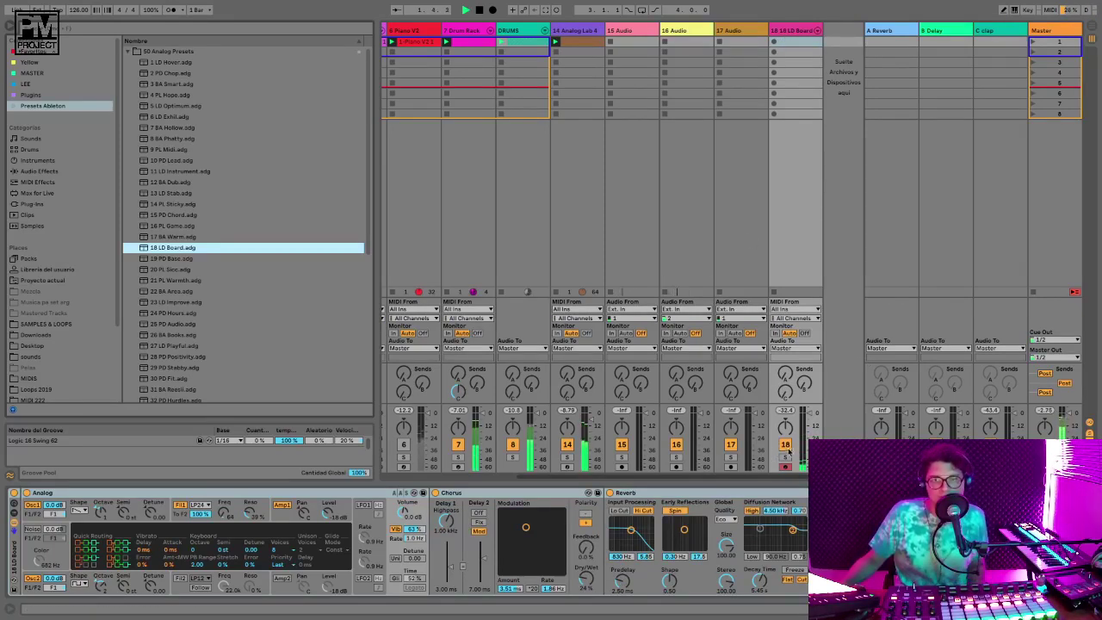
Delete the 18 LD Board track and select the Bass 2 track to show its devices
left_click(795, 33)
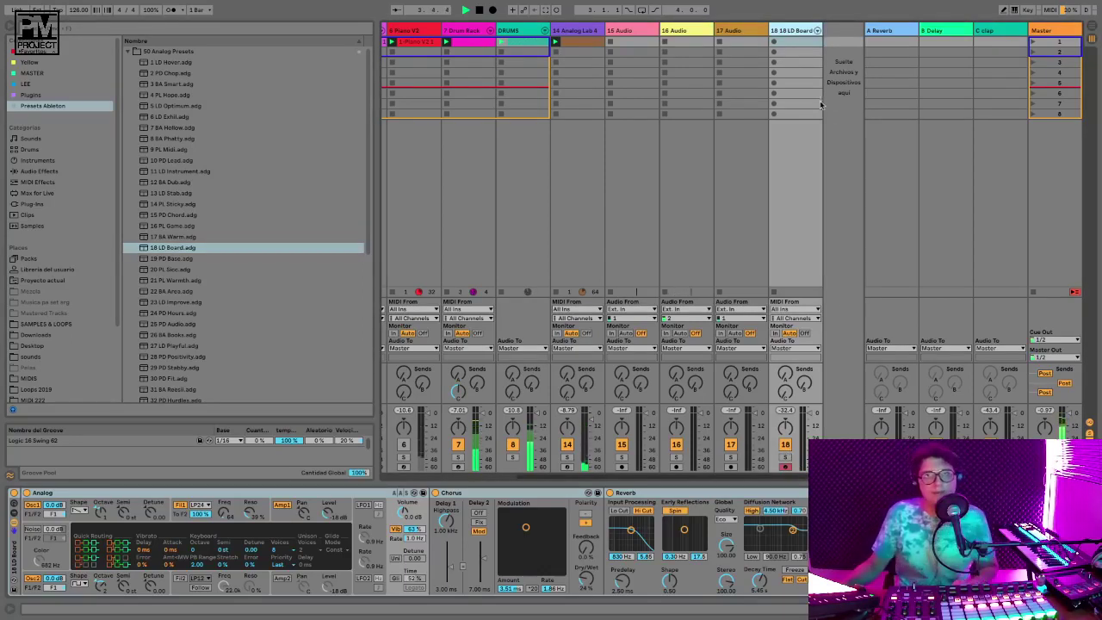
key("Delete")
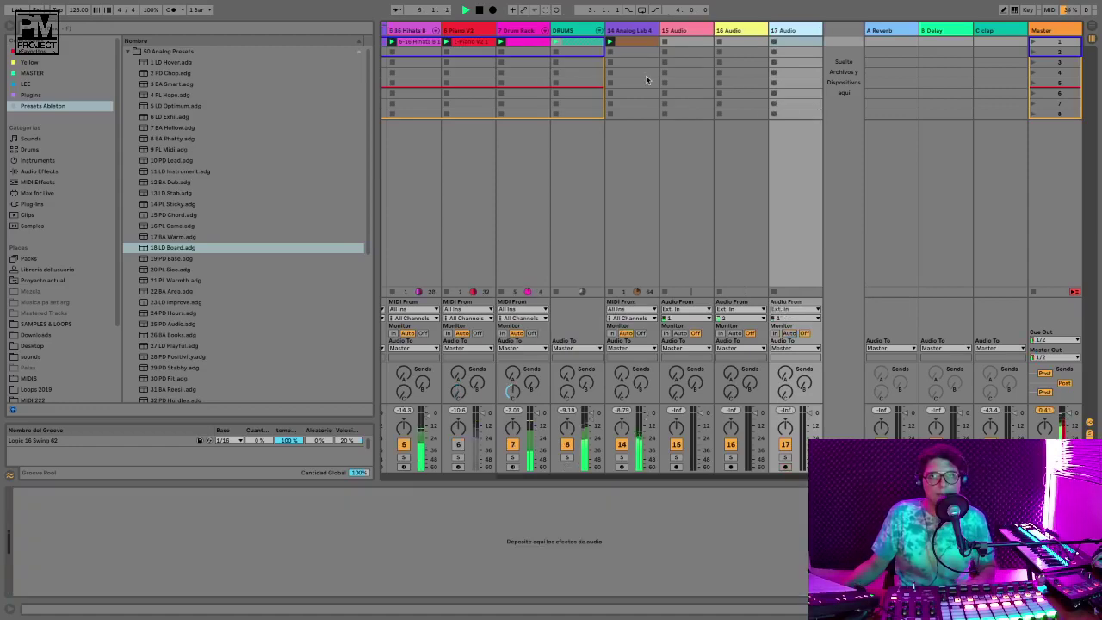
key("Delete")
key("Delete")
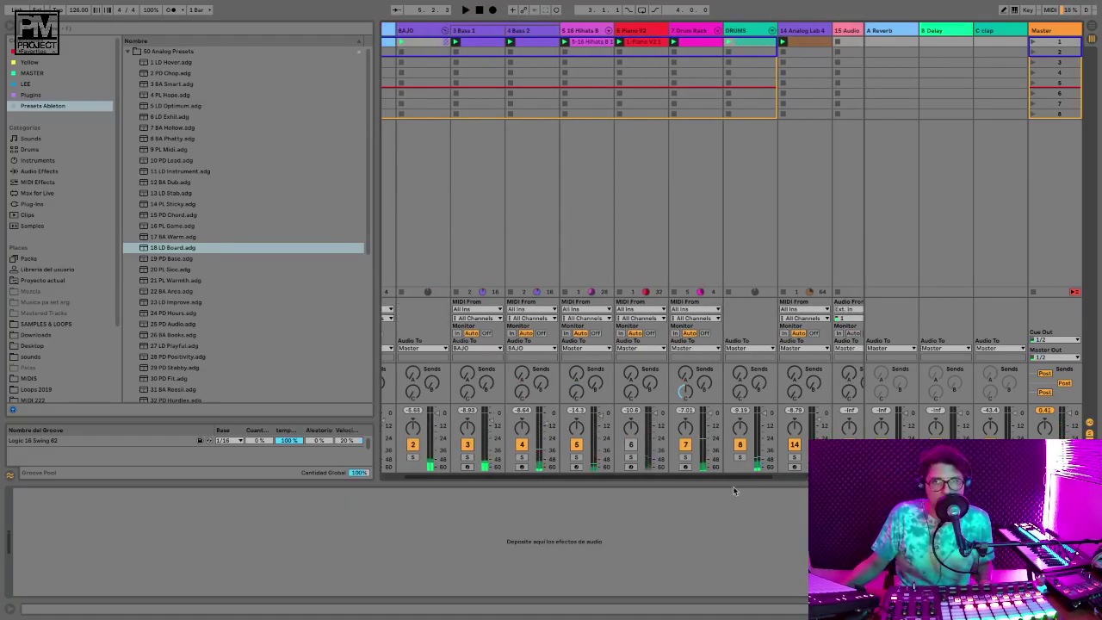
left_click(533, 49)
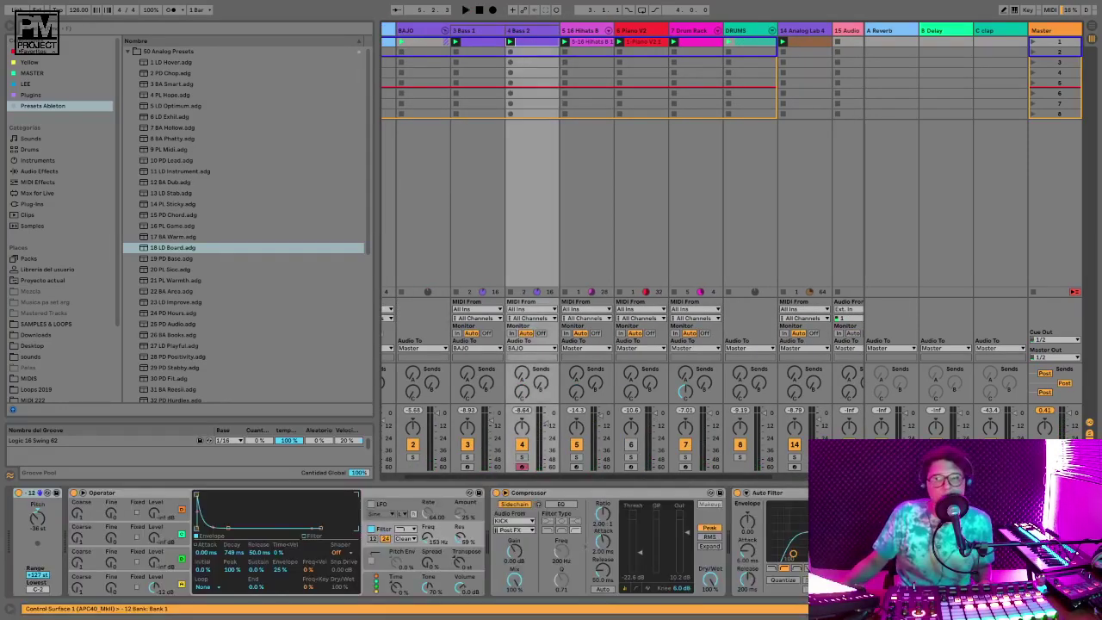
Shorten the loops of the Bass 2 and Bass 1 clips from four bars to two bars
left_click(964, 608)
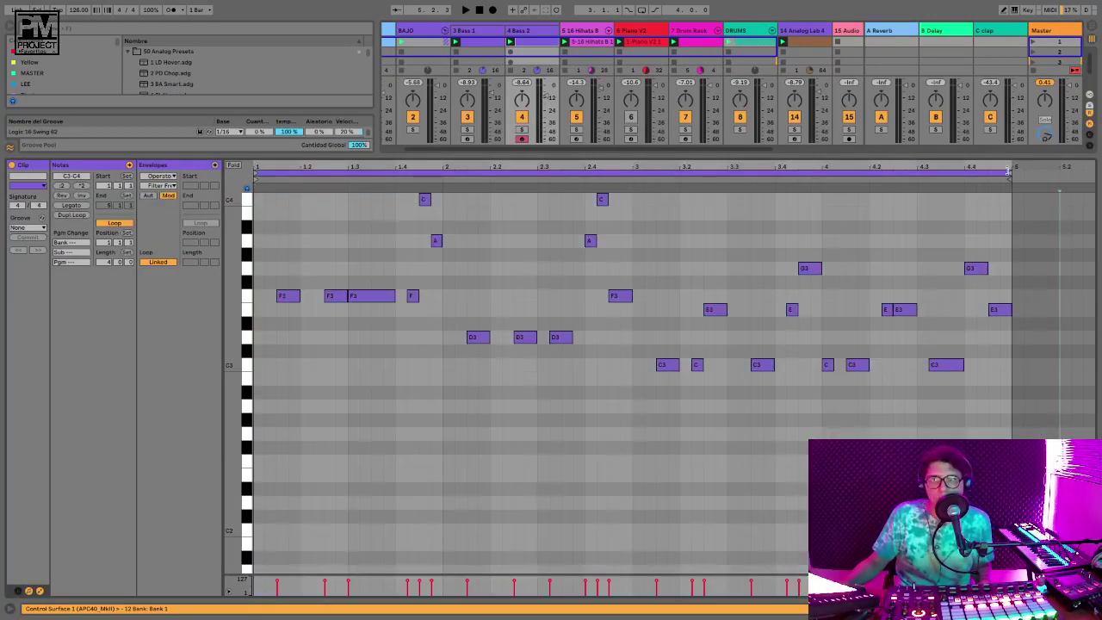
left_click_drag(1013, 175, 632, 174)
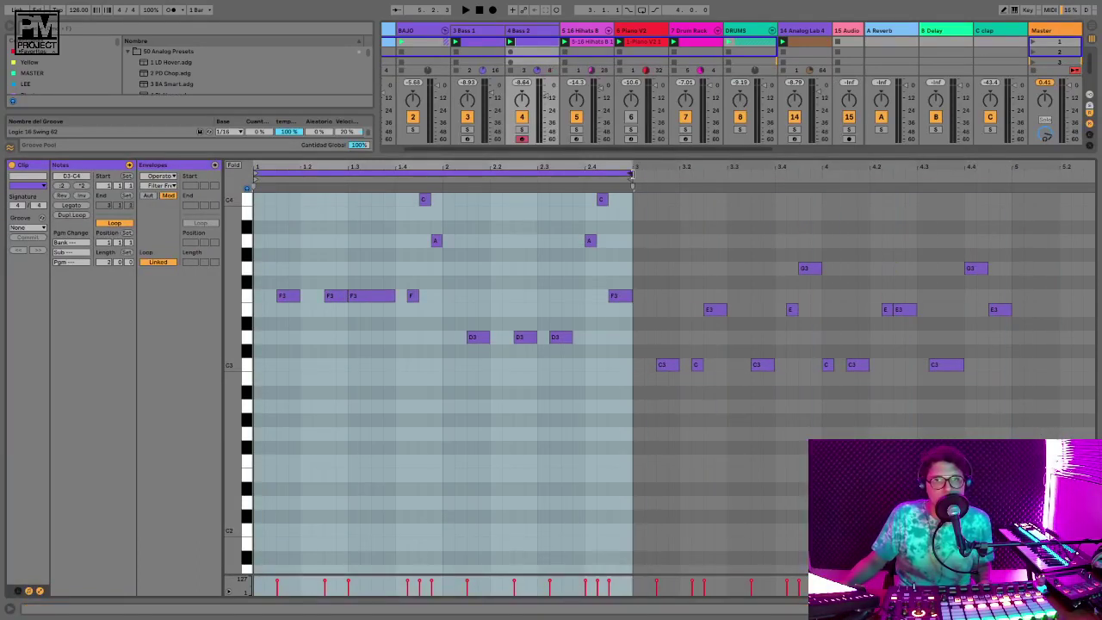
left_click(478, 49)
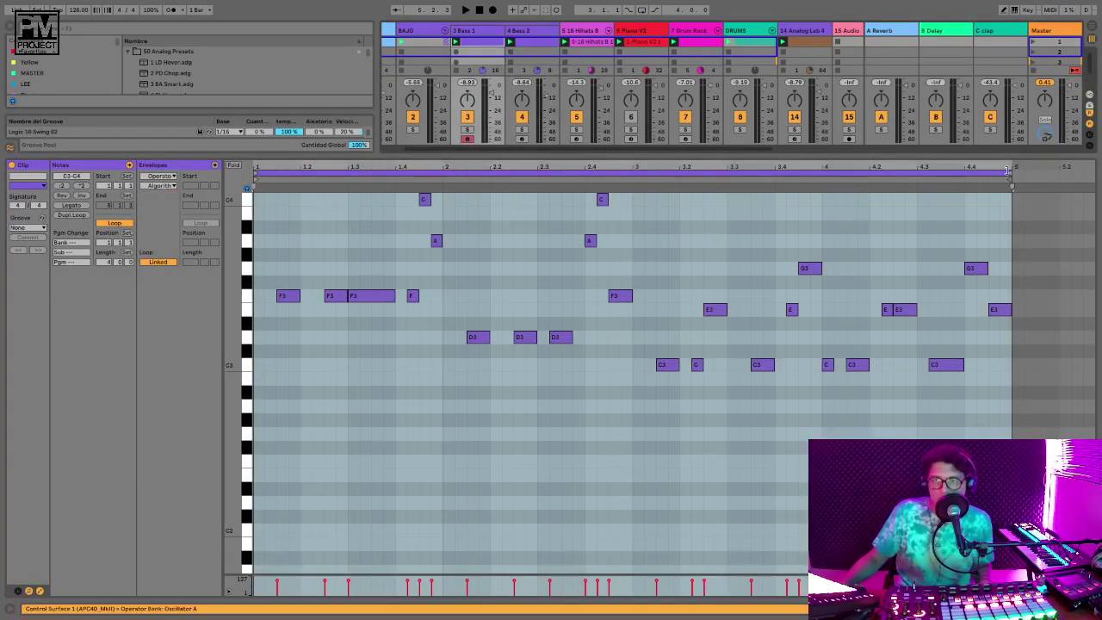
left_click_drag(1007, 171, 633, 184)
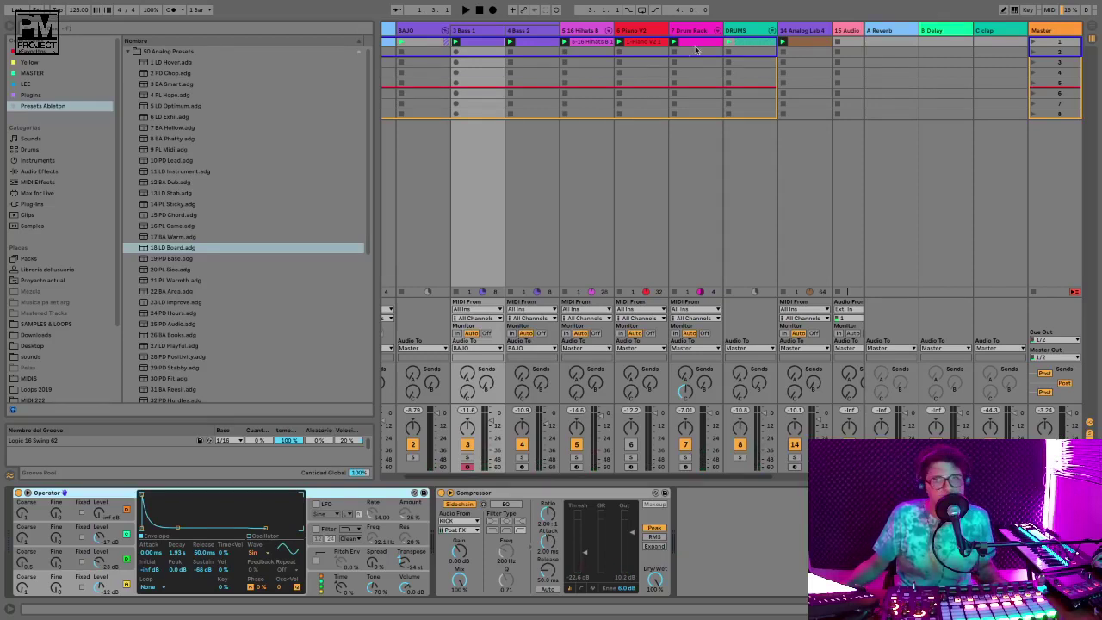
Fold the BAJO group and switch from the session to the arrangement timeline
left_click(445, 31)
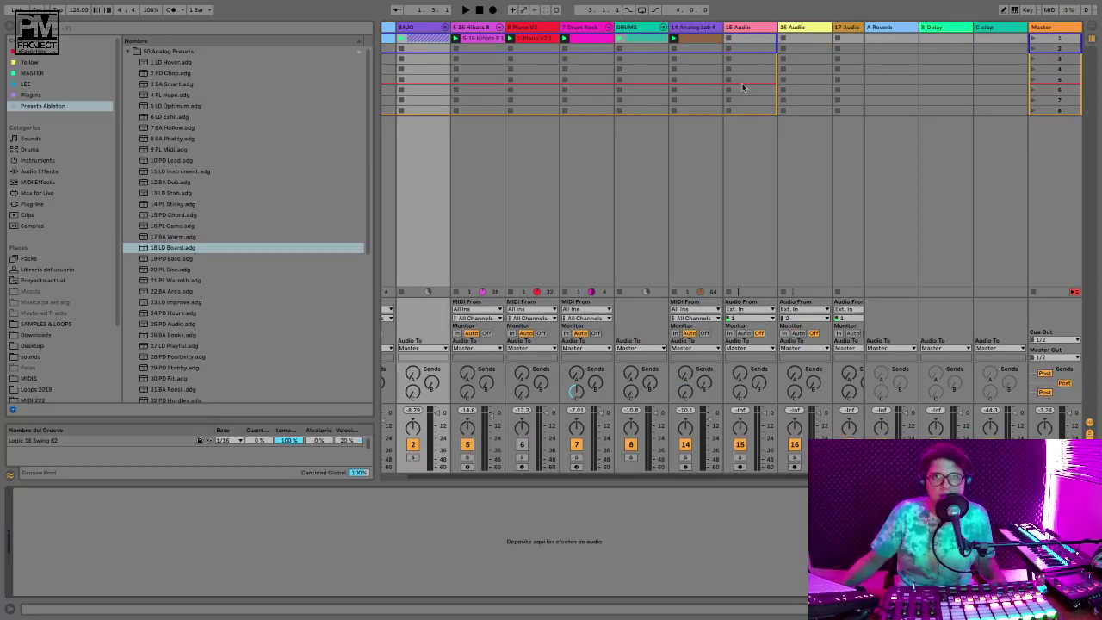
key("space")
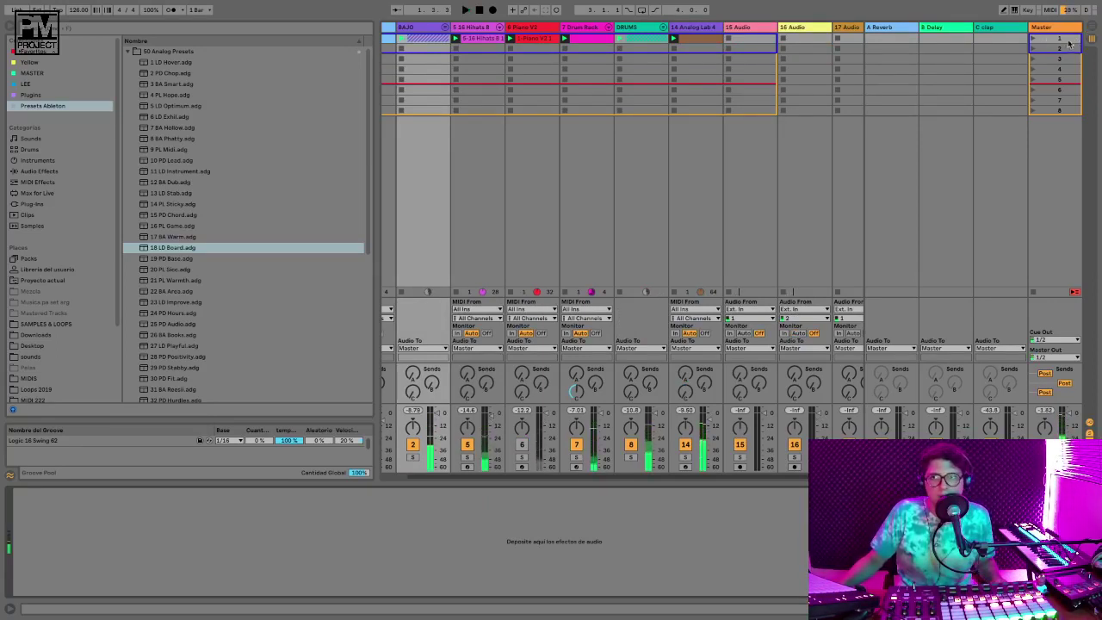
left_click(1075, 39)
left_click(1093, 27)
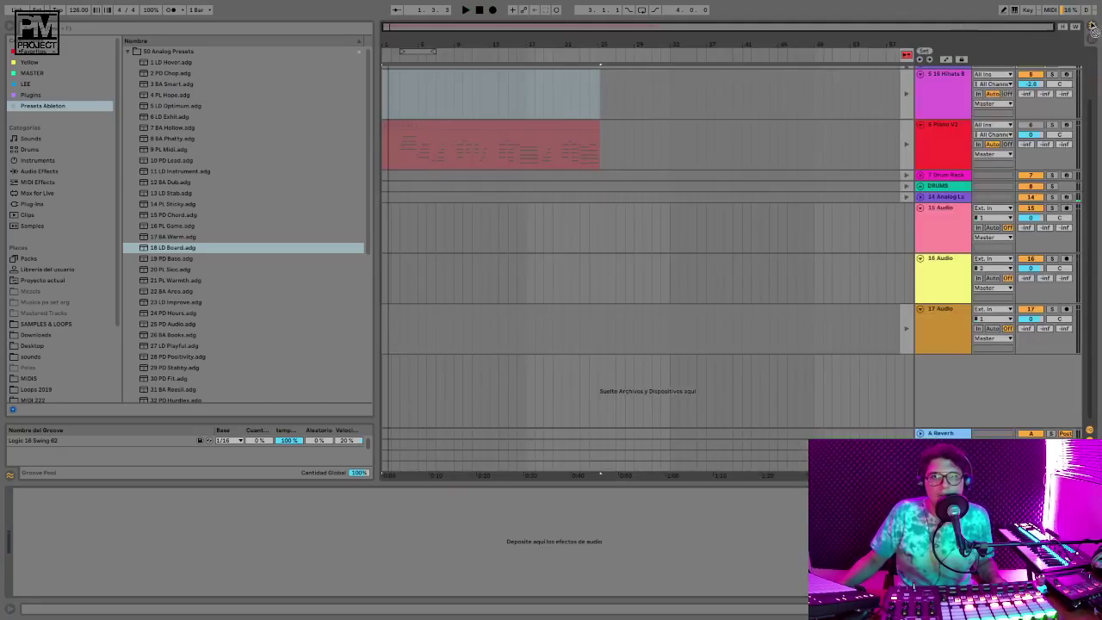
Delete the old Piano V2 clip from the arrangement and return playback to the arrangement
left_click(422, 126)
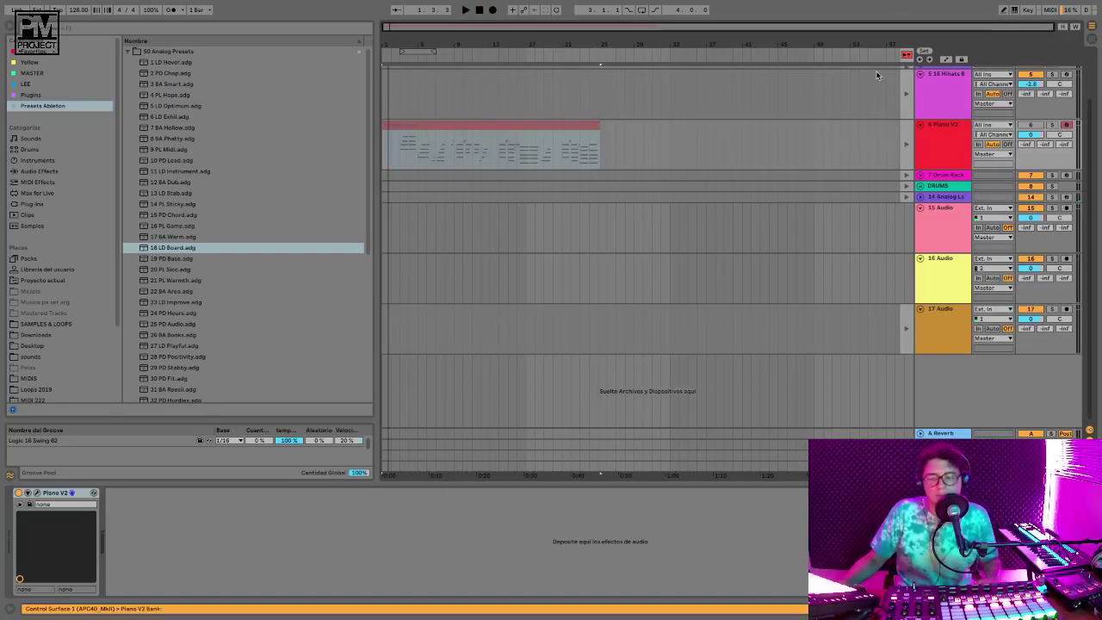
key("Delete")
left_click(906, 55)
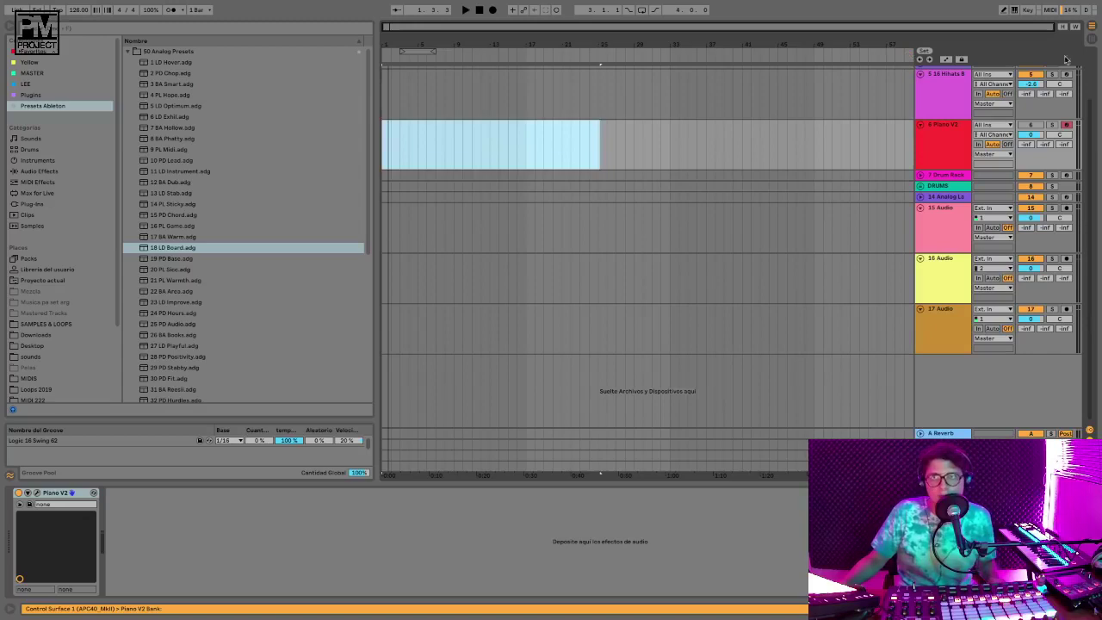
scroll(665, 185, "up", 3)
Place the session's scene 1 clips at the start of the arrangement and extend them to bar 17
left_click(1093, 38)
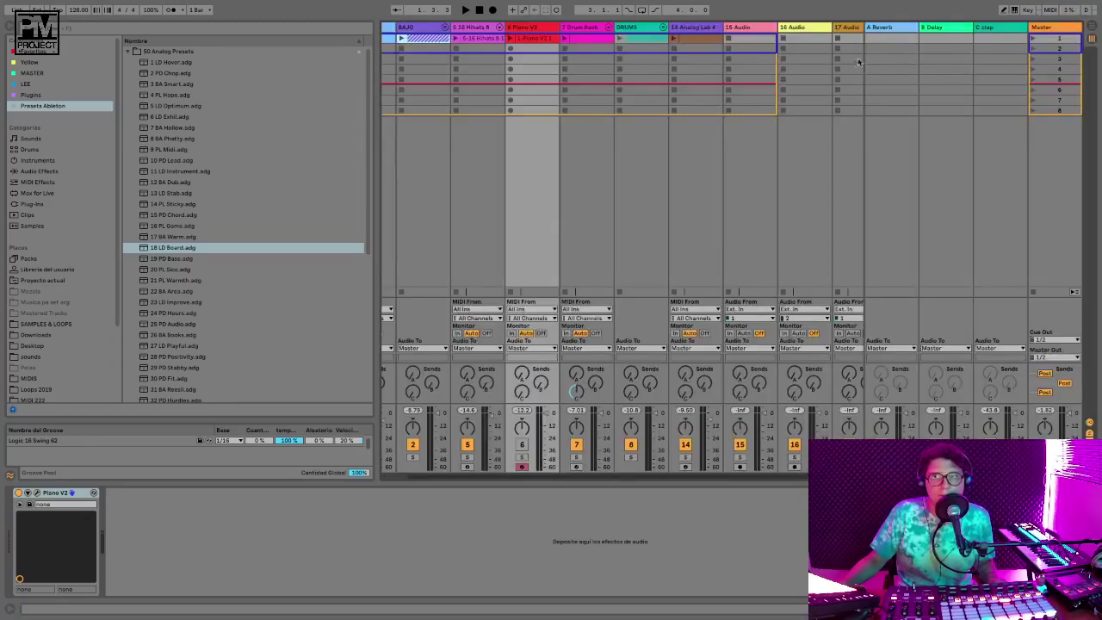
left_click(1092, 38)
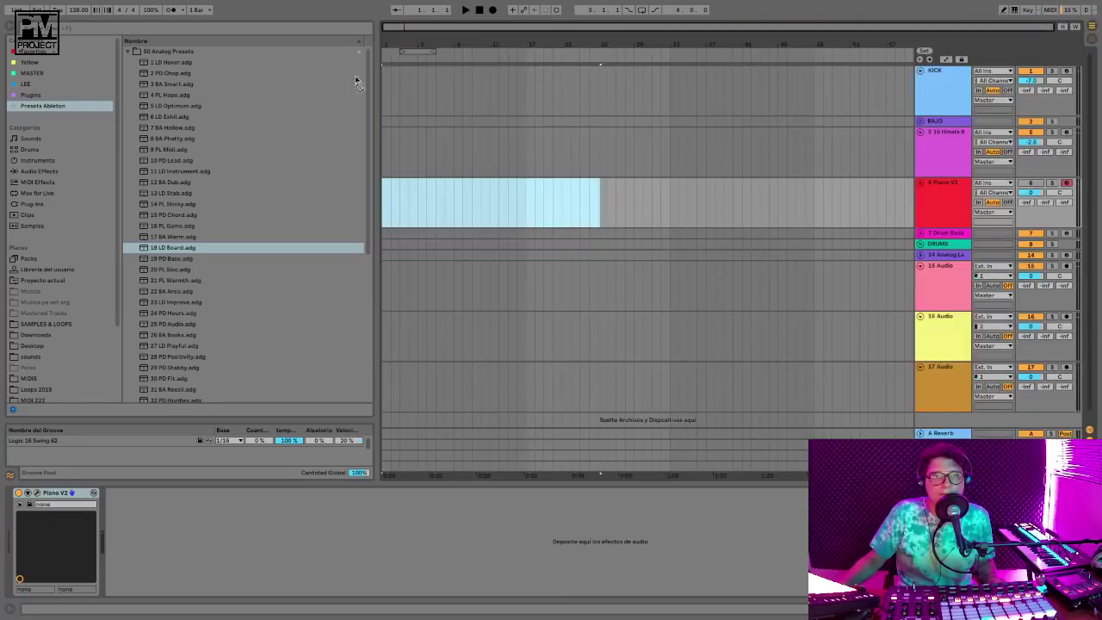
left_click_drag(392, 75, 443, 78)
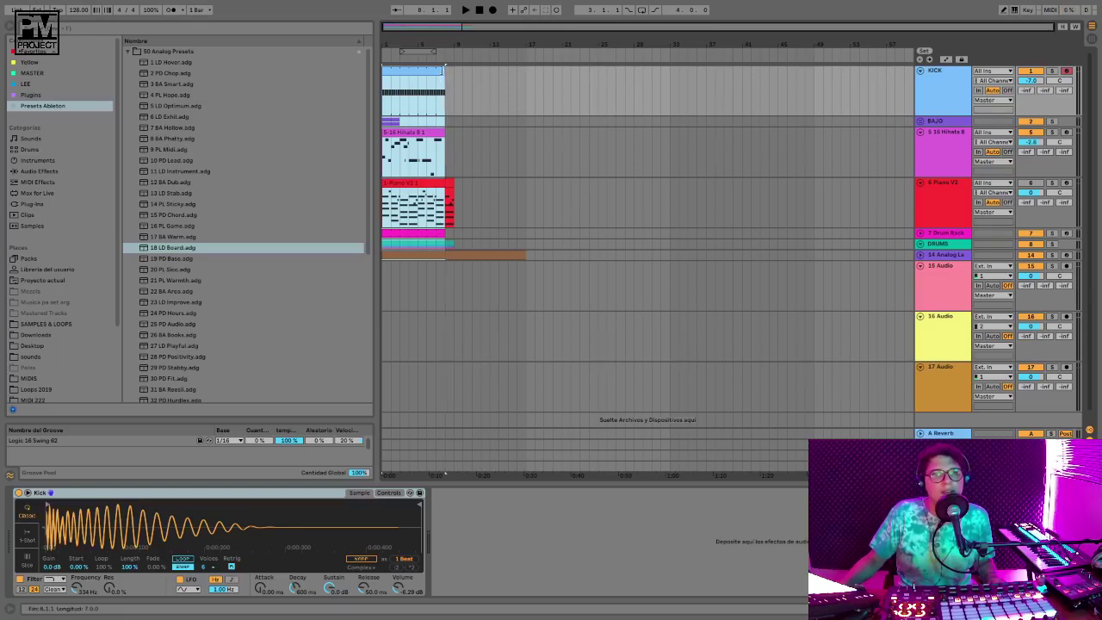
left_click_drag(442, 77, 524, 72)
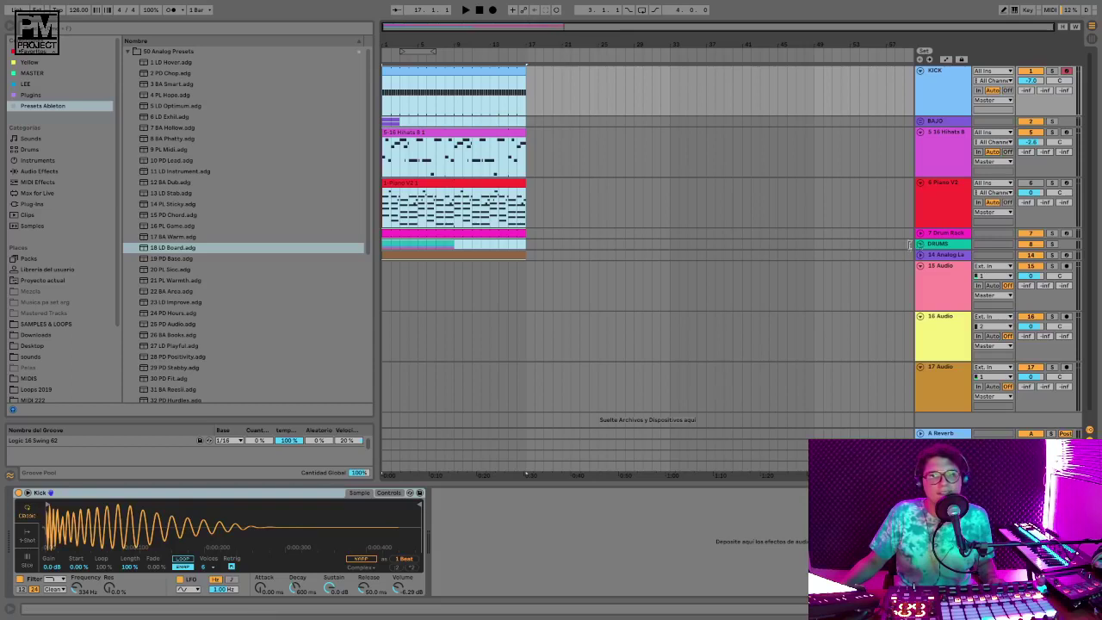
Unfold the DRUMS and BAJO groups and extend their clips to bar 17
left_click(921, 244)
left_click(454, 285)
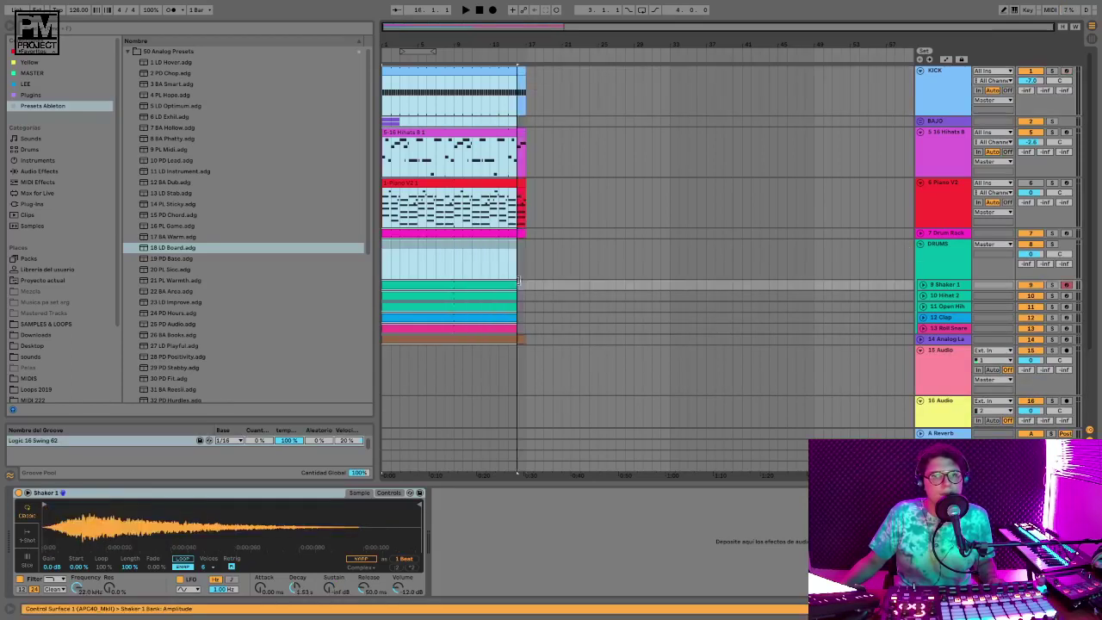
left_click(920, 121)
left_click(528, 158)
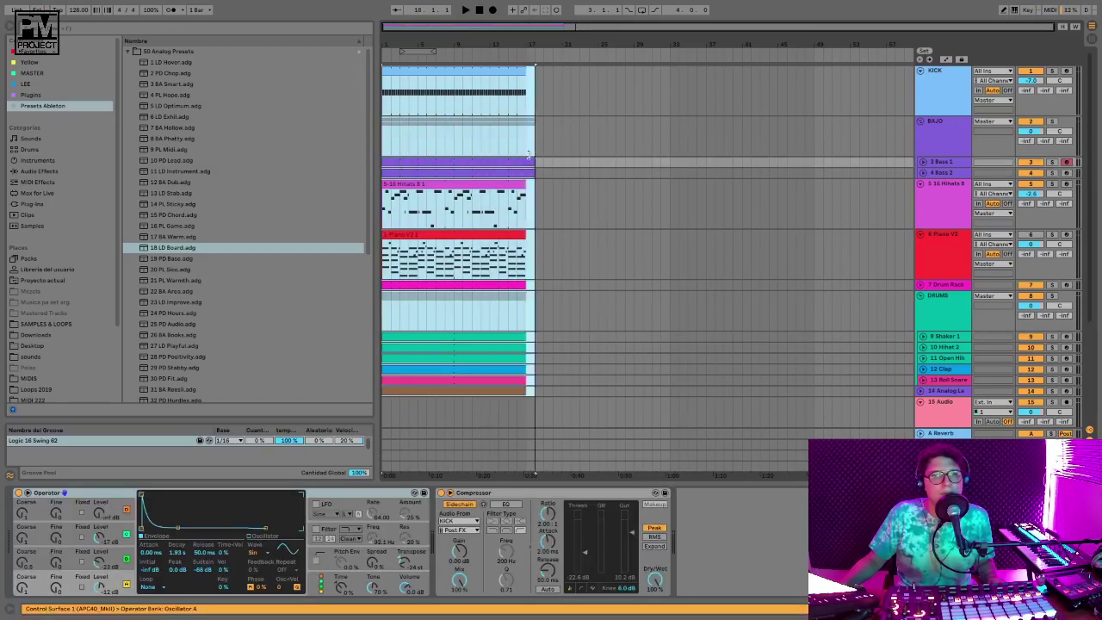
Play the arrangement and set its loop to 16 bars starting at 1.1.1
key("space")
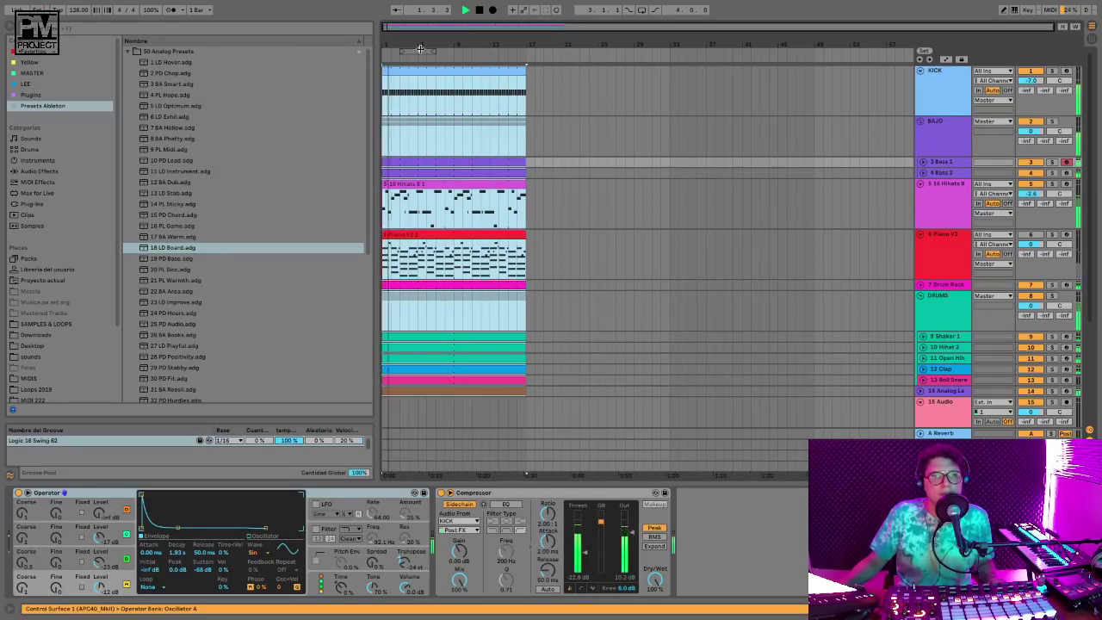
left_click_drag(421, 50, 525, 51)
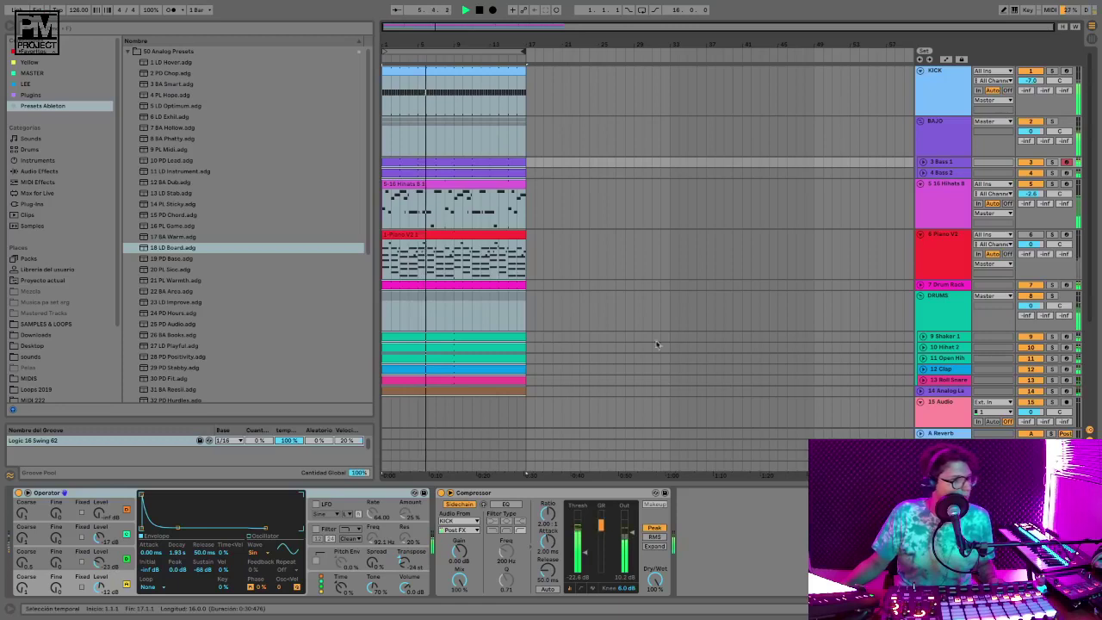
left_click(542, 205)
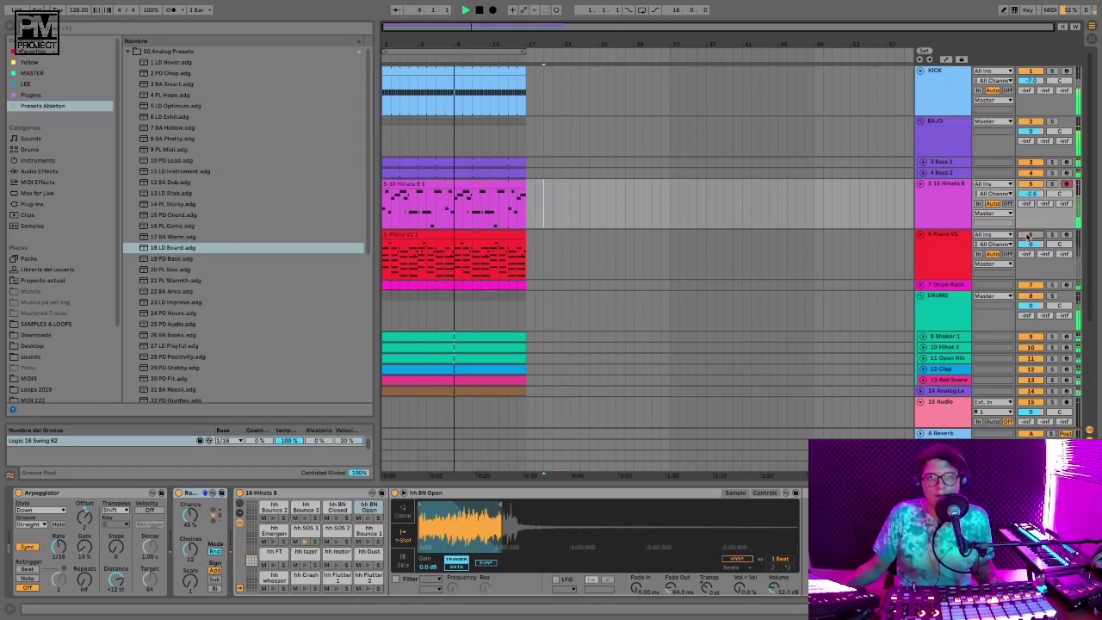
Collapse the Piano V2 track and expand the Bass 1 and Bass 2 tracks
left_click(920, 235)
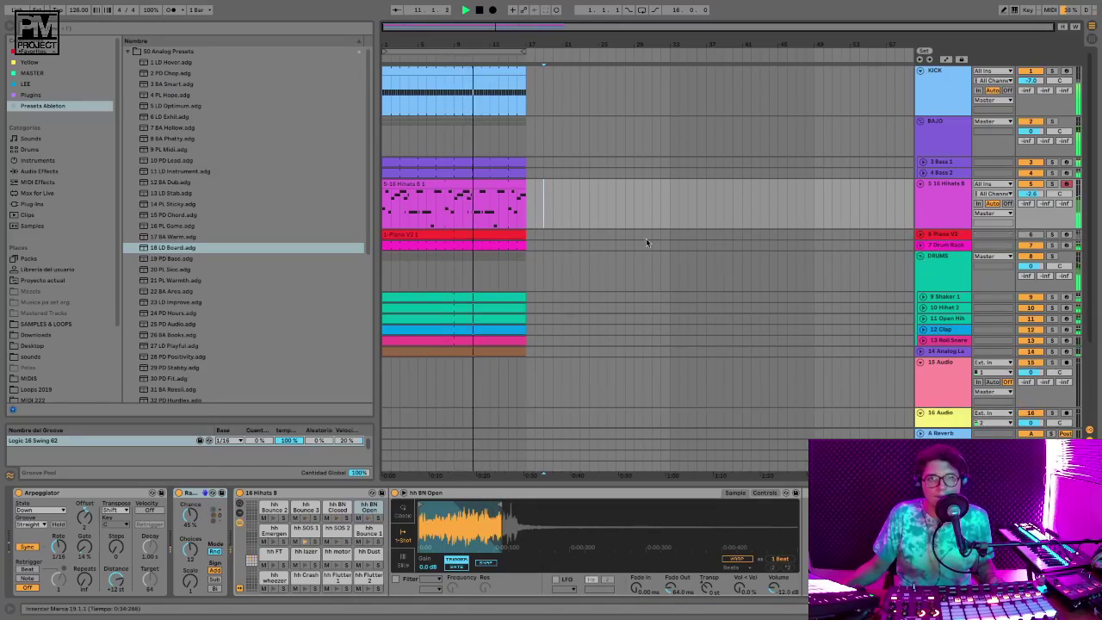
left_click(923, 172)
left_click(922, 163)
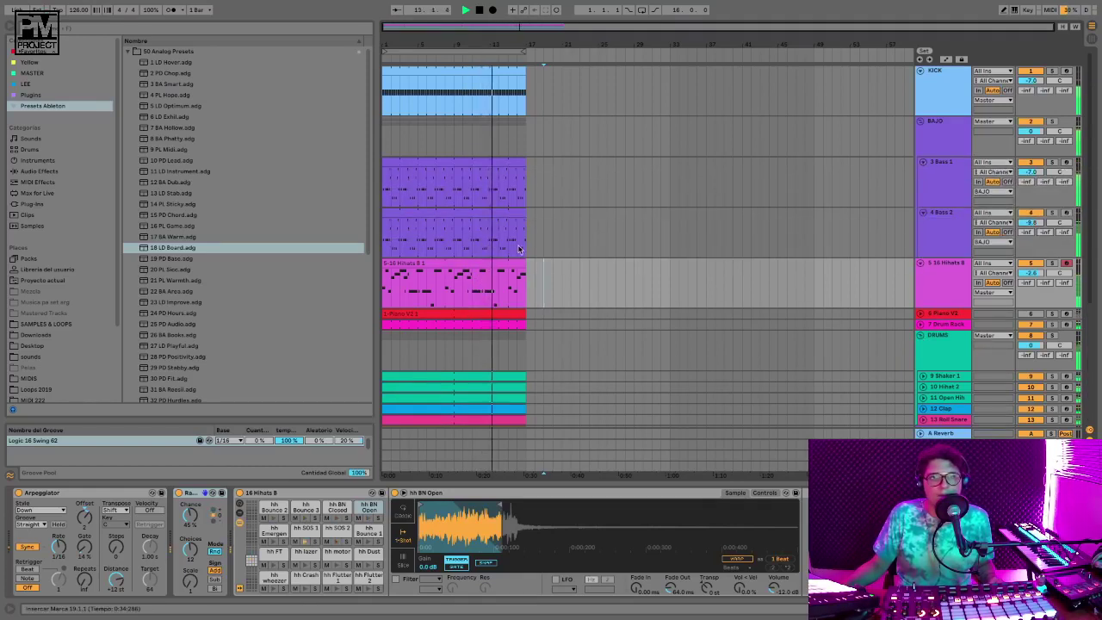
Fold the BAJO group and group it together with the KICK track
left_click(947, 99)
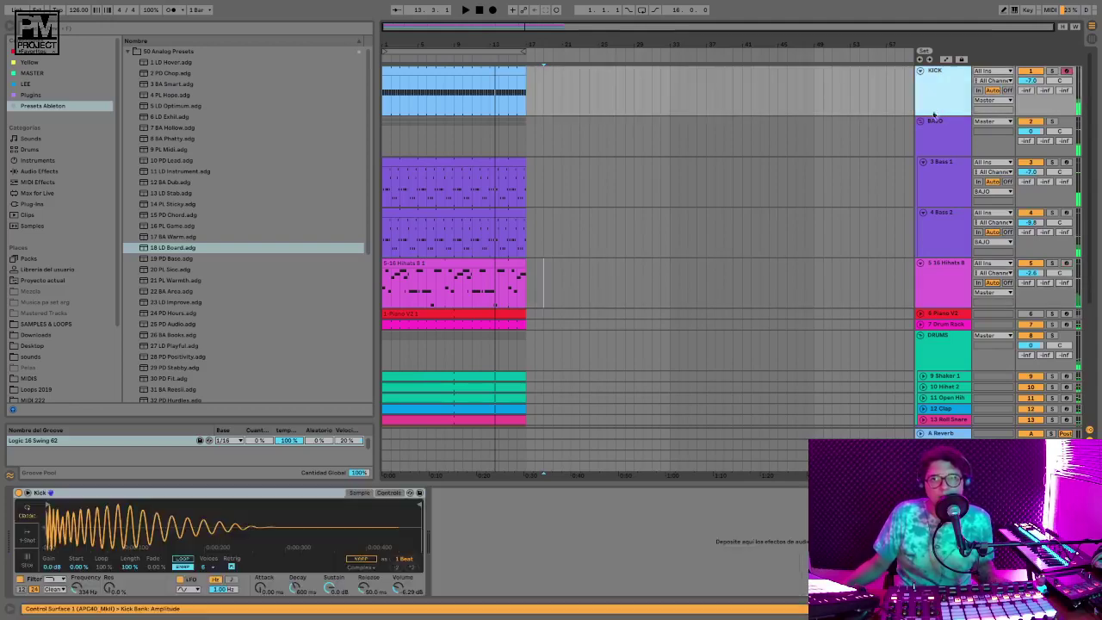
left_click(920, 122)
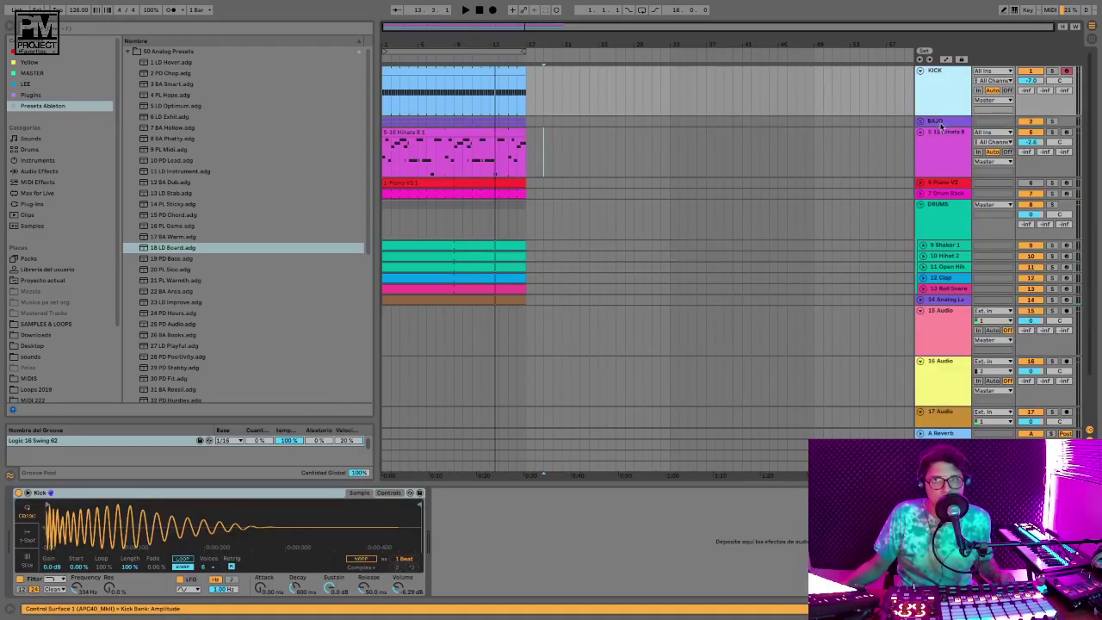
left_click(940, 122)
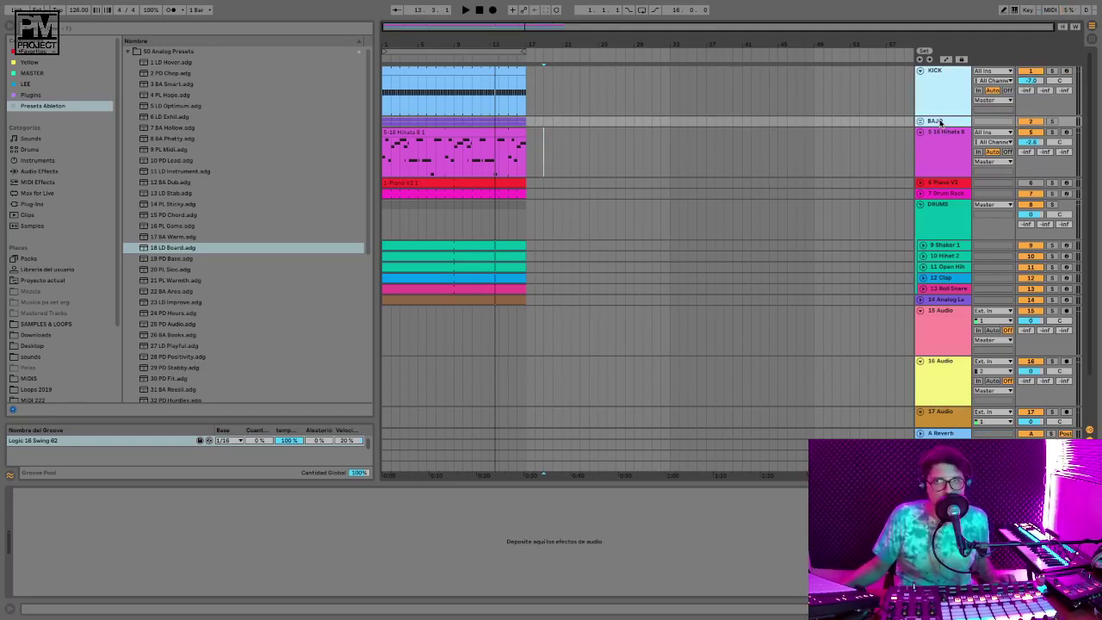
right_click(941, 122)
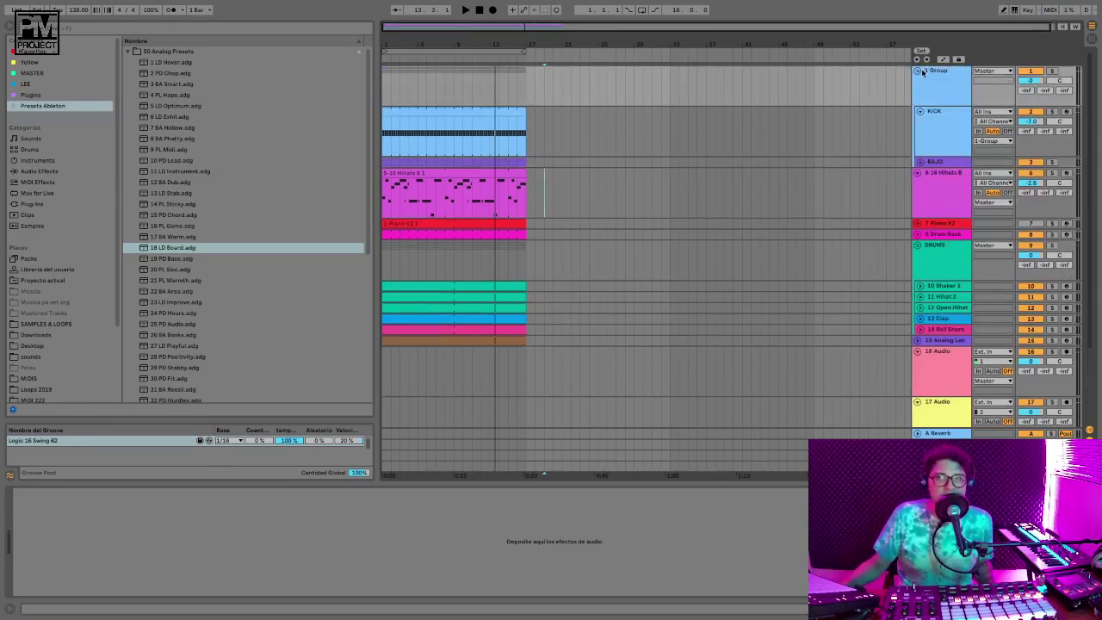
Fold the new group holding KICK and BAJO and rename it LOW
left_click(924, 73)
left_click(918, 72)
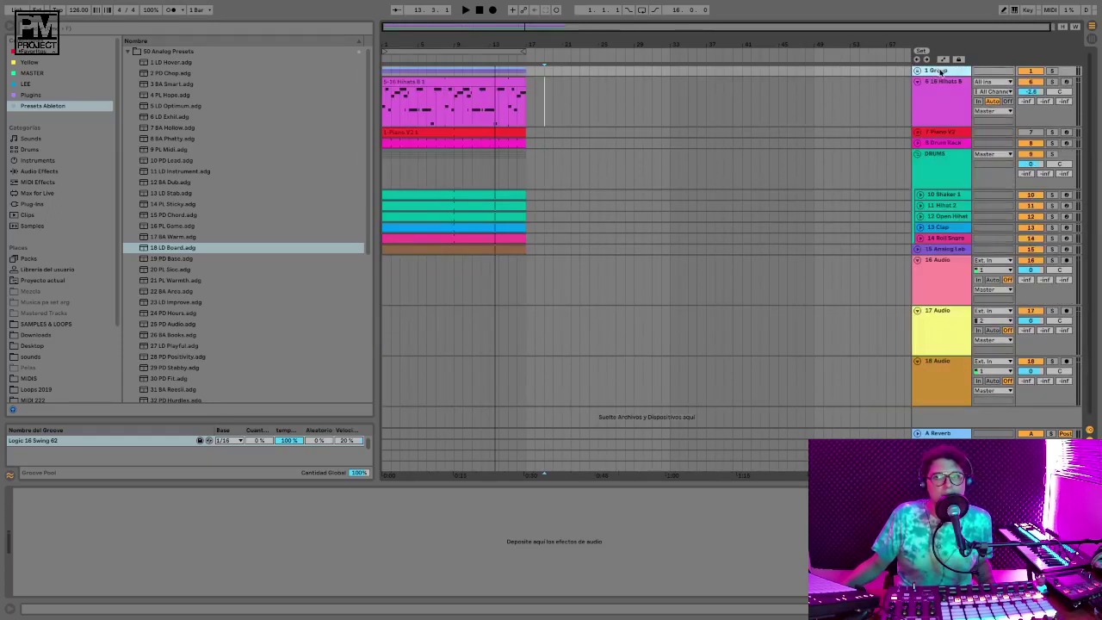
right_click(937, 71)
left_click(966, 115)
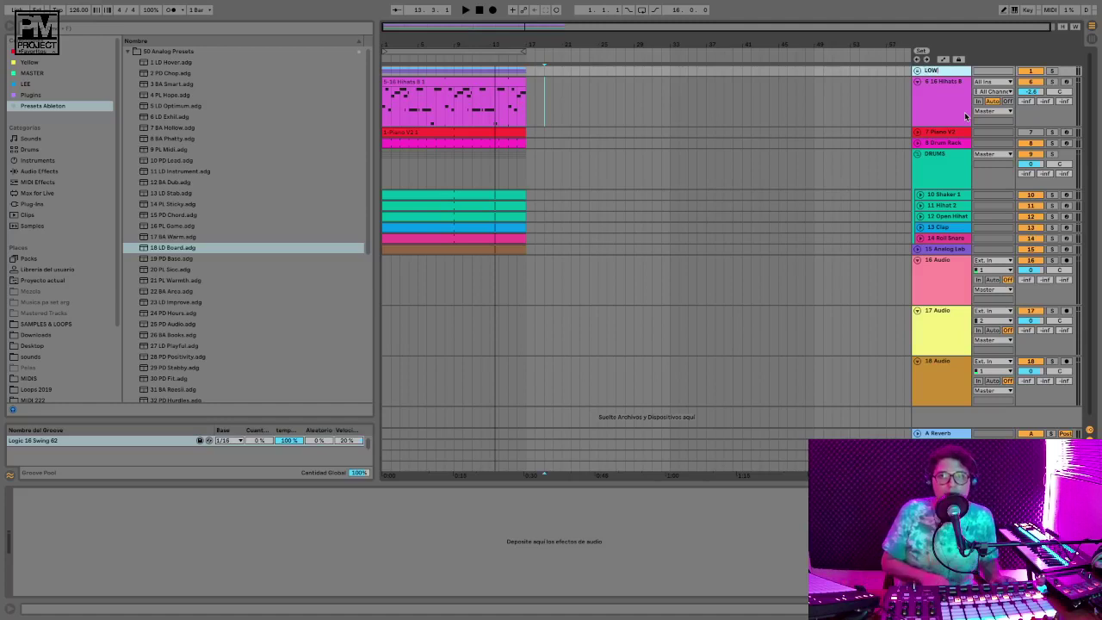
Play the 16-bar loop briefly and add an Auto Filter to the LOW group
left_click(472, 52)
key("space")
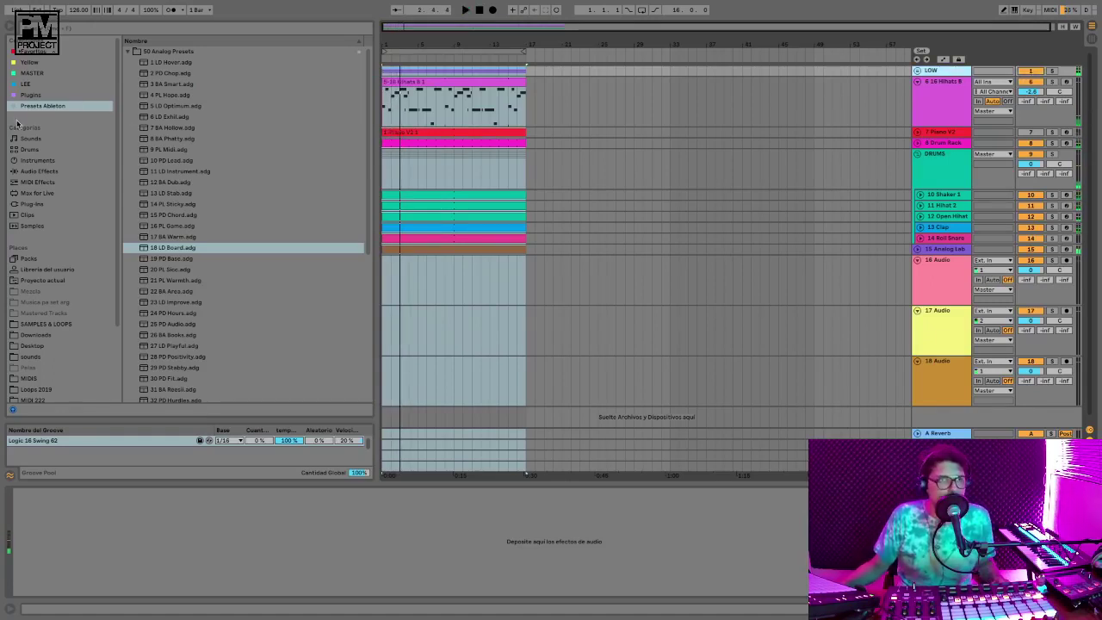
left_click(35, 172)
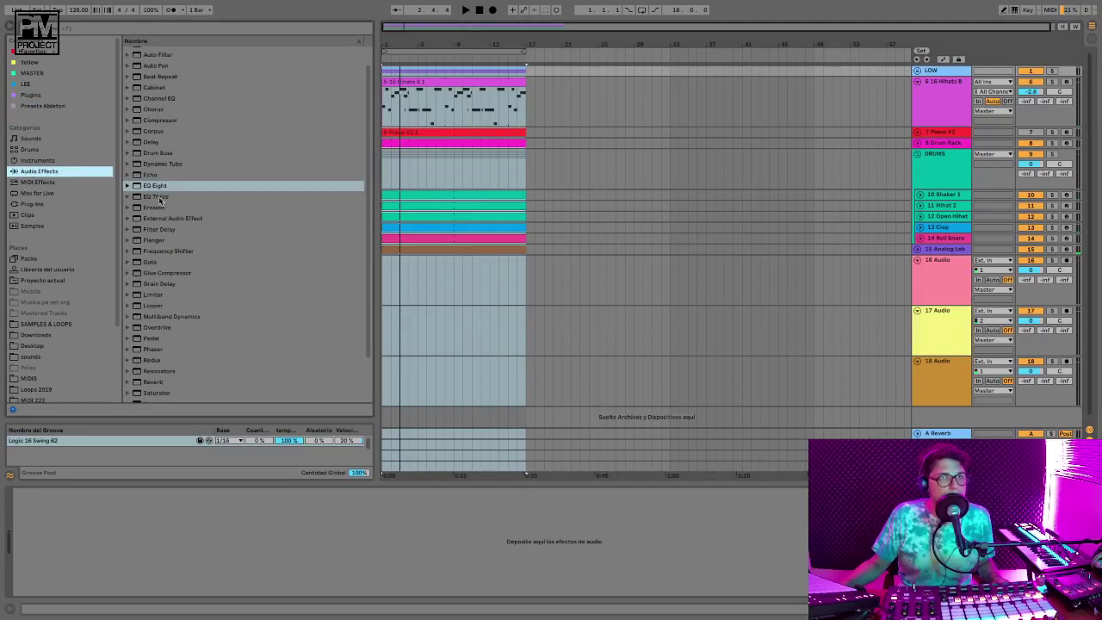
scroll(209, 280, "up", 2)
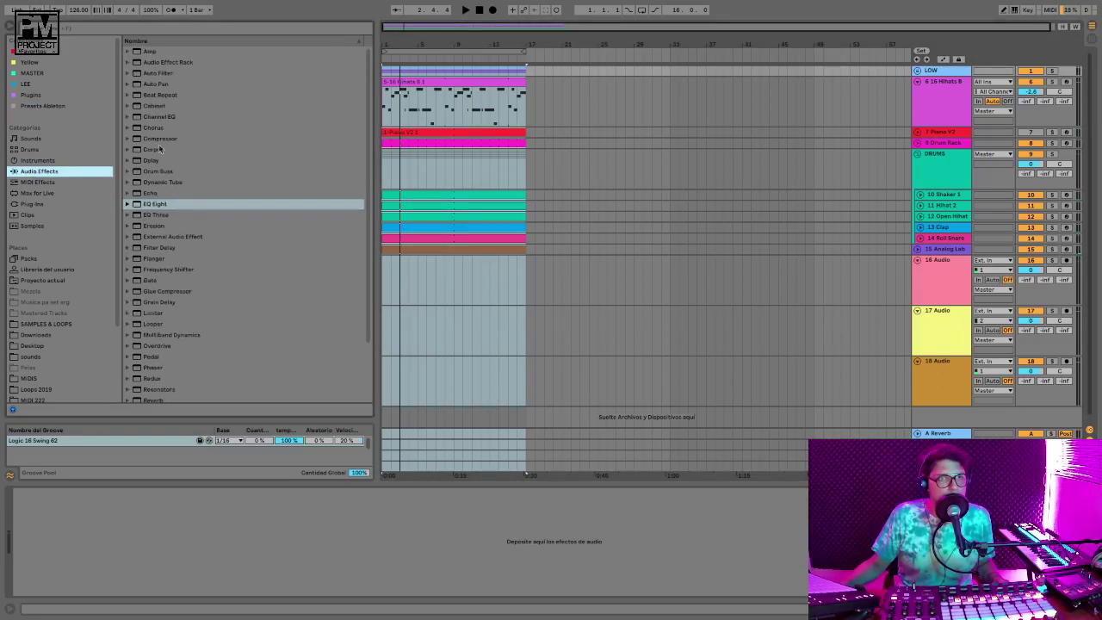
left_click(172, 75)
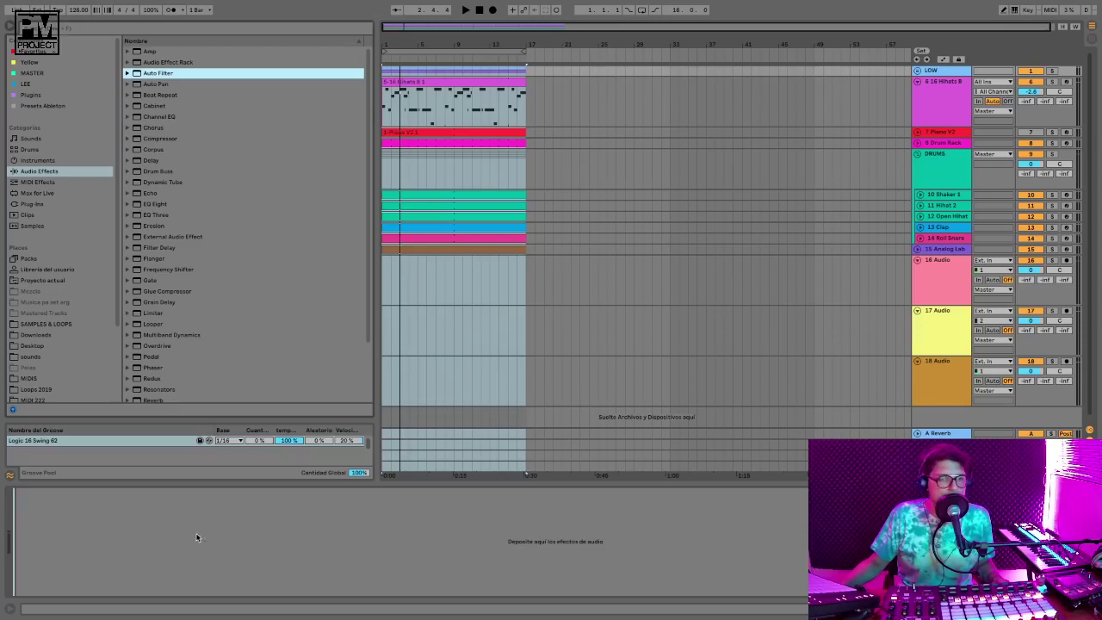
left_click_drag(197, 538, 191, 539)
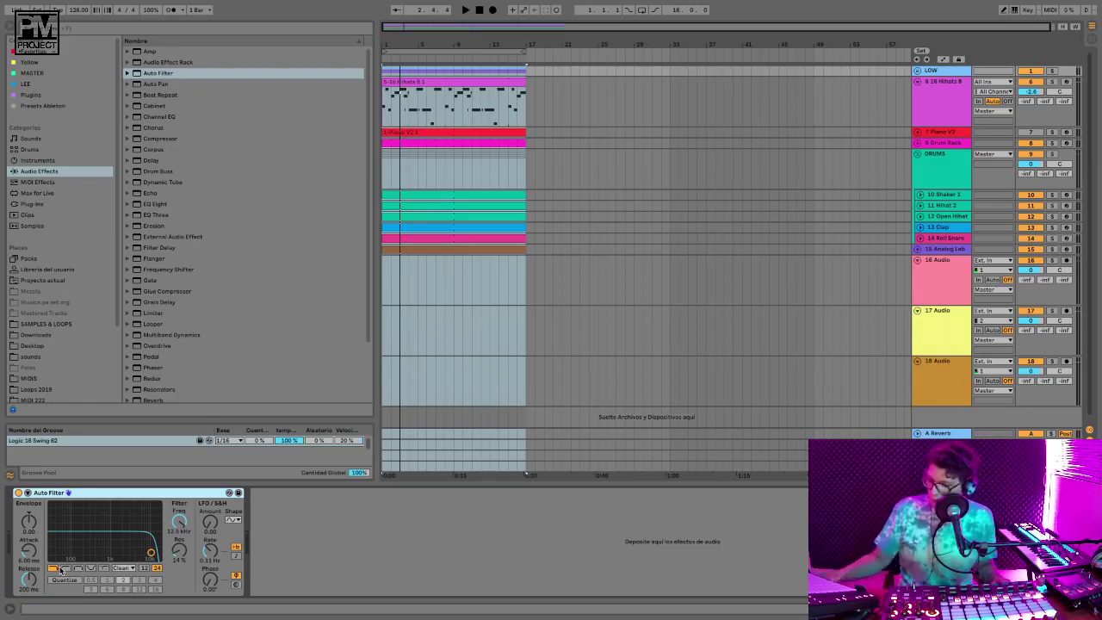
Set the LOW group's Auto Filter to high-pass at 114 Hz with 21% resonance during playback and switch the device off
left_click(63, 569)
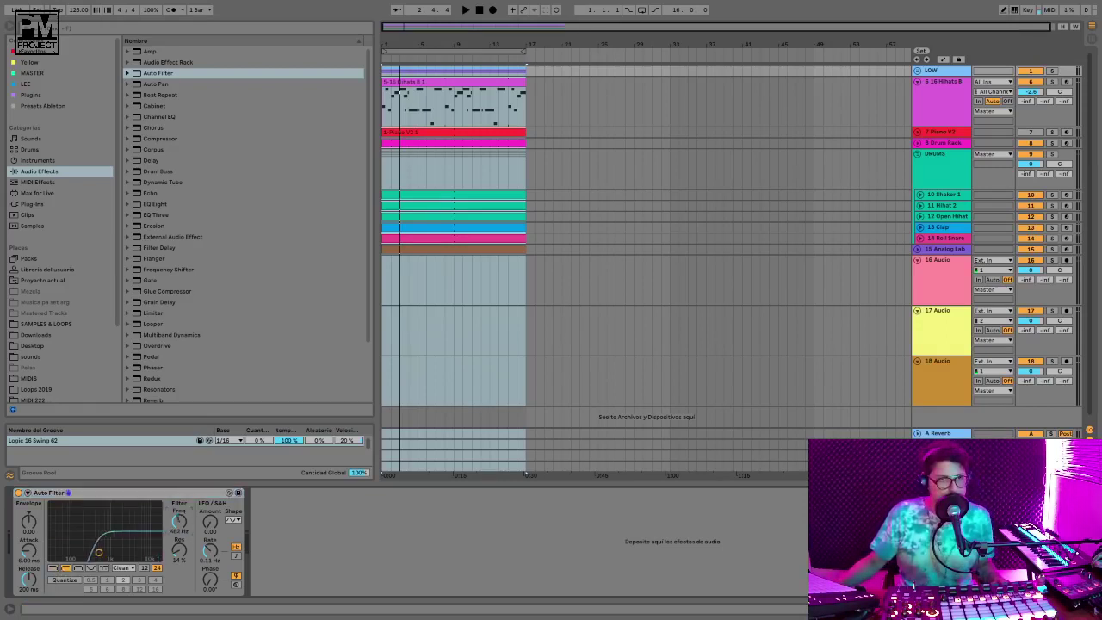
key("space")
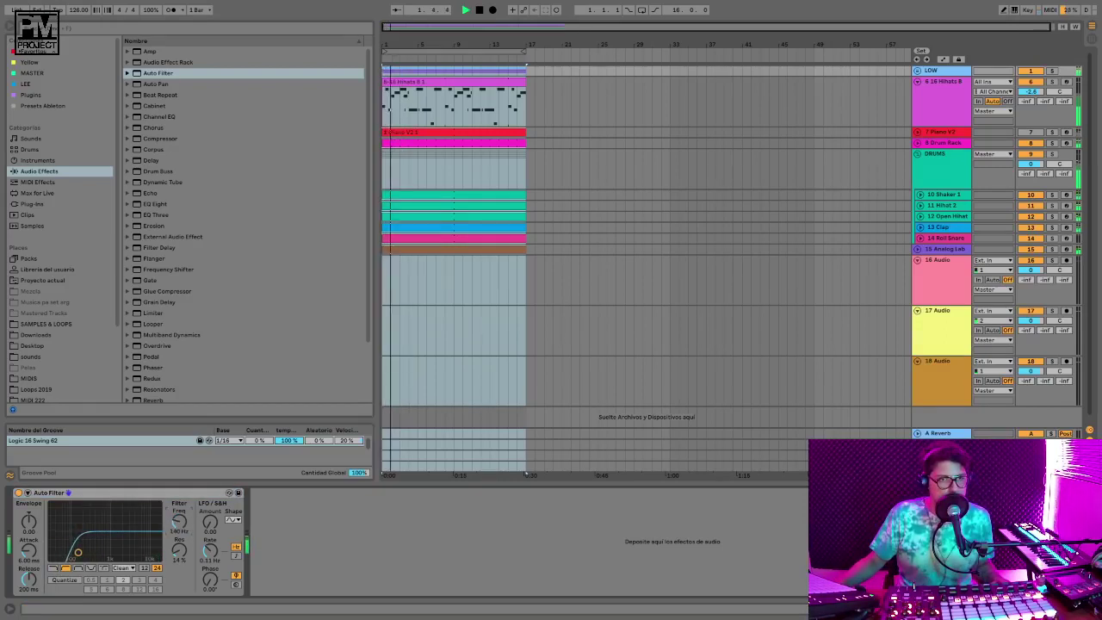
left_click_drag(179, 550, 179, 526)
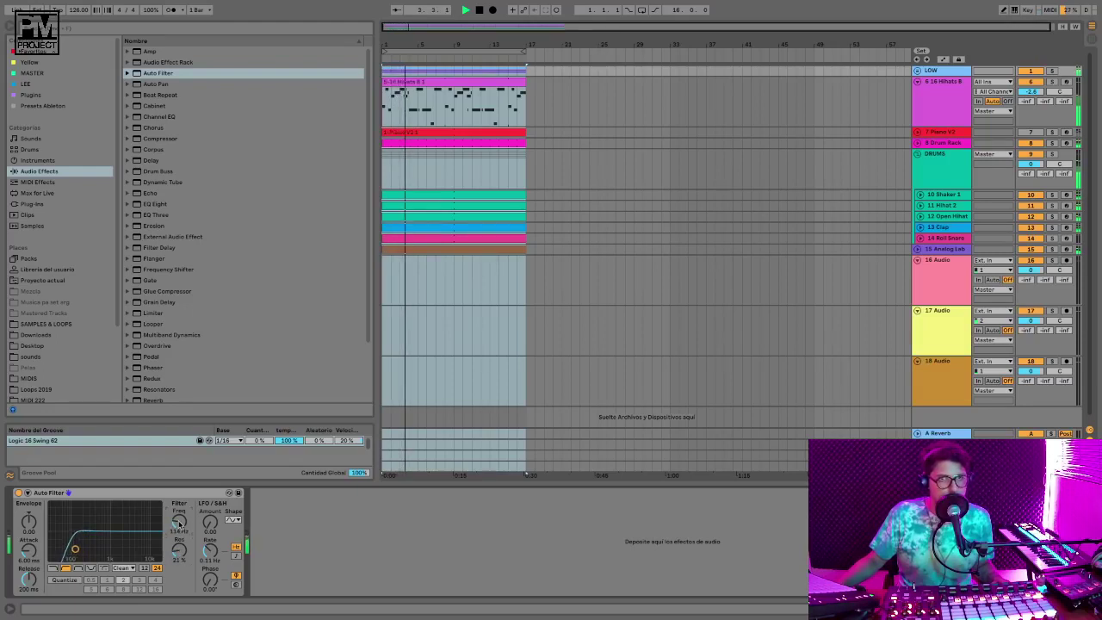
left_click(18, 493)
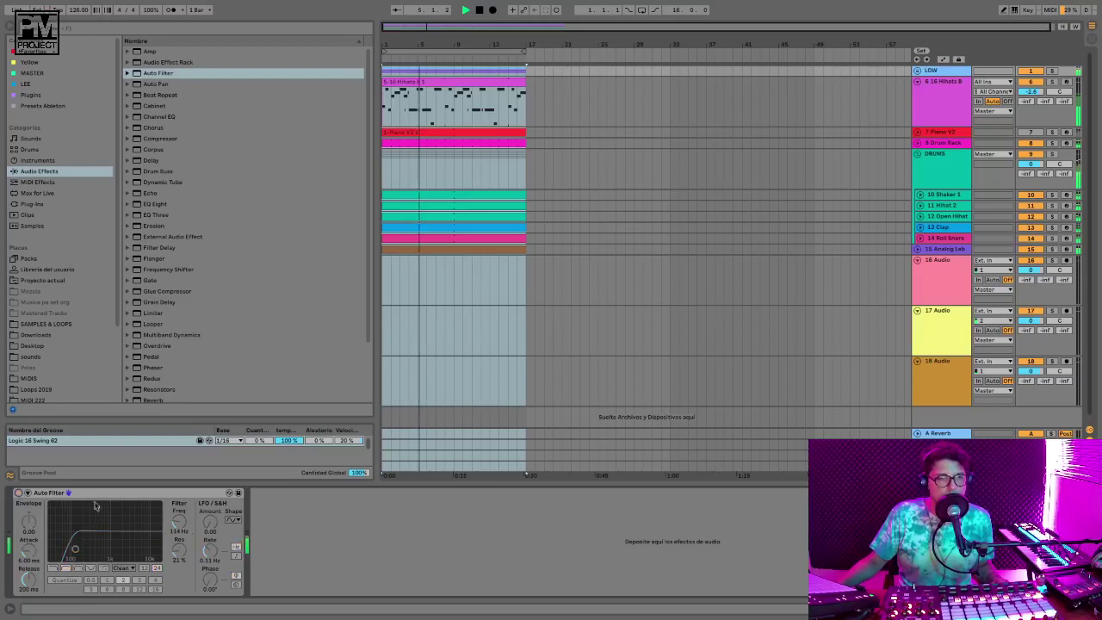
Lower the 16 Hihats B track's volume to -8.2 dB during playback and fold that track and the DRUMS group
left_click_drag(1034, 91, 1034, 105)
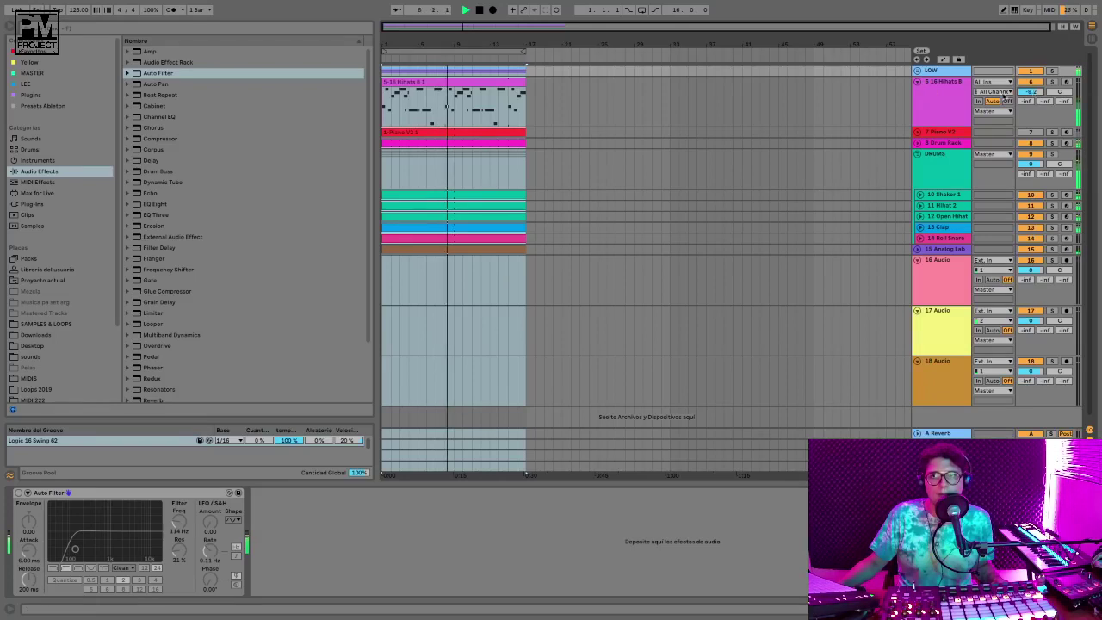
left_click(917, 81)
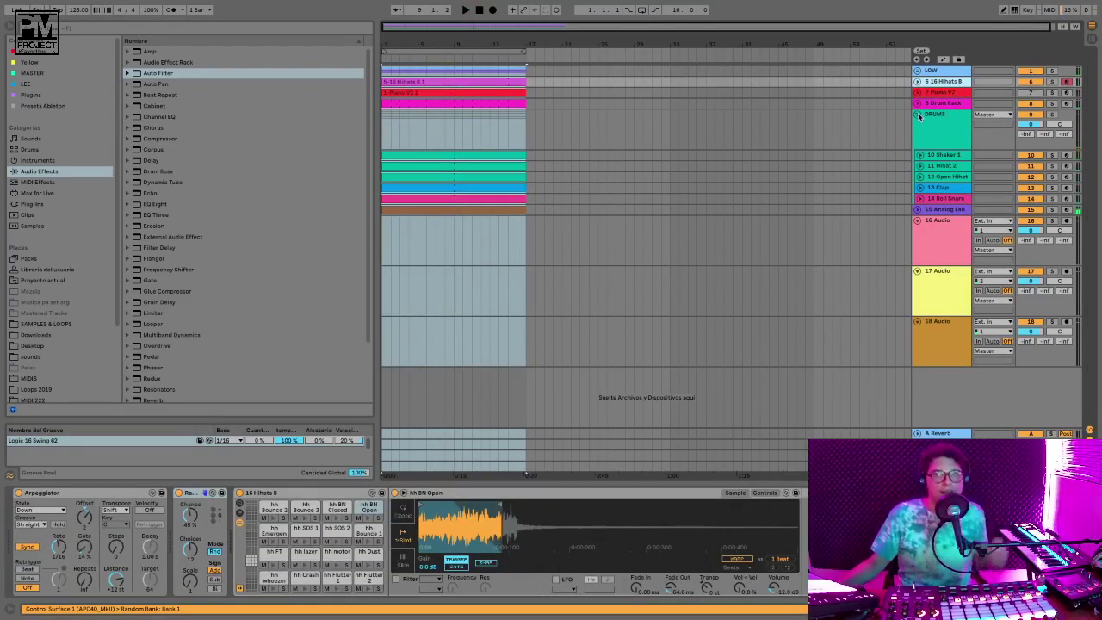
left_click(918, 115)
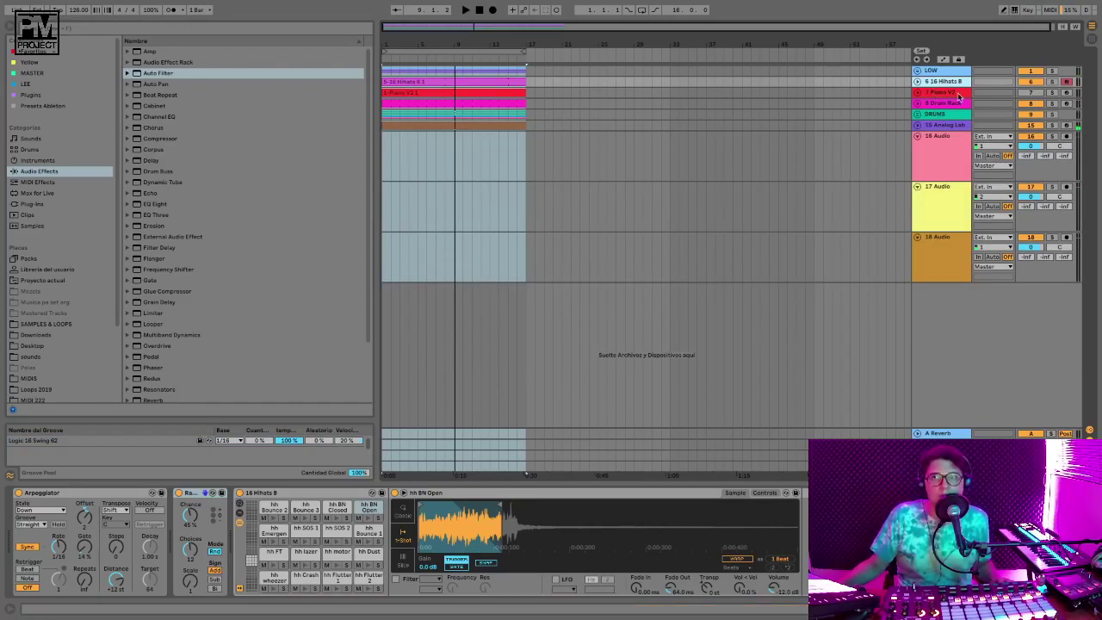
Move the Piano V2 track below the Analog Lab track
left_click(942, 93)
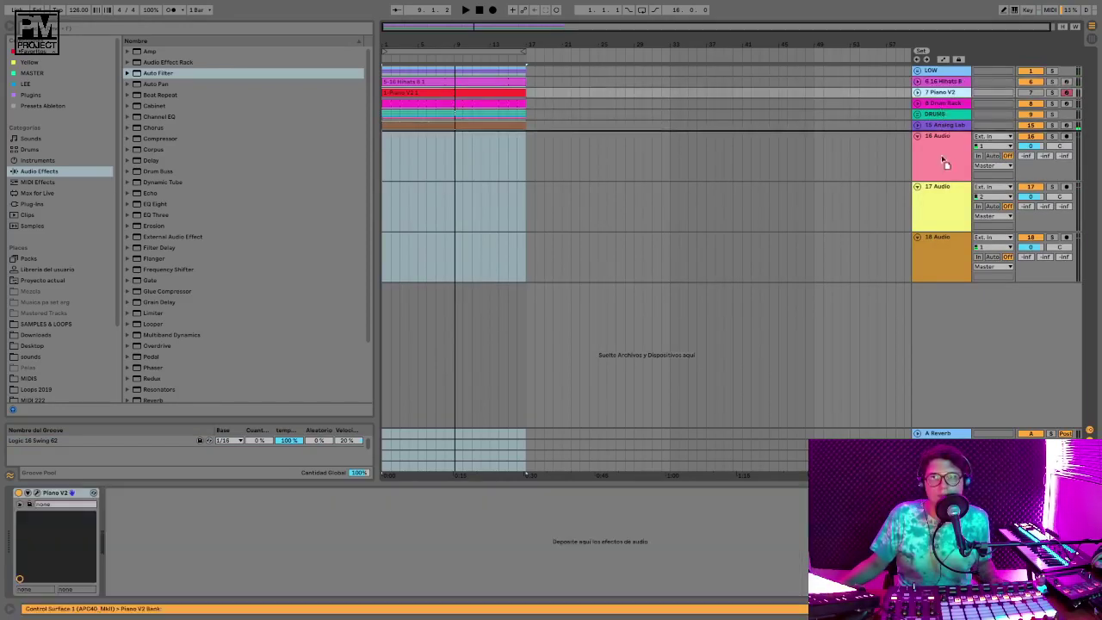
left_click_drag(941, 92, 953, 120)
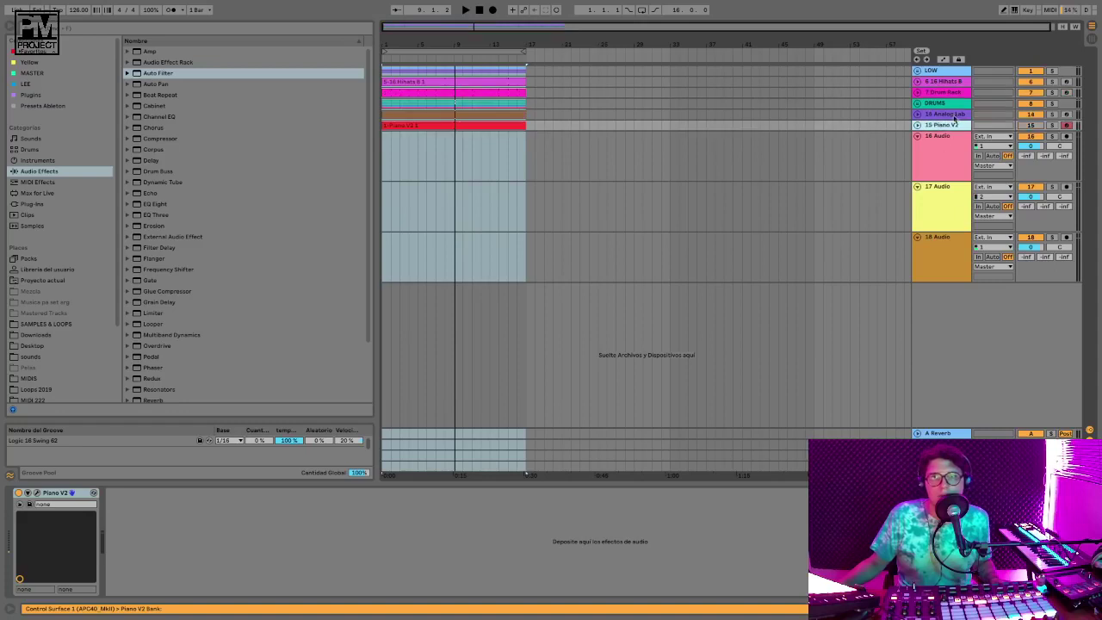
Solo the Analog Lab, DRUMS, Drum Rack and 16 Hihats B tracks one at a time to listen to each part
left_click(954, 115)
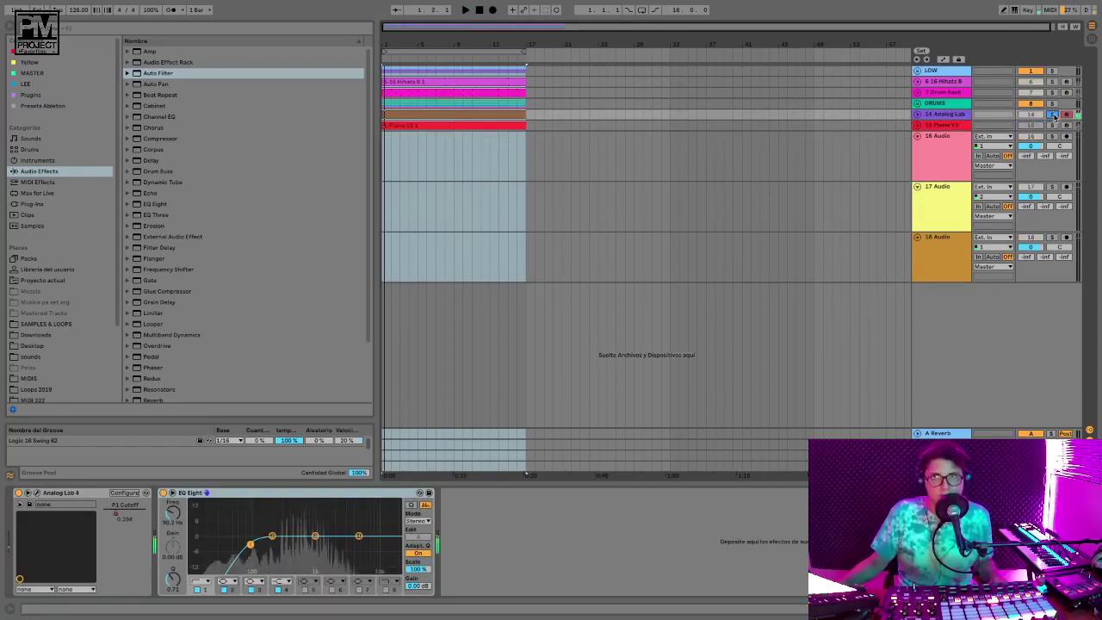
key("space")
key("space")
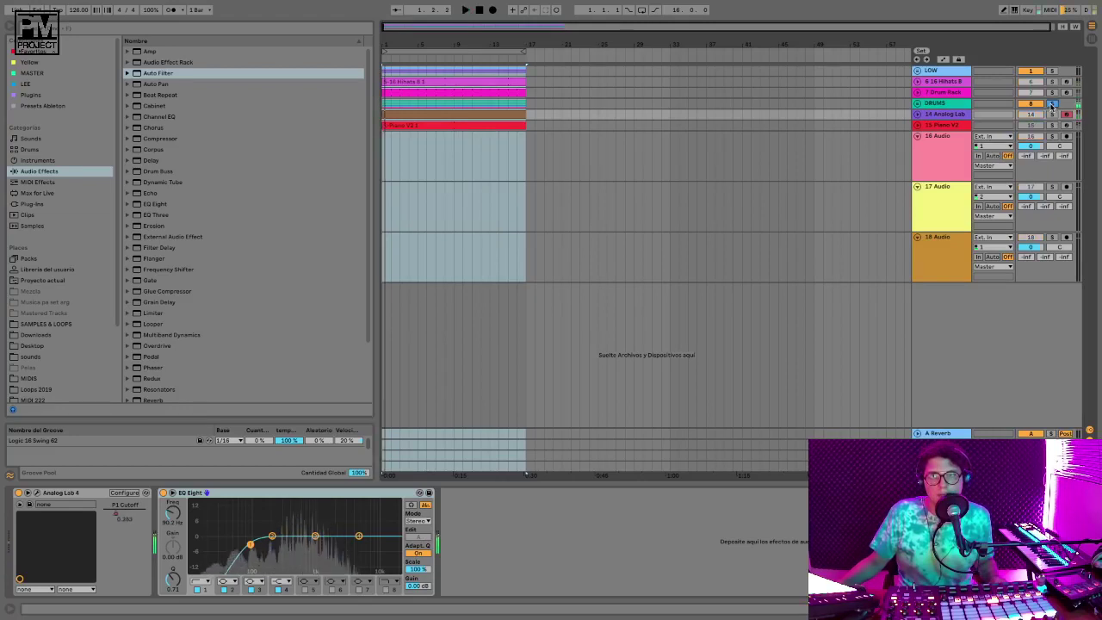
key("space")
left_click(1051, 93)
key("space")
key("space")
key("space")
left_click(1051, 93)
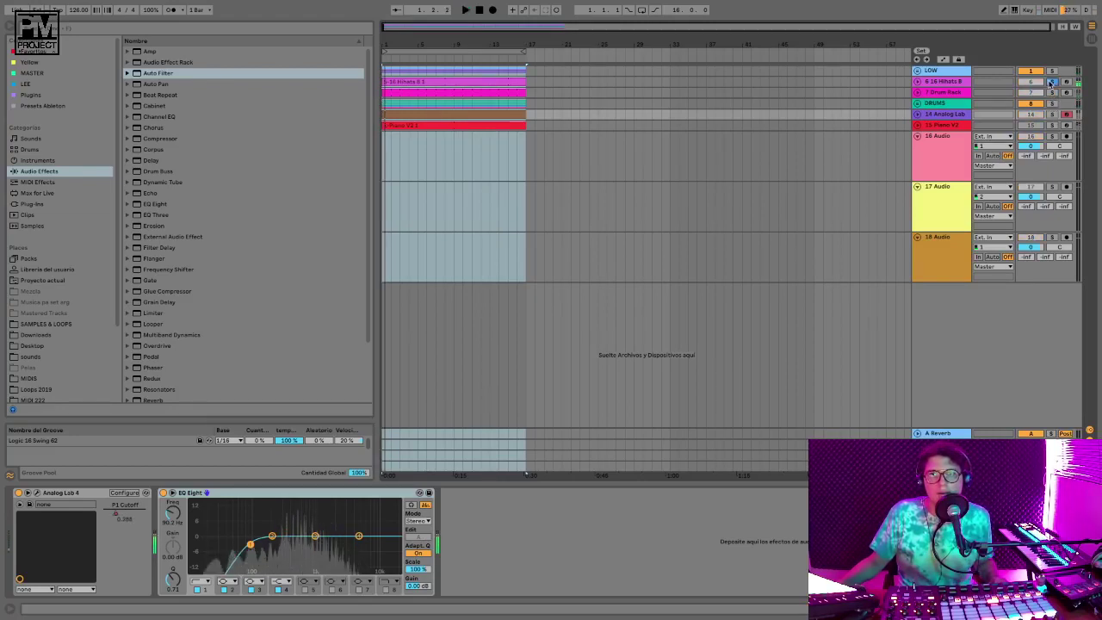
Group the 16 Hihats B track, the Drum Rack track and the DRUMS group together
left_click(961, 93)
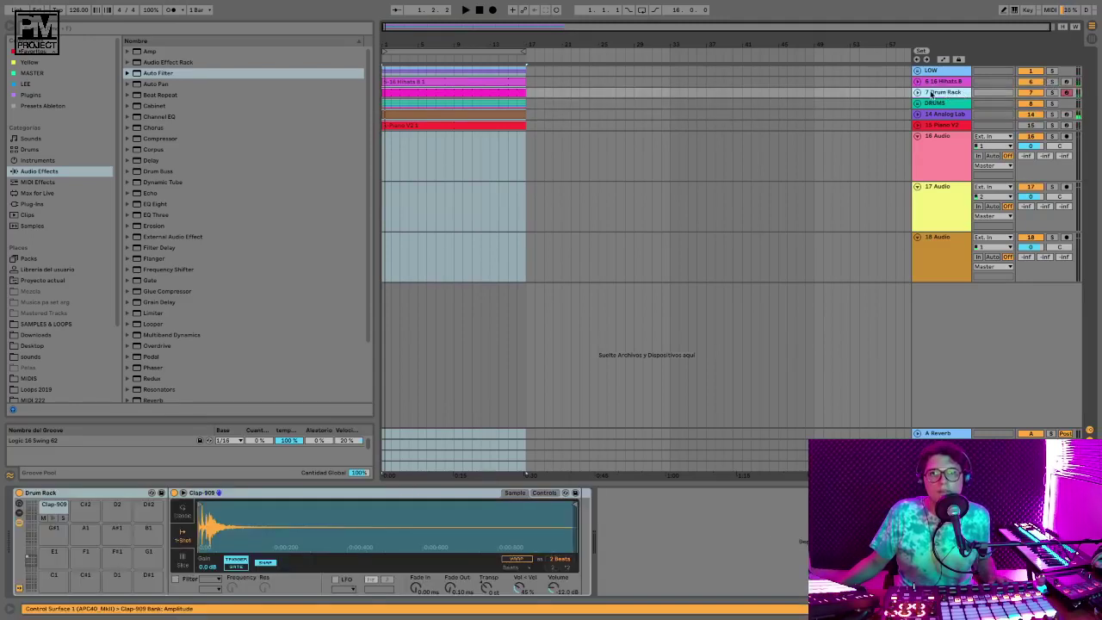
left_click(918, 93)
left_click(918, 93)
left_click(936, 83)
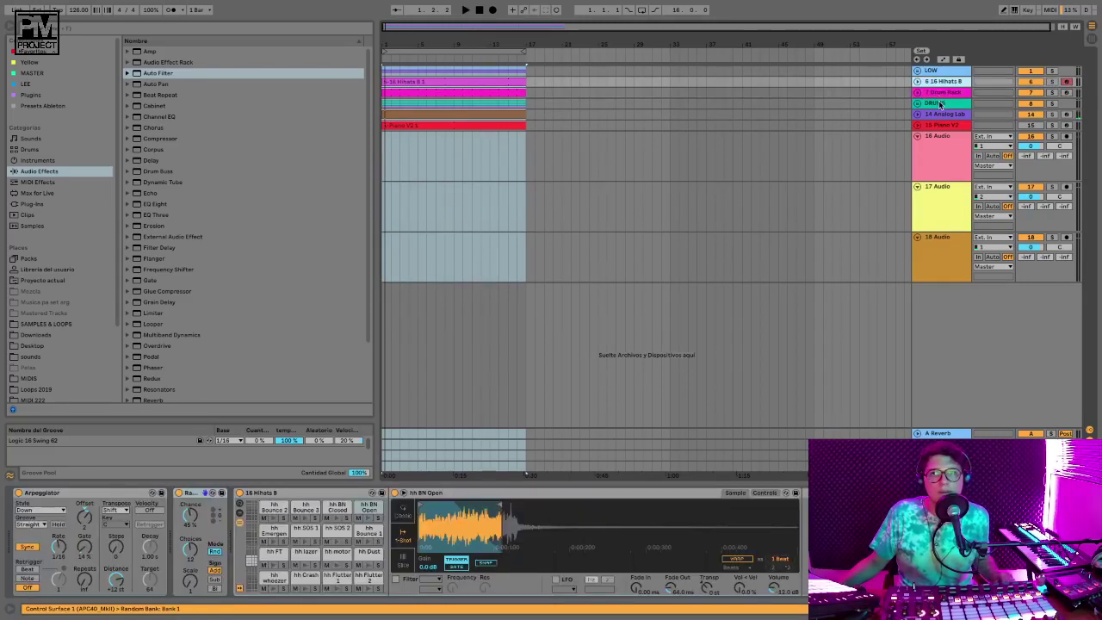
right_click(940, 105)
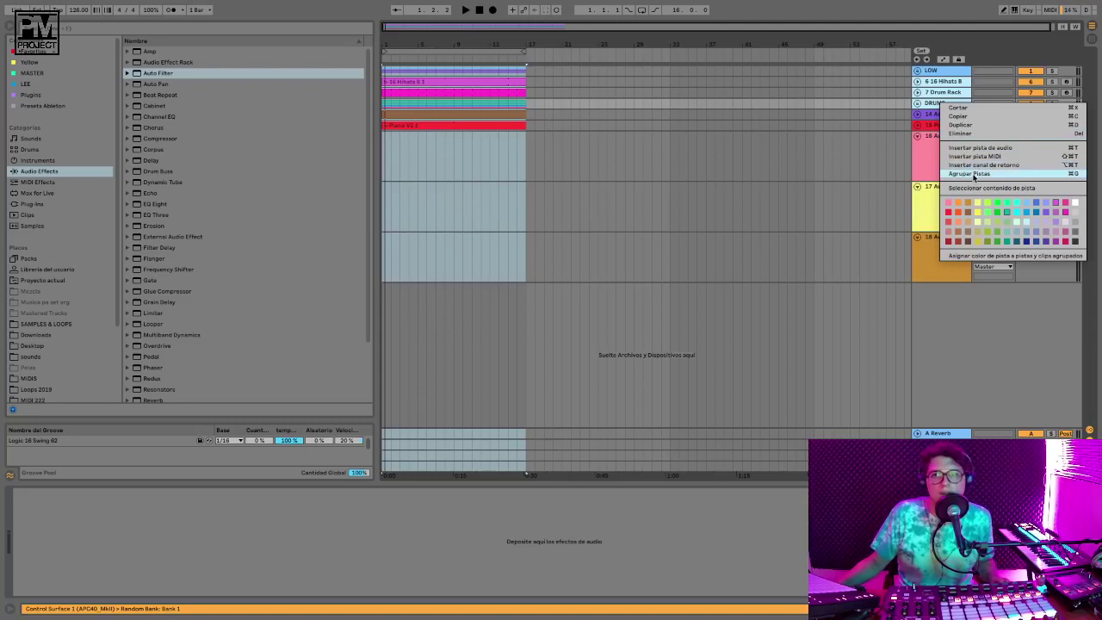
left_click(975, 173)
Fold the new percussion group and rename it DRUMS
left_click(918, 82)
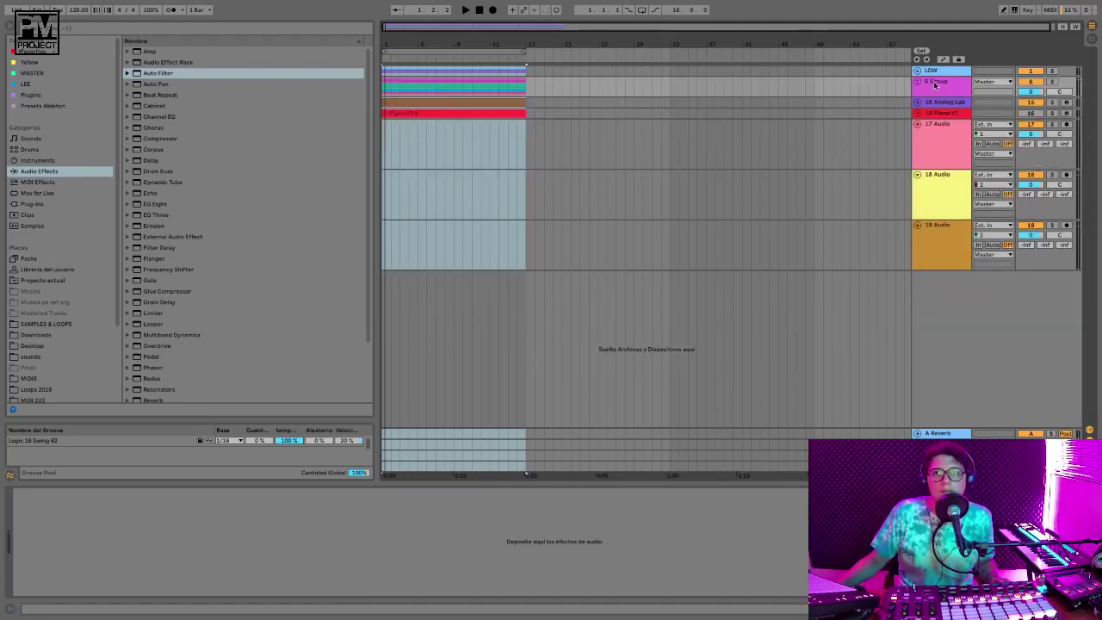
right_click(929, 81)
left_click(956, 131)
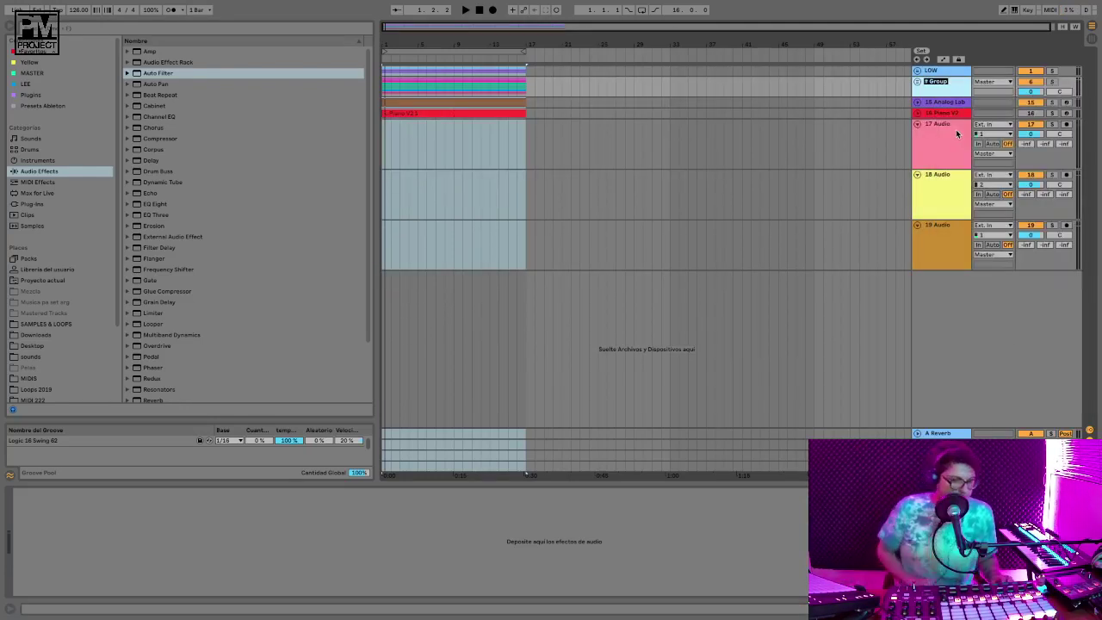
type("DRUMS")
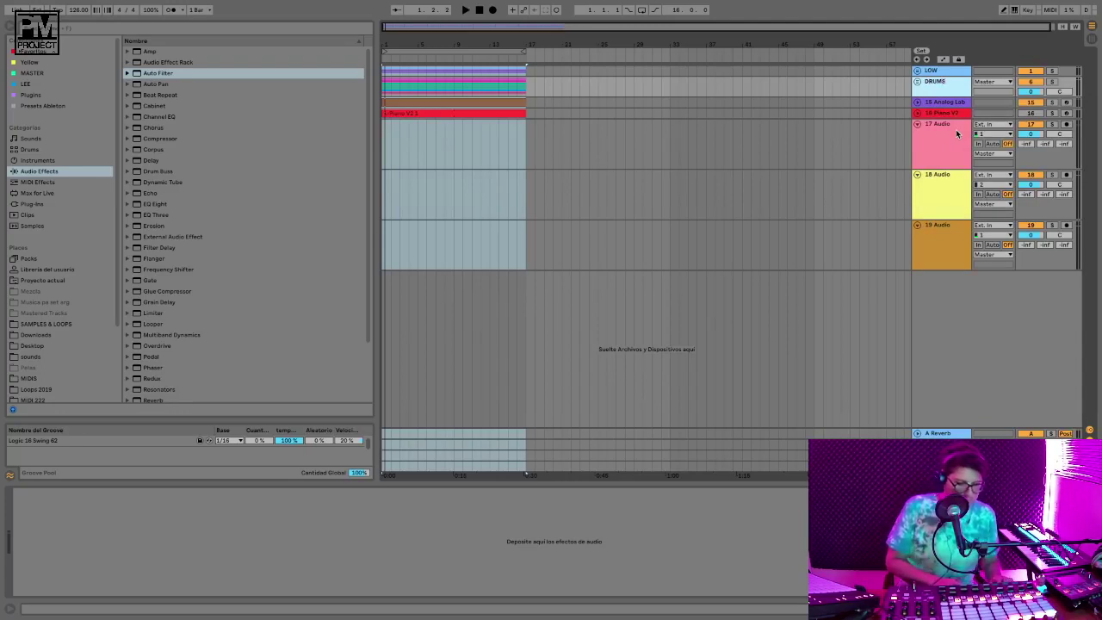
key("Return")
Play the loop, compare it with the DRUMS group muted and unmuted, and solo the DRUMS group
key("space")
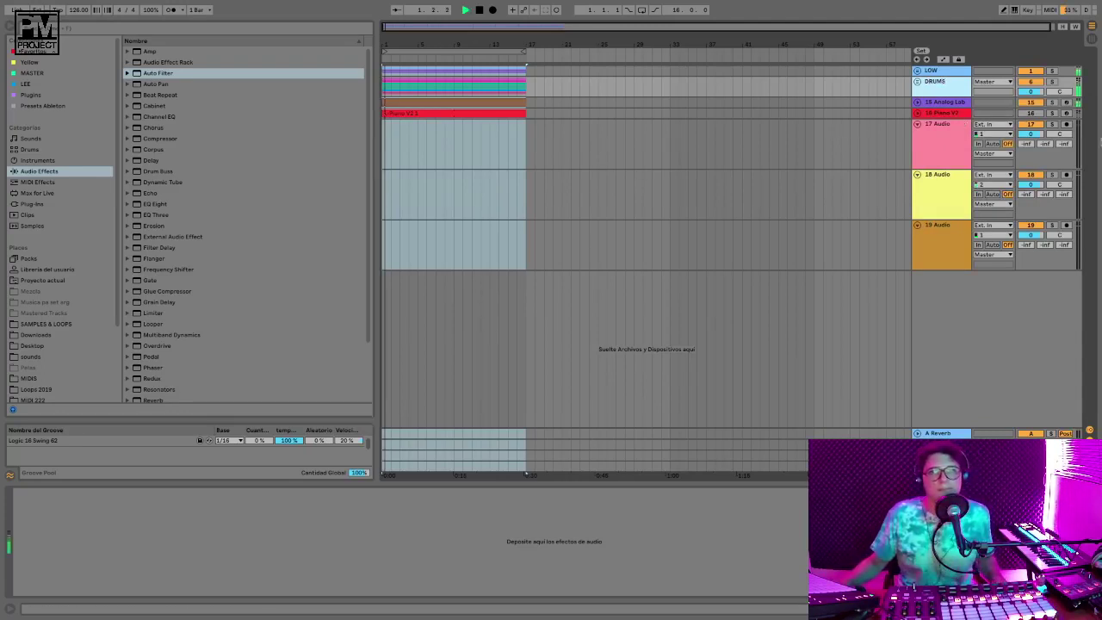
left_click(1034, 83)
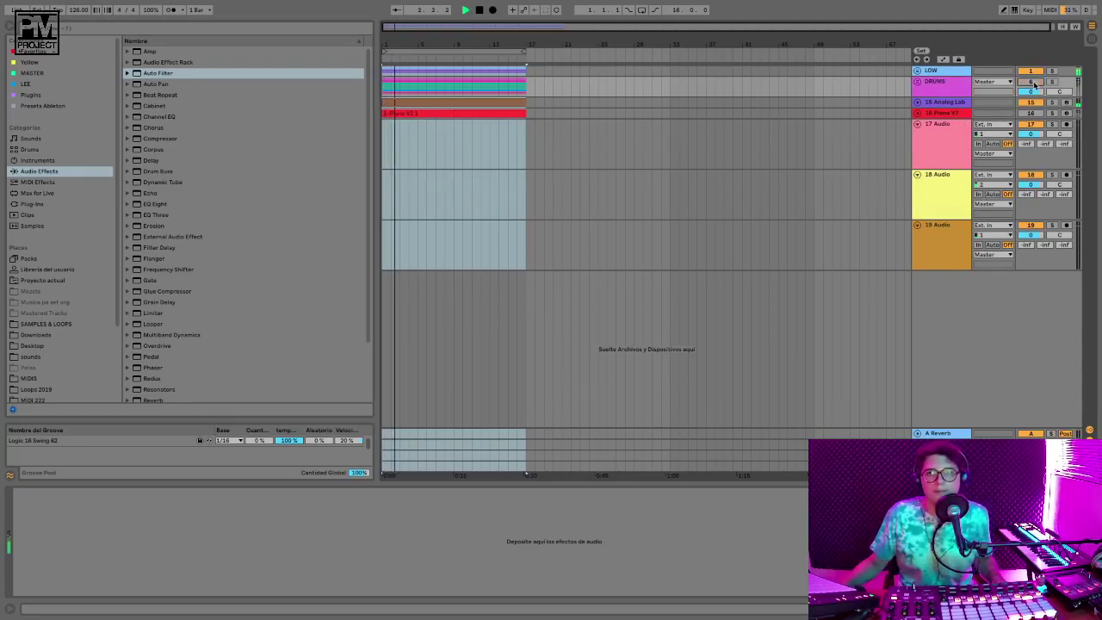
left_click(1034, 82)
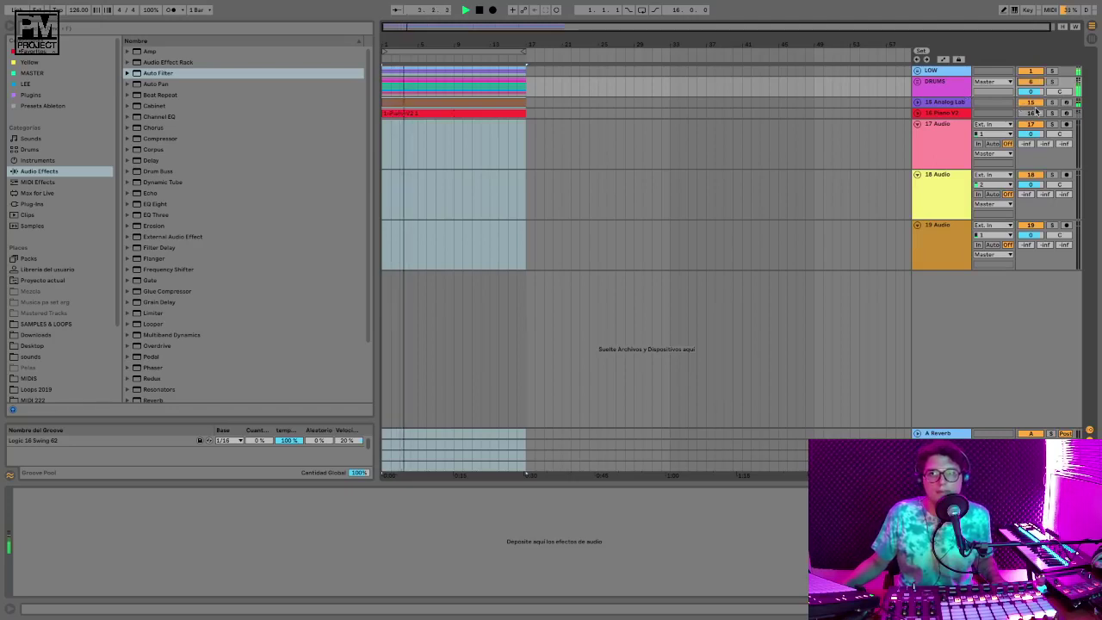
left_click(945, 103)
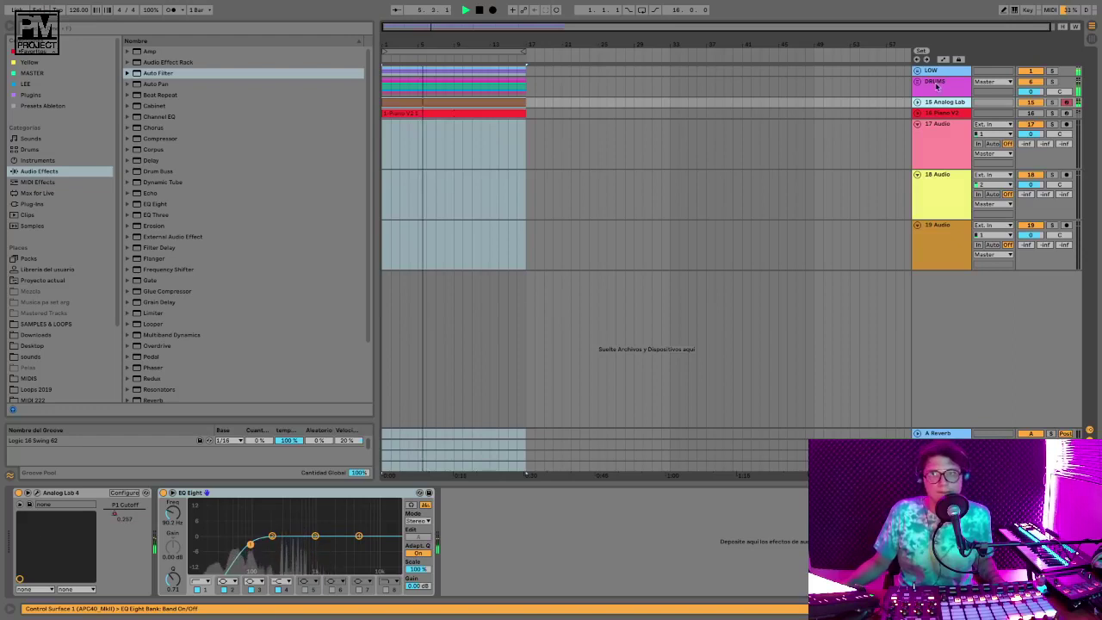
left_click(1052, 83)
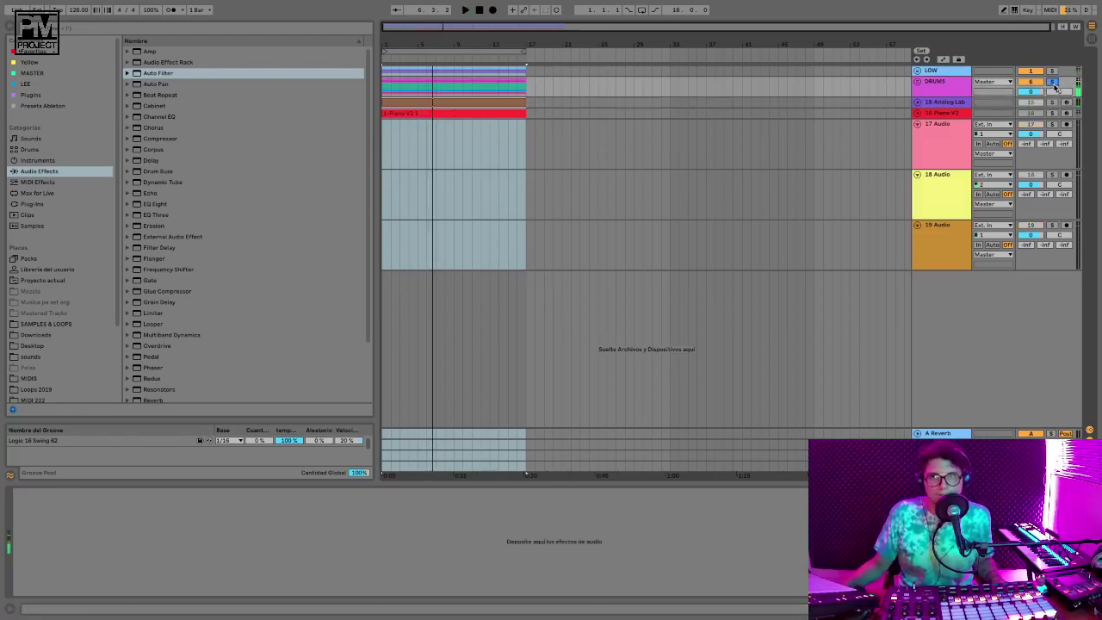
Switch to Session View and insert a new return track after the clap return
left_click(936, 94)
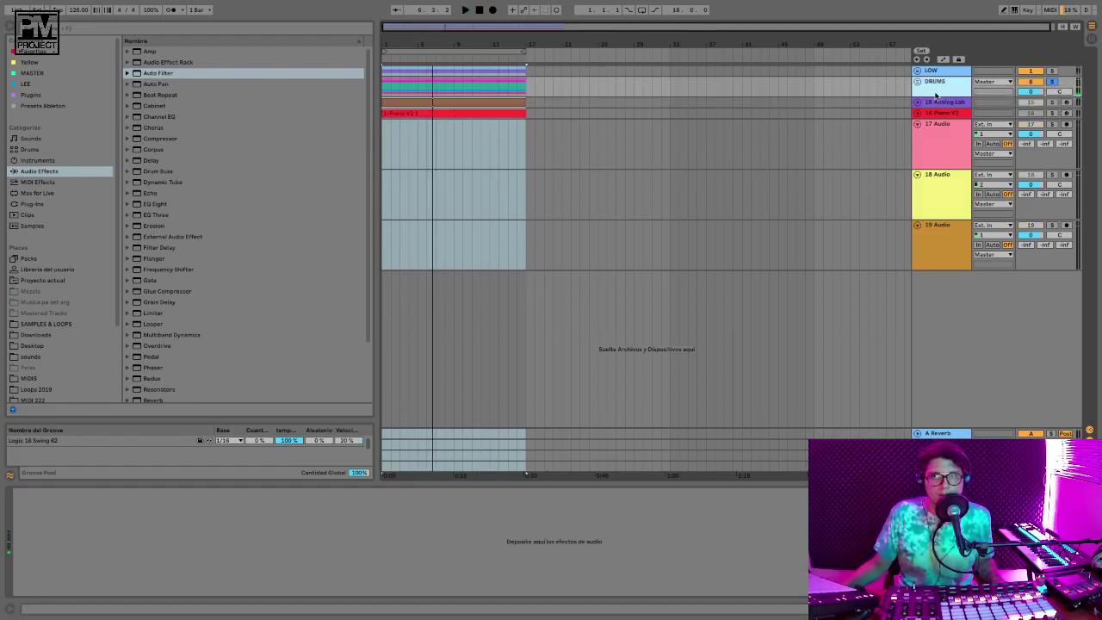
left_click(1092, 40)
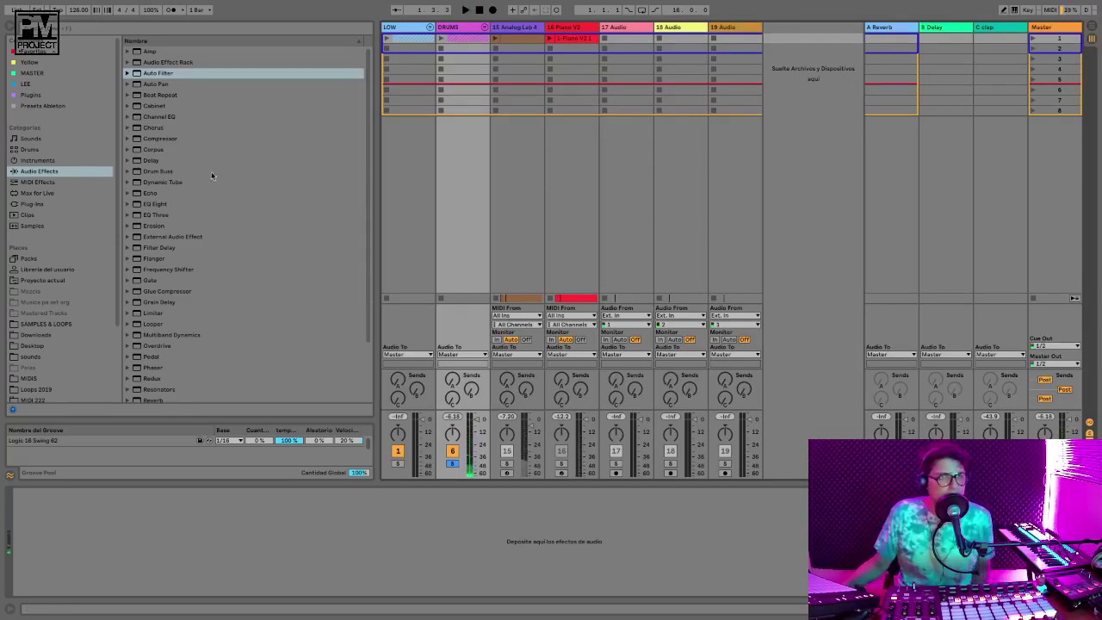
right_click(1006, 33)
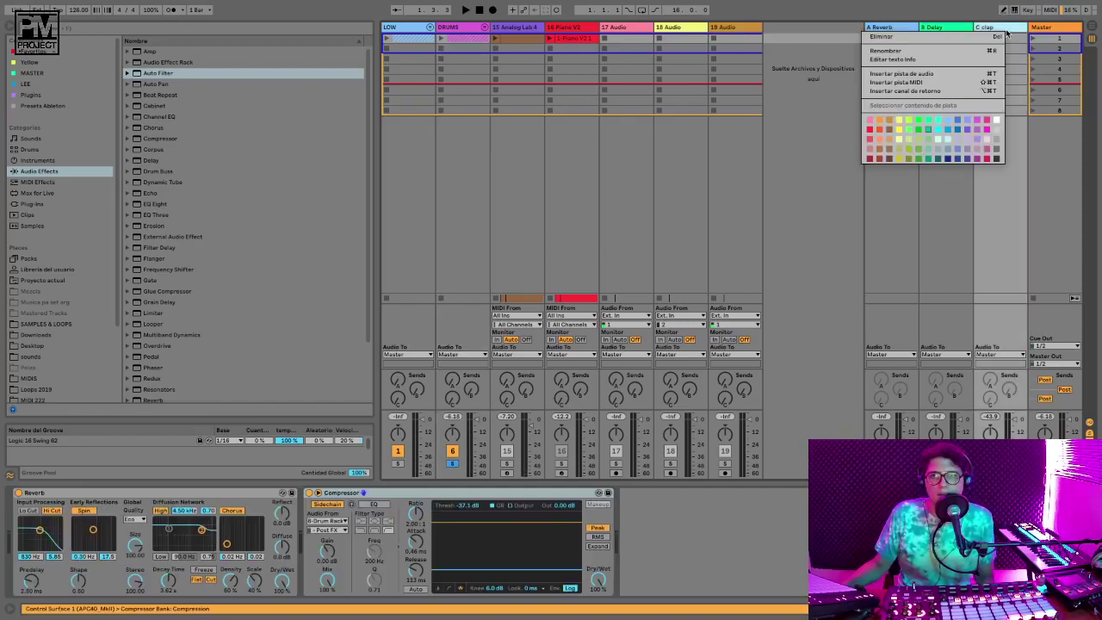
left_click(956, 91)
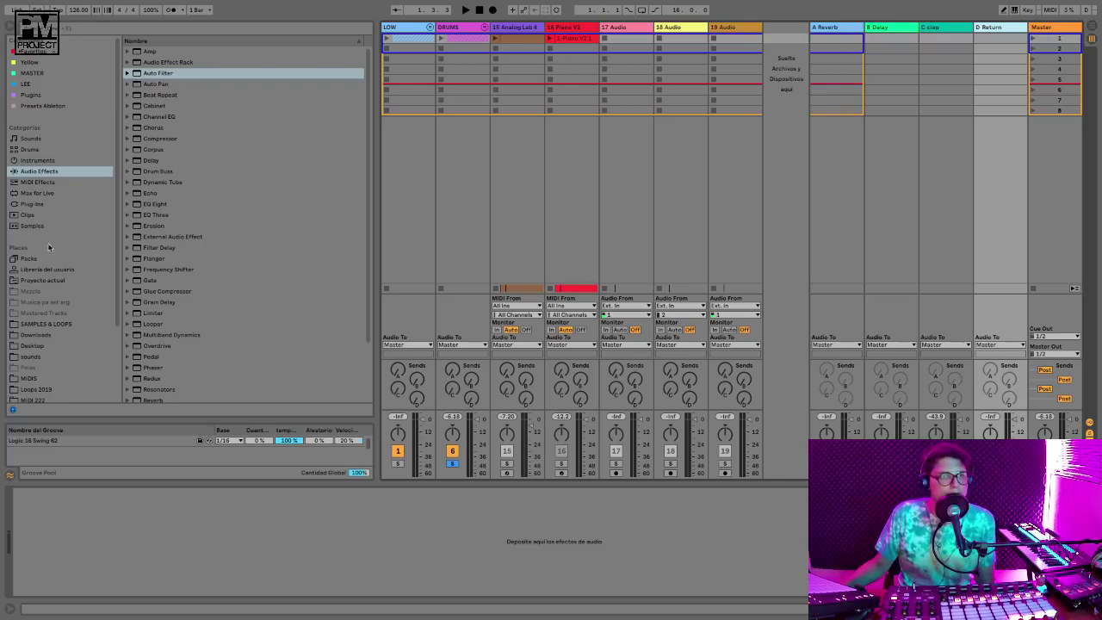
Load a Compressor onto return track D and set its attack to 31.1 ms and its threshold to -inf dB
left_click(41, 336)
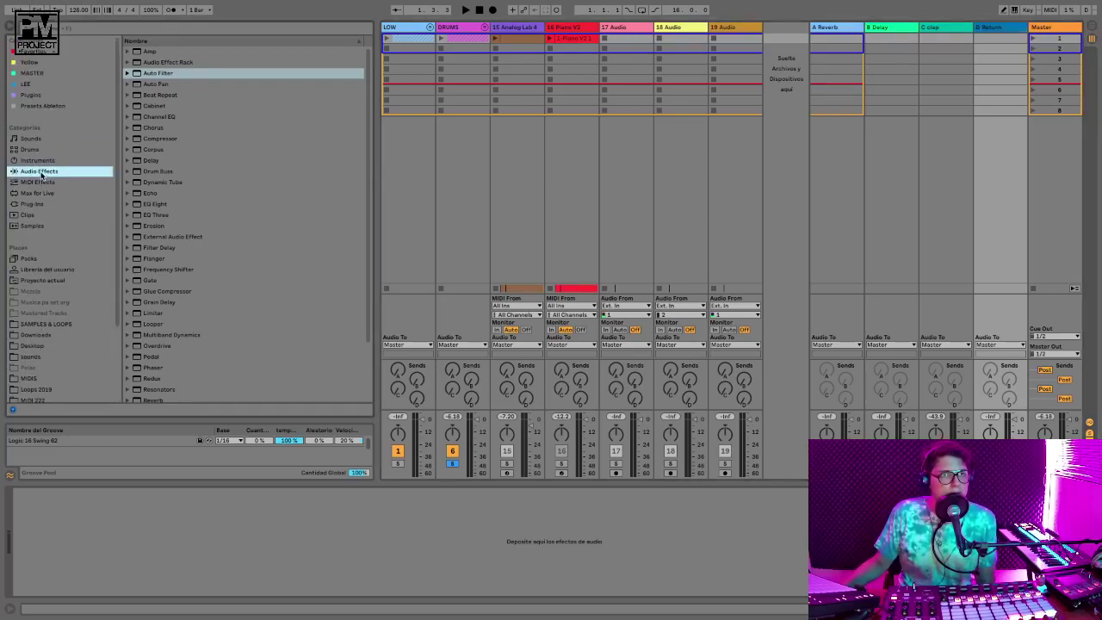
scroll(190, 224, "down", 3)
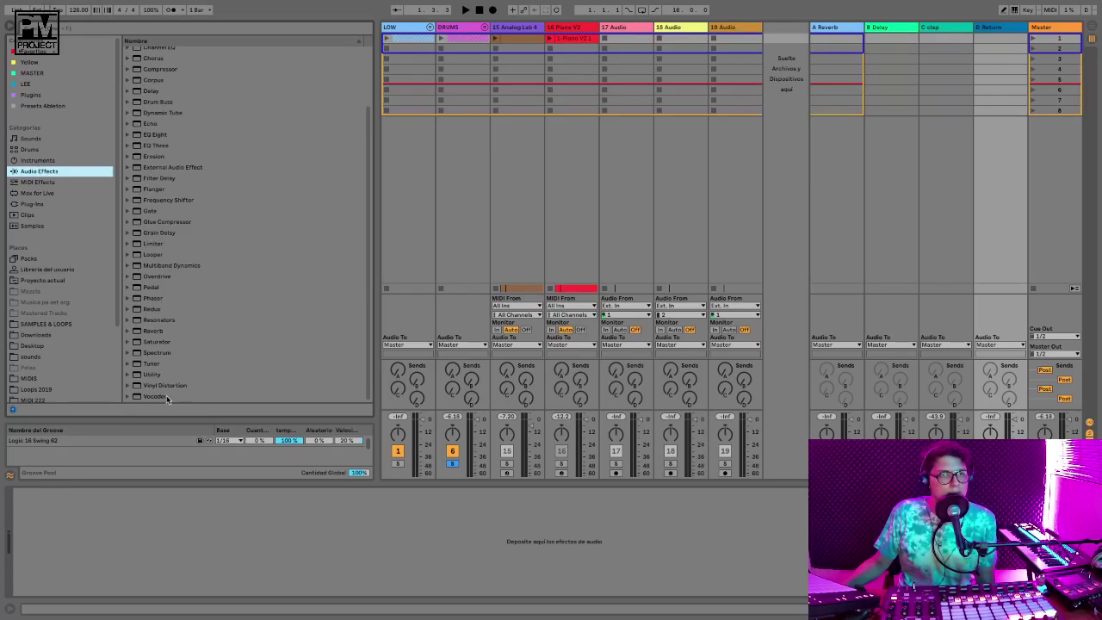
scroll(191, 297, "up", 1)
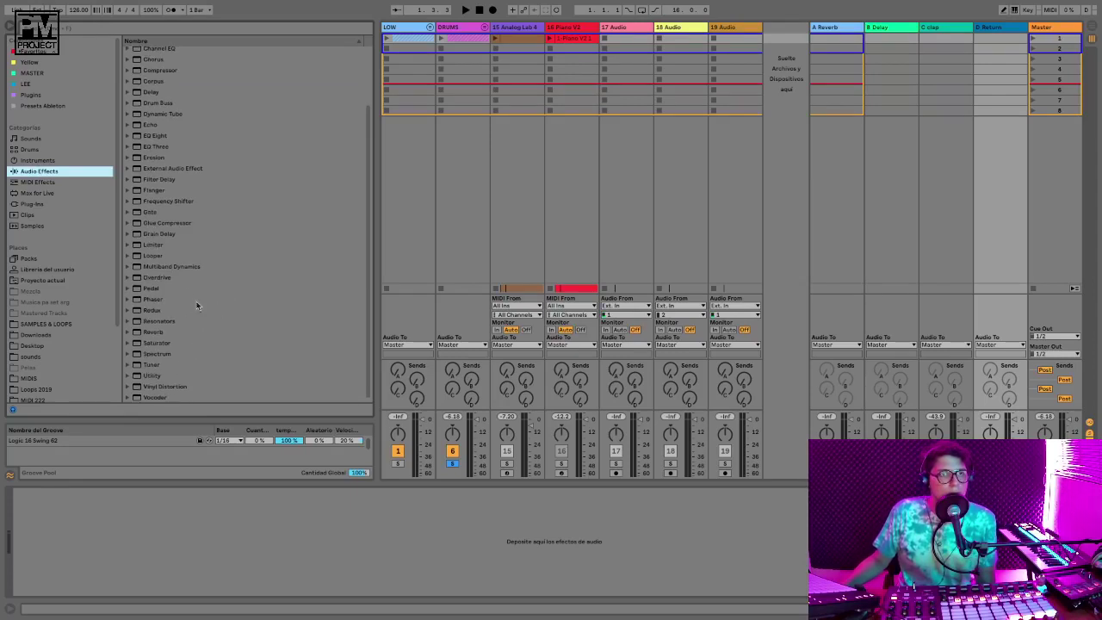
scroll(227, 224, "up", 3)
left_click(155, 142)
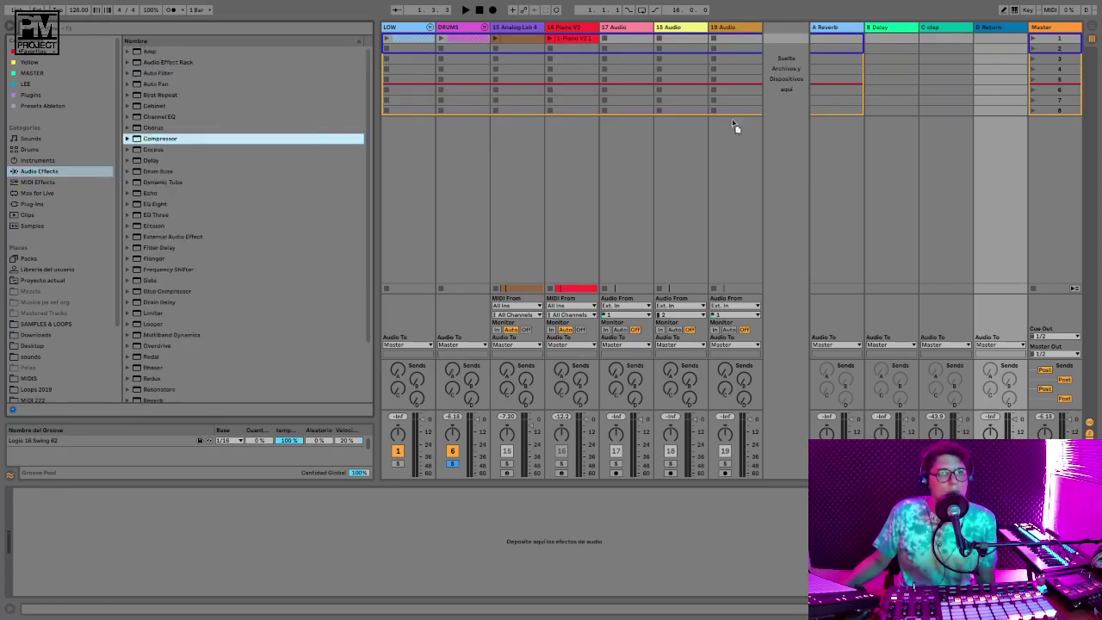
left_click_drag(999, 32, 998, 35)
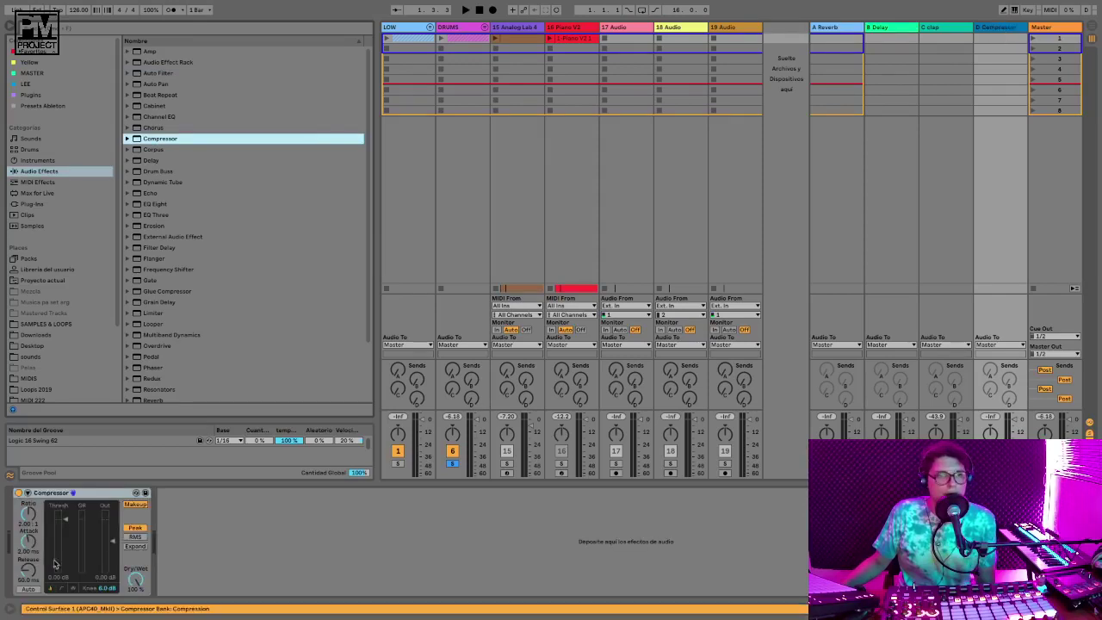
left_click_drag(30, 550, 29, 540)
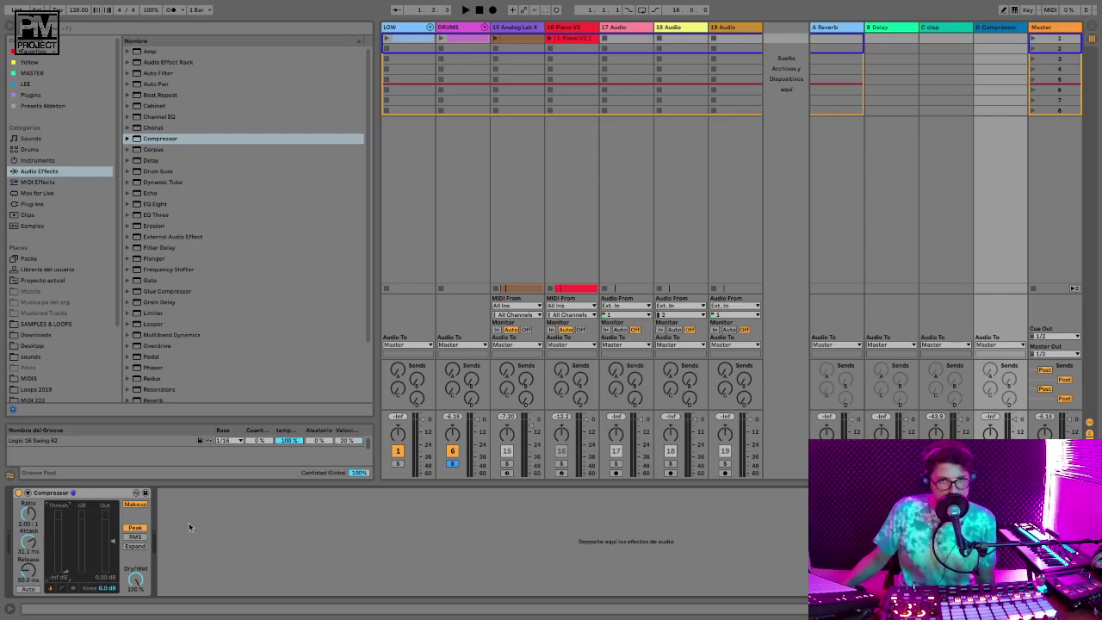
Raise the DRUMS group's send to the D Compressor return during playback and enlarge the mixer section
key("space")
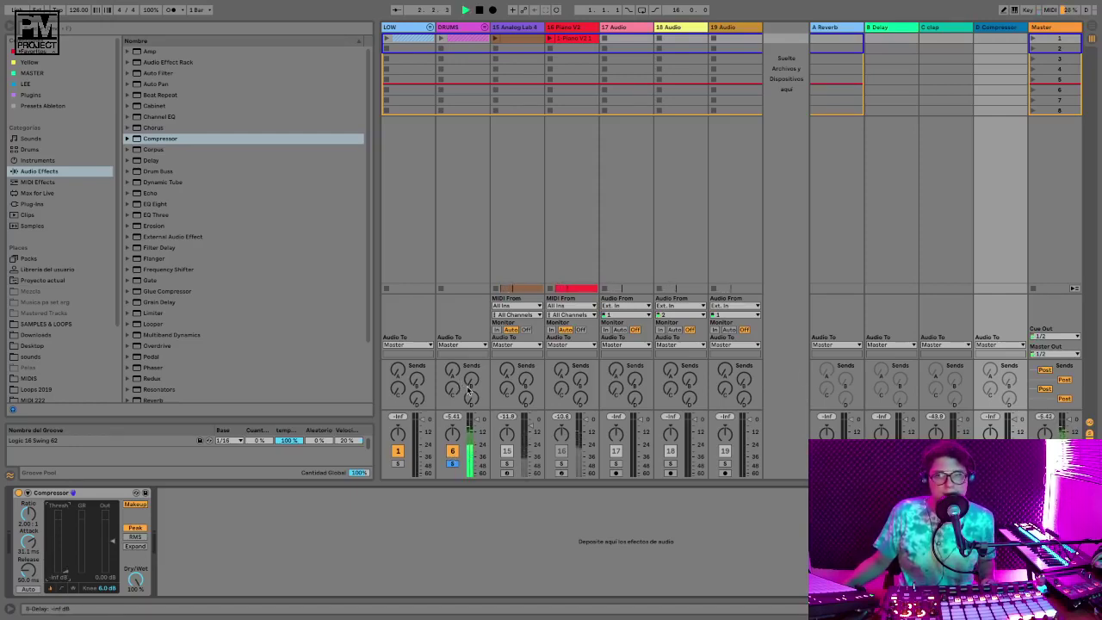
left_click_drag(471, 397, 471, 378)
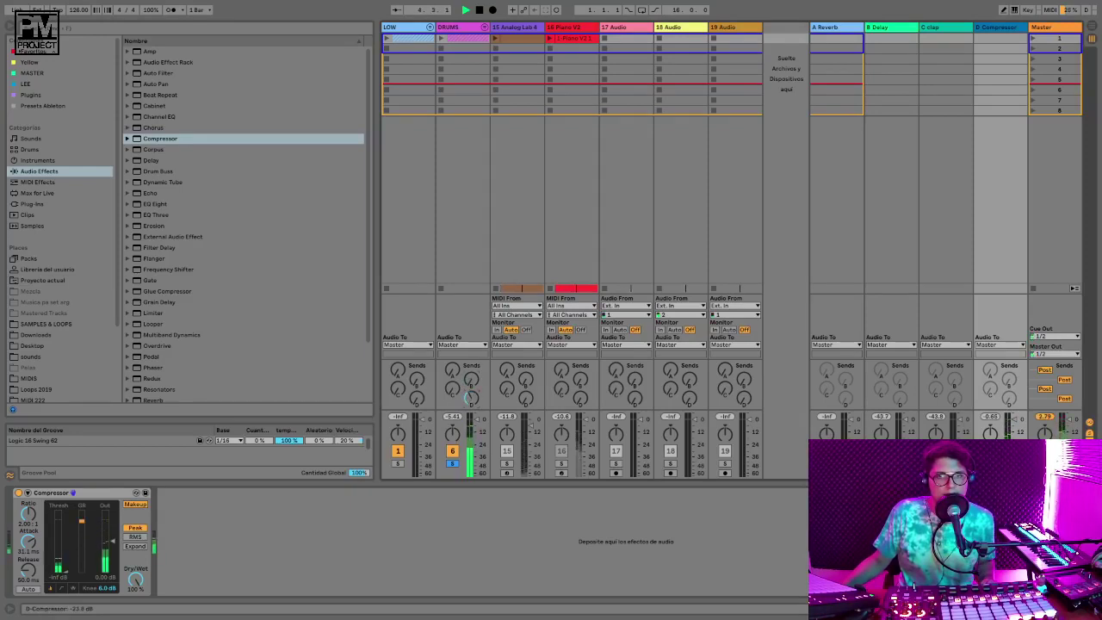
left_click_drag(481, 410, 476, 366)
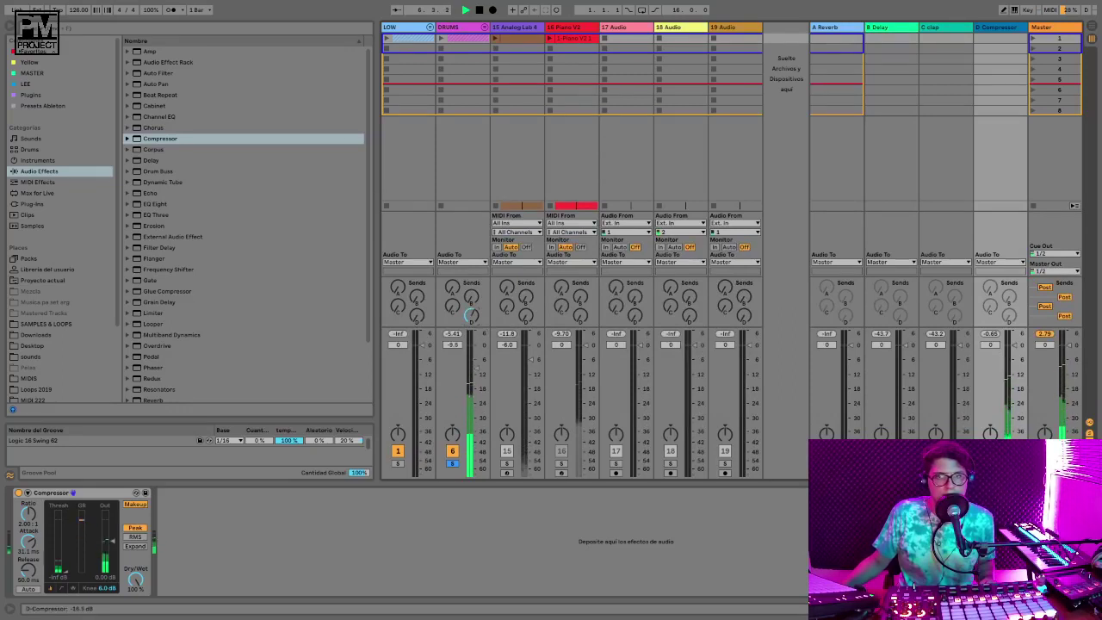
key("space")
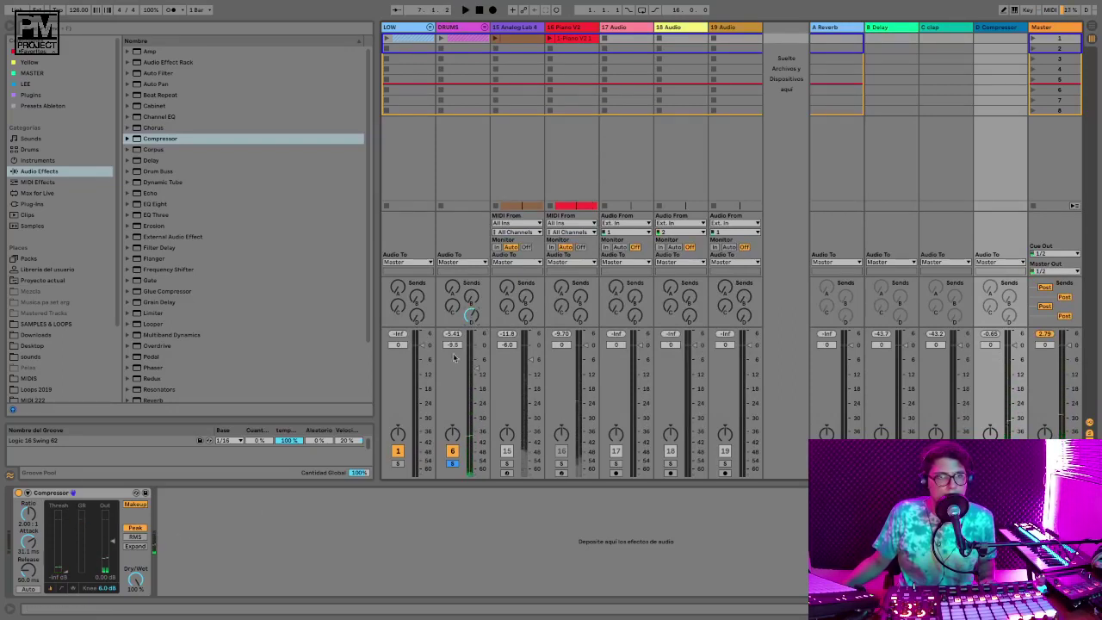
Load the TOPS Lee Foss rack from the LEE collection onto the DRUMS group
left_click(454, 59)
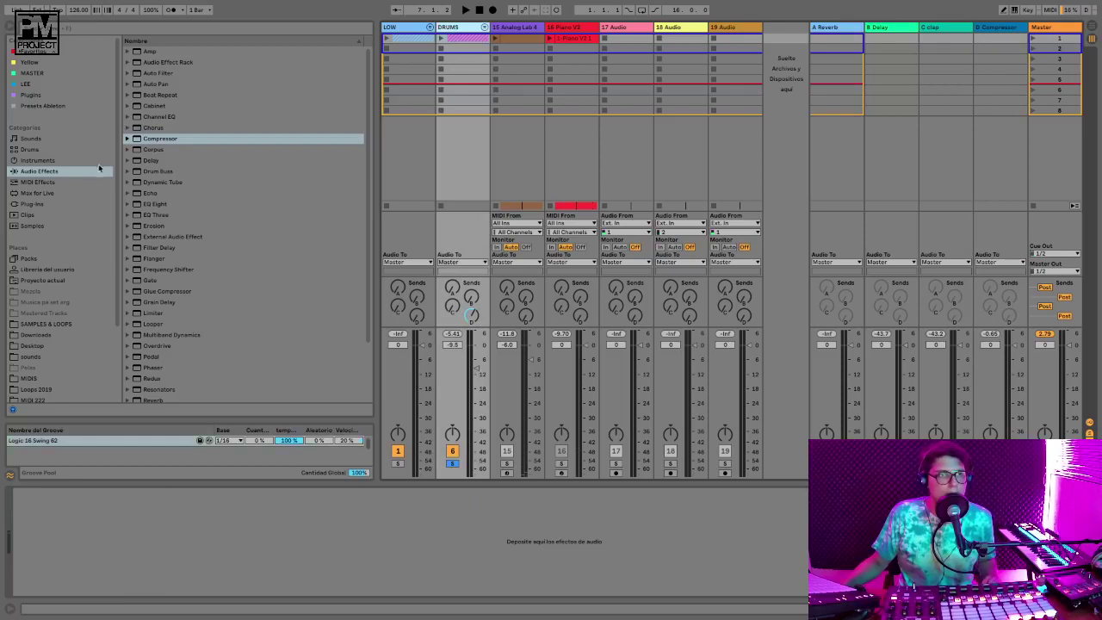
left_click(26, 84)
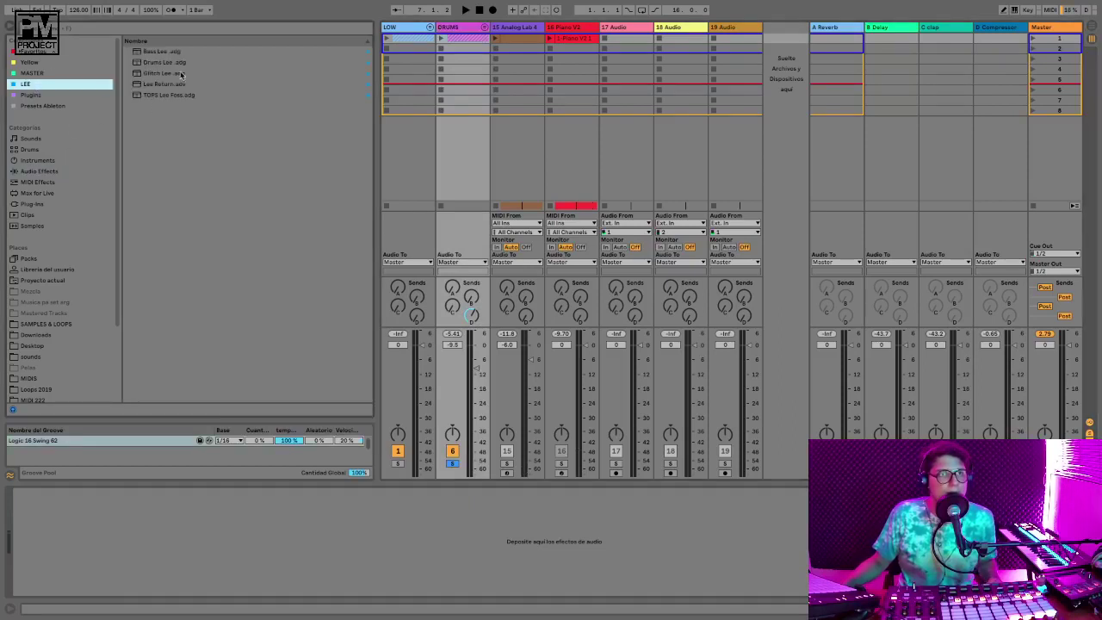
left_click_drag(158, 97, 472, 60)
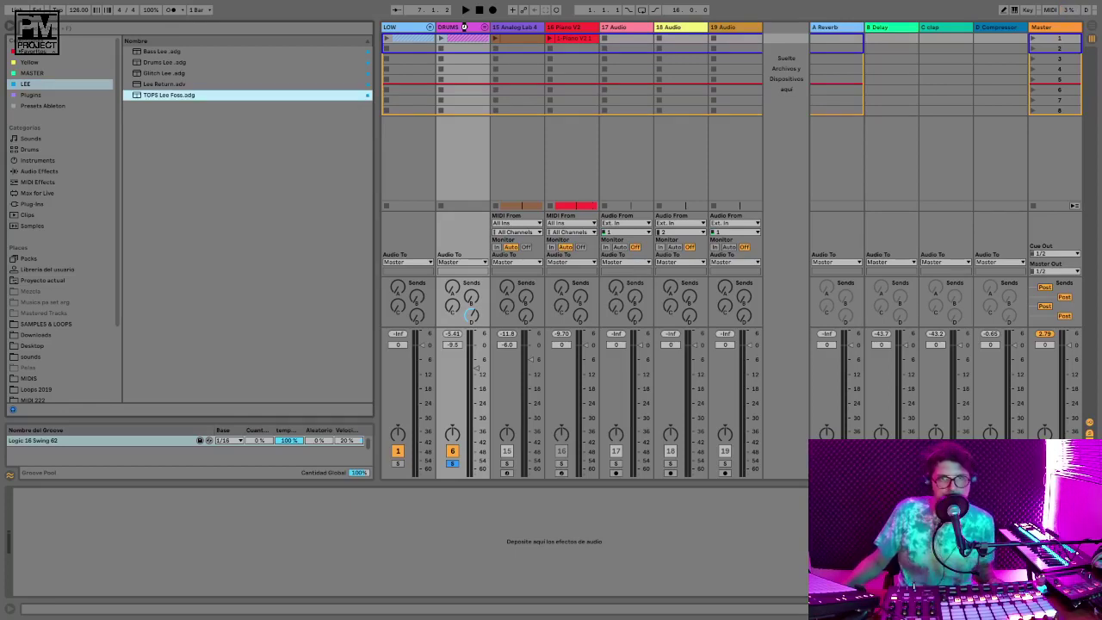
left_click_drag(464, 28, 466, 30)
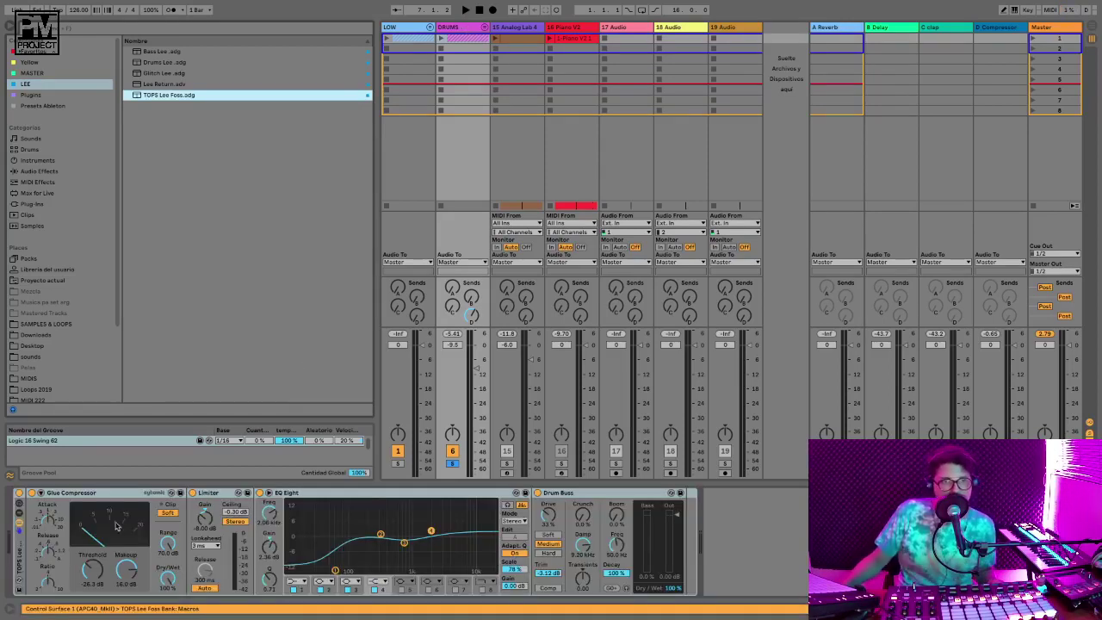
left_click(86, 495)
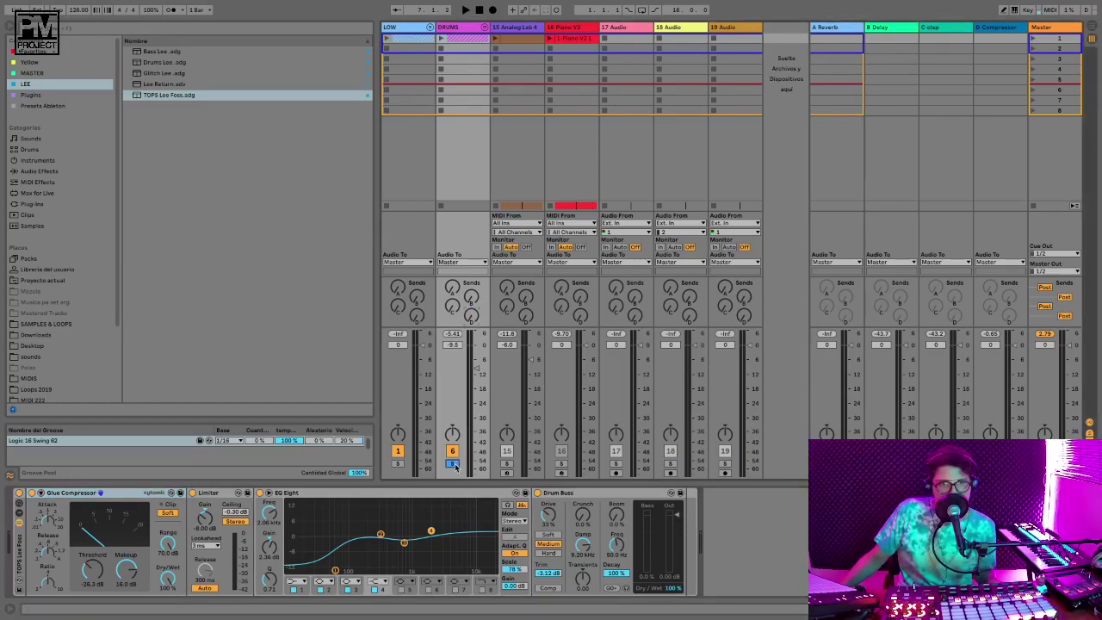
Play the soloed drums, bypass the rack's devices, and compare the sound with only the Glue Compressor off and on
key("space")
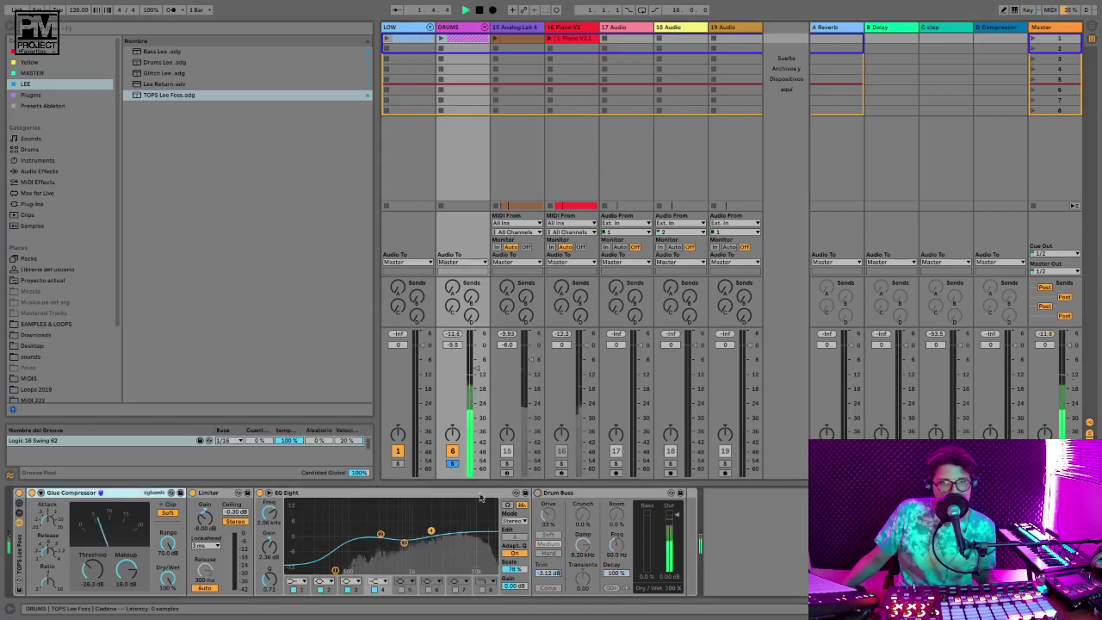
left_click(193, 493)
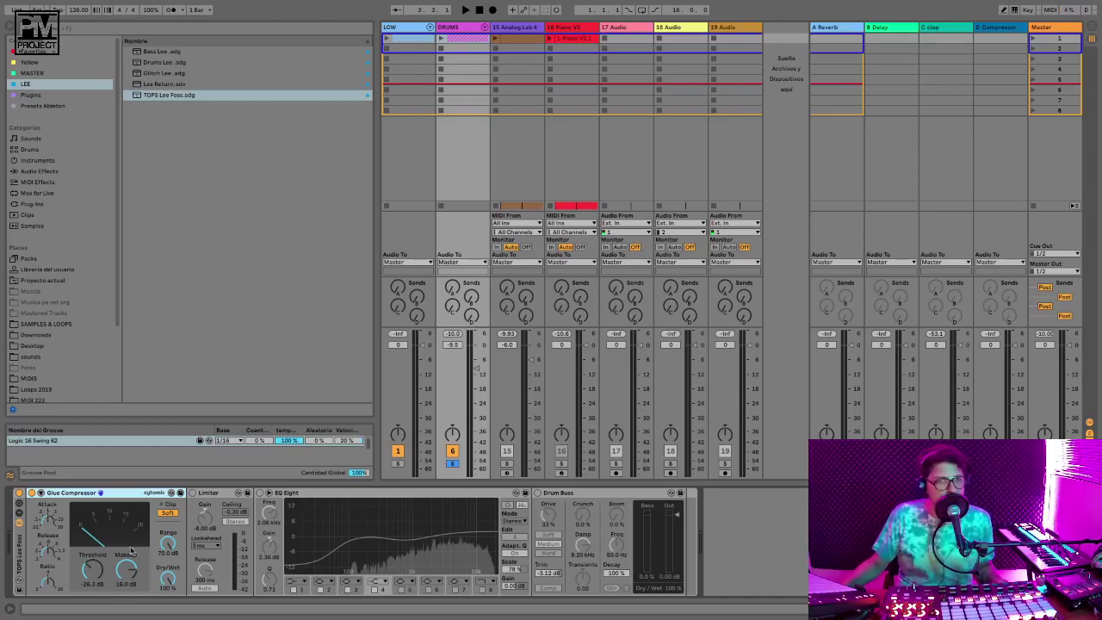
key("space")
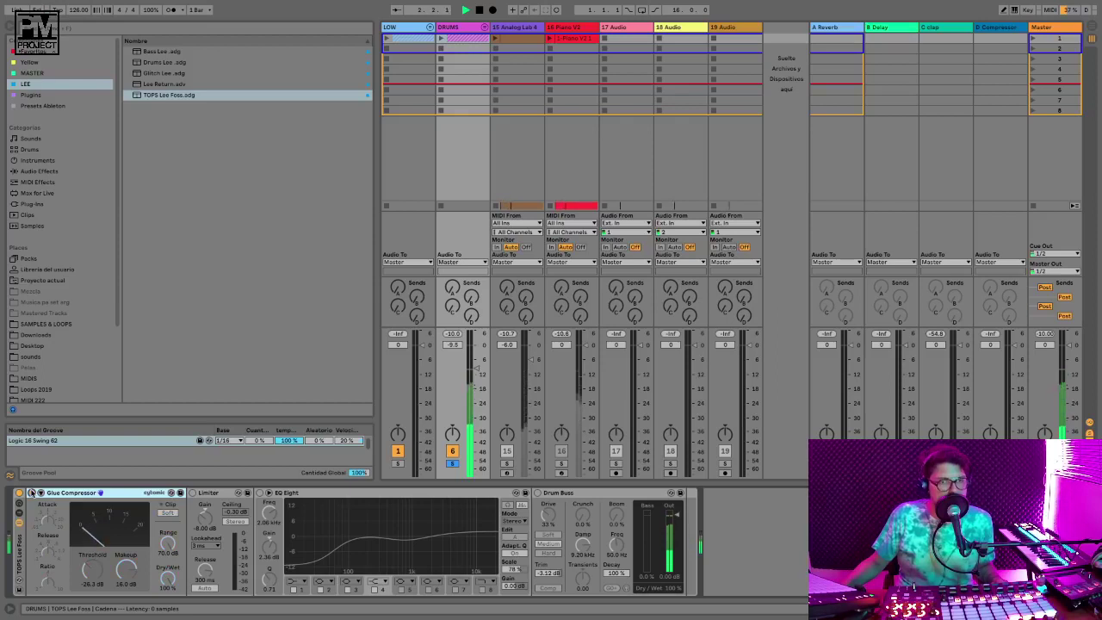
key("space")
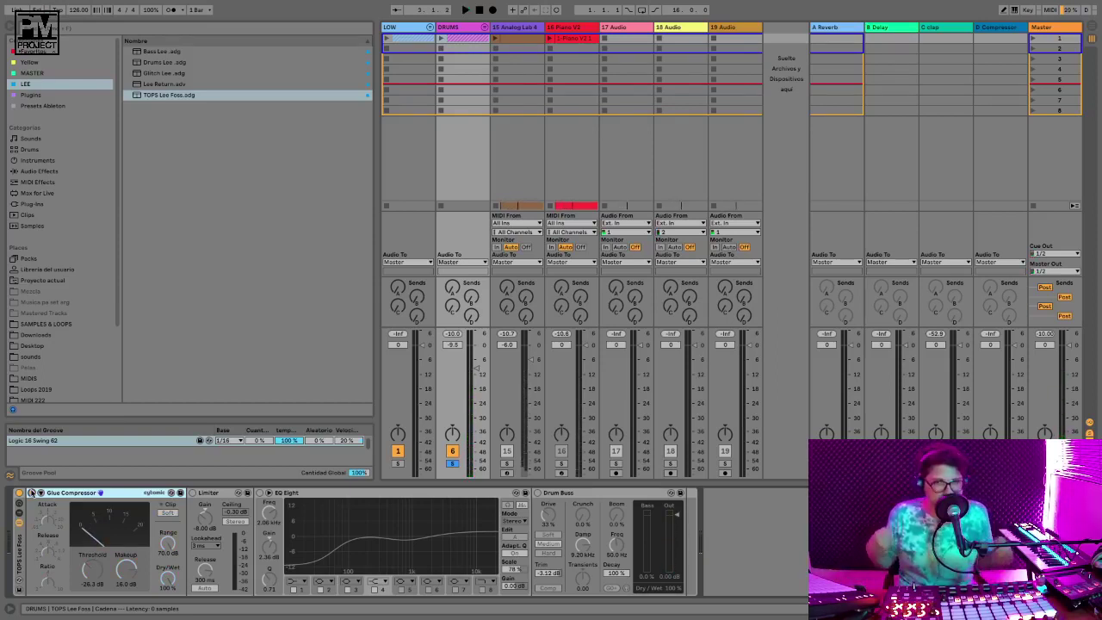
left_click(31, 493)
key("space")
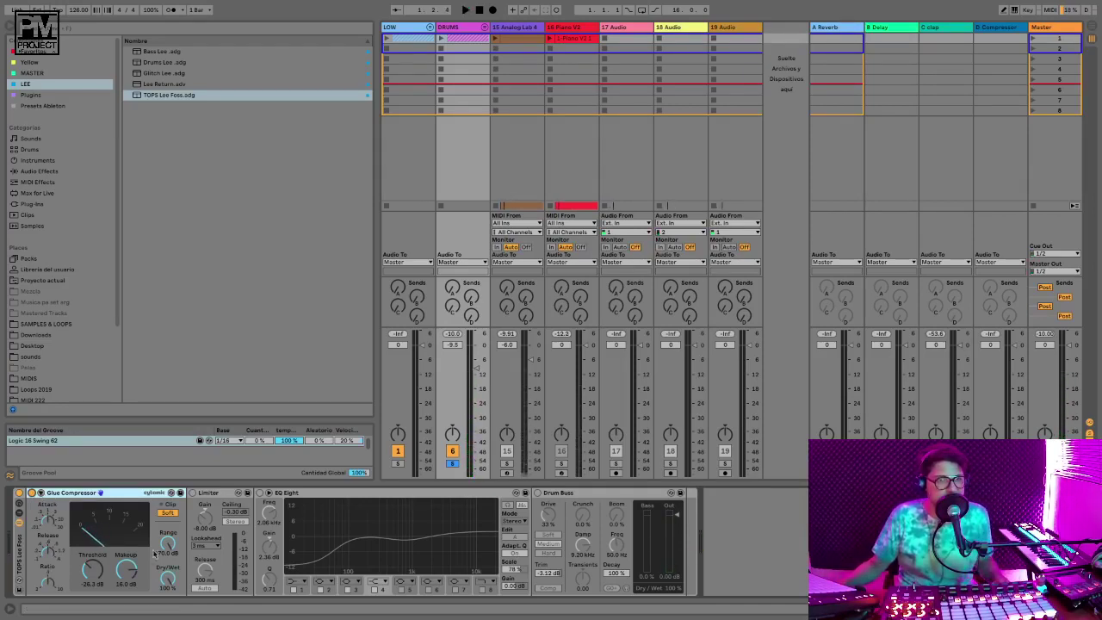
key("space")
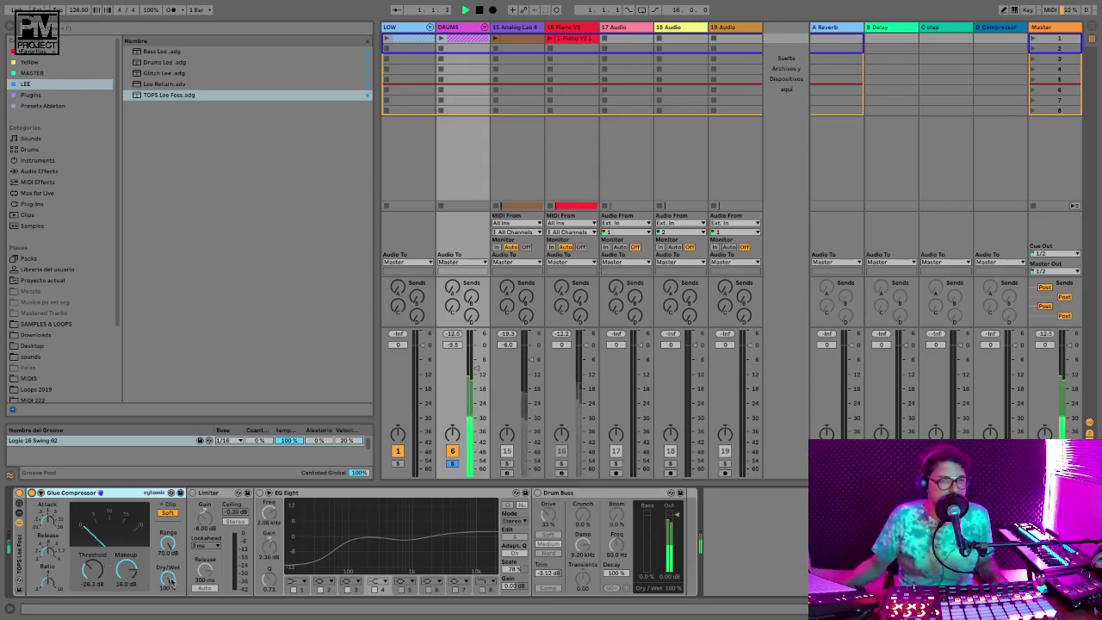
Set the Glue Compressor's makeup to about 15.2 dB by ear and switch on the Limiter
left_click_drag(126, 569, 126, 495)
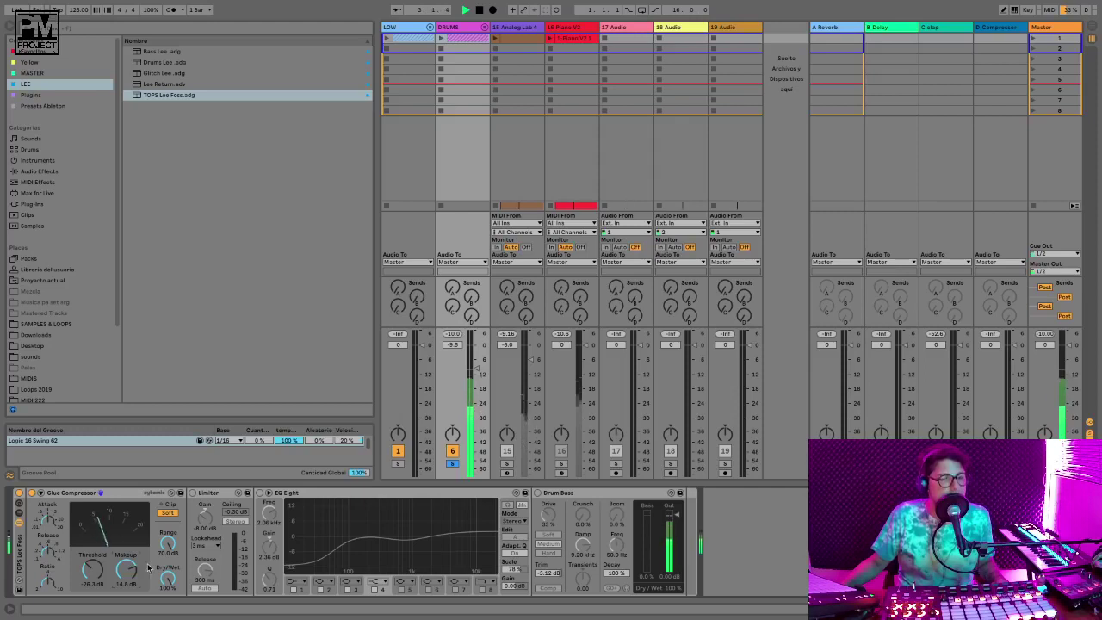
key("space")
left_click(193, 494)
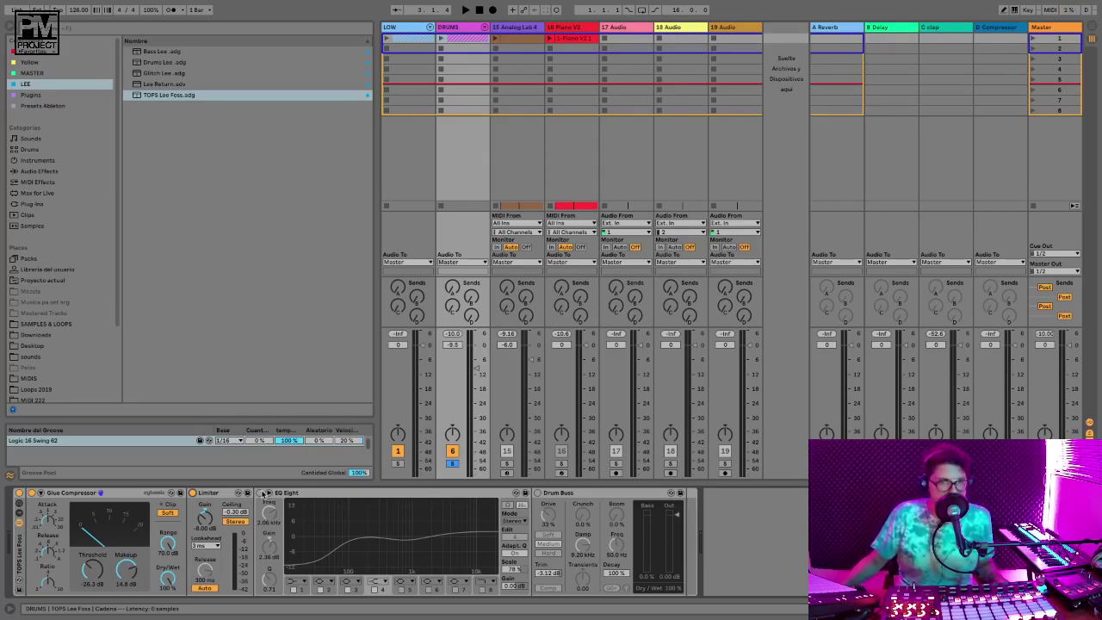
key("space")
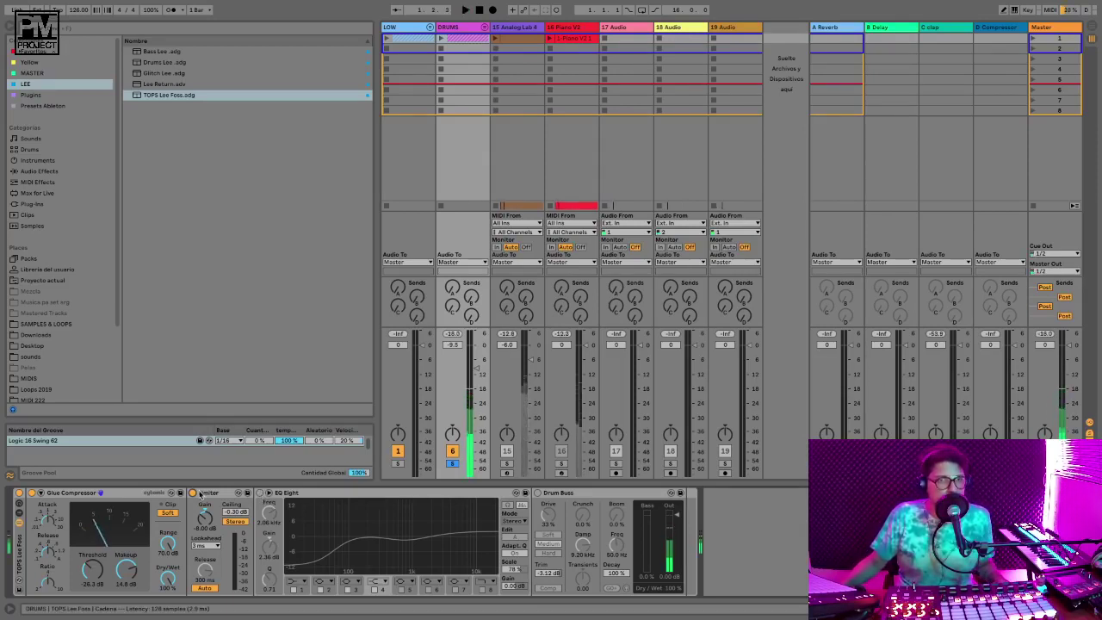
left_click(192, 493)
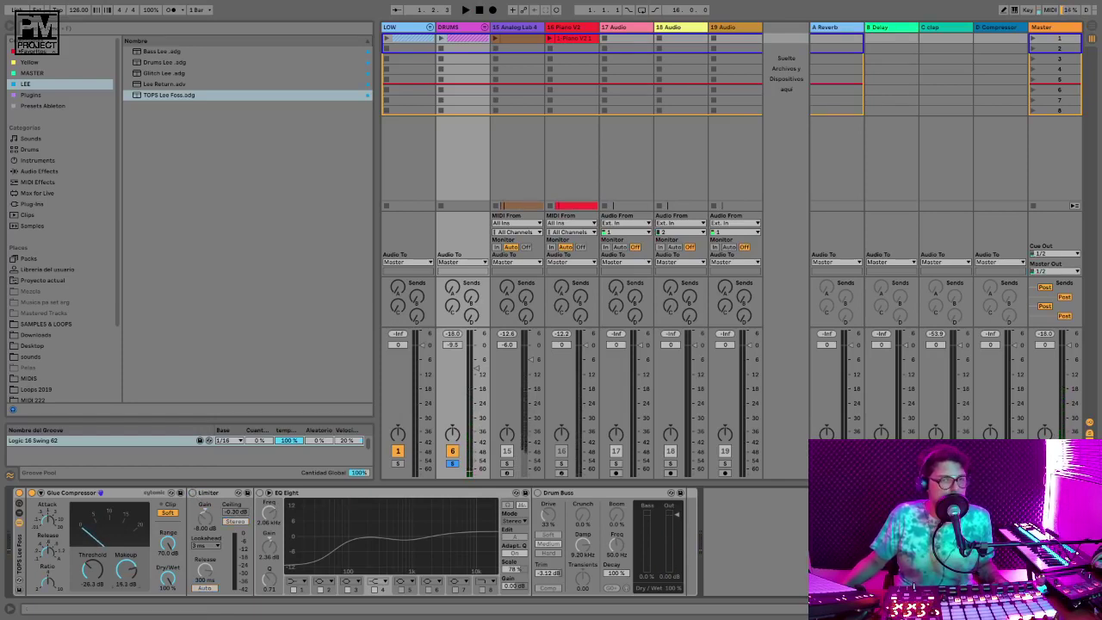
left_click(192, 493)
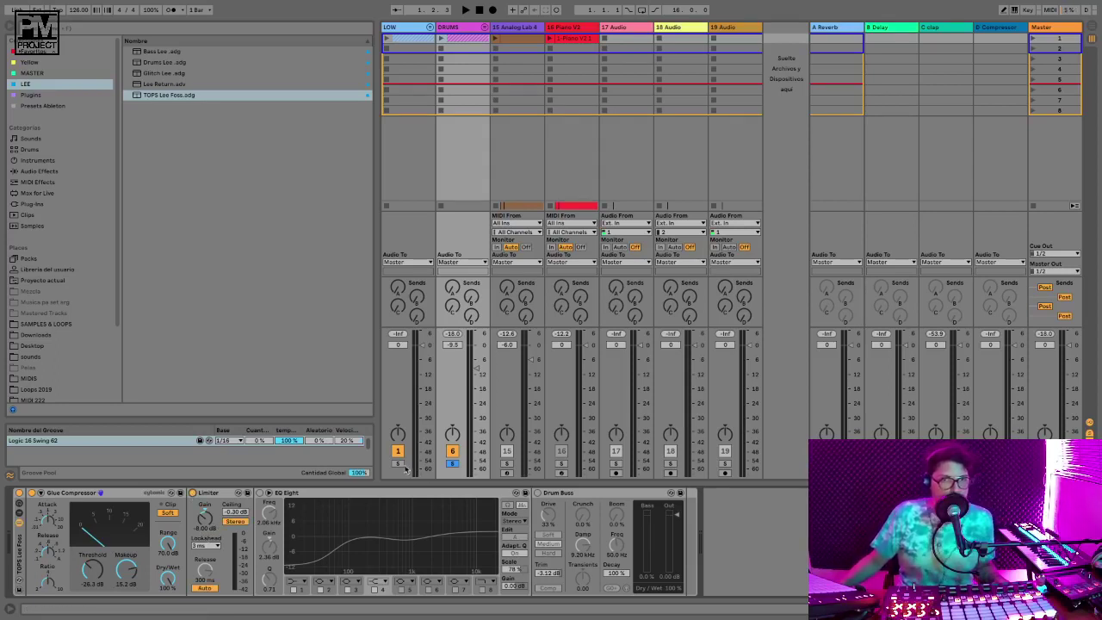
Switch on the rack's EQ Eight and audition the drums through it
key("space")
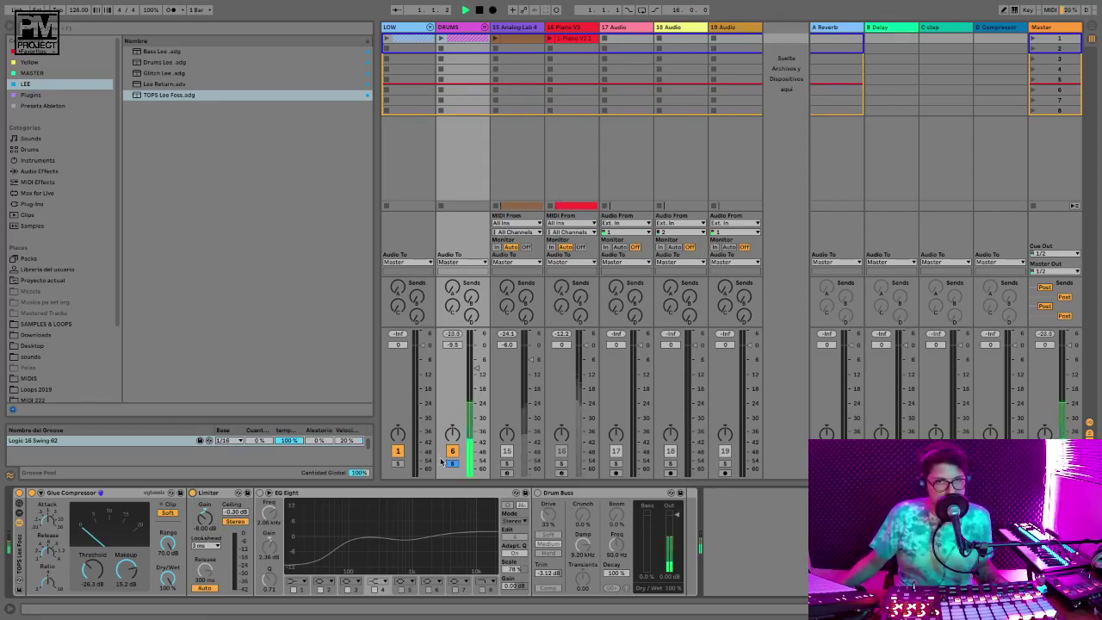
left_click(260, 493)
key("space")
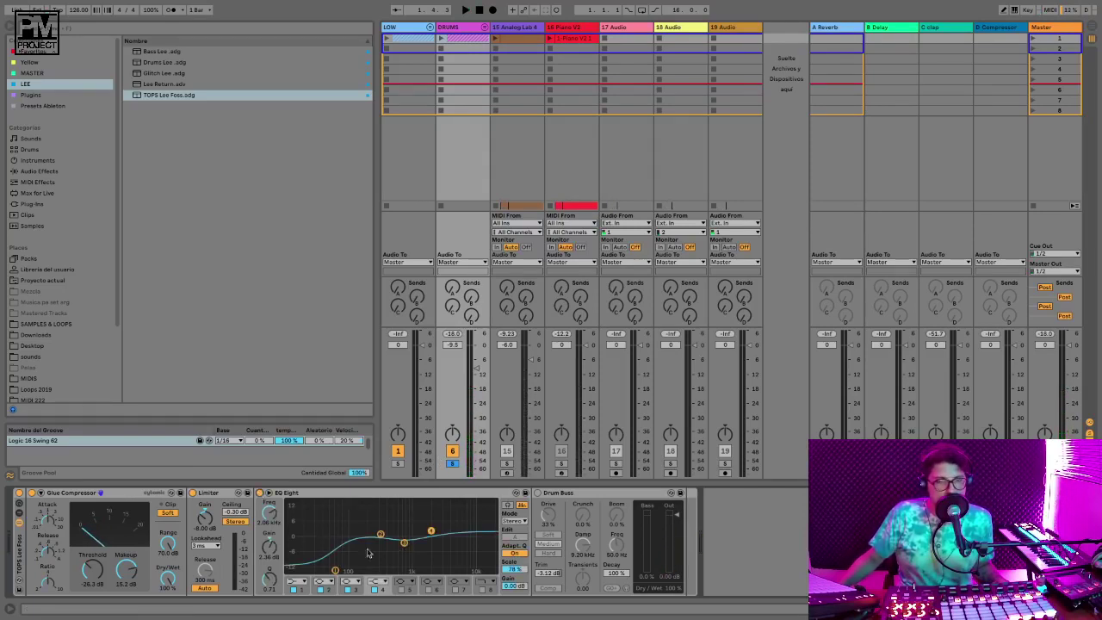
key("space")
key("space")
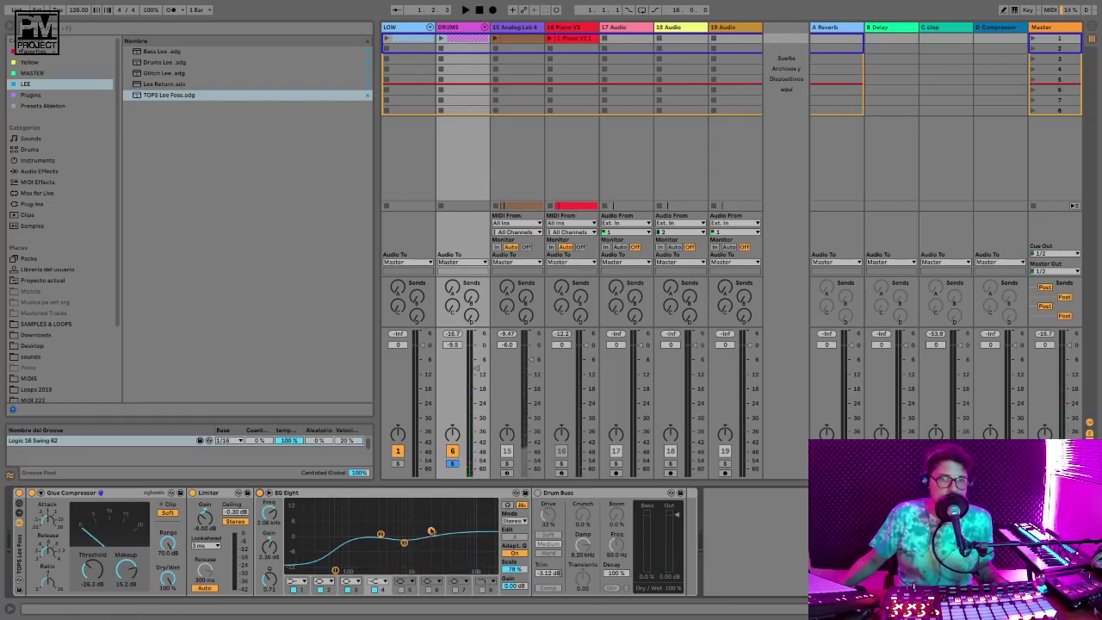
Reshape the EQ Eight curve during playback, setting band 2 to about 297 Hz and raising the mid and high bands
left_click(382, 536)
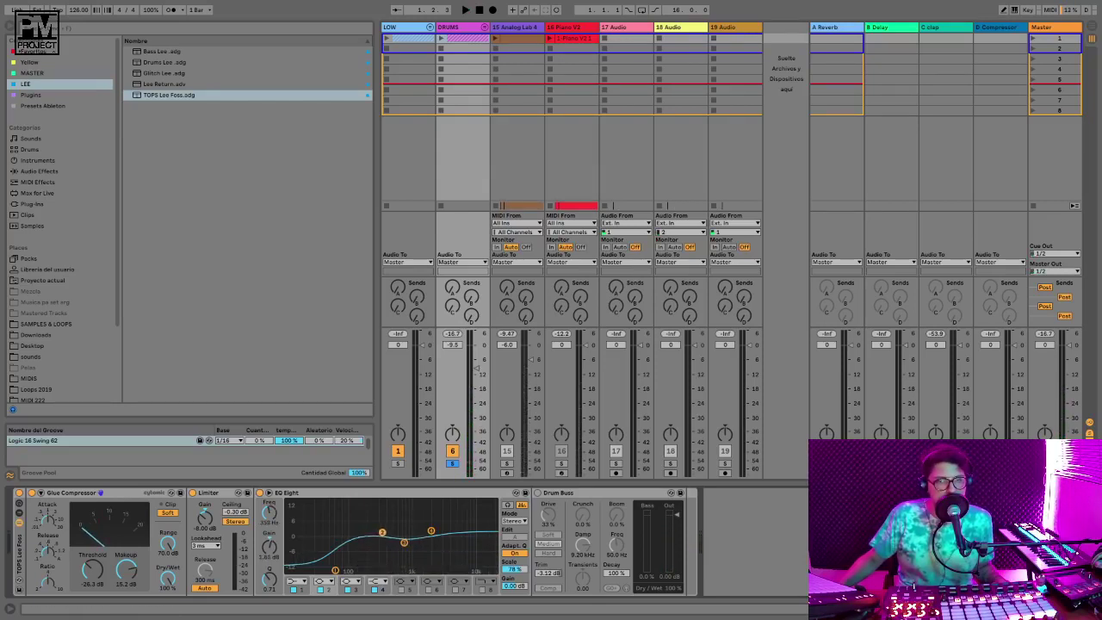
key("space")
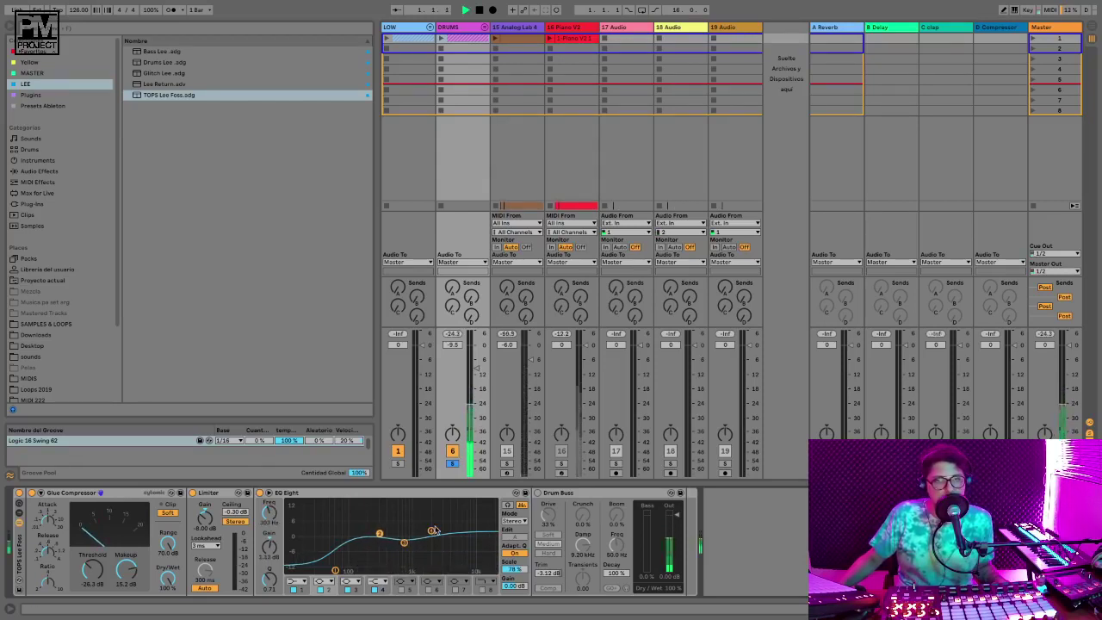
left_click_drag(403, 540, 448, 523)
left_click(379, 533)
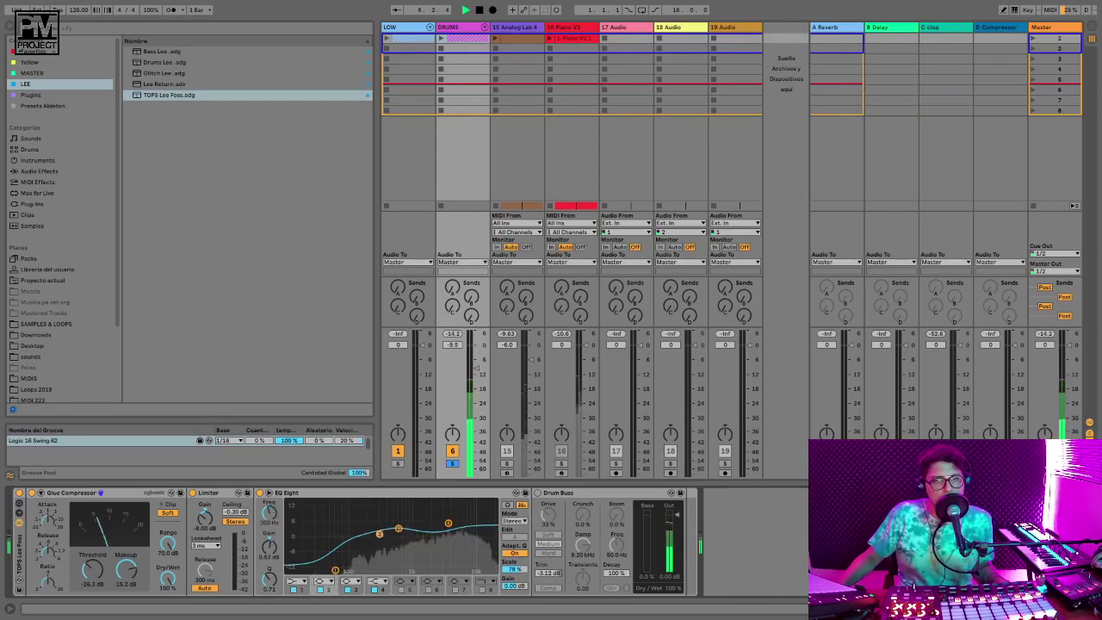
left_click(399, 529)
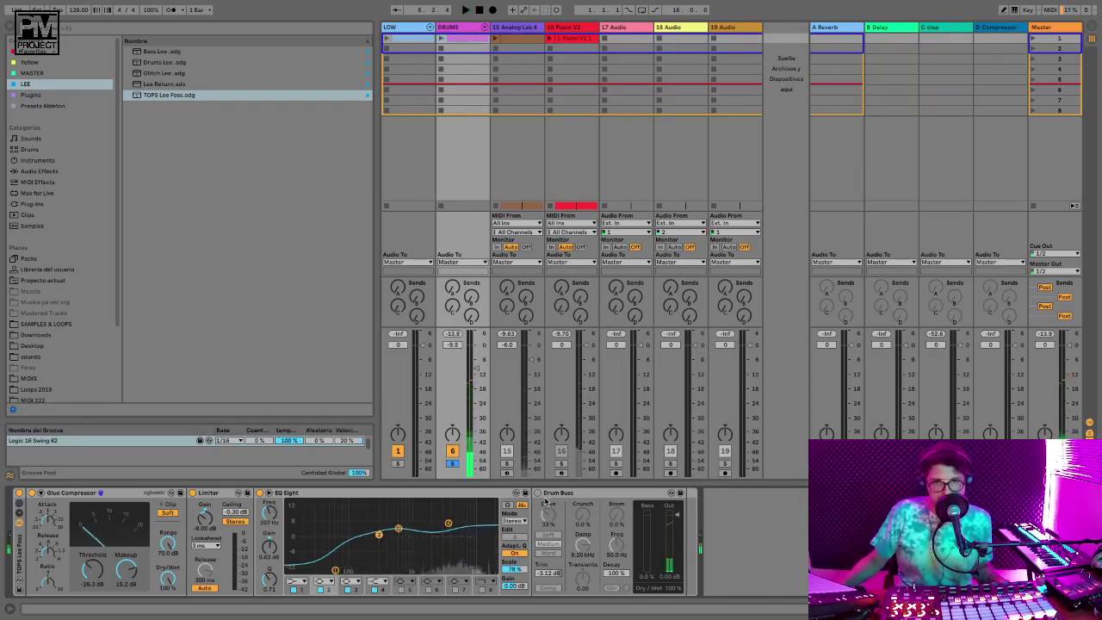
Switch on Drum Buss and set its drive to about 32% while auditioning the drums
left_click(537, 494)
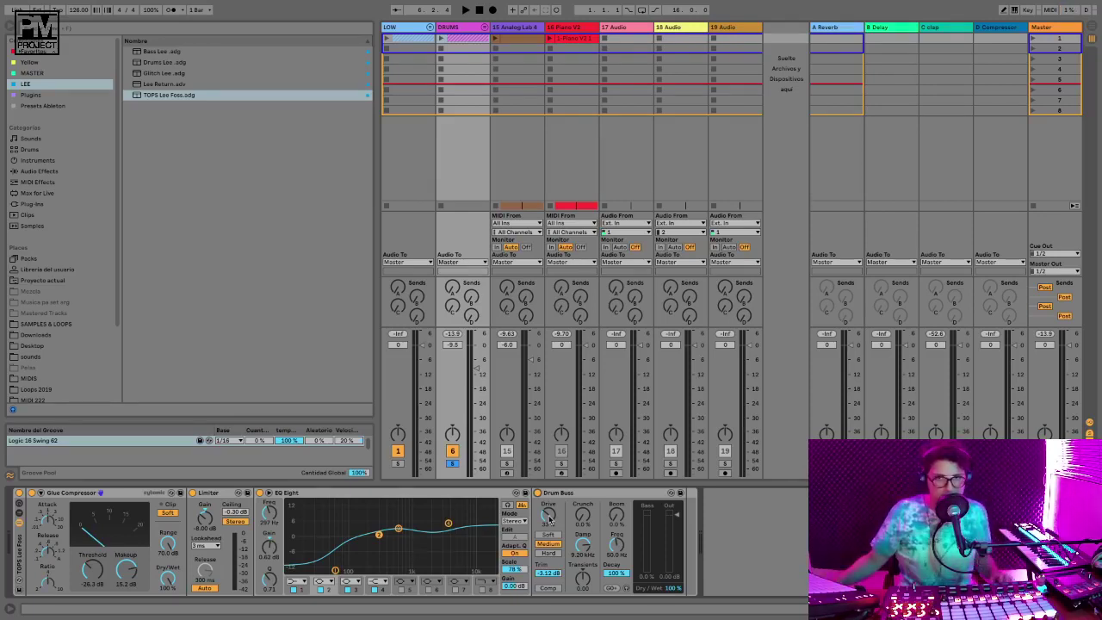
key("space")
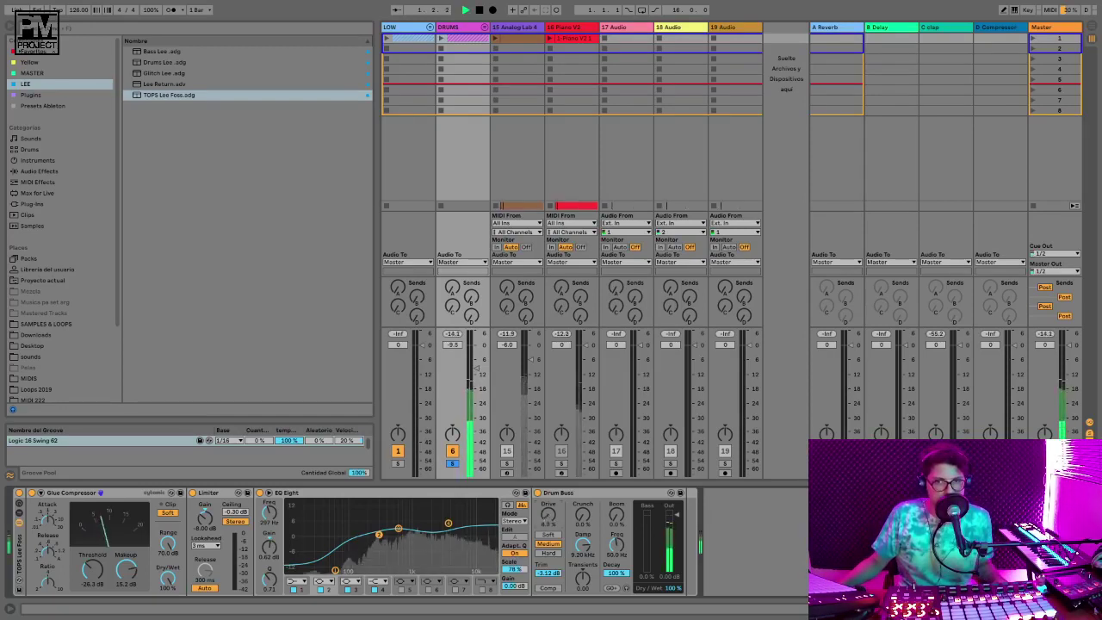
key("space")
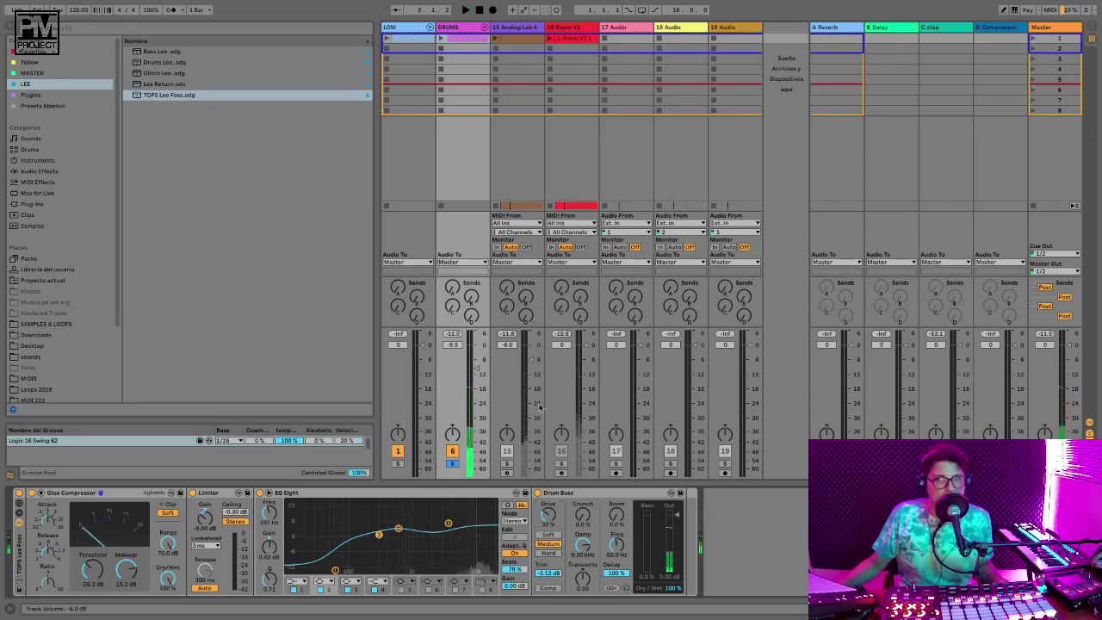
left_click(451, 463)
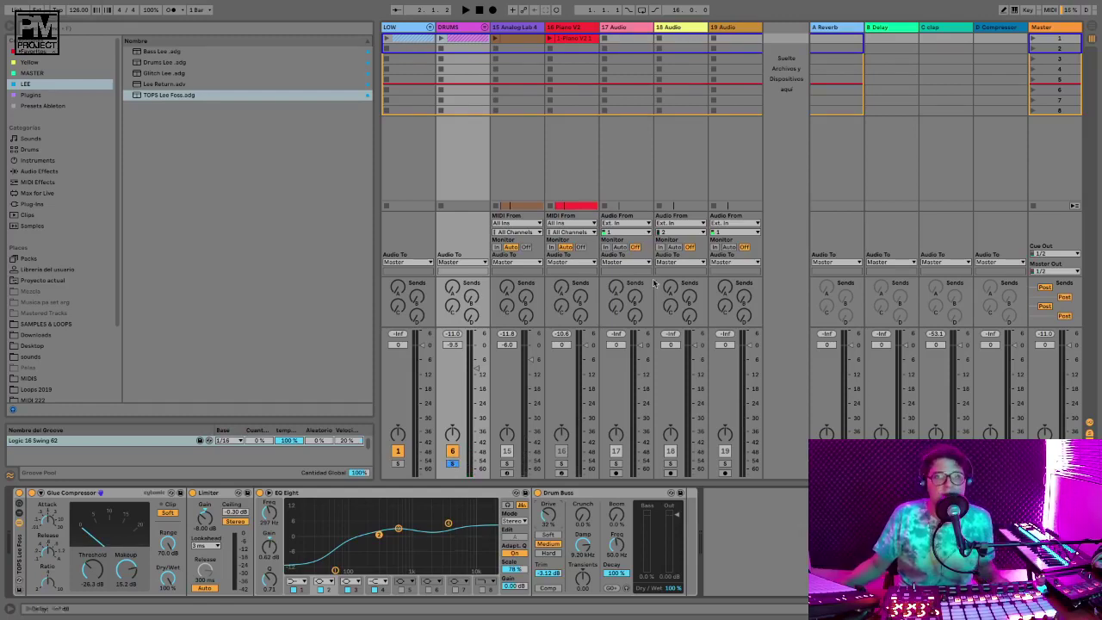
Raise the DRUMS group's send to the D Compressor return during playback, then unsolo the DRUMS group
left_click(995, 29)
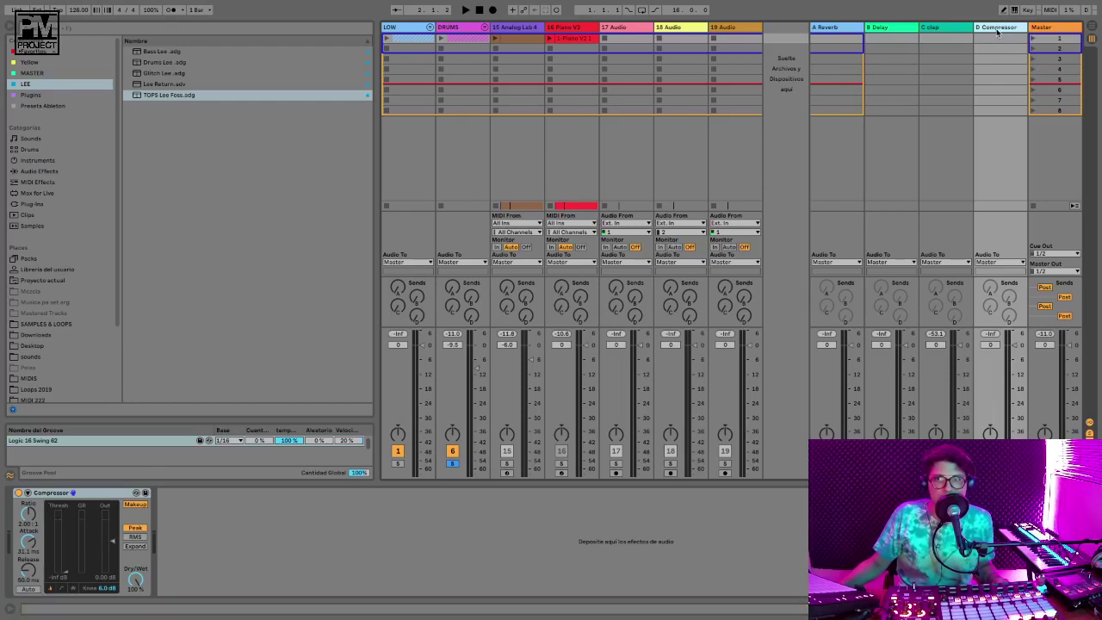
left_click_drag(525, 318, 471, 309)
key("space")
double_click(525, 317)
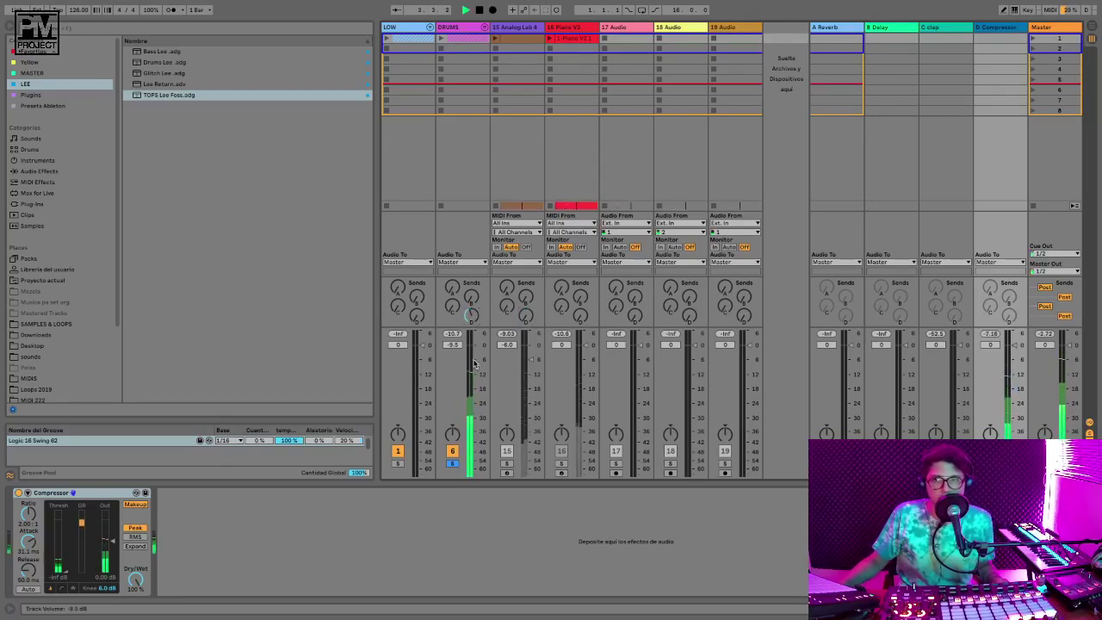
left_click(452, 463)
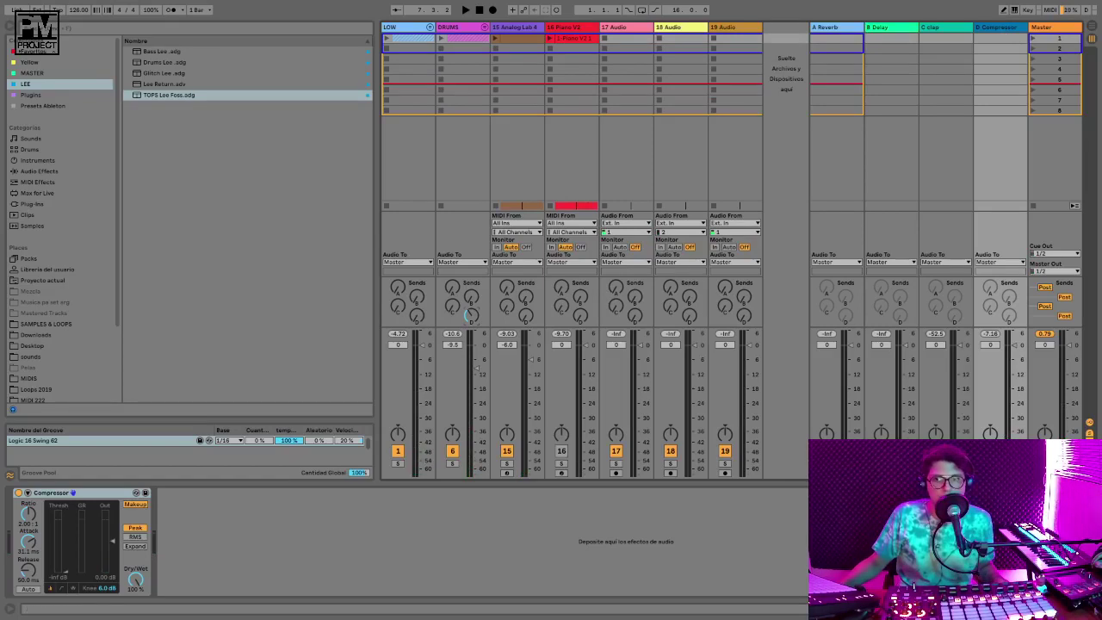
Play the full mix and compare it with the DRUMS group's TOPS Lee Foss rack bypassed and active
left_click(448, 32)
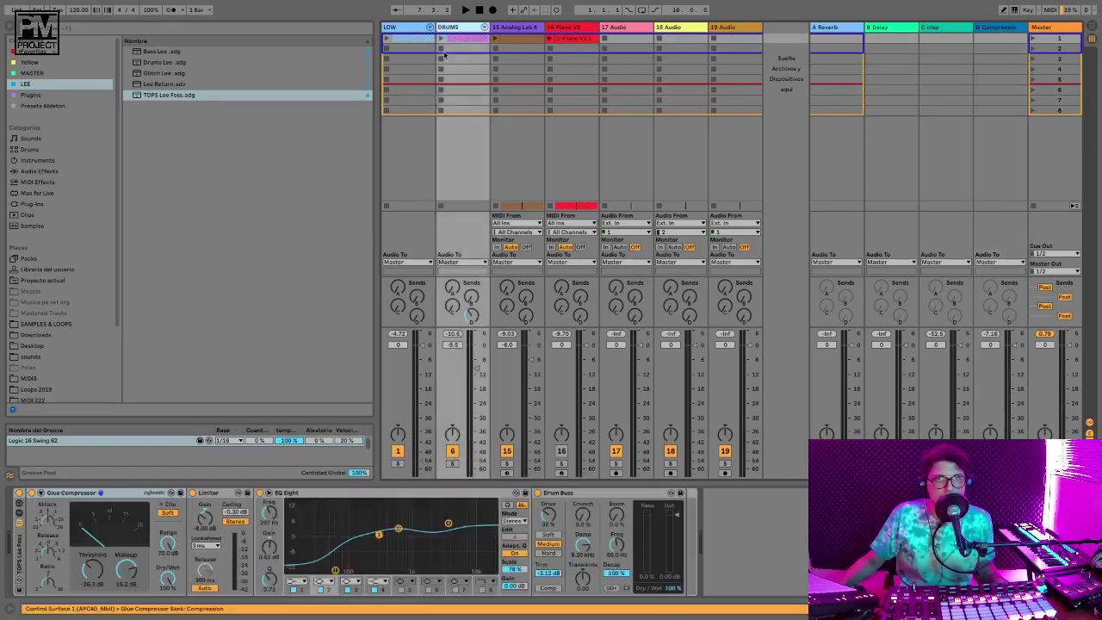
left_click(15, 494)
key("space")
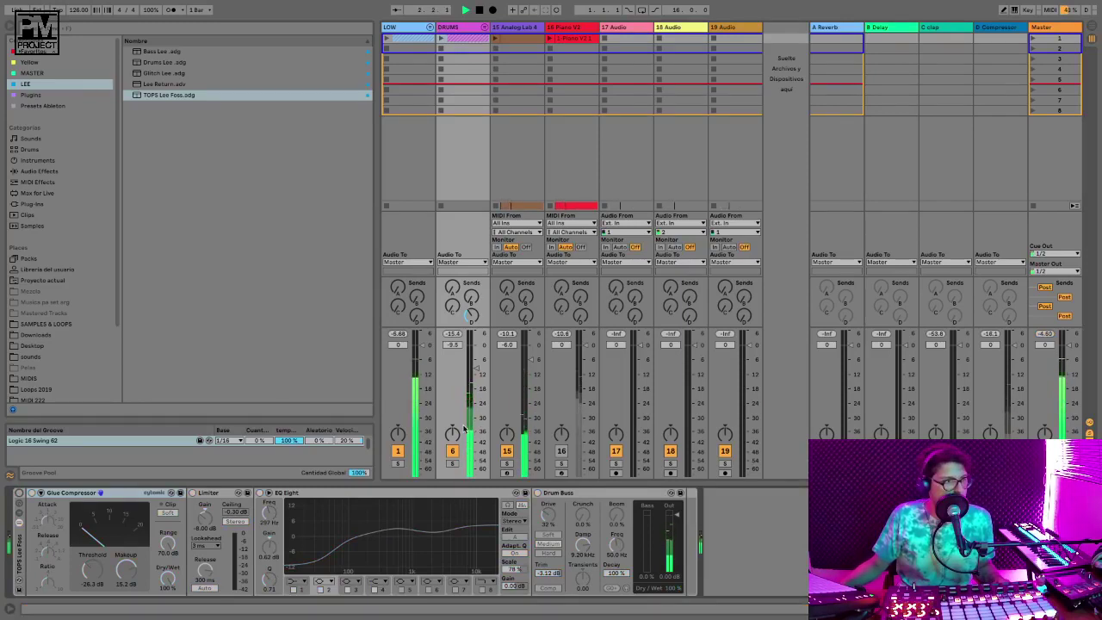
left_click(19, 495)
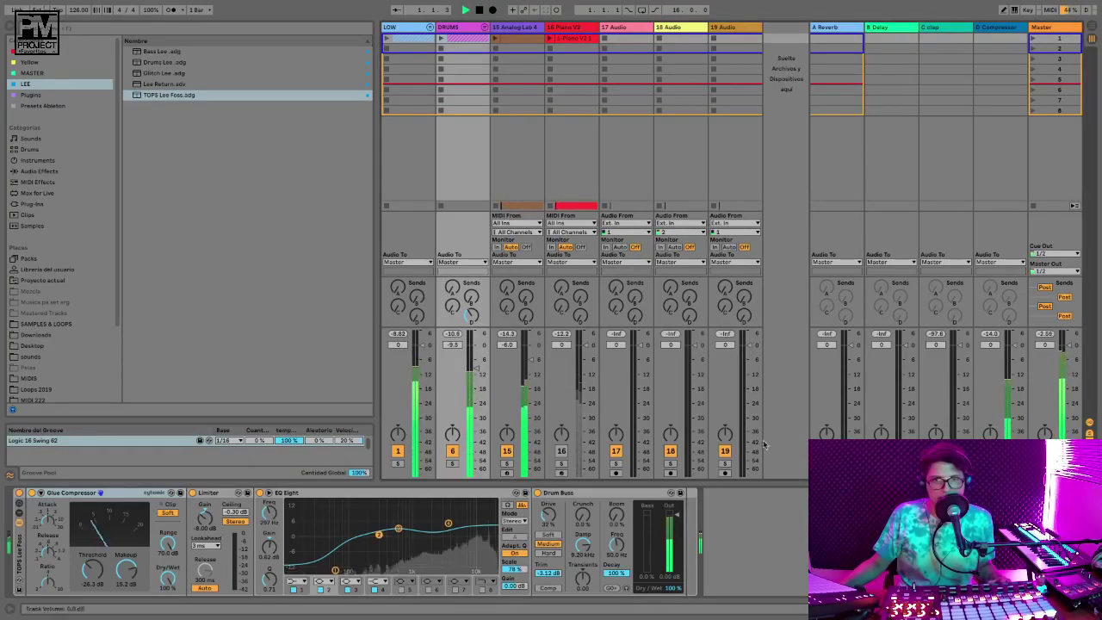
Lower the DRUMS group's volume to -10.7 dB and unfold the group to show its tracks
left_click_drag(476, 368, 476, 371)
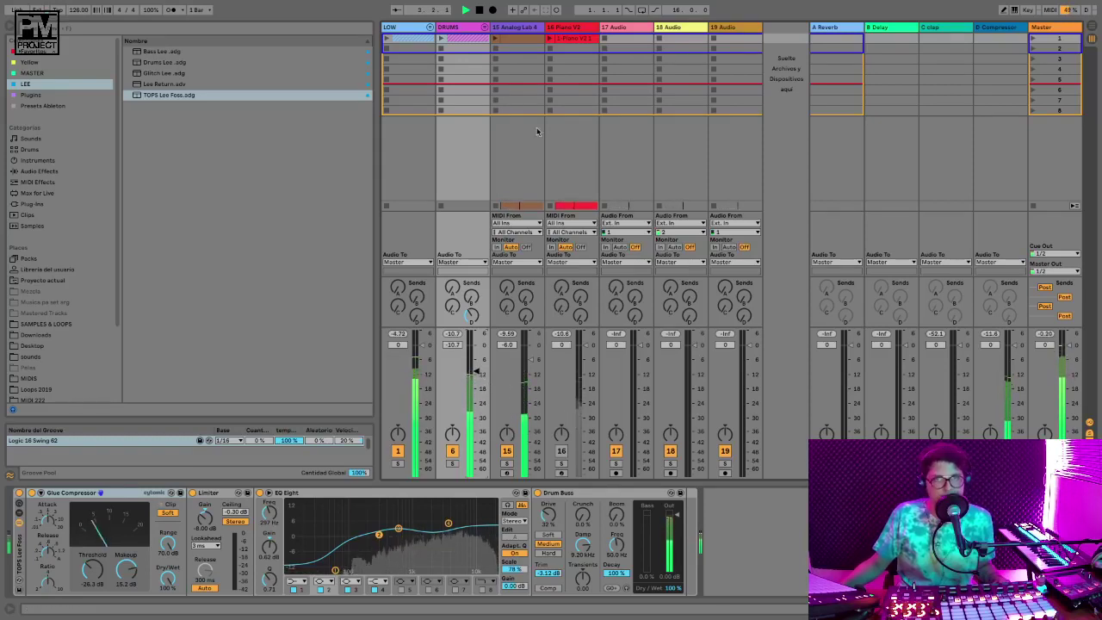
left_click(485, 28)
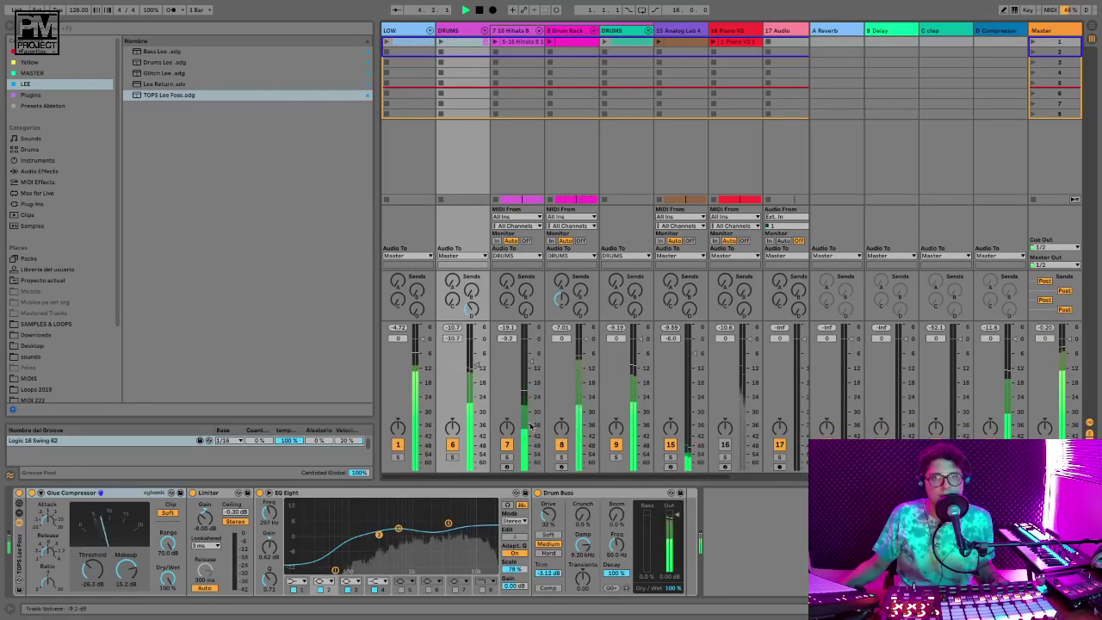
Solo the Hihats track to lower its volume to -16.3 dB, unsolo it, and fold the DRUMS group
left_click(507, 458)
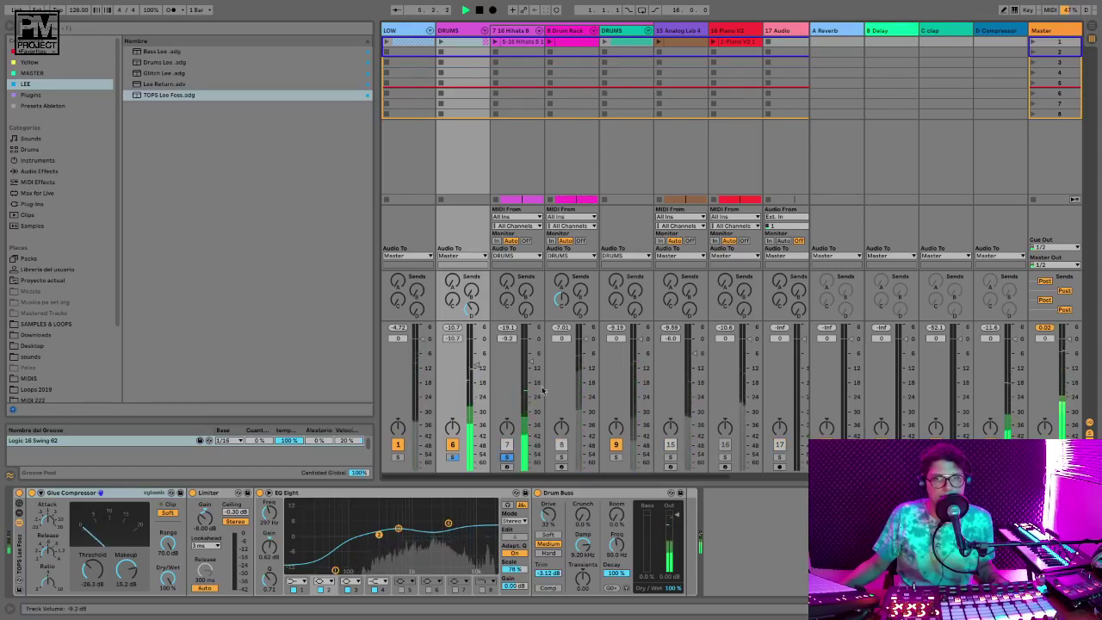
left_click(510, 458)
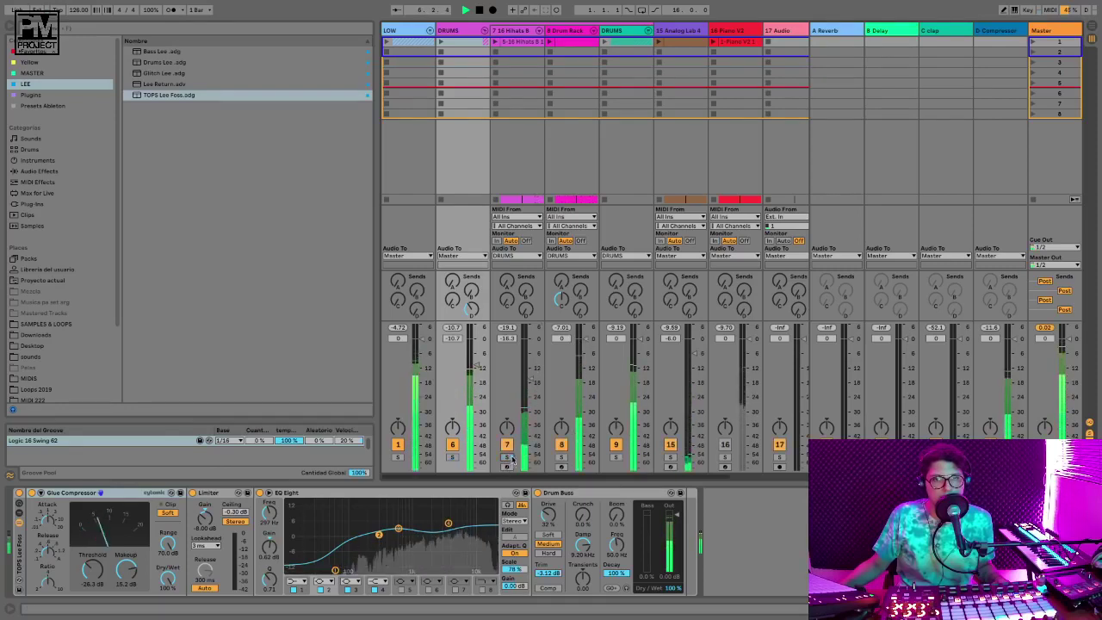
left_click(484, 31)
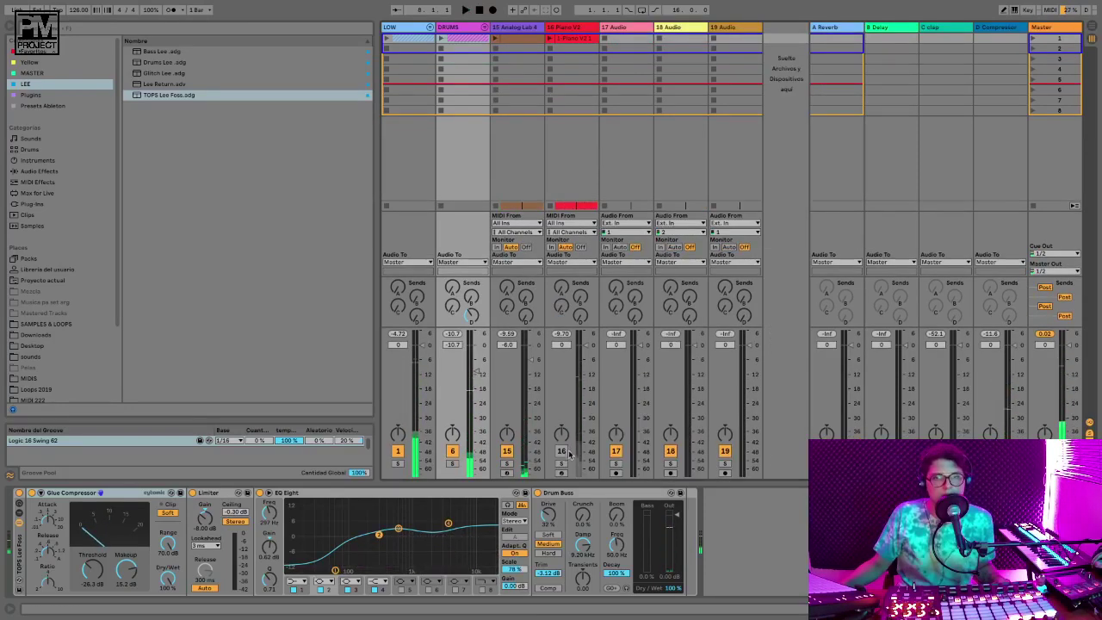
Select the 16-bar loop range in the arrangement and play the full mix, returning to the session mixer
key("Tab")
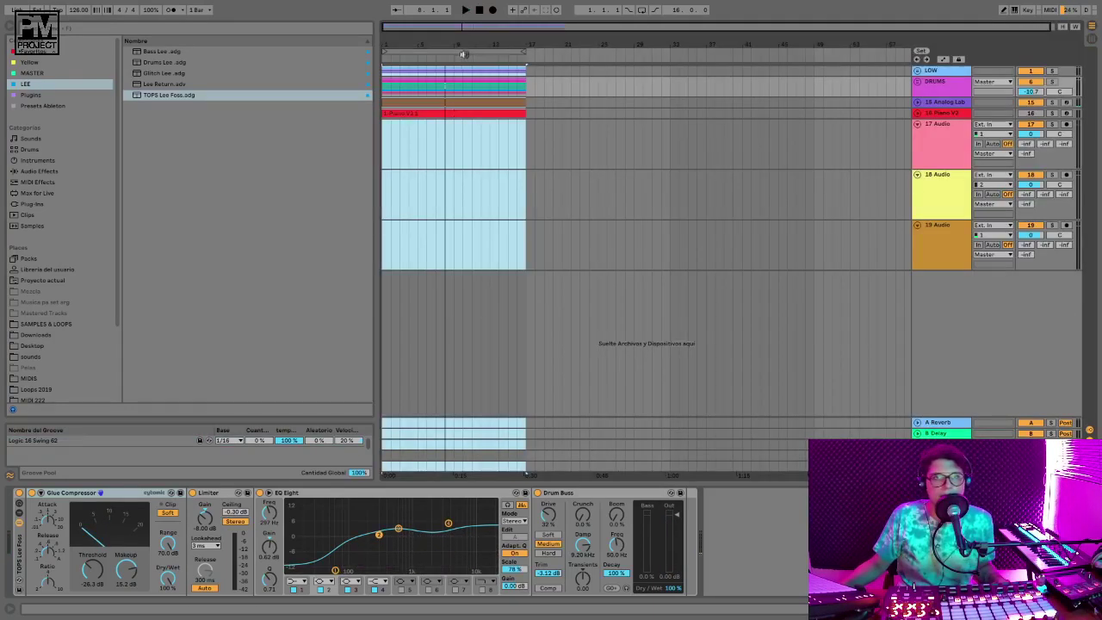
left_click(460, 50)
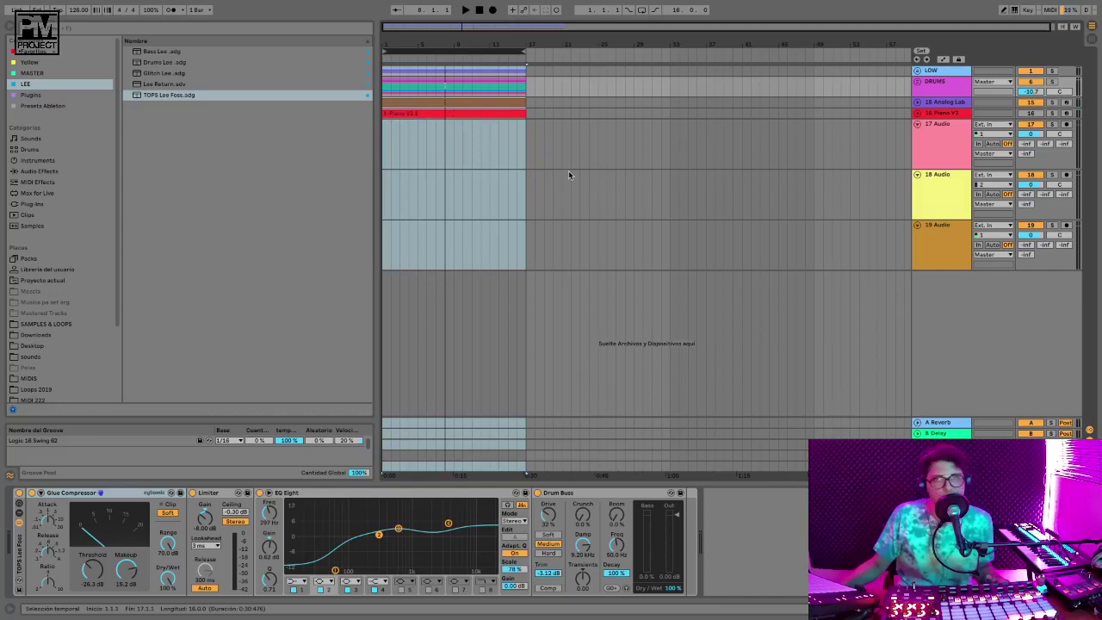
key("space")
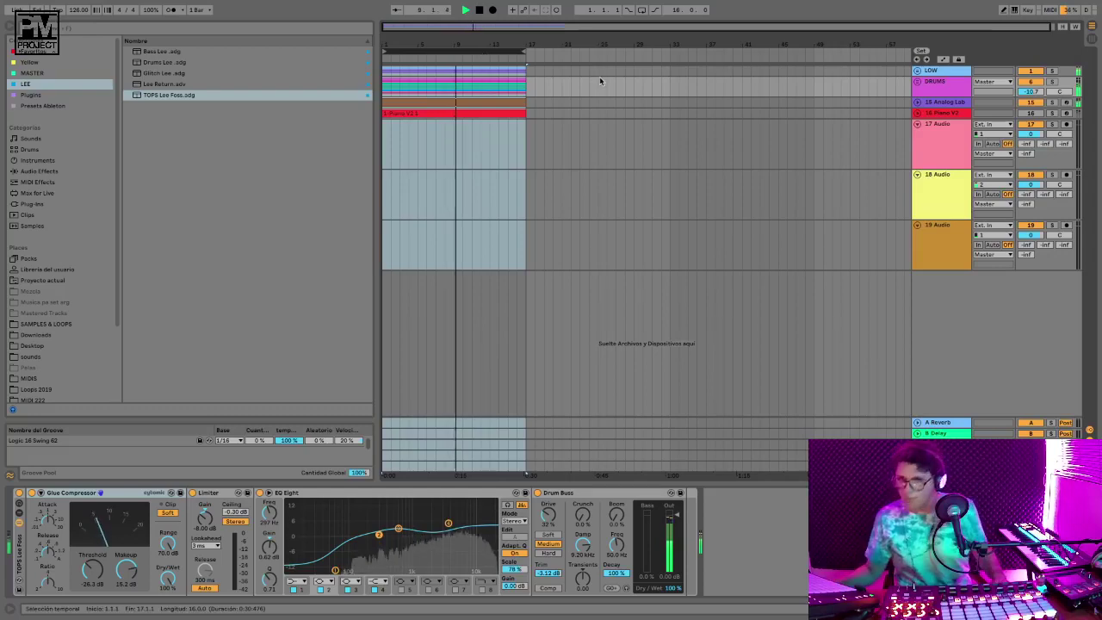
left_click(1093, 39)
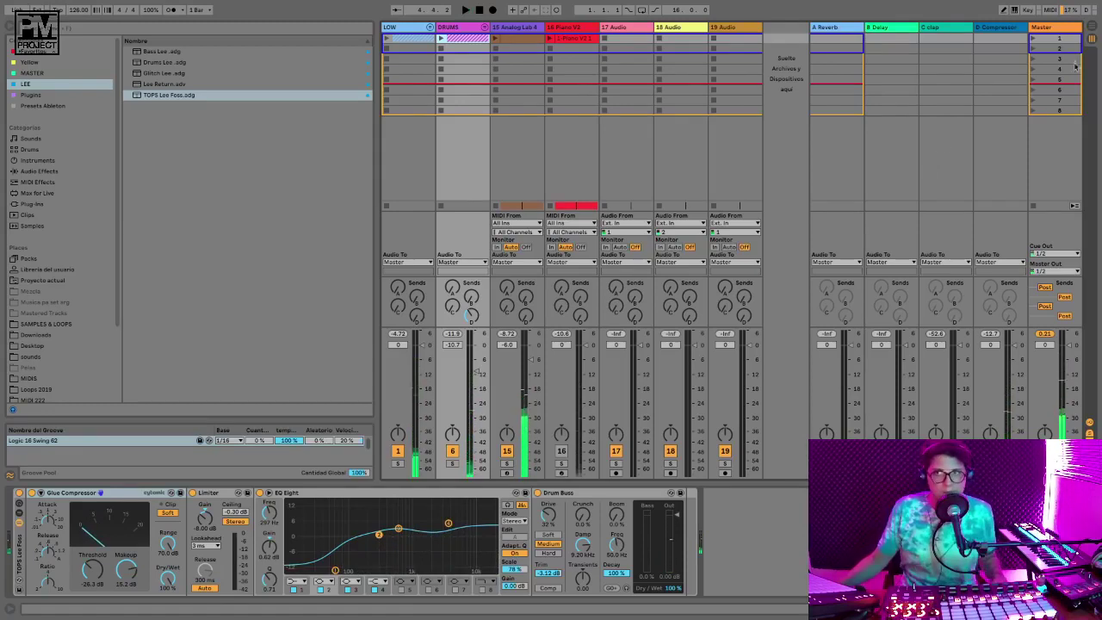
Play the mix while checking the Master track's device chain and the DRUMS group's effects, returning to the arrangement
left_click(1063, 283)
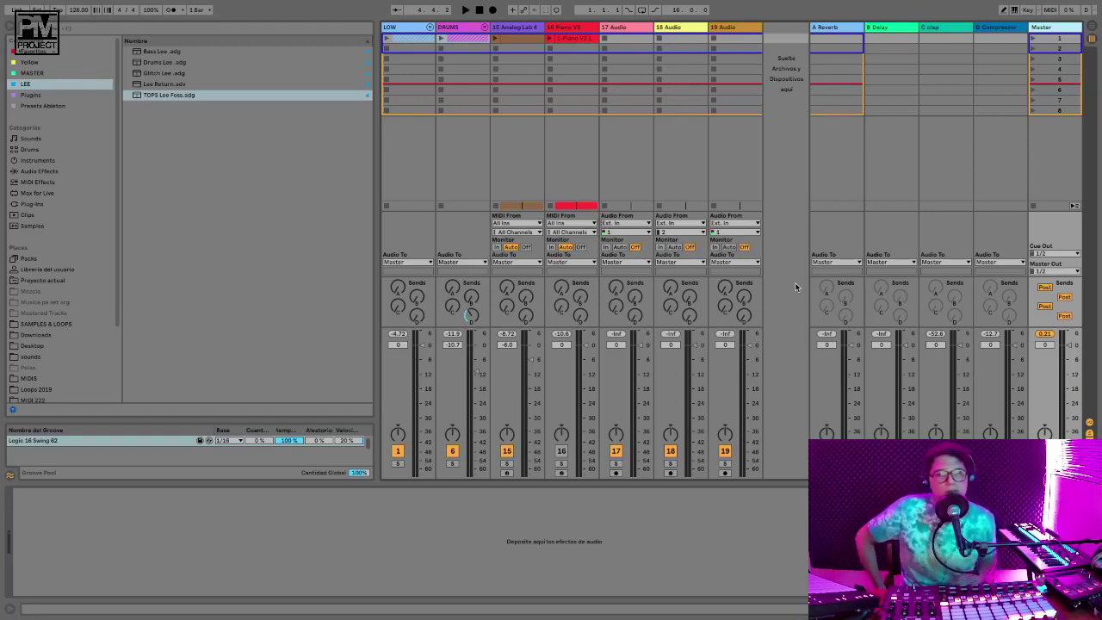
key("space")
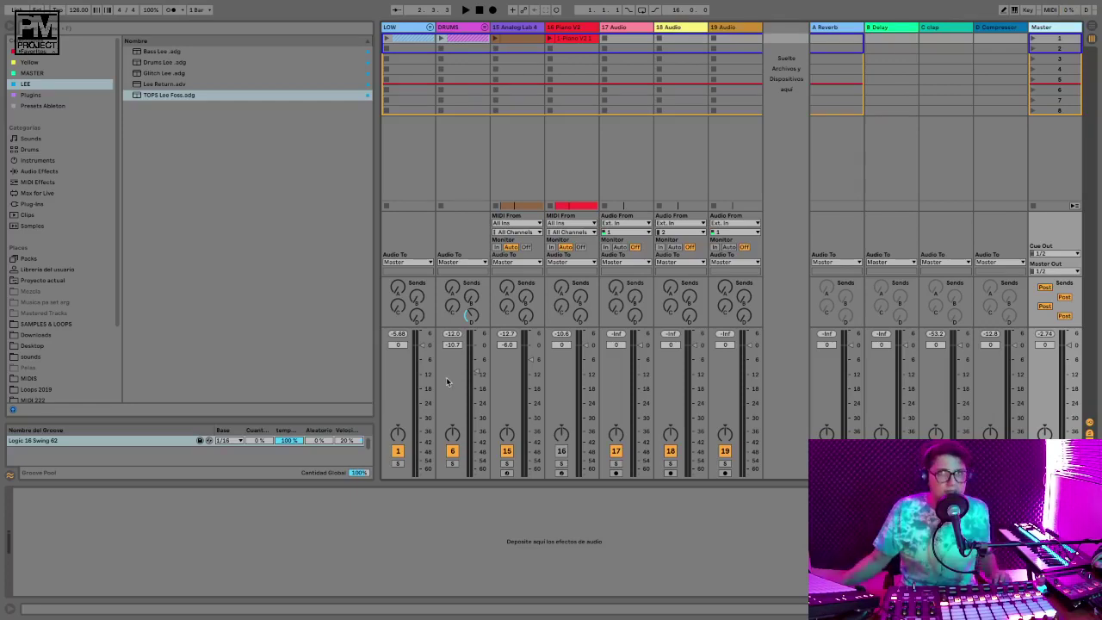
left_click(451, 28)
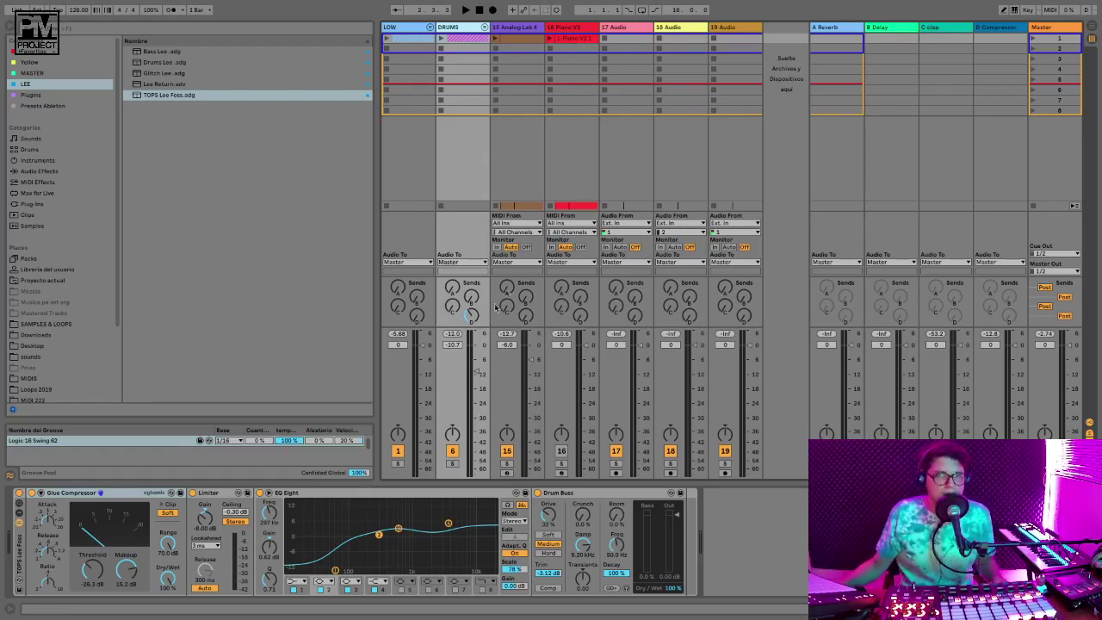
key("space")
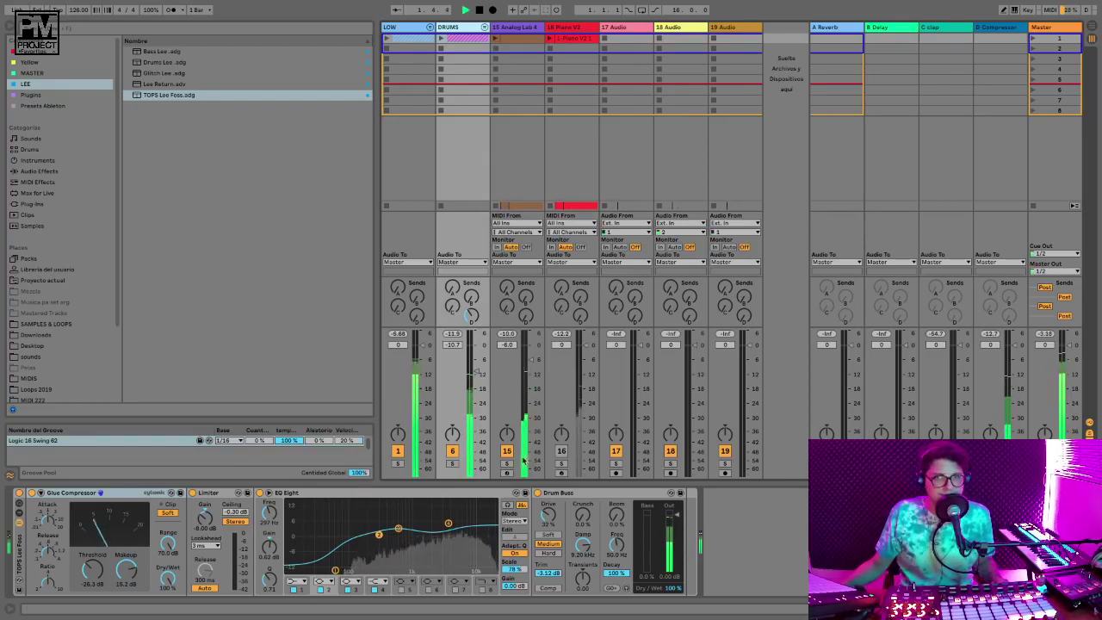
left_click(1091, 27)
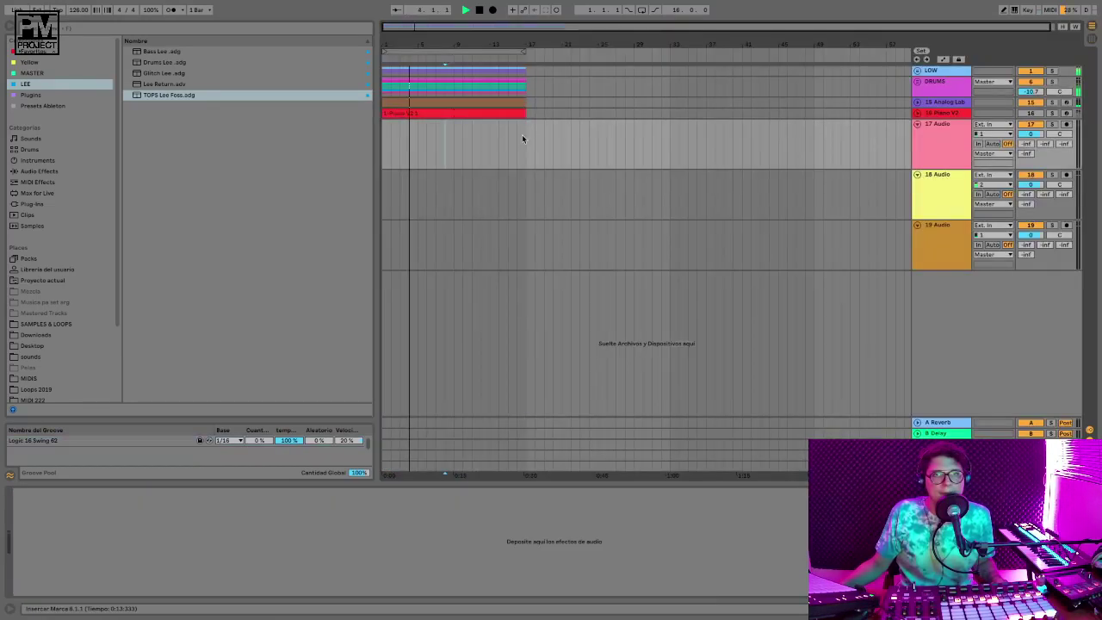
Duplicate the whole 16-bar section across all tracks and reselect the first 16 bars
left_click(447, 50)
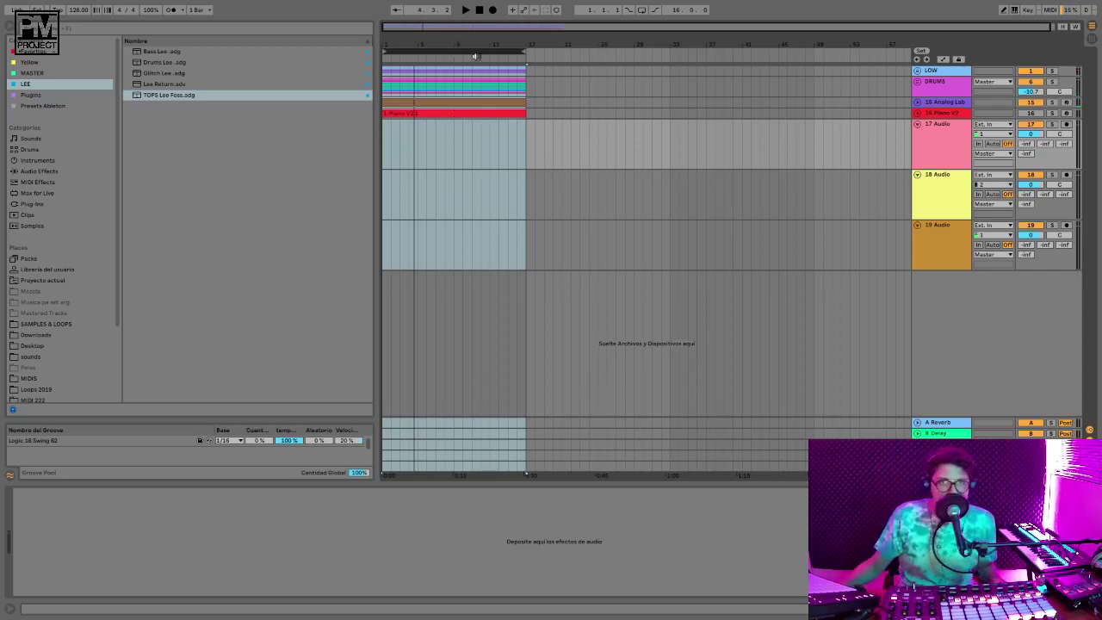
key("space")
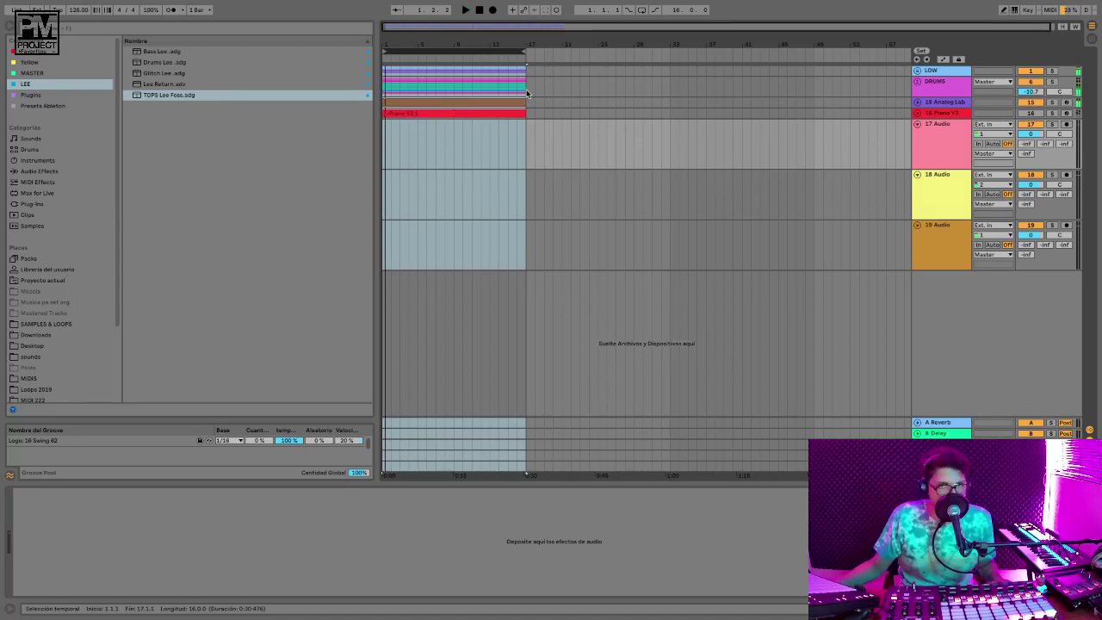
key("ctrl+d")
left_click(471, 52)
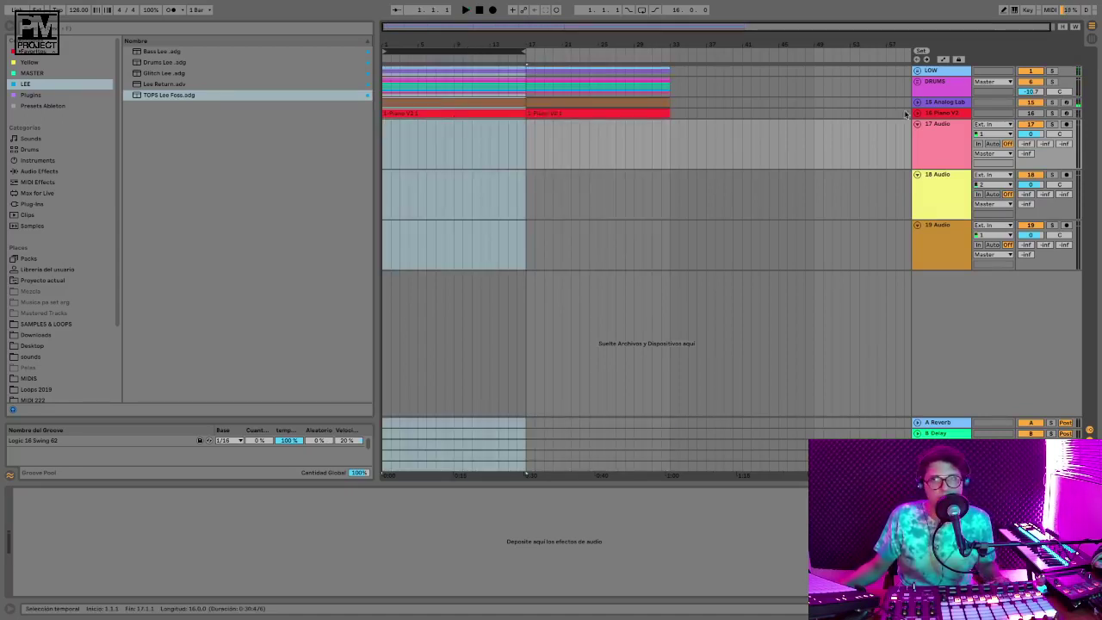
Unfold the LOW group and delete the KICK clip from the first 16 bars
left_click(918, 71)
left_click(456, 112)
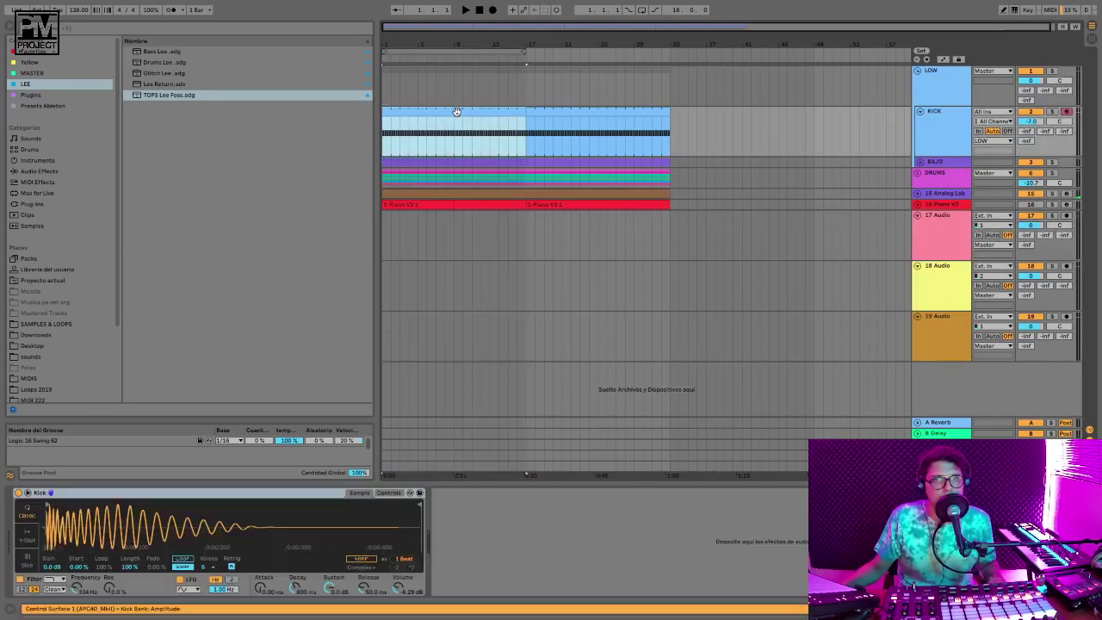
key("Delete")
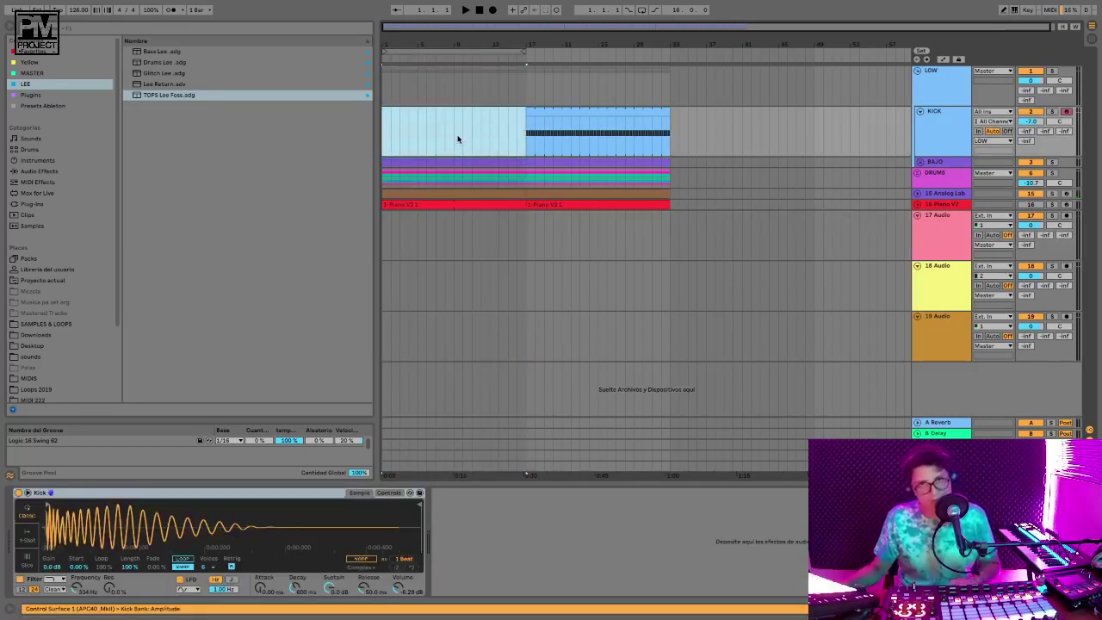
Unfold the BAJO group, delete the Bass 1 clip from the first 16 bars, and play the section
left_click(920, 162)
left_click(463, 207)
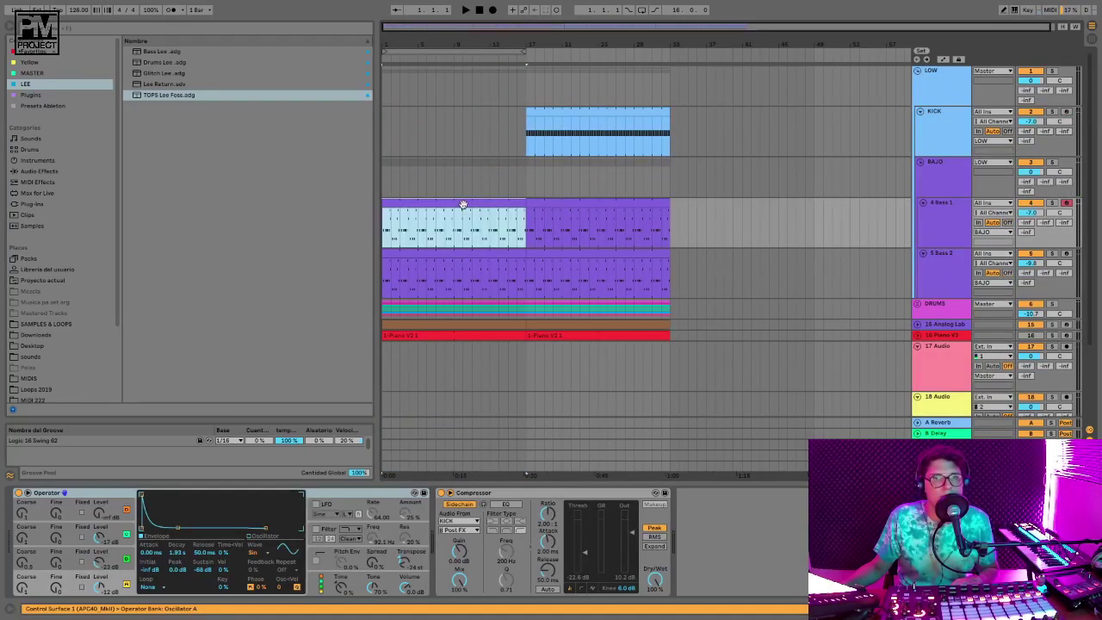
key("space")
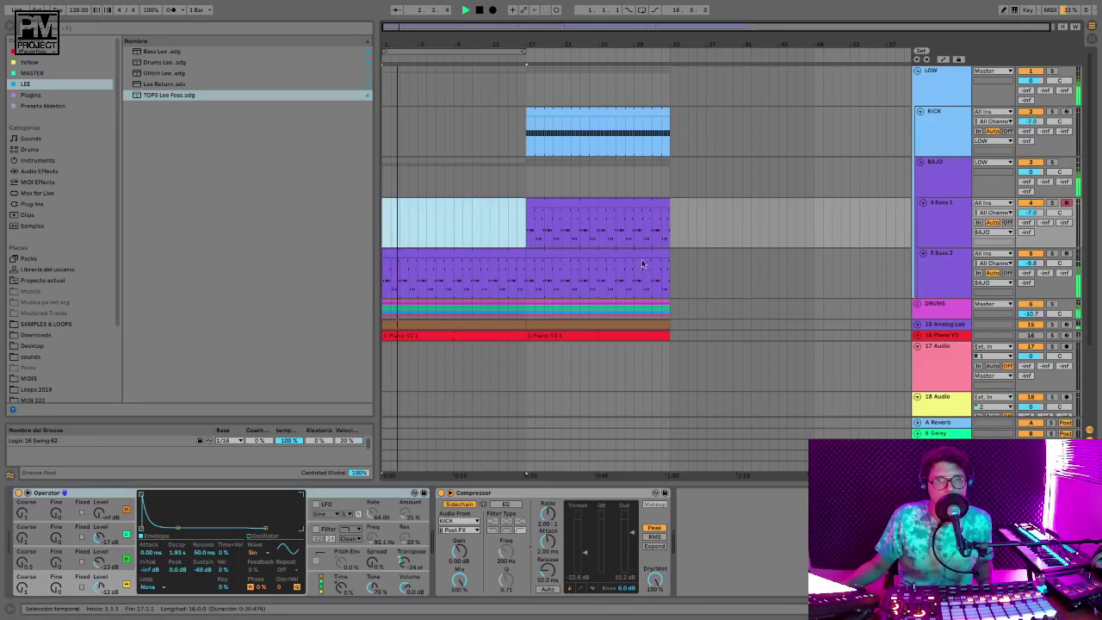
Try sending Bass 2 to the Delay return at -3.0 dB and the C clap return at -6.0 dB during playback
left_click(951, 254)
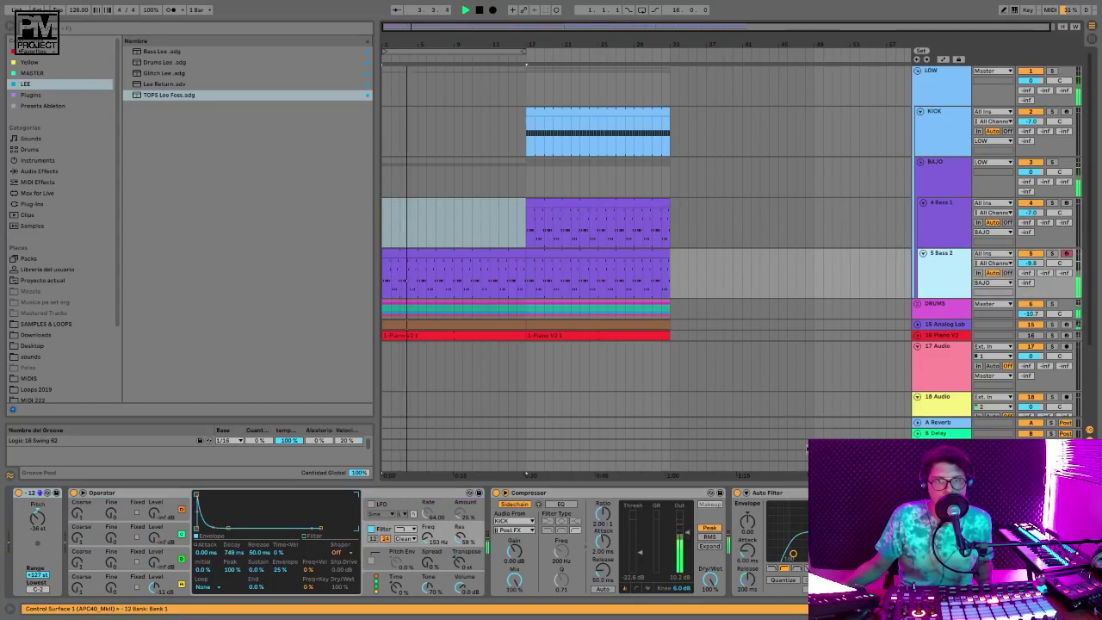
left_click(1047, 274)
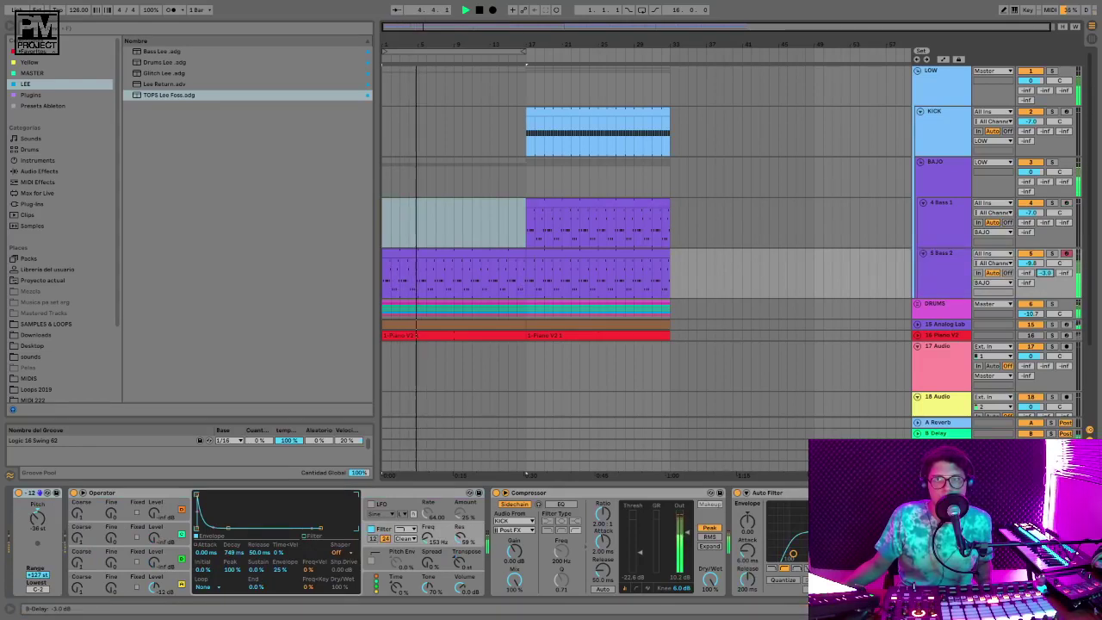
left_click_drag(1065, 273, 1065, 190)
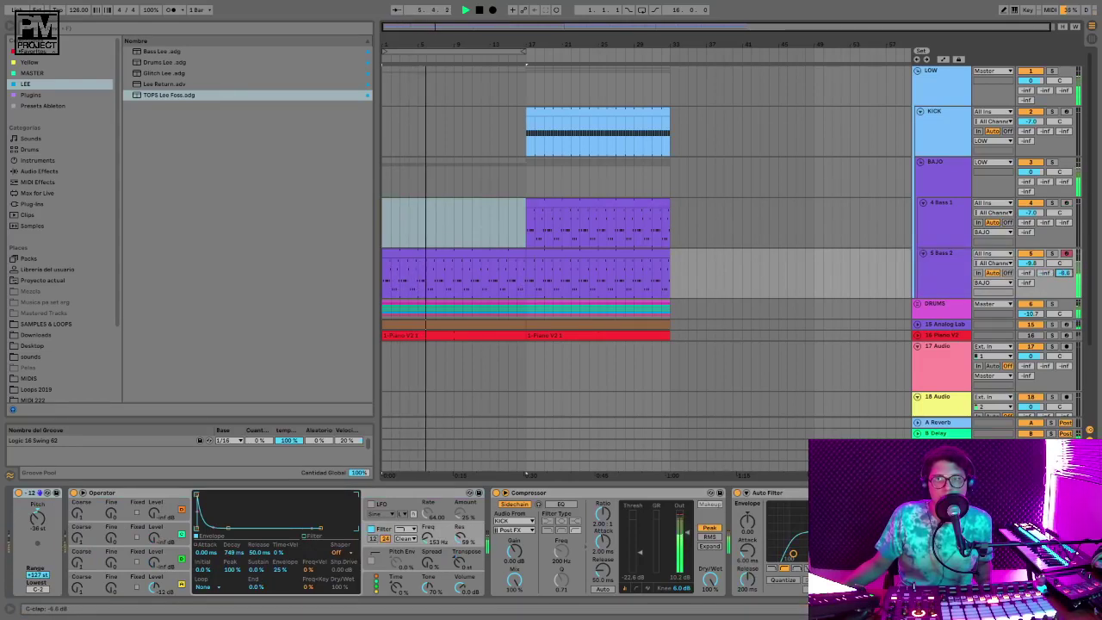
left_click(942, 257)
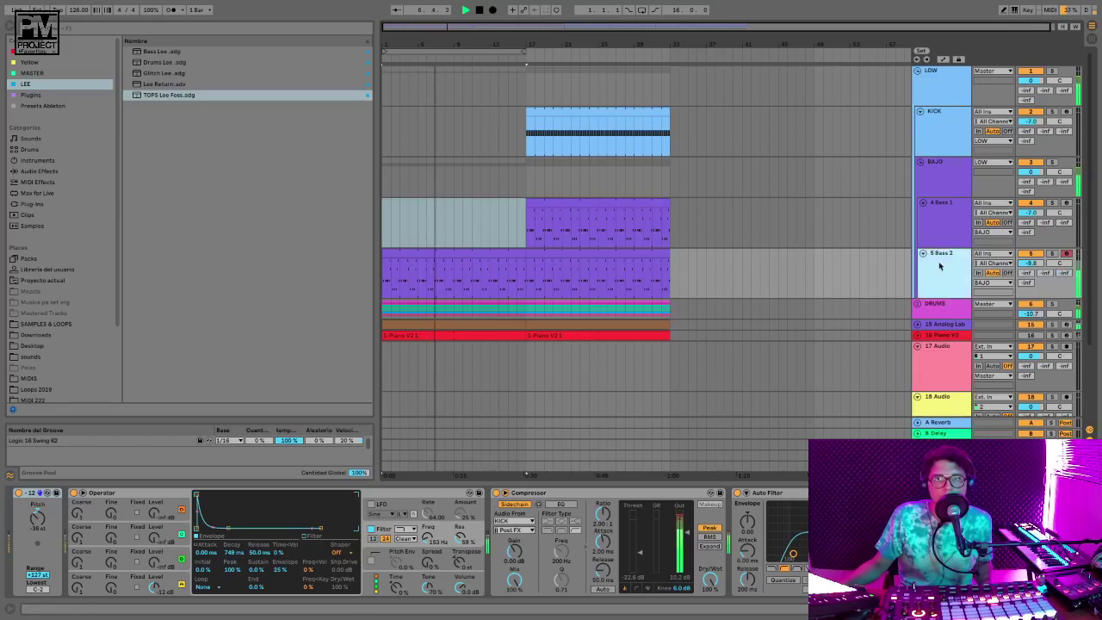
key("space")
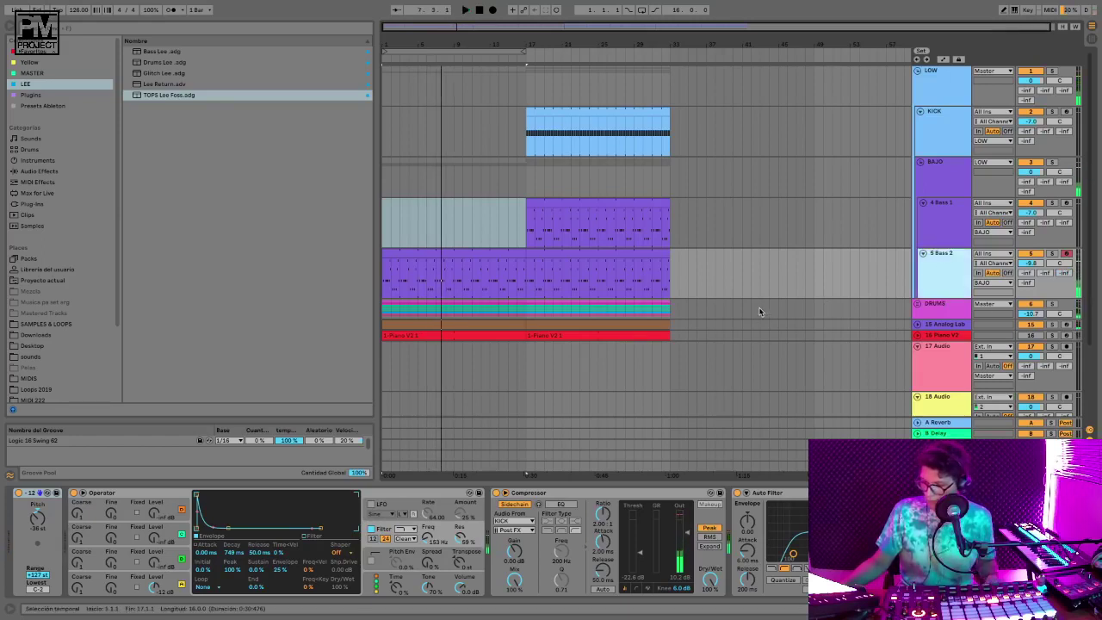
Select the first 16 bars of the Bass 2 clip, solo the track, and play it
key("Down")
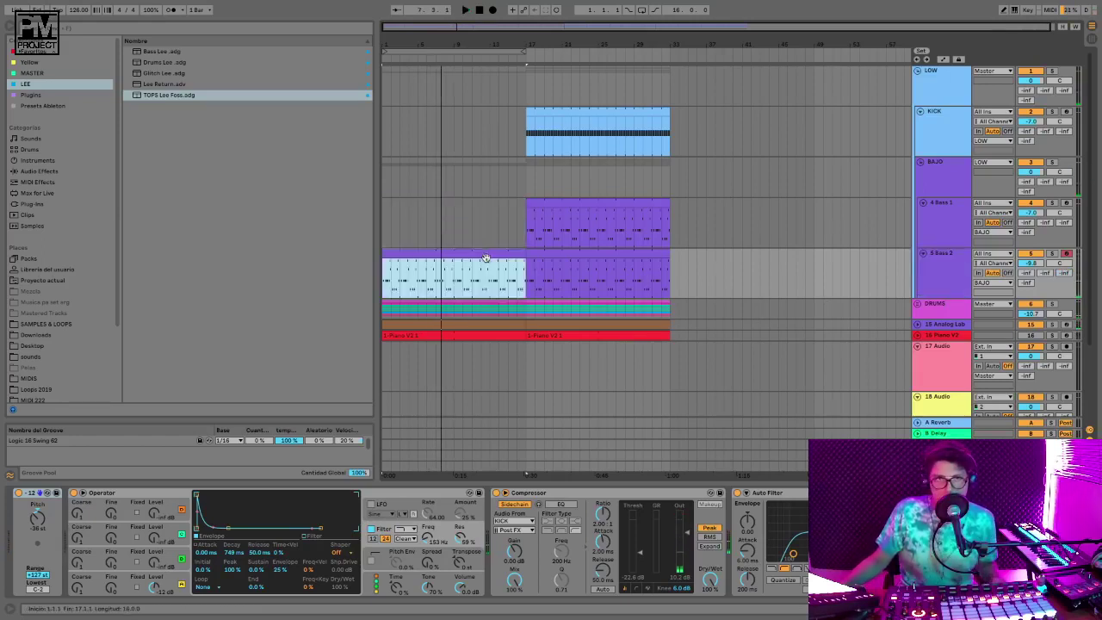
right_click(423, 535)
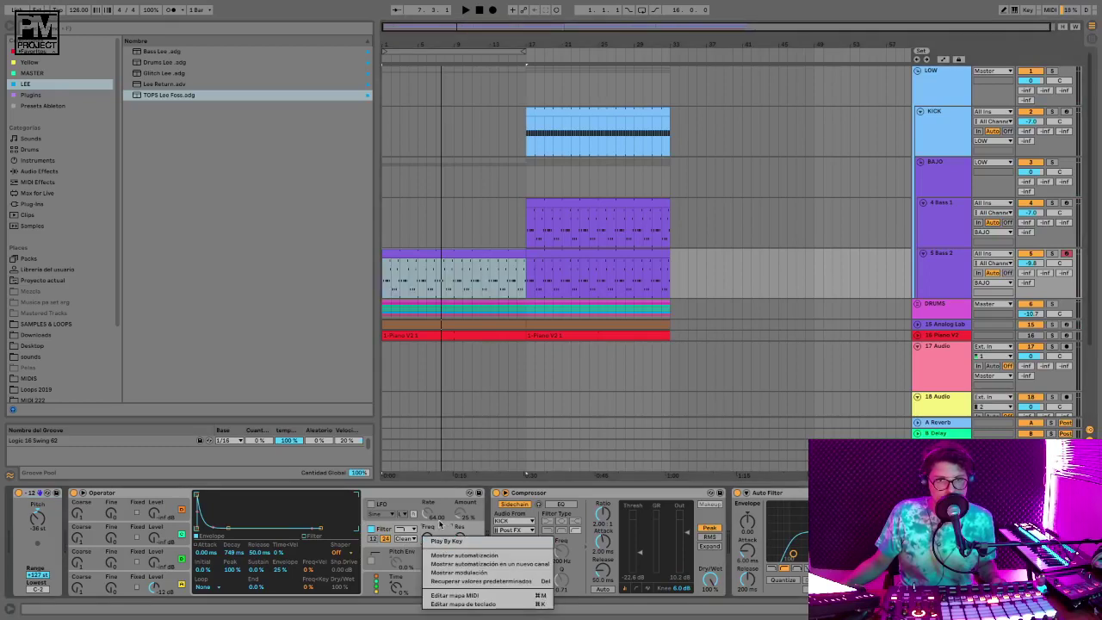
left_click(1033, 258)
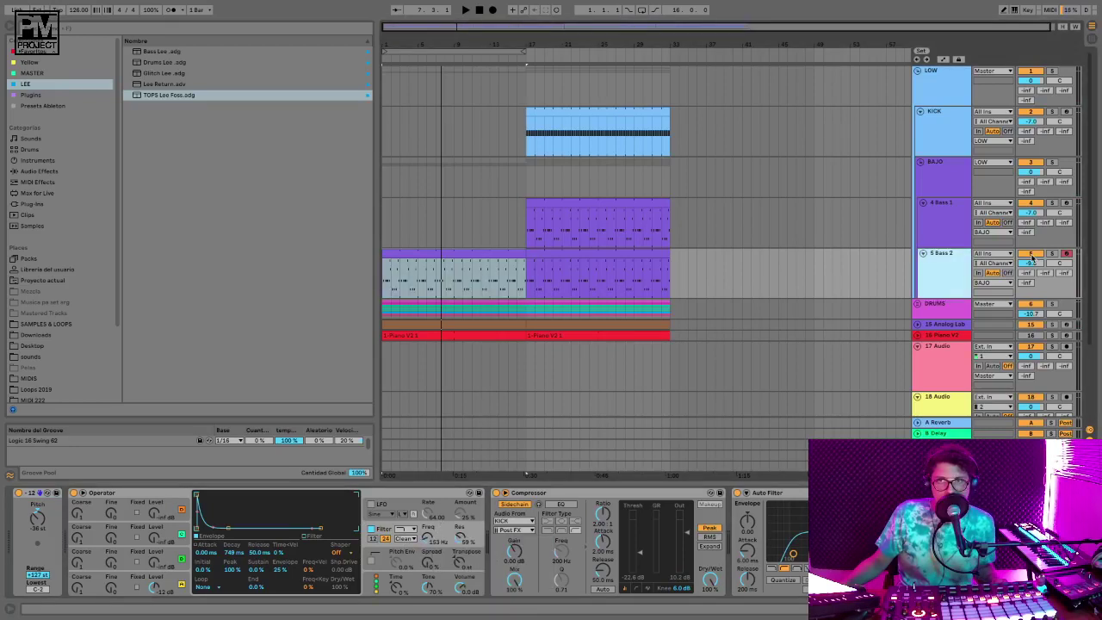
key("space")
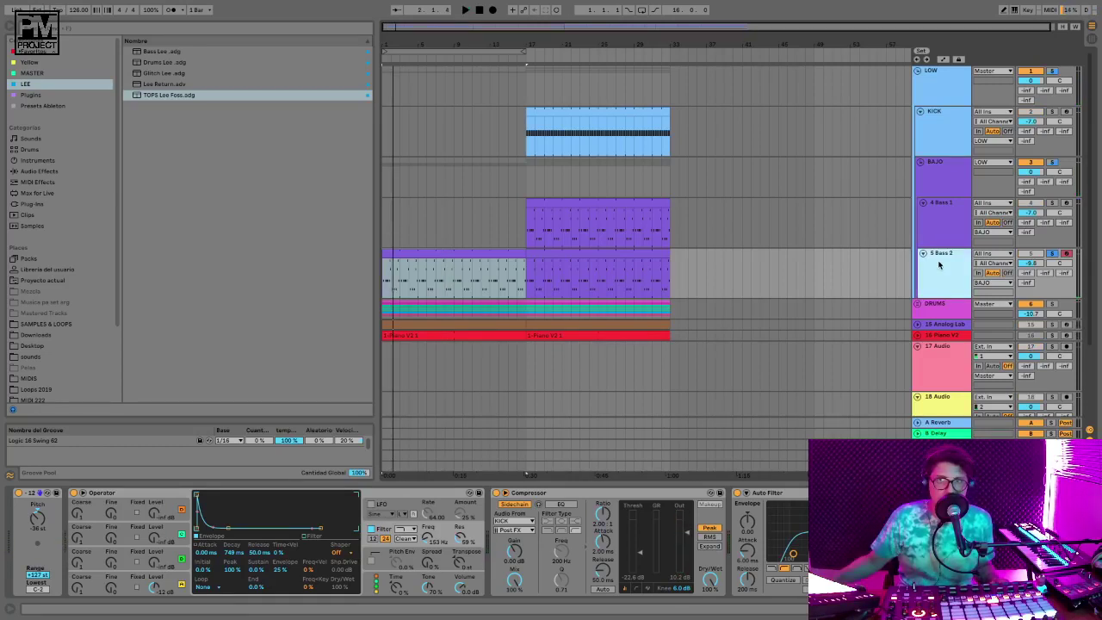
Show the automation for the filter frequency of Bass 2's Operator
left_click(508, 293)
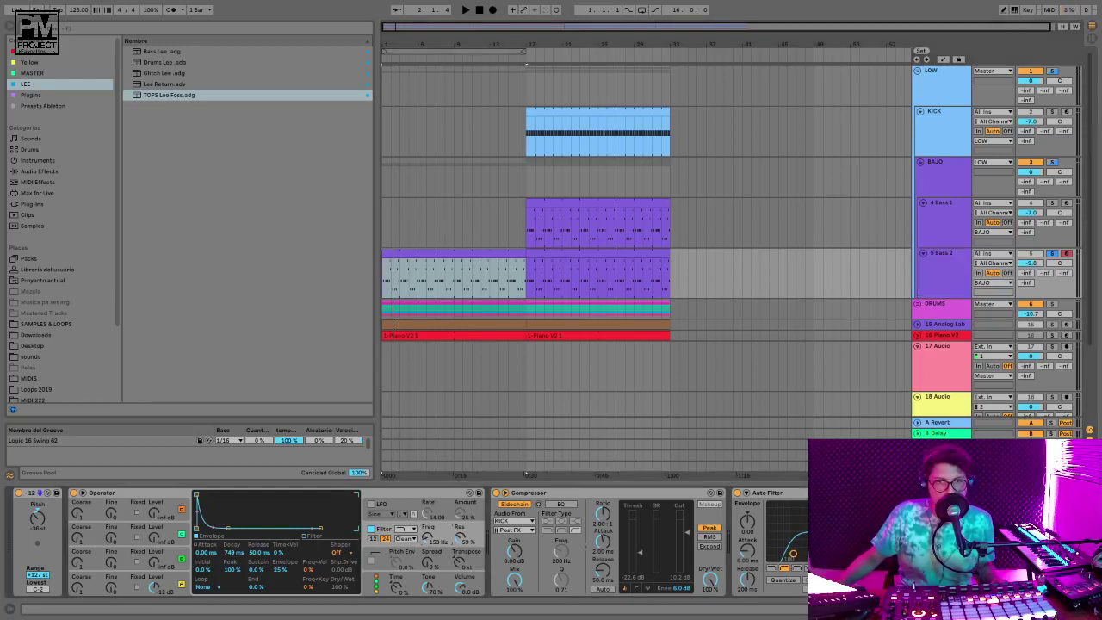
right_click(425, 536)
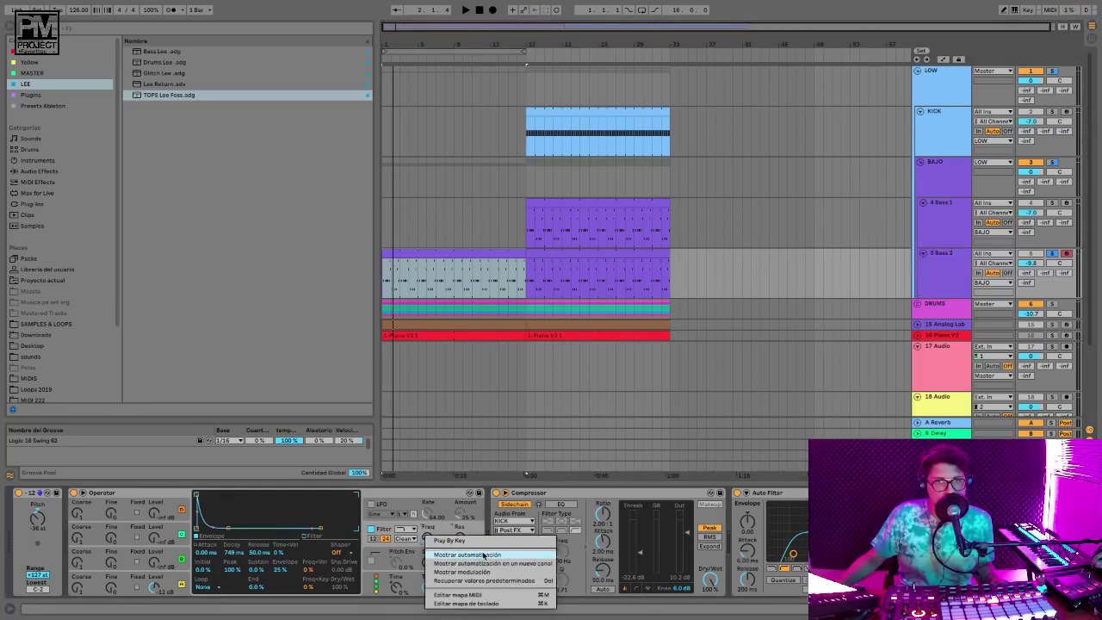
left_click(484, 555)
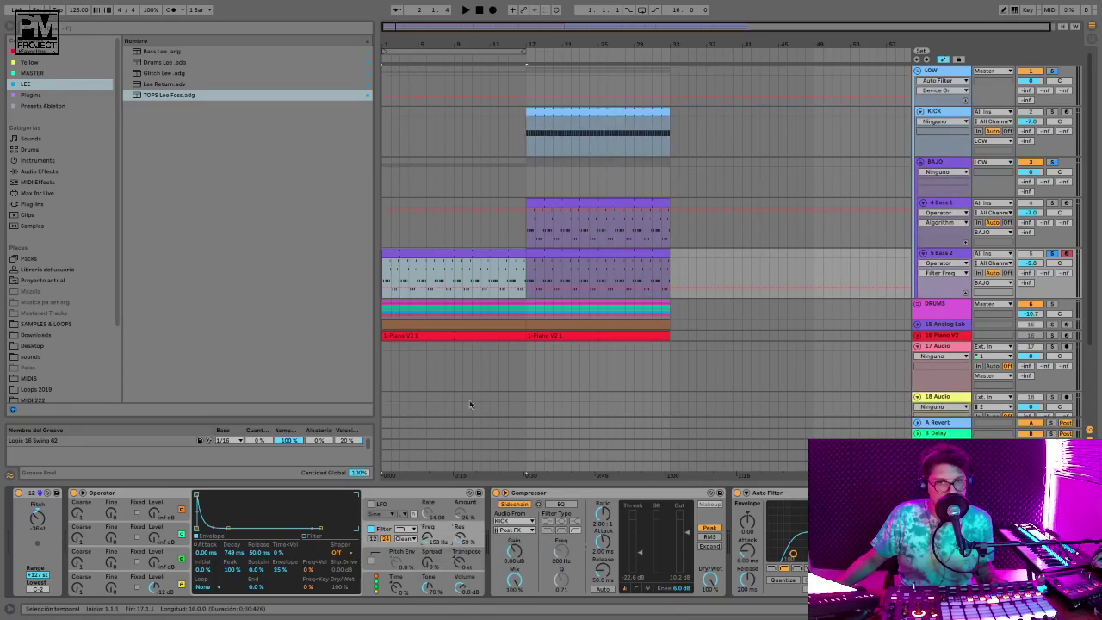
Draw Bass 2's filter frequency automation with short rises around bars 3 and 7 and a long rise ending at bar 17
left_click(384, 290)
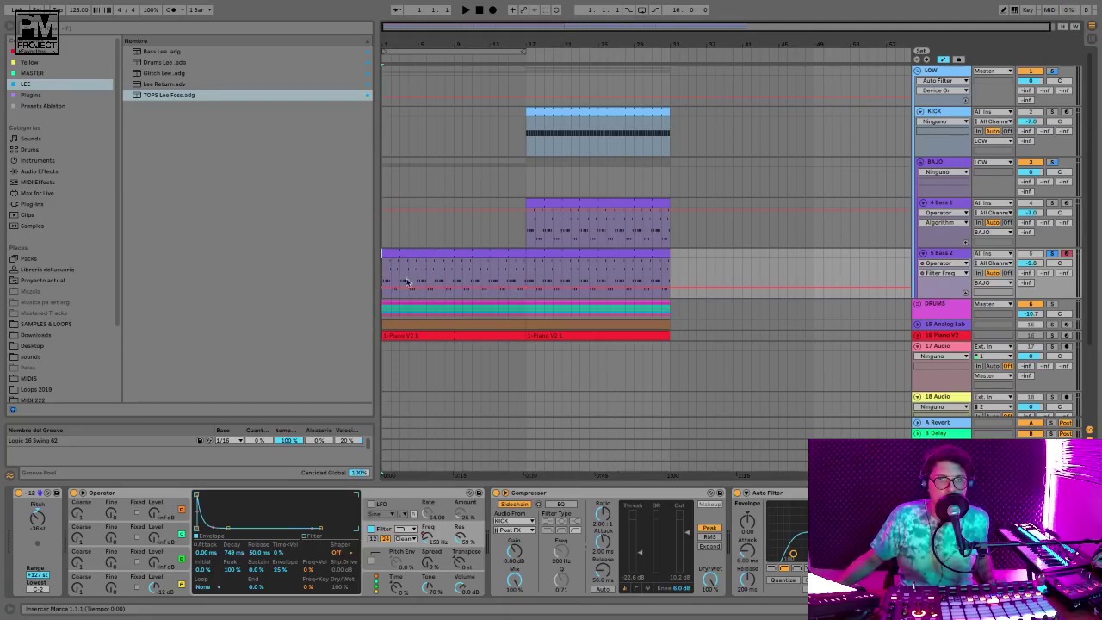
left_click_drag(402, 289, 407, 274)
key("space")
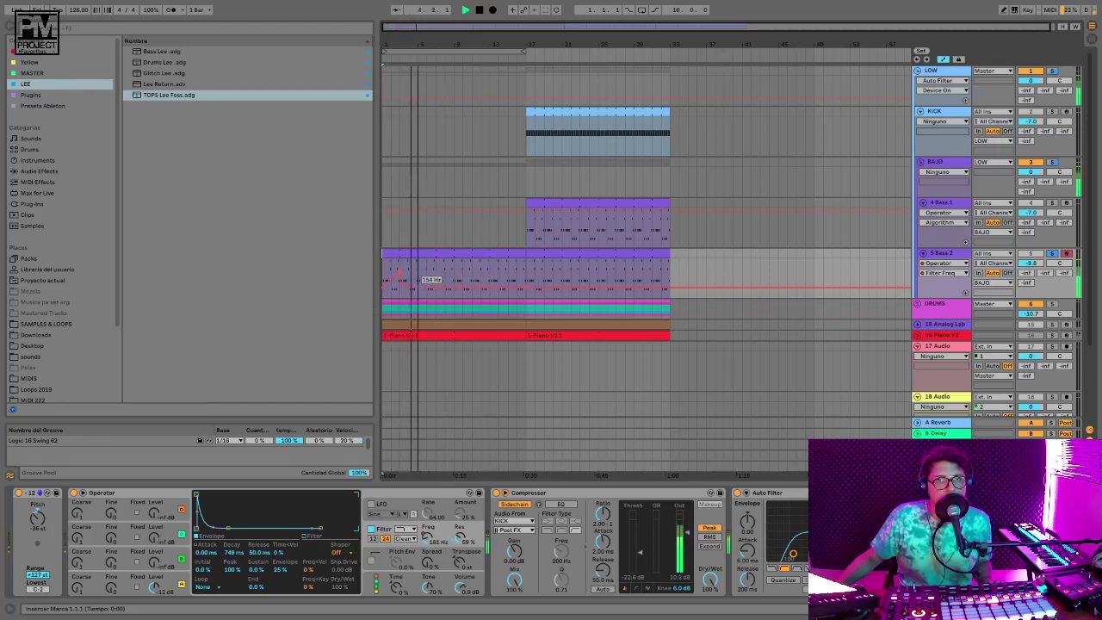
left_click_drag(435, 288, 436, 276)
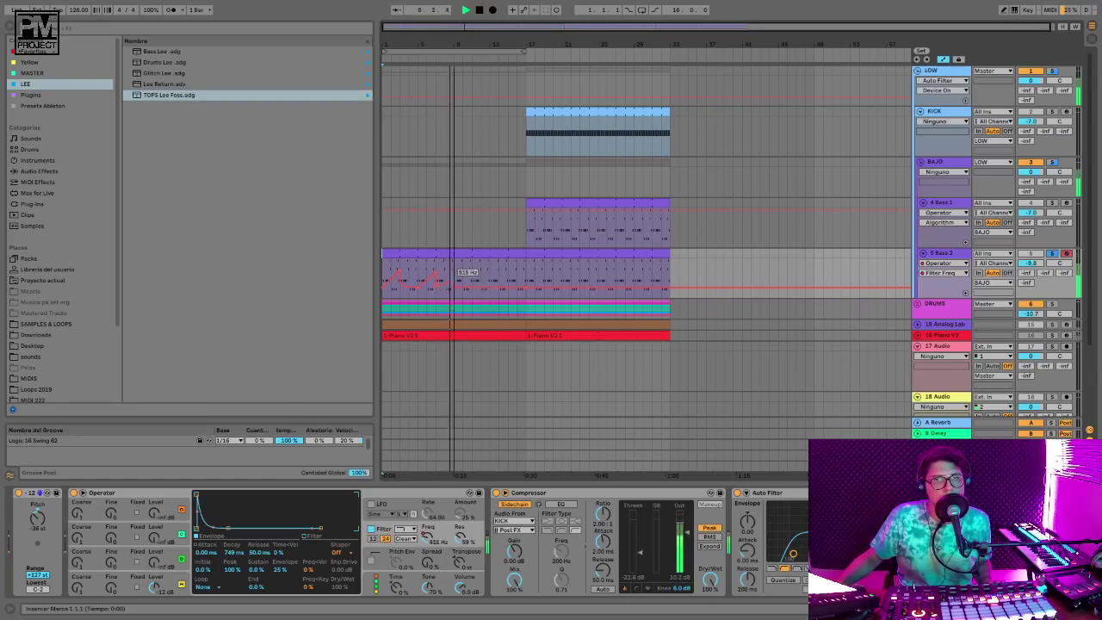
left_click_drag(486, 288, 527, 260)
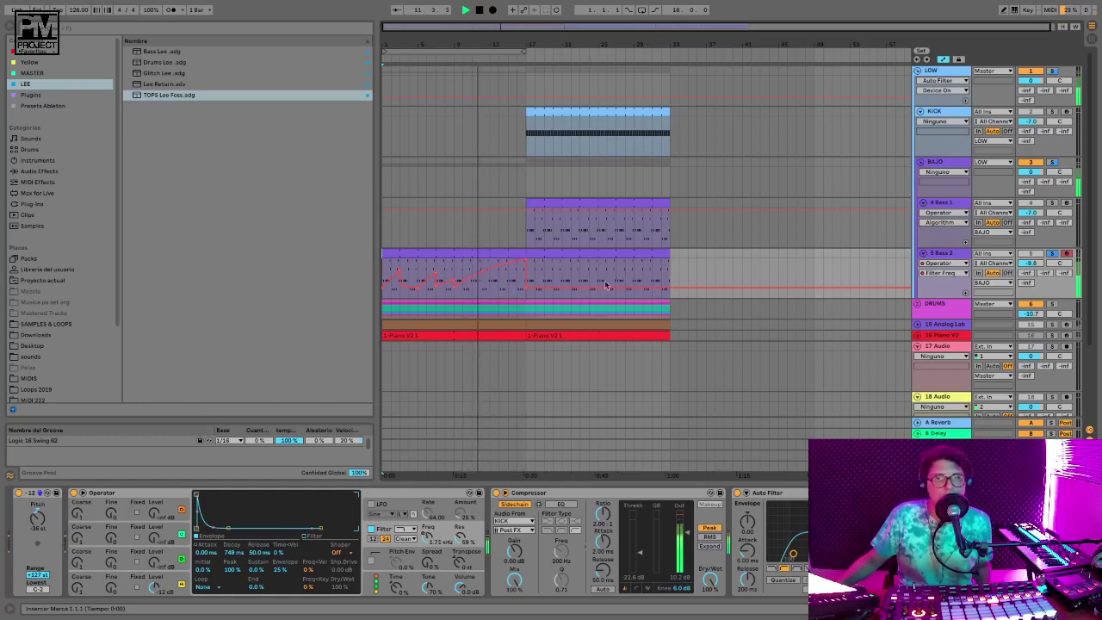
Move the final peak of Bass 2's filter automation back to about bar 15, sloping down to bar 17, and replay it in the mix and soloed
left_click(1052, 254)
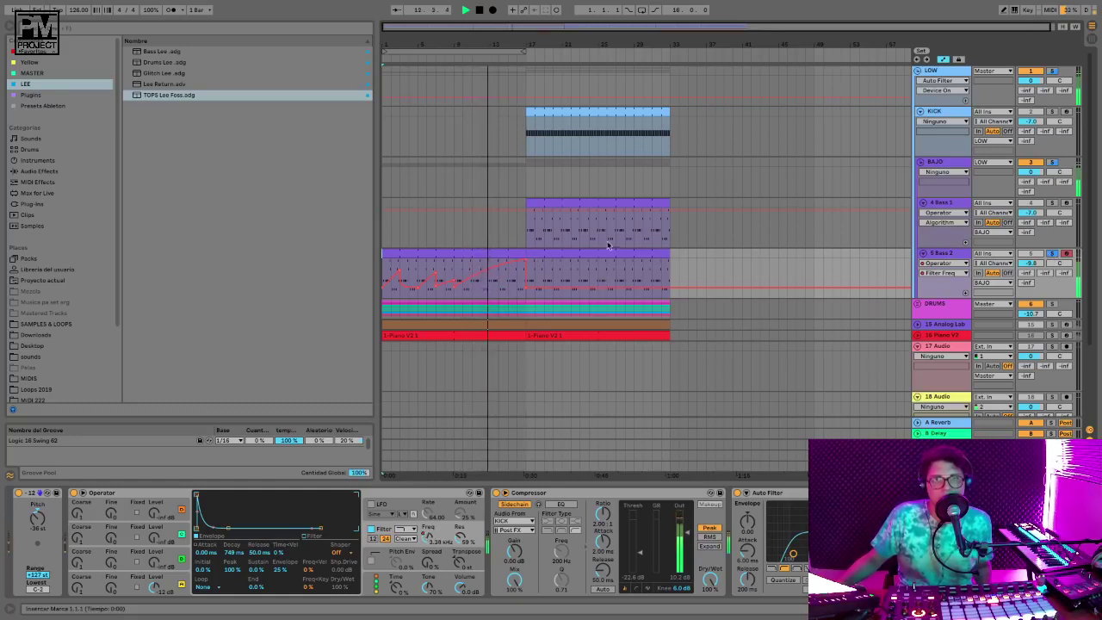
left_click_drag(526, 260, 516, 264)
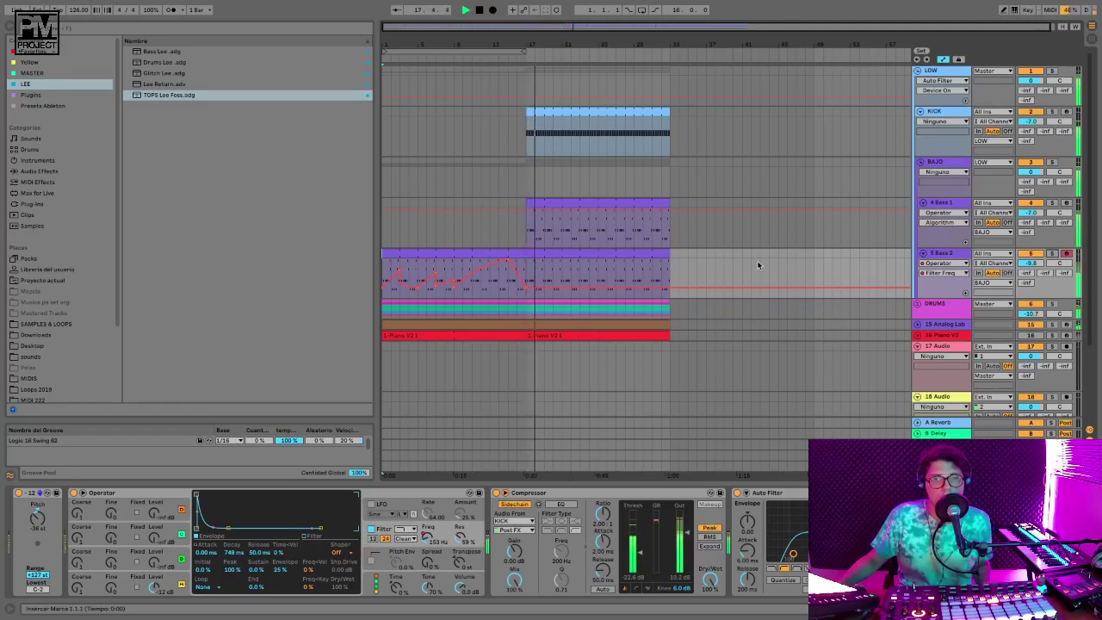
left_click(479, 10)
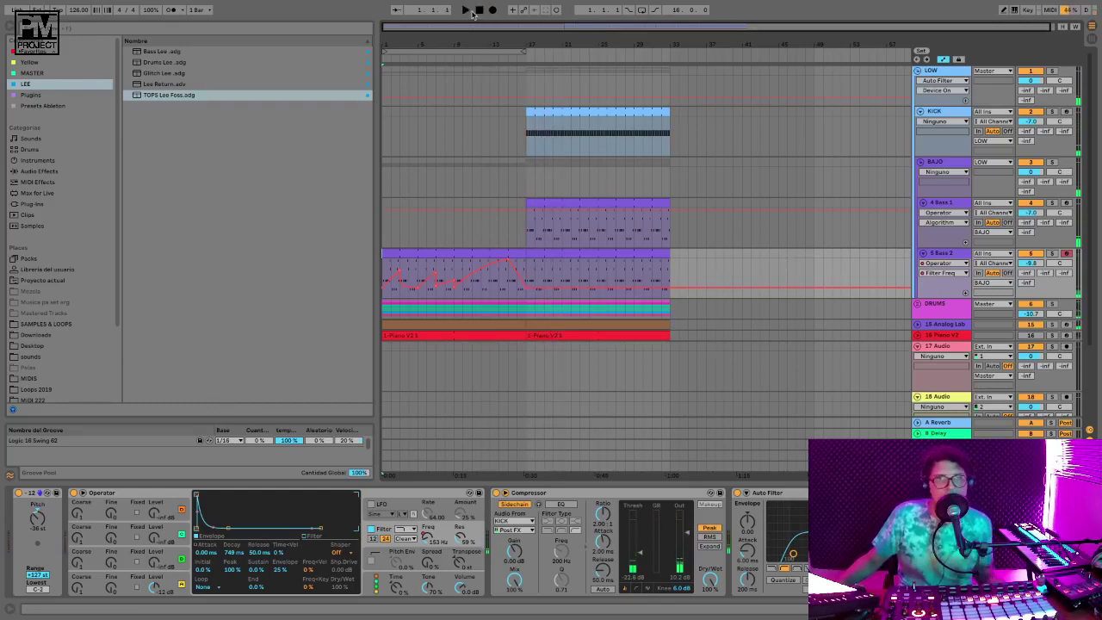
left_click(466, 11)
left_click(1051, 253)
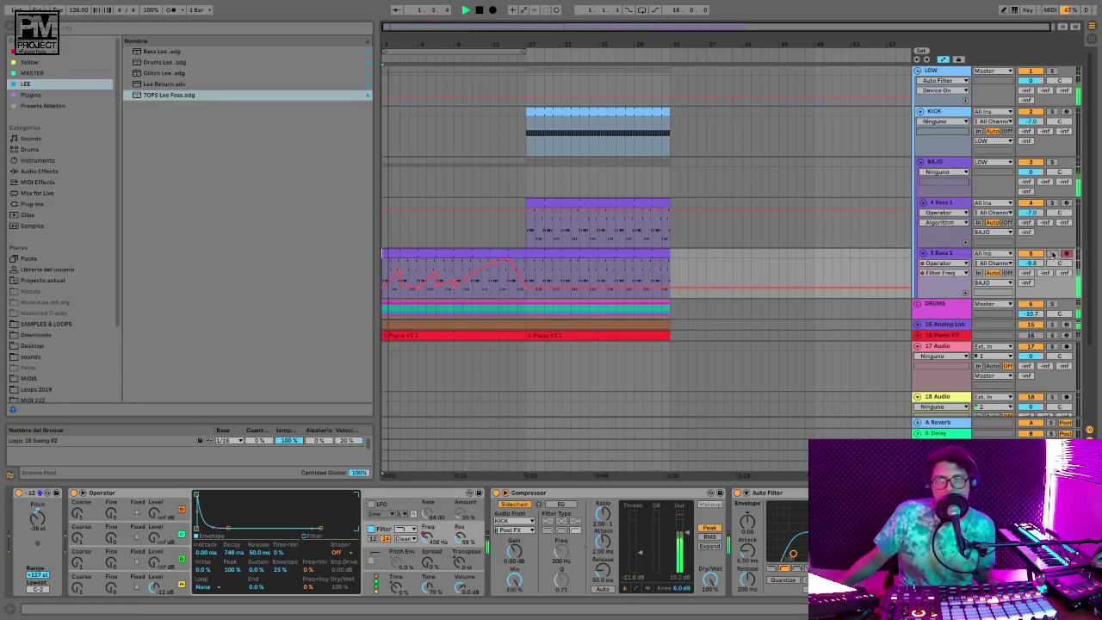
key("space")
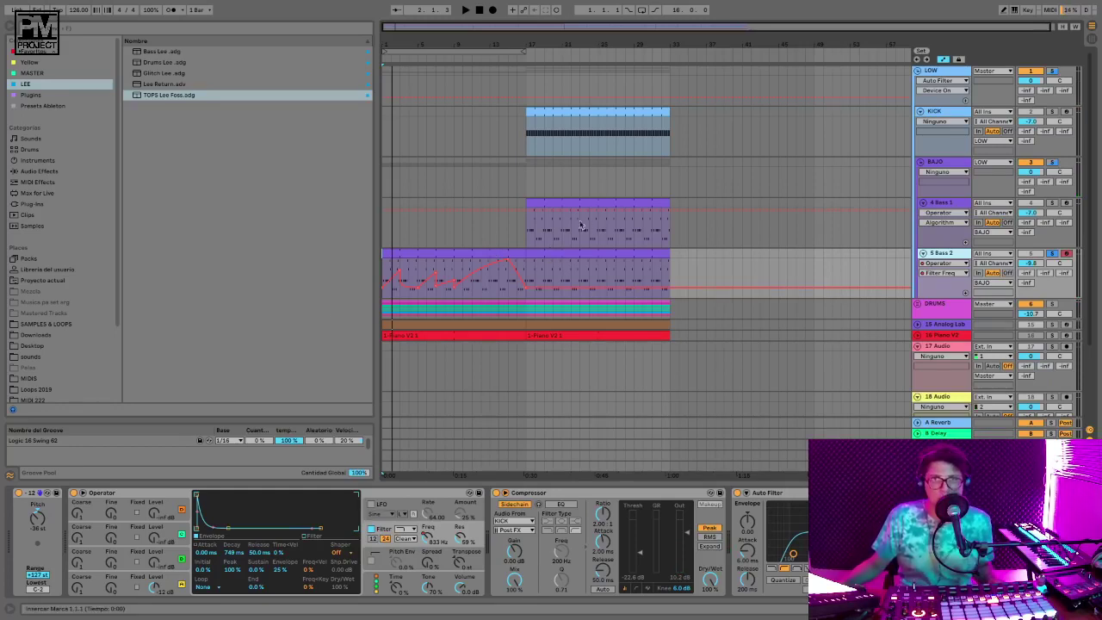
Select the first 16 bars, add a Reverb audio effect to the Bass 2 track, and start playback
left_click(481, 49)
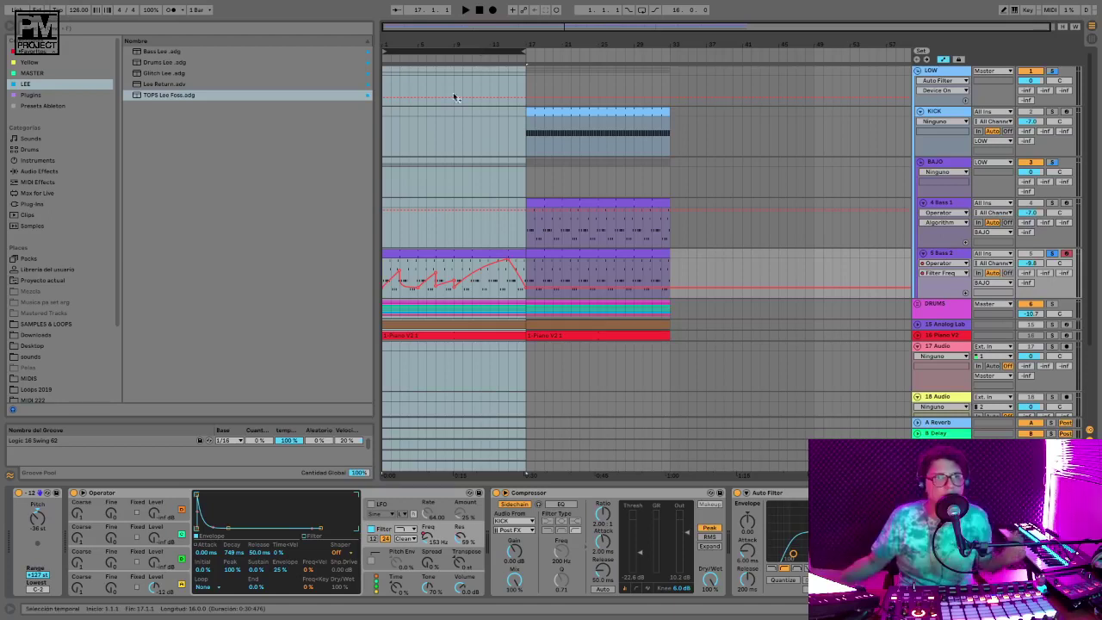
left_click_drag(522, 54, 481, 50)
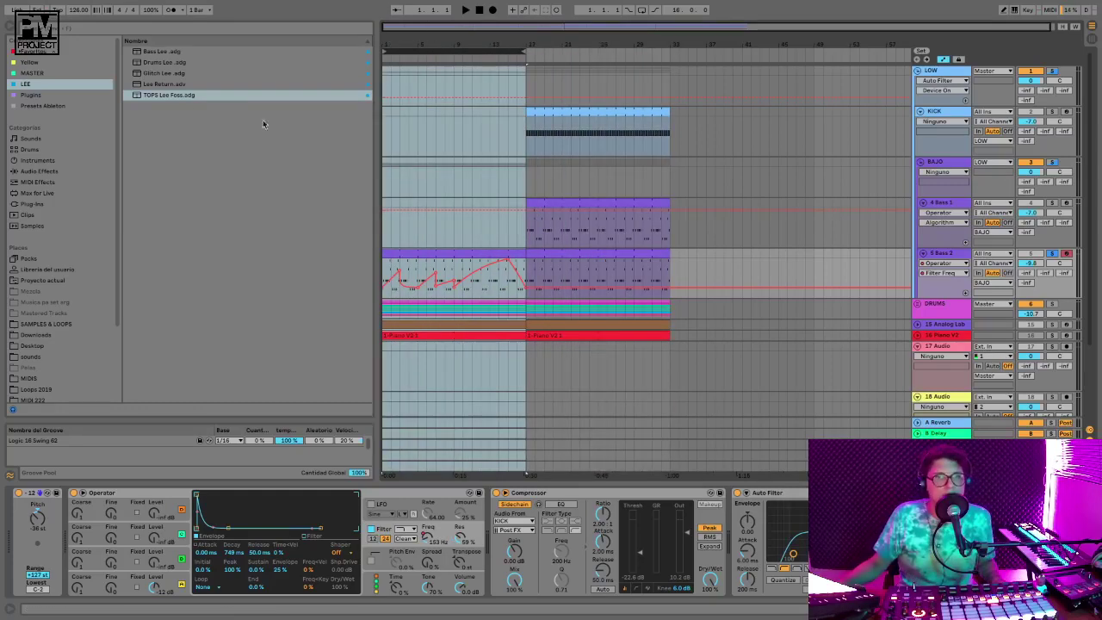
left_click(945, 255)
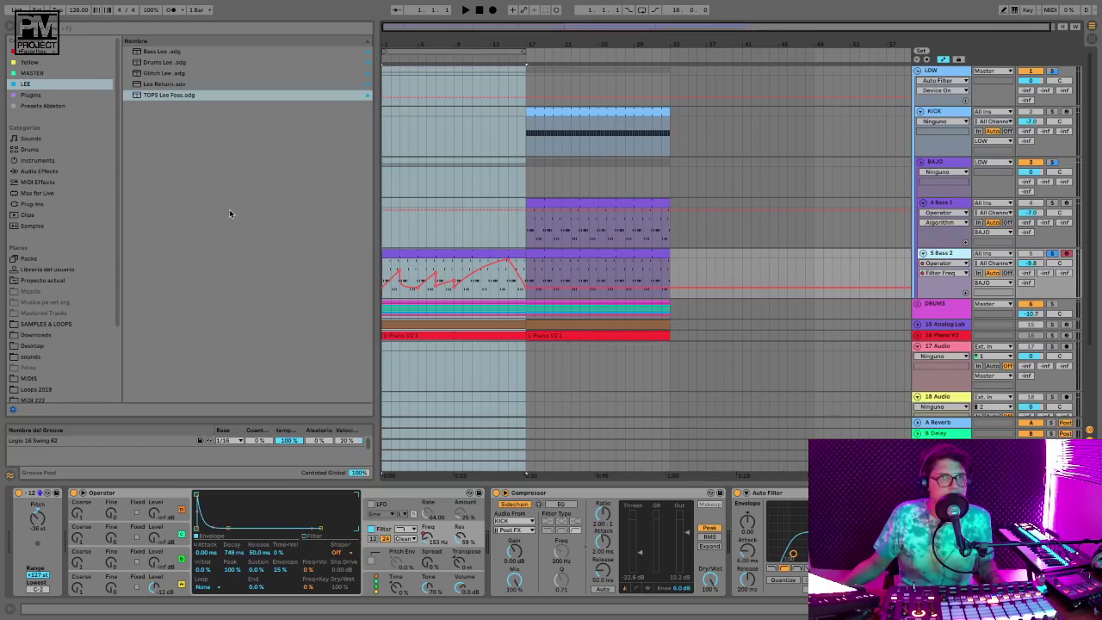
left_click(57, 182)
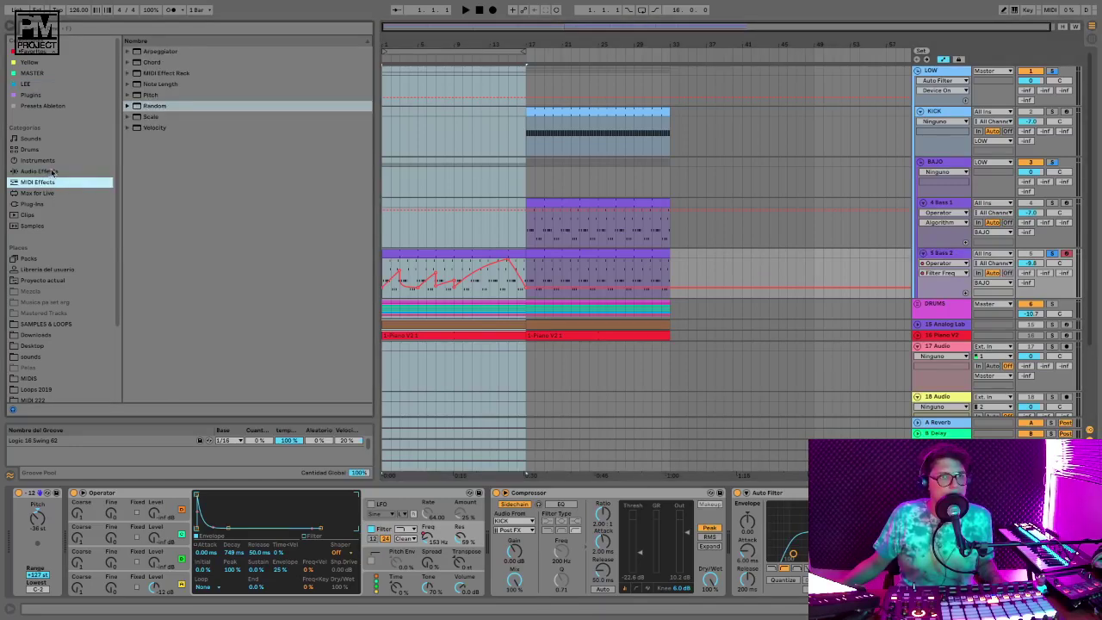
left_click(51, 172)
scroll(233, 290, "down", 3)
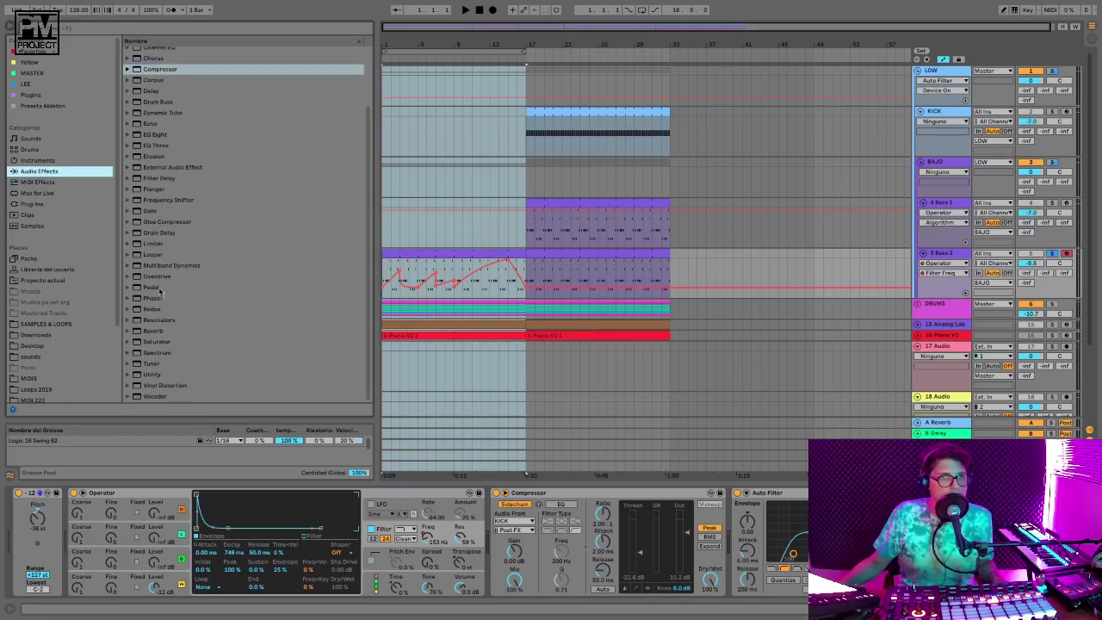
left_click(152, 332)
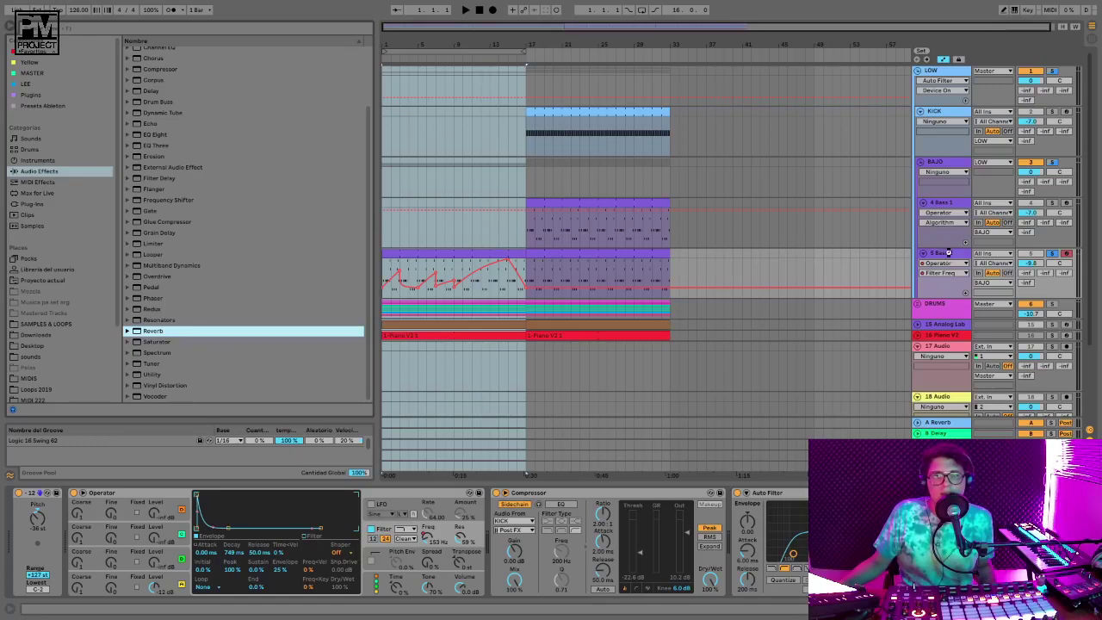
key("space")
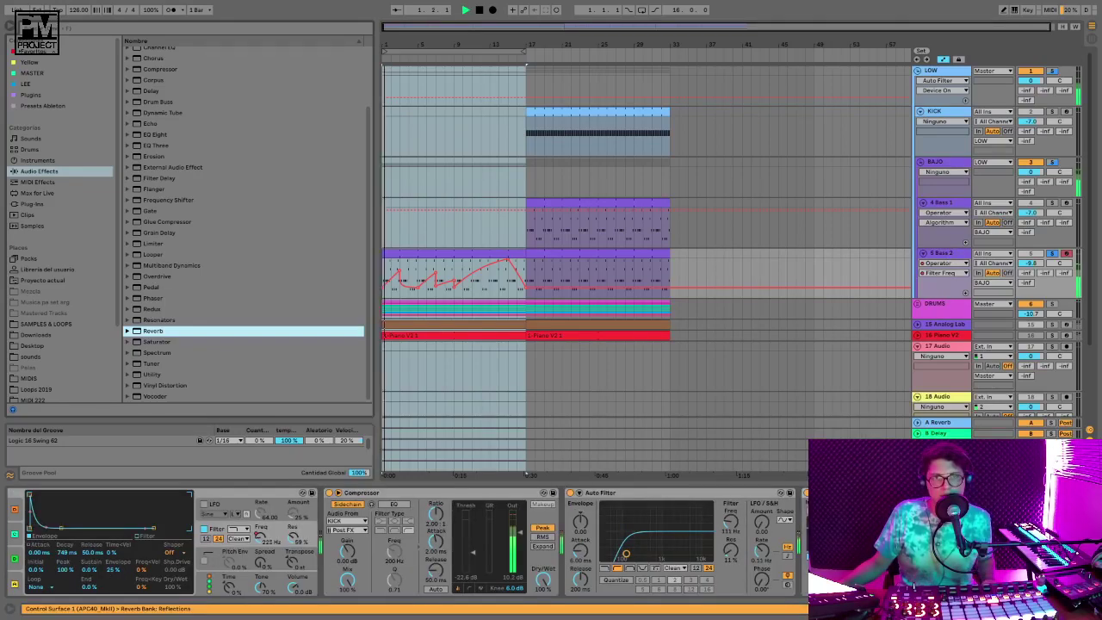
Automate the Decay Time of Bass 2's Reverb with a gradual curved rise from bar 1 to about 7.8 s at bar 17
left_click(1061, 579)
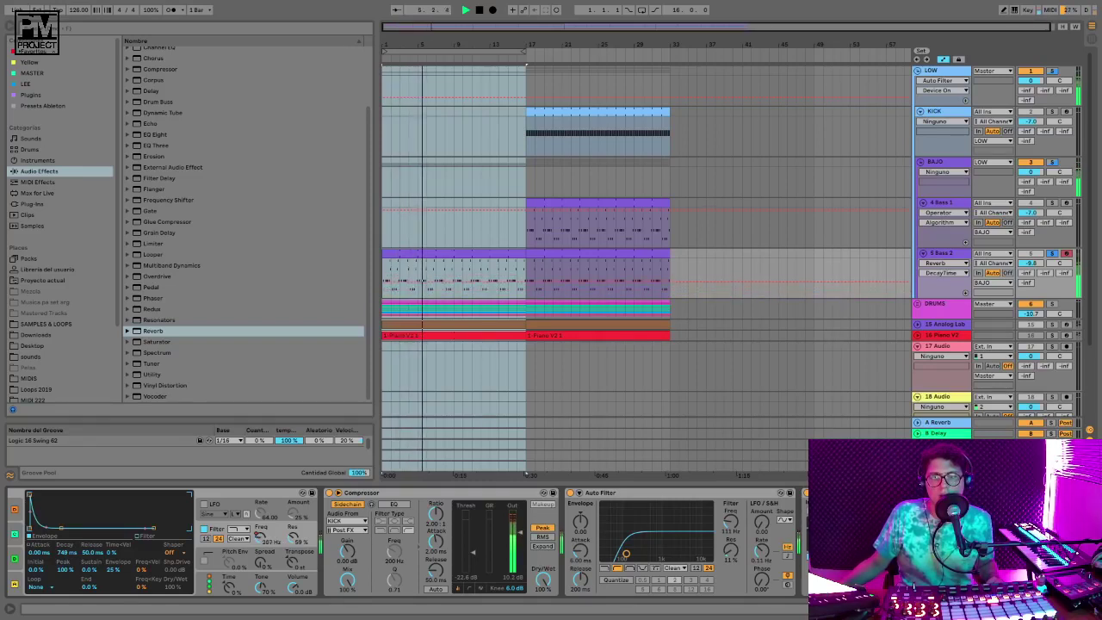
left_click(1005, 521)
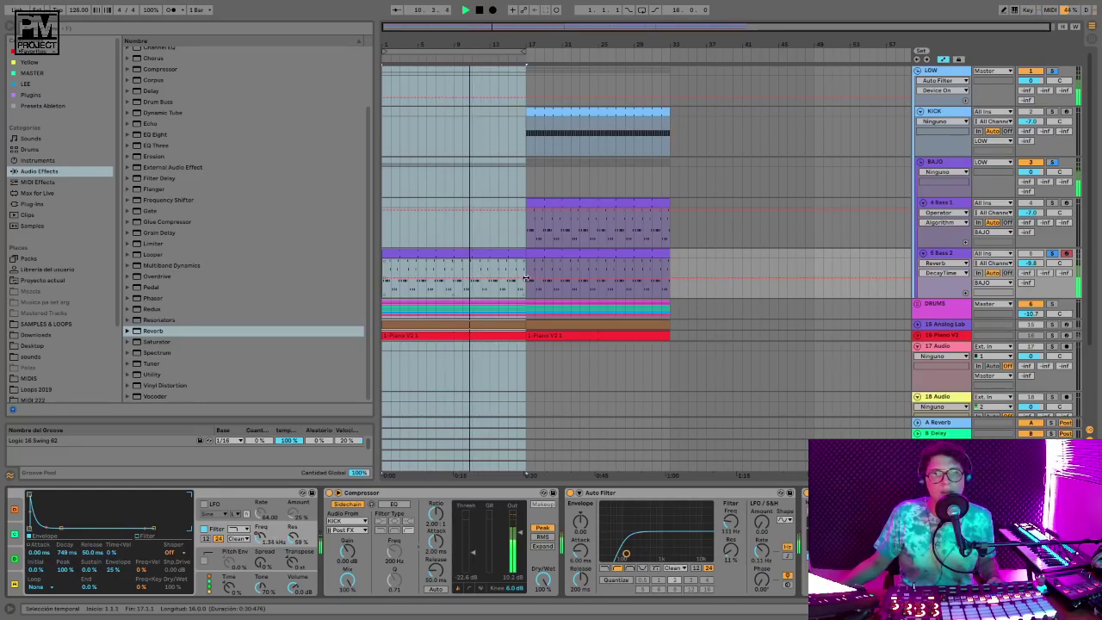
left_click_drag(526, 279, 527, 273)
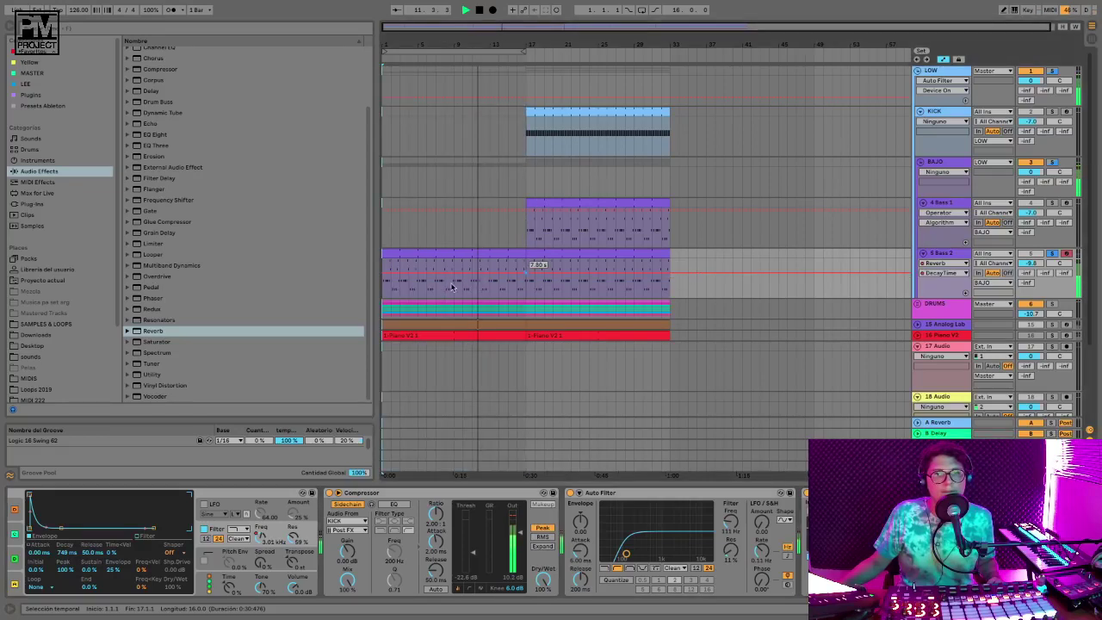
left_click_drag(391, 274, 392, 293)
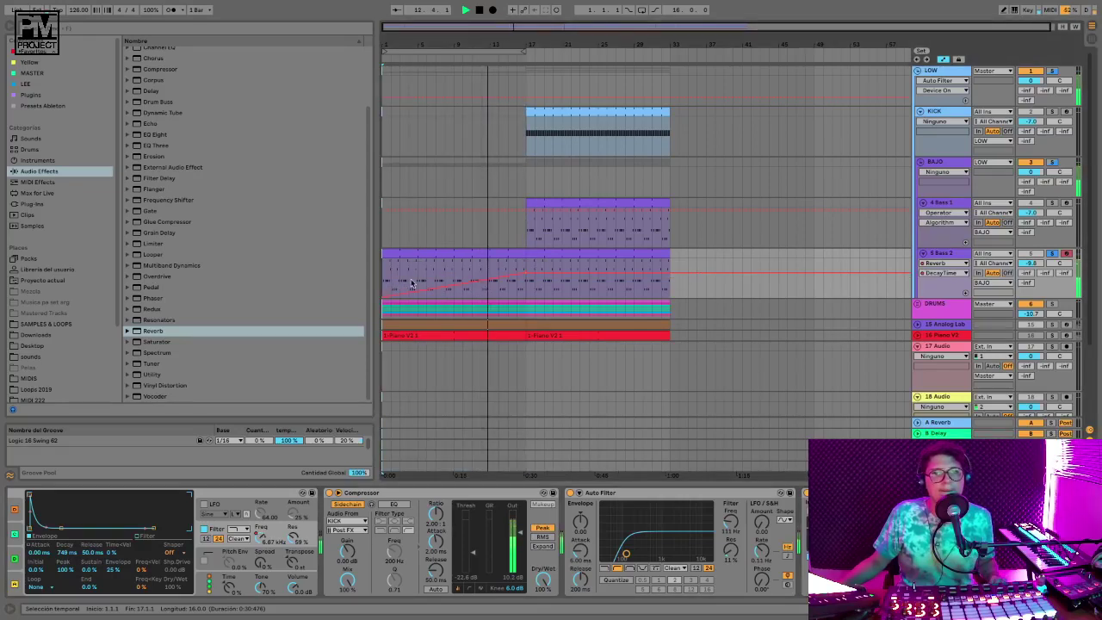
left_click_drag(417, 290, 417, 284)
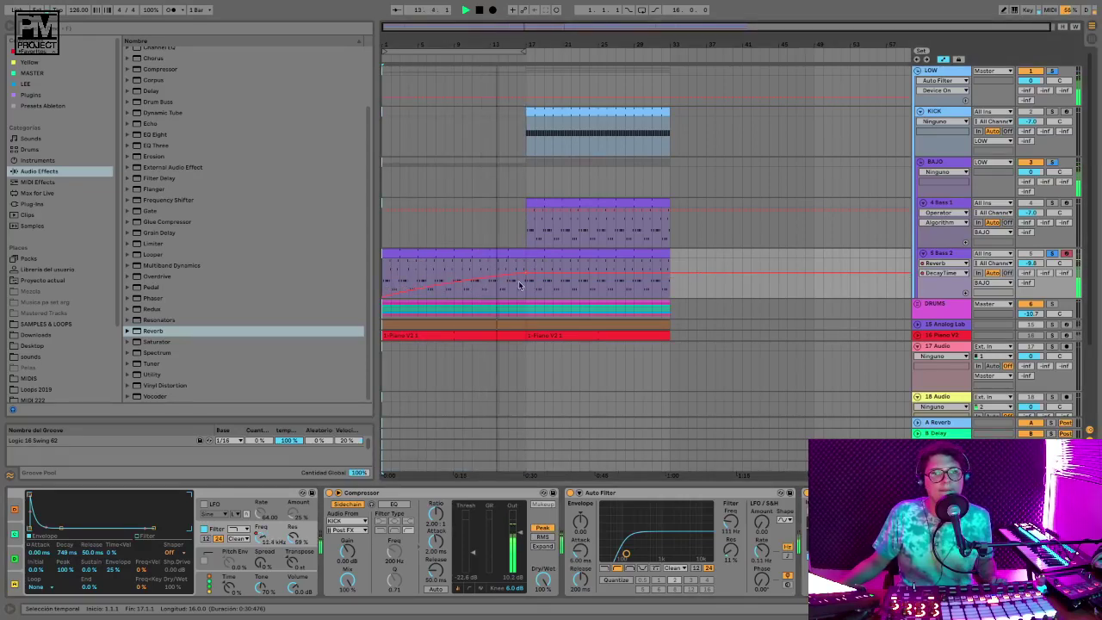
mouse_move(526, 273)
left_mouse_down()
mouse_move(526, 259)
mouse_move(526, 273)
left_mouse_up()
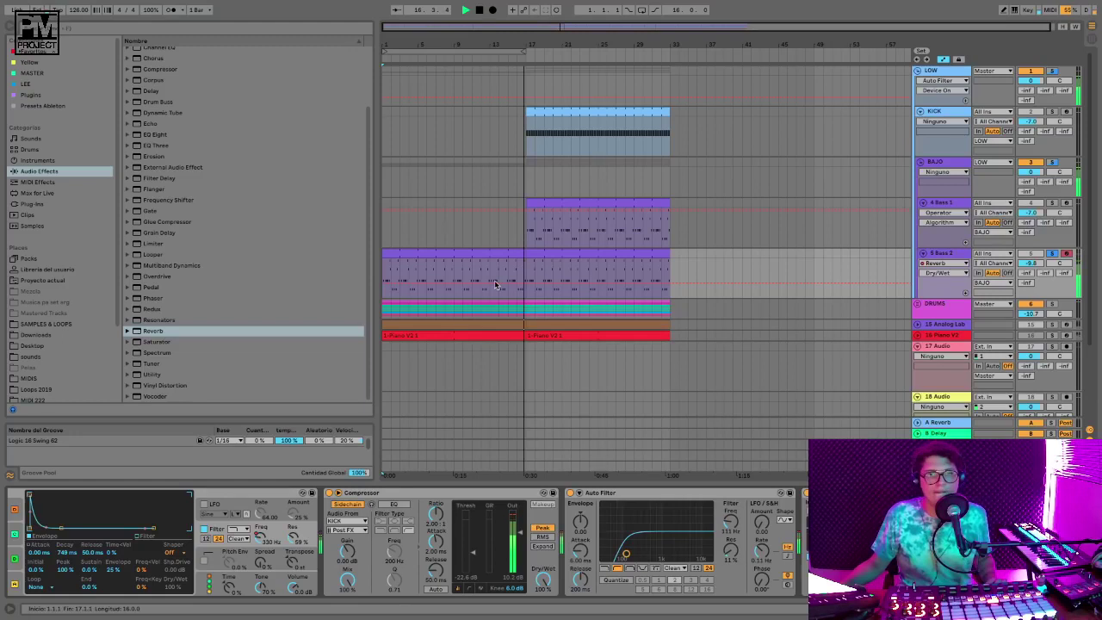
Automate the Dry/Wet of Bass 2's Reverb to hold a steady level until bar 17 and drop to 0%, and play it from the start
key("space")
left_click_drag(548, 287, 547, 297)
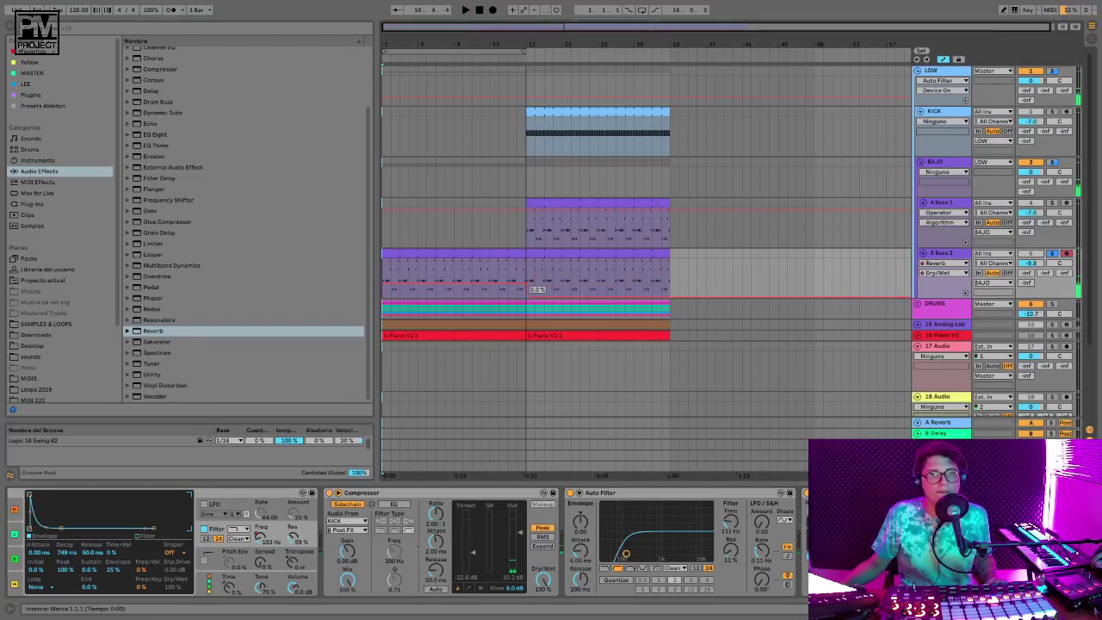
key("space")
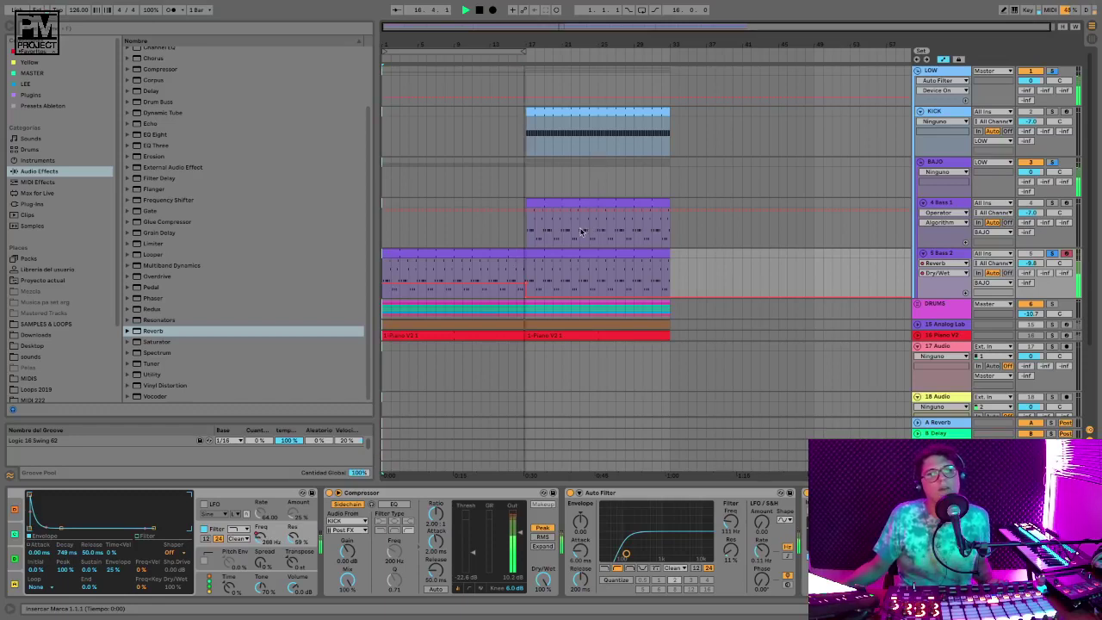
key("space")
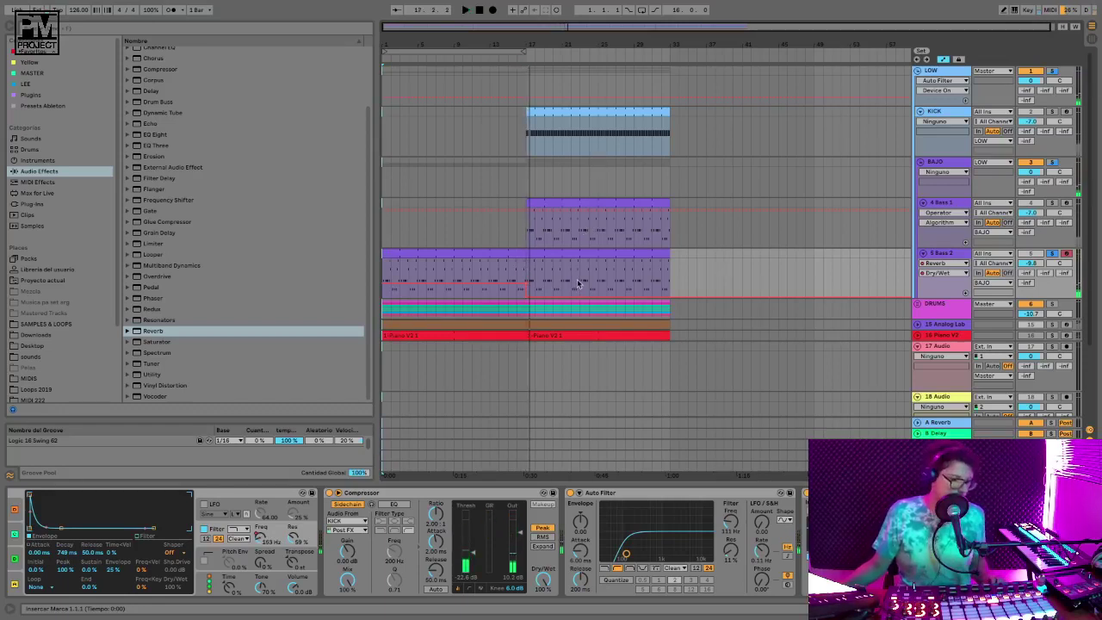
left_click(580, 283)
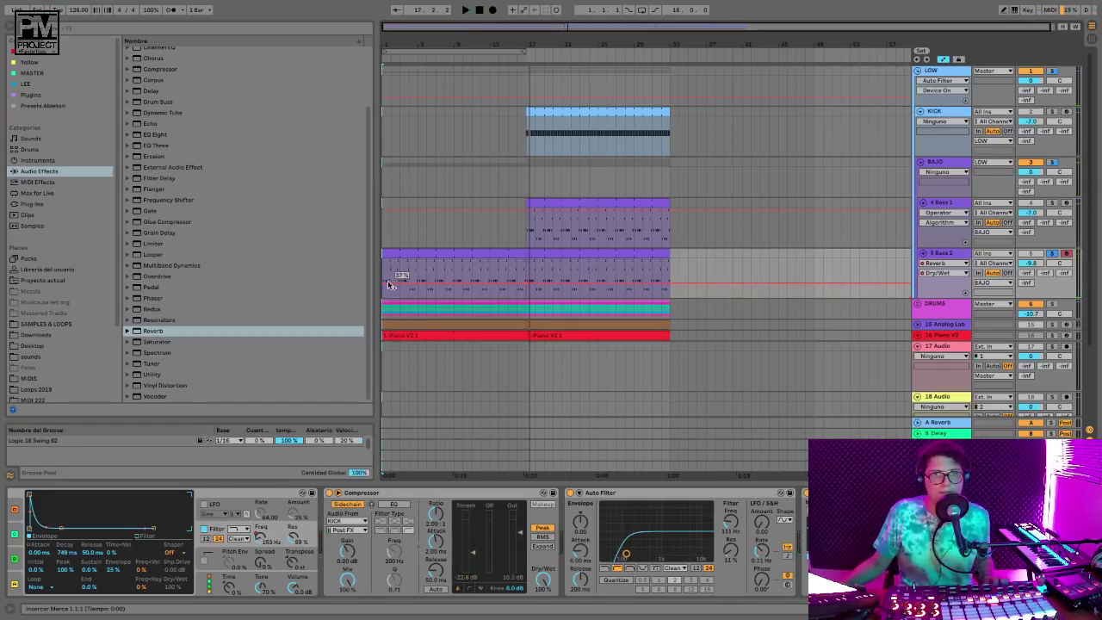
left_click(526, 283)
left_click_drag(554, 283, 526, 298)
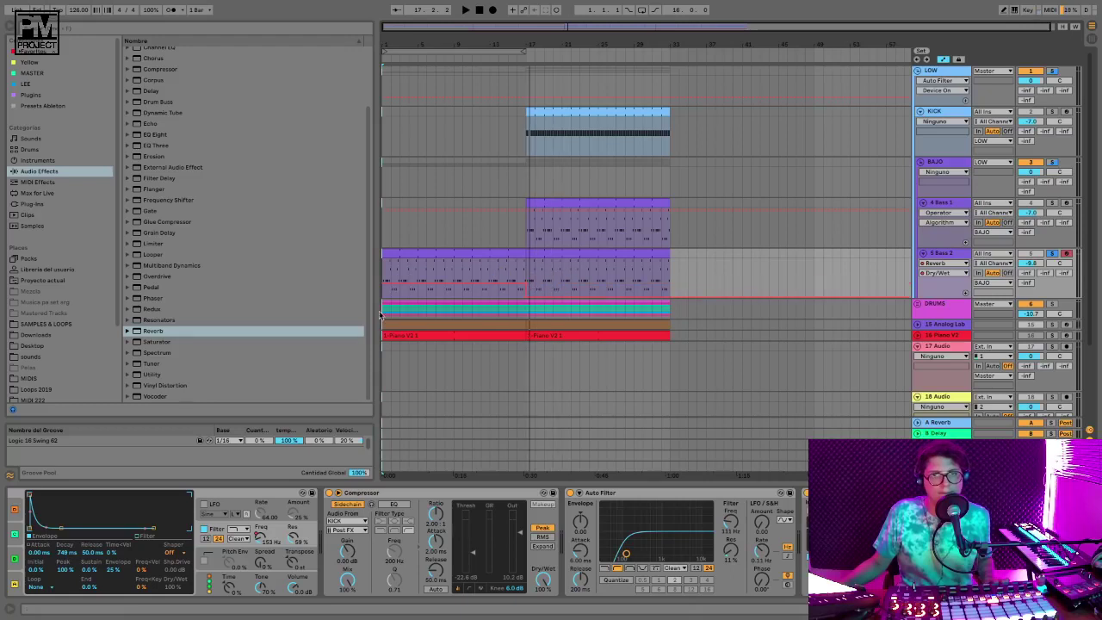
left_click(383, 297)
key("space")
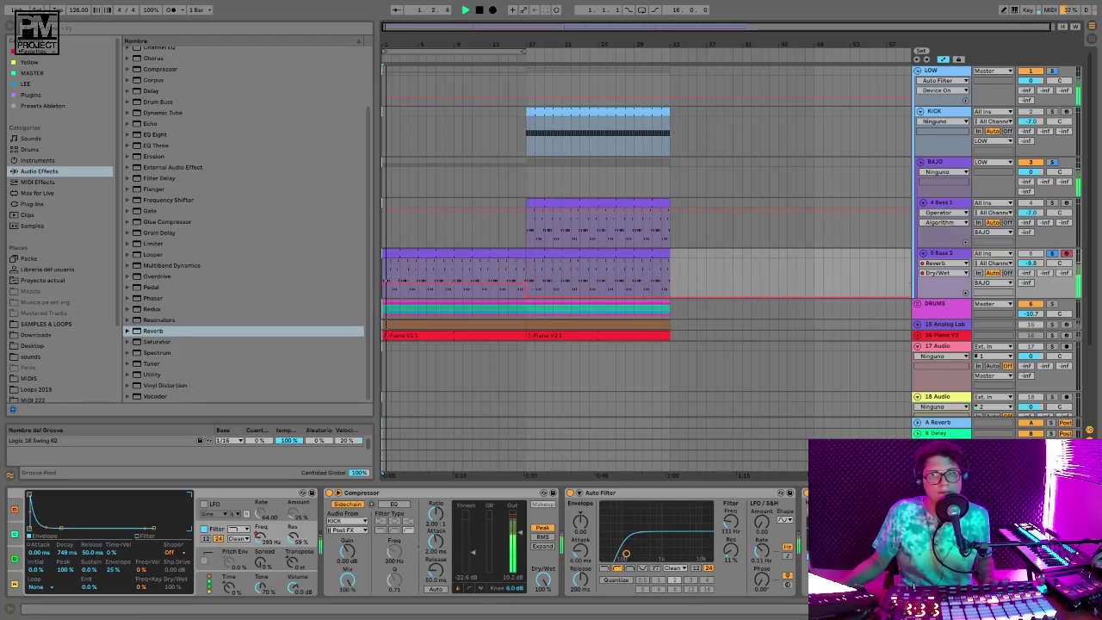
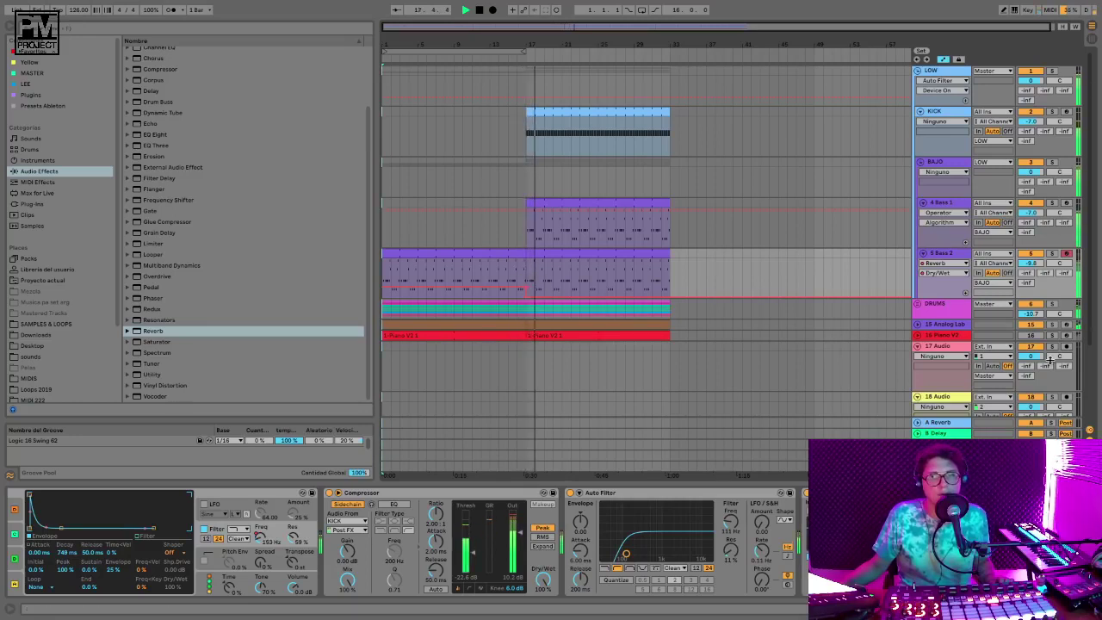
Expand the Piano V2 track and replay the arrangement from the start, briefly muting Bass 2 to compare
left_click(918, 336)
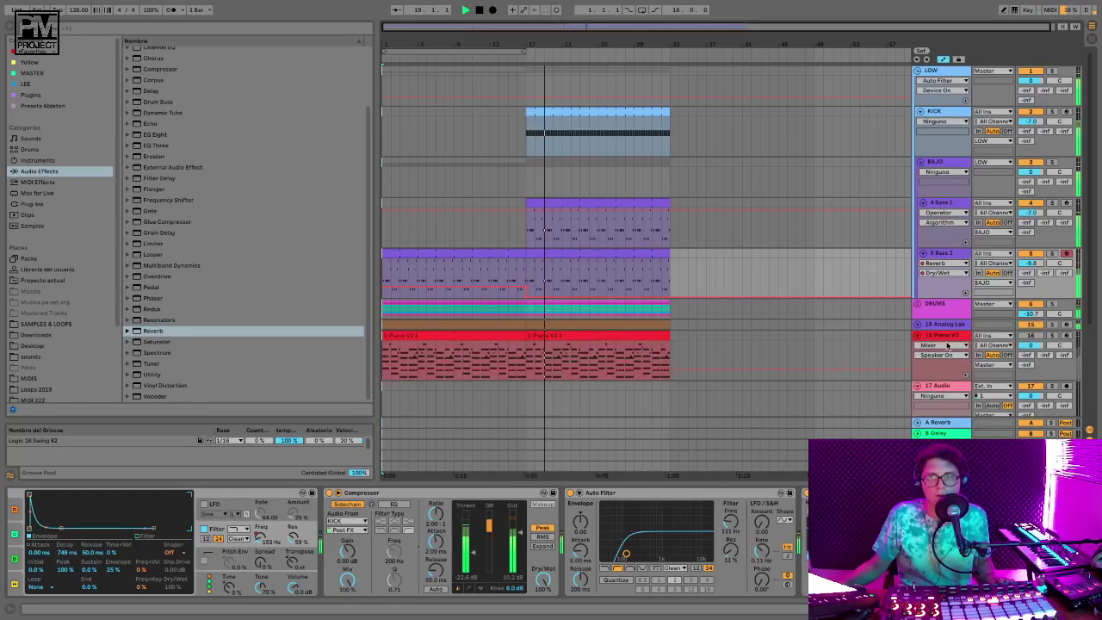
left_click(479, 10)
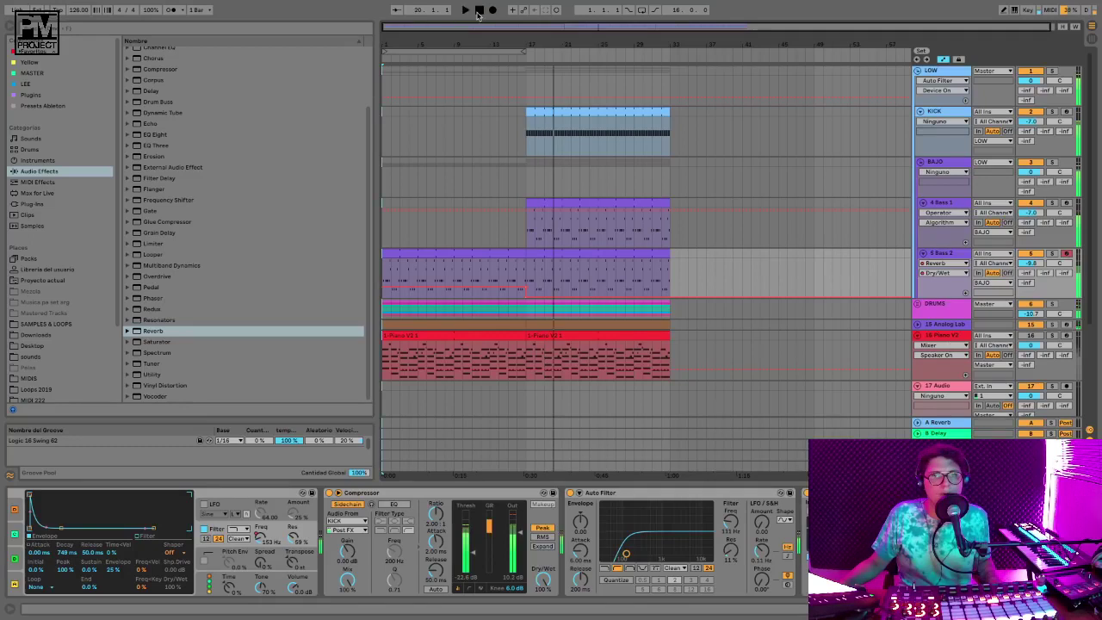
key("space")
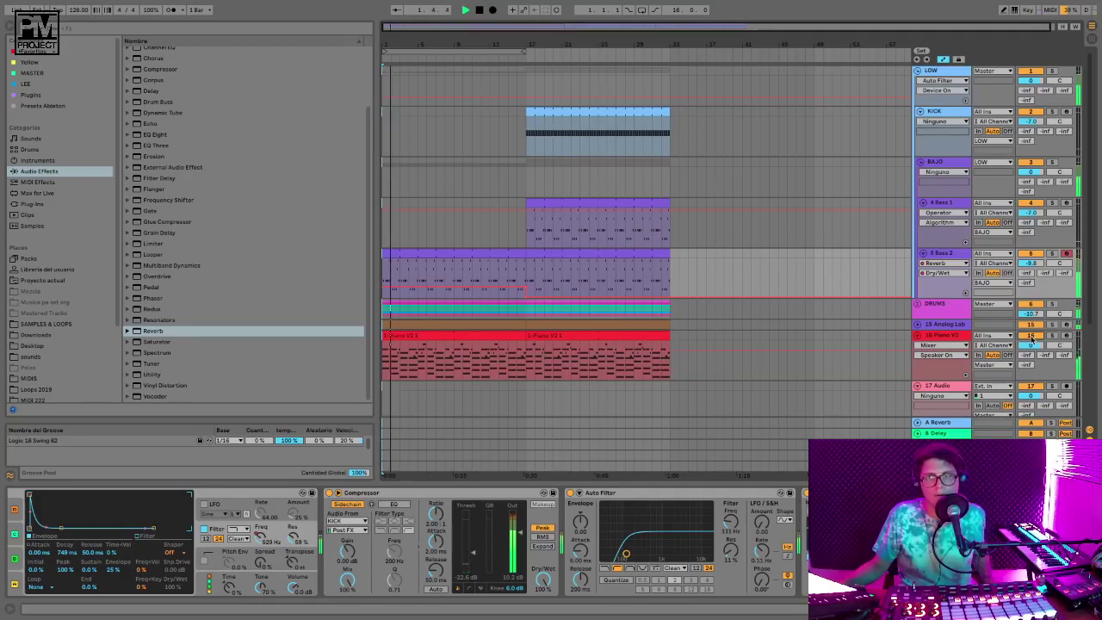
left_click(1029, 253)
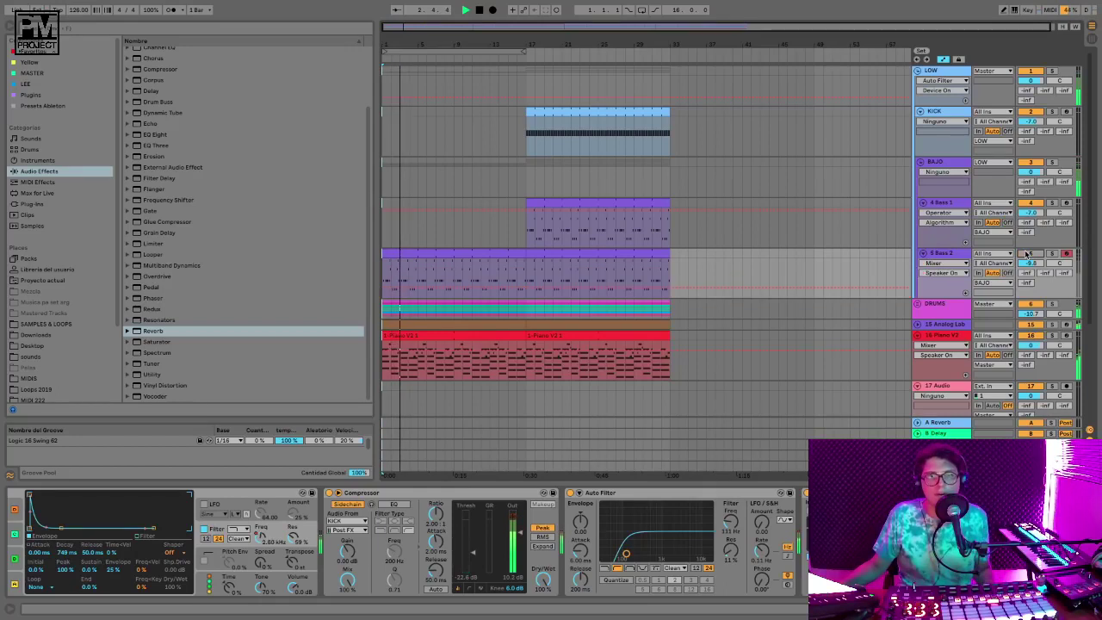
left_click(1029, 253)
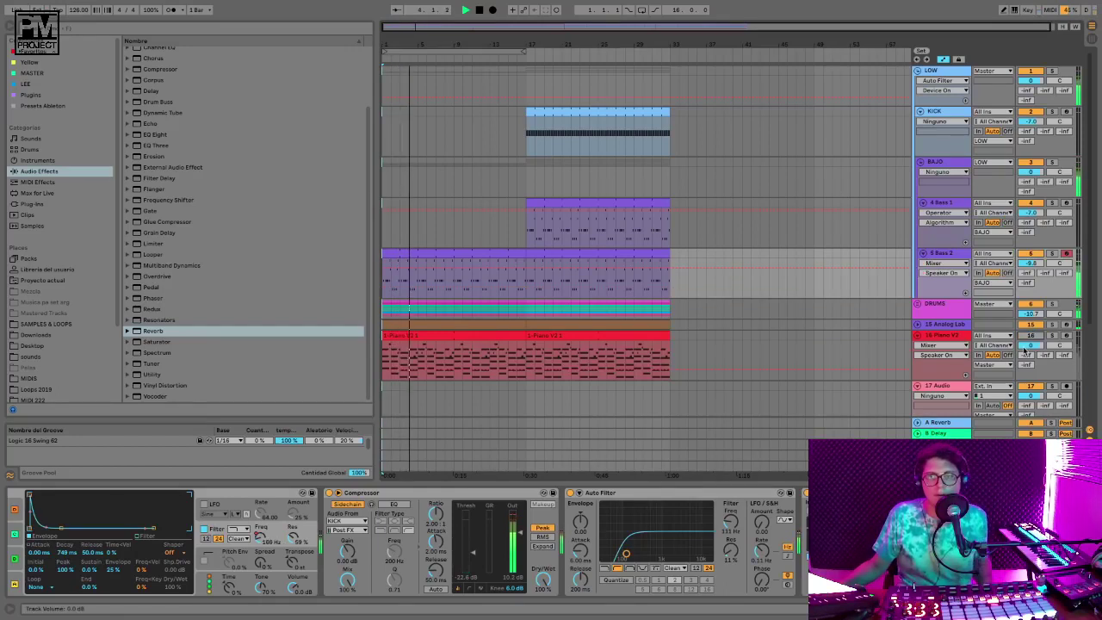
key("space")
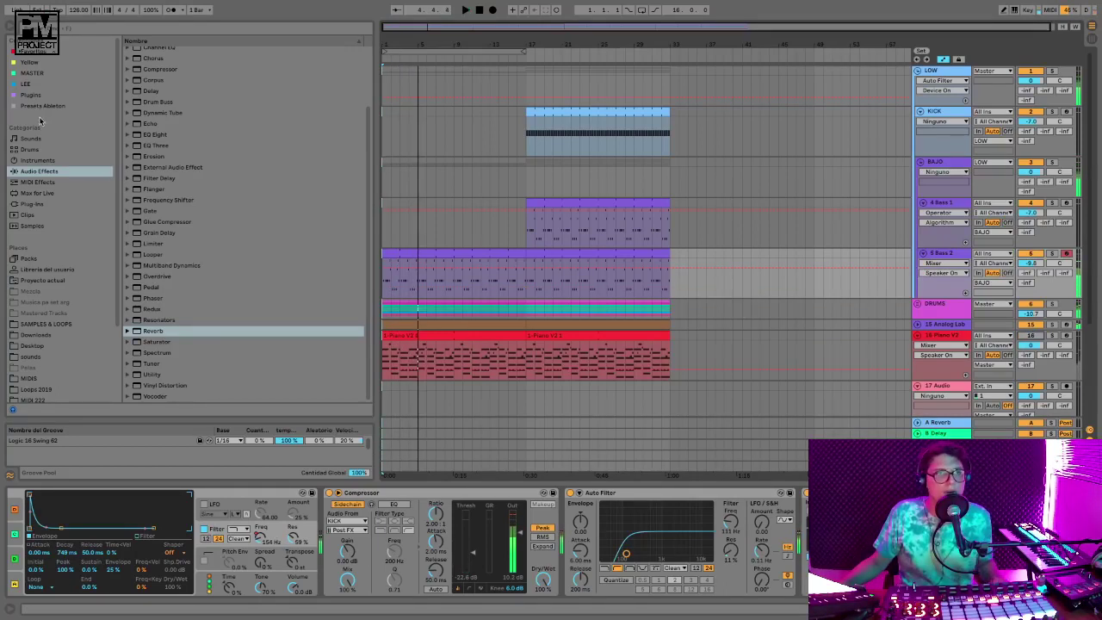
Browse the Ableton presets folder to Definitive Track Buildups Vol. 1 and open its Buildup 1 - 128 Bpm folder
left_click(42, 105)
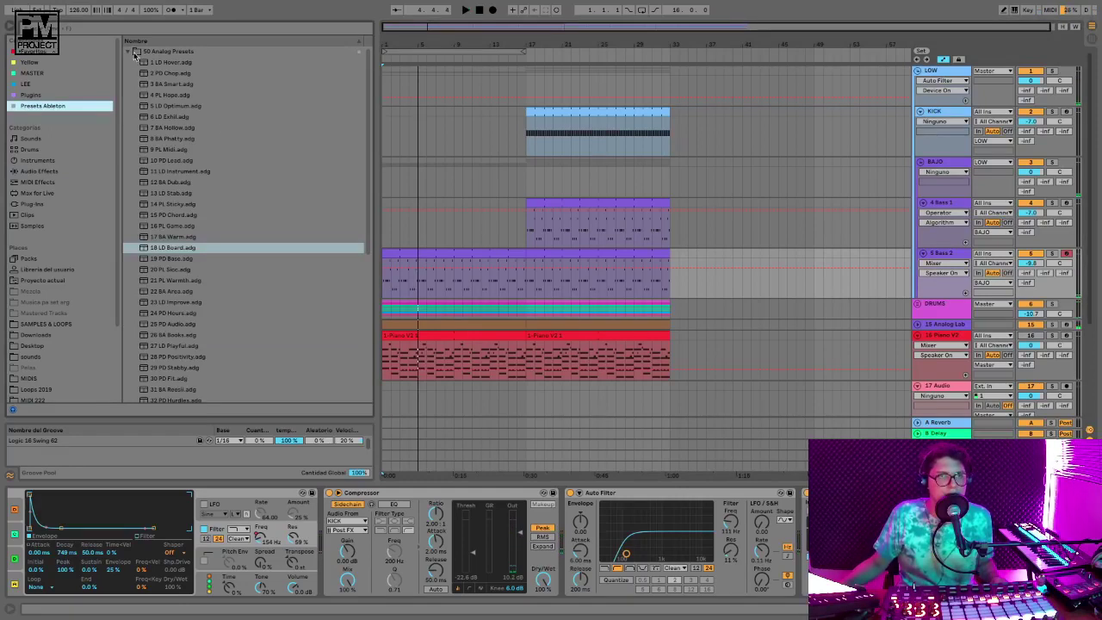
left_click(131, 53)
key("Down")
key("Down")
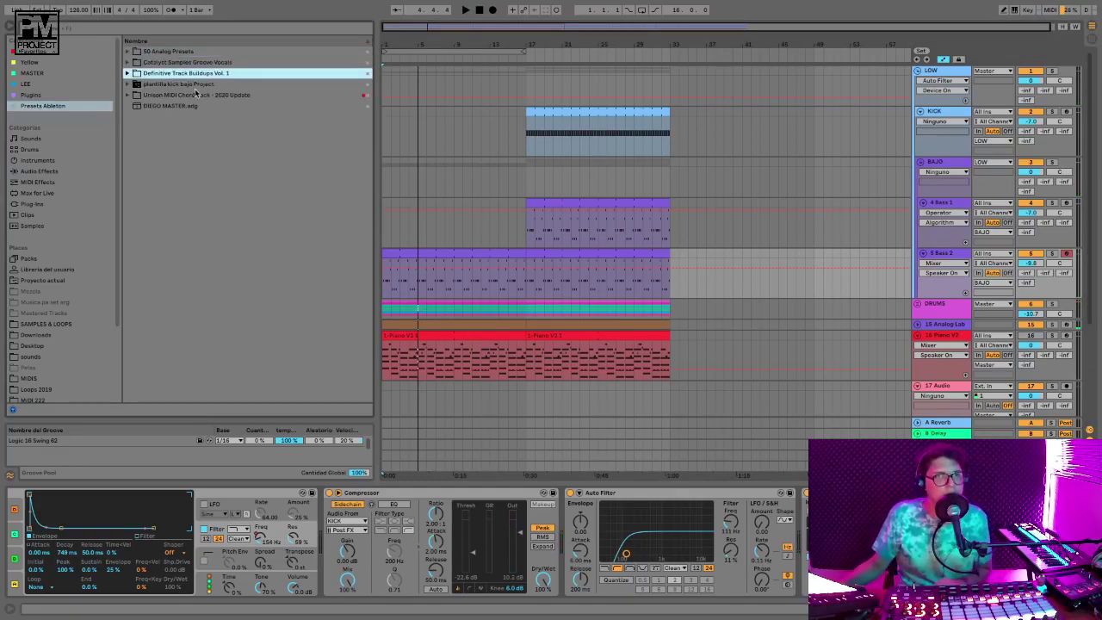
key("Right")
key("Down")
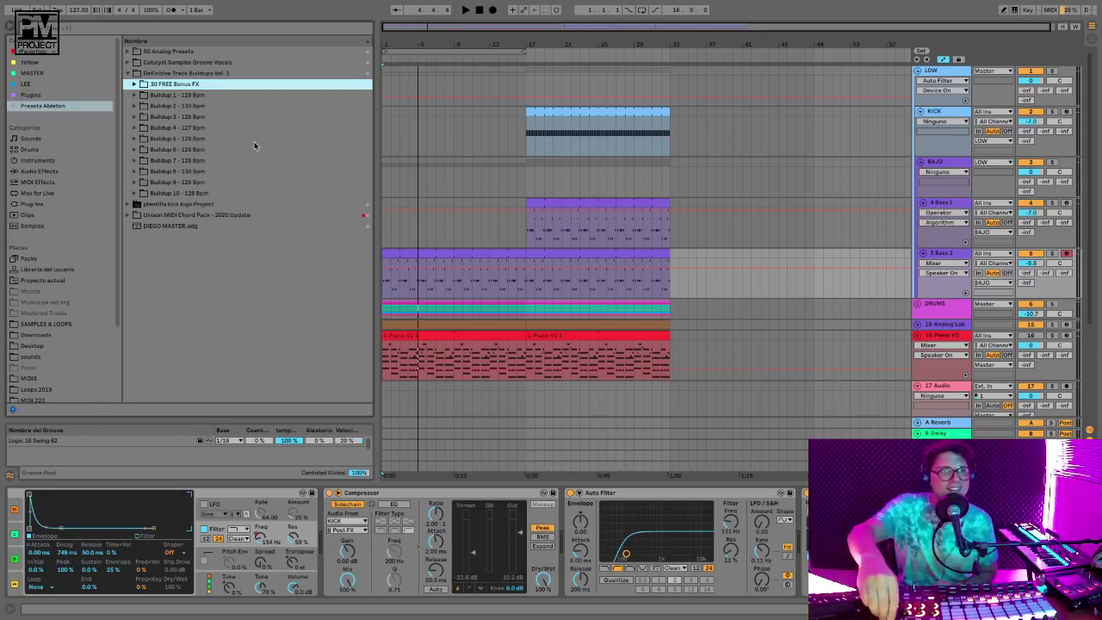
key("Down")
key("Right")
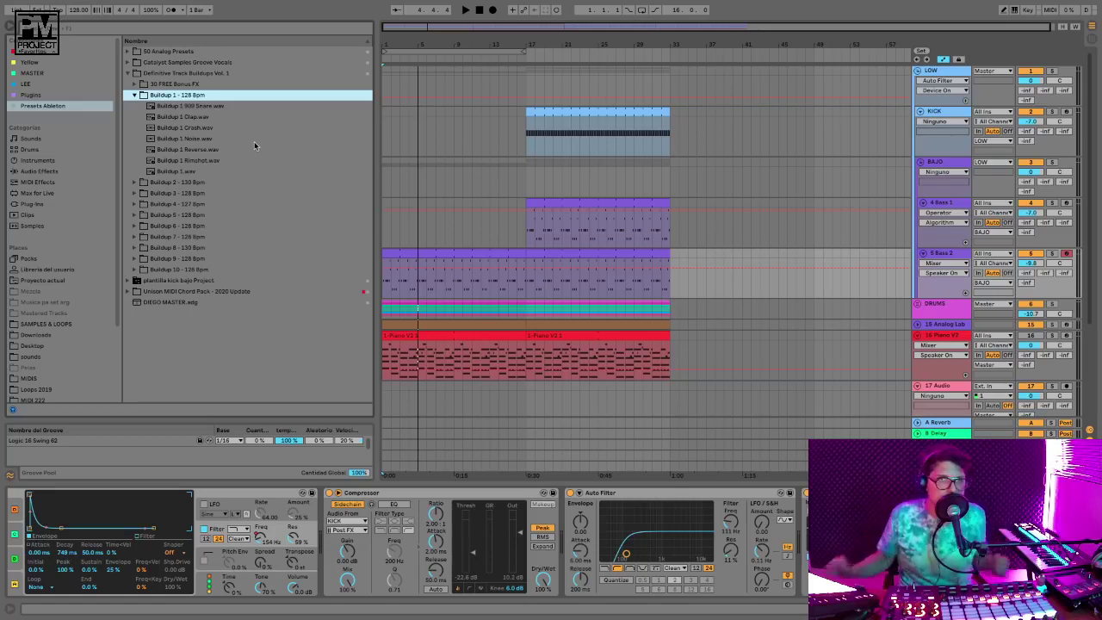
Preview the 909 Snare, Clap, Noise, Reverse and Rimshot samples of the Buildup 1 folder, and undo loading Clap onto the Bass 2 track
left_click(200, 106)
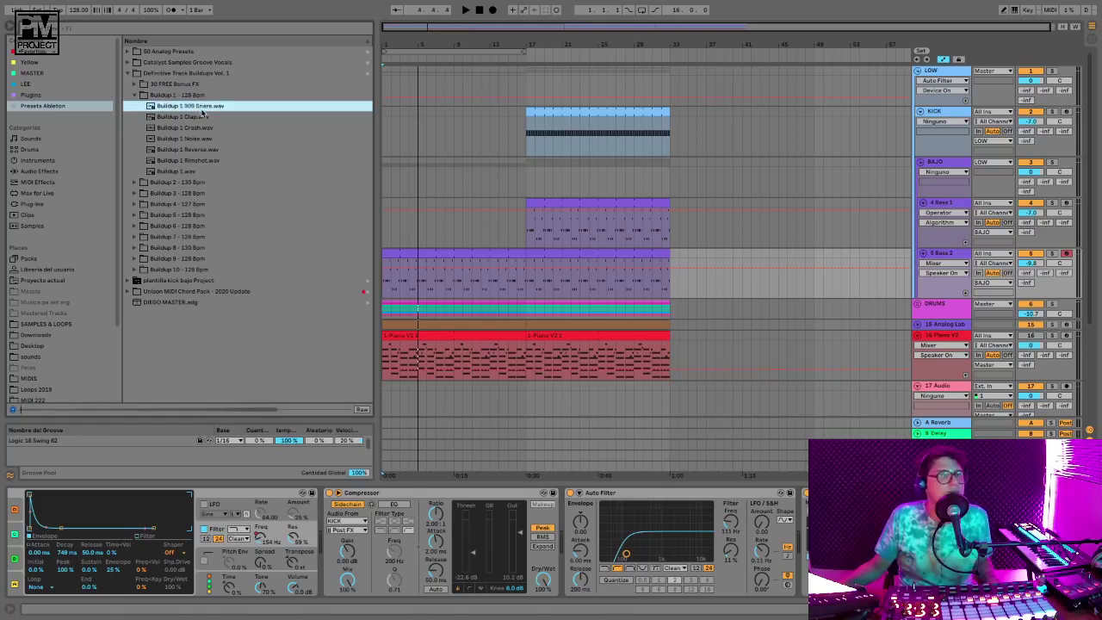
left_click(203, 118)
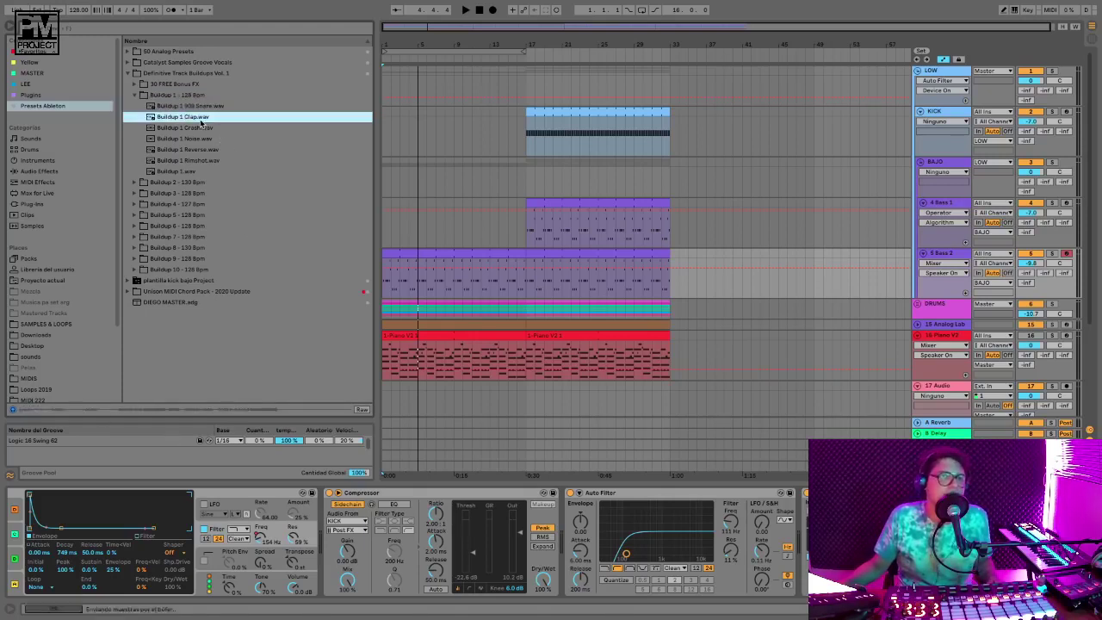
left_click(204, 138)
left_click(210, 150)
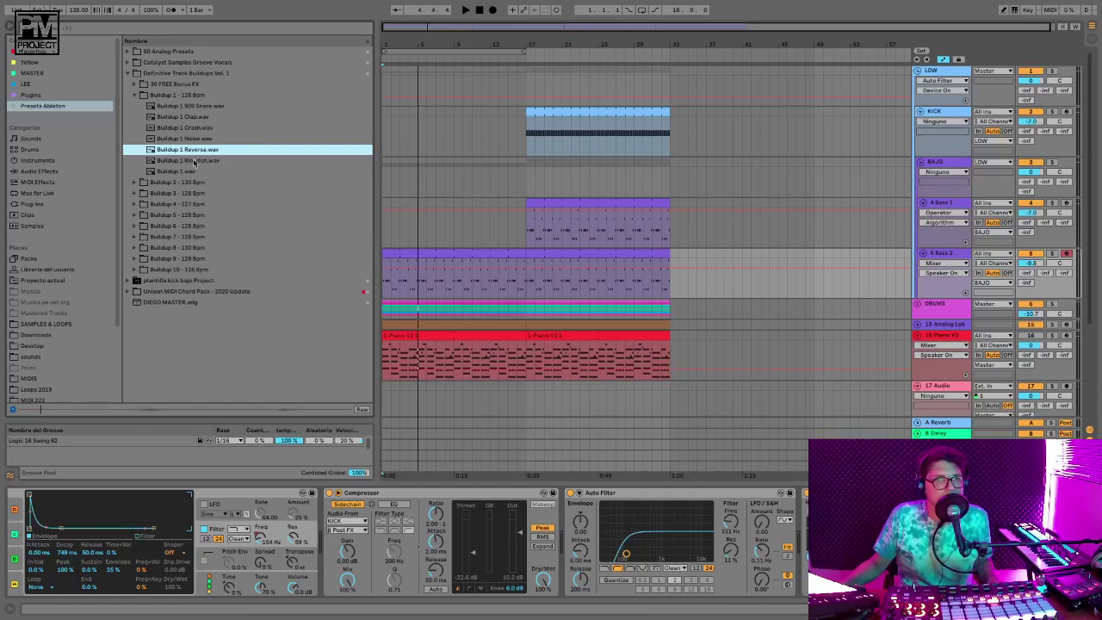
left_click(194, 162)
left_click(187, 118)
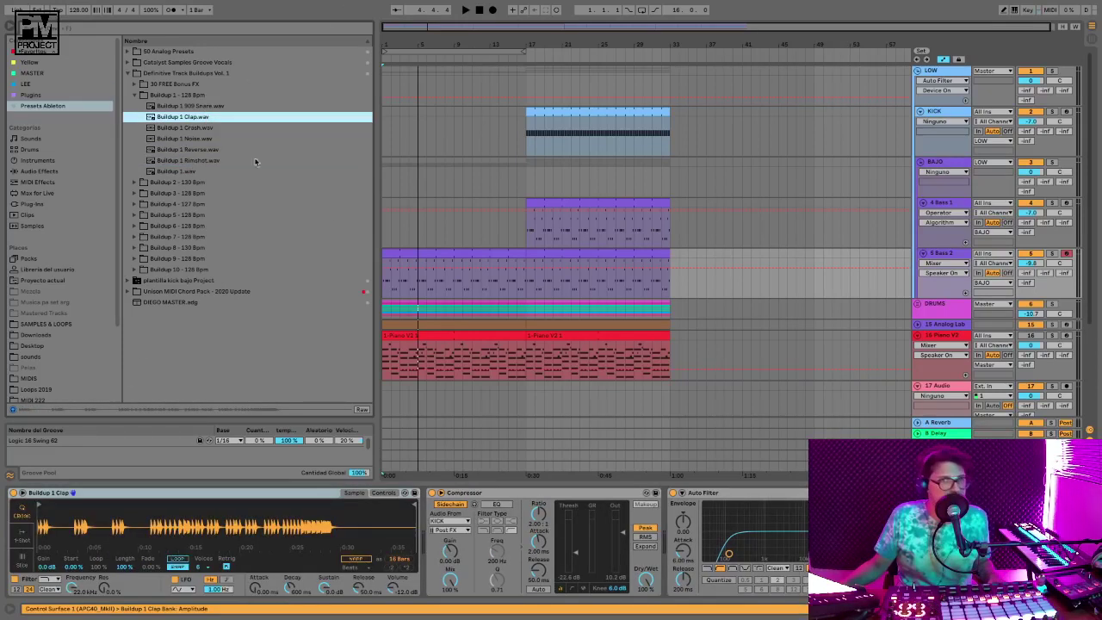
key("ctrl+z")
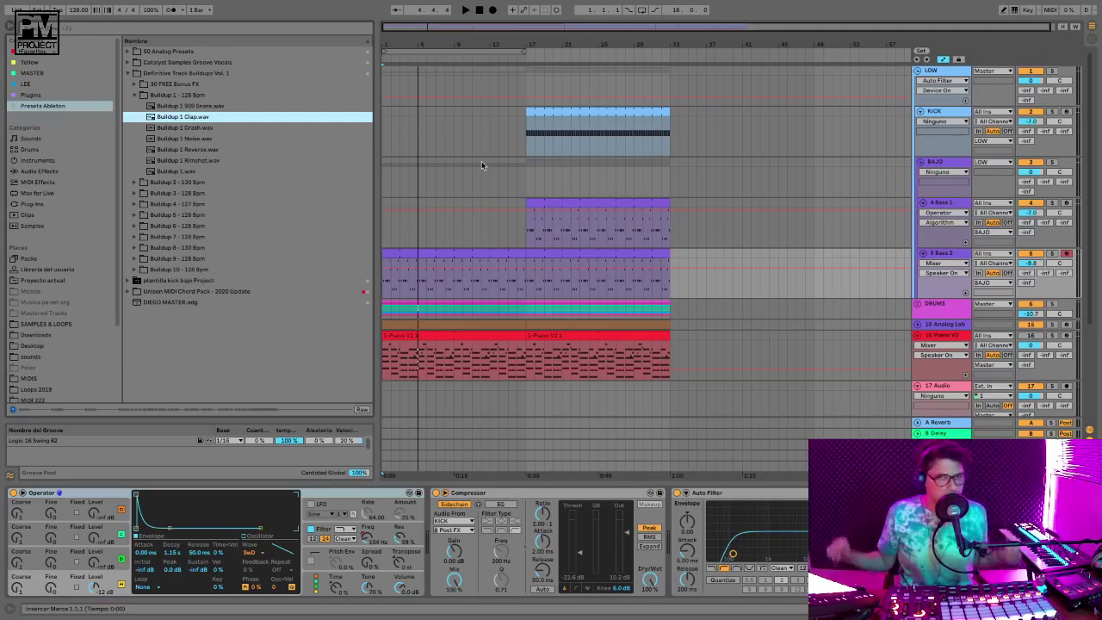
Place Buildup 1 909 Snare on audio track 17 at bar 1 and reset its warping so the segment tempo is 128 BPM
left_click(200, 107)
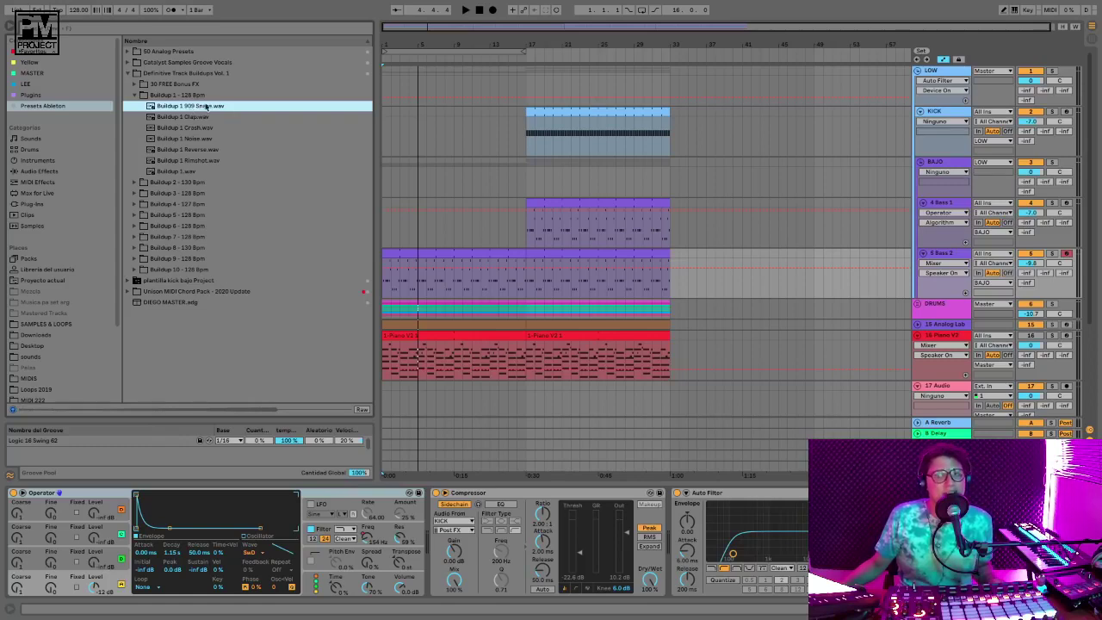
scroll(387, 258, "down", 5)
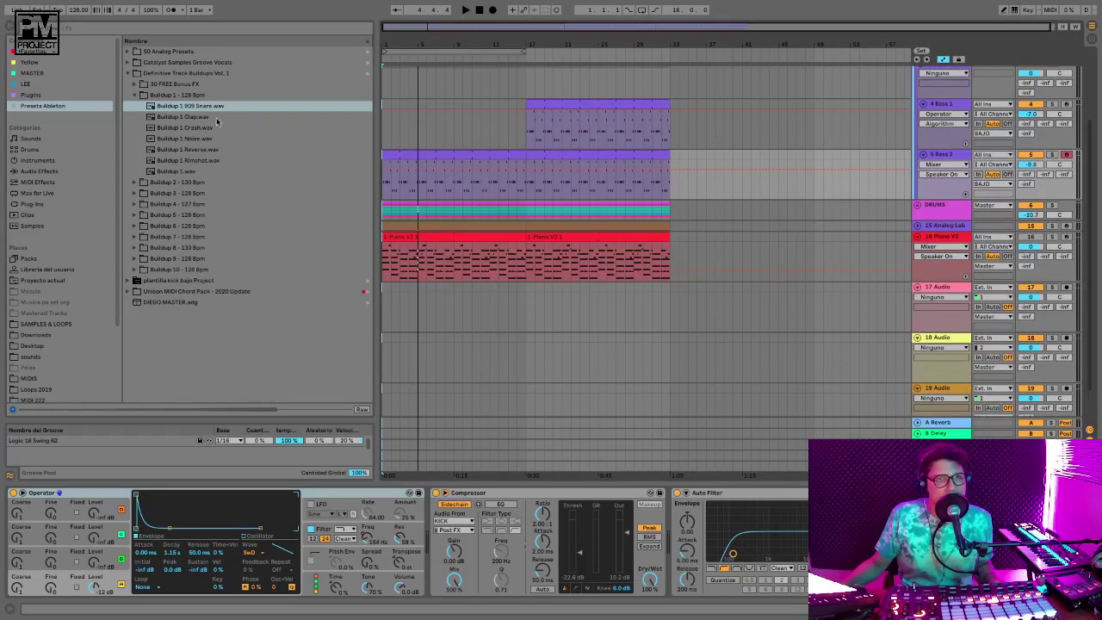
left_click_drag(193, 110, 387, 318)
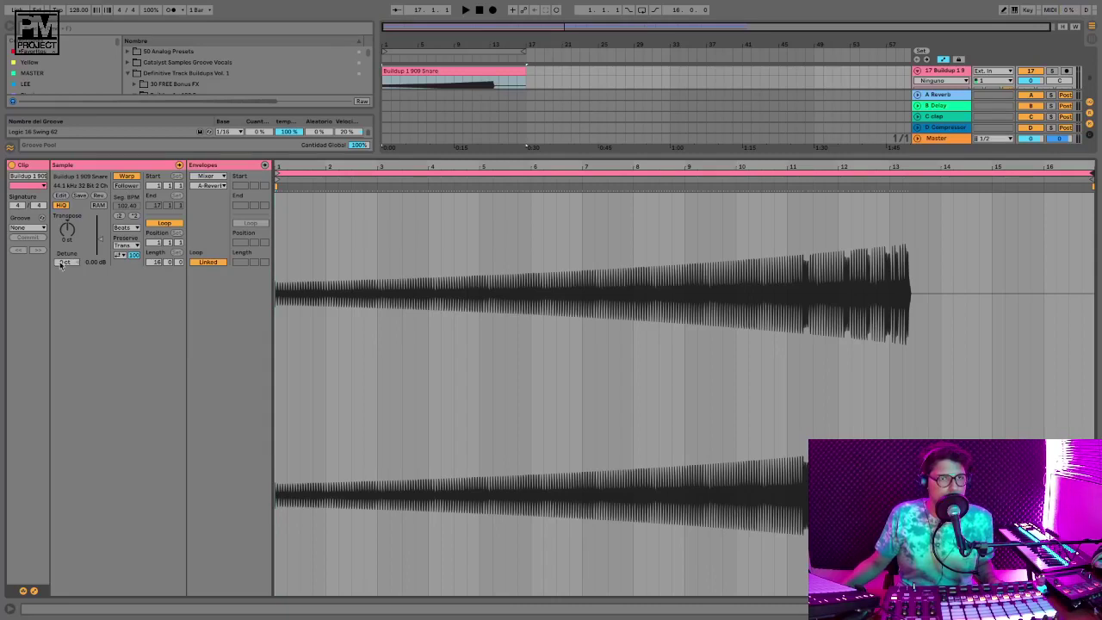
left_click(127, 176)
left_click(127, 175)
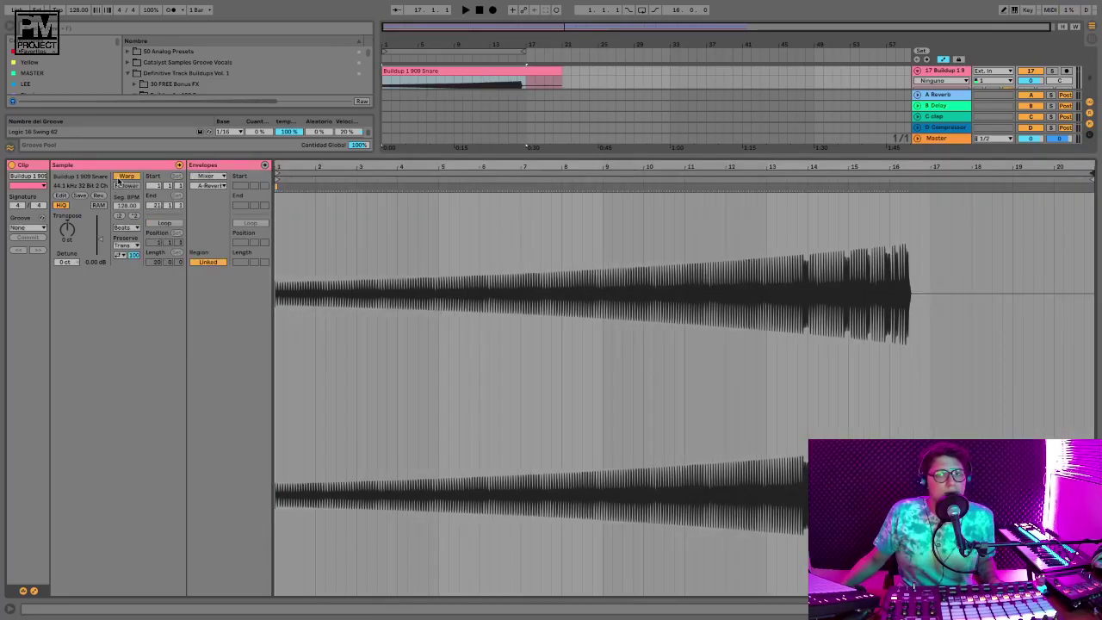
Play the arrangement with the snare buildup and lower the 909 Snare track's volume to about -3.6 dB
key("space")
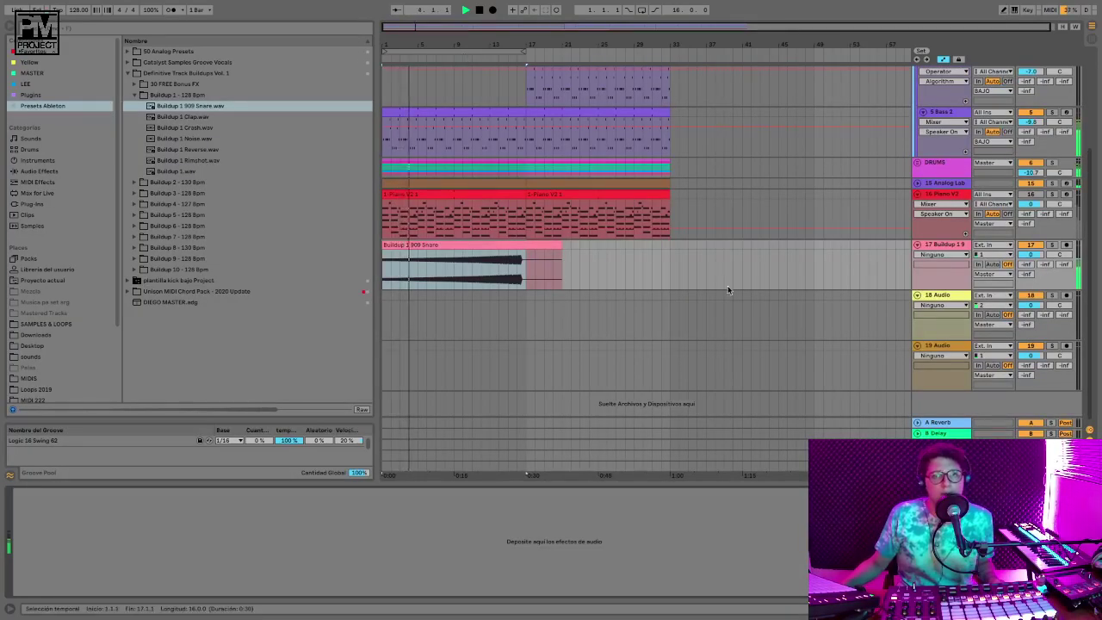
scroll(729, 288, "up", 1)
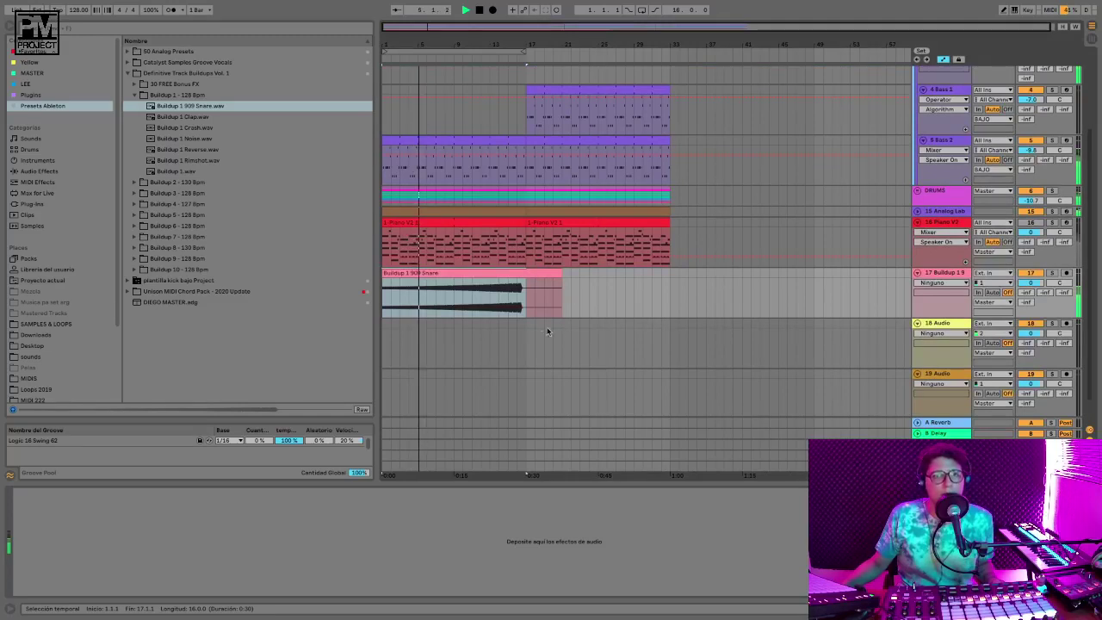
left_click(918, 191)
left_click(1065, 210)
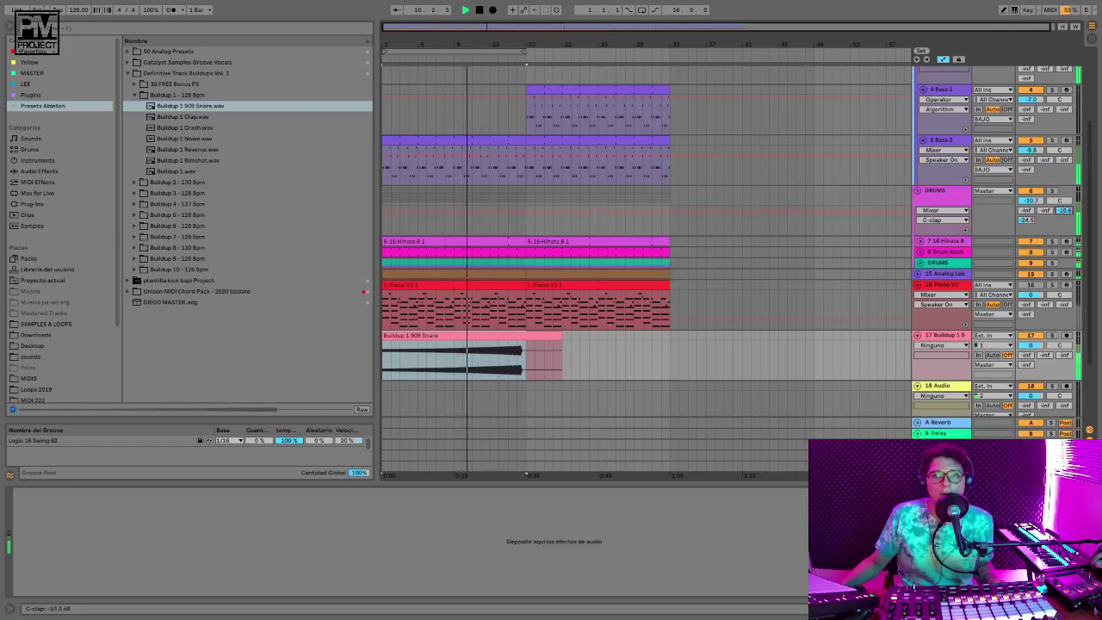
left_click(924, 243)
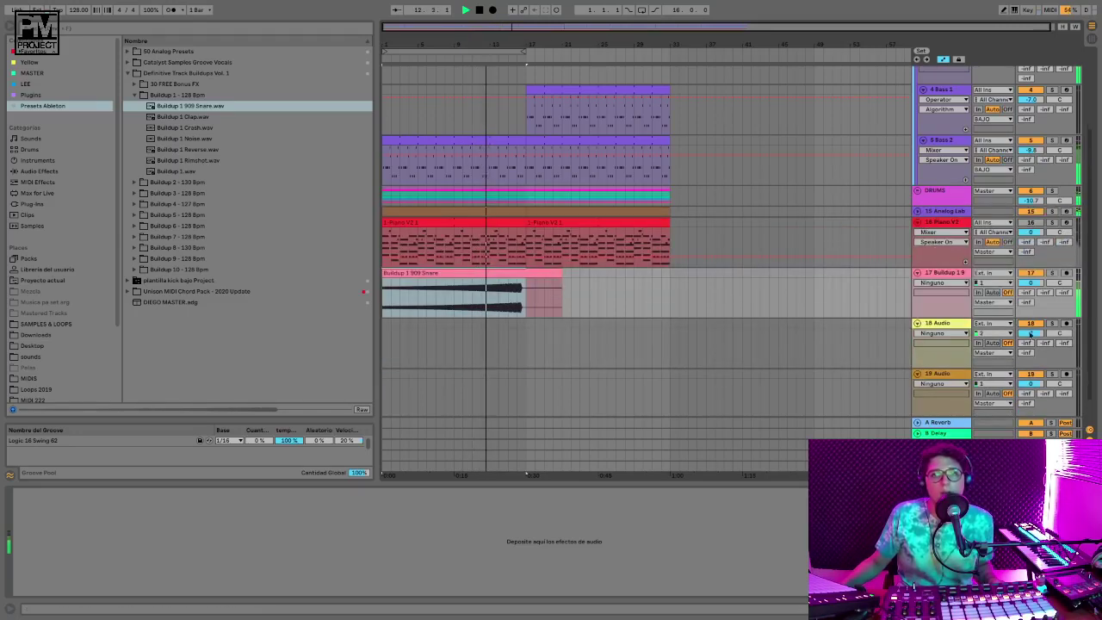
left_click(616, 280)
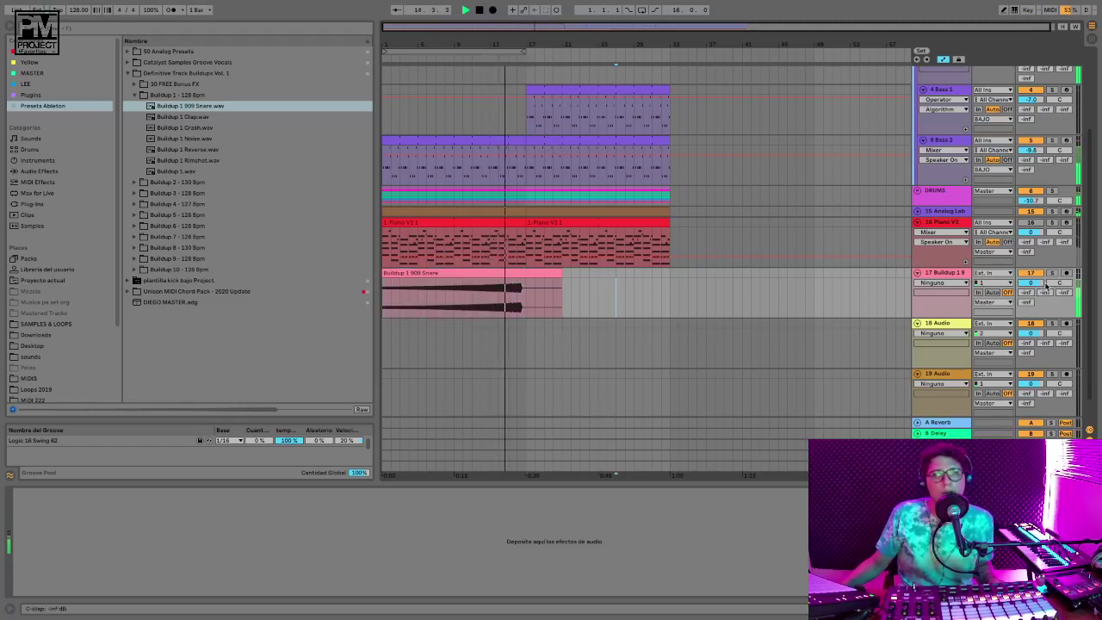
left_click_drag(1030, 283, 1031, 294)
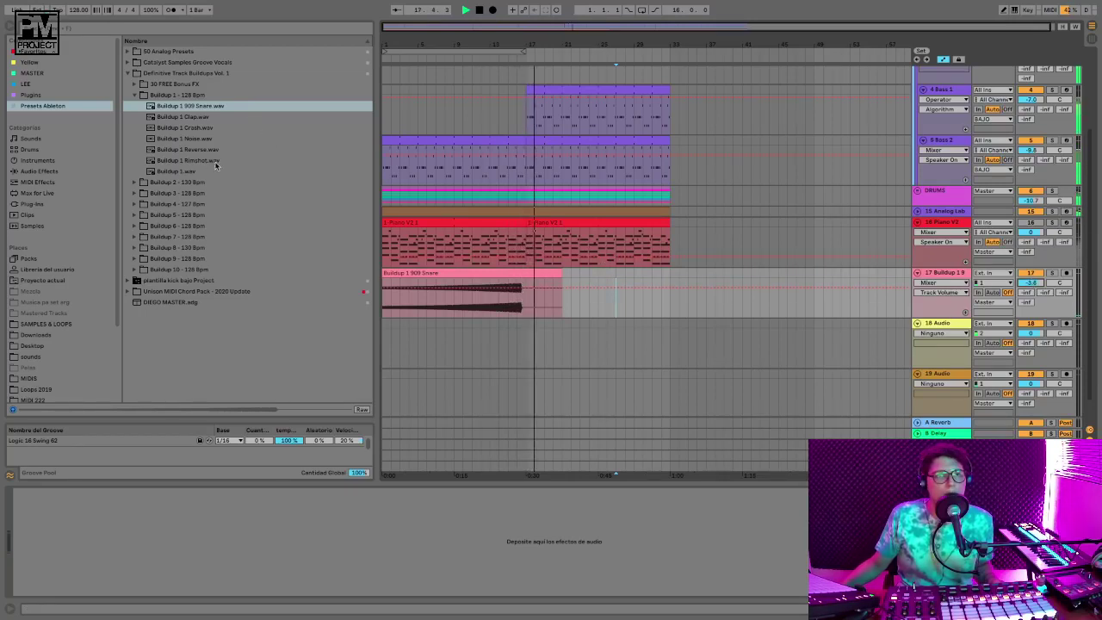
Preview the remaining Buildup 1 samples, place Buildup 1 Noise on audio track 18 at bar 1, and play it from around bar 12
left_click(179, 173)
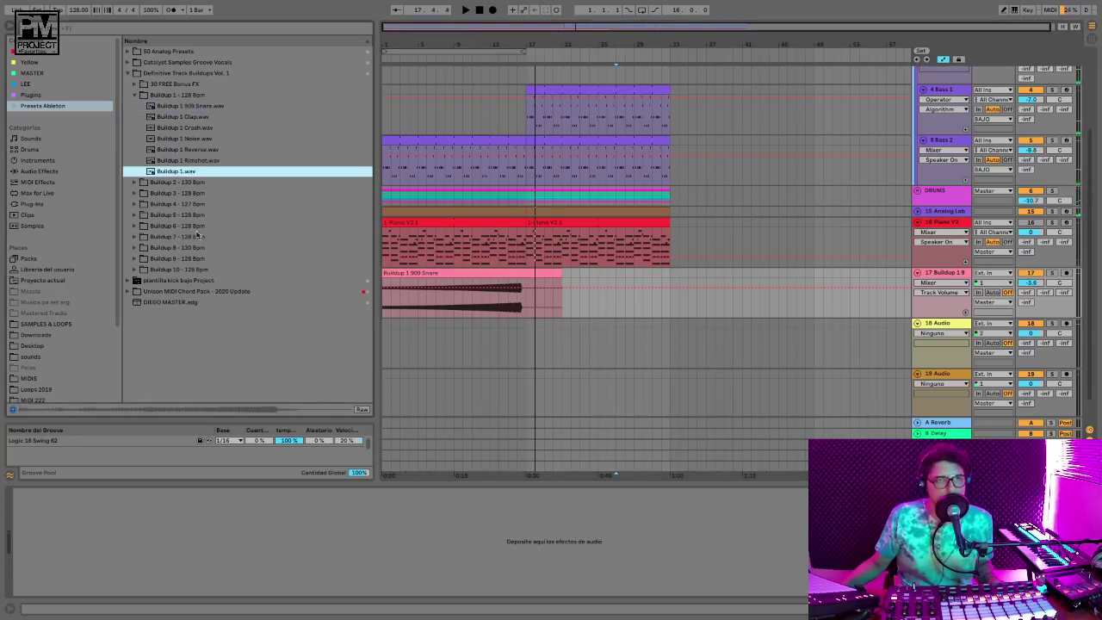
left_click(185, 160)
left_click(197, 150)
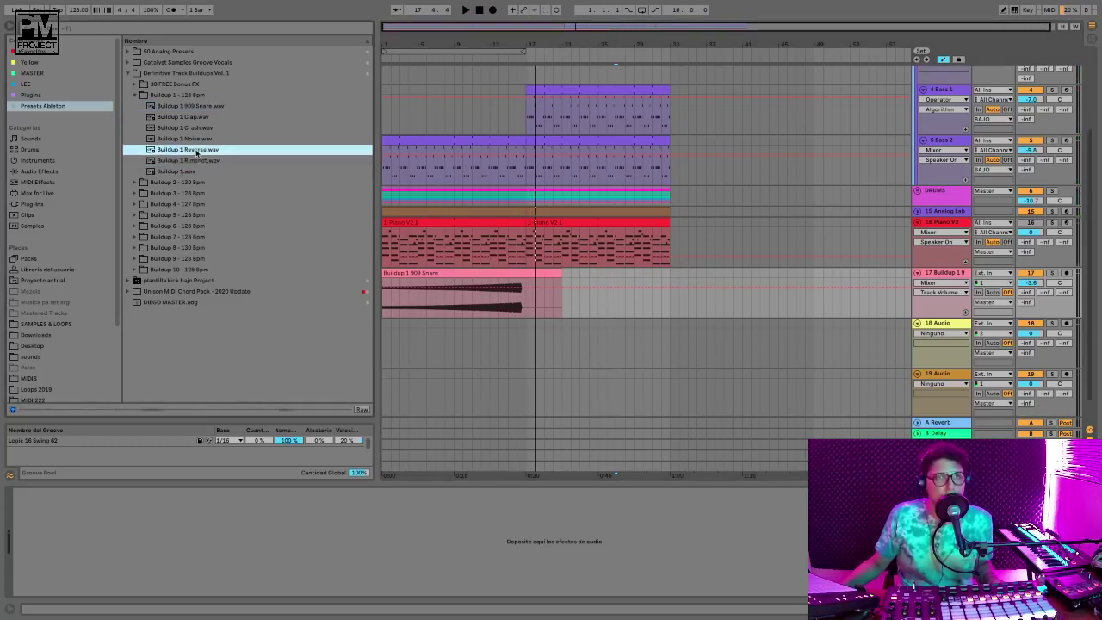
left_click(206, 138)
left_click_drag(237, 139, 384, 347)
double_click(386, 347)
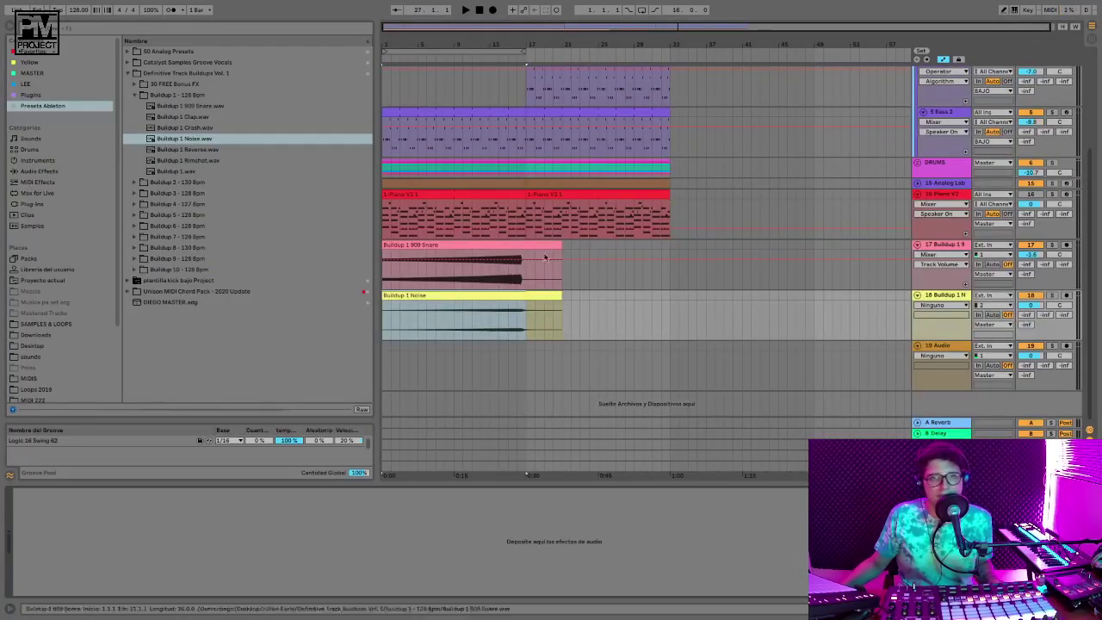
left_click(484, 57)
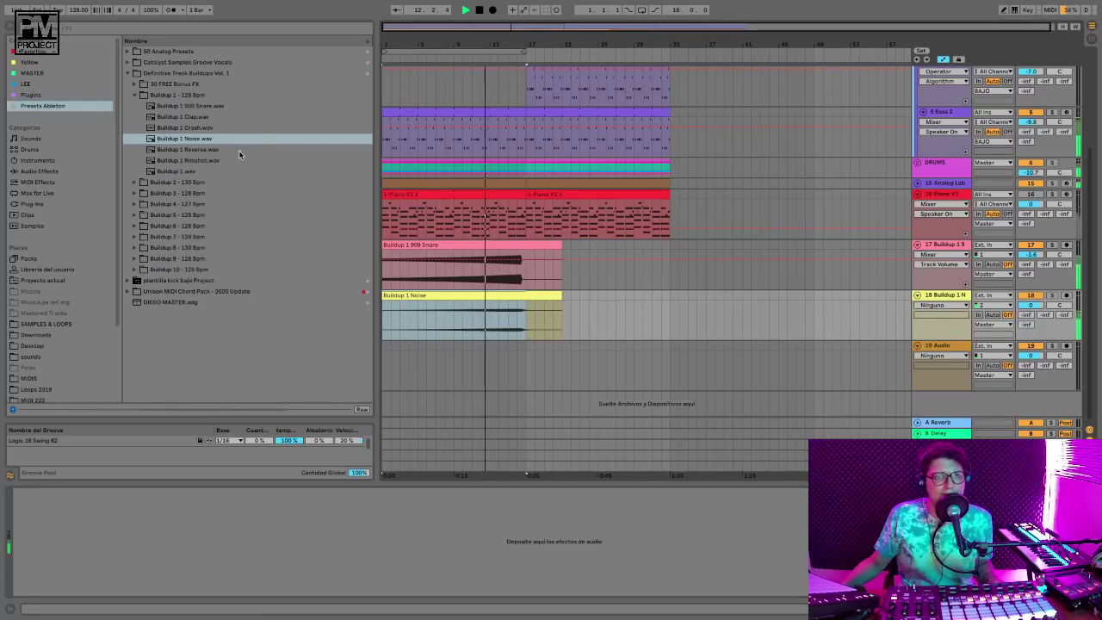
Place Buildup 1 Reverse on audio track 19 at bar 1, reset its warping to 128 BPM, and set the warp mode to Complex Pro
left_click_drag(203, 154, 389, 366)
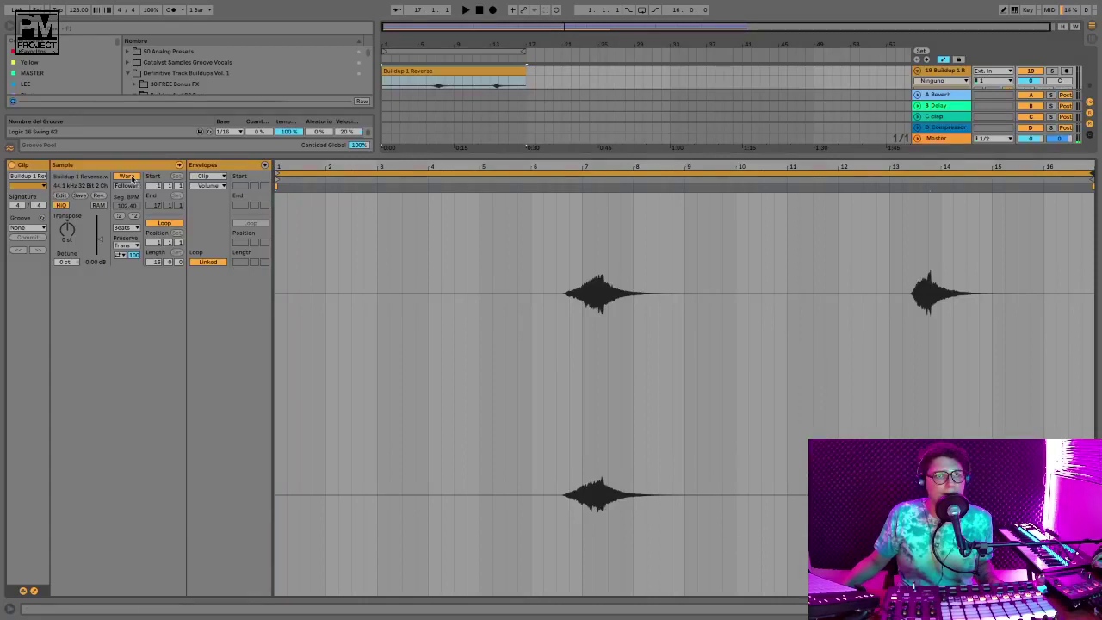
left_click(126, 177)
left_click(124, 228)
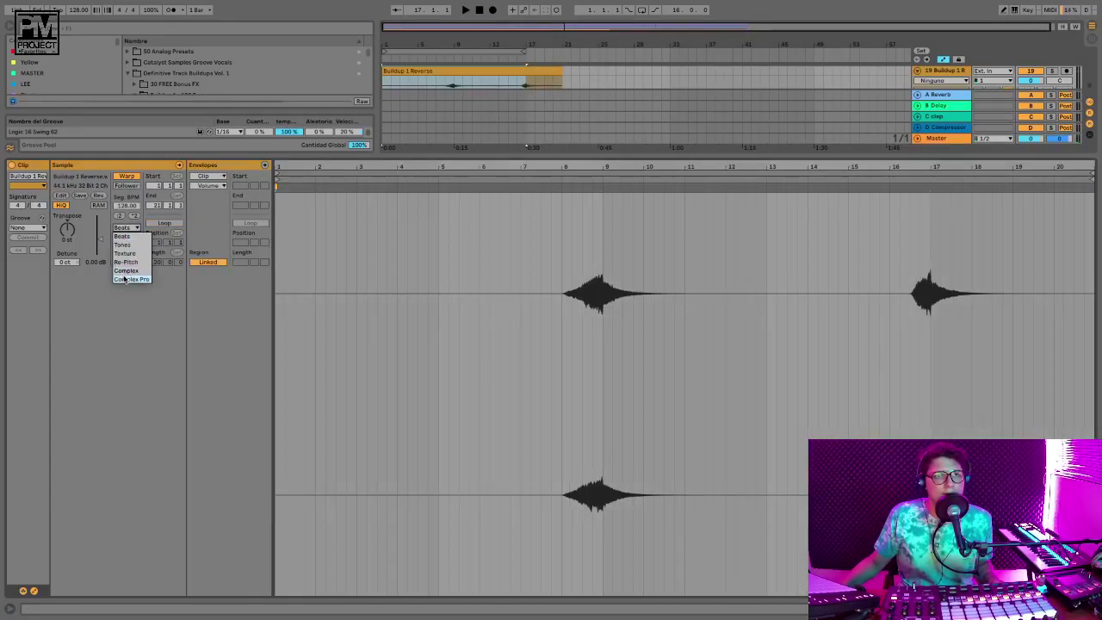
left_click(126, 279)
Play the arrangement with the snare, noise and reverse buildups layered, checking the transition into bar 17
key("shift+Tab")
key("space")
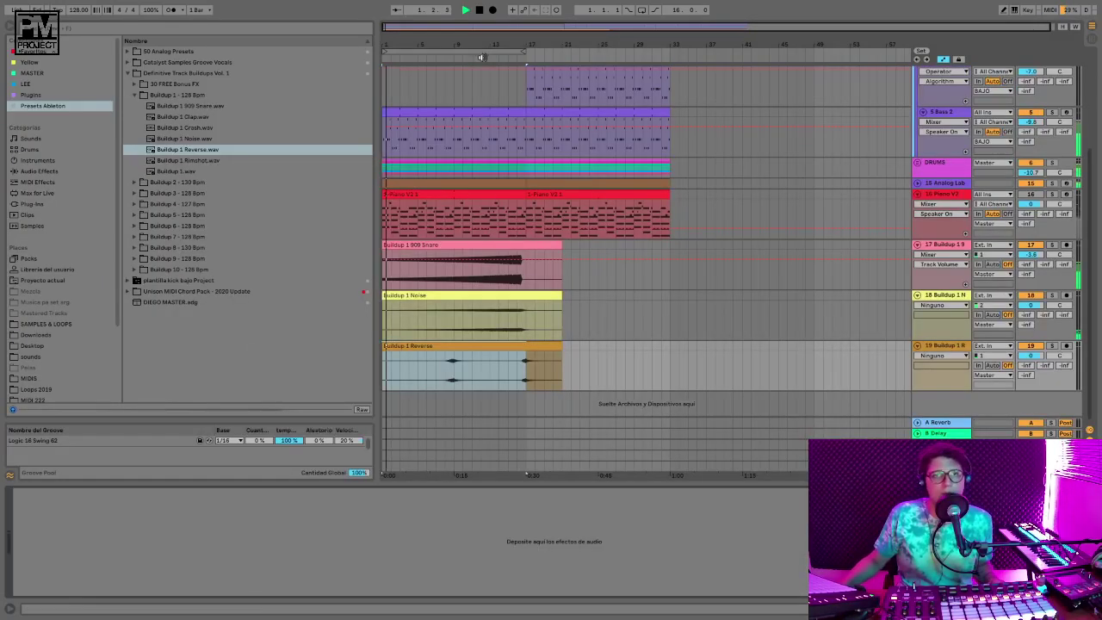
left_click(497, 58)
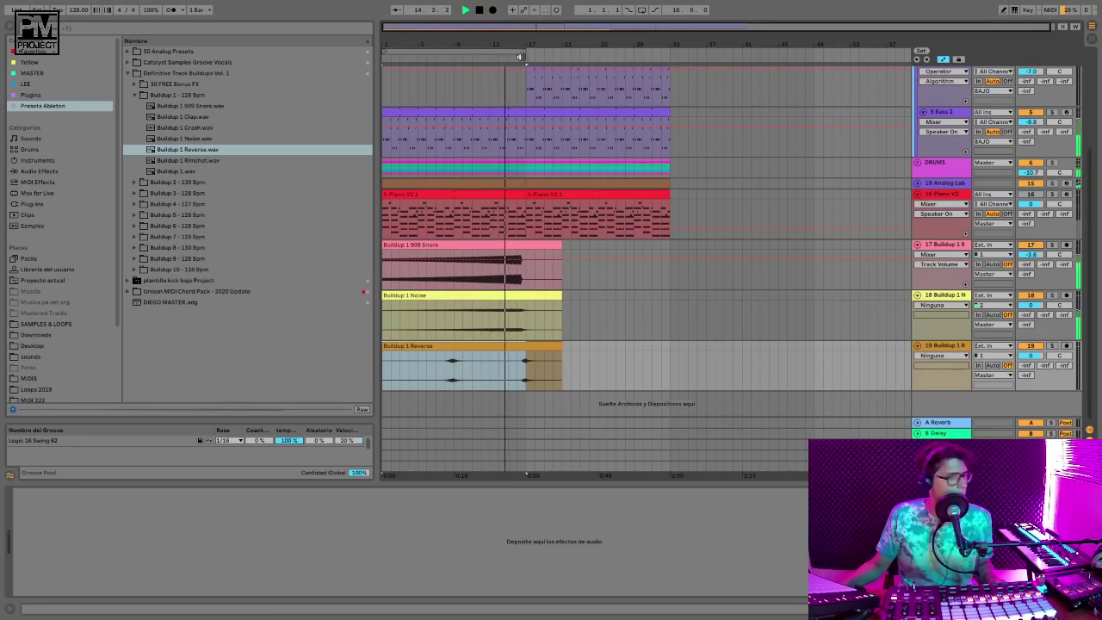
left_click(615, 323)
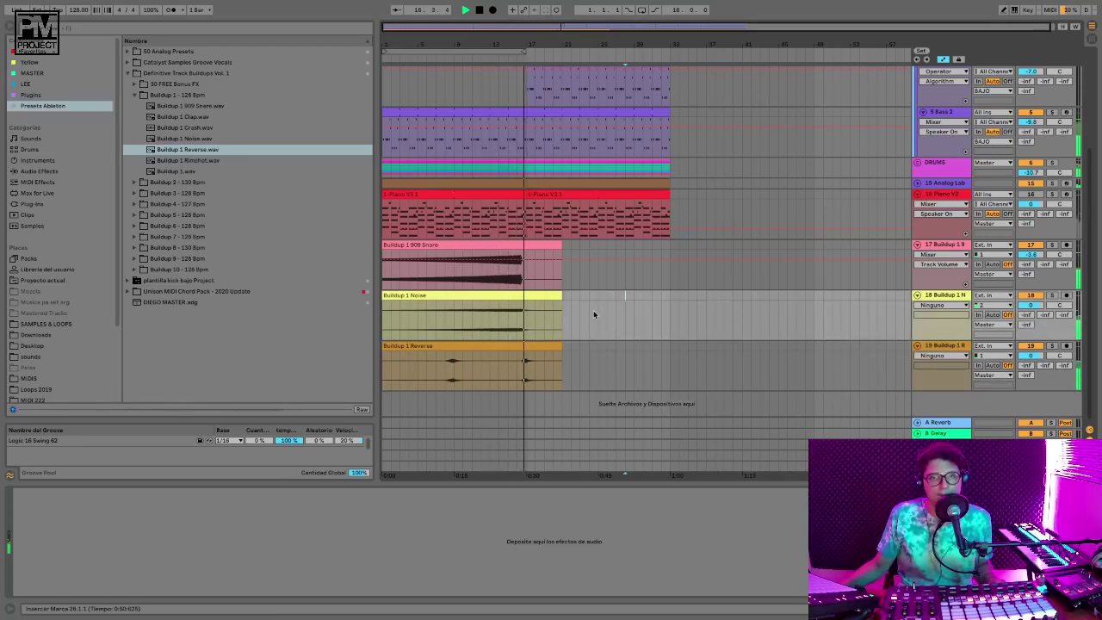
scroll(605, 310, "up", 3)
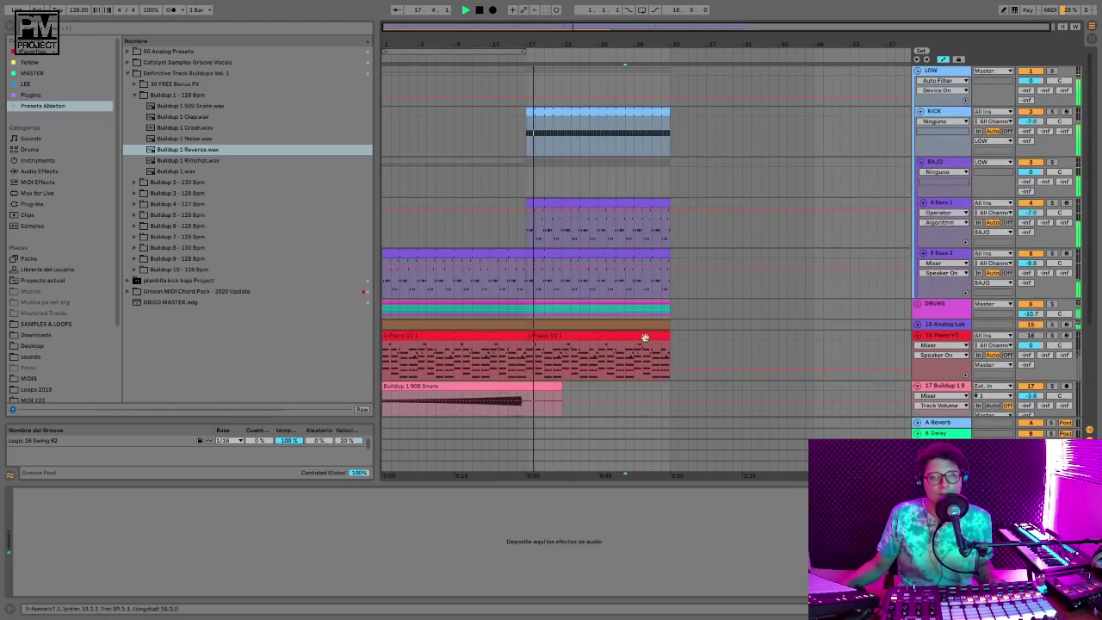
Extend the arrangement loop to 32 bars and collapse the Piano V2, 909 Snare and Noise tracks
left_click_drag(518, 52, 664, 50)
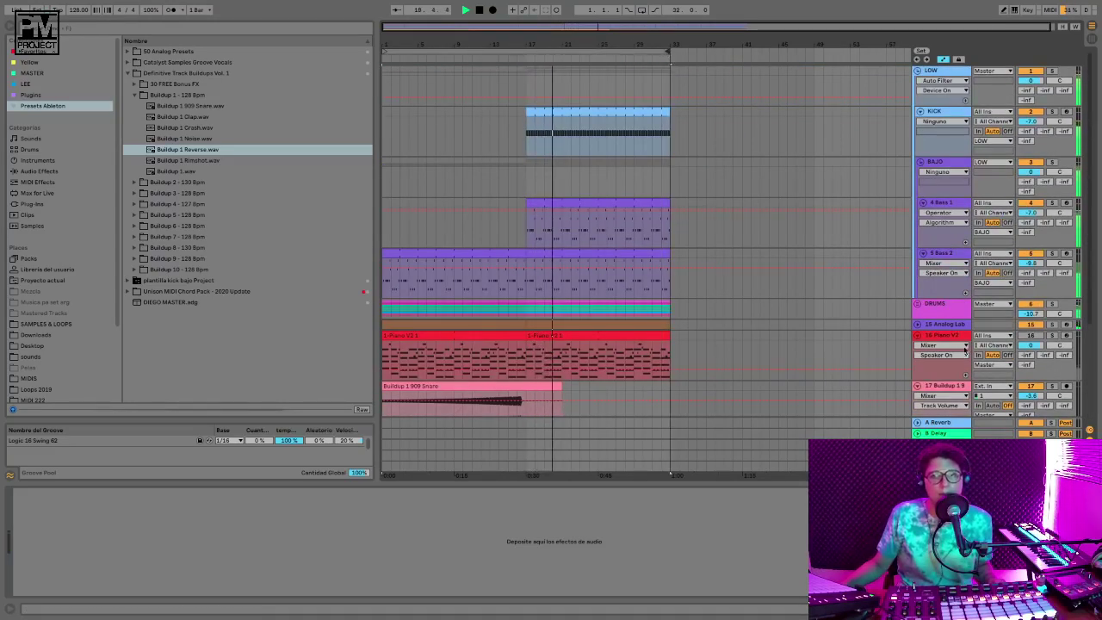
left_click(918, 336)
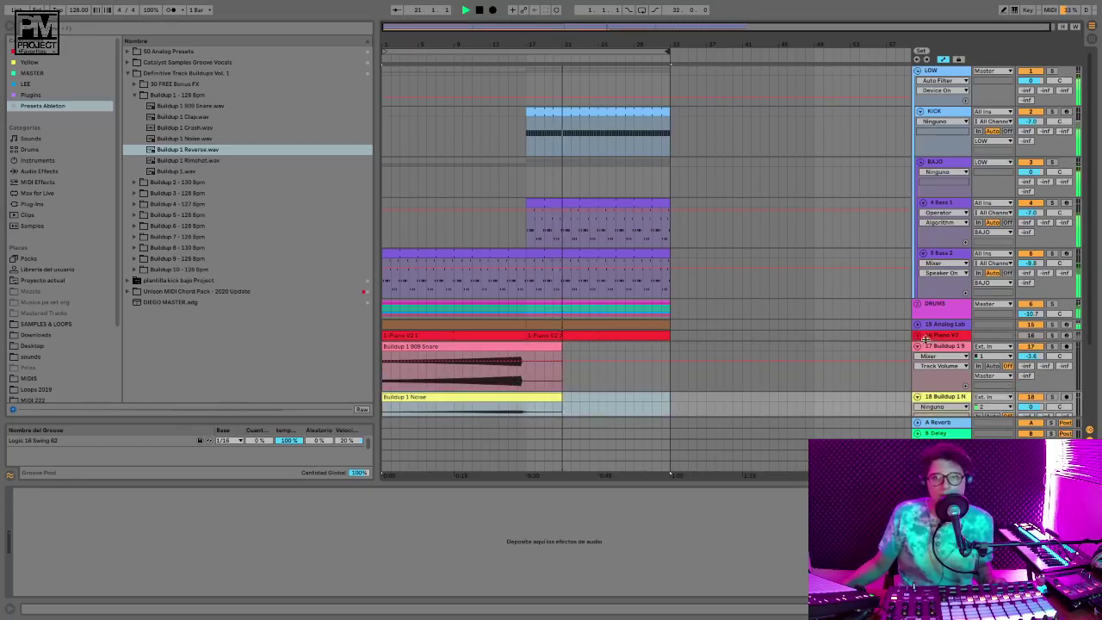
left_click(918, 346)
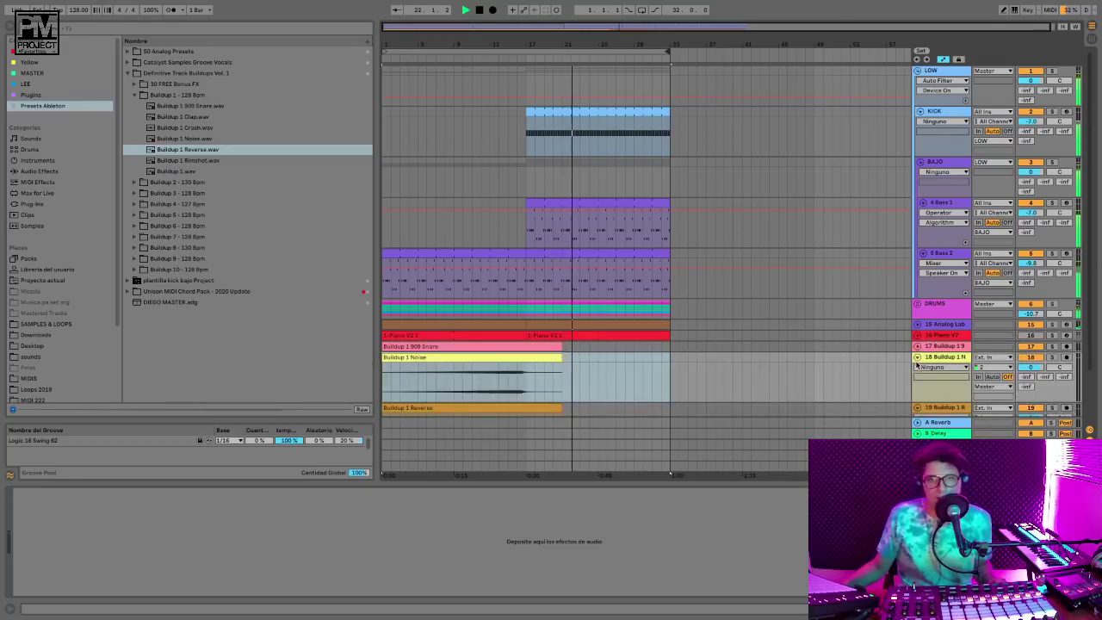
left_click(917, 356)
Extend the loop of Bass 2's clip starting at bar 17 to 4 bars so it includes the second half of the bassline
left_click(566, 263)
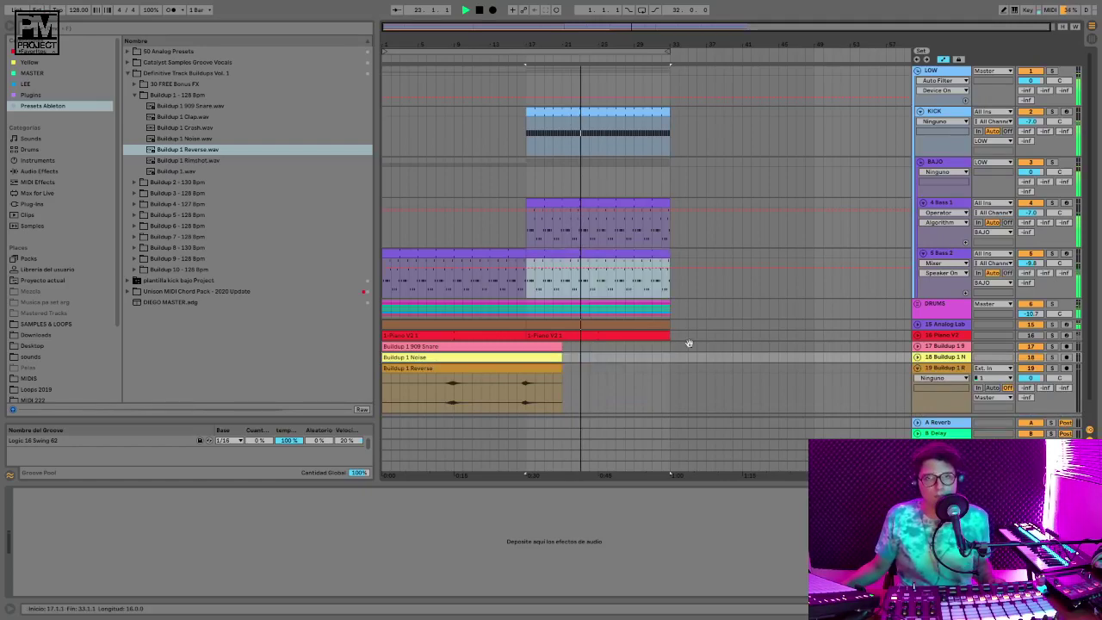
double_click(555, 253)
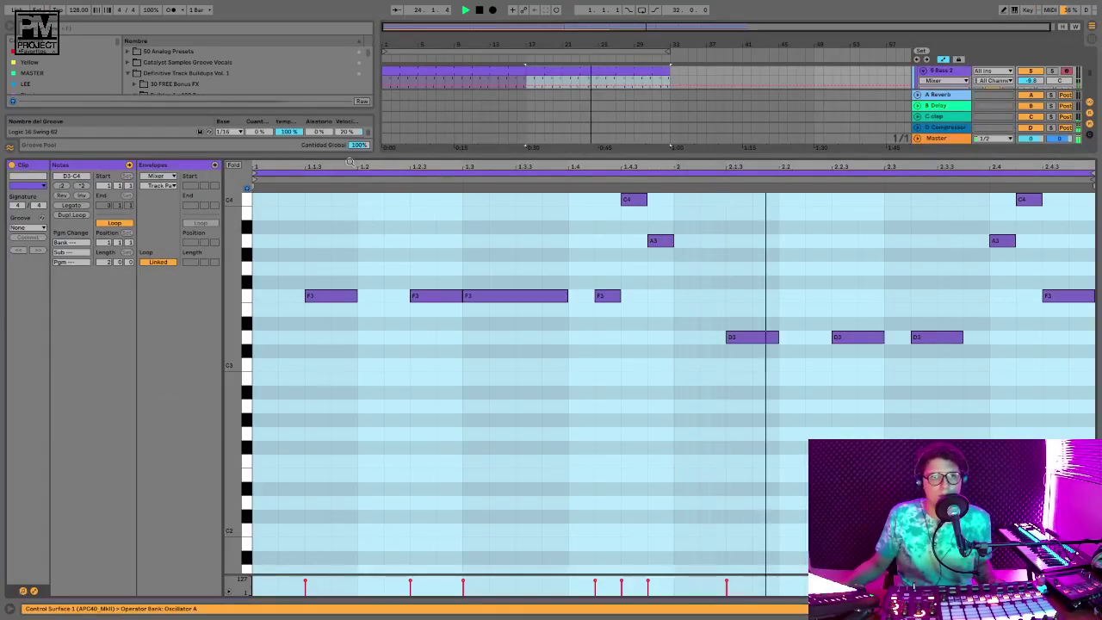
left_click_drag(603, 167, 602, 129)
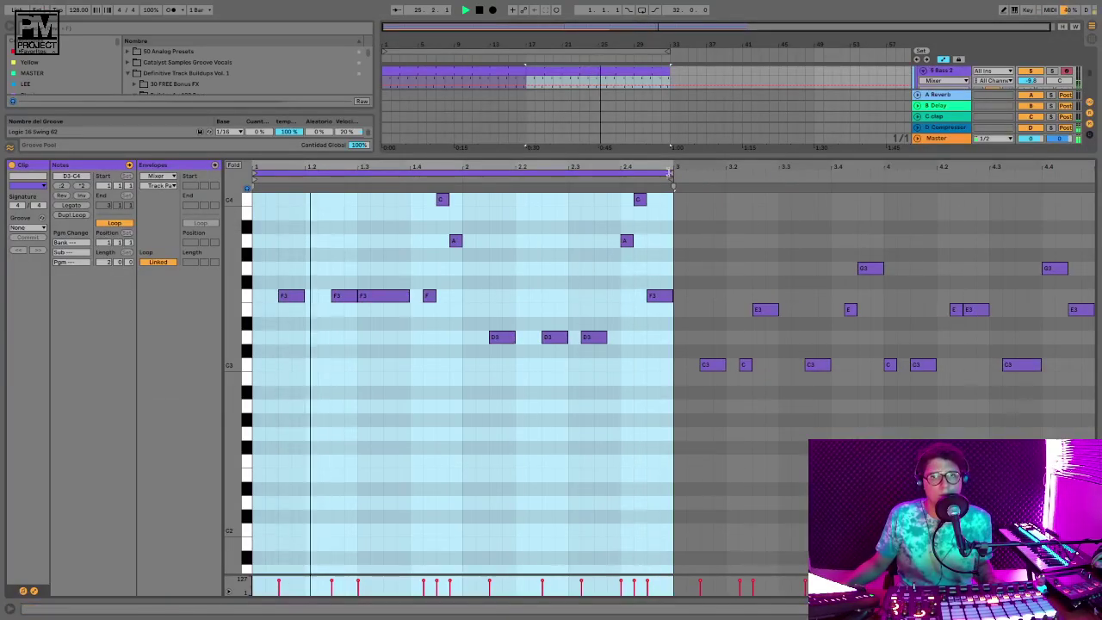
left_click_drag(672, 175, 1043, 184)
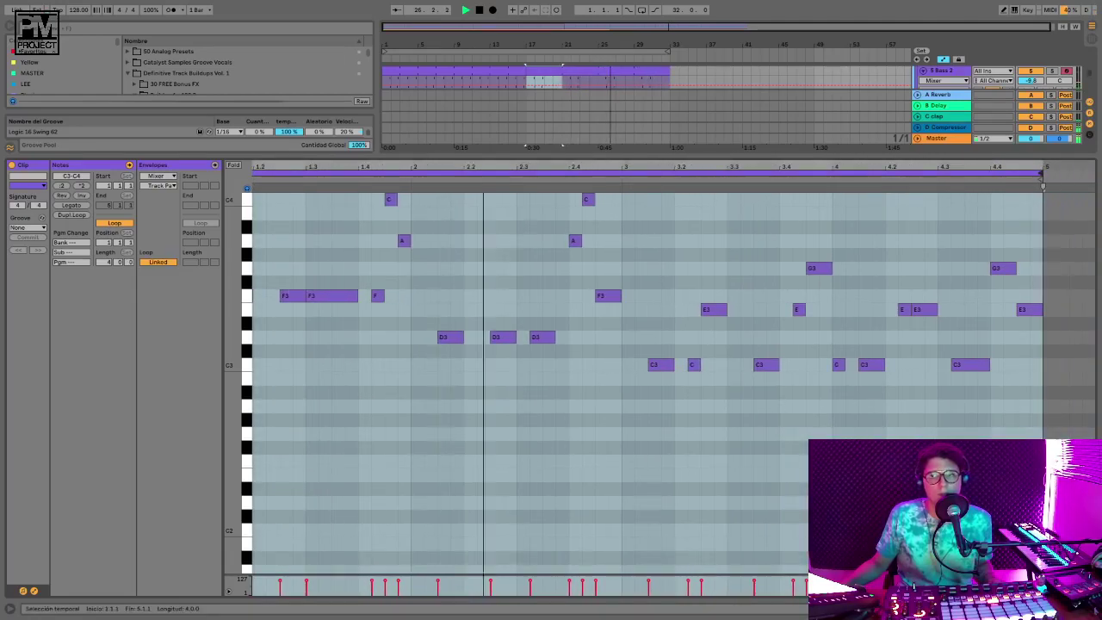
key("shift+Tab")
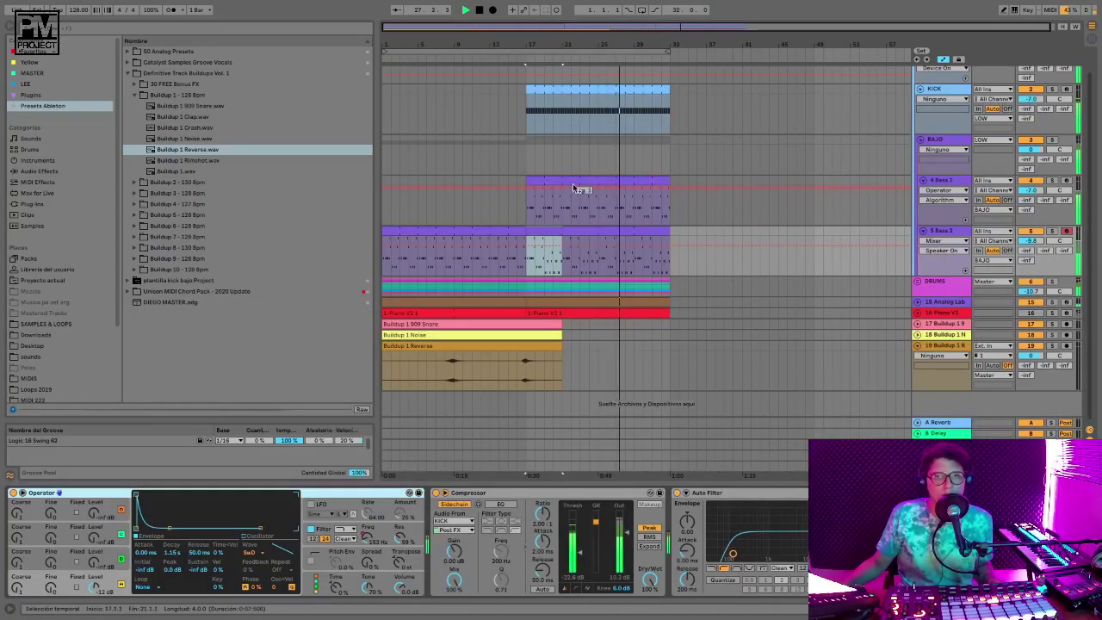
Extend the loop of Bass 1's clip starting at bar 17 to 4 bars so it includes the second half of the bassline
left_click(573, 183)
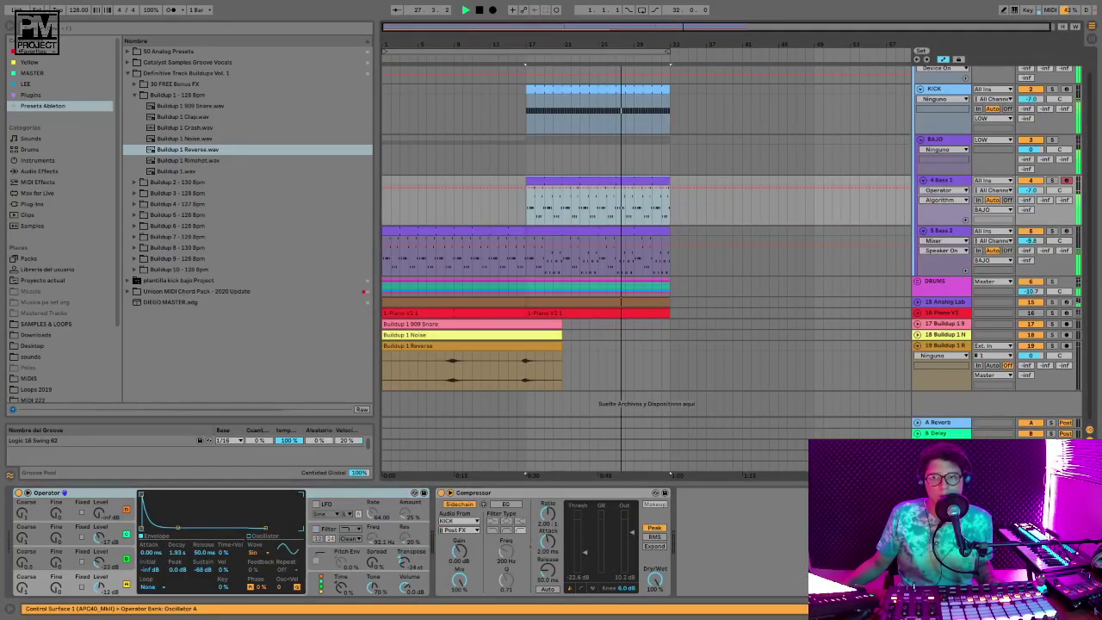
key("shift+Tab")
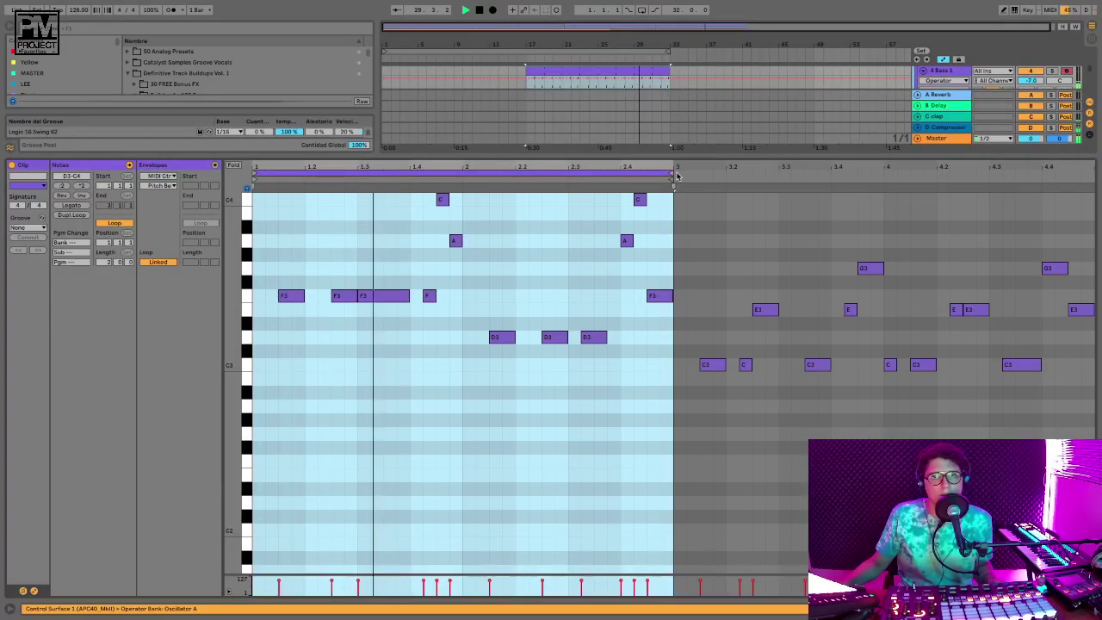
left_click_drag(674, 175, 1042, 187)
key("shift+Tab")
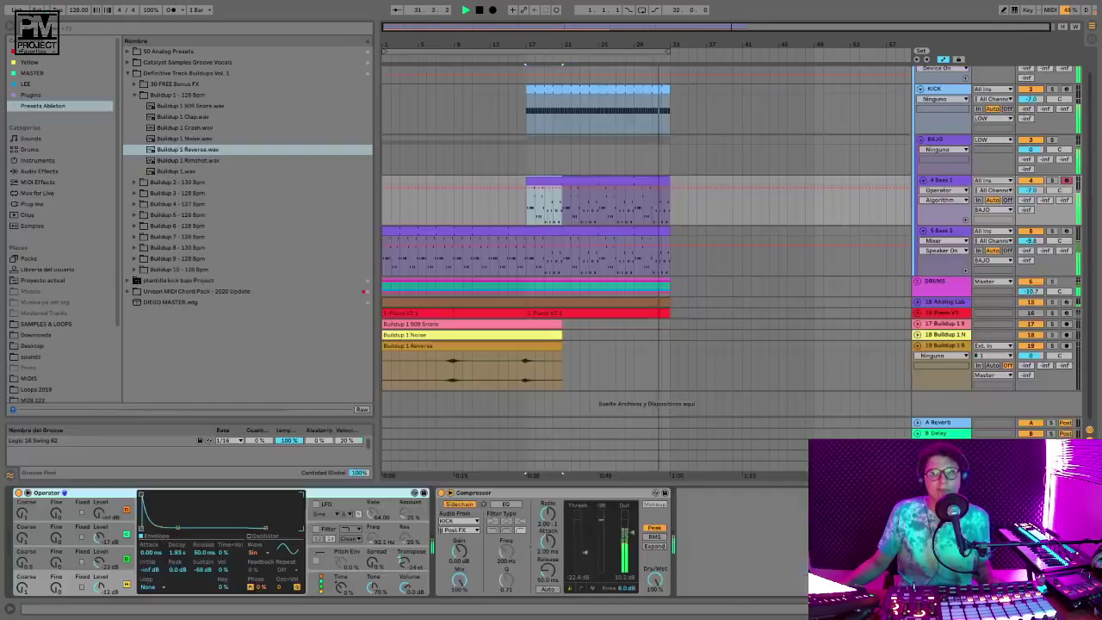
Undo the bass clips' loop extensions, resume playback, and select Bass 2's clip starting at bar 17
left_click(563, 231)
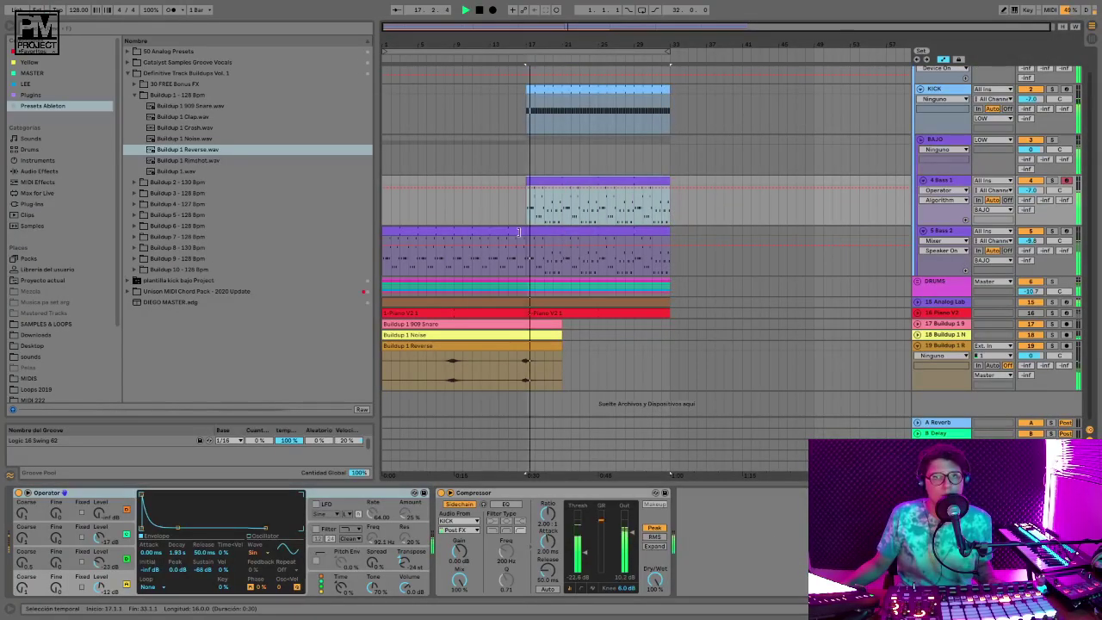
left_click(531, 231)
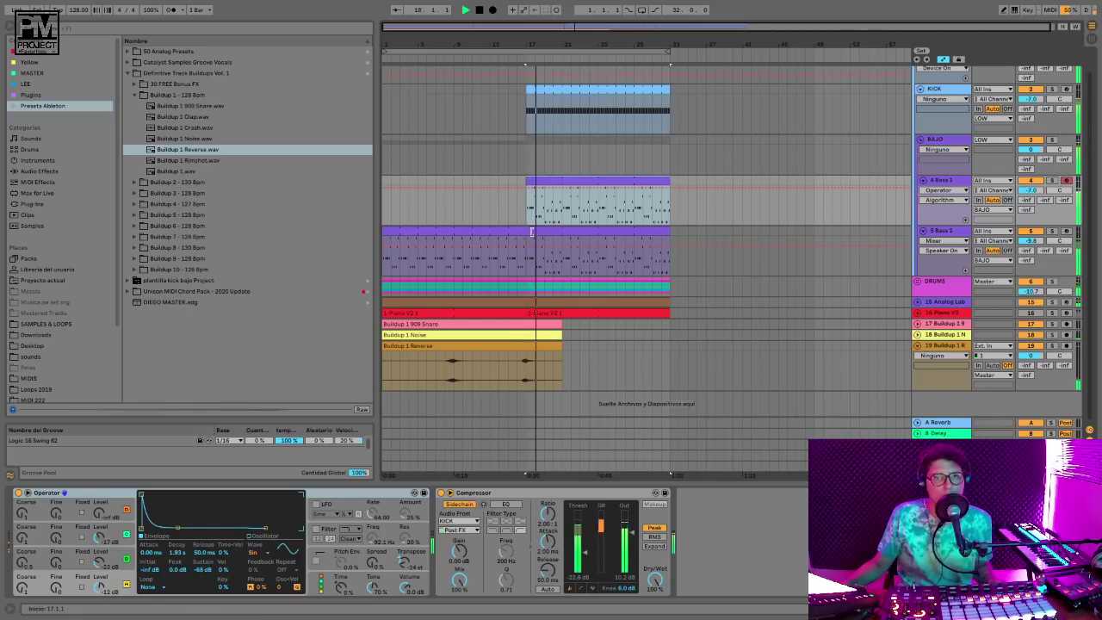
left_click(387, 231)
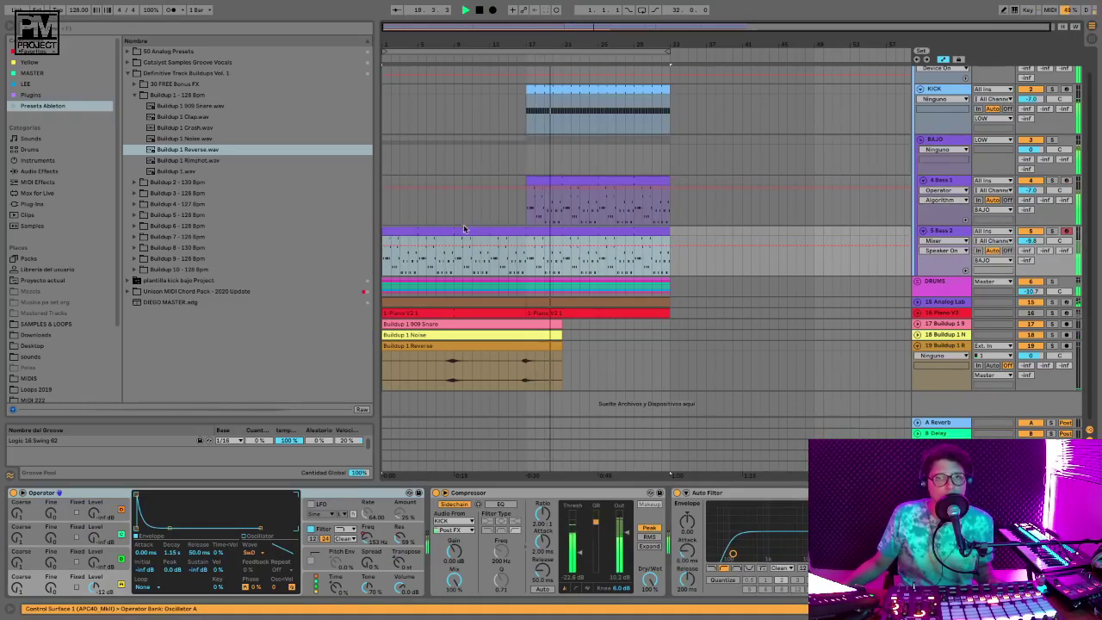
key("space")
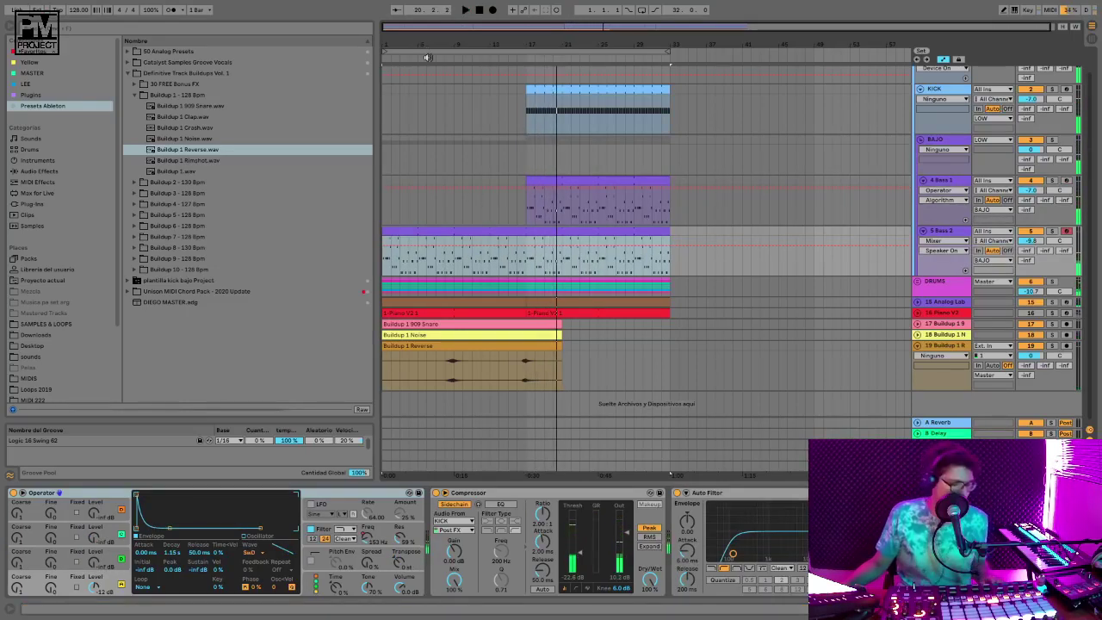
key("super+z")
key("super+z")
key("space")
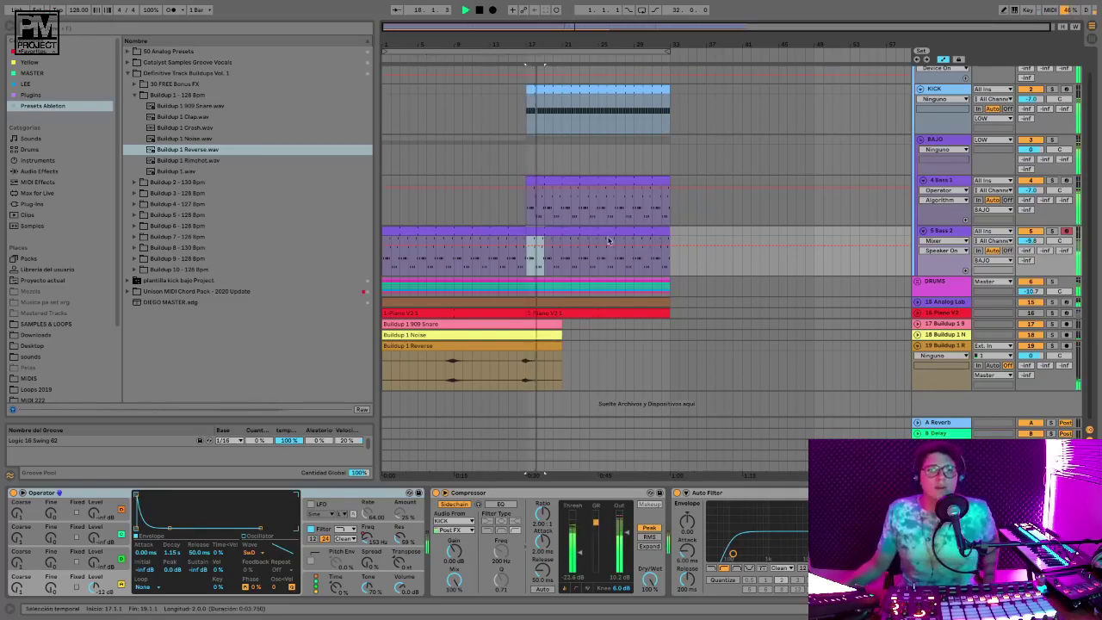
left_click(597, 267)
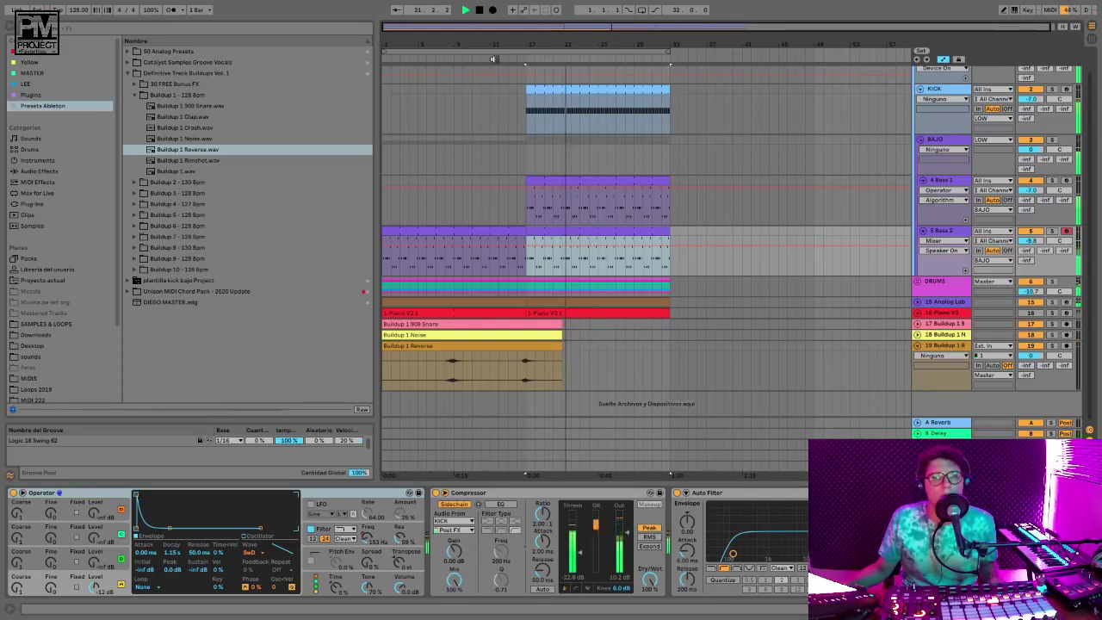
Collapse the LOW group and the Buildup 1 Reverse track, unfold the Piano V2 track, and stop playback
scroll(582, 200, "up", 1)
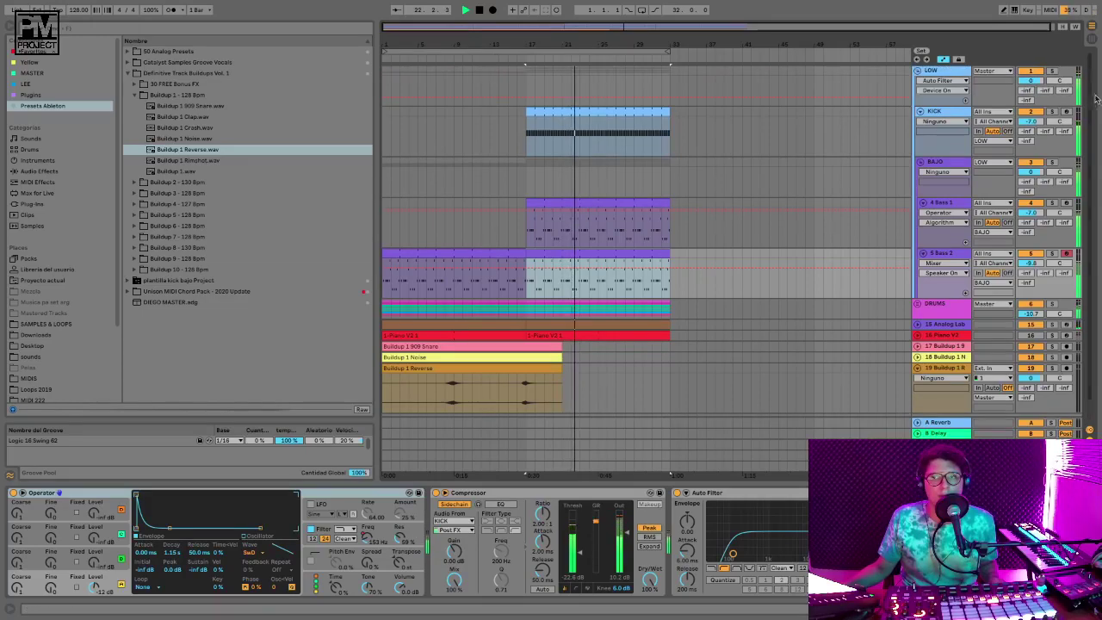
left_click(917, 71)
left_click(917, 146)
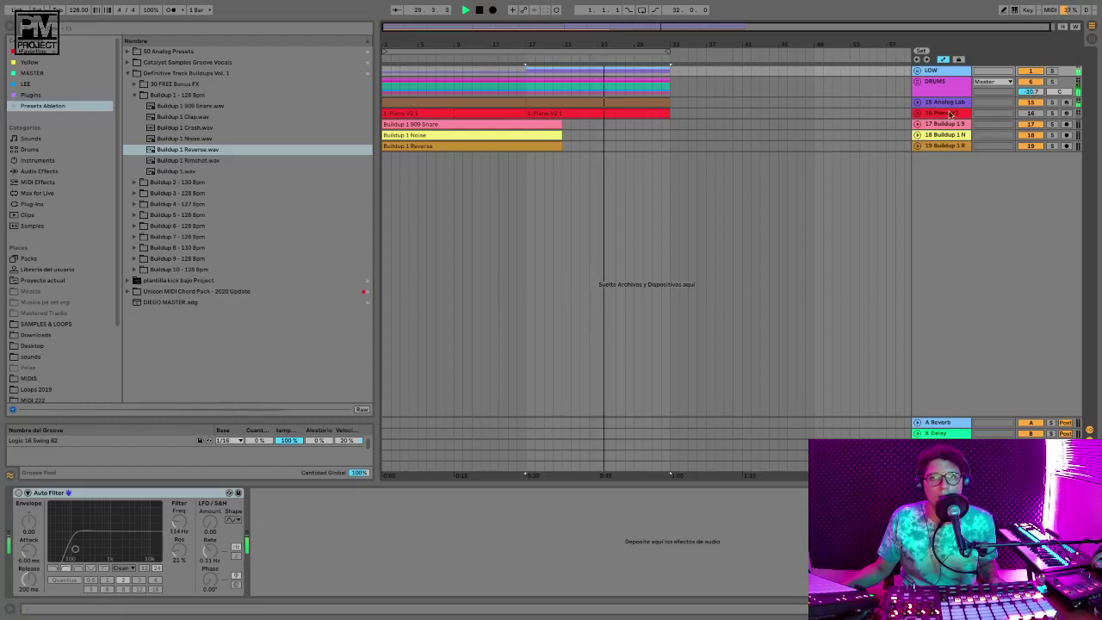
left_click(918, 113)
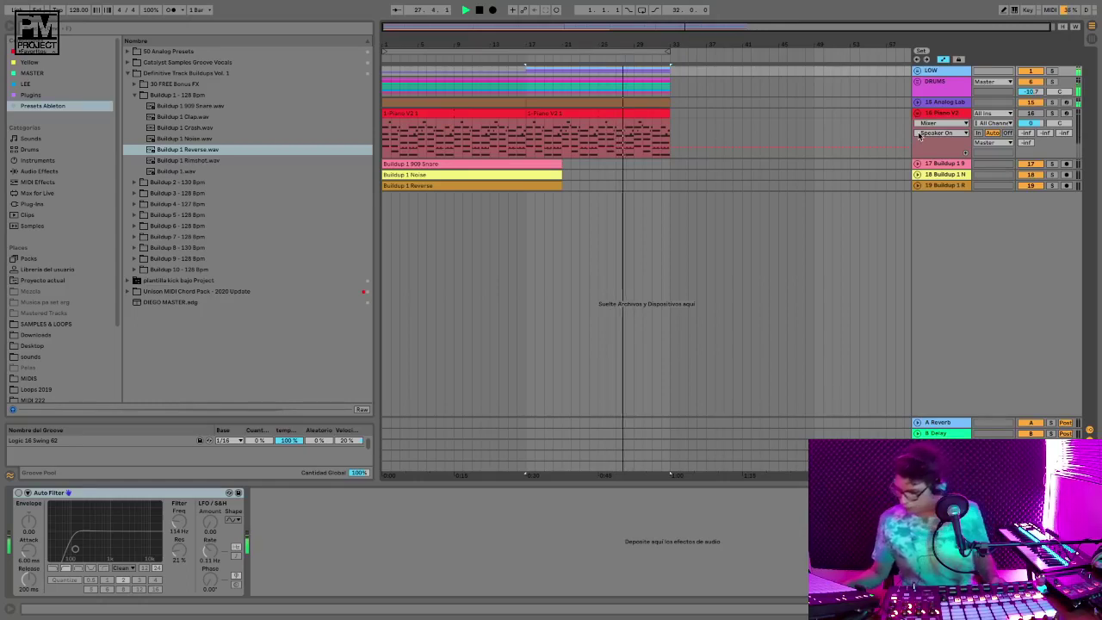
key("space")
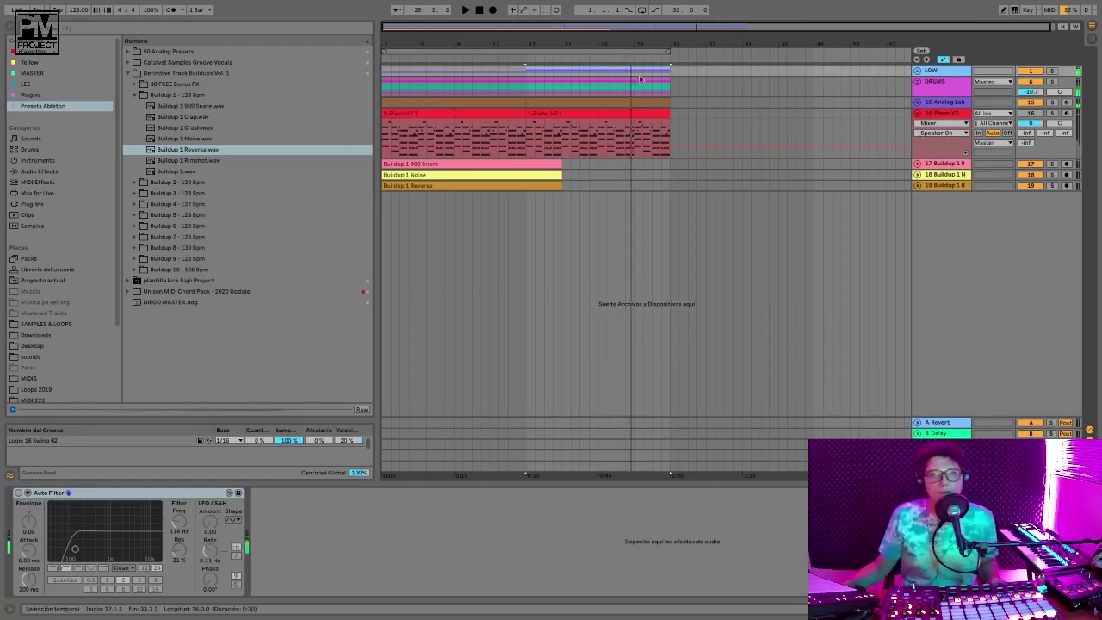
Play the Piano V2 track soloed from bar 1, and unsolo it to hear it within the full arrangement
left_click(526, 49)
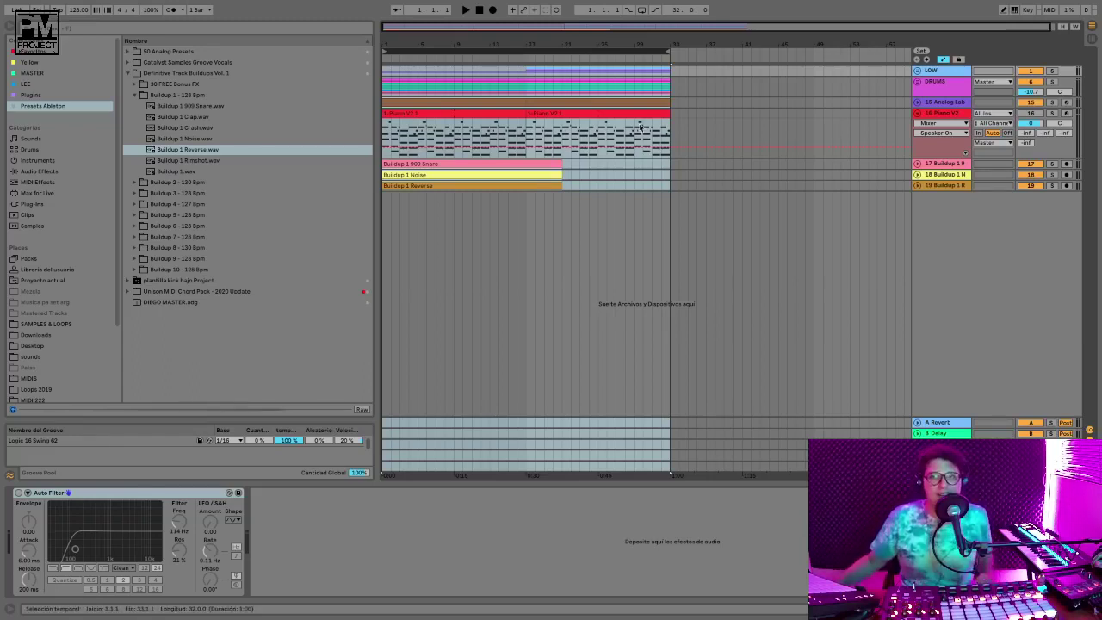
left_click(1051, 114)
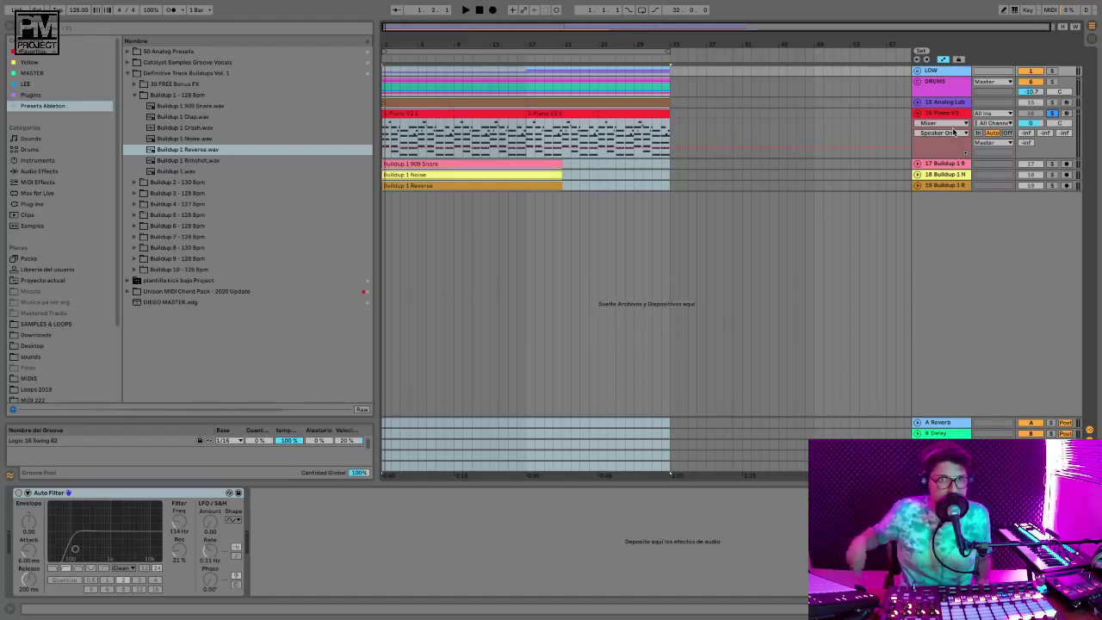
key("space")
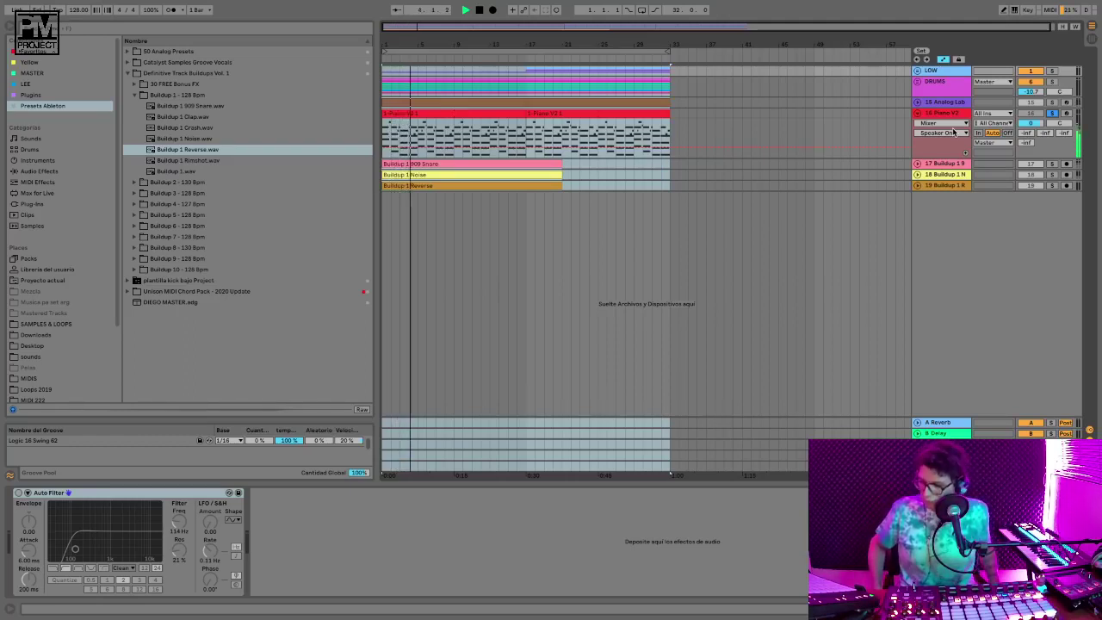
left_click(1051, 115)
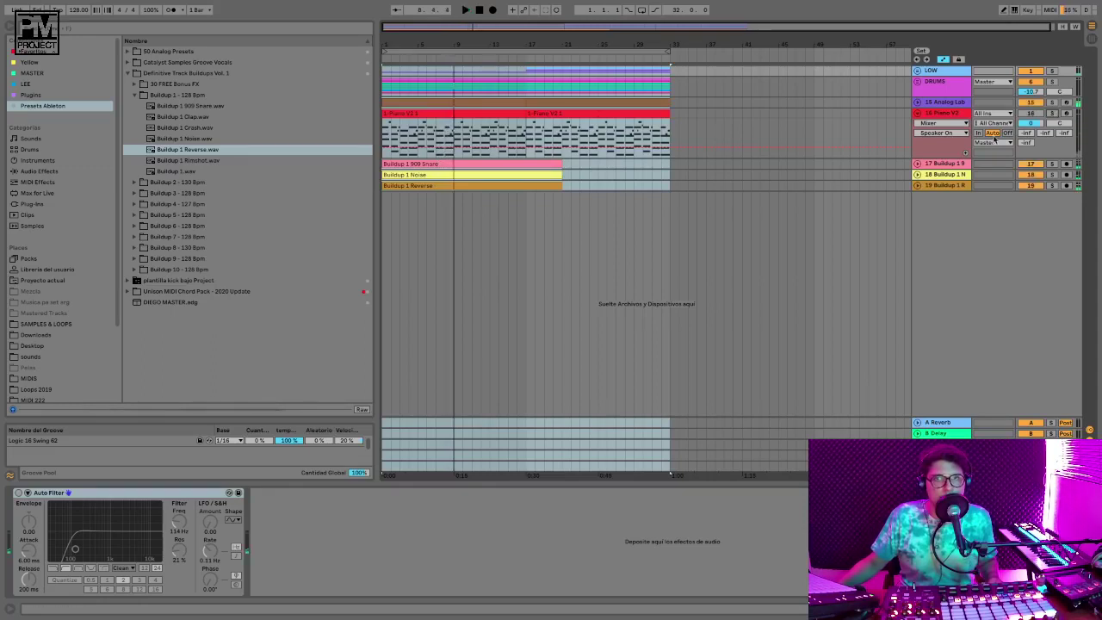
left_click(508, 54)
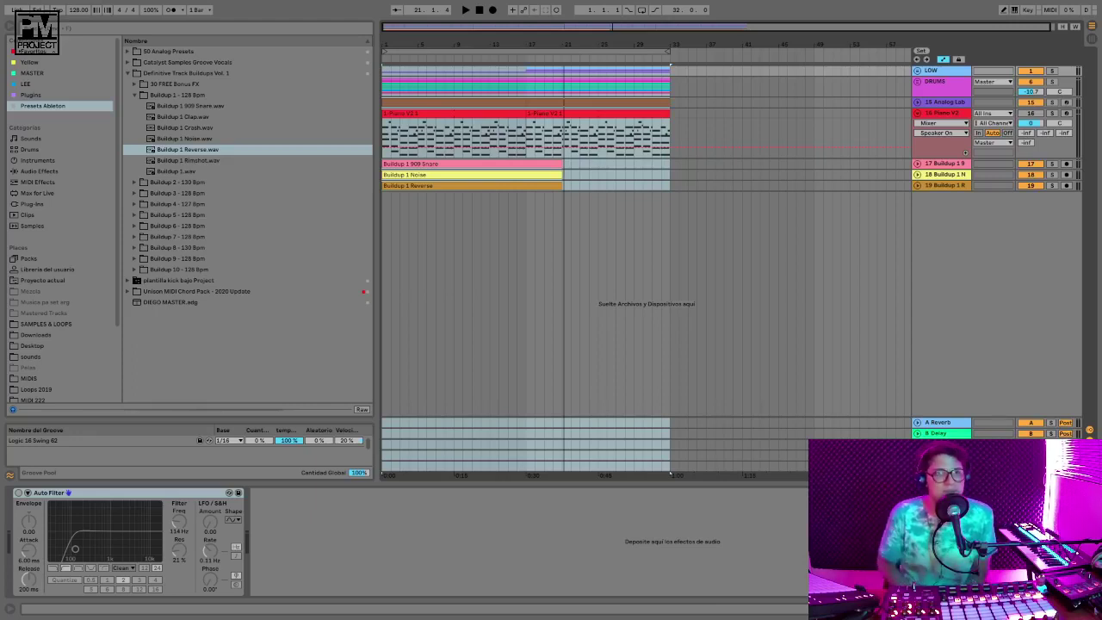
Unfold the DRUMS group and examine the devices on Piano V2, the drum bus and the hi-hats, including Arpeggiator and Random
left_click(945, 120)
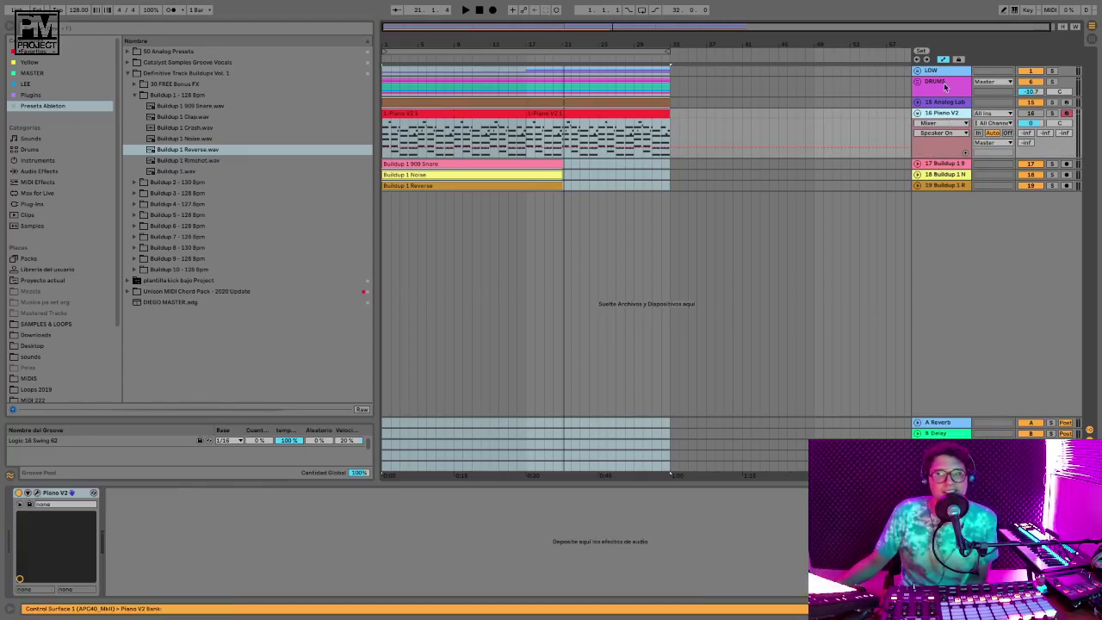
left_click(947, 87)
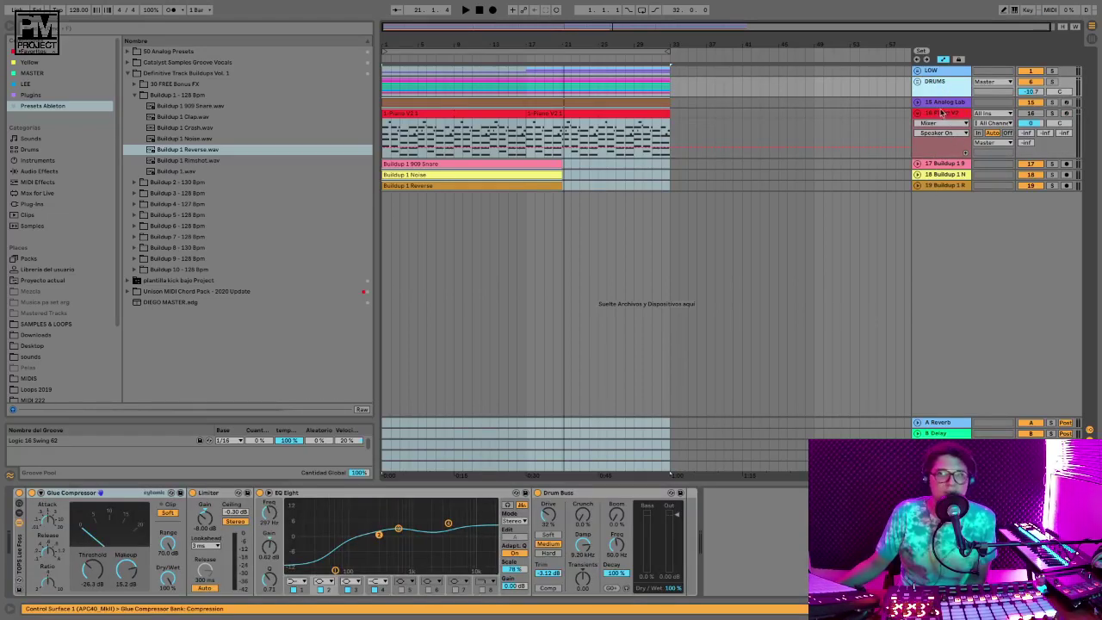
left_click(918, 81)
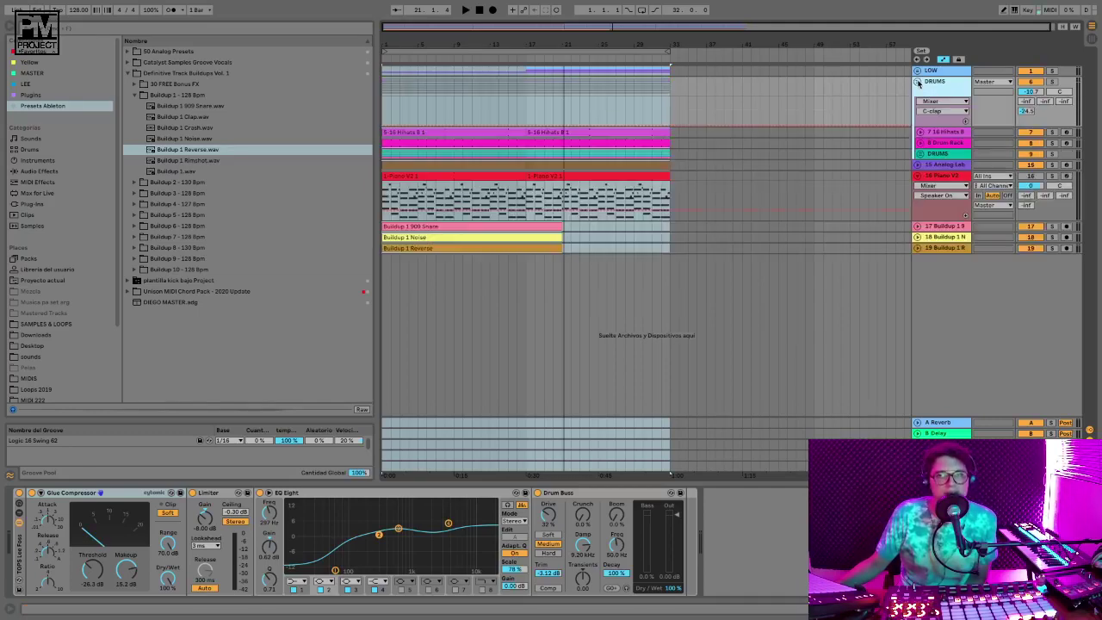
left_click(943, 133)
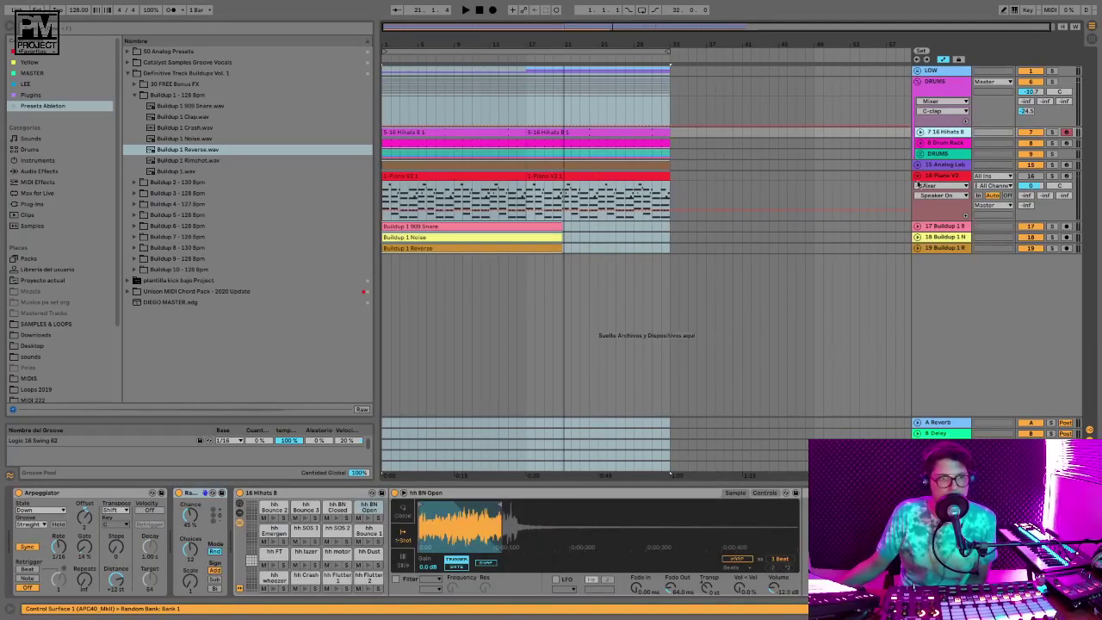
left_click(50, 493)
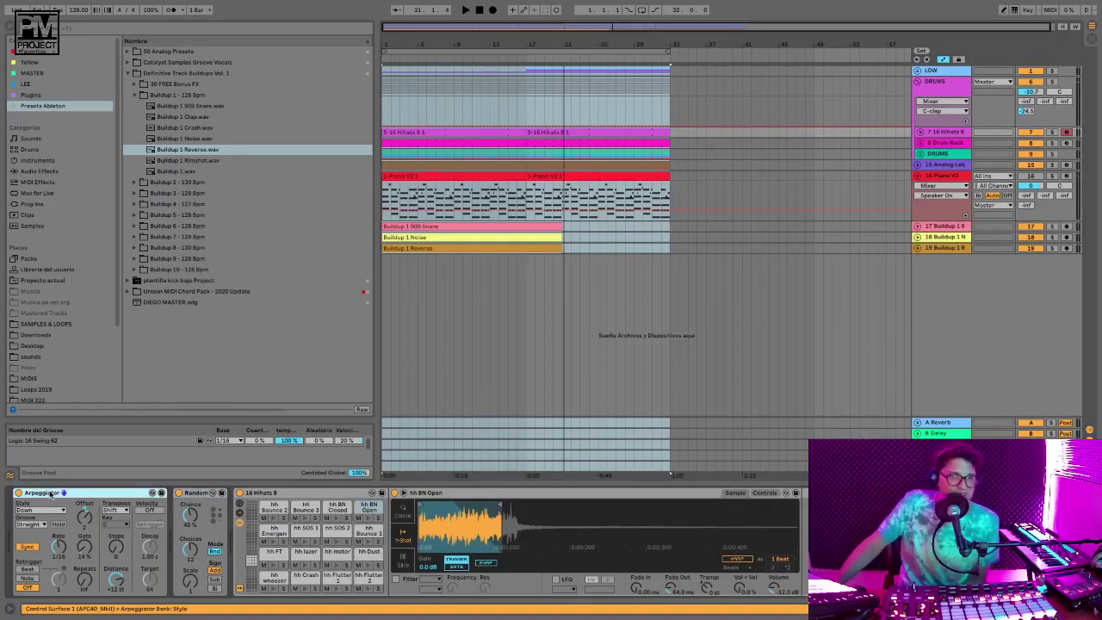
left_click(193, 494)
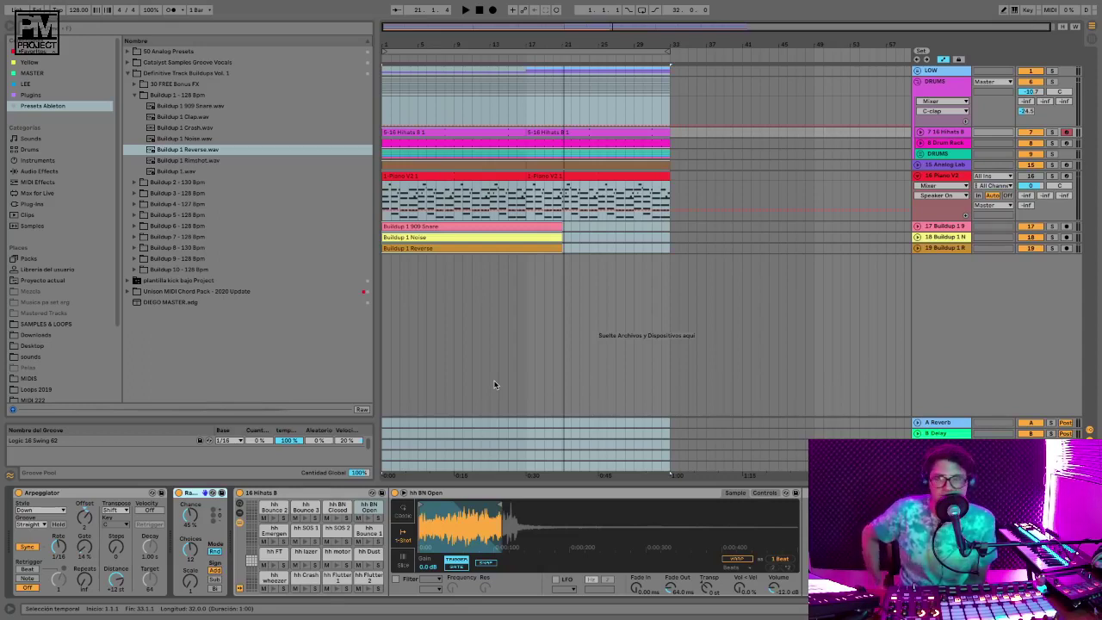
left_click(951, 179)
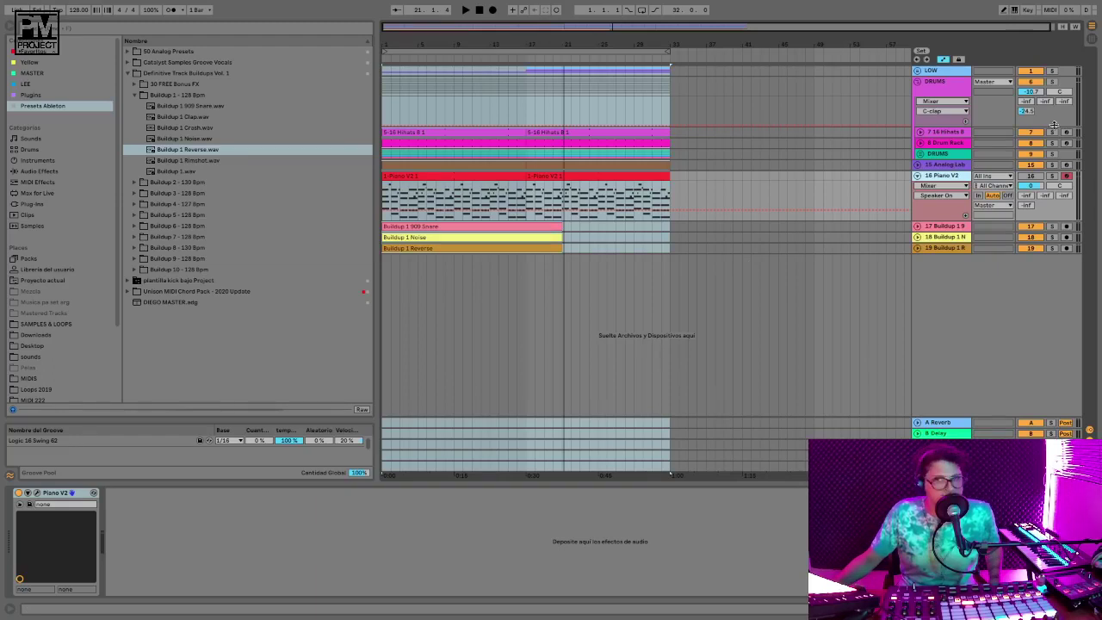
Select the 32-bar loop range and play the full arrangement from bar 1
left_click(596, 249)
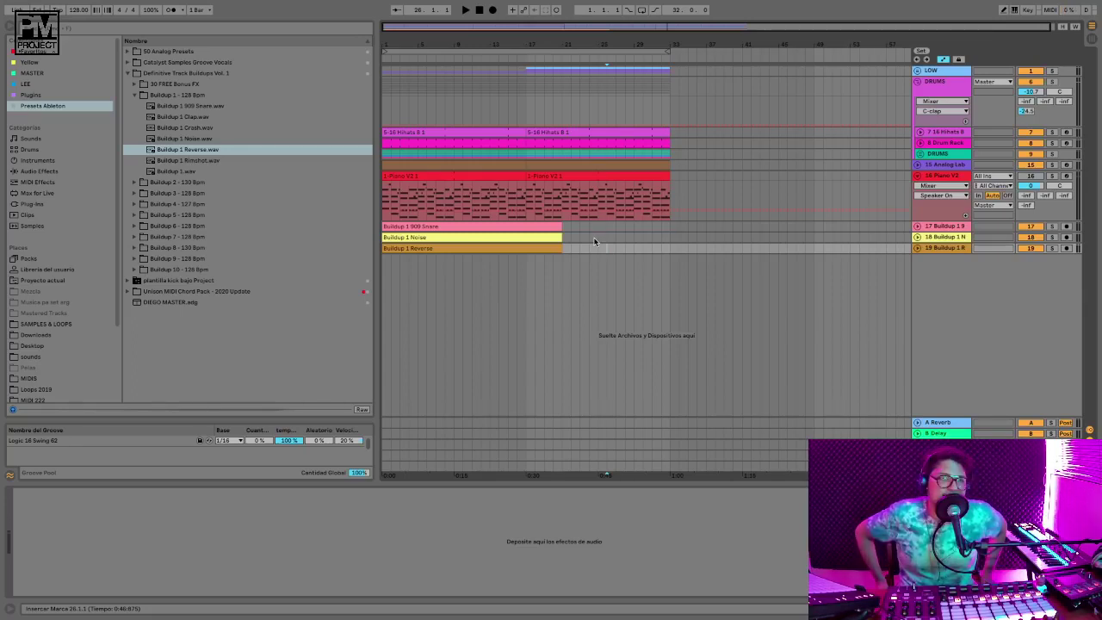
left_click(507, 55)
key("space")
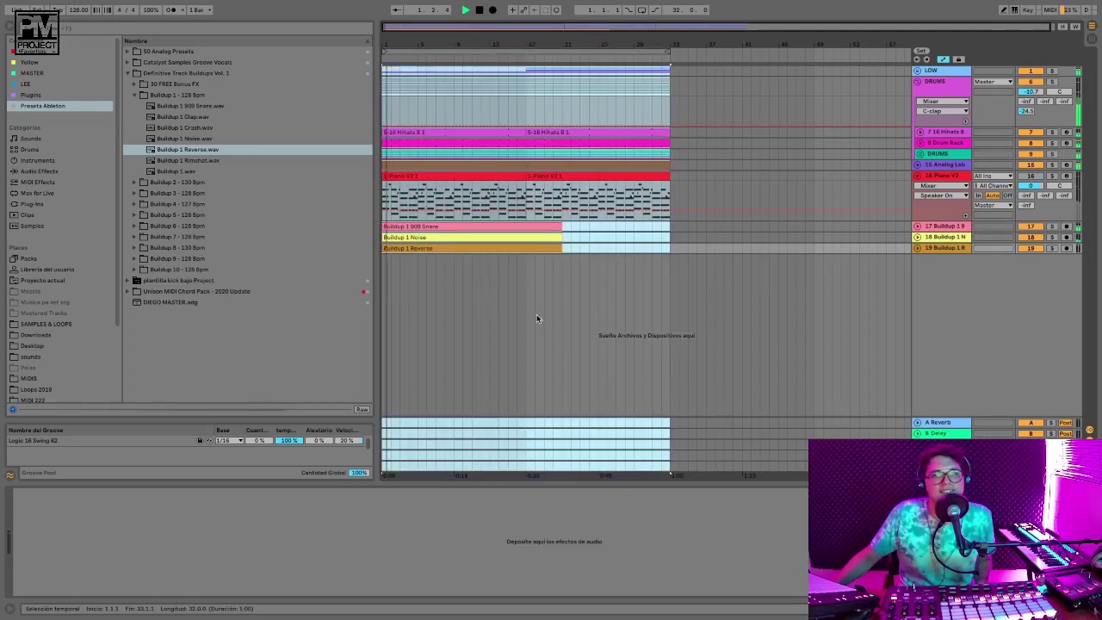
left_click(465, 280)
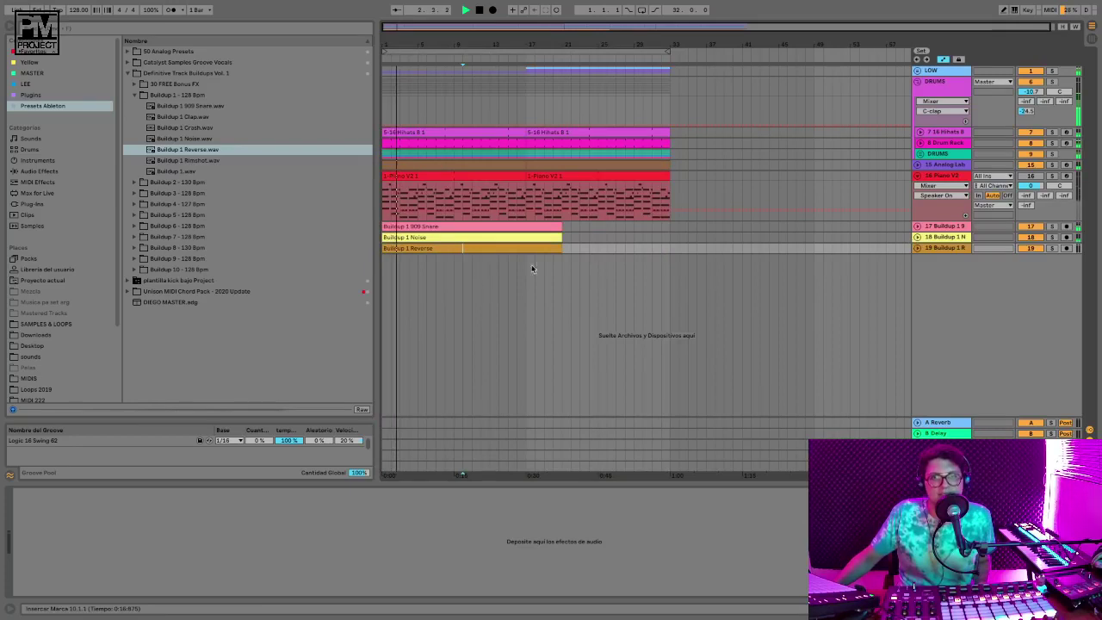
Add an Auto Filter to the Piano V2 track and lower its low-pass frequency to 26.0 Hz
left_click(1021, 182)
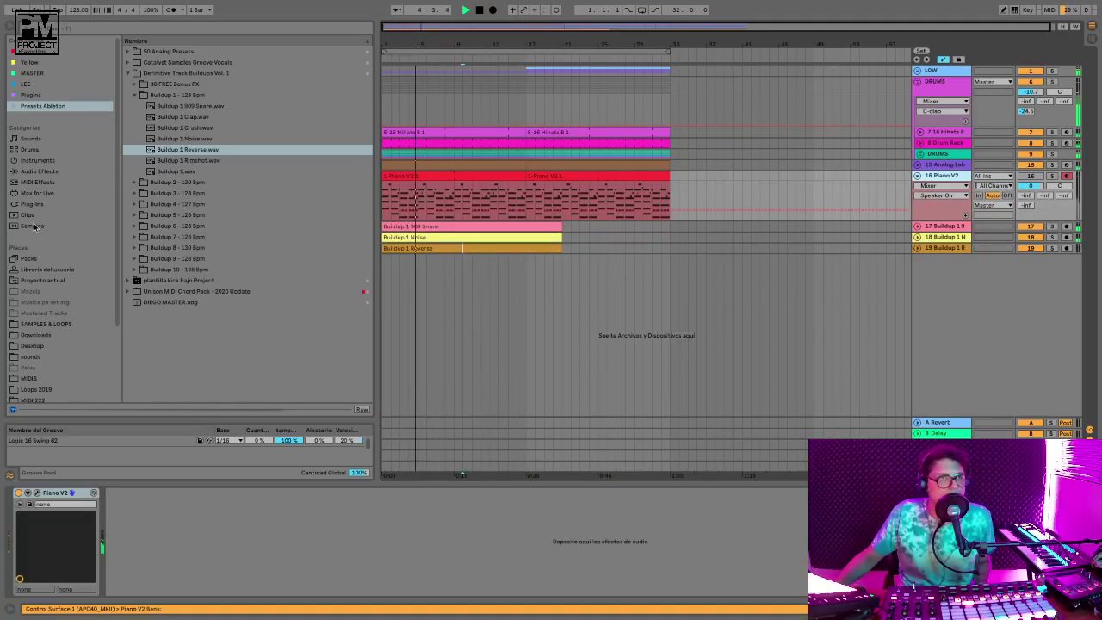
left_click(38, 171)
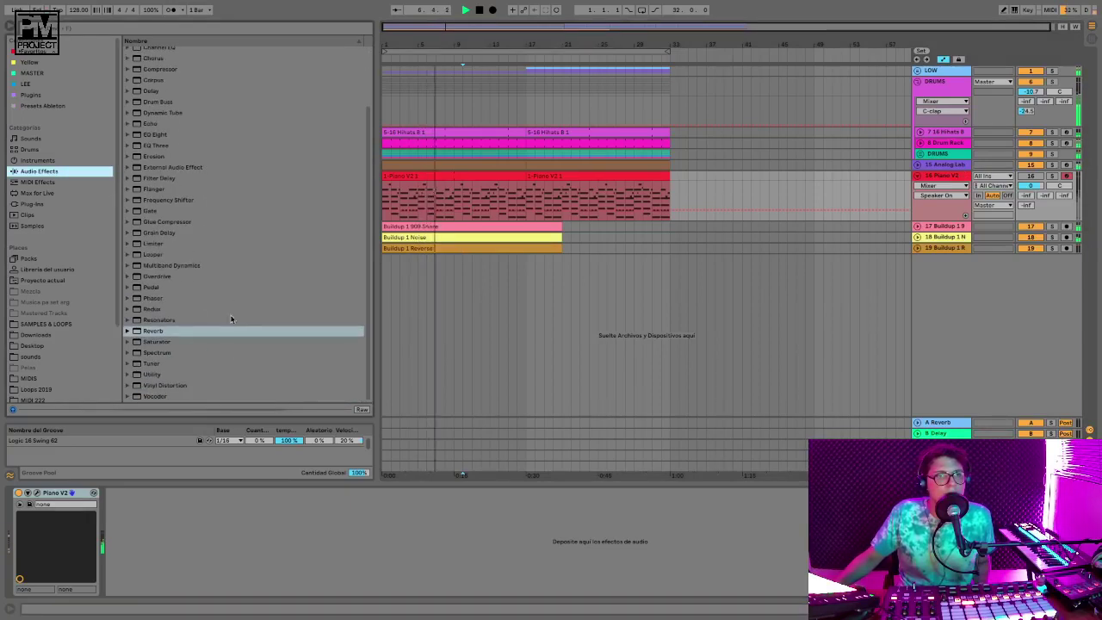
scroll(220, 387, "up", 3)
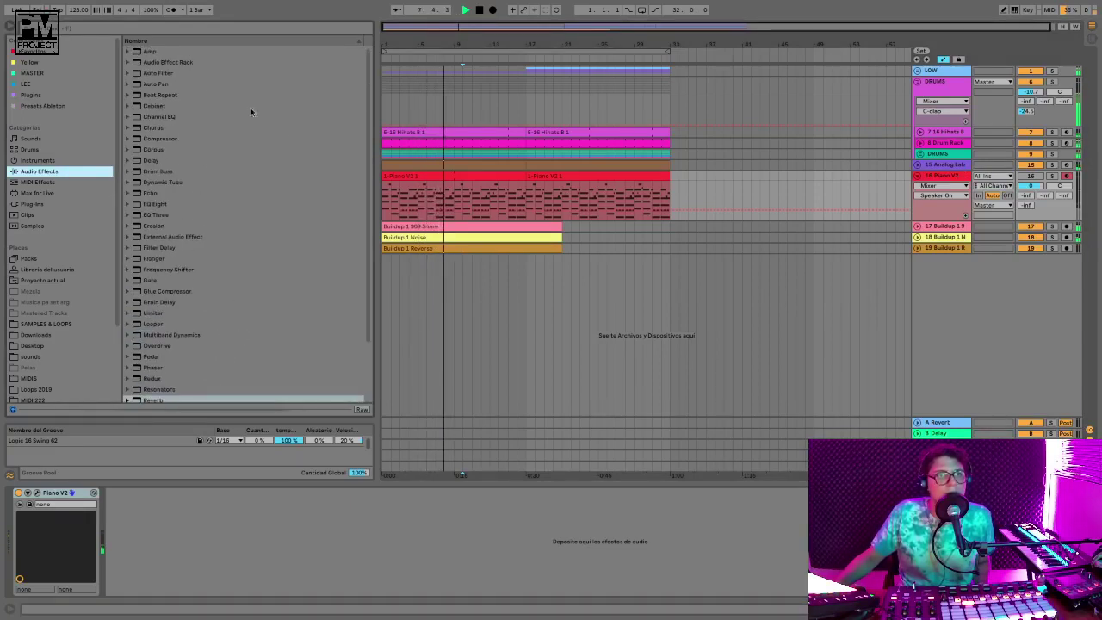
left_click(248, 74)
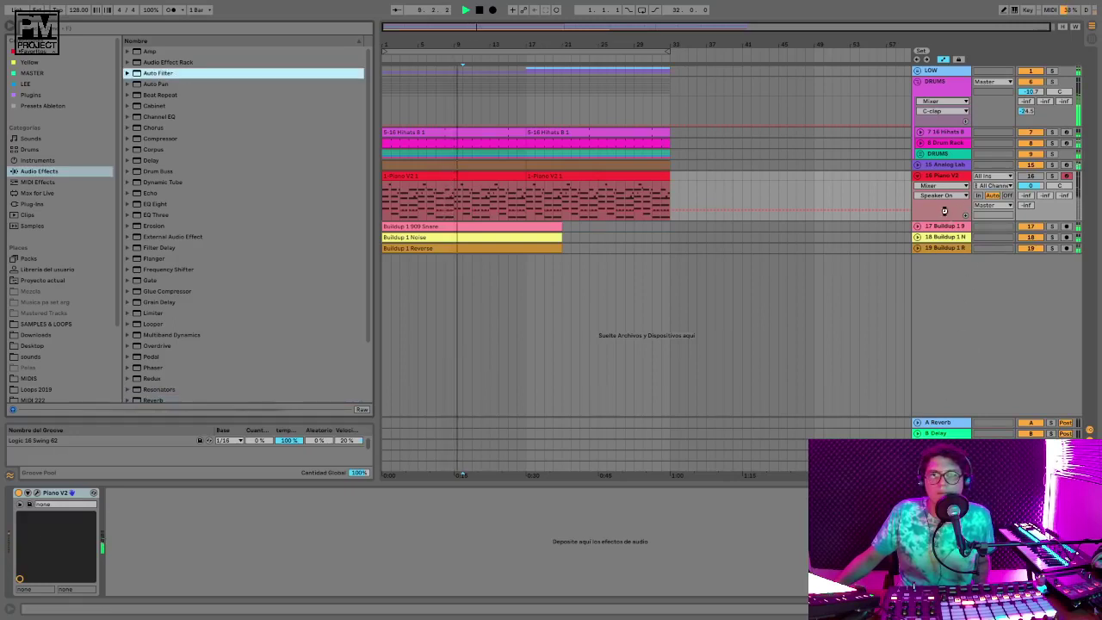
key("Return")
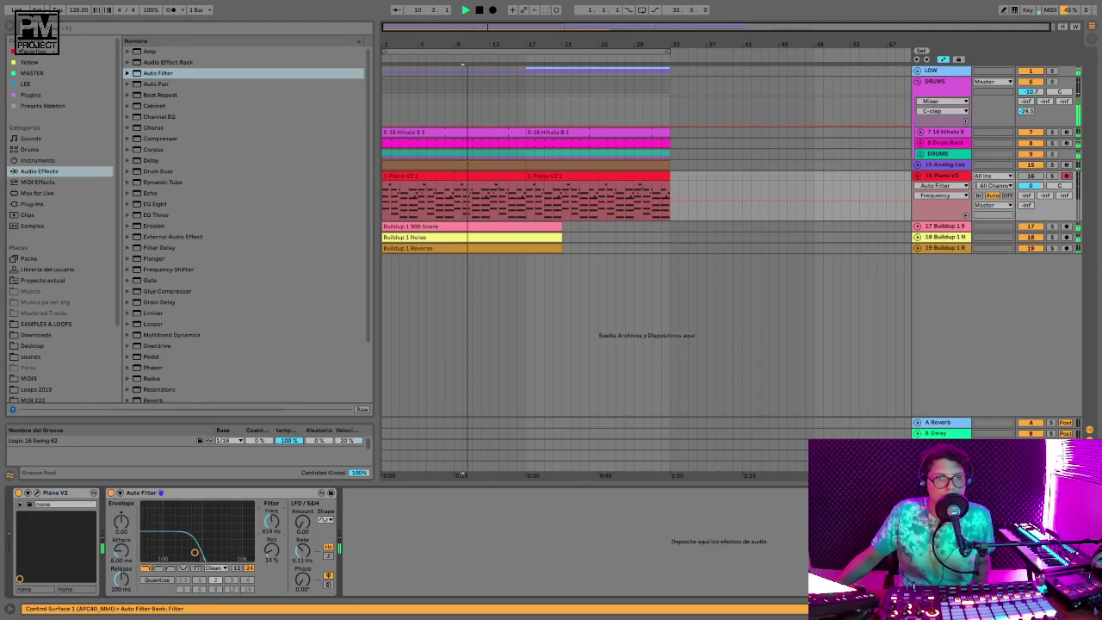
mouse_move(271, 520)
left_mouse_down()
mouse_move(270, 511)
mouse_move(270, 529)
left_mouse_up()
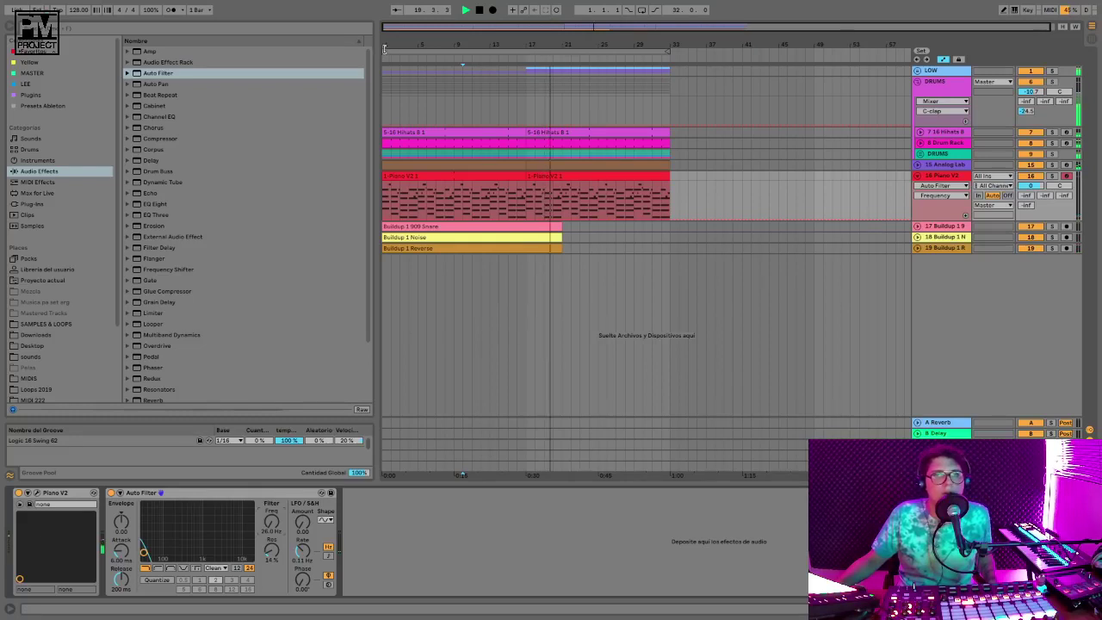
Limit the arrangement loop to the 16 bars starting at bar 17 and turn looping on
left_click_drag(385, 51, 527, 55)
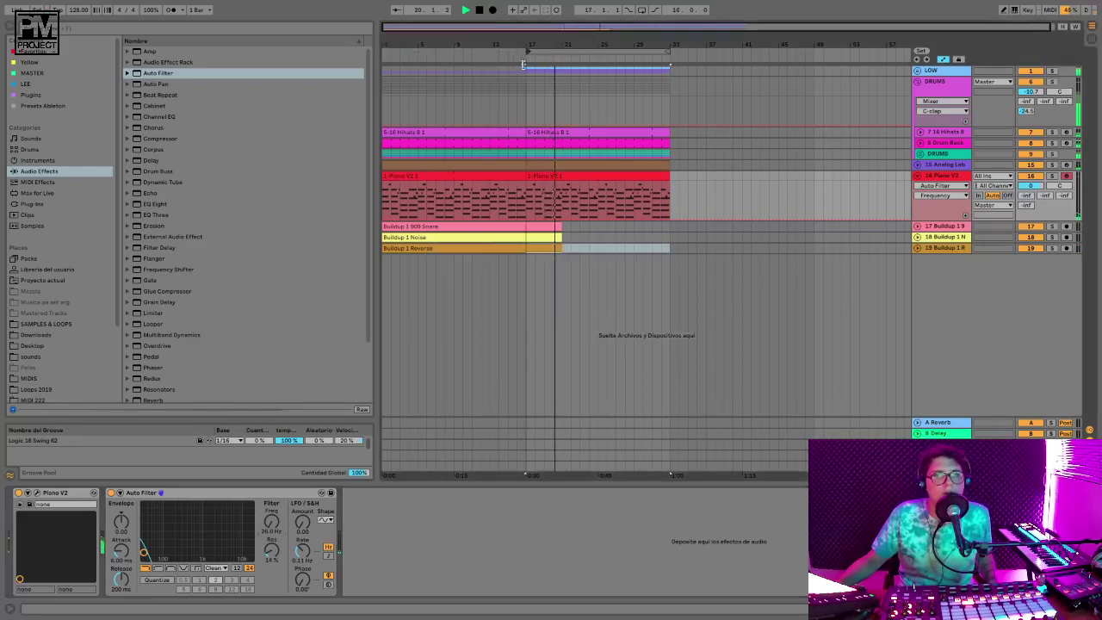
left_click(640, 10)
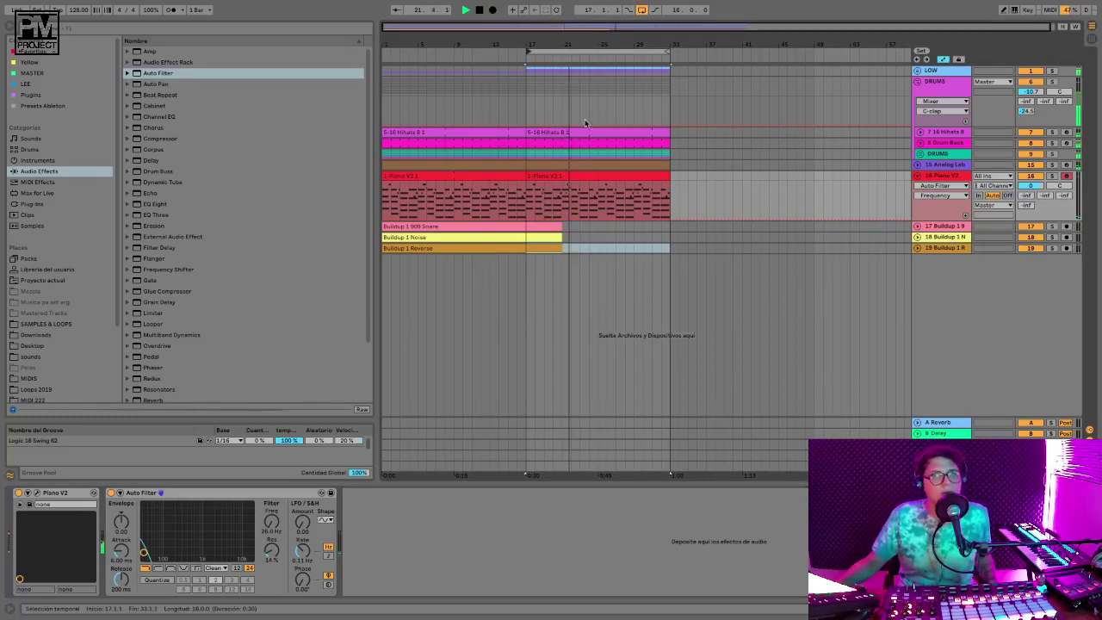